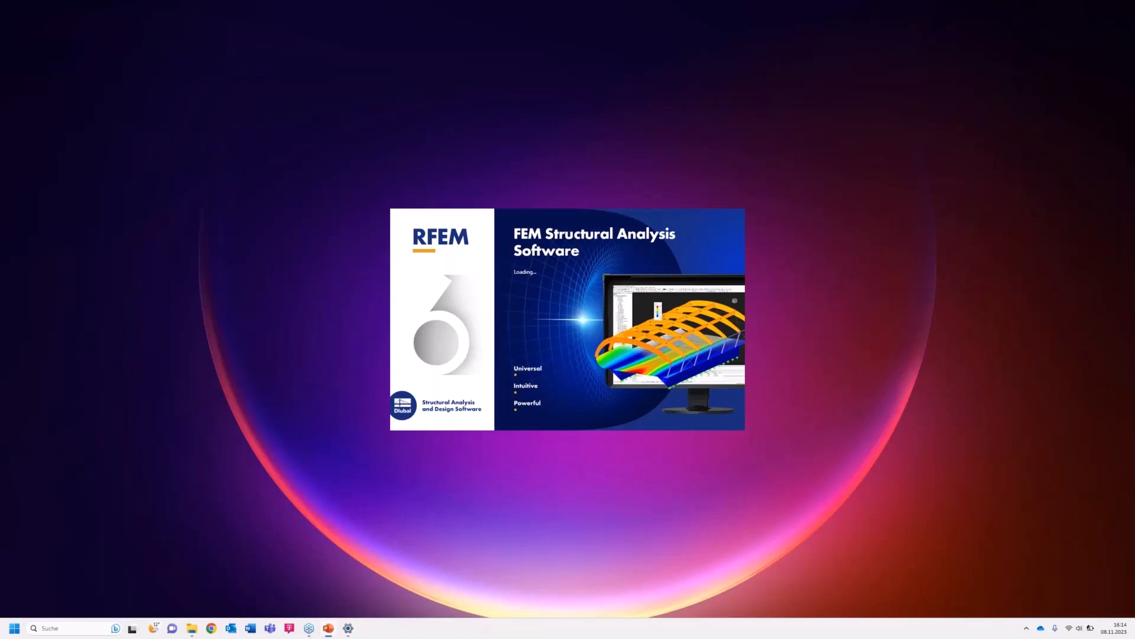
{"action": "left_click_drag", "start_coordinate": [1134, 236], "coordinate": [674, 1]}
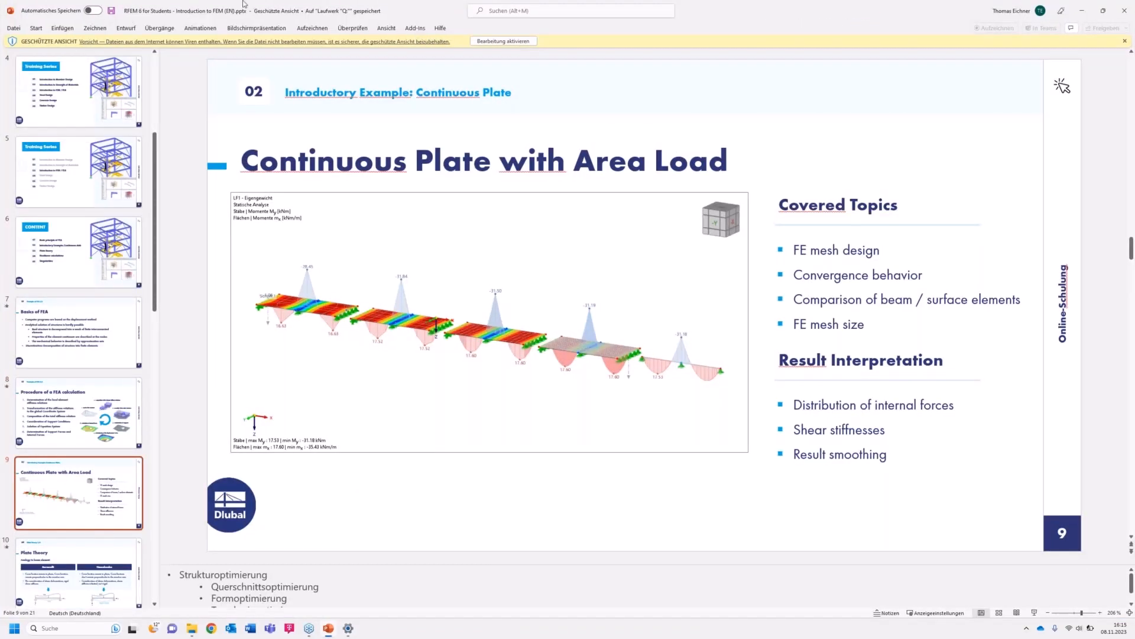
Present the Continuous Plate with Area Load slide as a slide show from the current slide, then leave the show.
{"action": "left_click", "coordinate": [255, 28]}
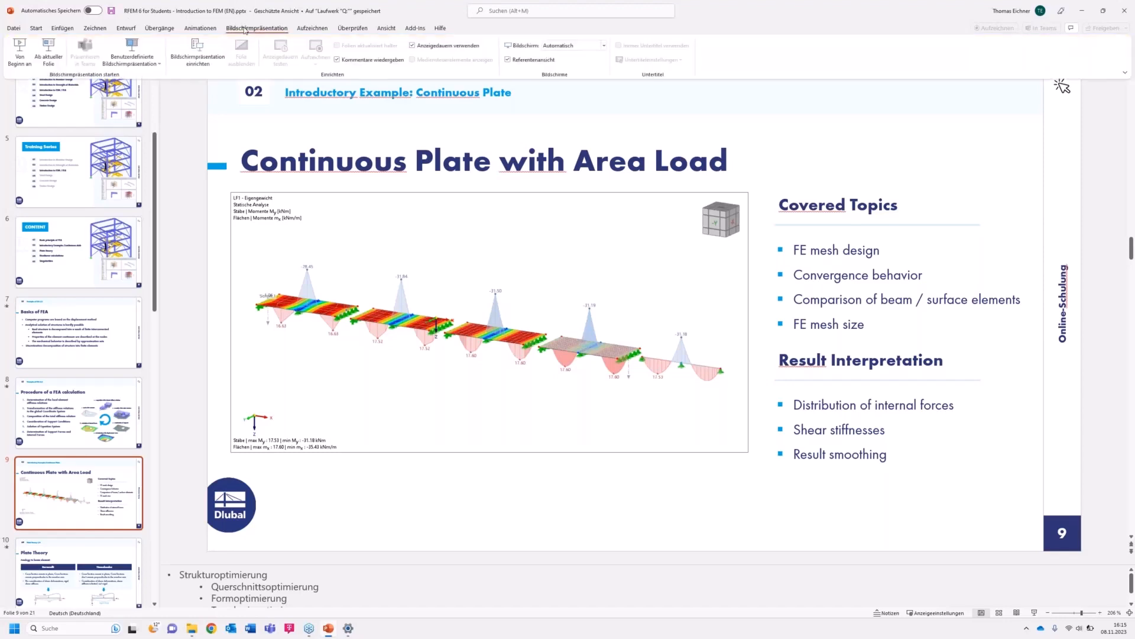
{"action": "left_click", "coordinate": [42, 52]}
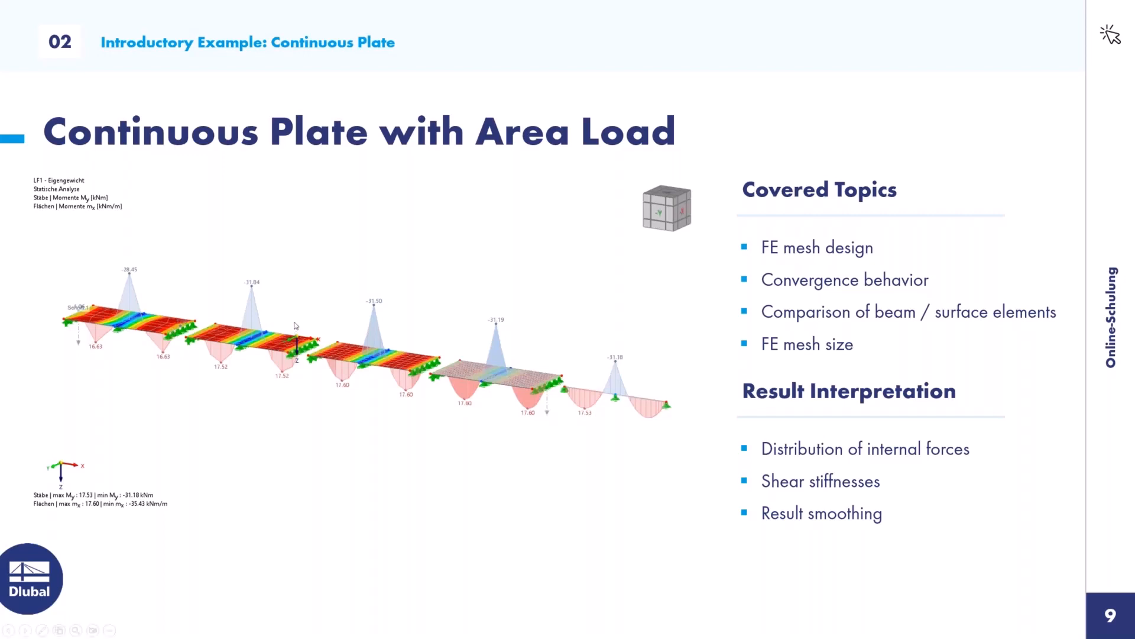
{"action": "key", "text": "Escape"}
Switch to RFEM, acknowledge the solver-version warning and show the data navigator.
{"action": "left_click_drag", "start_coordinate": [695, 17], "coordinate": [539, 204]}
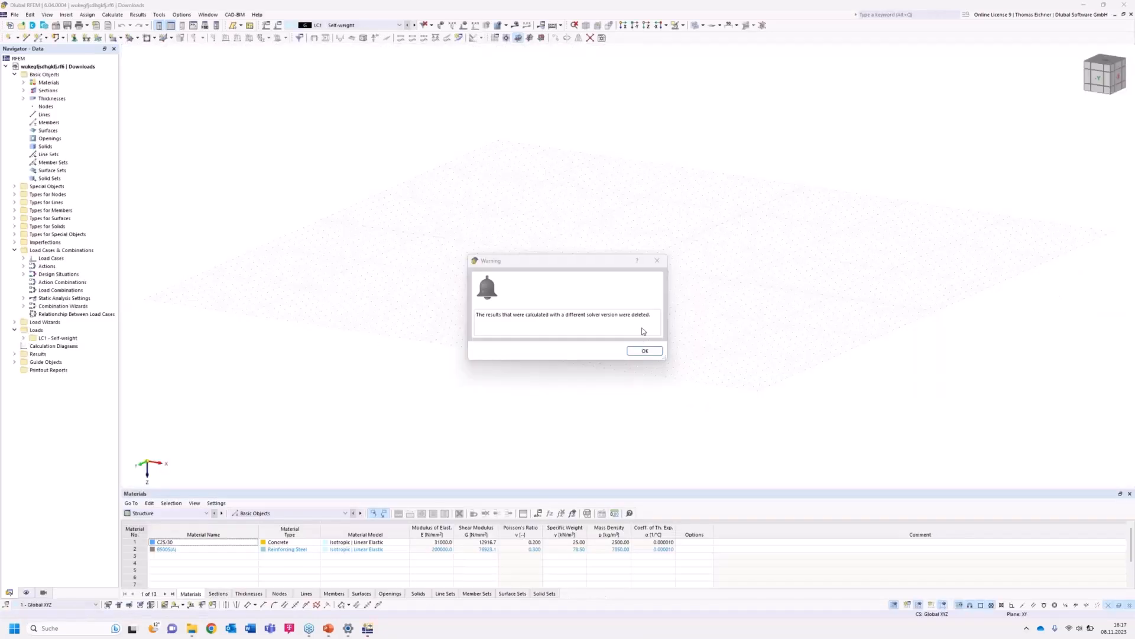
{"action": "left_click", "coordinate": [644, 350]}
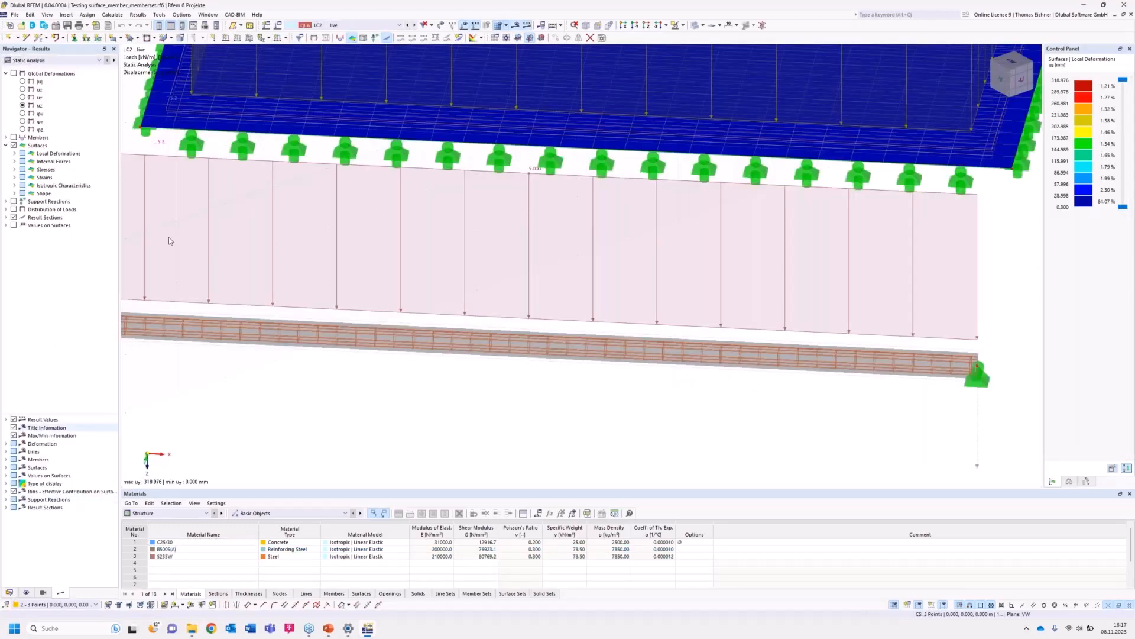
{"action": "left_click", "coordinate": [9, 592]}
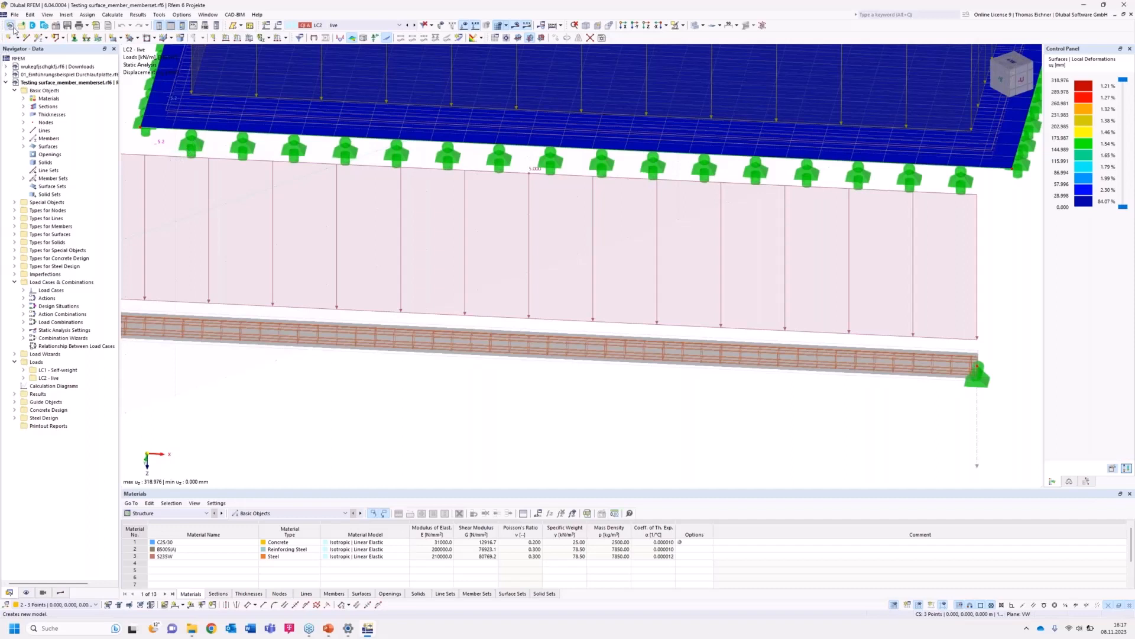
Create a new model of type 2D | XY | Plate named Continuous Slab Example.
{"action": "left_click", "coordinate": [12, 26]}
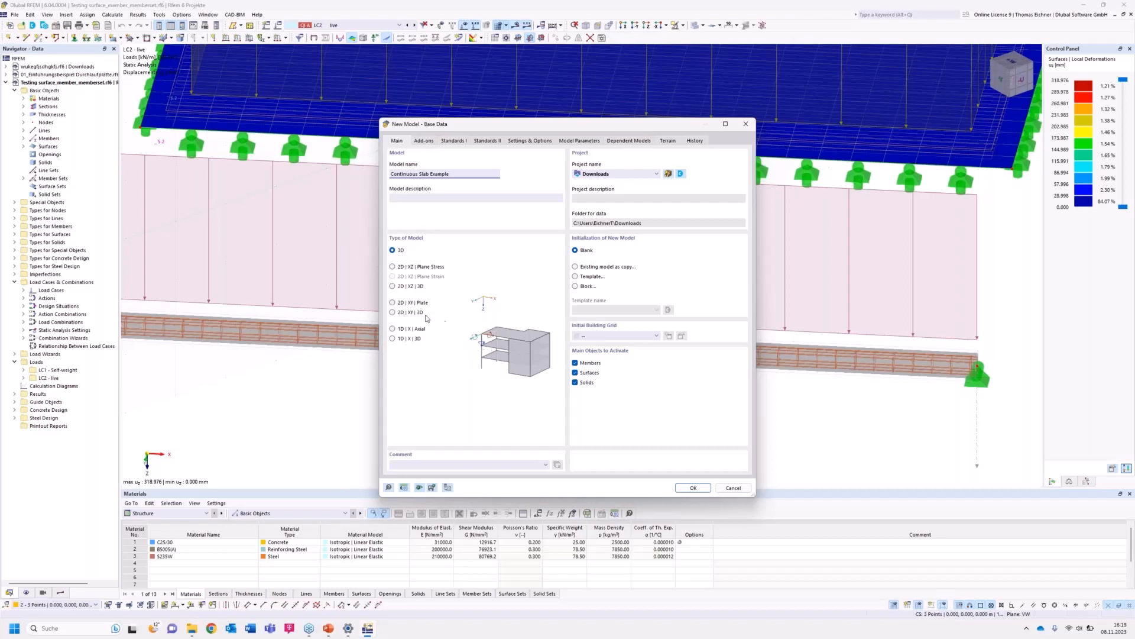
{"action": "left_click", "coordinate": [392, 303]}
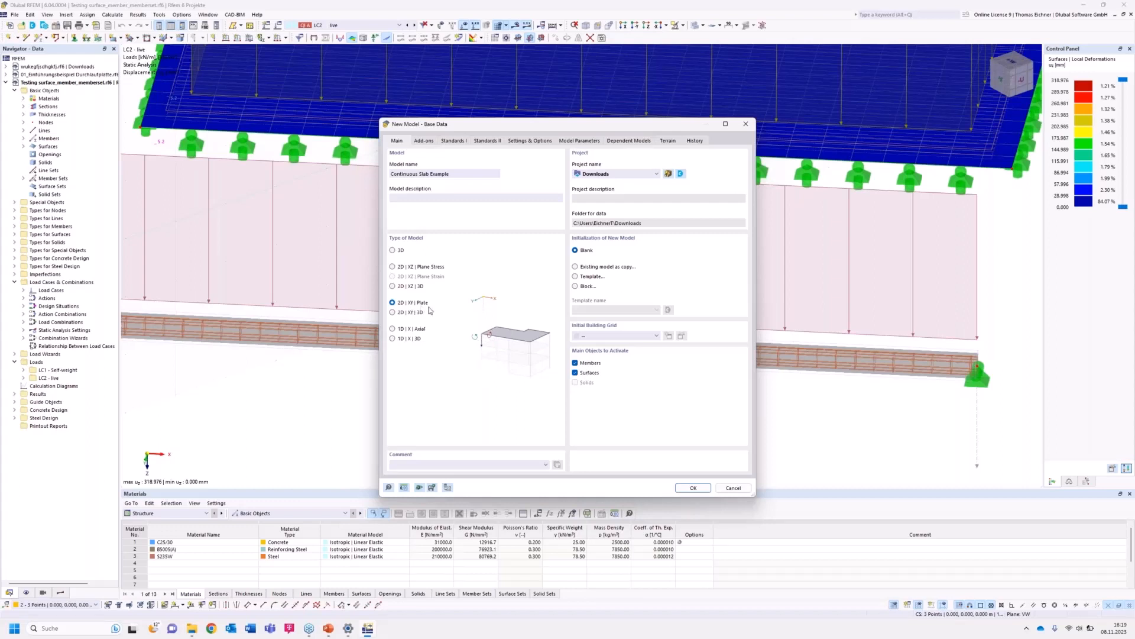
{"action": "left_click", "coordinate": [693, 488]}
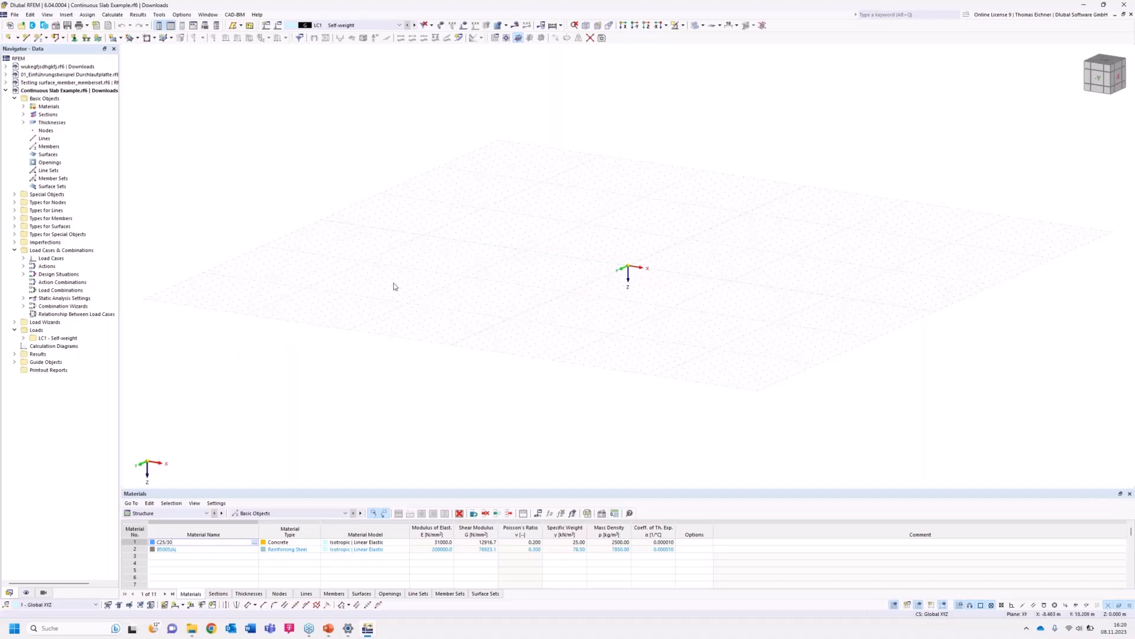
Inspect the default materials, sections and thicknesses under the model's basic objects.
{"action": "left_click", "coordinate": [43, 100]}
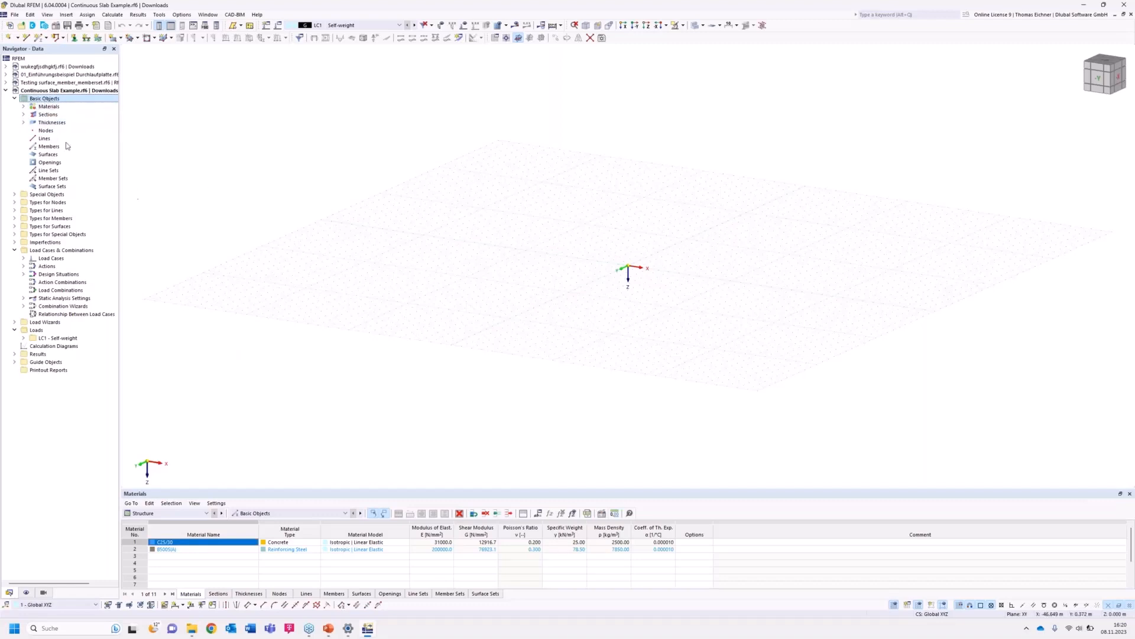
{"action": "left_click", "coordinate": [23, 106]}
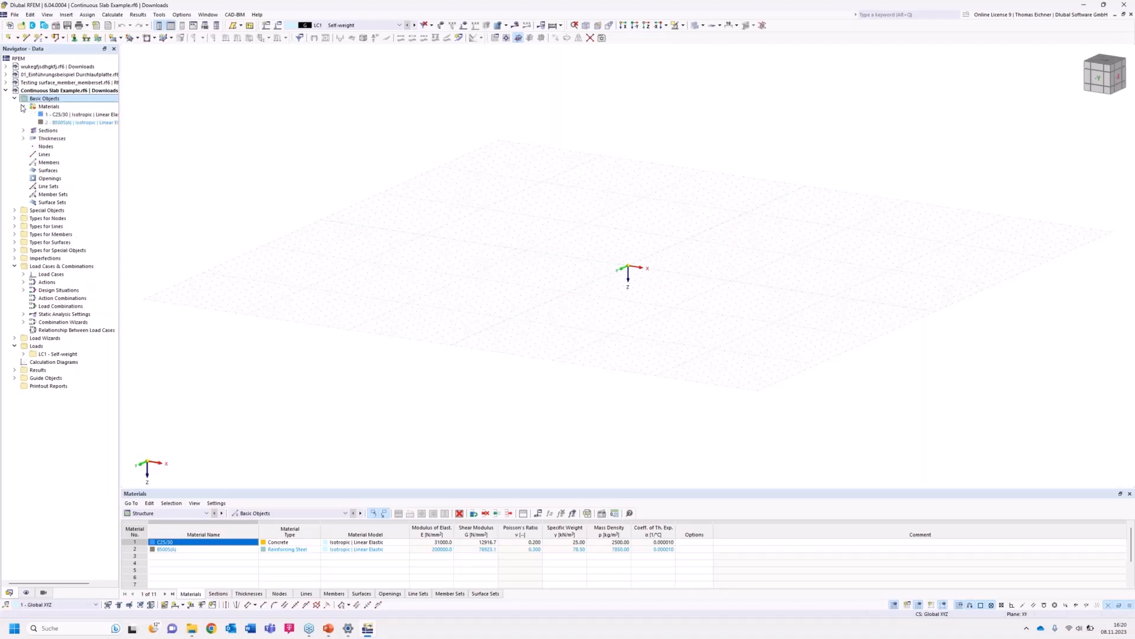
{"action": "left_click", "coordinate": [23, 130]}
{"action": "left_click", "coordinate": [23, 154]}
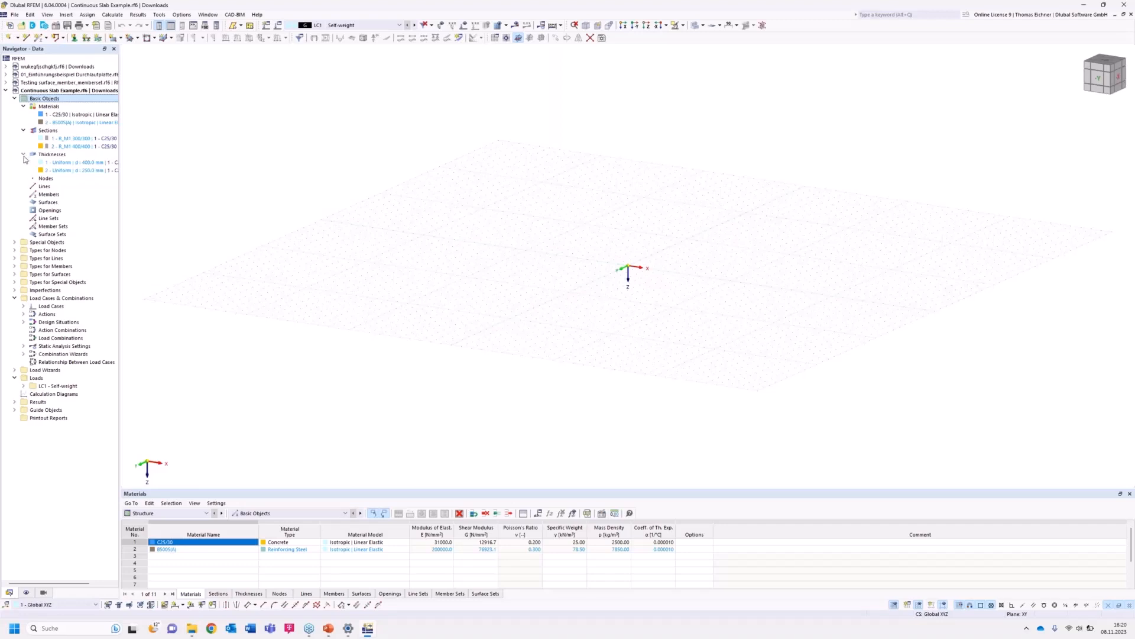
{"action": "left_click", "coordinate": [23, 155]}
{"action": "left_click", "coordinate": [24, 130]}
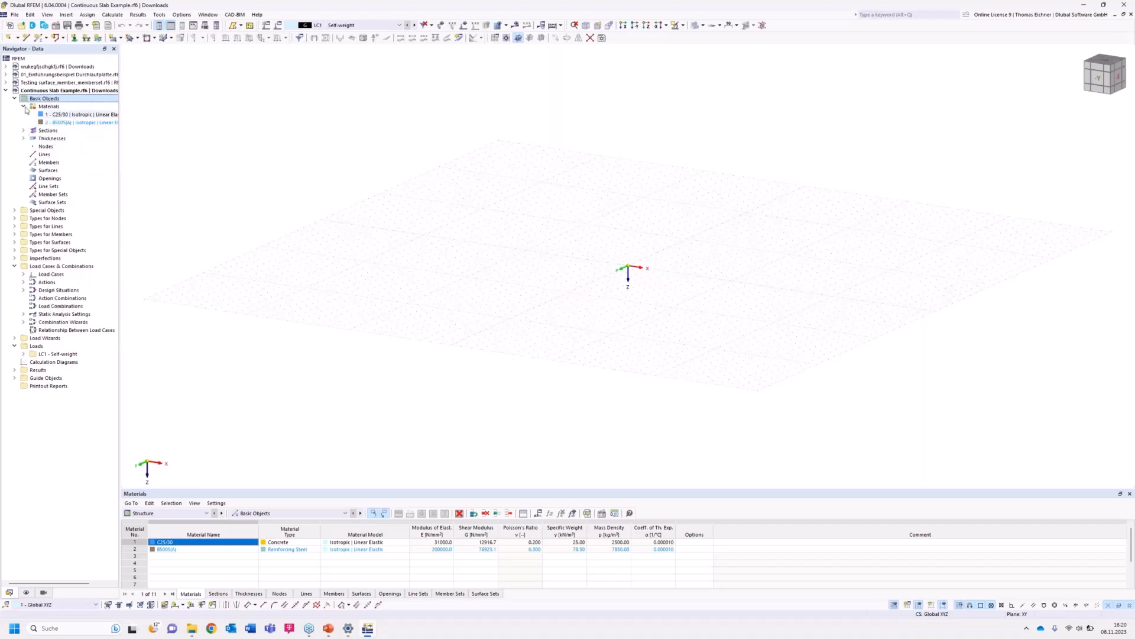
{"action": "left_click", "coordinate": [23, 107]}
Delete all basic objects of the new model.
{"action": "right_click", "coordinate": [35, 99]}
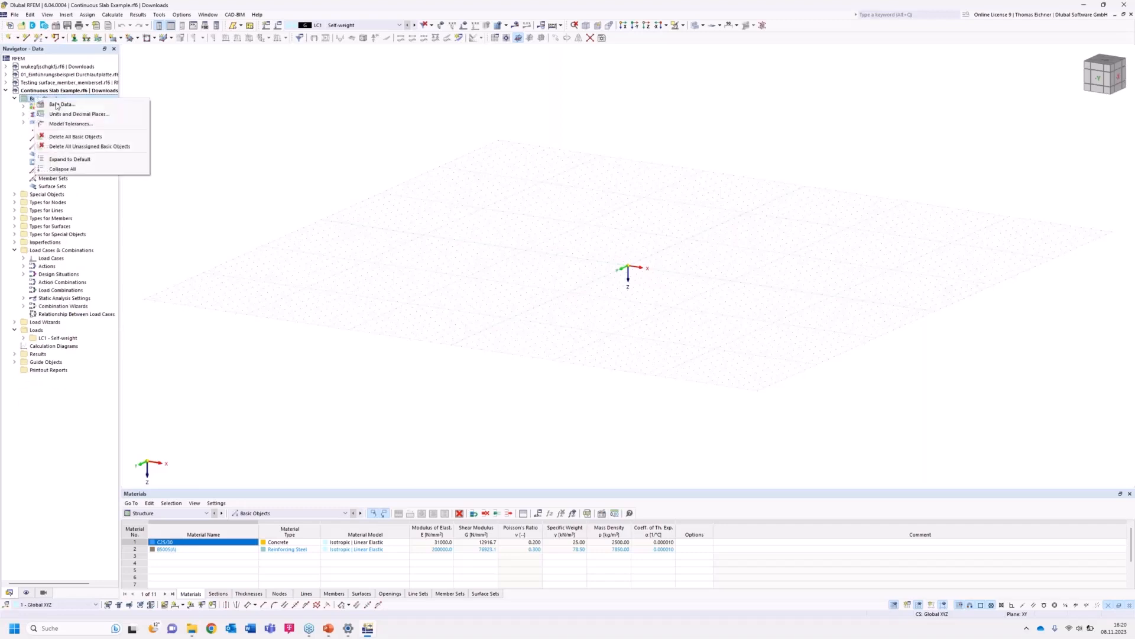
{"action": "left_click", "coordinate": [76, 137]}
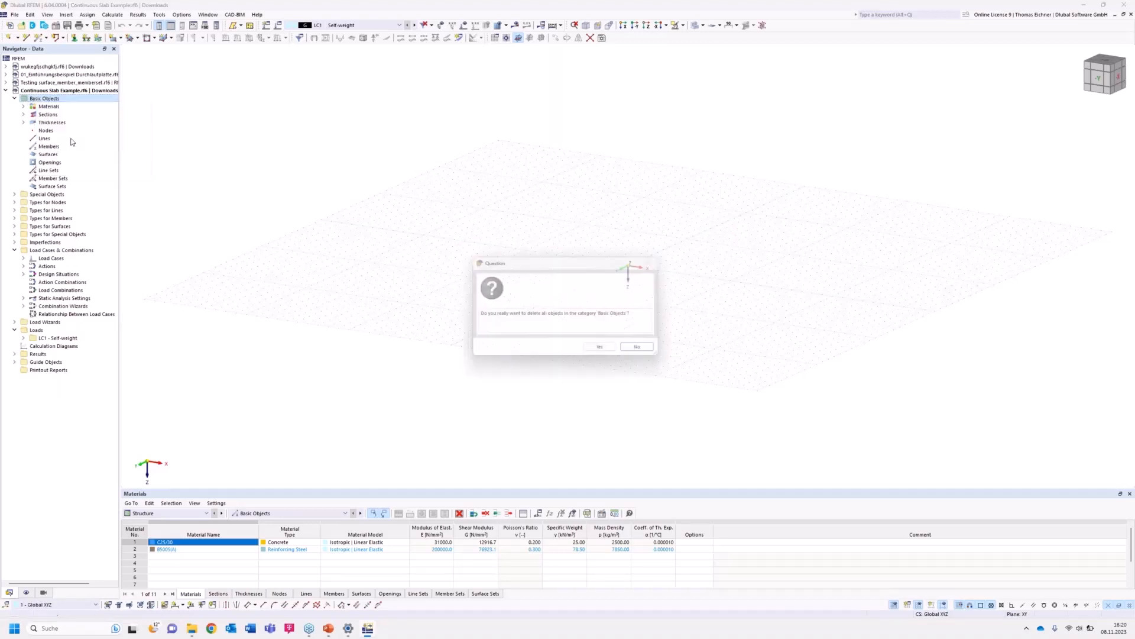
{"action": "left_click", "coordinate": [603, 351]}
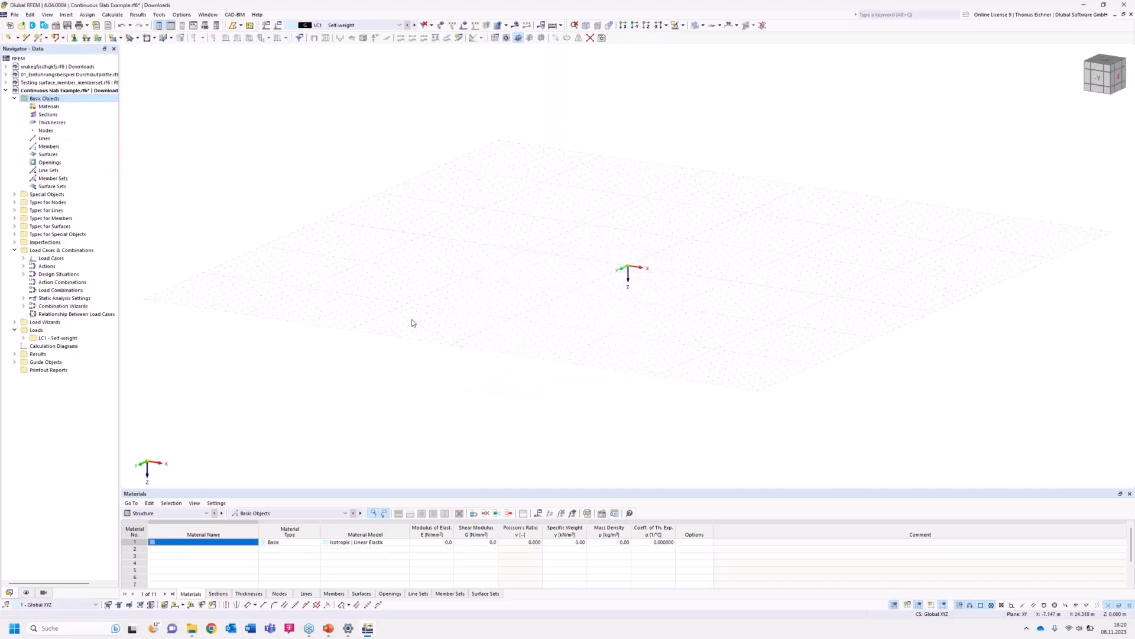
Start drawing a new rectangular surface with the Rectangle tool in a top view of the XY plane.
{"action": "middle_click_drag", "start_coordinate": [489, 261], "coordinate": [463, 258]}
{"action": "middle_click_drag", "start_coordinate": [609, 207], "coordinate": [547, 223]}
{"action": "middle_click_drag", "start_coordinate": [576, 259], "coordinate": [552, 261]}
{"action": "left_click", "coordinate": [647, 28]}
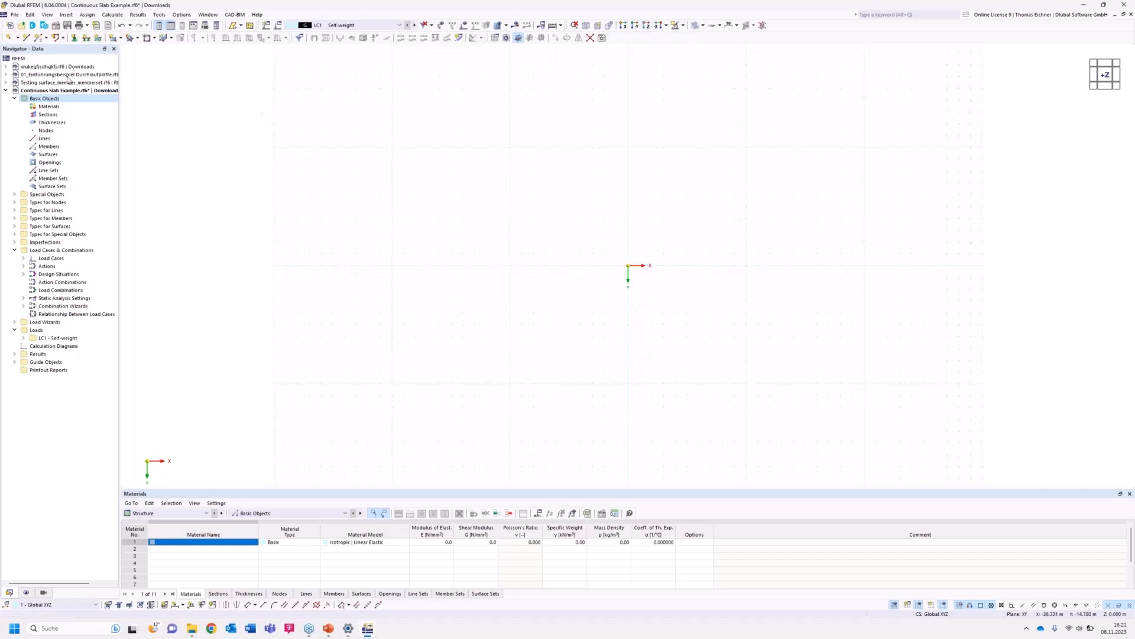
{"action": "left_click", "coordinate": [120, 37]}
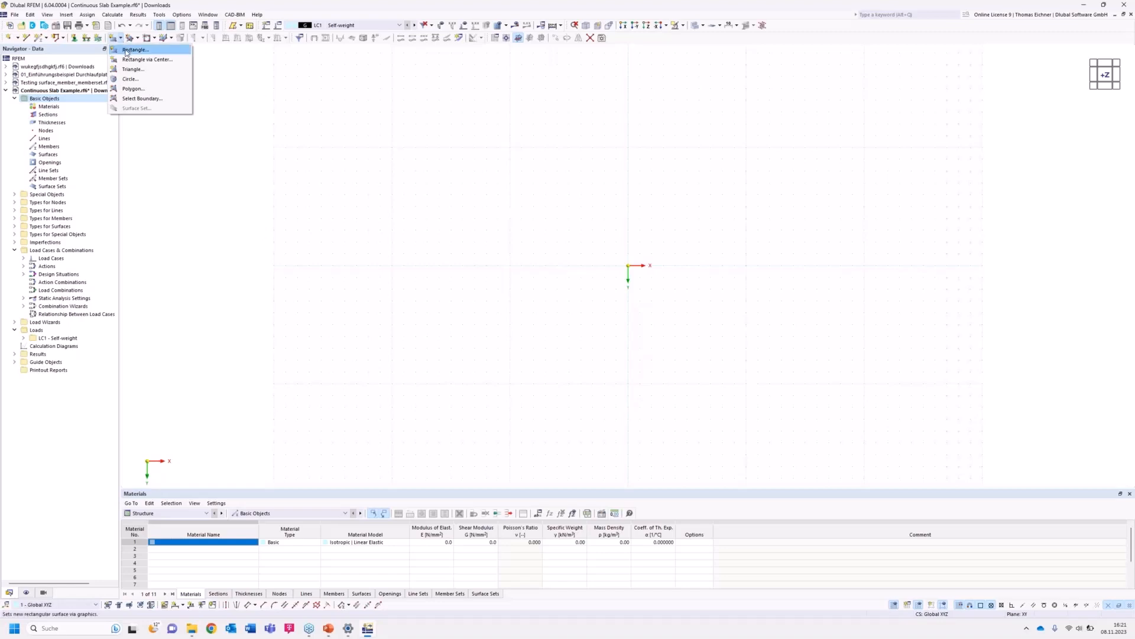
{"action": "left_click", "coordinate": [126, 52]}
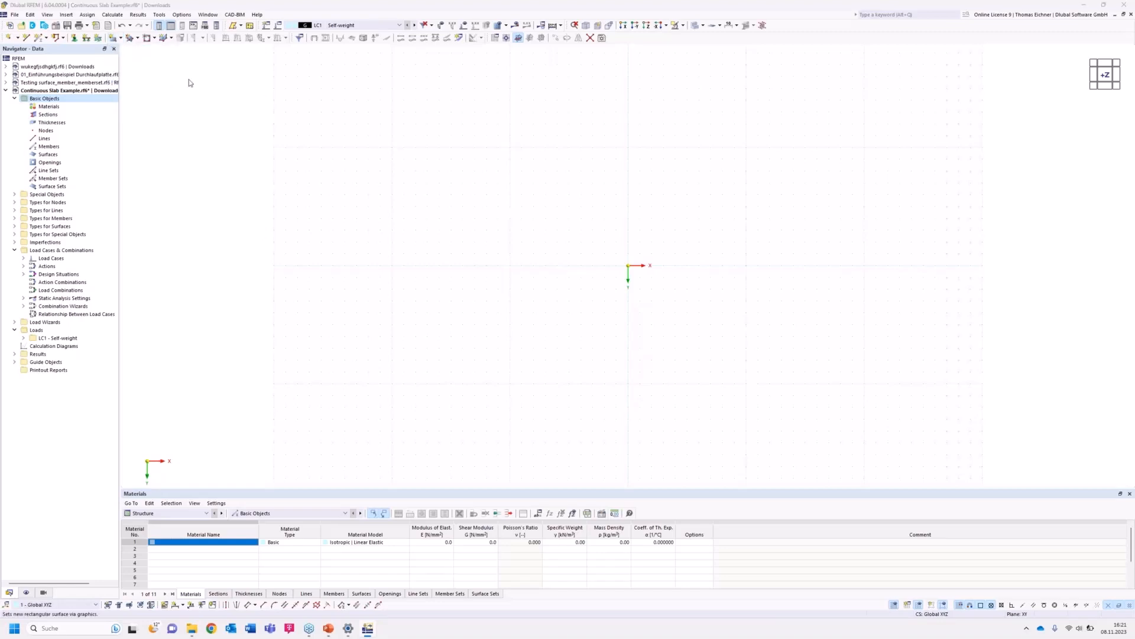
Create a new uniform thickness of 300 mm for the rectangular surface.
{"action": "left_click_drag", "start_coordinate": [382, 132], "coordinate": [305, 105]}
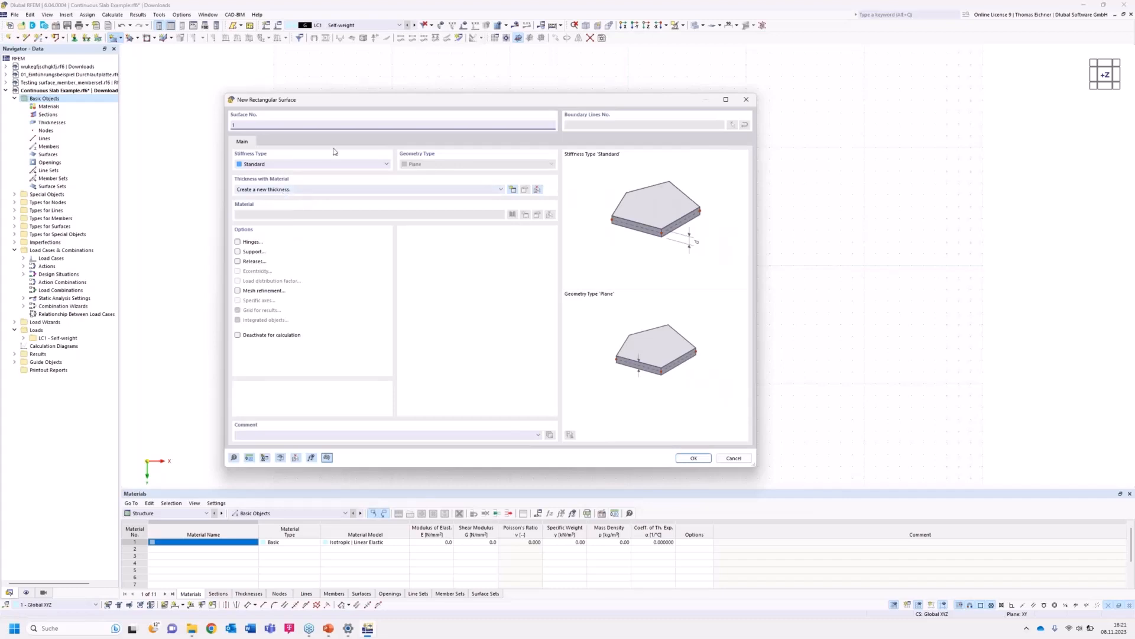
{"action": "left_click_drag", "start_coordinate": [370, 104], "coordinate": [174, 97]}
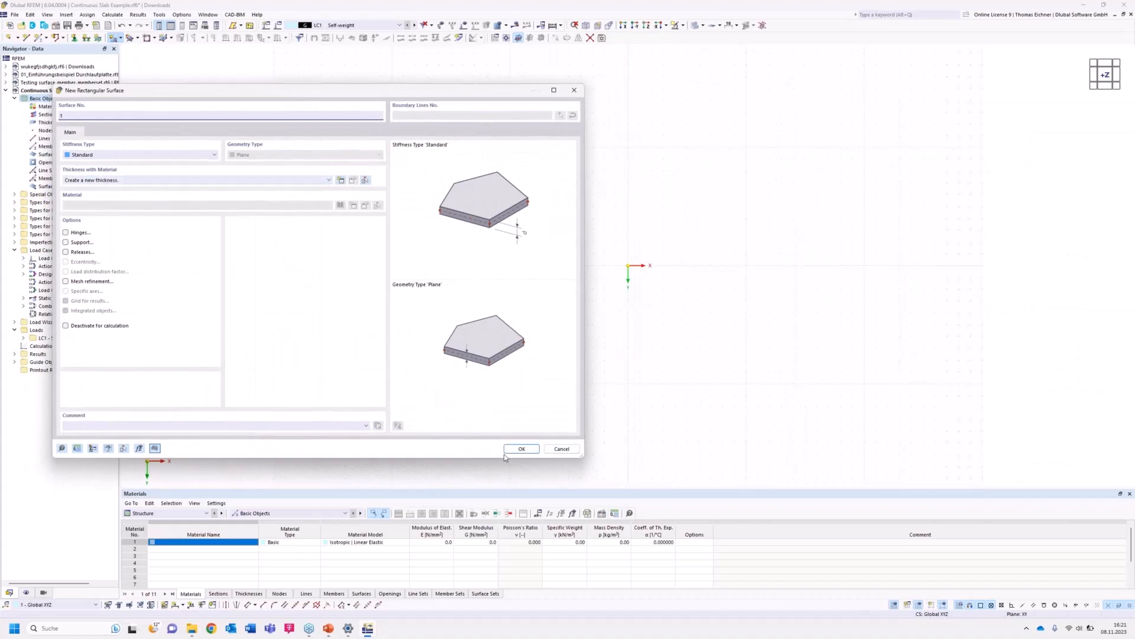
{"action": "left_click", "coordinate": [521, 449]}
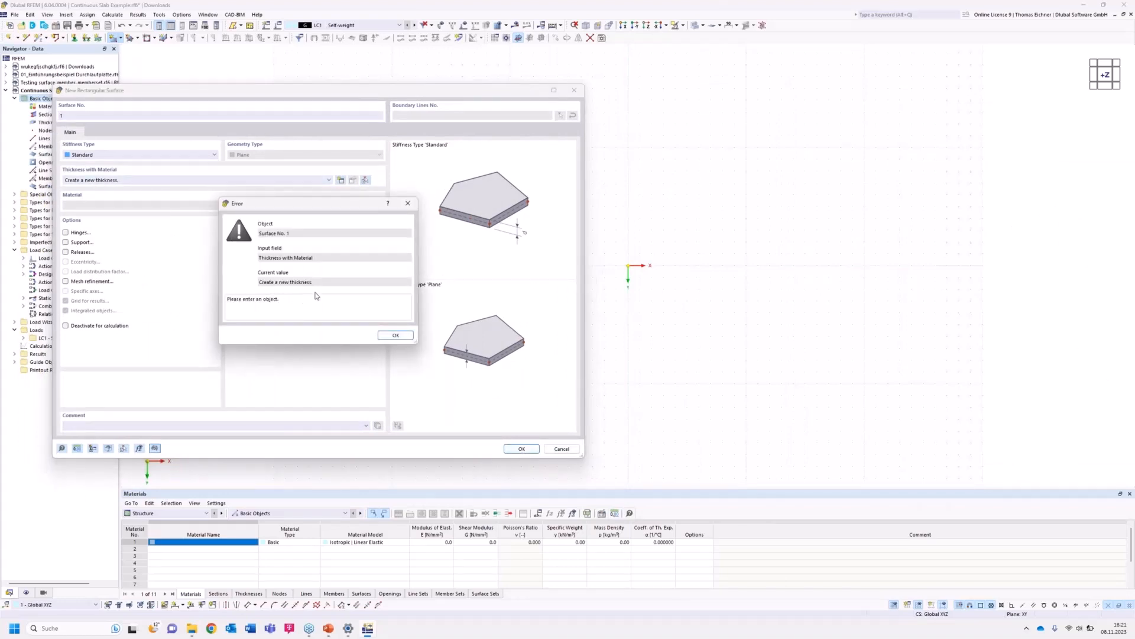
{"action": "left_click", "coordinate": [388, 337]}
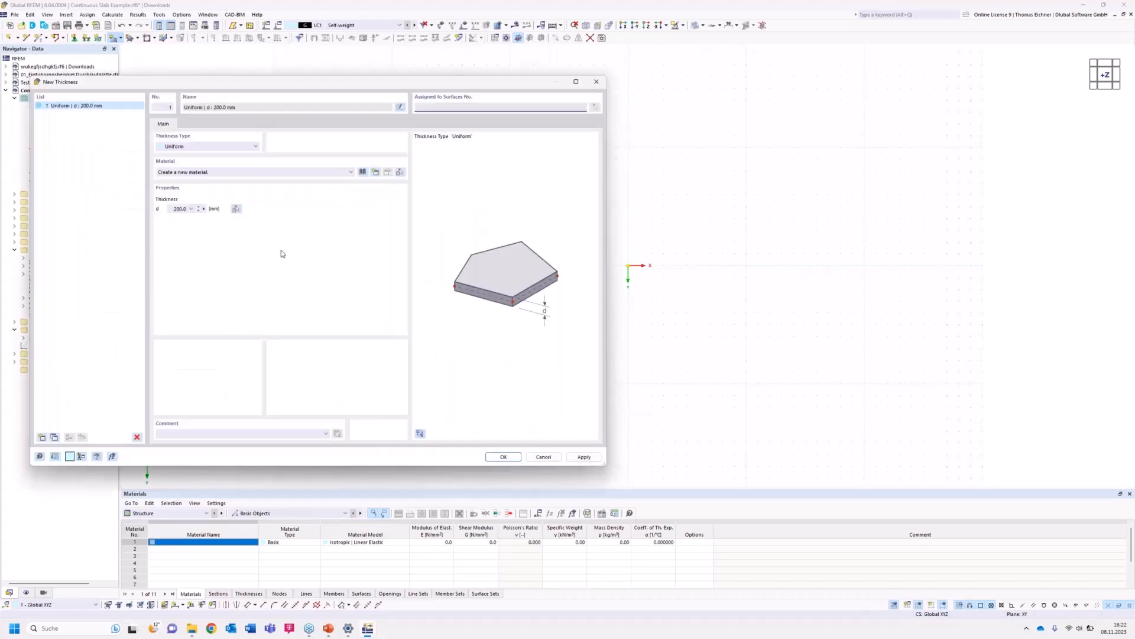
{"action": "left_click_drag", "start_coordinate": [285, 87], "coordinate": [495, 108]}
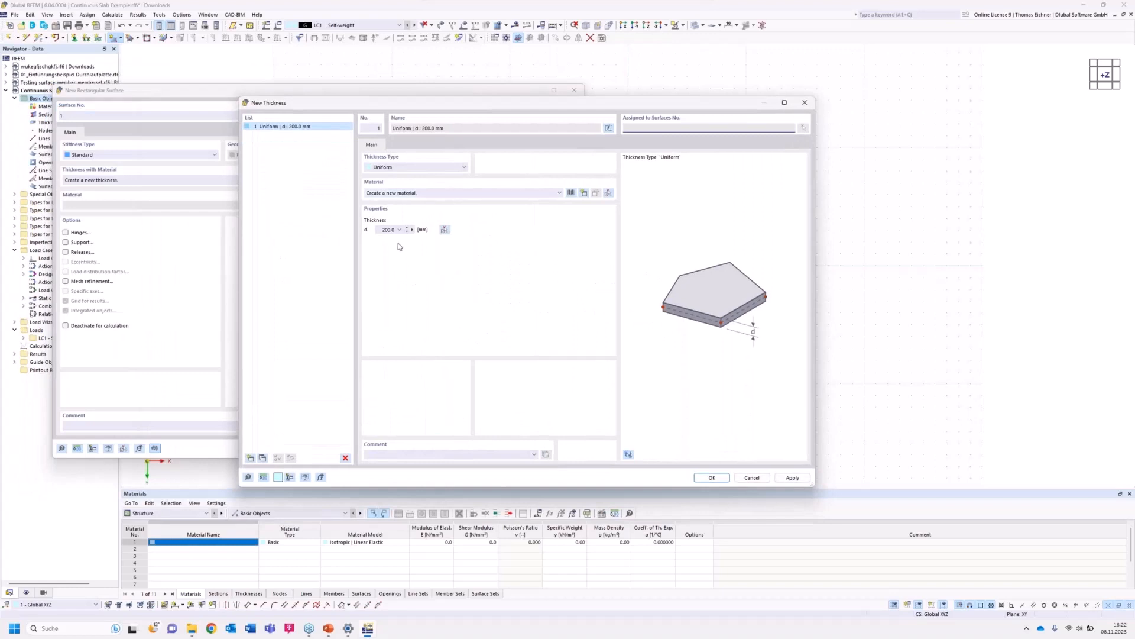
{"action": "left_click", "coordinate": [380, 230]}
{"action": "double_click", "coordinate": [380, 230]}
{"action": "type", "text": "300"}
Start a new material for the thickness and browse the material library without choosing an entry.
{"action": "left_click", "coordinate": [452, 194]}
{"action": "left_click", "coordinate": [453, 193]}
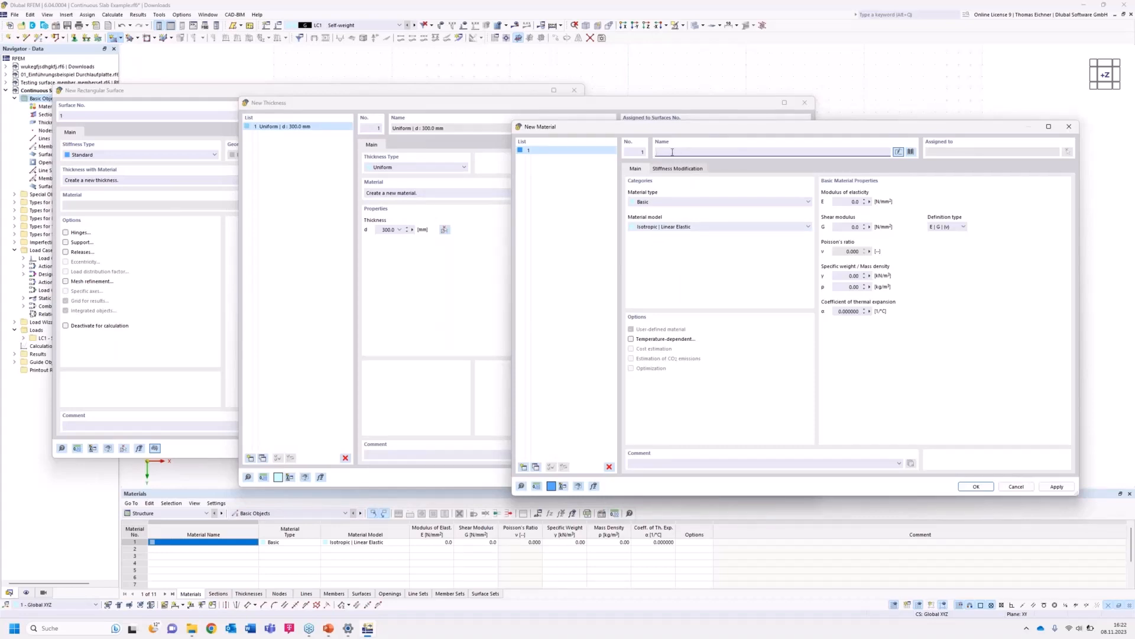
{"action": "left_click", "coordinate": [911, 152]}
{"action": "left_click_drag", "start_coordinate": [832, 123], "coordinate": [760, 153]}
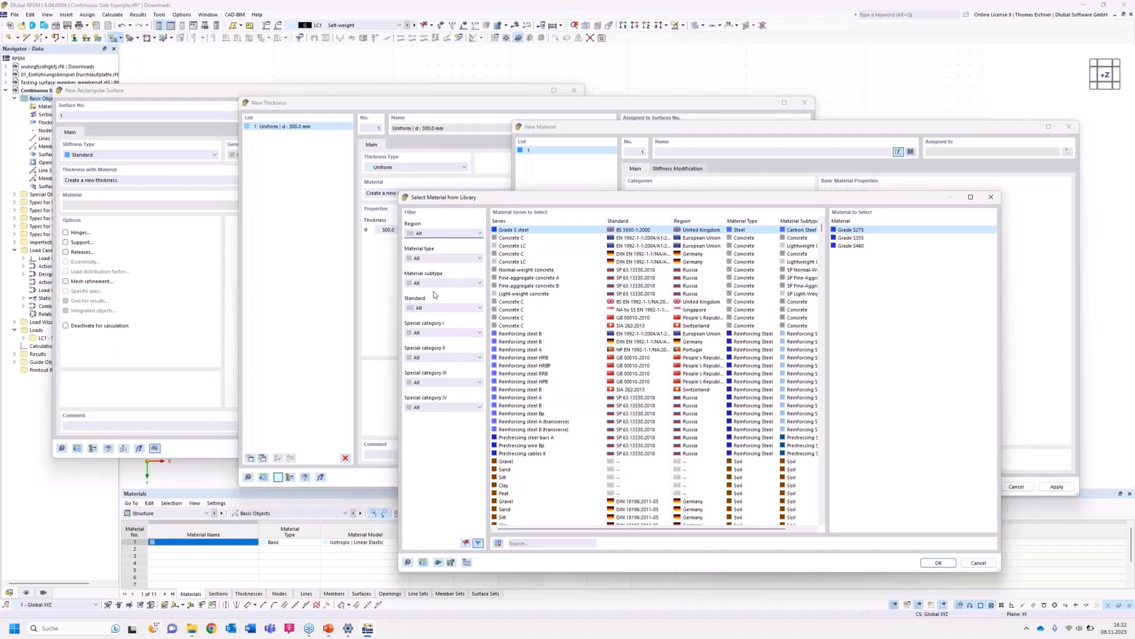
{"action": "left_click", "coordinate": [517, 542]}
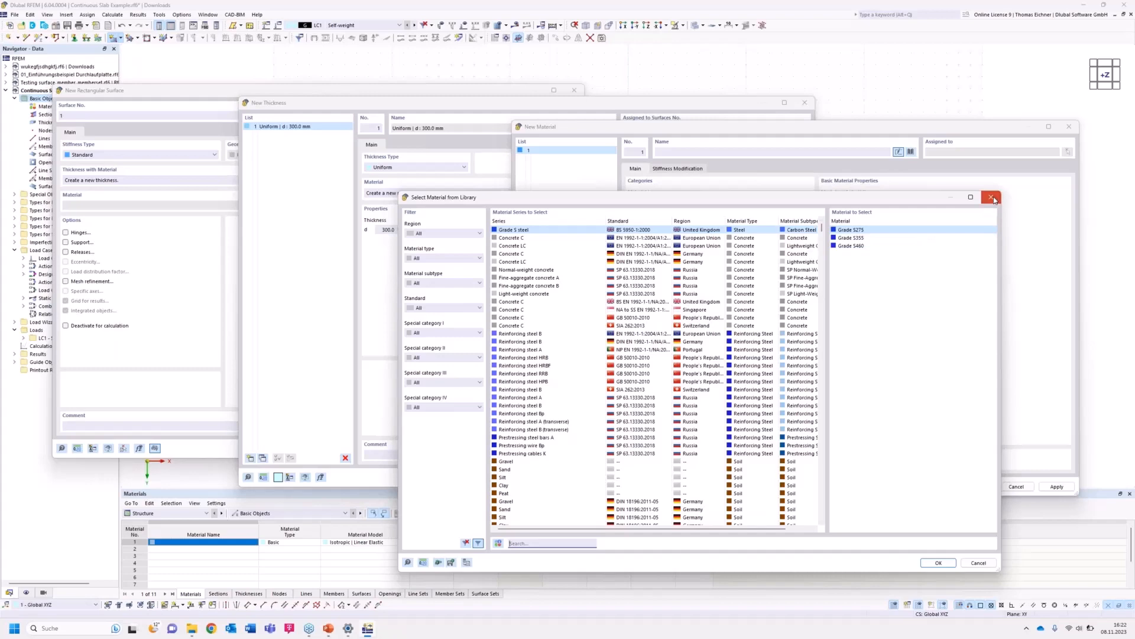
{"action": "left_click", "coordinate": [991, 197]}
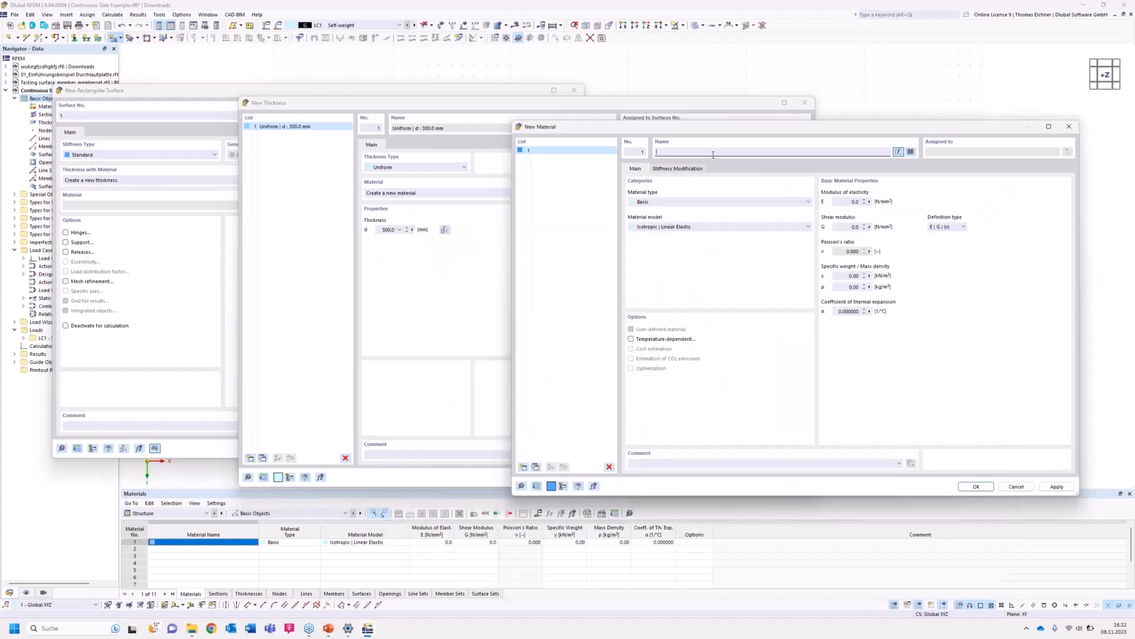
Select C30/37 | DIN EN 1992-1-1/NA/A1:2015-12 as the thickness material and mark it as user-defined.
{"action": "type", "text": "C30"}
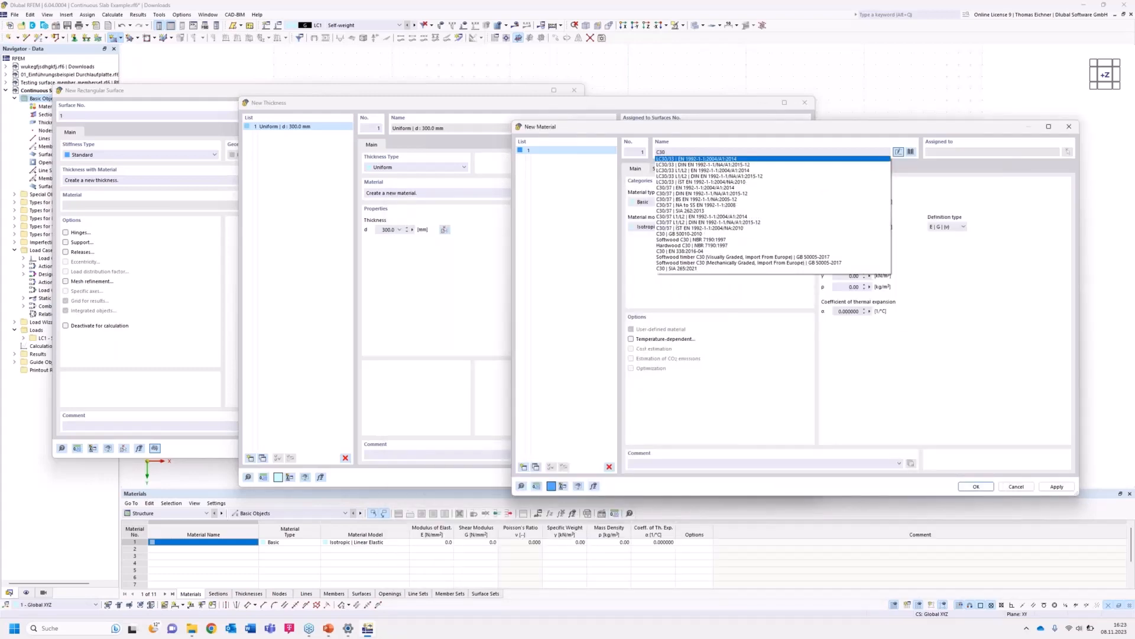
{"action": "type", "text": "/37"}
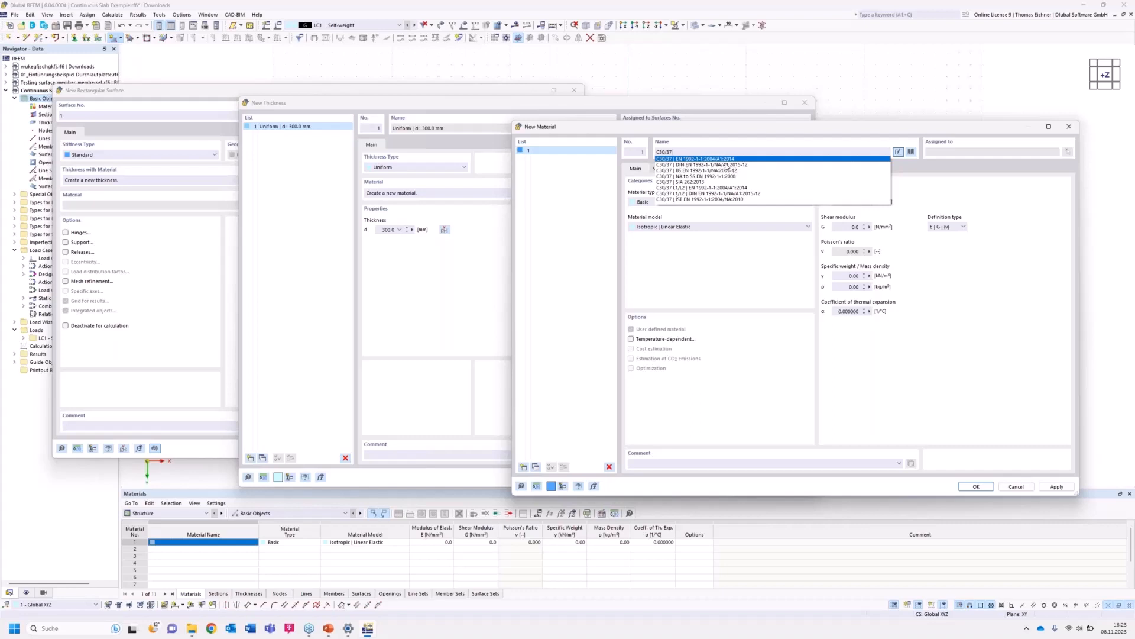
{"action": "left_click", "coordinate": [692, 165]}
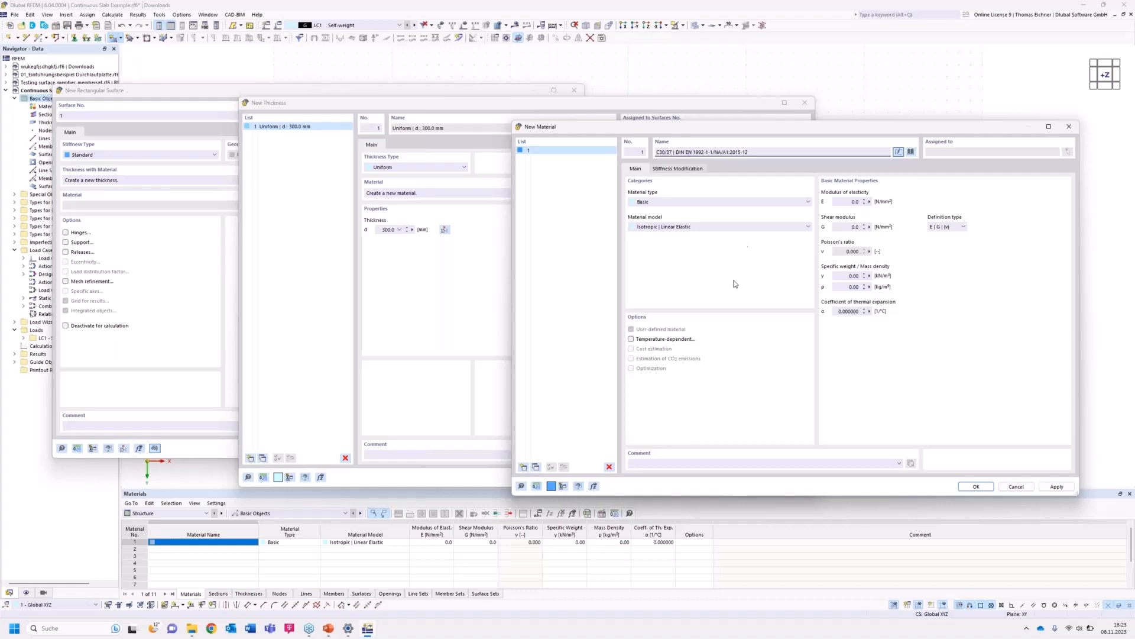
{"action": "left_click_drag", "start_coordinate": [768, 130], "coordinate": [742, 105]}
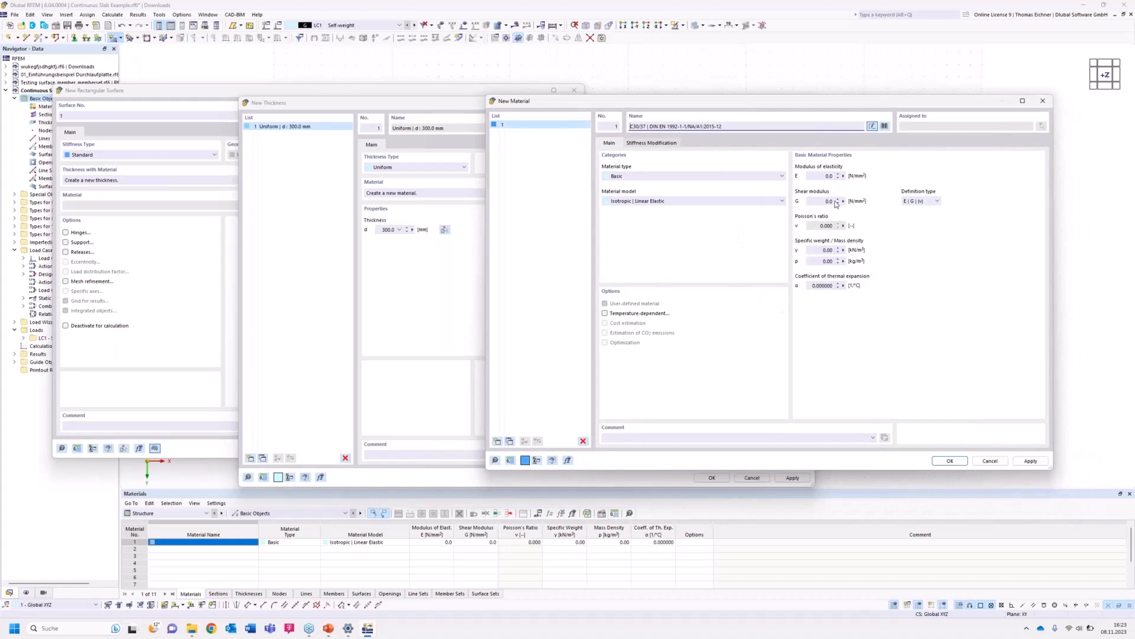
{"action": "key", "text": "Return"}
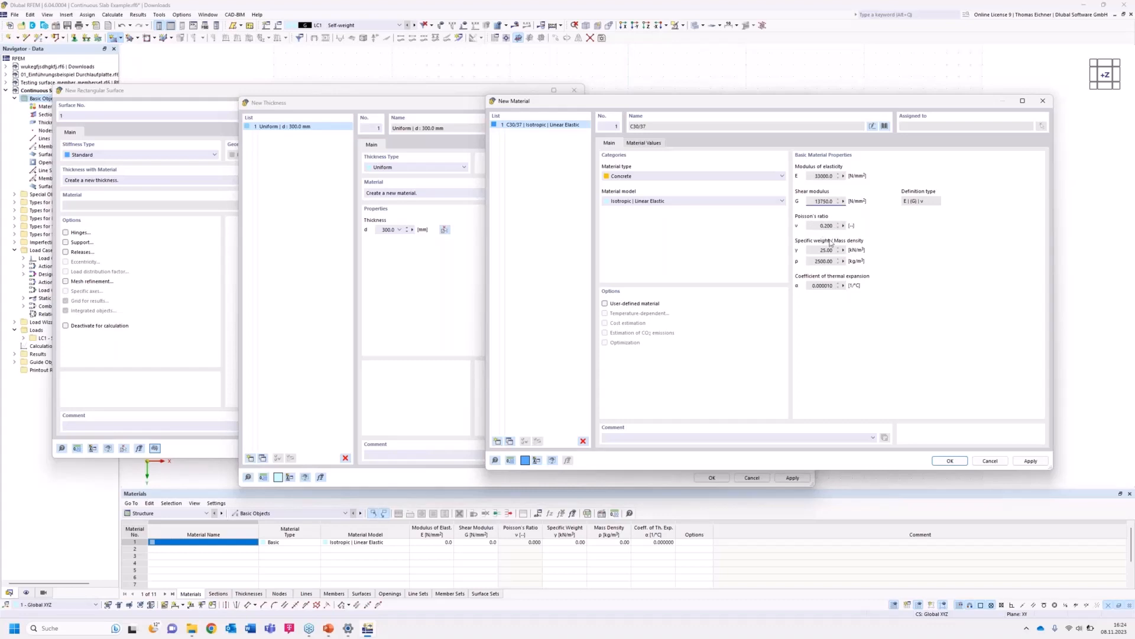
{"action": "left_click", "coordinate": [605, 304]}
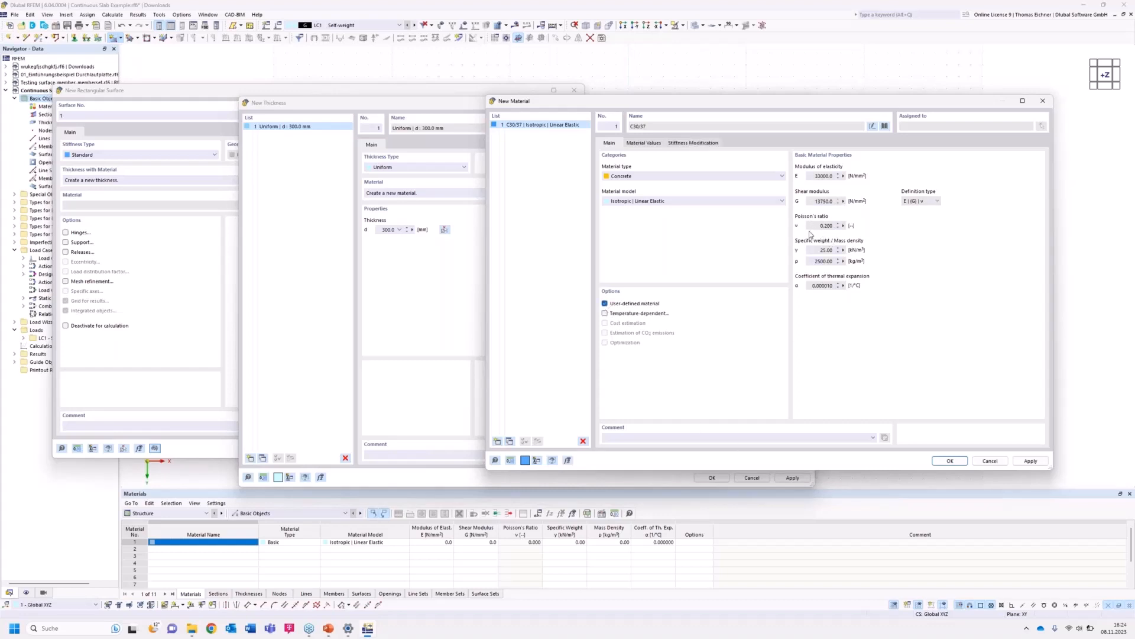
Set the C30/37 material's Poisson's ratio to 0, then confirm the new material and the 300 mm thickness.
{"action": "left_click_drag", "start_coordinate": [810, 226], "coordinate": [863, 226]}
{"action": "left_click", "coordinate": [813, 227]}
{"action": "left_click_drag", "start_coordinate": [814, 228], "coordinate": [842, 225]}
{"action": "type", "text": "0"}
{"action": "left_click", "coordinate": [830, 176]}
{"action": "left_click", "coordinate": [821, 226]}
{"action": "left_click", "coordinate": [950, 461]}
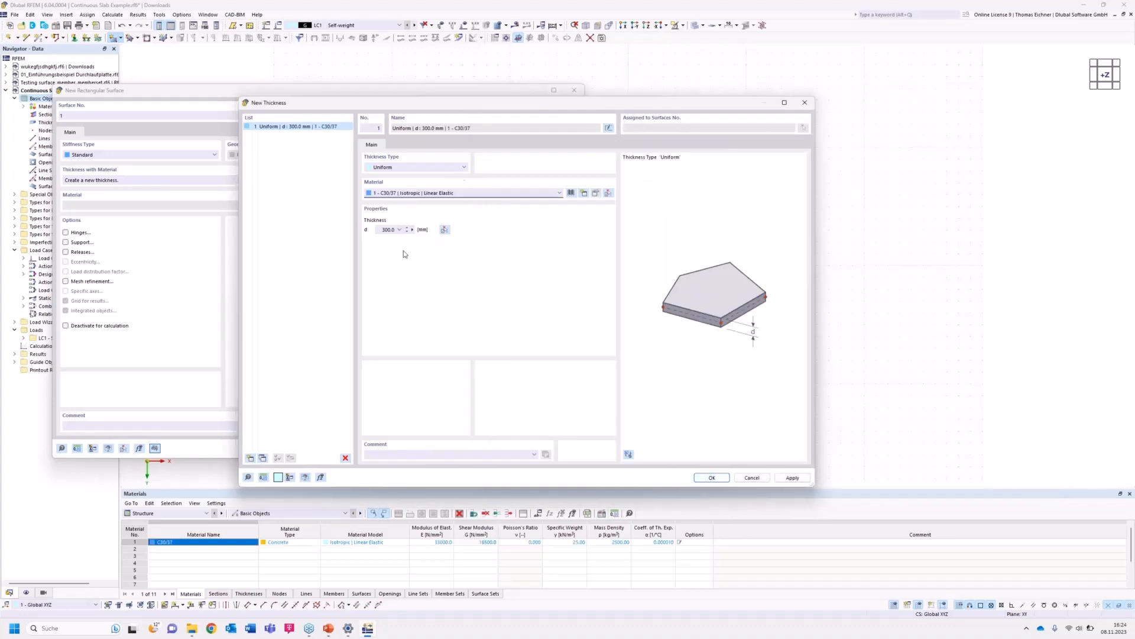
{"action": "left_click", "coordinate": [711, 478]}
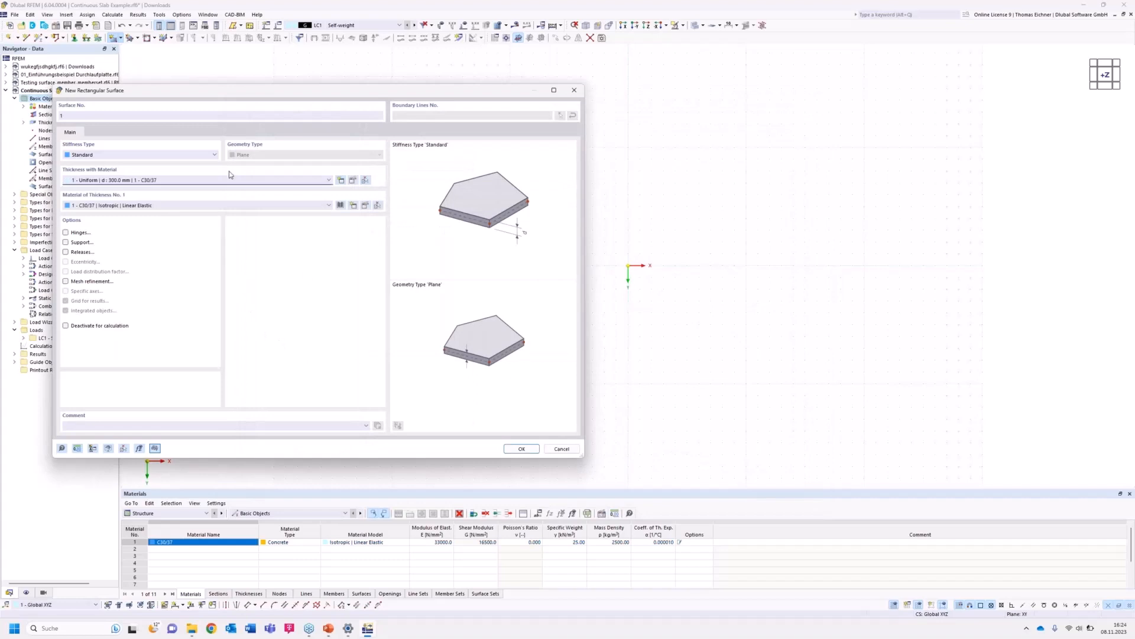
Draw the rectangular surface from the origin to the corner at X 10 m, Y 5 m.
{"action": "left_click", "coordinate": [519, 449]}
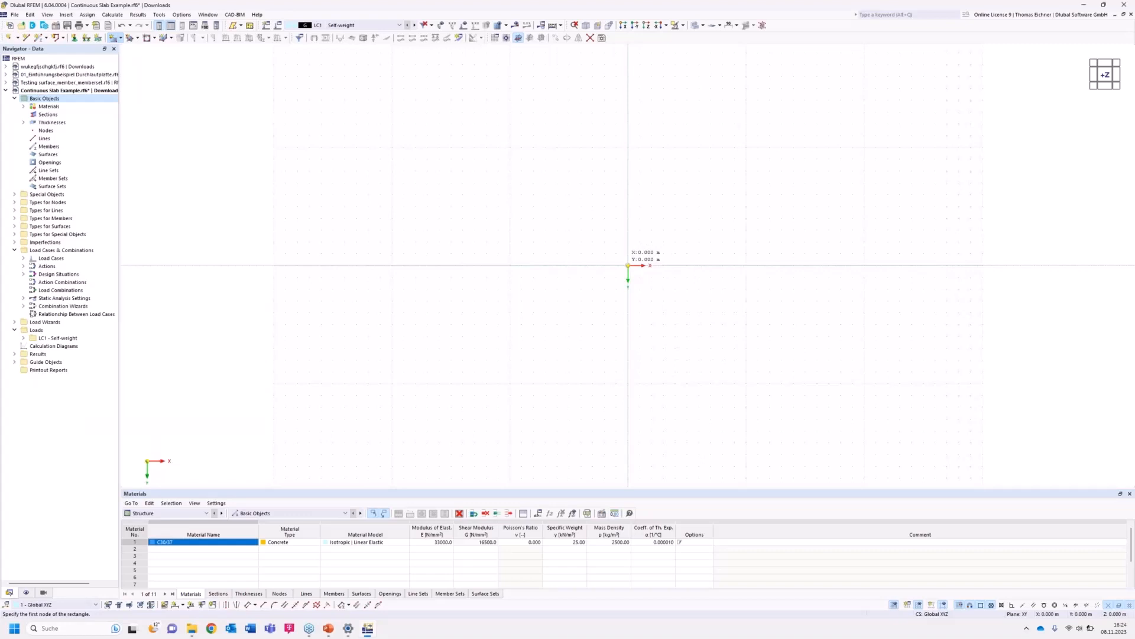
{"action": "left_click", "coordinate": [628, 265]}
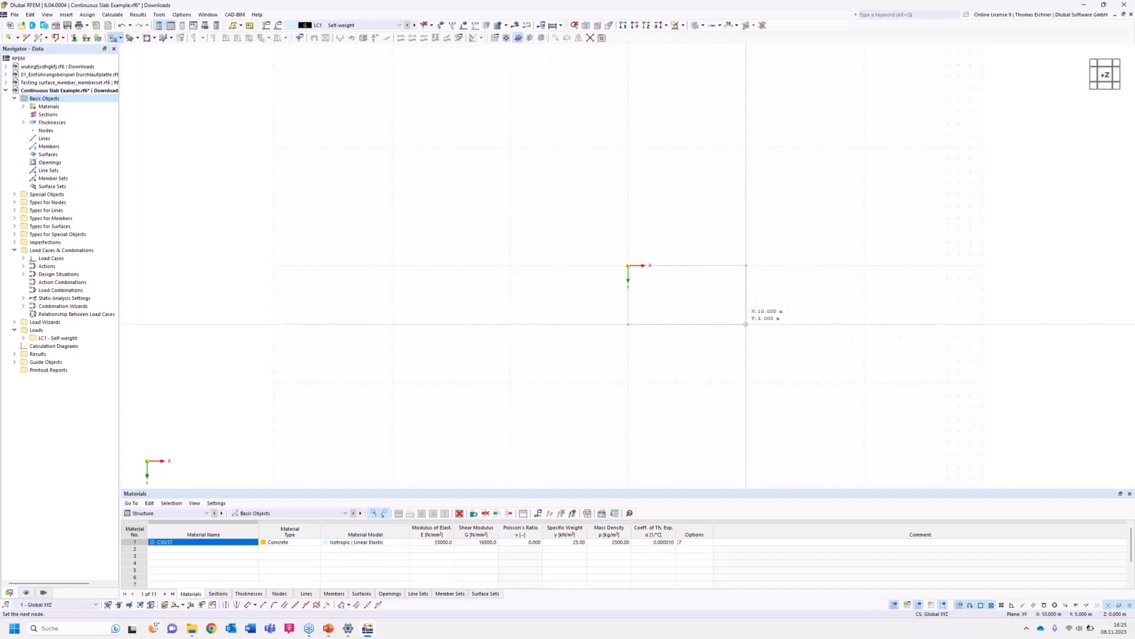
{"action": "left_click", "coordinate": [746, 324]}
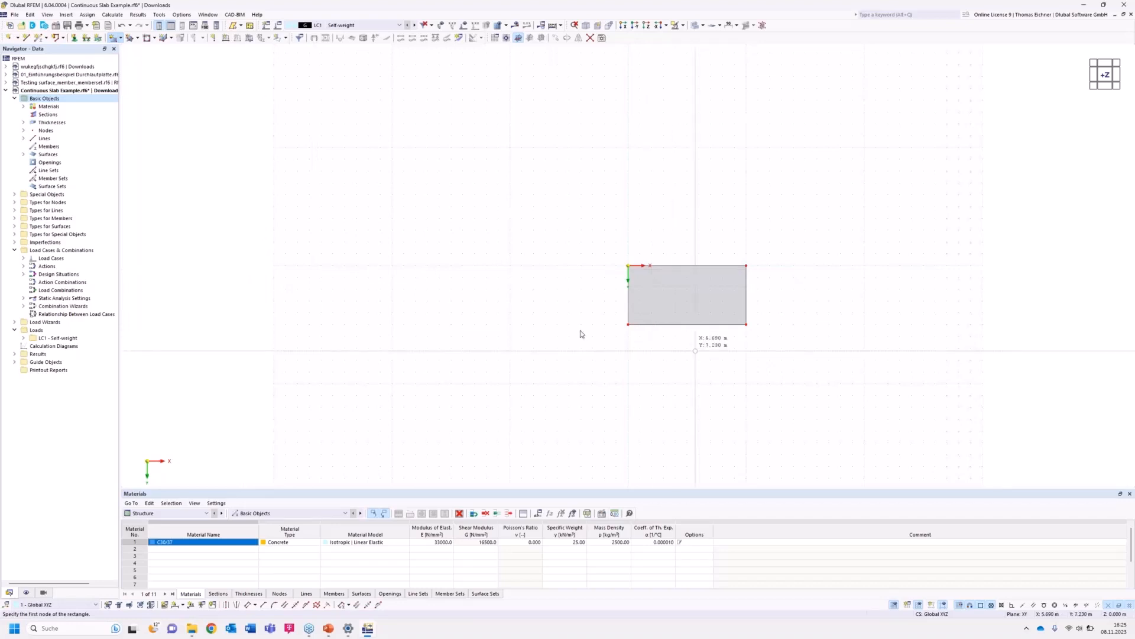
{"action": "key", "text": "Escape"}
{"action": "middle_click_drag", "start_coordinate": [722, 330], "coordinate": [645, 327]}
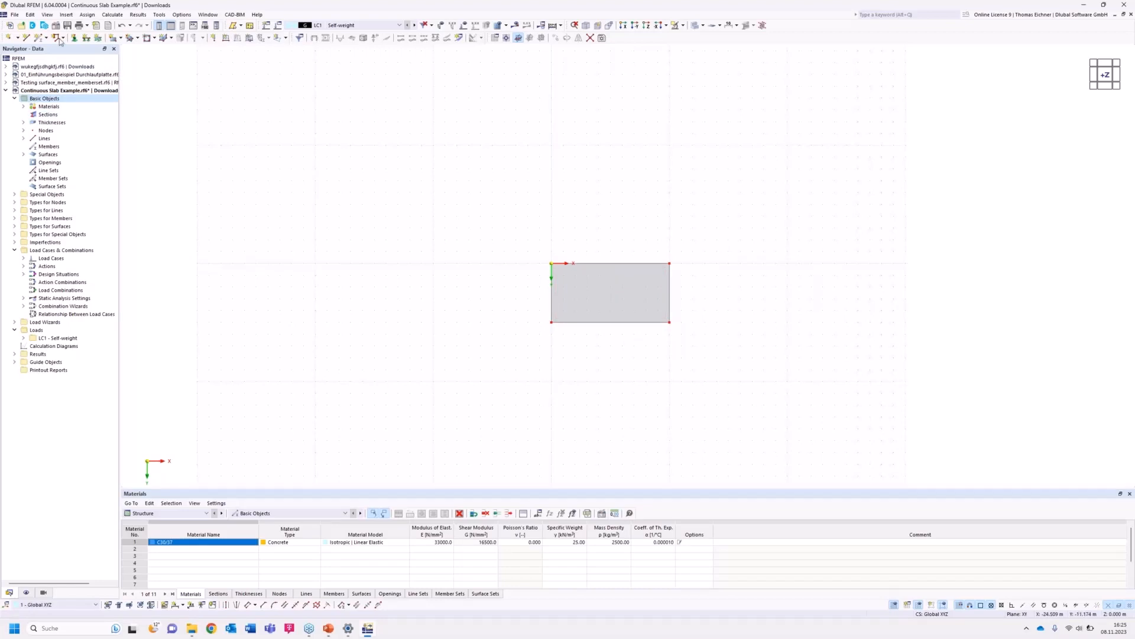
Draw a single line across the slab from X 5 m, Y 0 to X 5 m, Y 5 m.
{"action": "left_click", "coordinate": [26, 39]}
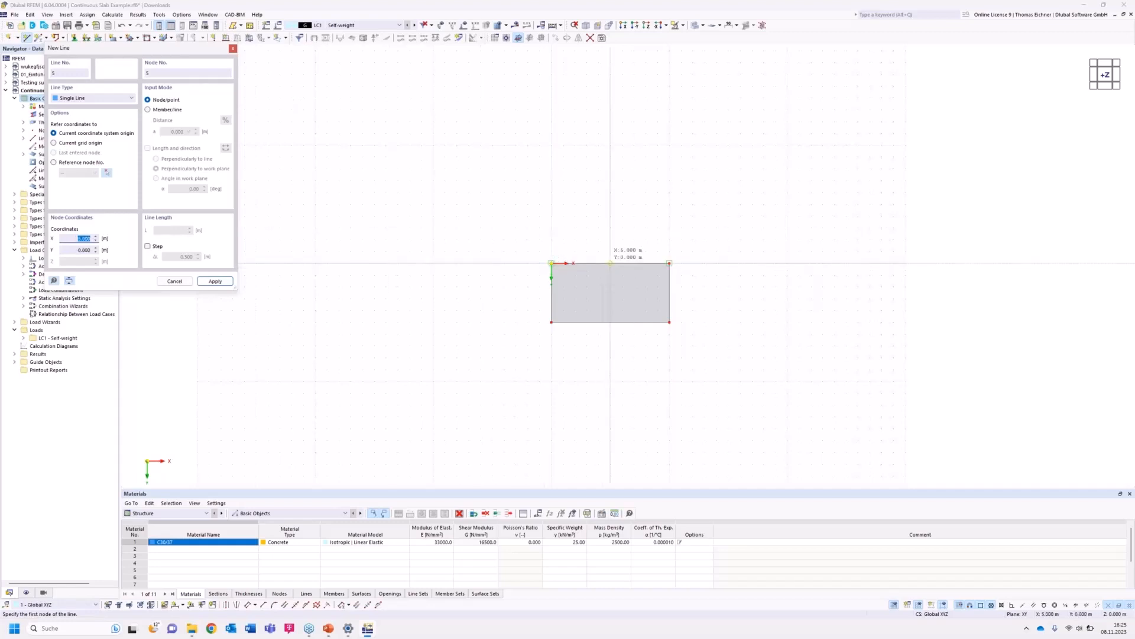
{"action": "left_click", "coordinate": [611, 262]}
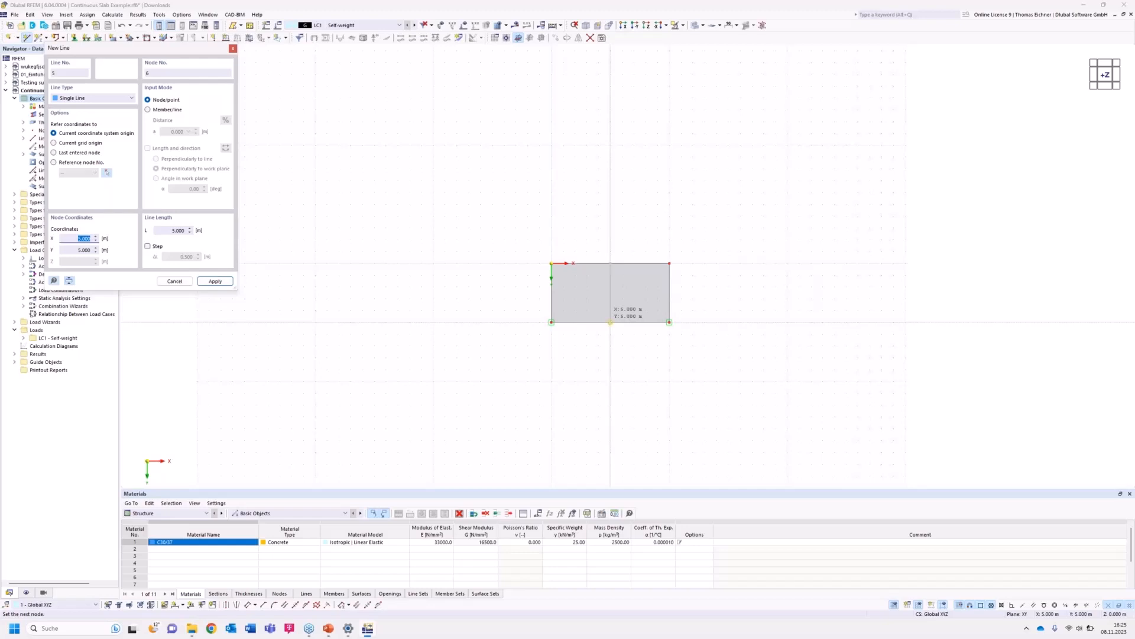
{"action": "left_click", "coordinate": [610, 322]}
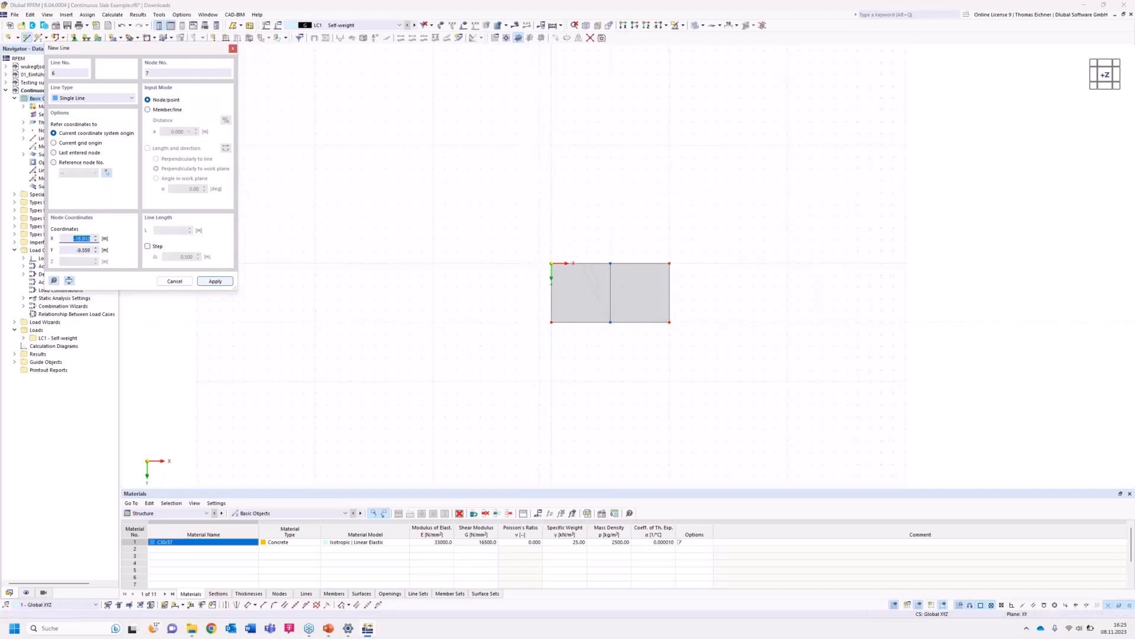
{"action": "left_click", "coordinate": [175, 281]}
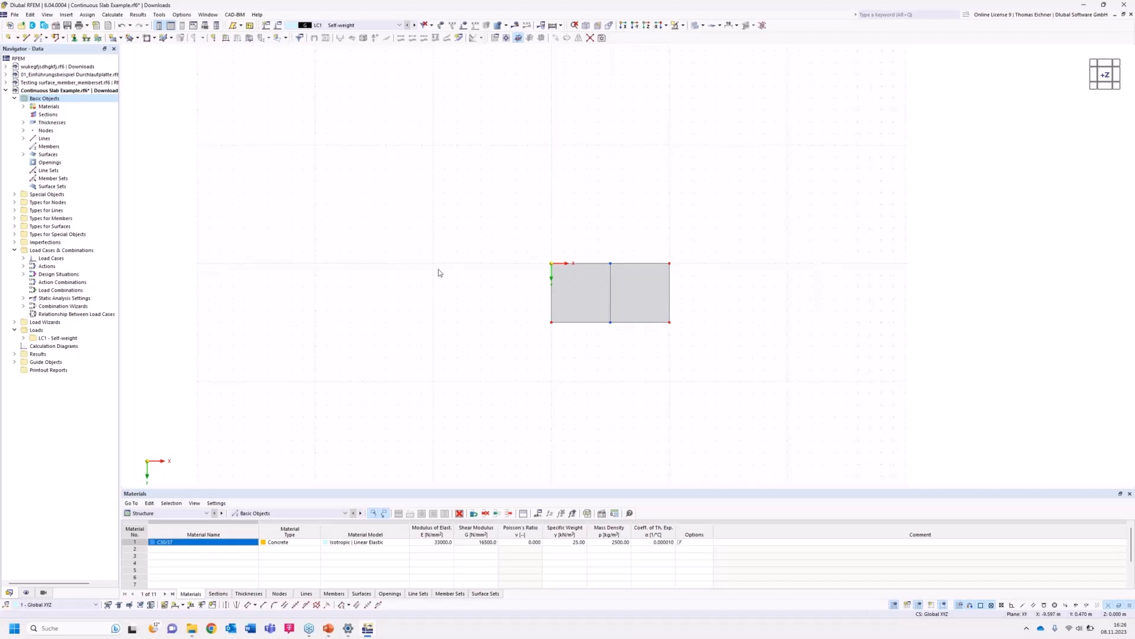
Assign hinged line supports to the two short slab edges and the middle line at X 5 m.
{"action": "left_click", "coordinate": [87, 40]}
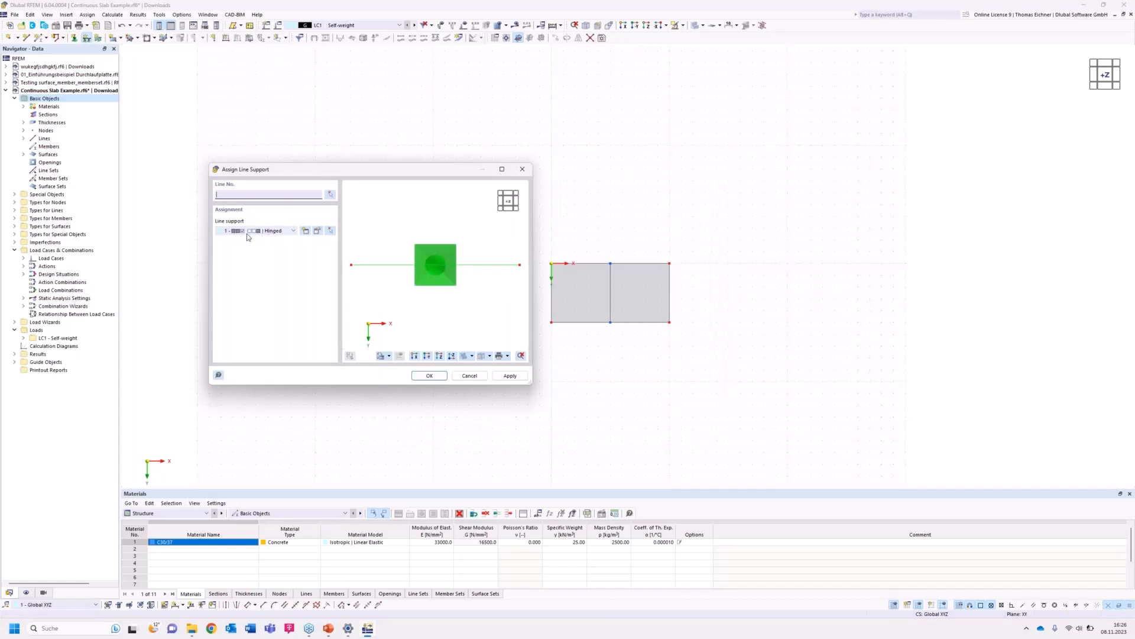
{"action": "left_click", "coordinate": [312, 230]}
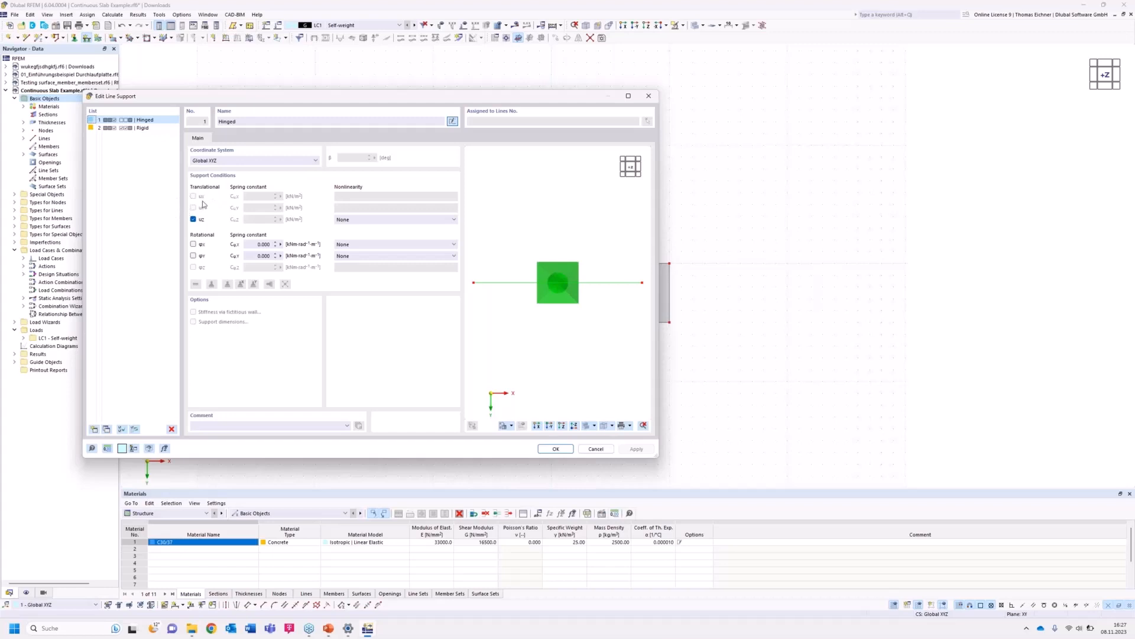
{"action": "left_click", "coordinate": [553, 449]}
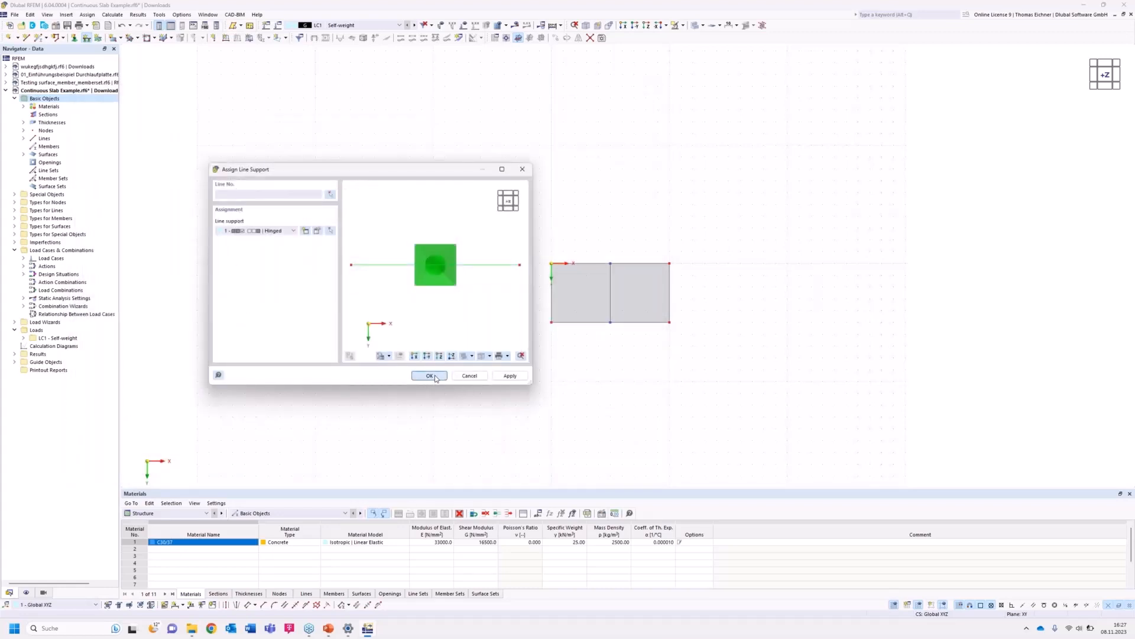
{"action": "left_click", "coordinate": [435, 378]}
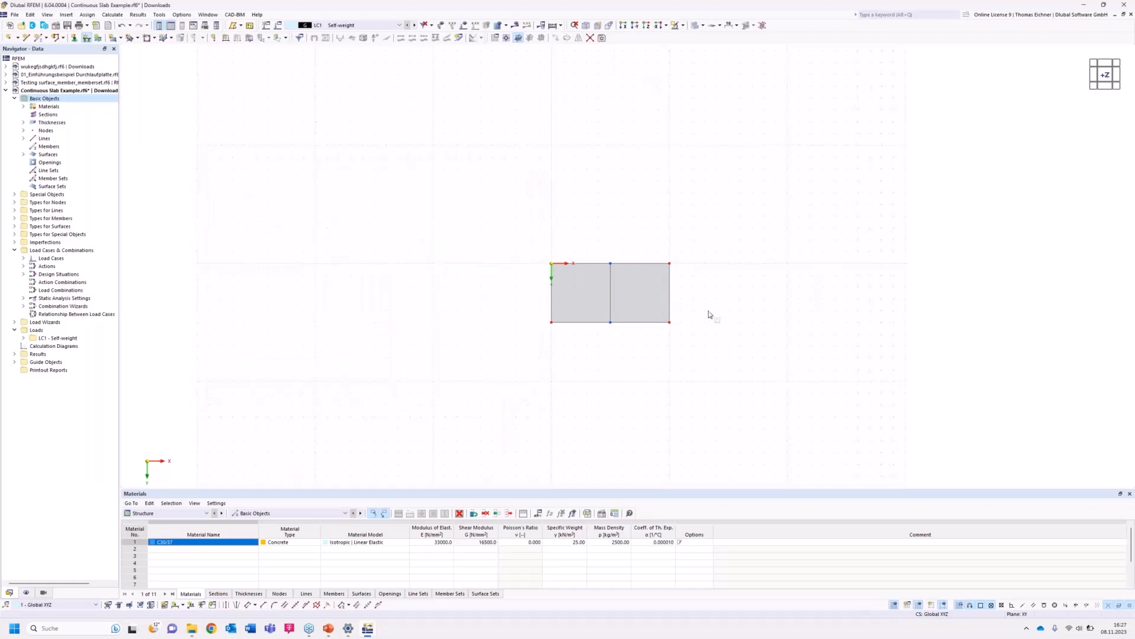
{"action": "left_click_drag", "start_coordinate": [680, 307], "coordinate": [509, 289]}
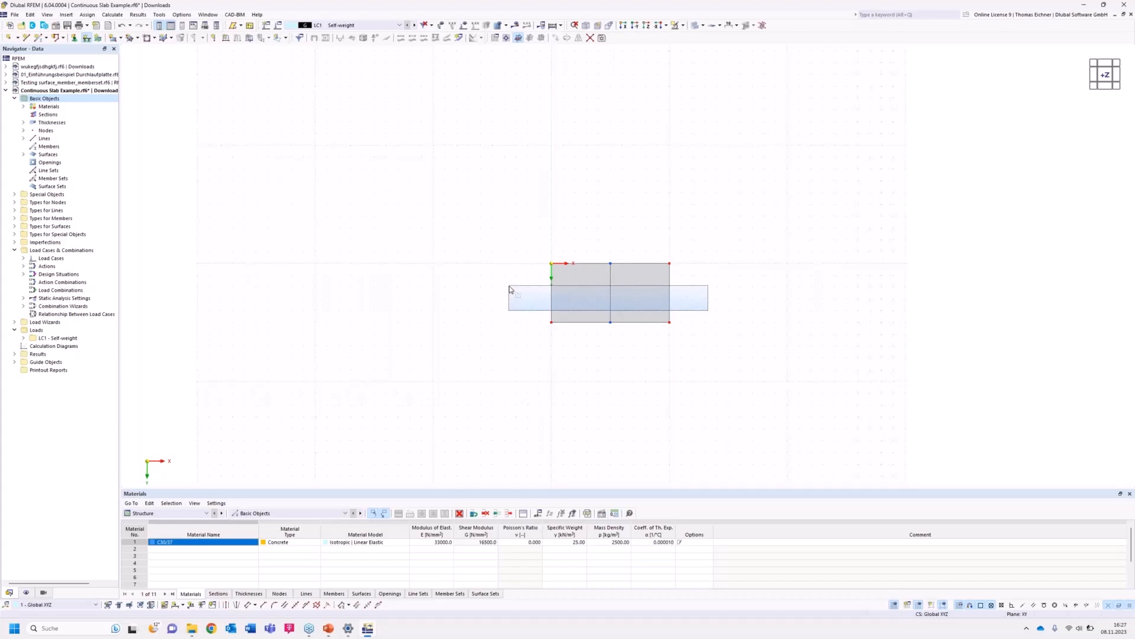
{"action": "left_click_drag", "start_coordinate": [509, 289], "coordinate": [510, 292]}
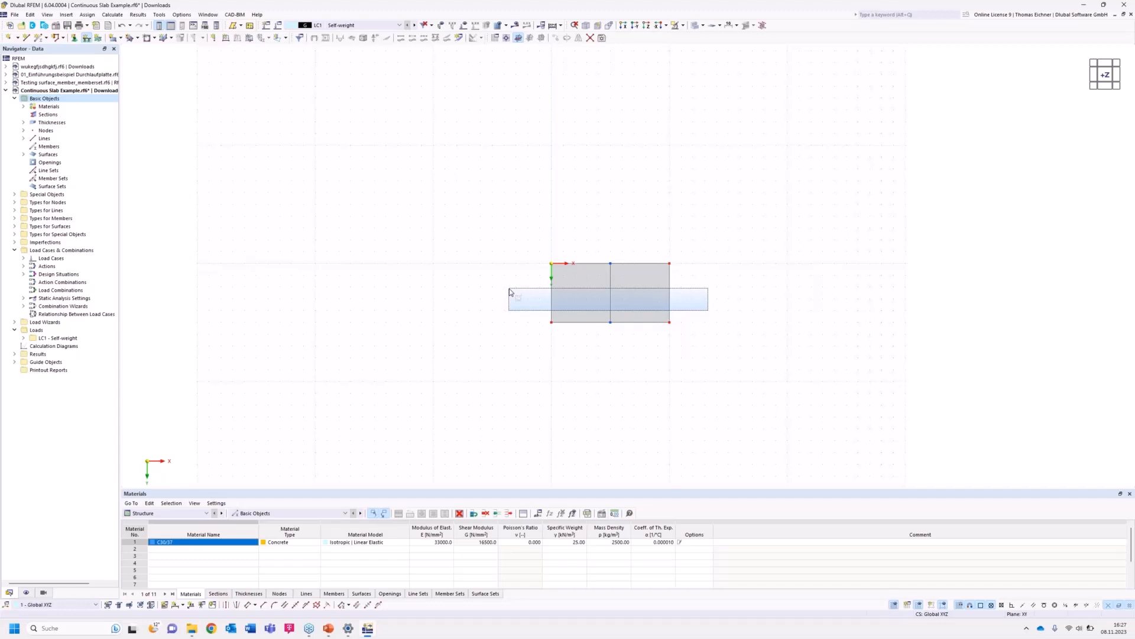
{"action": "left_click_drag", "start_coordinate": [510, 291], "coordinate": [510, 291]}
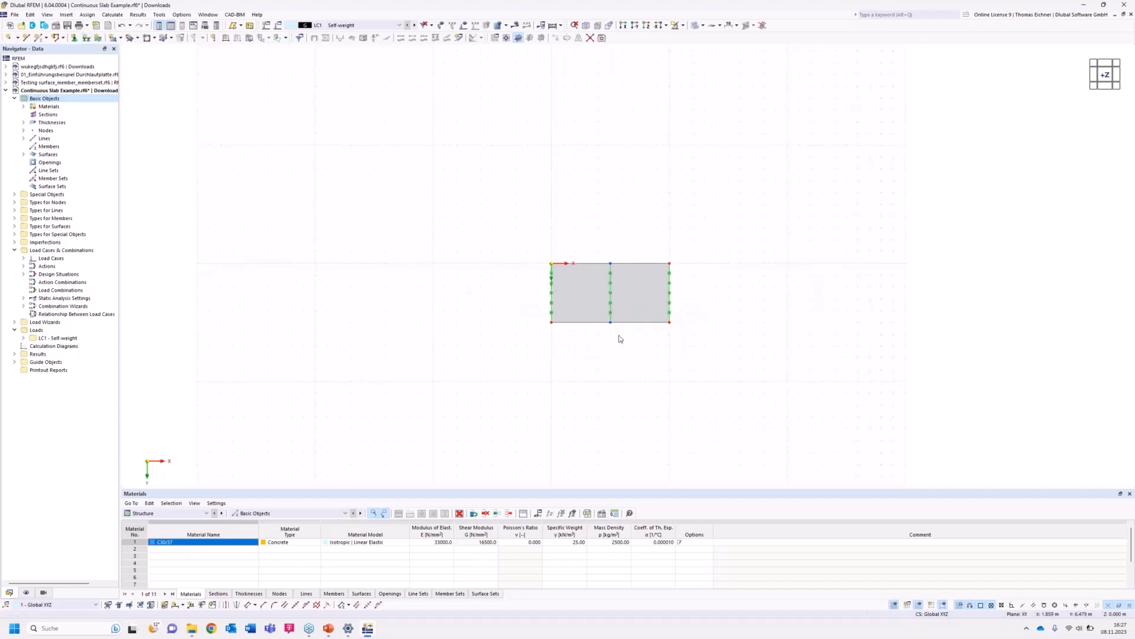
{"action": "scroll", "coordinate": [619, 335], "scroll_direction": "up", "scroll_amount": 3}
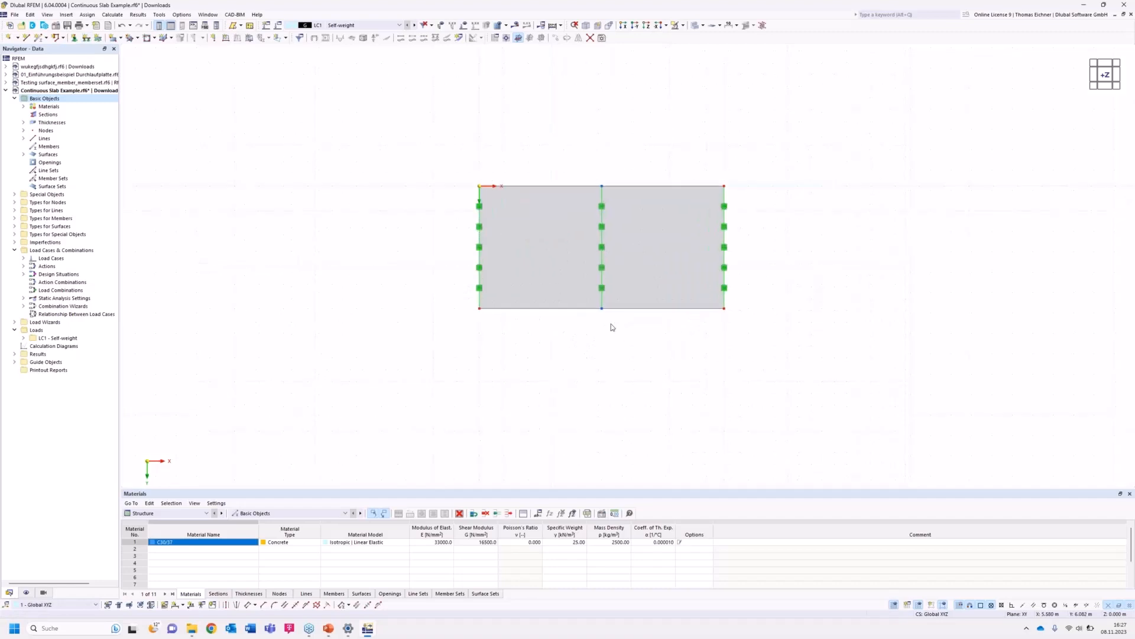
{"action": "right_click", "coordinate": [724, 249]}
{"action": "left_click_drag", "start_coordinate": [768, 332], "coordinate": [814, 334]}
{"action": "left_click", "coordinate": [554, 348]}
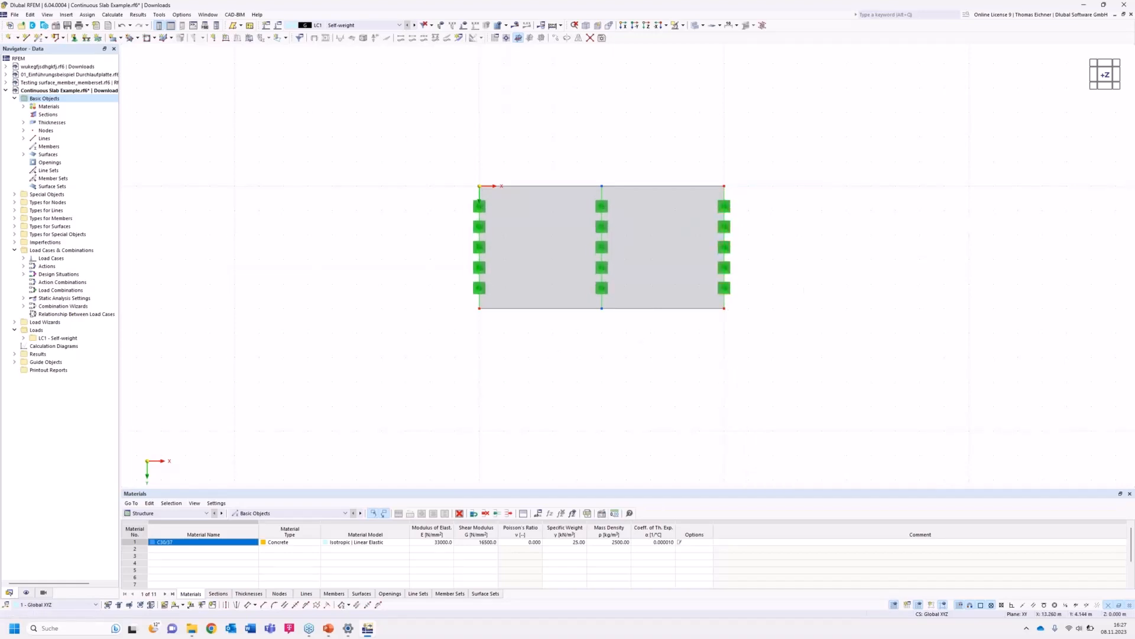
{"action": "middle_click_drag", "start_coordinate": [801, 285], "coordinate": [750, 305]}
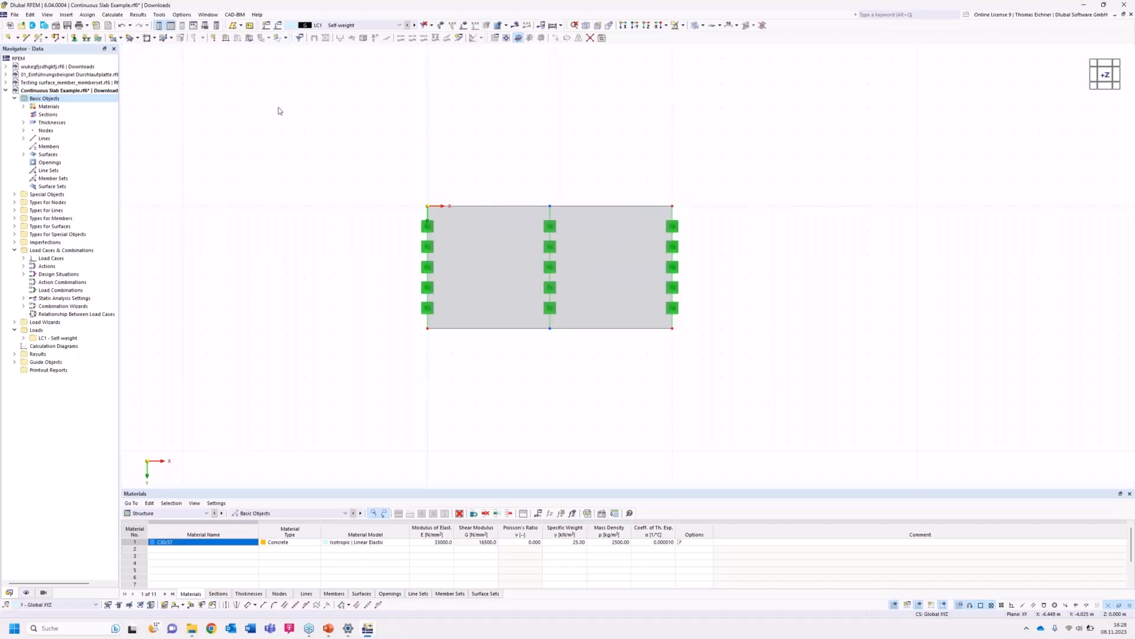
Create a uniform 10 kN/m² force surface load in global Z direction and assign it to the slab surface.
{"action": "left_click", "coordinate": [250, 39]}
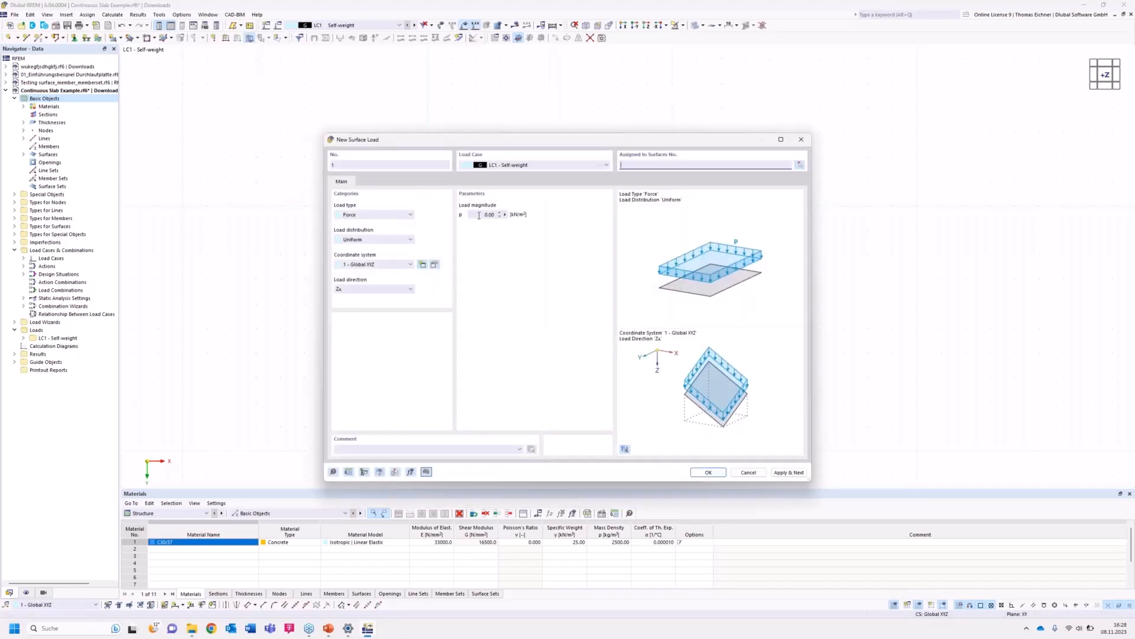
{"action": "left_click_drag", "start_coordinate": [473, 215], "coordinate": [528, 214]}
{"action": "type", "text": "10"}
{"action": "left_click", "coordinate": [641, 164]}
{"action": "left_click_drag", "start_coordinate": [604, 142], "coordinate": [311, 206]}
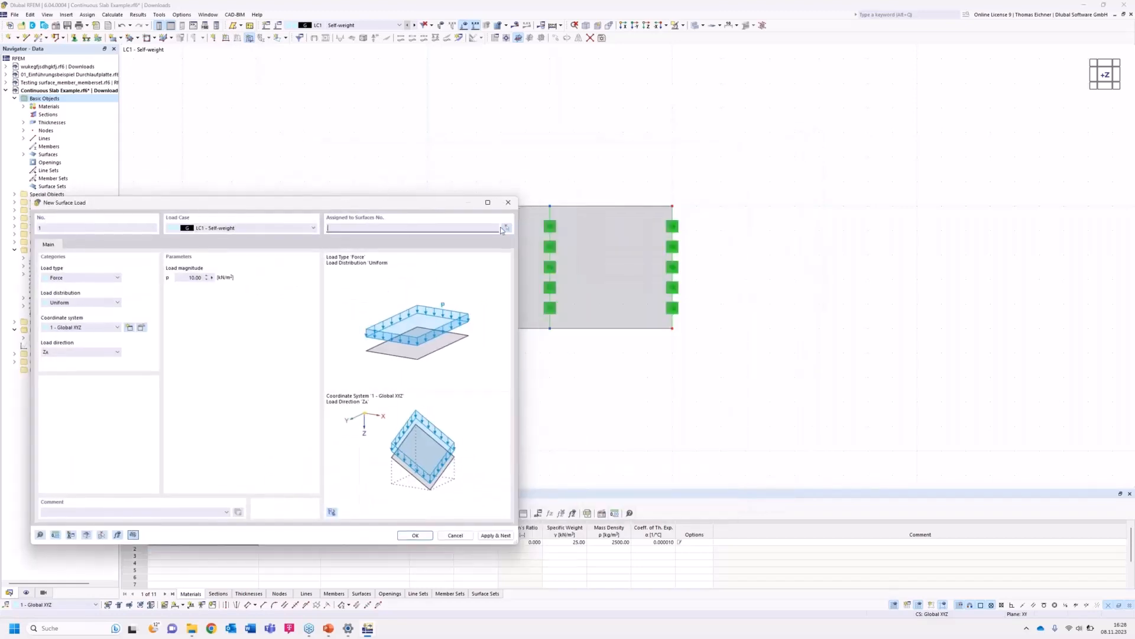
{"action": "left_click", "coordinate": [204, 277]}
{"action": "left_click", "coordinate": [205, 321]}
{"action": "left_click", "coordinate": [385, 228]}
{"action": "left_click_drag", "start_coordinate": [374, 210], "coordinate": [376, 223]}
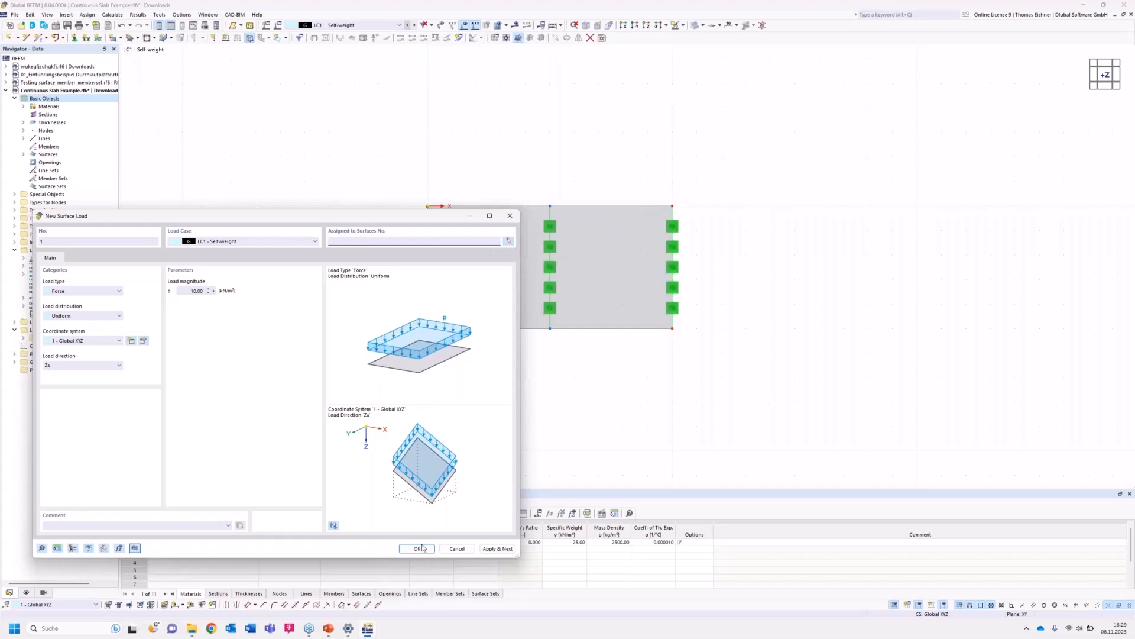
{"action": "left_click", "coordinate": [417, 548]}
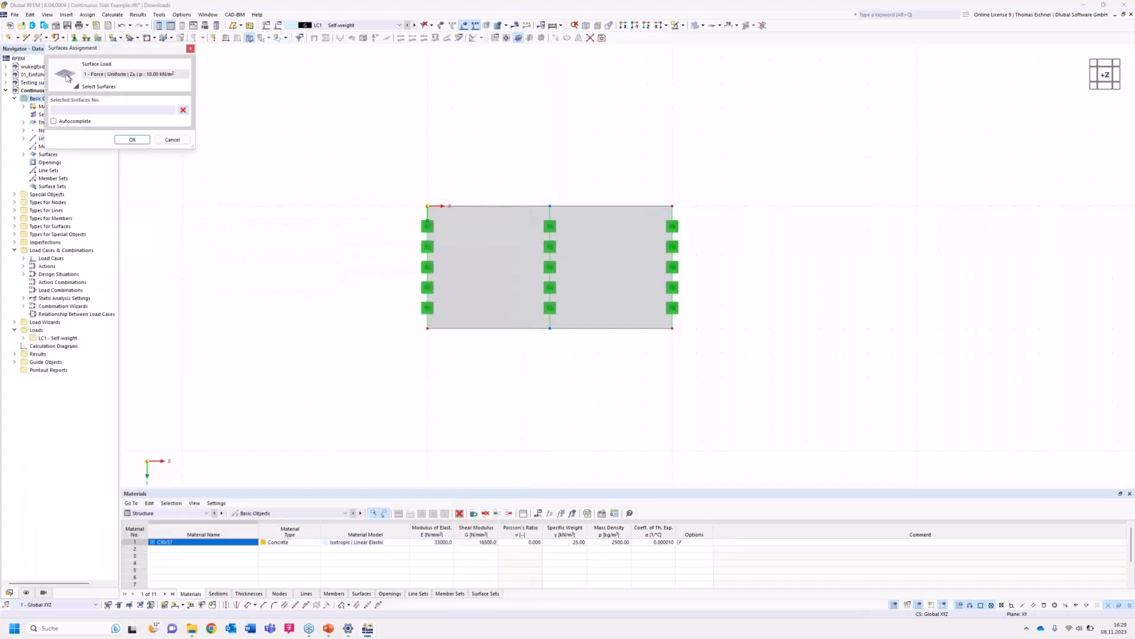
{"action": "left_click", "coordinate": [480, 243]}
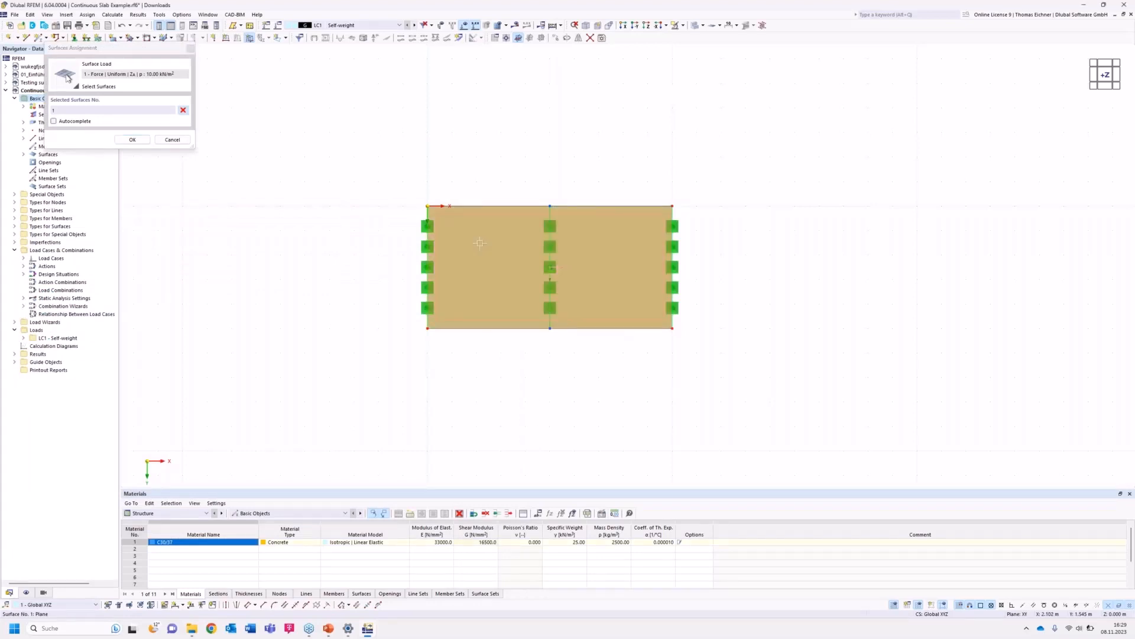
{"action": "left_click", "coordinate": [133, 141]}
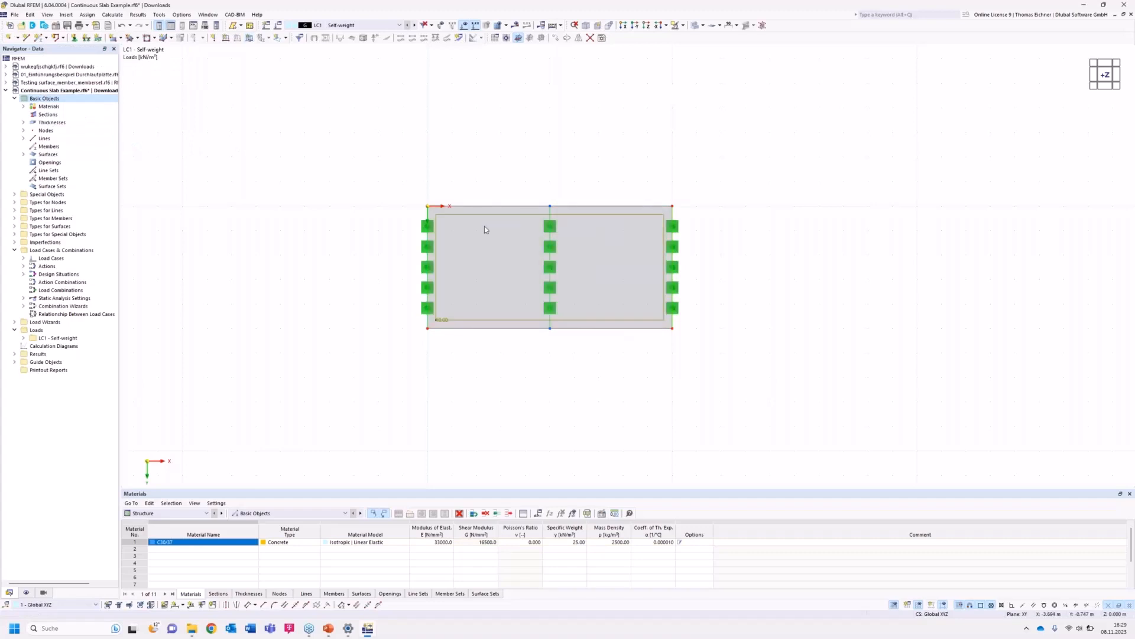
Orbit the model to inspect the surface load and supports in 3D, then return to the top view.
{"action": "middle_click_drag", "start_coordinate": [374, 245], "coordinate": [516, 196], "text": "ctrl"}
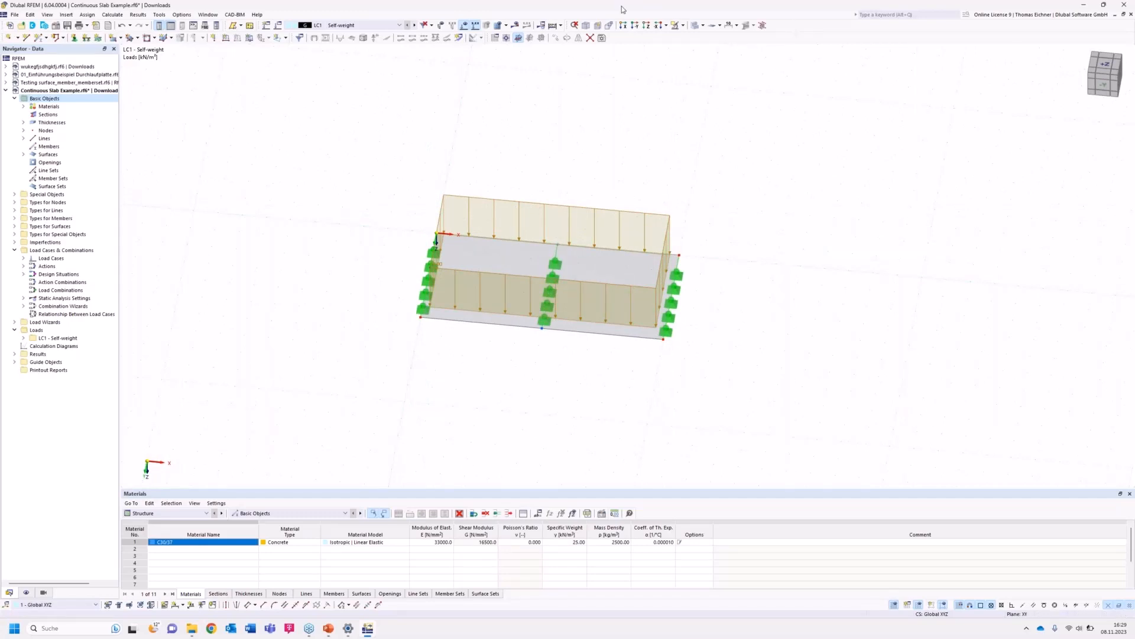
{"action": "left_click", "coordinate": [646, 26]}
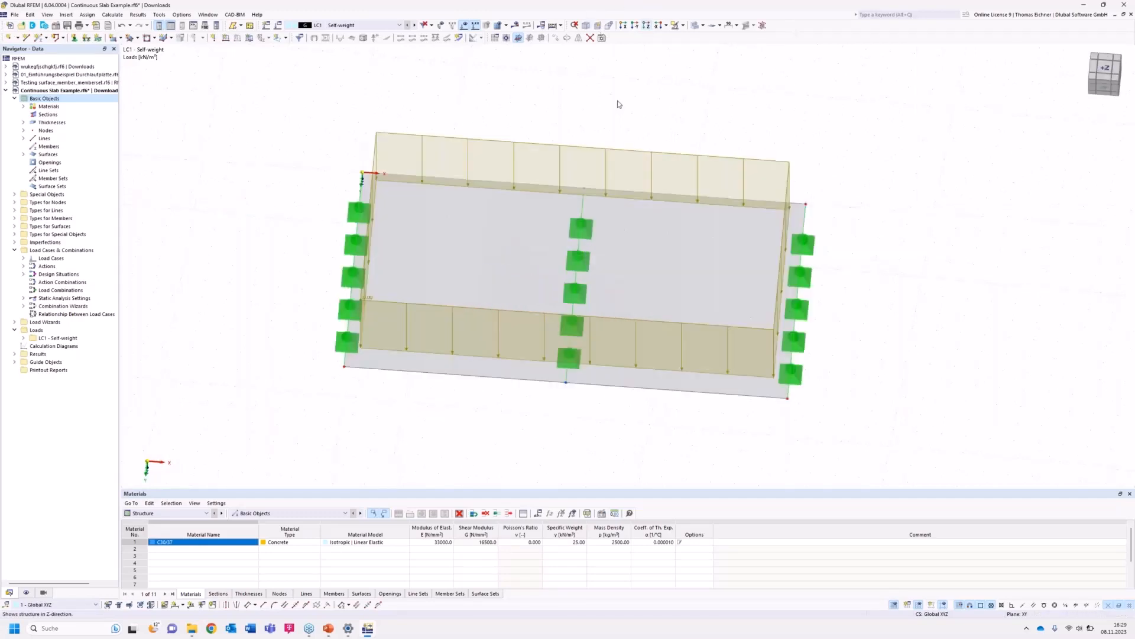
{"action": "scroll", "coordinate": [514, 298], "scroll_direction": "down", "scroll_amount": 10}
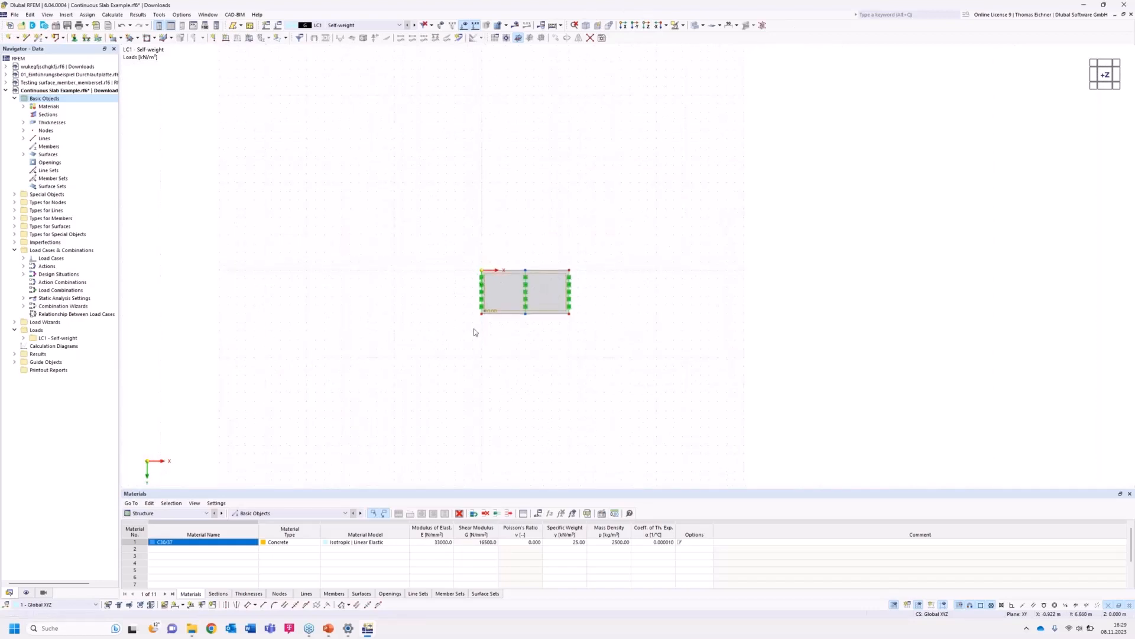
Copy the whole slab with its supports and load three times along X with a 15 m displacement.
{"action": "left_click_drag", "start_coordinate": [535, 298], "coordinate": [616, 229]}
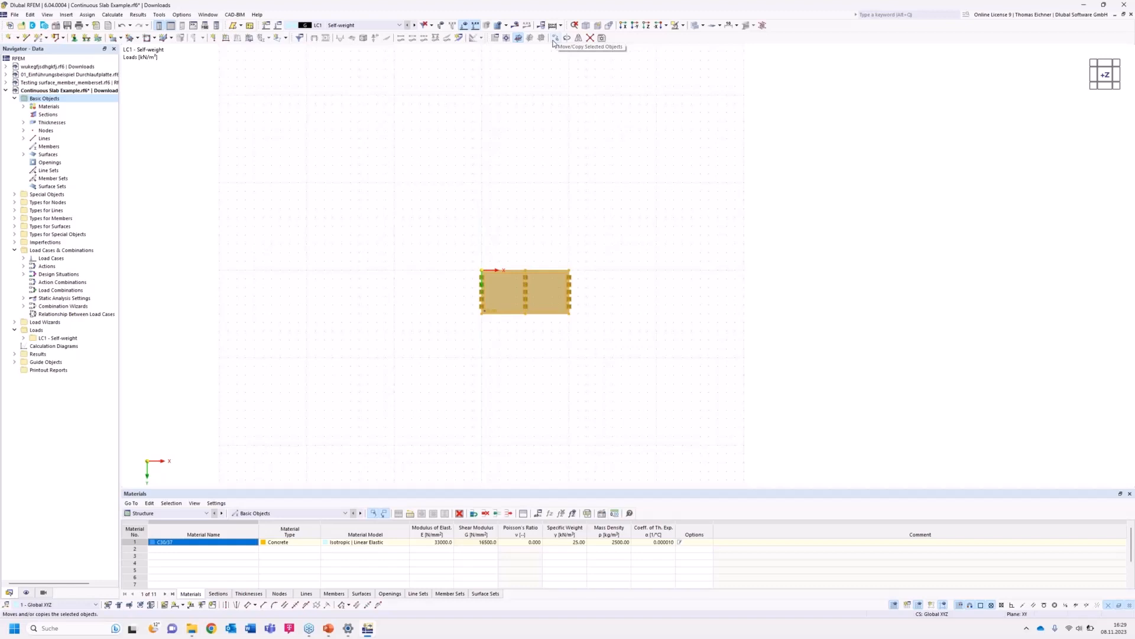
{"action": "left_click", "coordinate": [555, 38]}
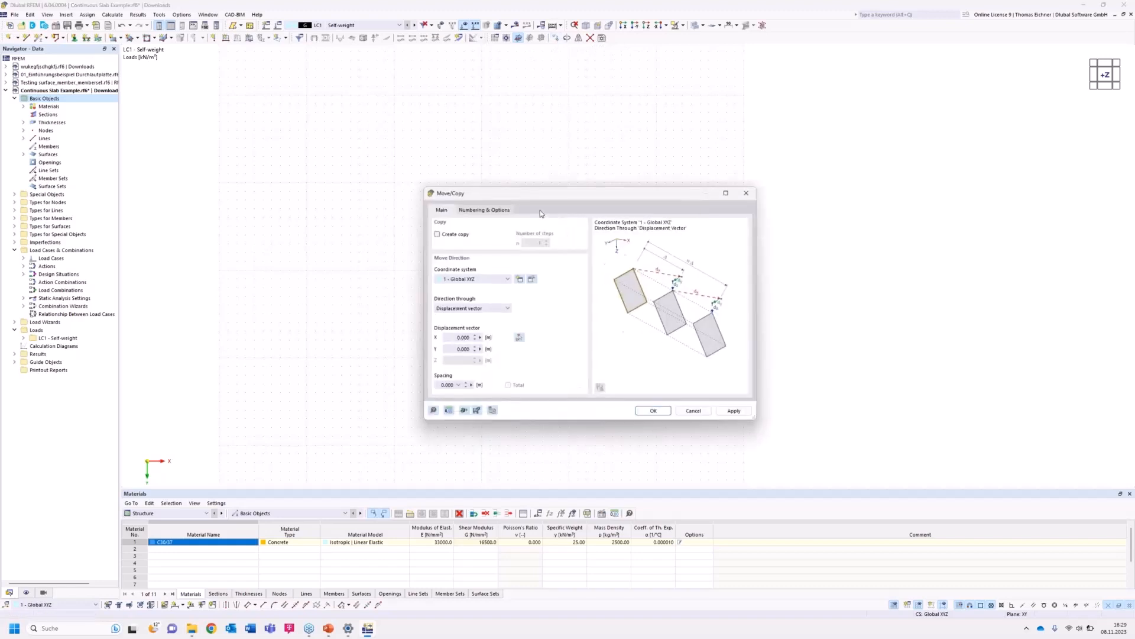
{"action": "left_click_drag", "start_coordinate": [562, 192], "coordinate": [753, 164]}
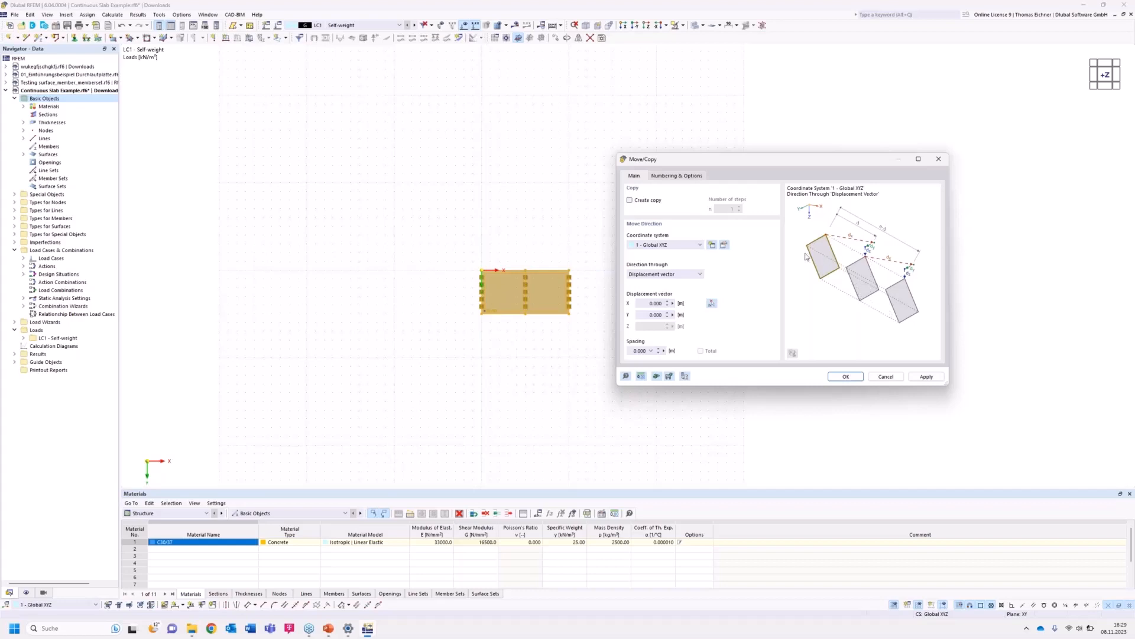
{"action": "left_click", "coordinate": [630, 200]}
{"action": "double_click", "coordinate": [732, 209]}
{"action": "type", "text": "3"}
{"action": "double_click", "coordinate": [647, 304]}
{"action": "type", "text": "15"}
{"action": "left_click_drag", "start_coordinate": [653, 303], "coordinate": [682, 305]}
{"action": "type", "text": "1"}
{"action": "left_click_drag", "start_coordinate": [703, 162], "coordinate": [829, 159]}
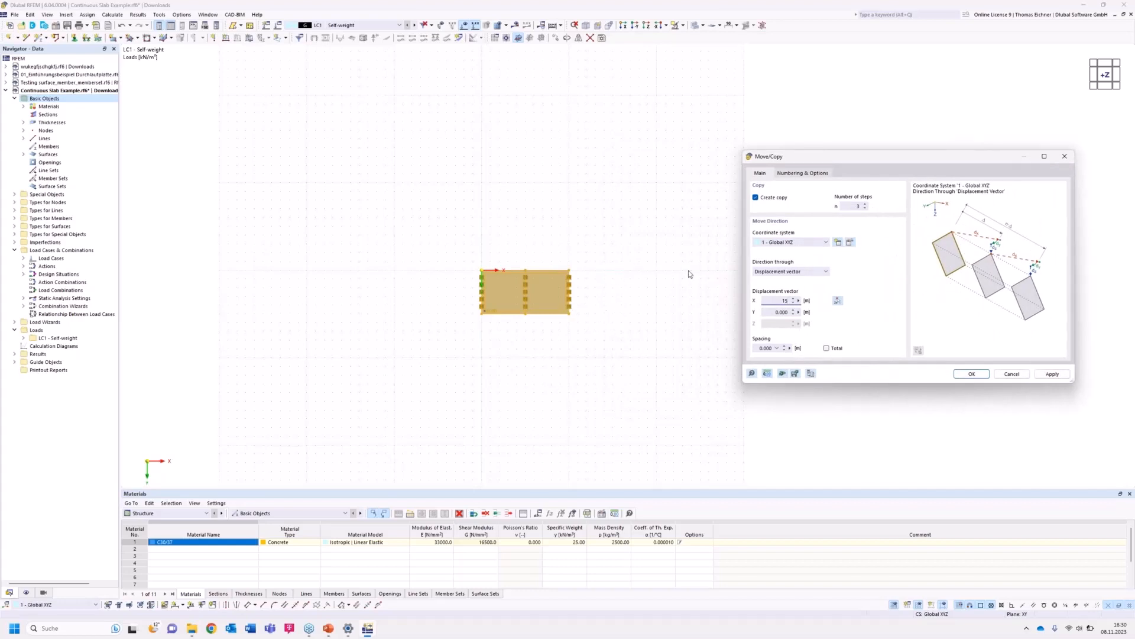
{"action": "key", "text": "Tab"}
{"action": "left_click", "coordinate": [771, 302]}
{"action": "left_click", "coordinate": [972, 373]}
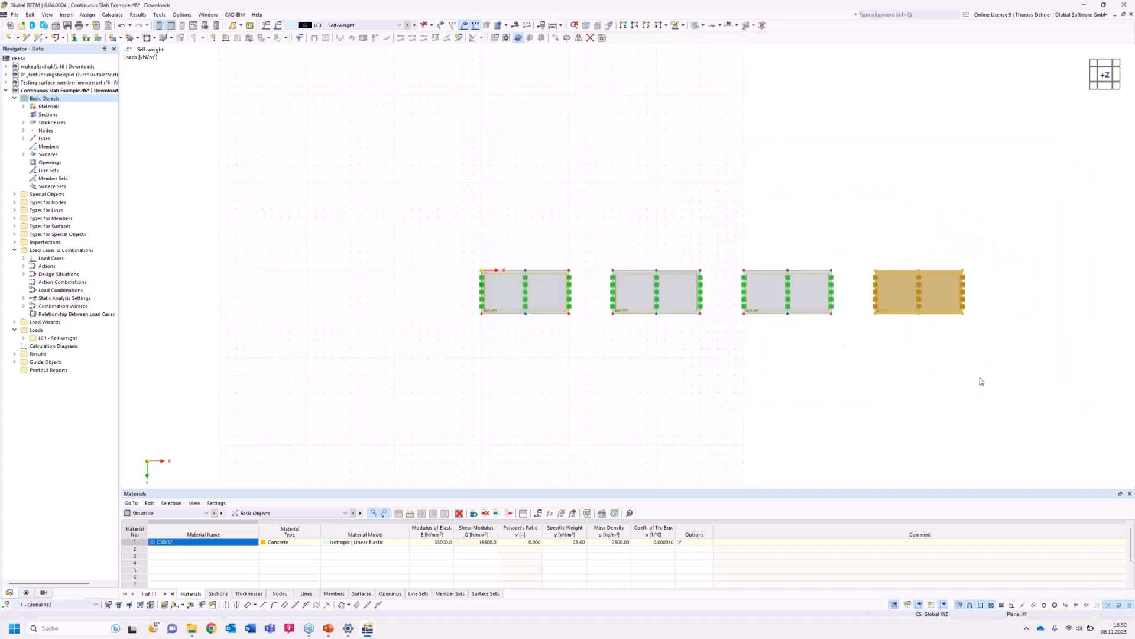
{"action": "middle_click_drag", "start_coordinate": [892, 364], "coordinate": [830, 364]}
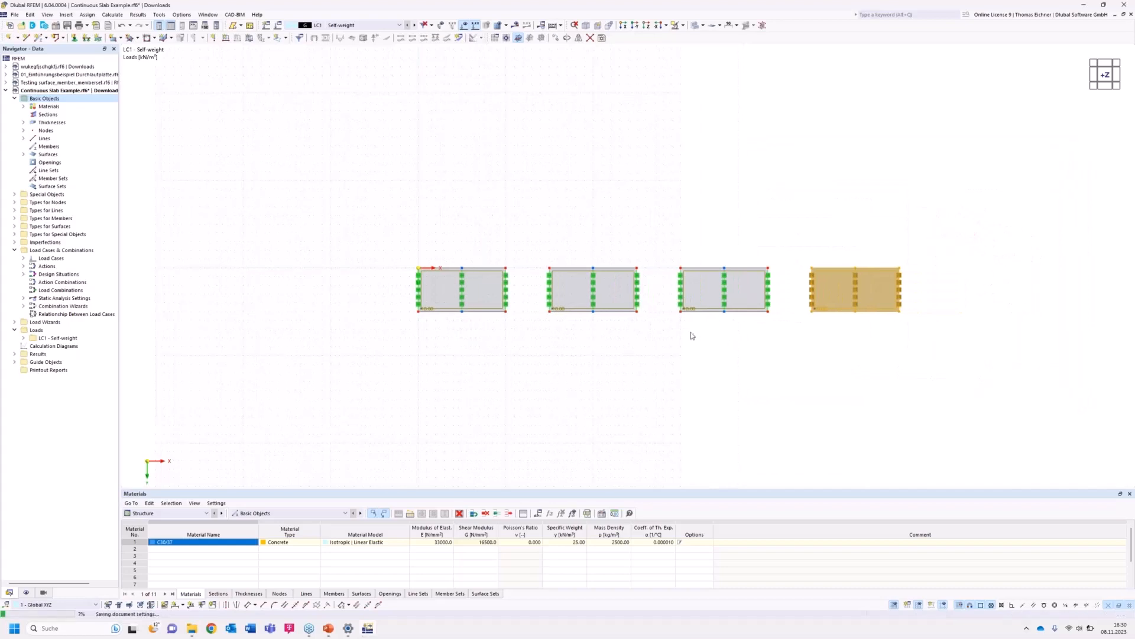
Set the work plane grid point spacing to 0.5 m in the grid and snap settings.
{"action": "left_click", "coordinate": [740, 432]}
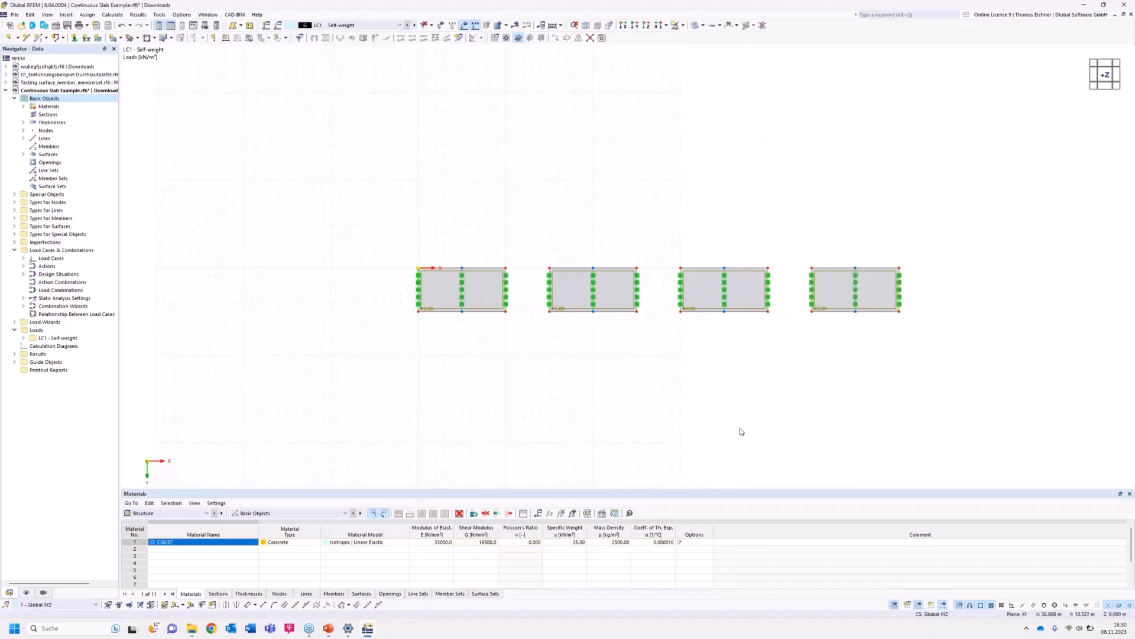
{"action": "scroll", "coordinate": [741, 431], "scroll_direction": "down", "scroll_amount": 1}
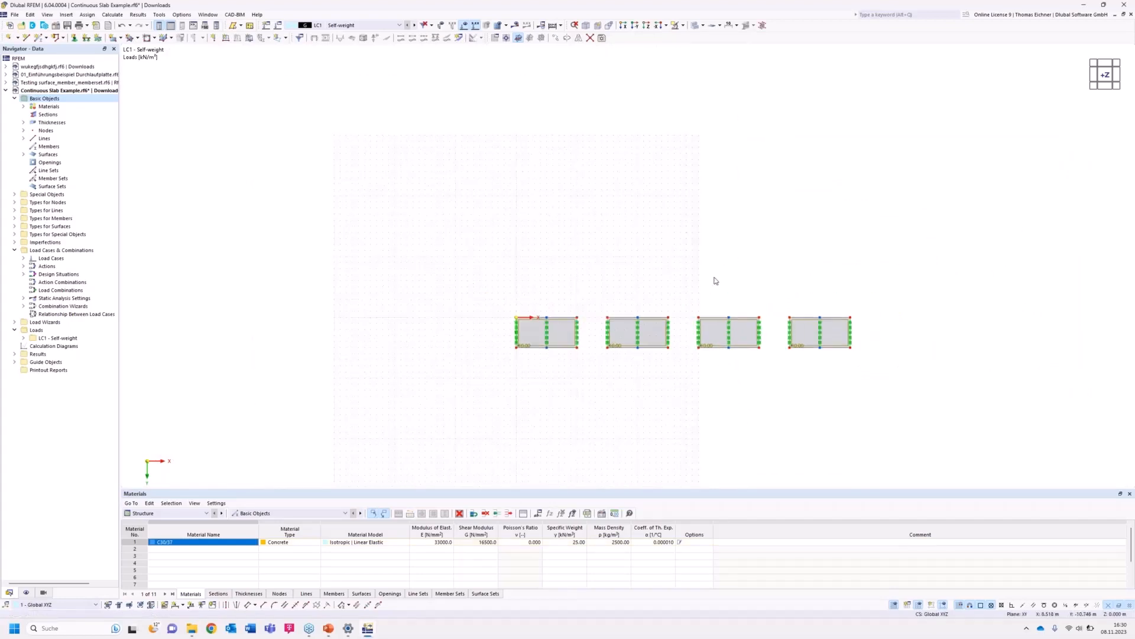
{"action": "middle_click_drag", "start_coordinate": [685, 223], "coordinate": [615, 177]}
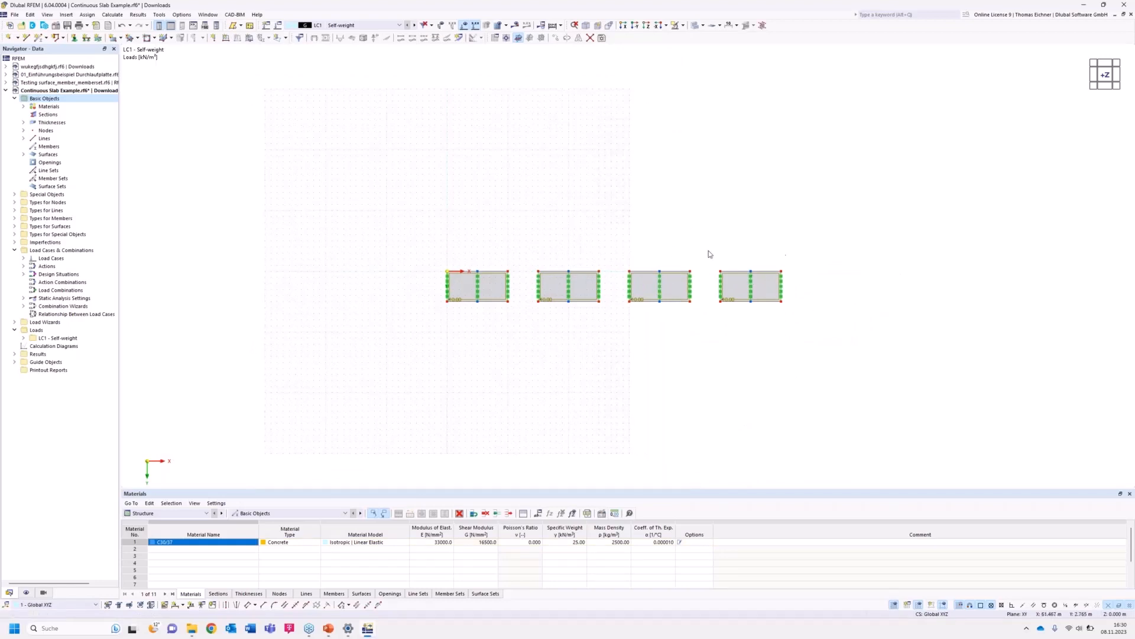
{"action": "right_click", "coordinate": [501, 347]}
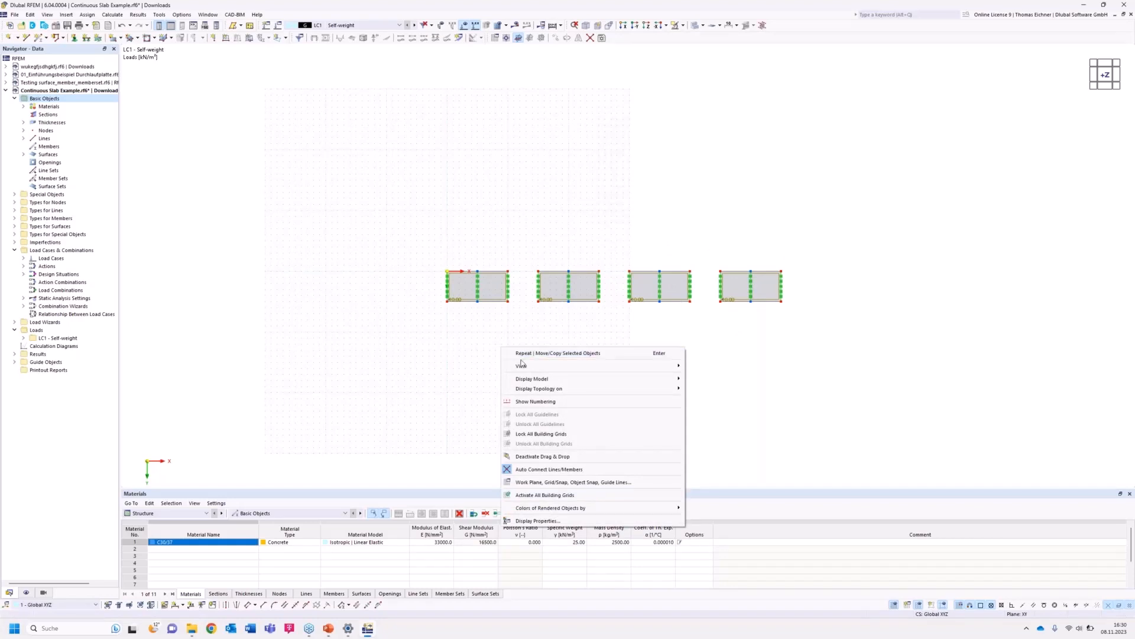
{"action": "mouse_move", "coordinate": [535, 394]}
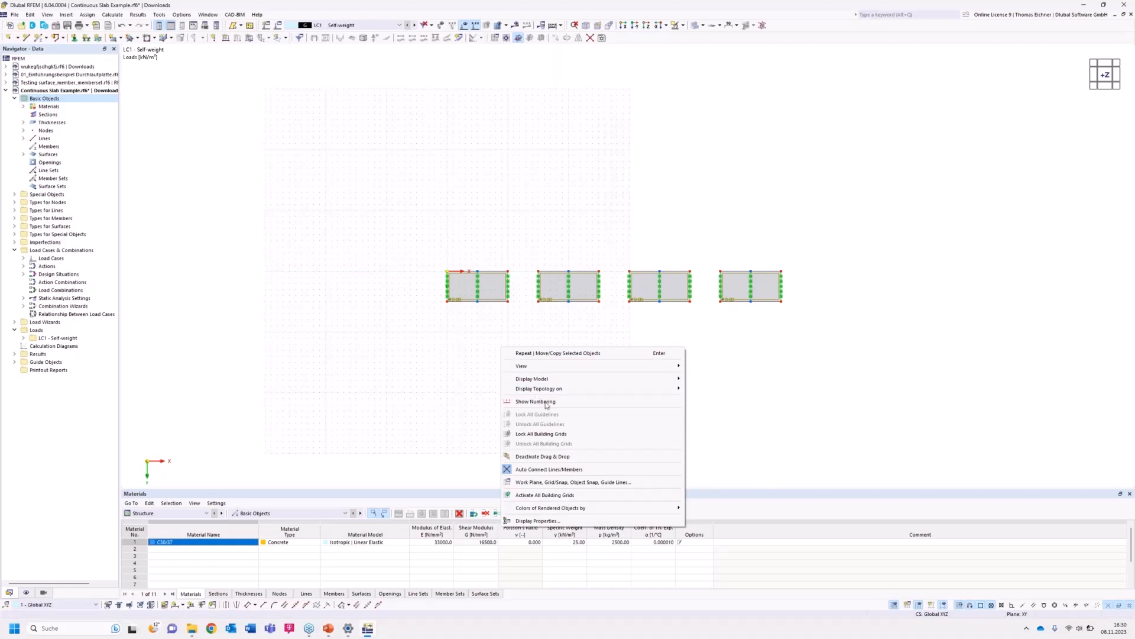
{"action": "left_click", "coordinate": [570, 483]}
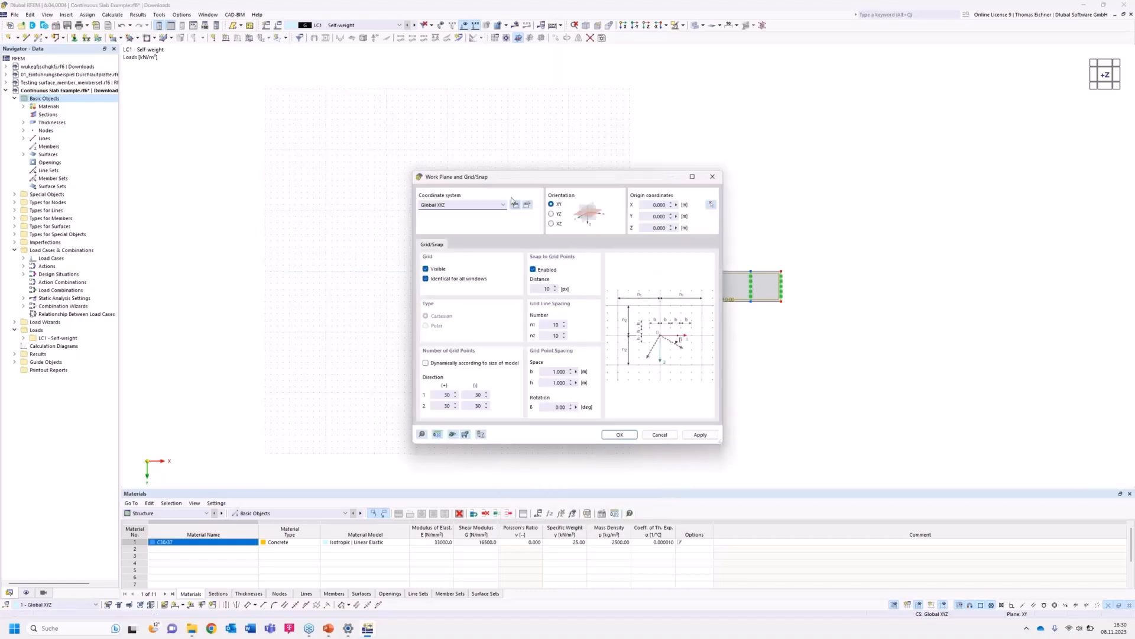
{"action": "left_click_drag", "start_coordinate": [537, 179], "coordinate": [242, 160]}
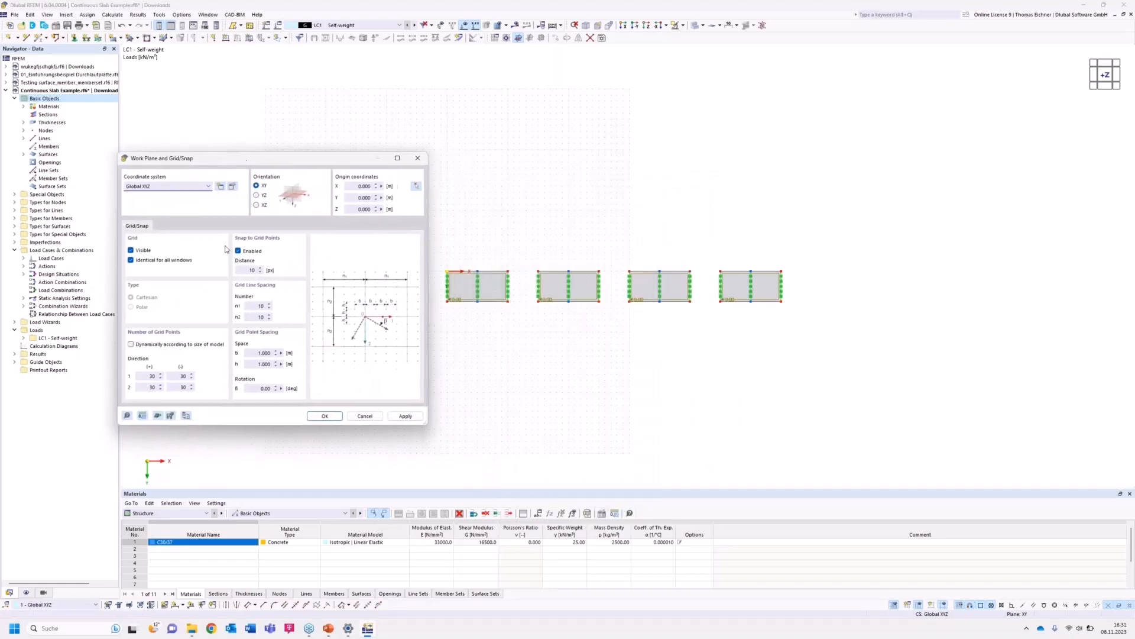
{"action": "double_click", "coordinate": [143, 376]}
{"action": "left_click", "coordinate": [257, 351]}
{"action": "double_click", "coordinate": [257, 352]}
{"action": "type", "text": "0"}
{"action": "type", "text": ".5"}
{"action": "key", "text": "Tab"}
{"action": "type", "text": "0"}
{"action": "left_click", "coordinate": [271, 353]}
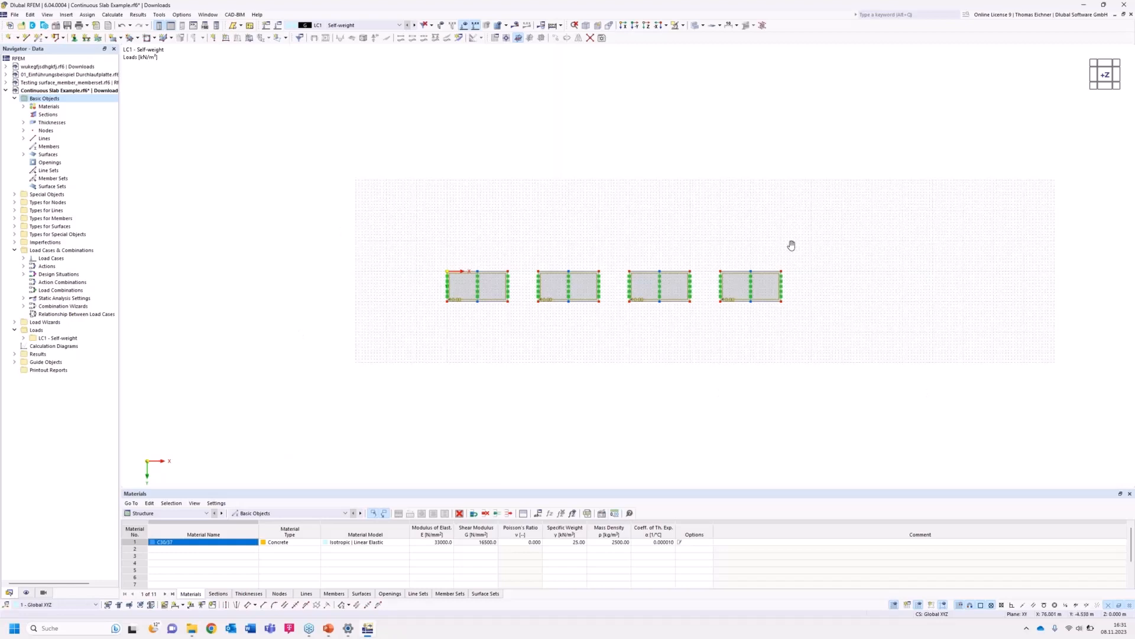
Open the mesh settings to review the target length of finite elements, then close them.
{"action": "middle_click_drag", "start_coordinate": [791, 245], "coordinate": [649, 247]}
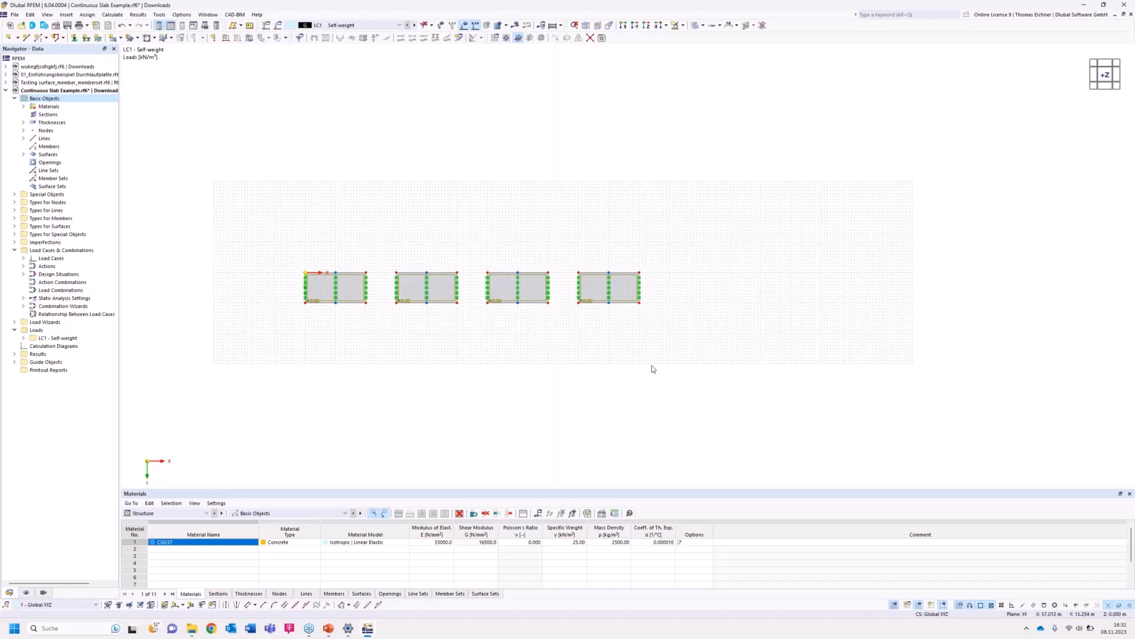
{"action": "scroll", "coordinate": [669, 294], "scroll_direction": "up", "scroll_amount": 2}
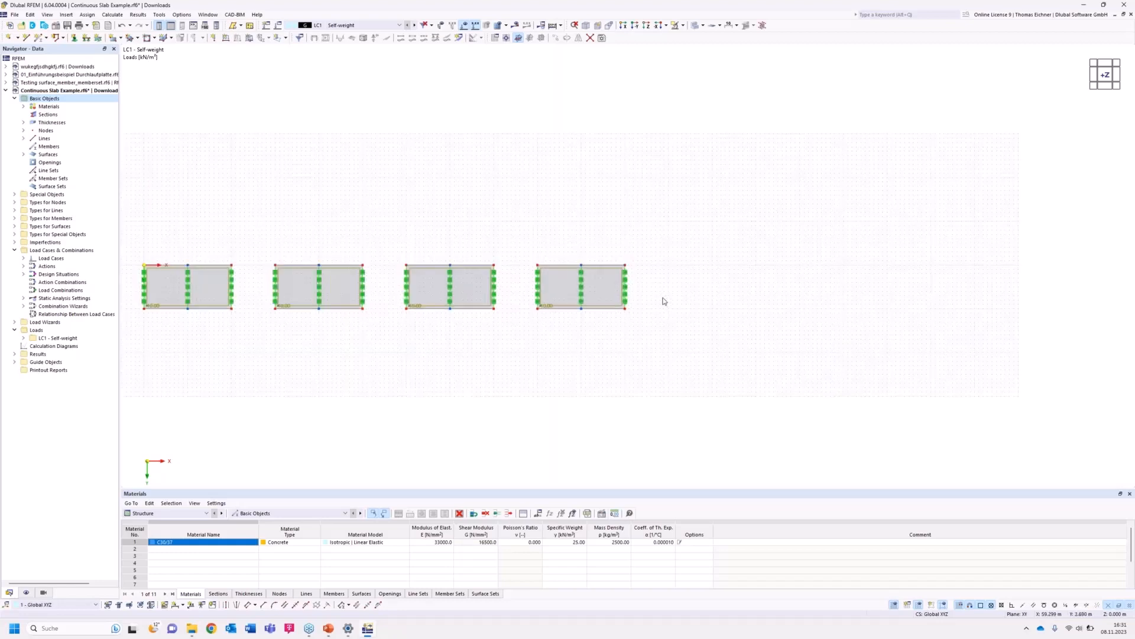
{"action": "middle_click_drag", "start_coordinate": [350, 204], "coordinate": [424, 201]}
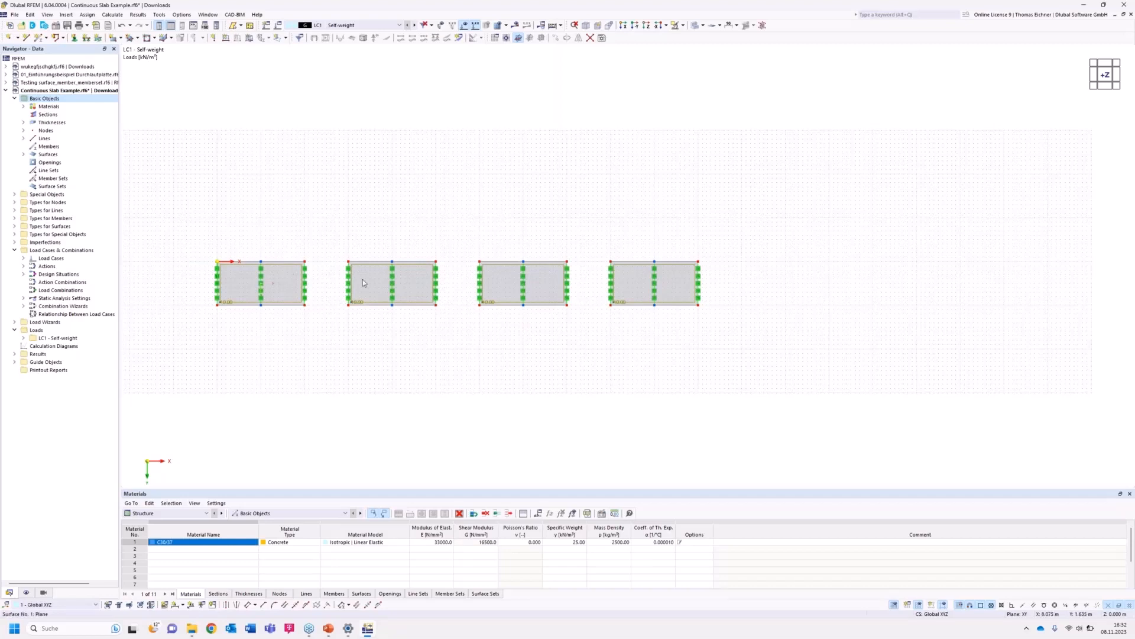
{"action": "left_click", "coordinate": [113, 14]}
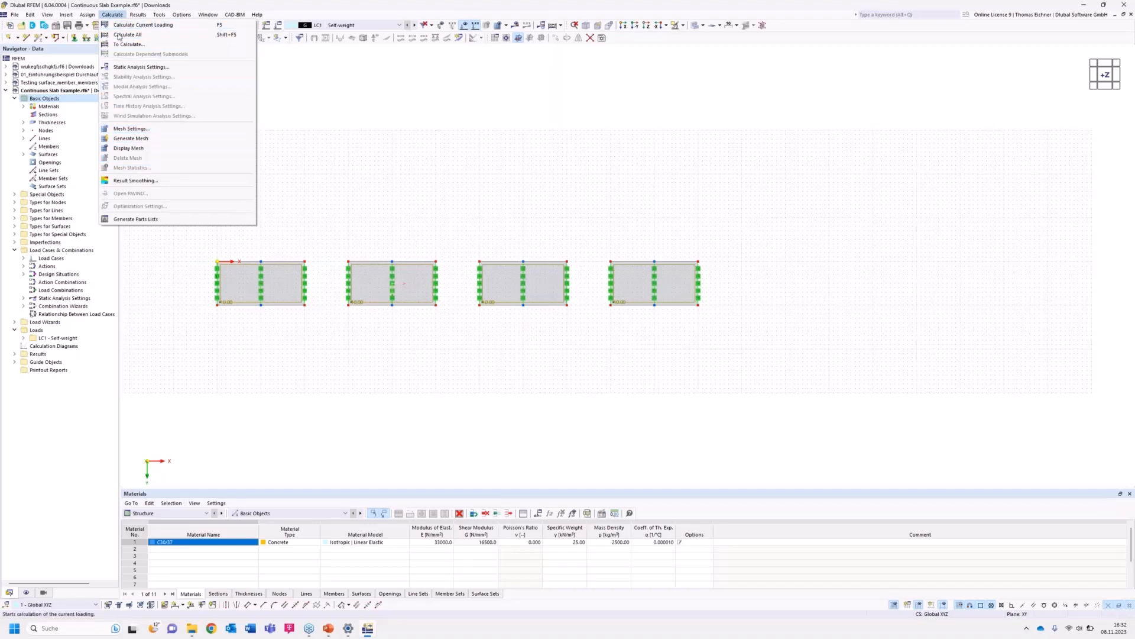
{"action": "left_click", "coordinate": [132, 129]}
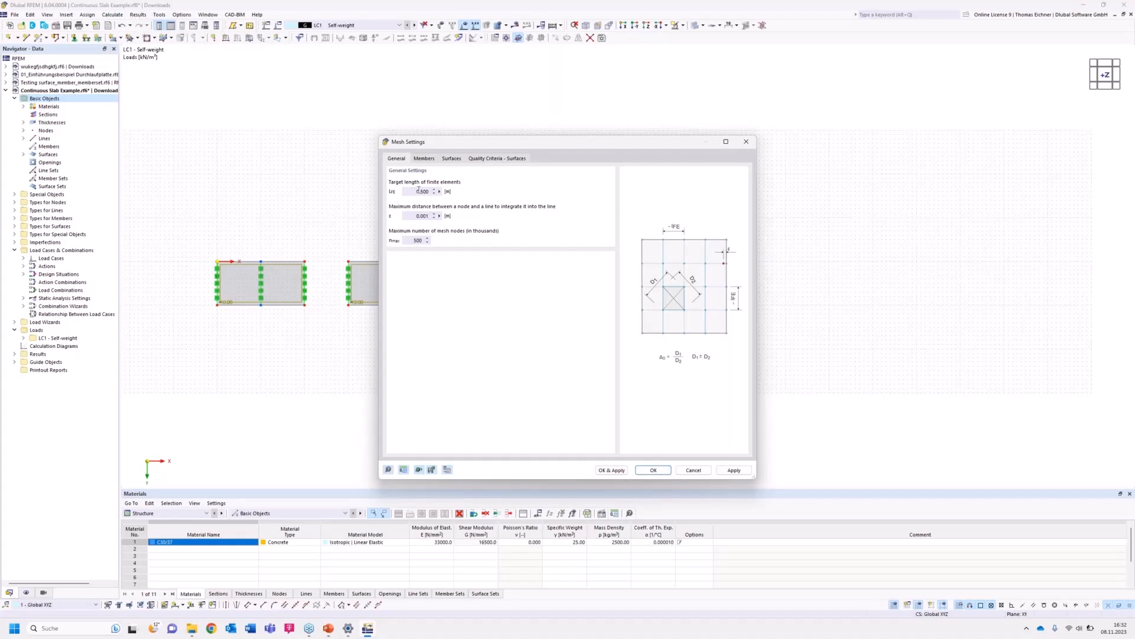
{"action": "left_click_drag", "start_coordinate": [415, 191], "coordinate": [463, 199]}
{"action": "left_click_drag", "start_coordinate": [480, 145], "coordinate": [828, 134]}
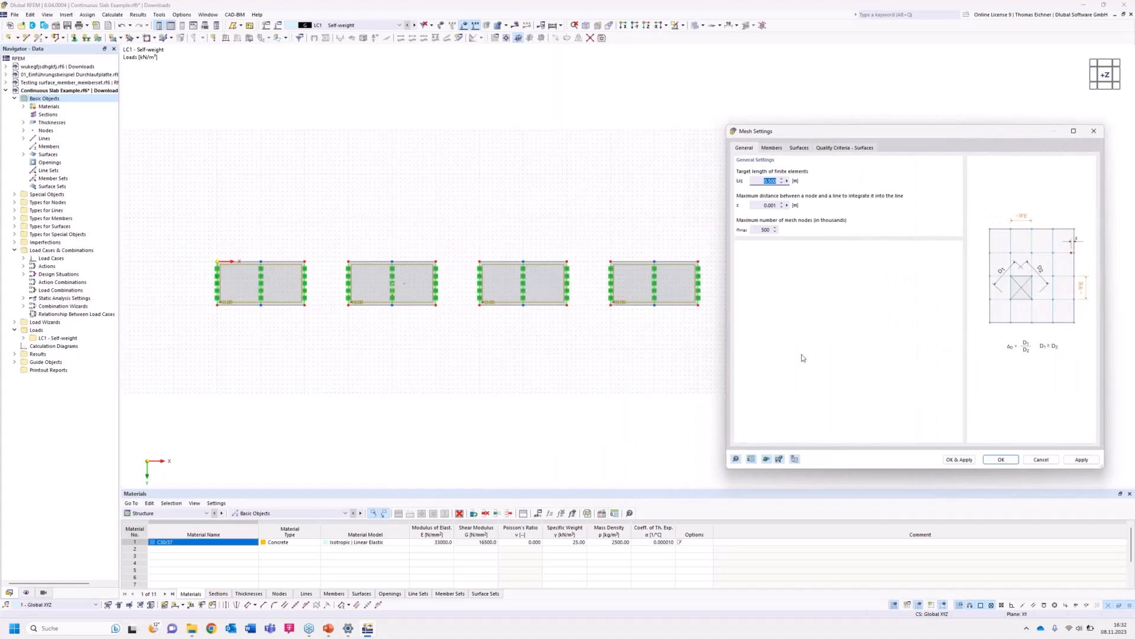
{"action": "left_click_drag", "start_coordinate": [992, 137], "coordinate": [947, 139]}
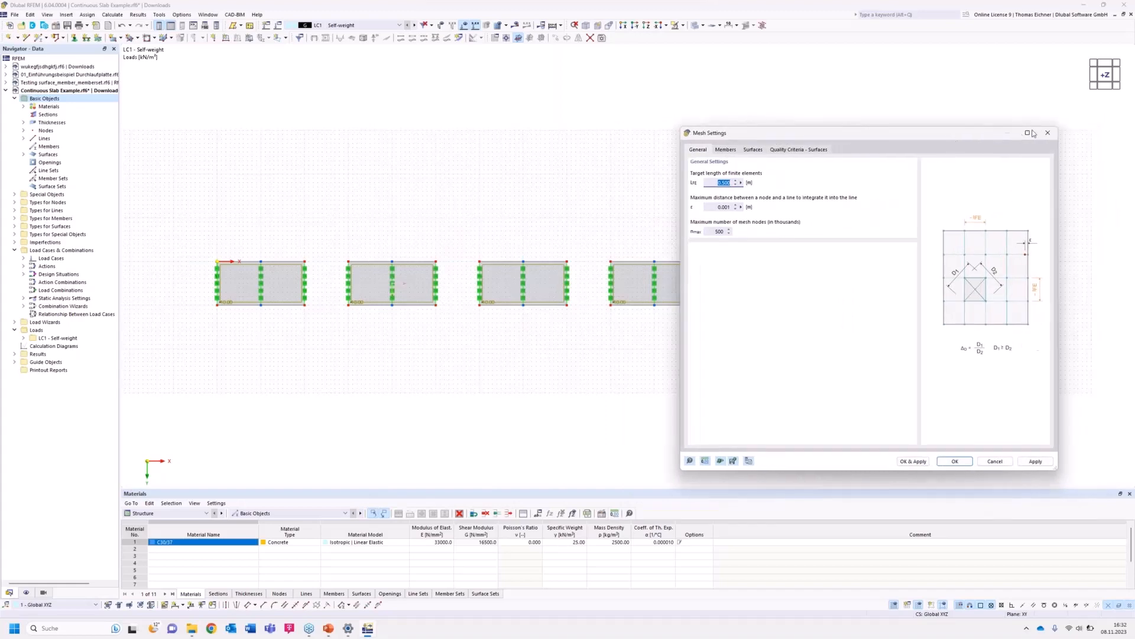
{"action": "left_click", "coordinate": [1047, 133]}
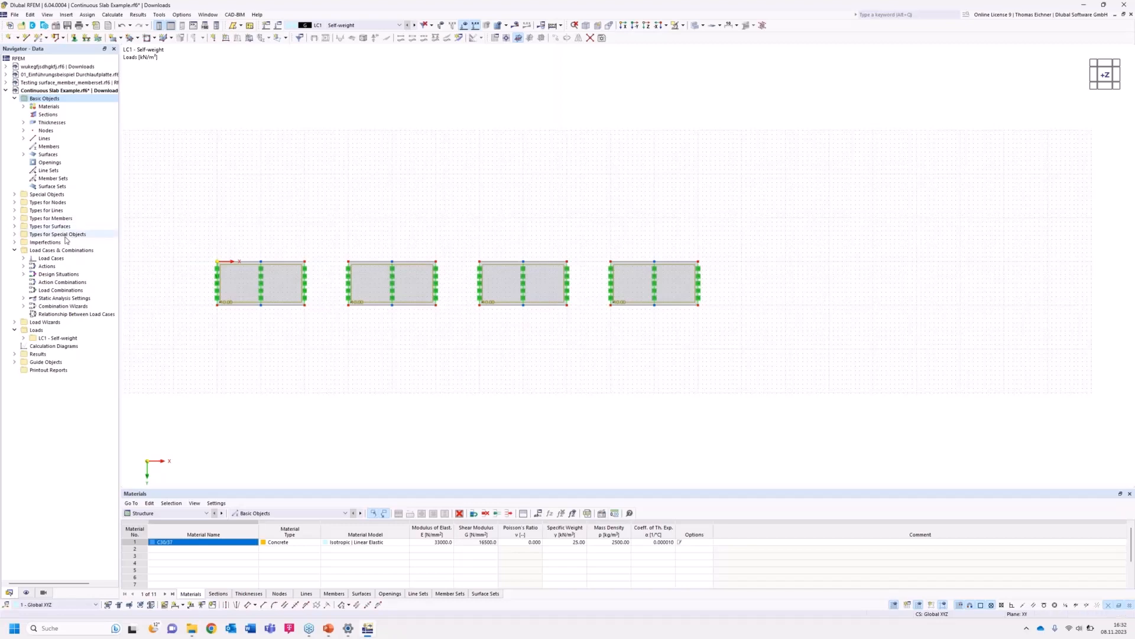
Create four new surface mesh refinements under Types for Surfaces.
{"action": "left_click", "coordinate": [15, 234]}
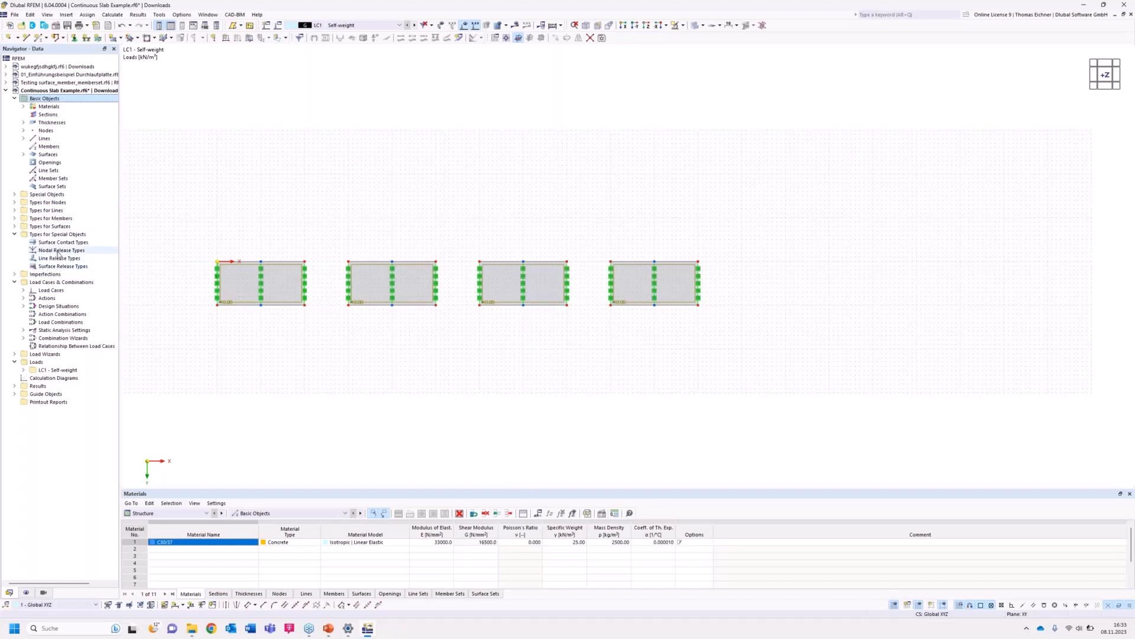
{"action": "left_click", "coordinate": [14, 226]}
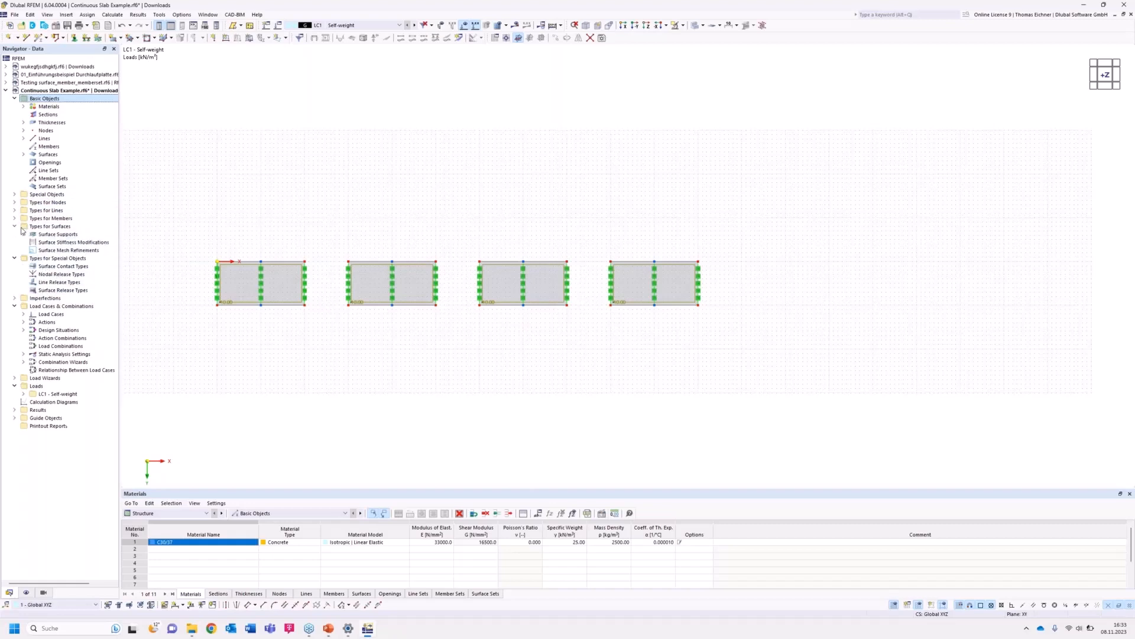
{"action": "left_click", "coordinate": [55, 252]}
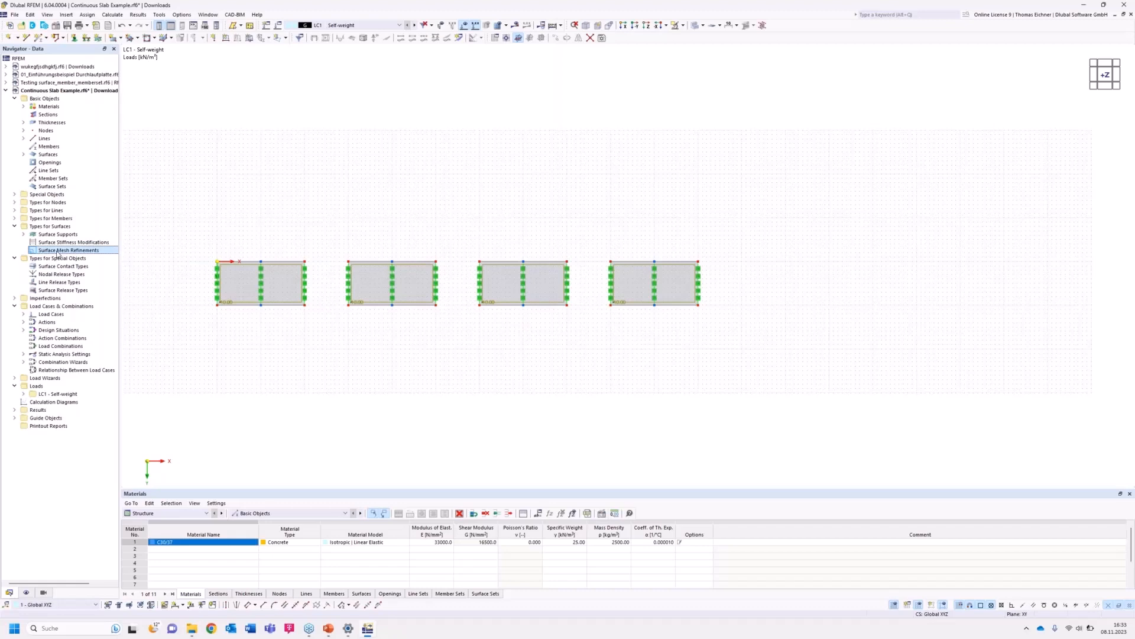
{"action": "double_click", "coordinate": [58, 252]}
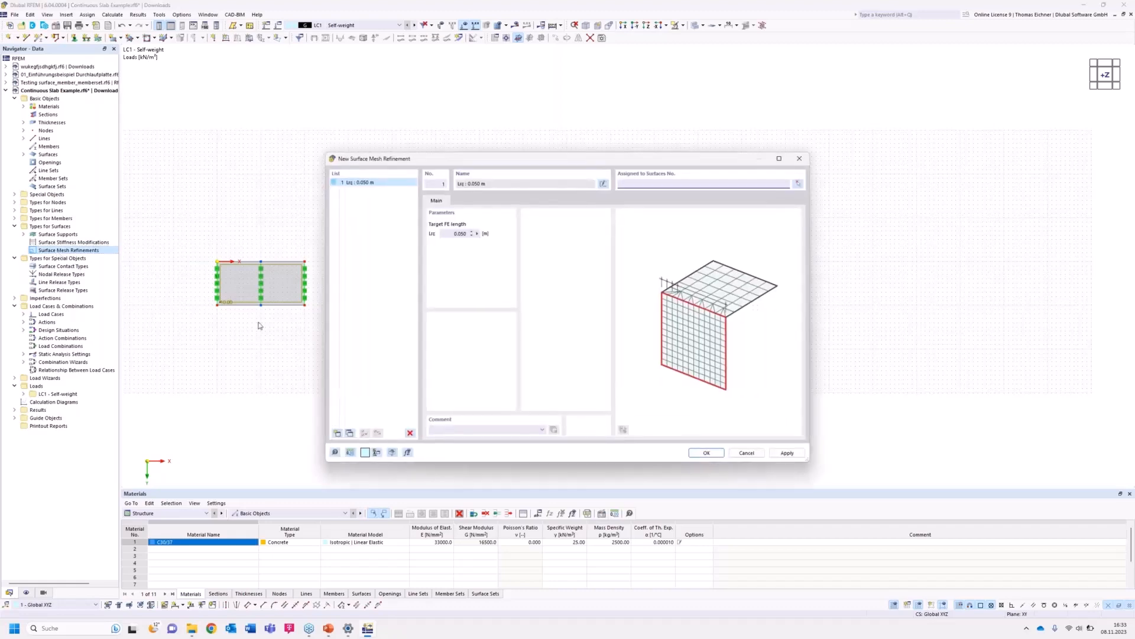
{"action": "left_click_drag", "start_coordinate": [464, 160], "coordinate": [657, 183]}
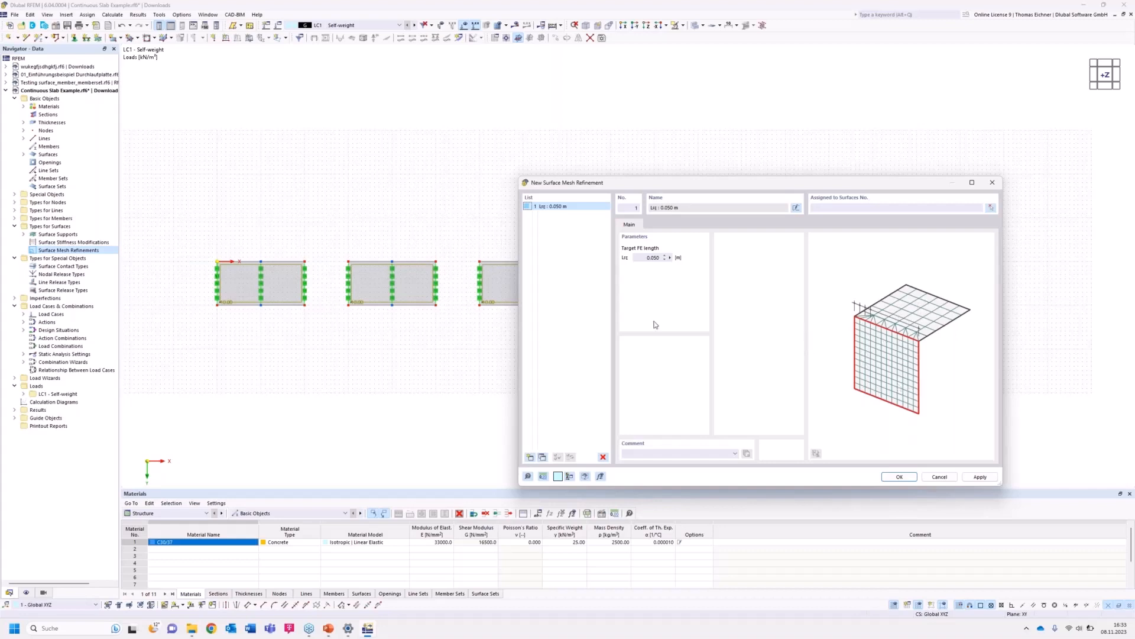
{"action": "left_click_drag", "start_coordinate": [654, 187], "coordinate": [669, 169]}
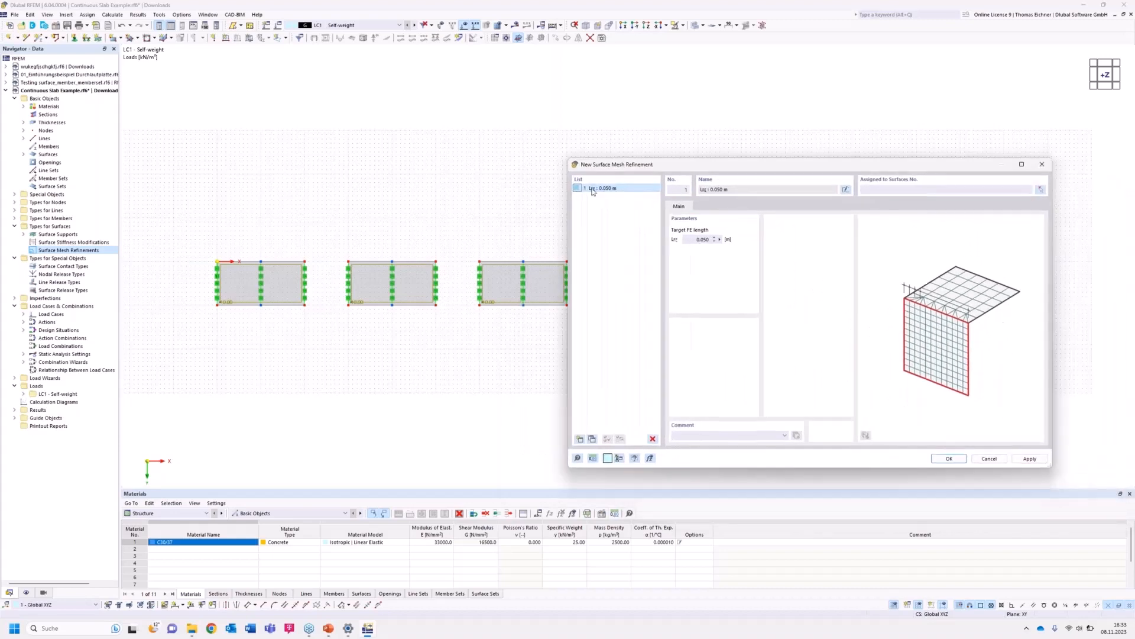
{"action": "left_click", "coordinate": [592, 439]}
{"action": "left_click", "coordinate": [592, 439]}
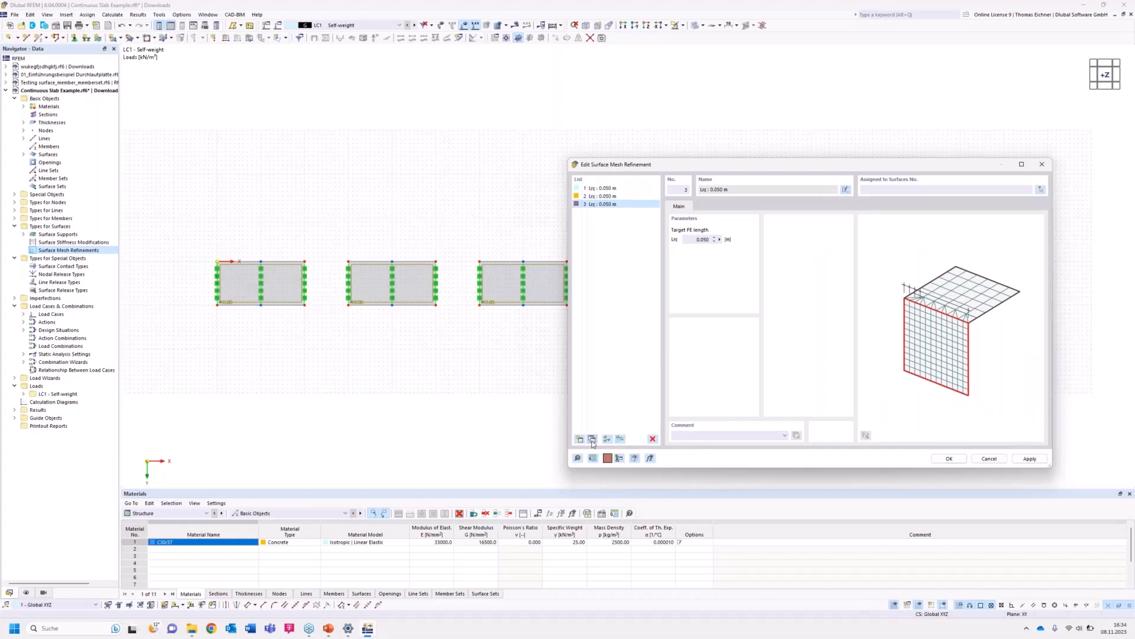
{"action": "left_click", "coordinate": [592, 439]}
Set the target FE lengths of the four refinements to 2, 1, 0.5 and 0.1 m.
{"action": "left_click", "coordinate": [606, 188]}
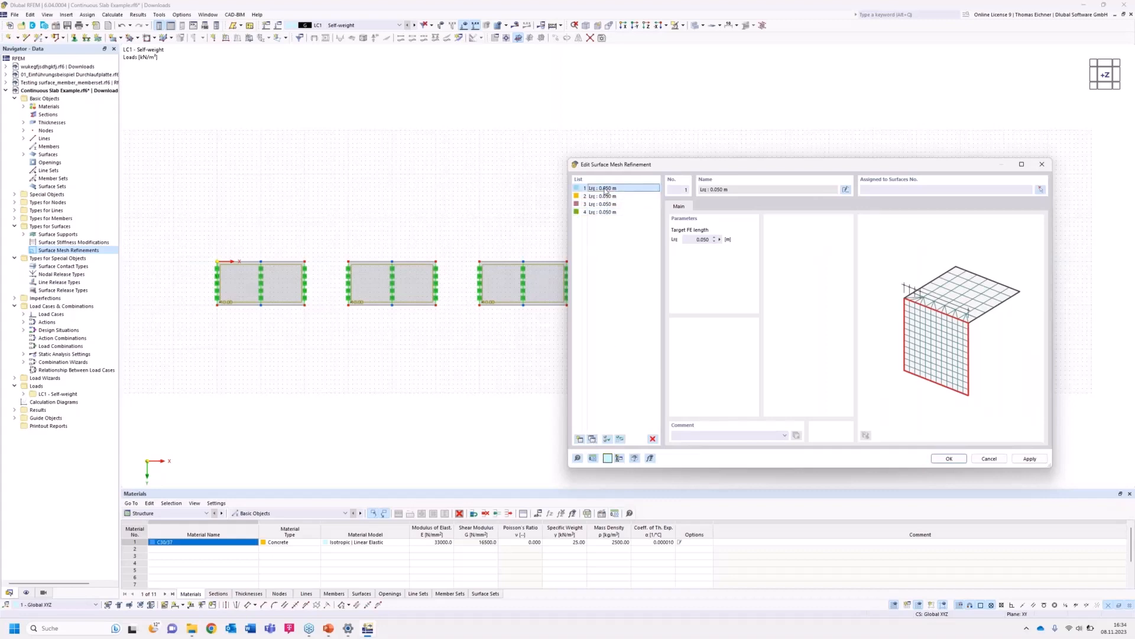
{"action": "double_click", "coordinate": [703, 239]}
{"action": "type", "text": "2"}
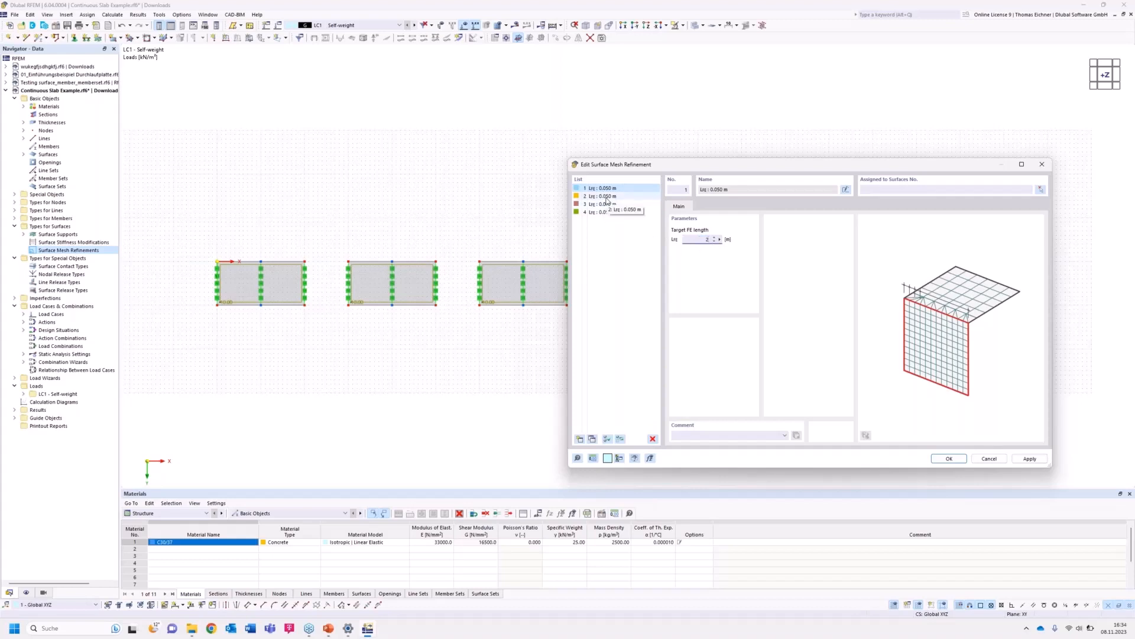
{"action": "left_click", "coordinate": [606, 197]}
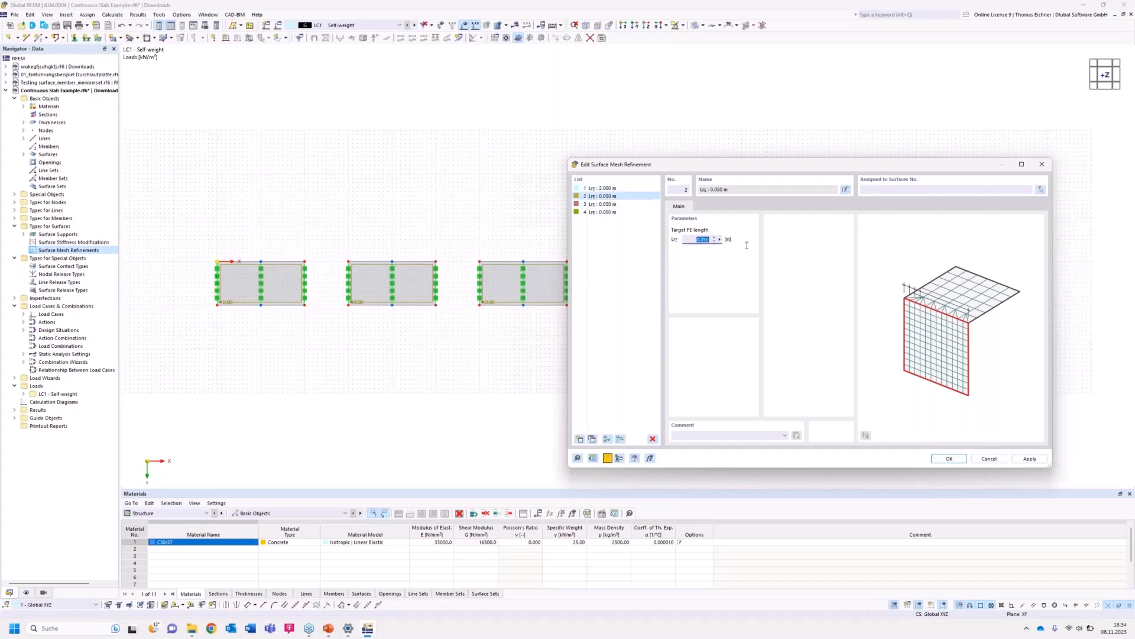
{"action": "type", "text": "1"}
{"action": "left_click", "coordinate": [604, 205]}
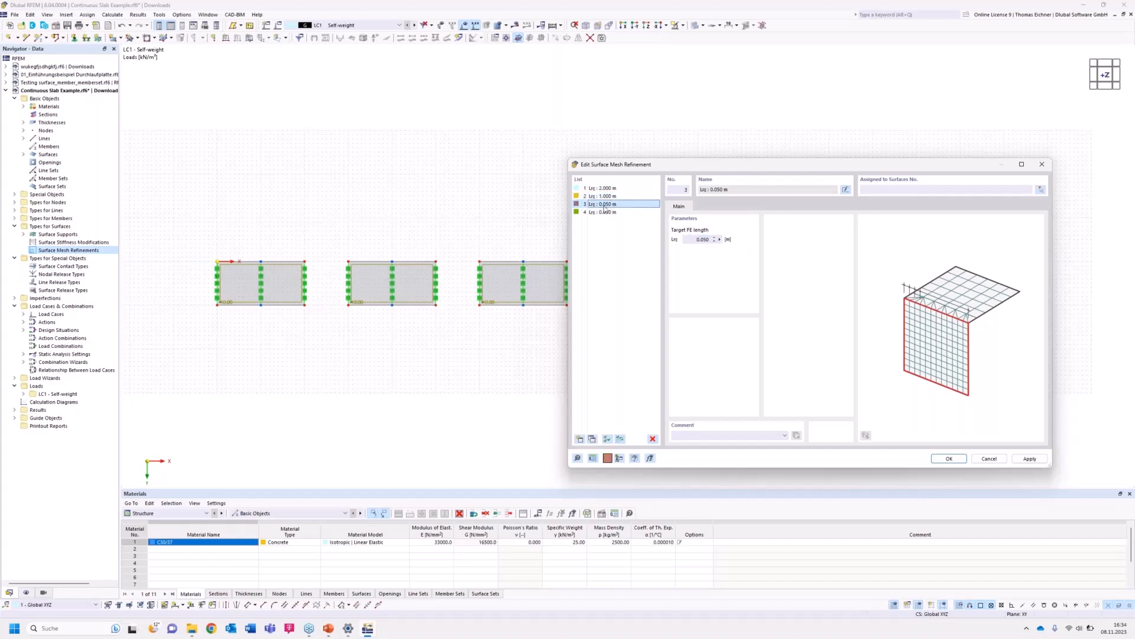
{"action": "left_click", "coordinate": [692, 240]}
{"action": "type", "text": "0"}
{"action": "type", "text": ".05"}
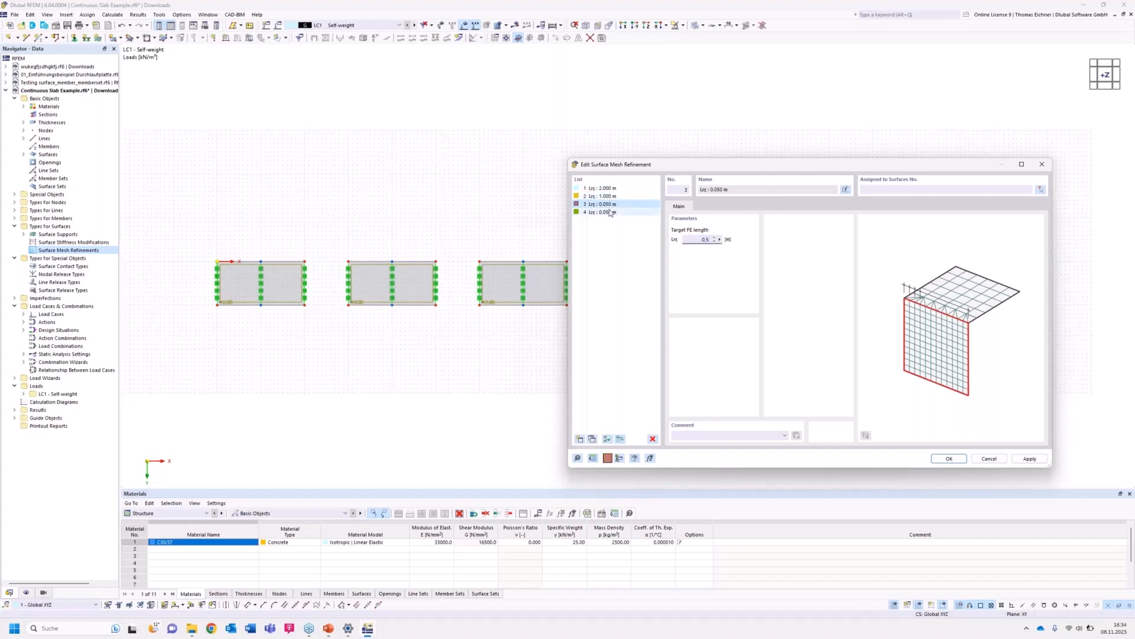
{"action": "left_click", "coordinate": [612, 212]}
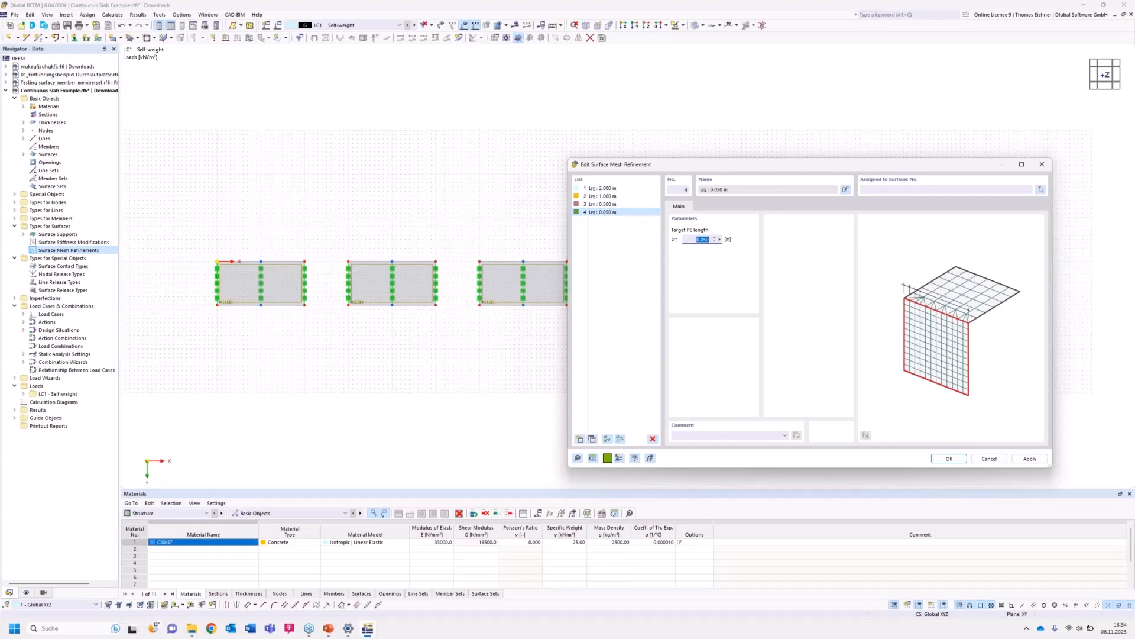
{"action": "type", "text": "0"}
{"action": "key", "text": "Tab"}
Assign the 2 m mesh refinement to the first slab surface.
{"action": "left_click_drag", "start_coordinate": [629, 165], "coordinate": [669, 160]}
{"action": "left_click", "coordinate": [653, 185]}
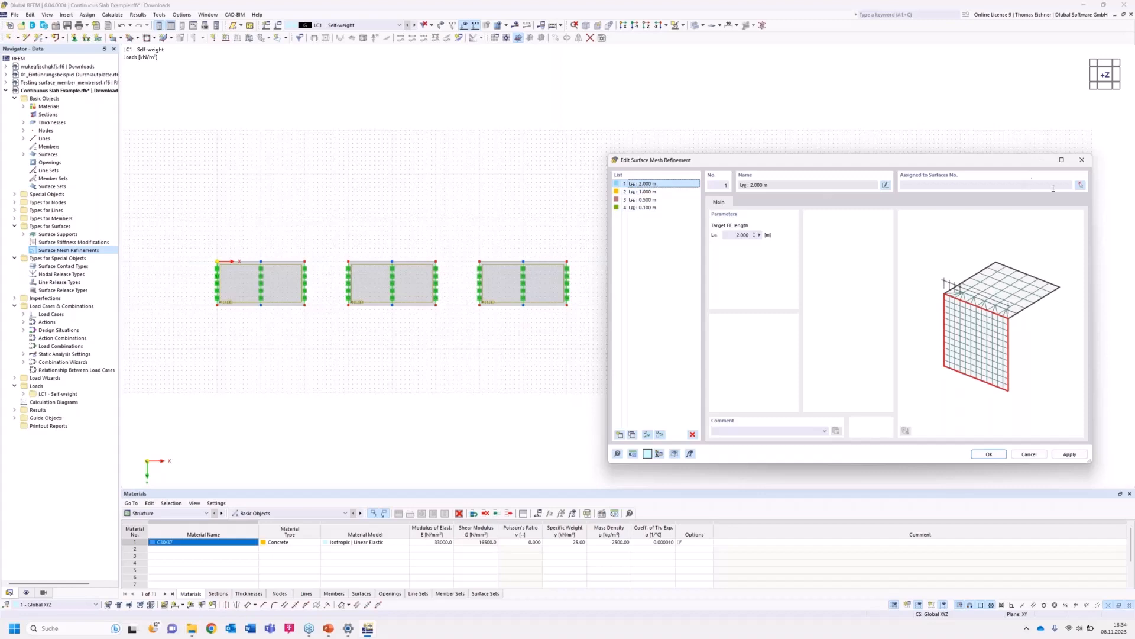
{"action": "left_click", "coordinate": [1081, 186]}
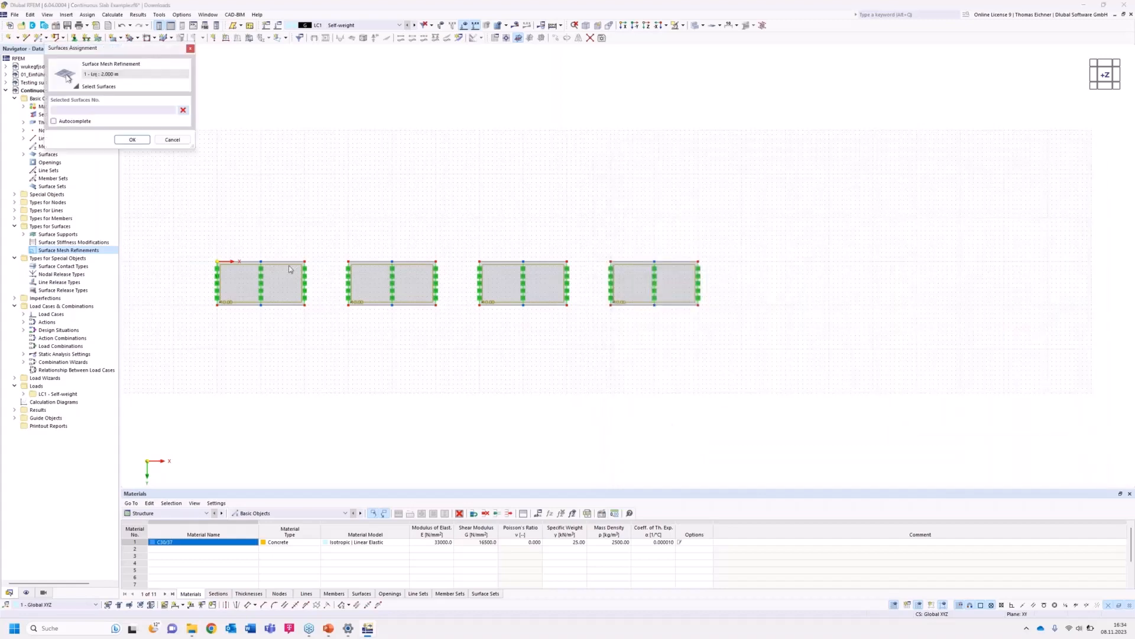
{"action": "left_click", "coordinate": [290, 271]}
{"action": "left_click", "coordinate": [132, 141]}
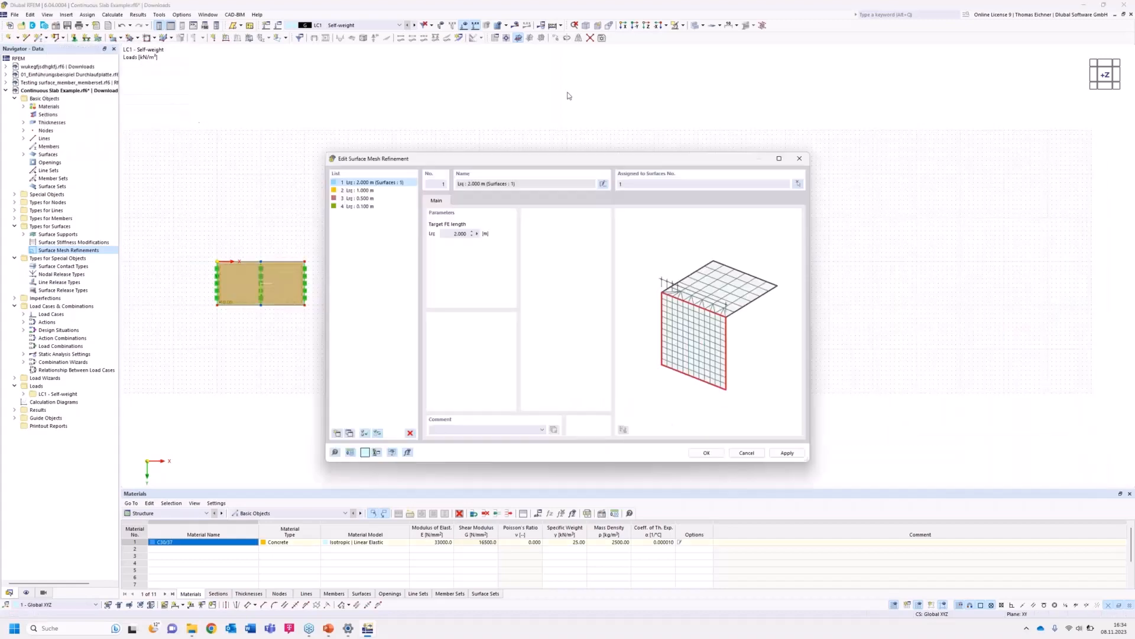
Assign the 1 m mesh refinement to the second slab surface.
{"action": "left_click", "coordinate": [356, 190]}
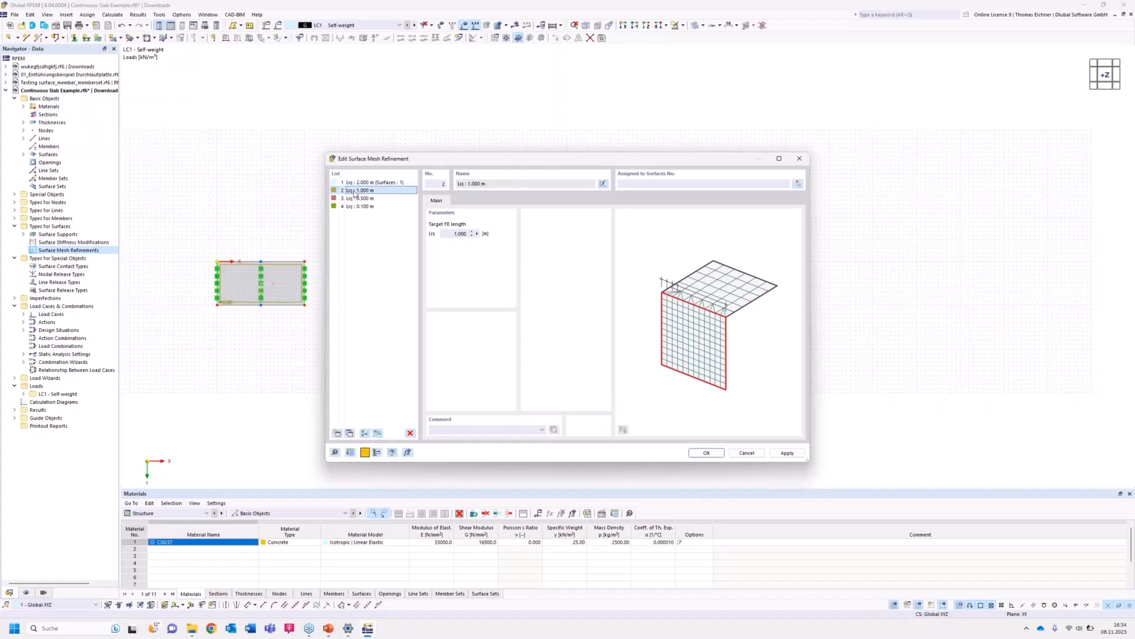
{"action": "left_click", "coordinate": [797, 184]}
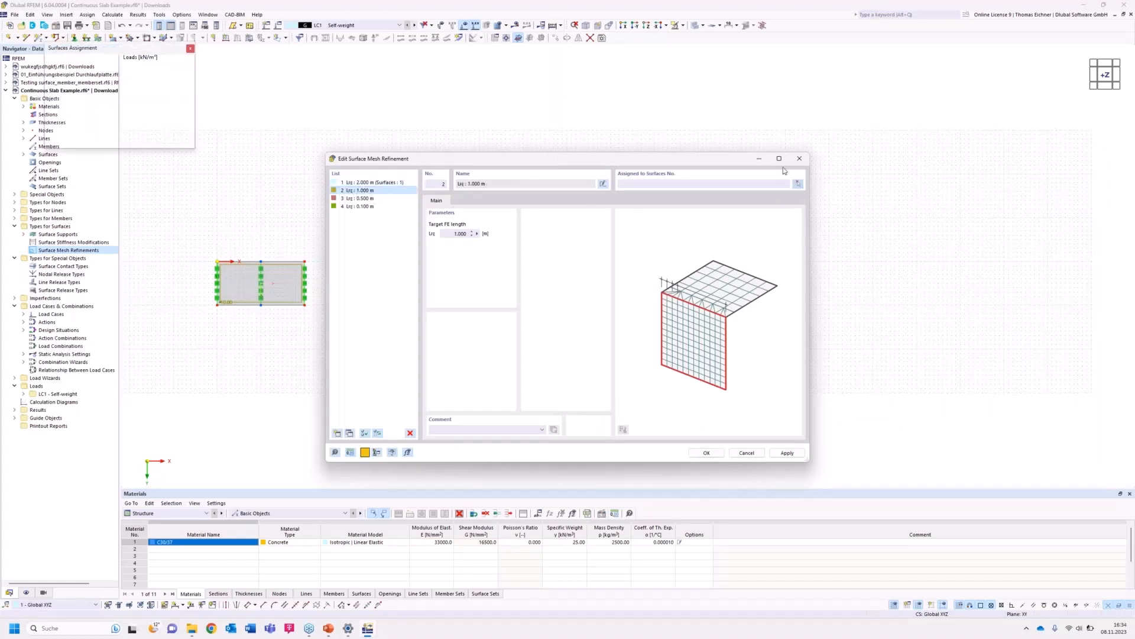
{"action": "left_click", "coordinate": [389, 268]}
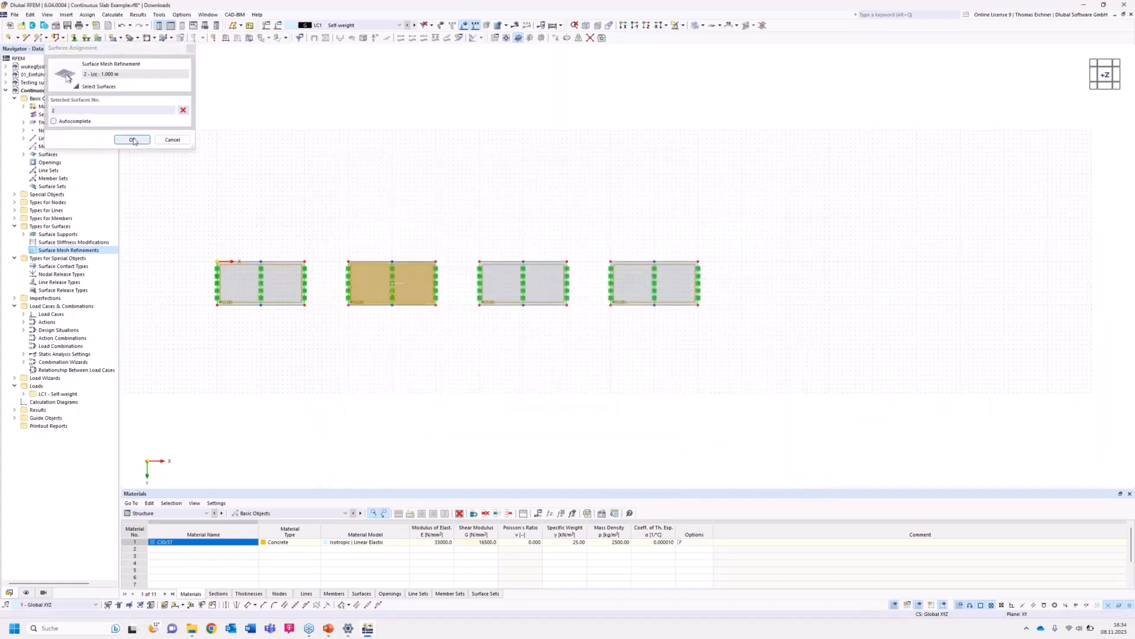
{"action": "left_click", "coordinate": [132, 140]}
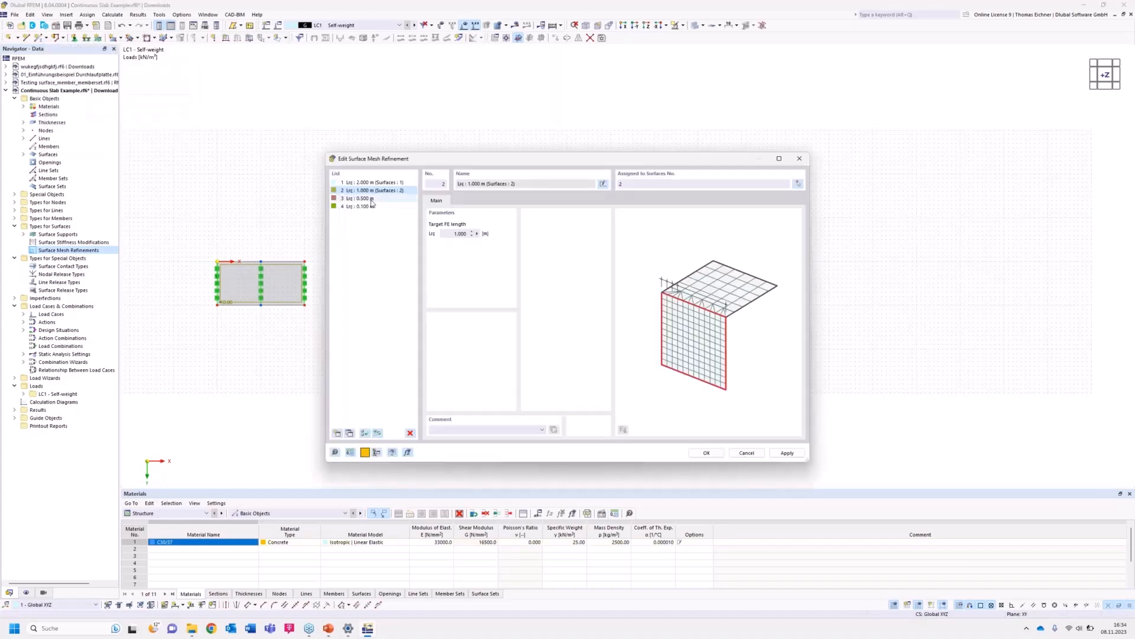
Assign the 0.5 m mesh refinement to the third slab surface.
{"action": "left_click", "coordinate": [372, 198]}
{"action": "left_click", "coordinate": [797, 184]}
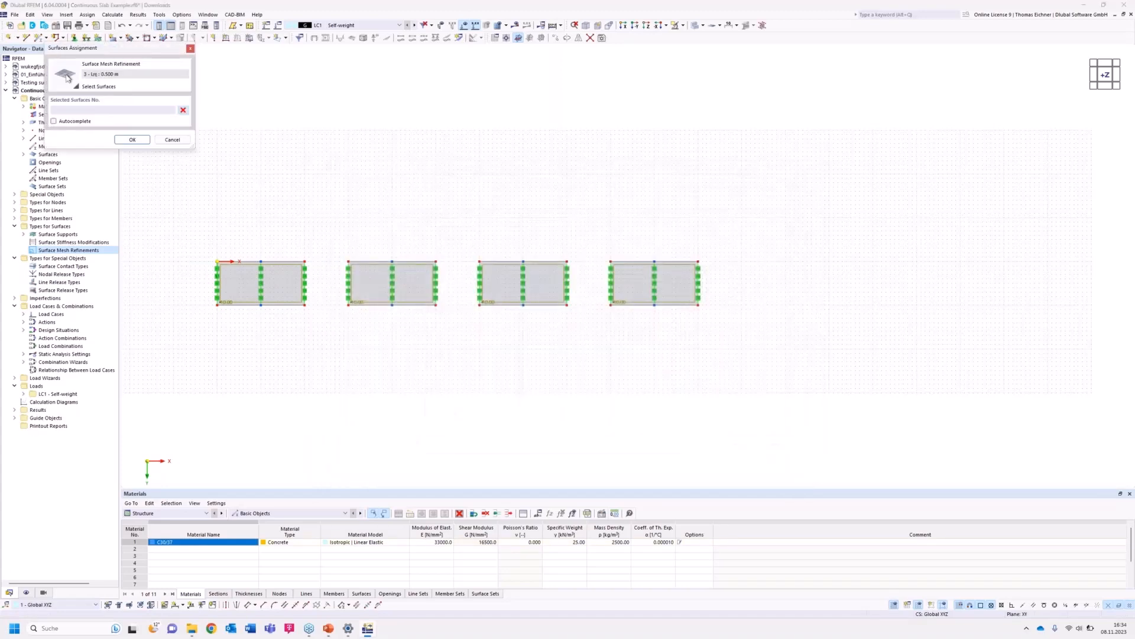
{"action": "left_click", "coordinate": [133, 141]}
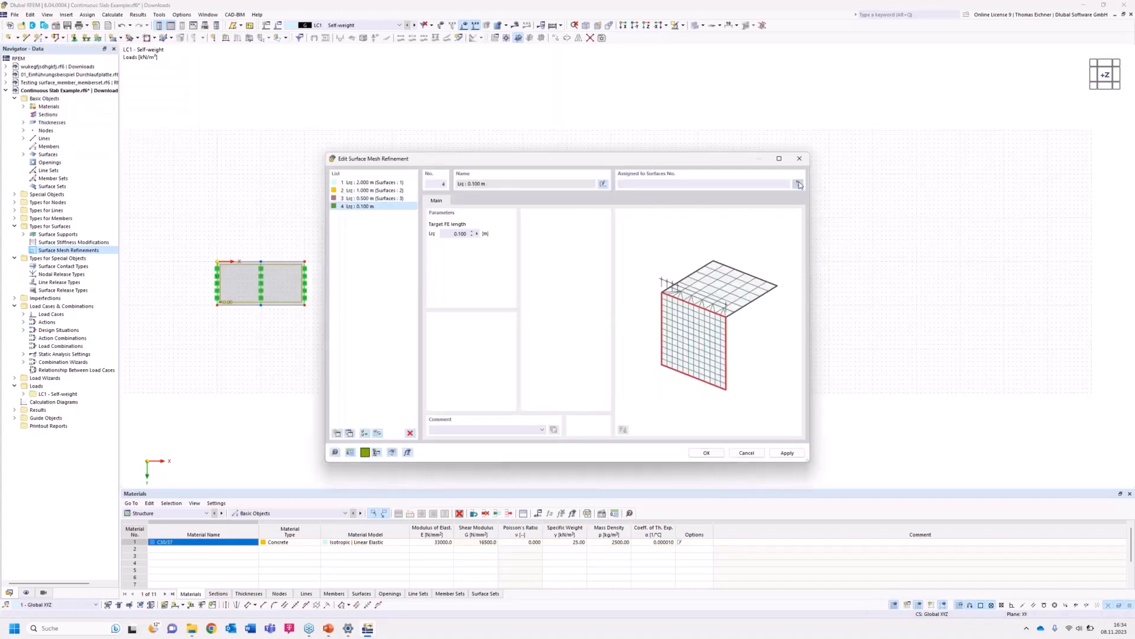
Assign the 0.1 m mesh refinement to the fourth slab surface and close the mesh refinement dialog.
{"action": "left_click", "coordinate": [799, 184]}
{"action": "left_click", "coordinate": [626, 273]}
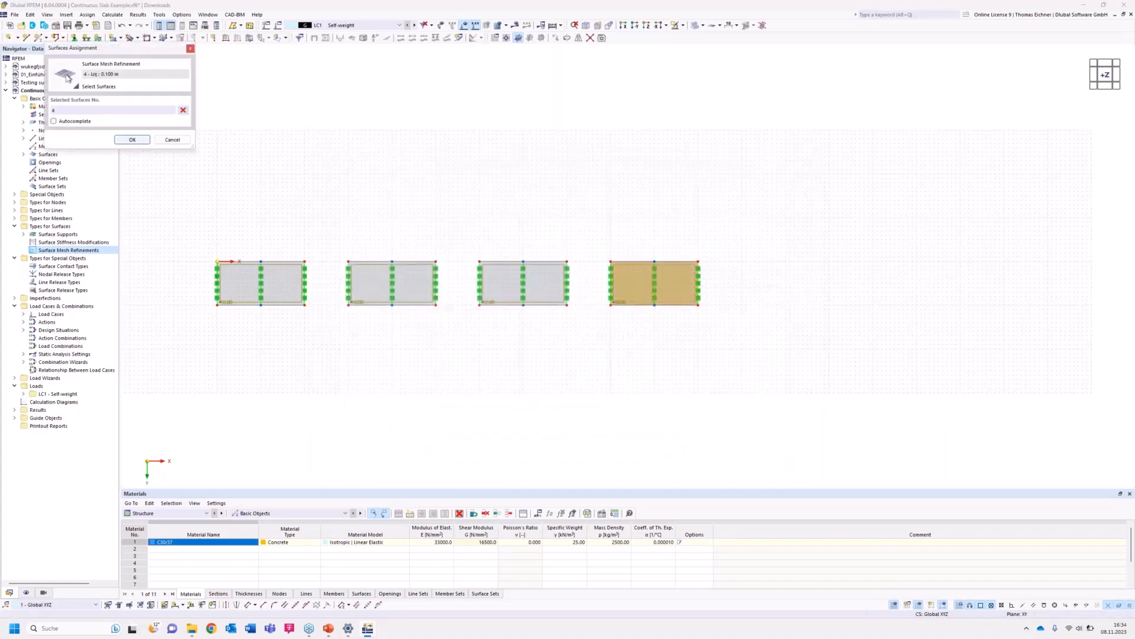
{"action": "left_click", "coordinate": [128, 141]}
{"action": "left_click_drag", "start_coordinate": [521, 161], "coordinate": [517, 125]}
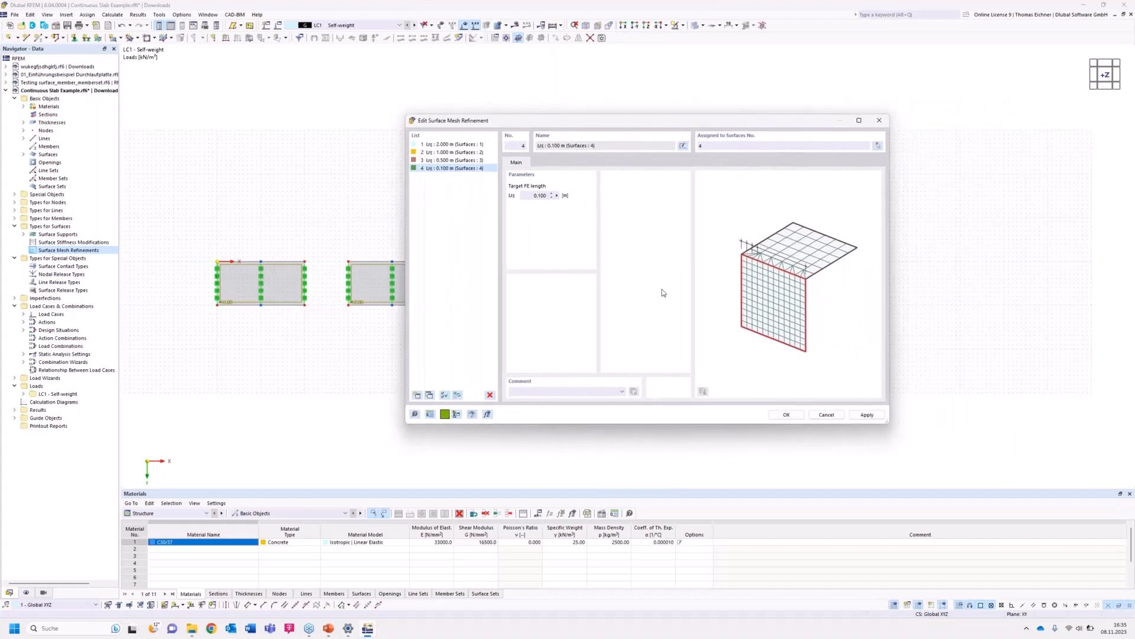
{"action": "left_click_drag", "start_coordinate": [628, 122], "coordinate": [924, 226]}
{"action": "left_click", "coordinate": [813, 432]}
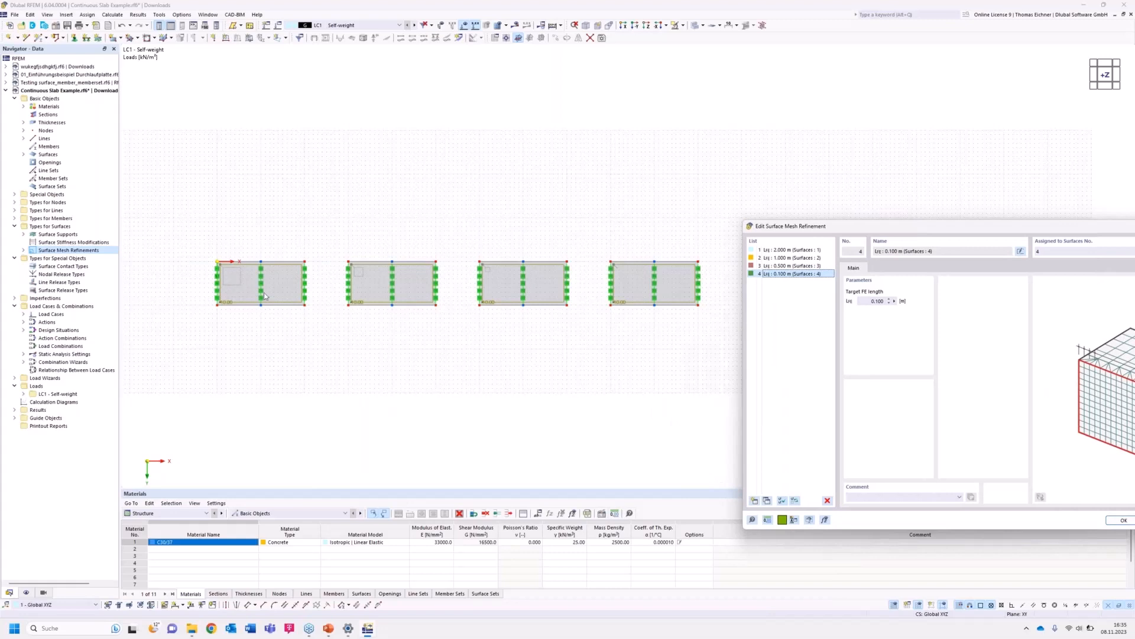
{"action": "left_click_drag", "start_coordinate": [926, 225], "coordinate": [373, 109]}
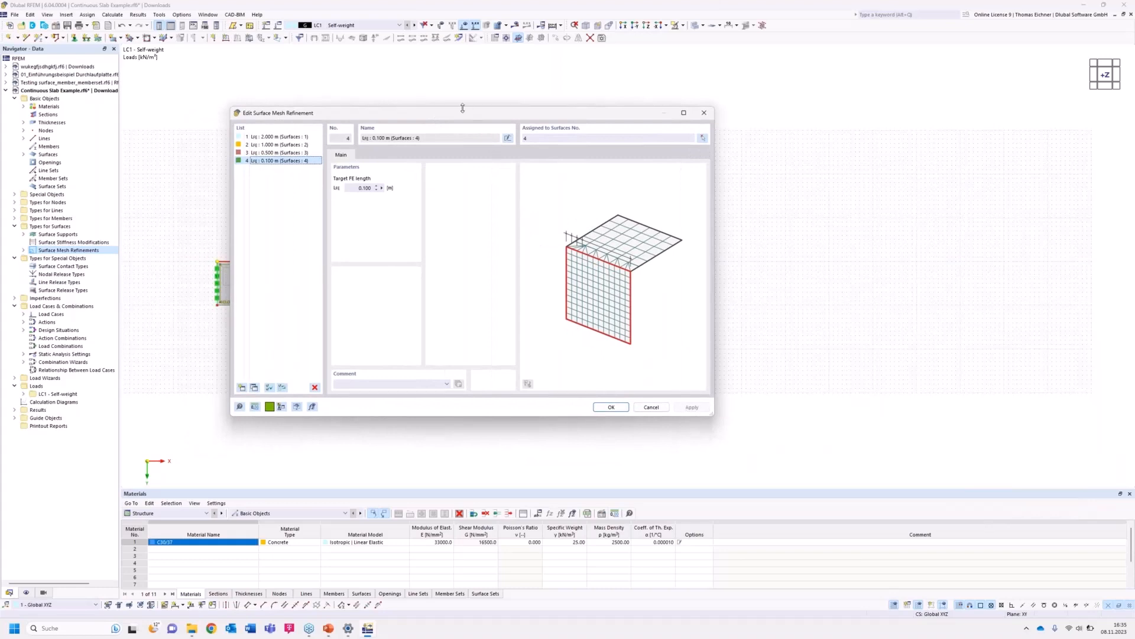
{"action": "left_click_drag", "start_coordinate": [463, 108], "coordinate": [548, 137]}
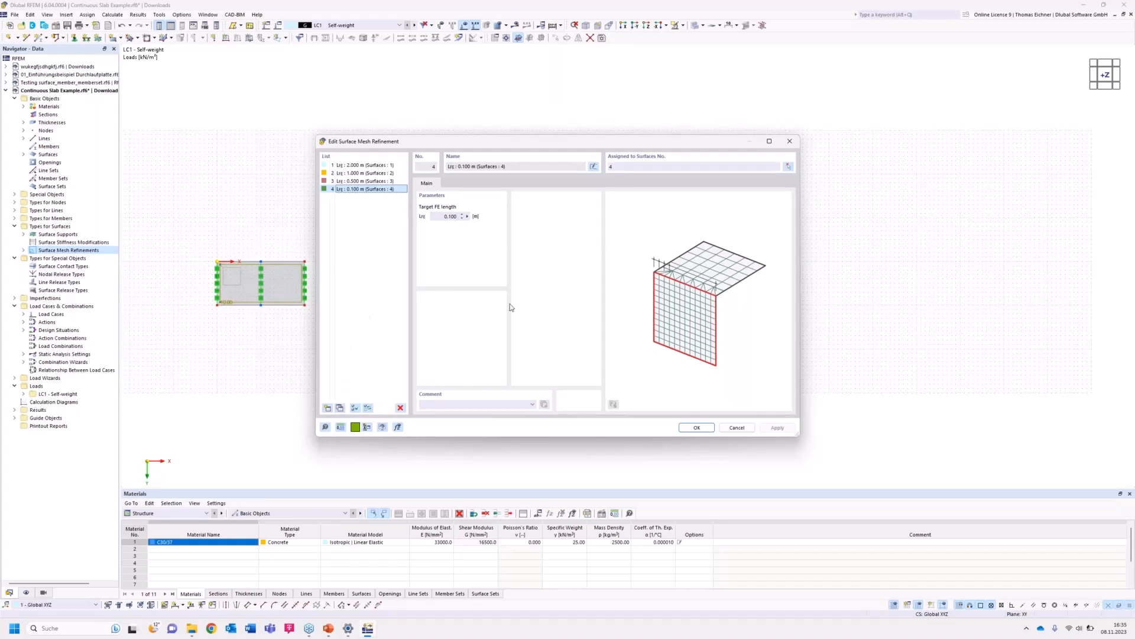
{"action": "left_click_drag", "start_coordinate": [513, 143], "coordinate": [669, 134]}
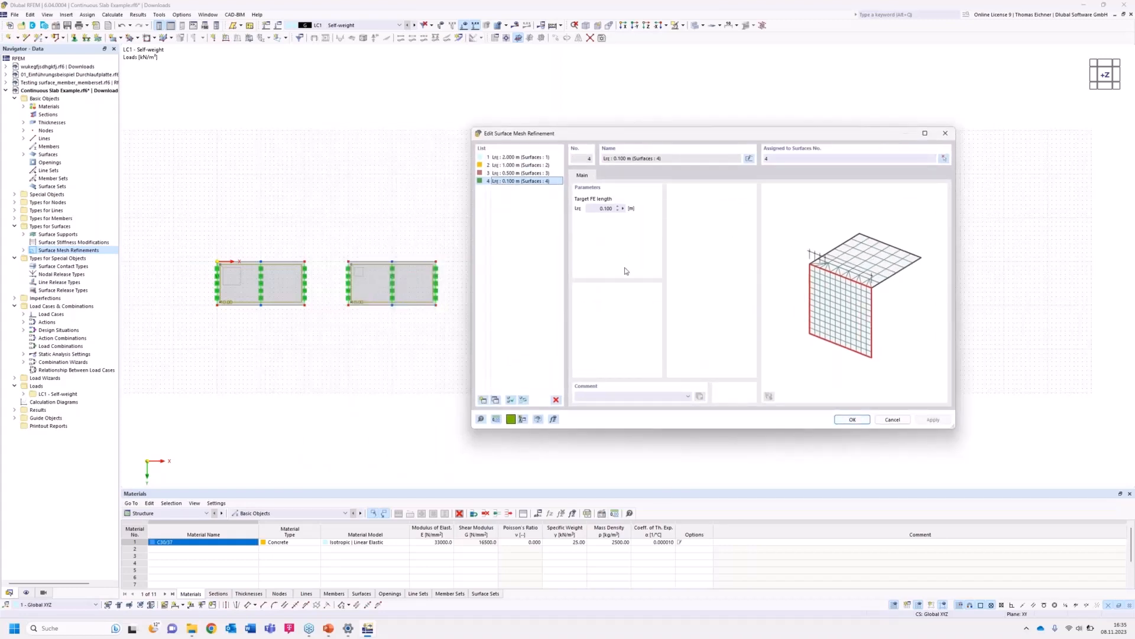
{"action": "left_click", "coordinate": [852, 420]}
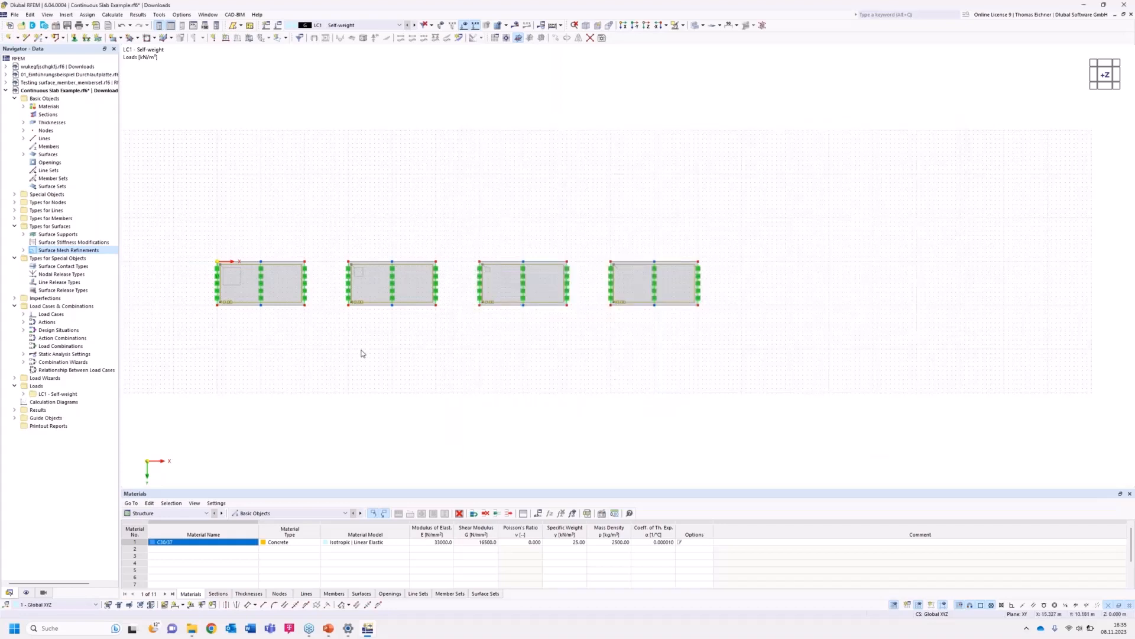
Start a new member with a new rectangular C30/37 section and set the section width b to 1000 mm.
{"action": "middle_click_drag", "start_coordinate": [434, 339], "coordinate": [454, 339]}
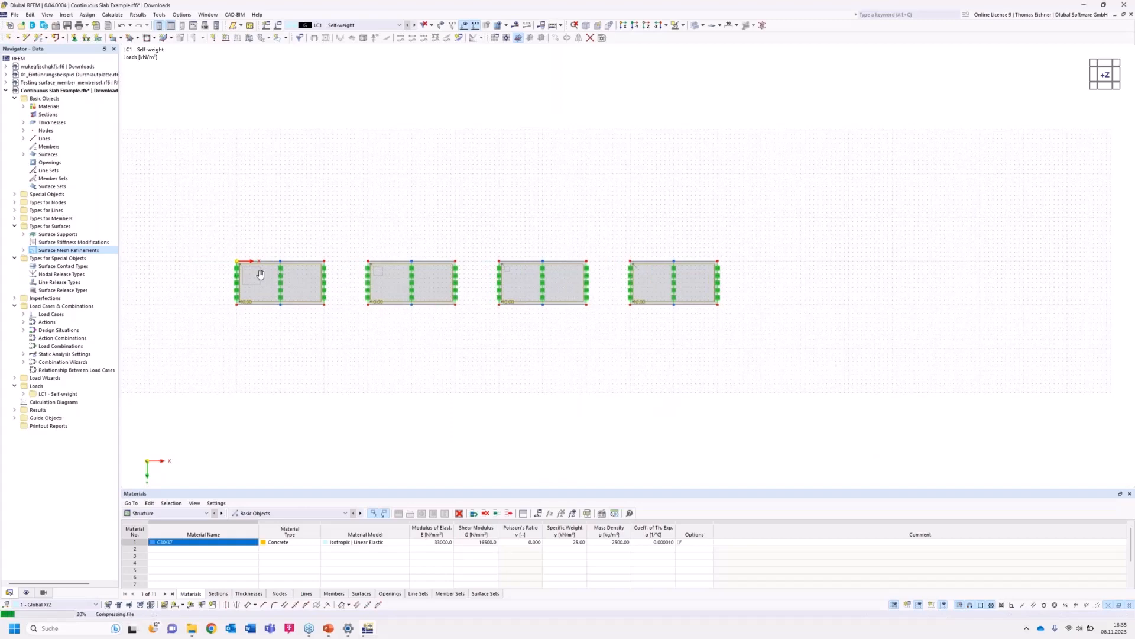
{"action": "scroll", "coordinate": [367, 327], "scroll_direction": "up", "scroll_amount": 2}
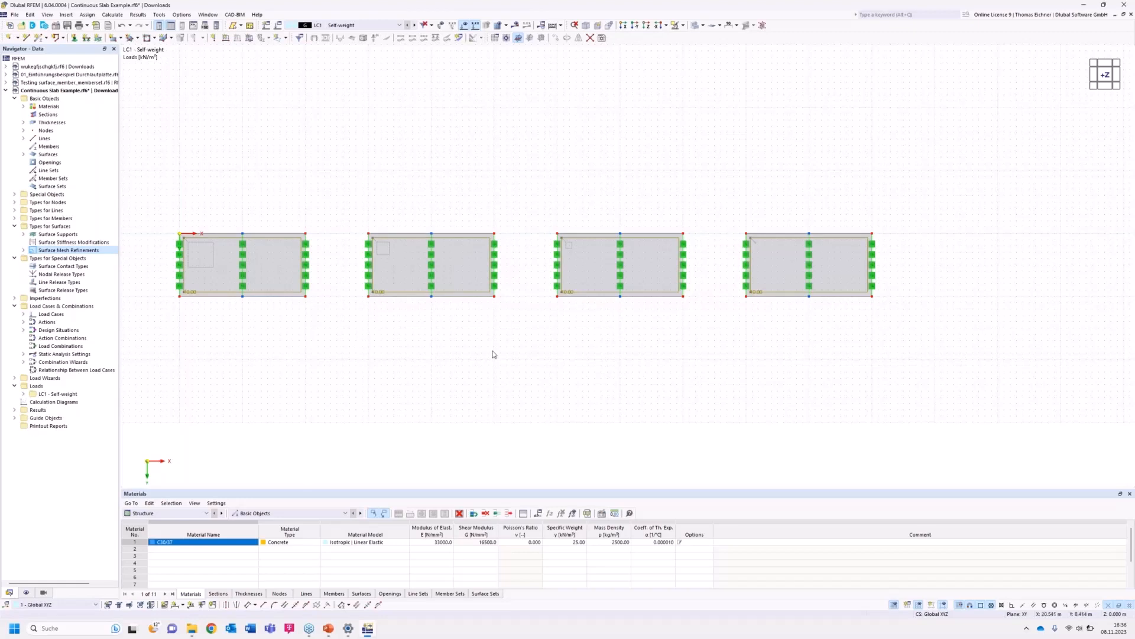
{"action": "scroll", "coordinate": [560, 362], "scroll_direction": "down", "scroll_amount": 1}
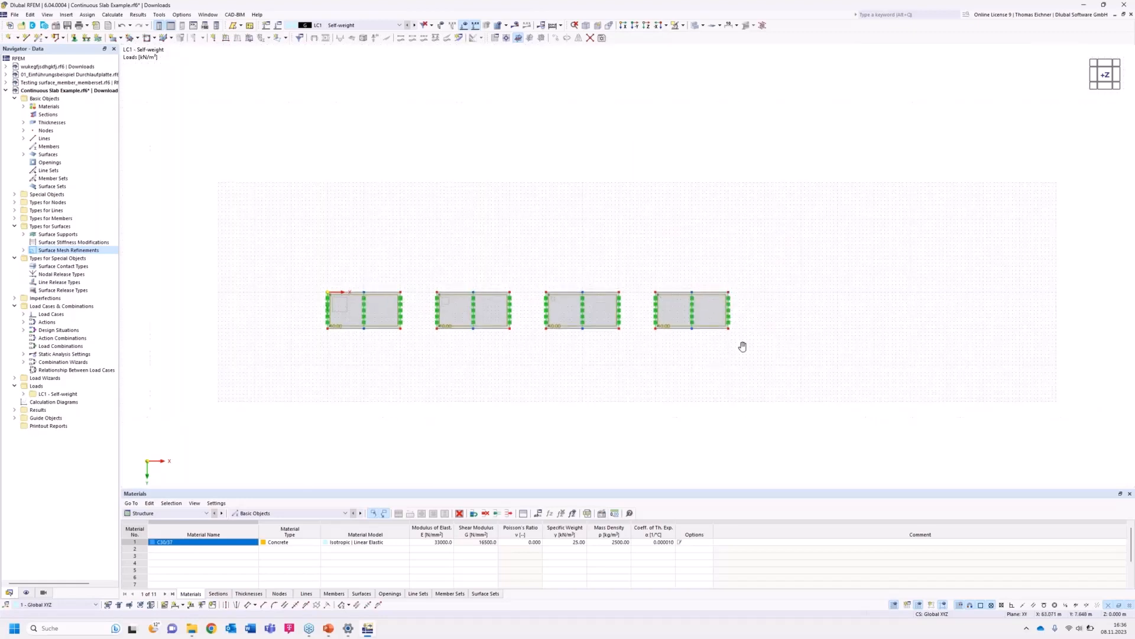
{"action": "scroll", "coordinate": [800, 301], "scroll_direction": "up", "scroll_amount": 2}
{"action": "scroll", "coordinate": [706, 320], "scroll_direction": "up", "scroll_amount": 2}
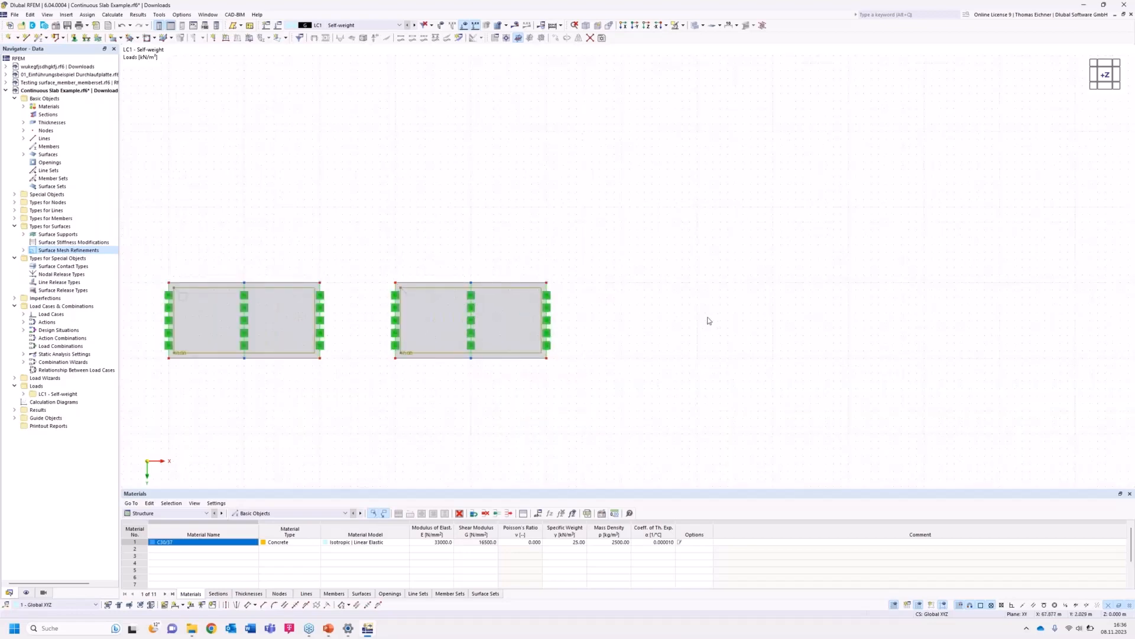
{"action": "left_click", "coordinate": [38, 39]}
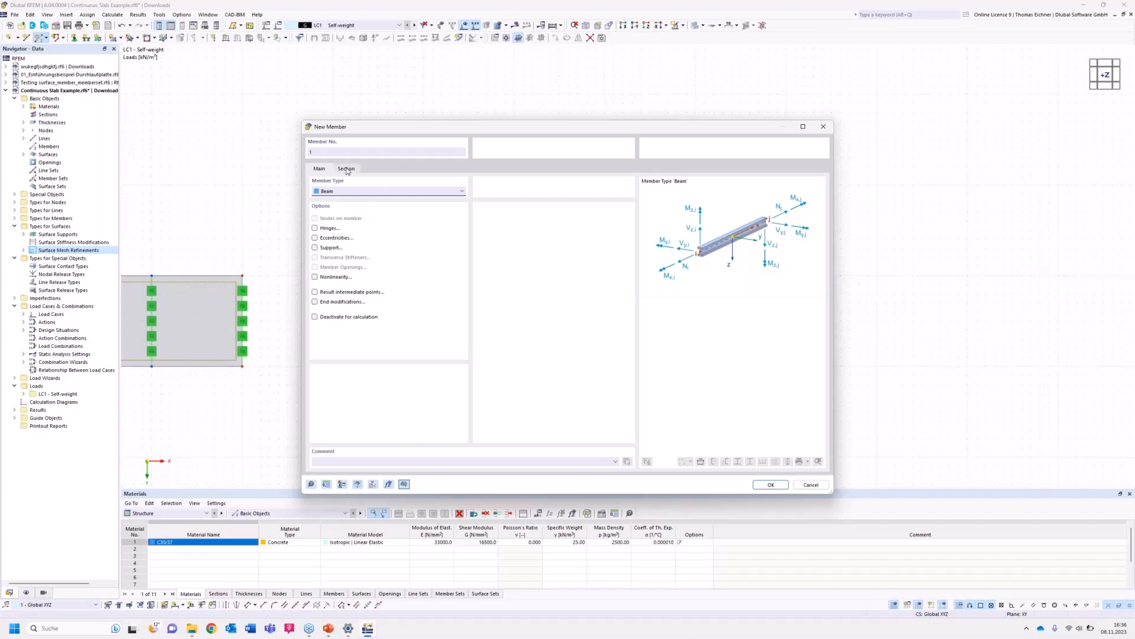
{"action": "left_click", "coordinate": [346, 170]}
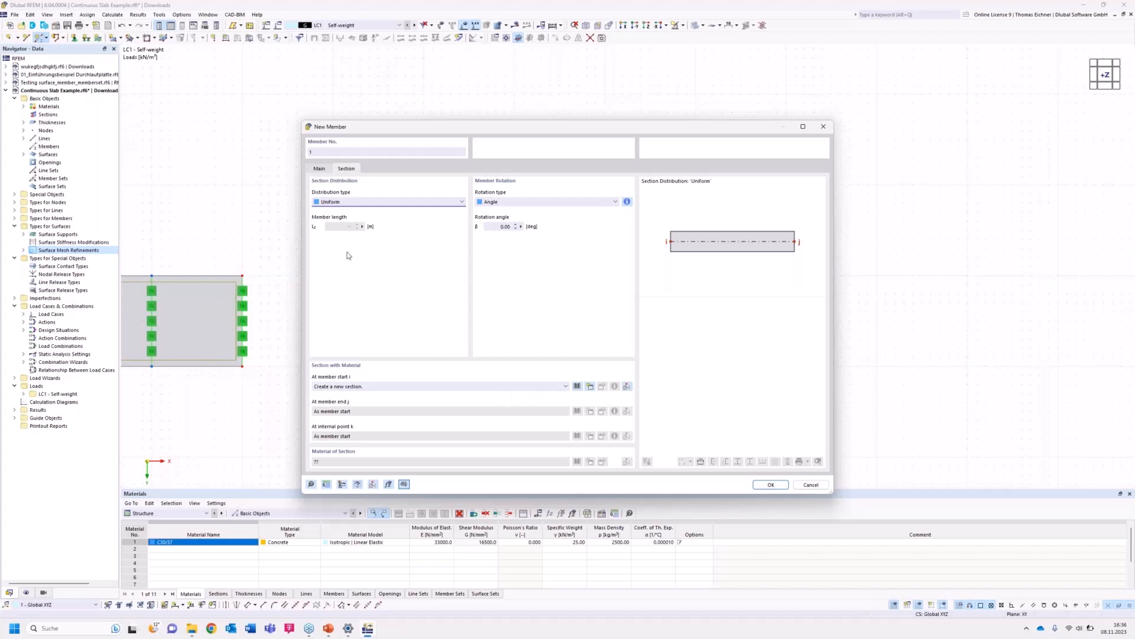
{"action": "left_click", "coordinate": [589, 388]}
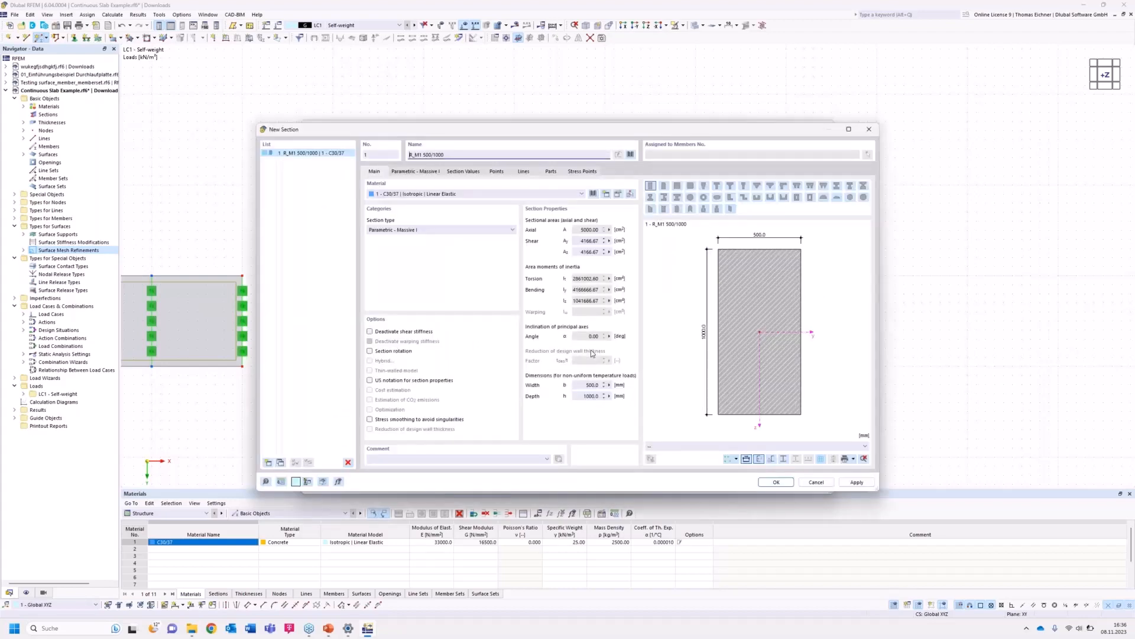
{"action": "left_click", "coordinate": [426, 194]}
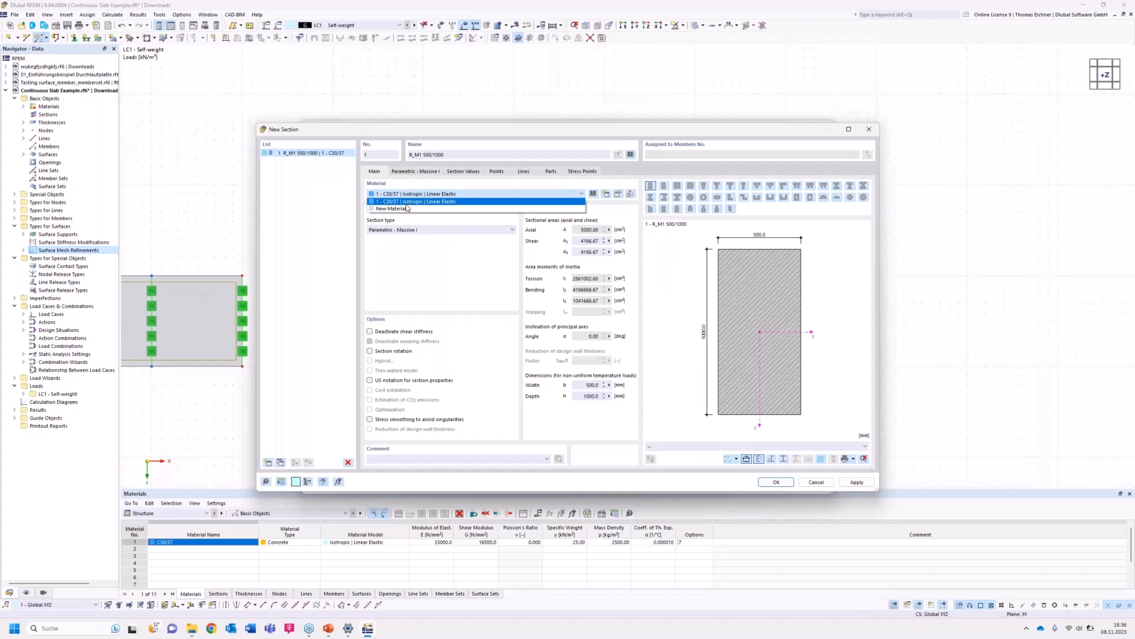
{"action": "left_click", "coordinate": [424, 195]}
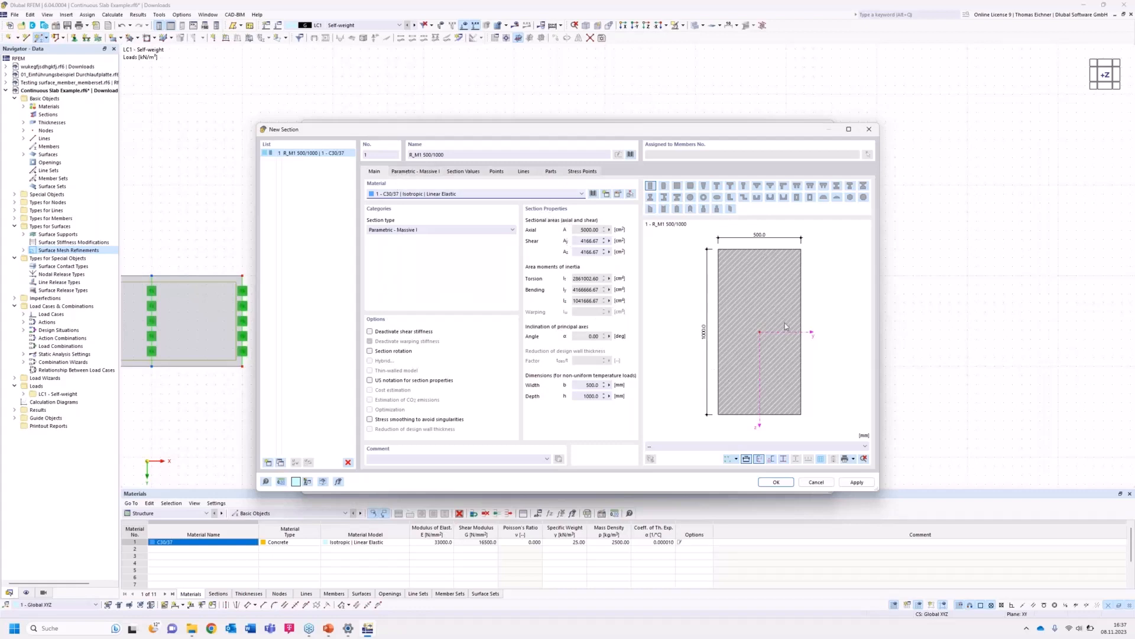
{"action": "left_click", "coordinate": [407, 176]}
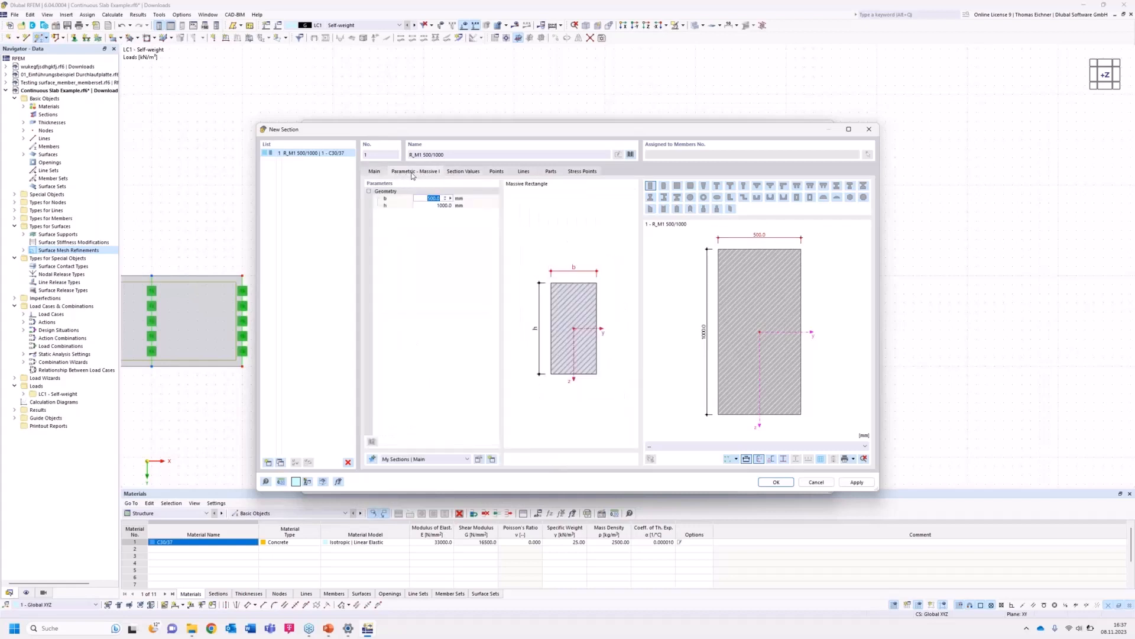
{"action": "left_click", "coordinate": [452, 276]}
{"action": "left_click", "coordinate": [438, 205]}
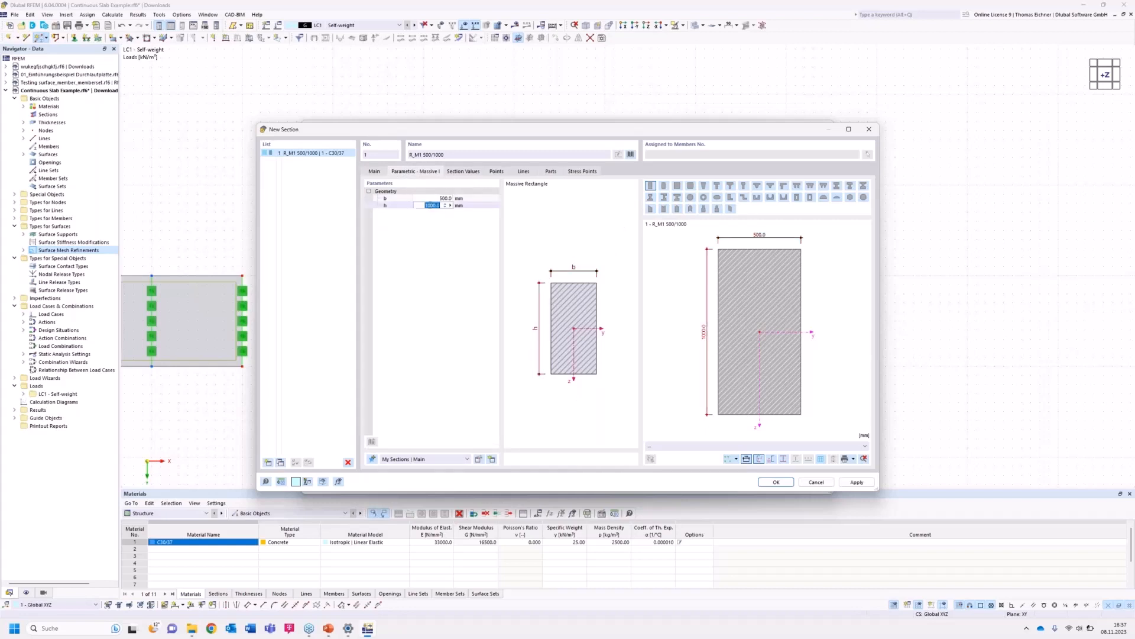
{"action": "left_click", "coordinate": [424, 199]}
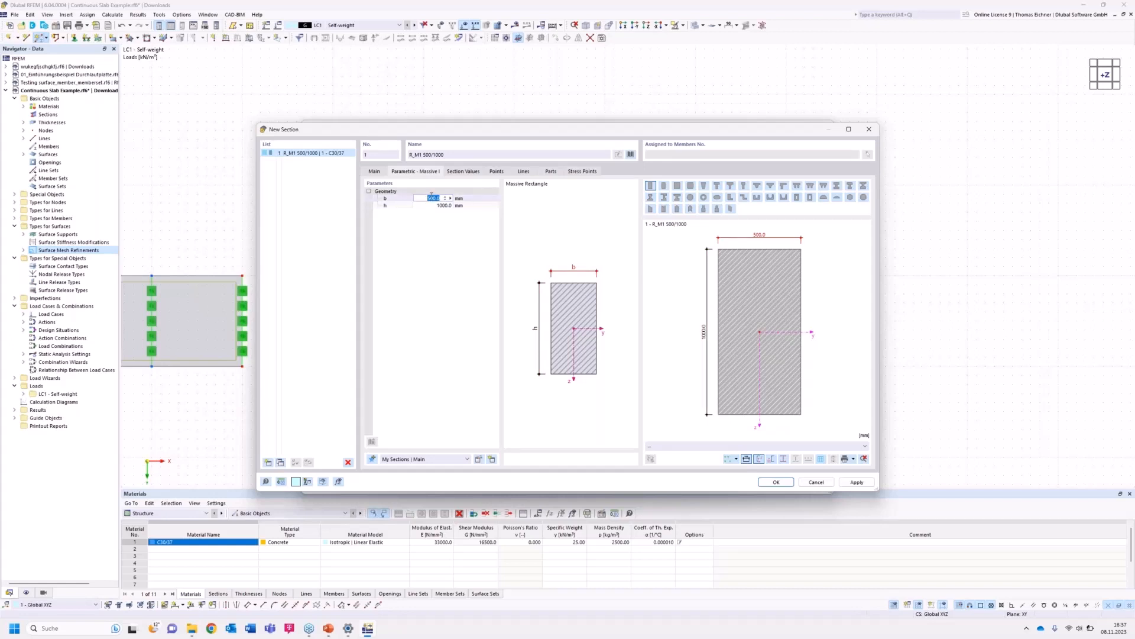
{"action": "type", "text": "1000"}
Set the section depth h to 300 mm and confirm the section and the new member settings.
{"action": "left_click", "coordinate": [436, 205]}
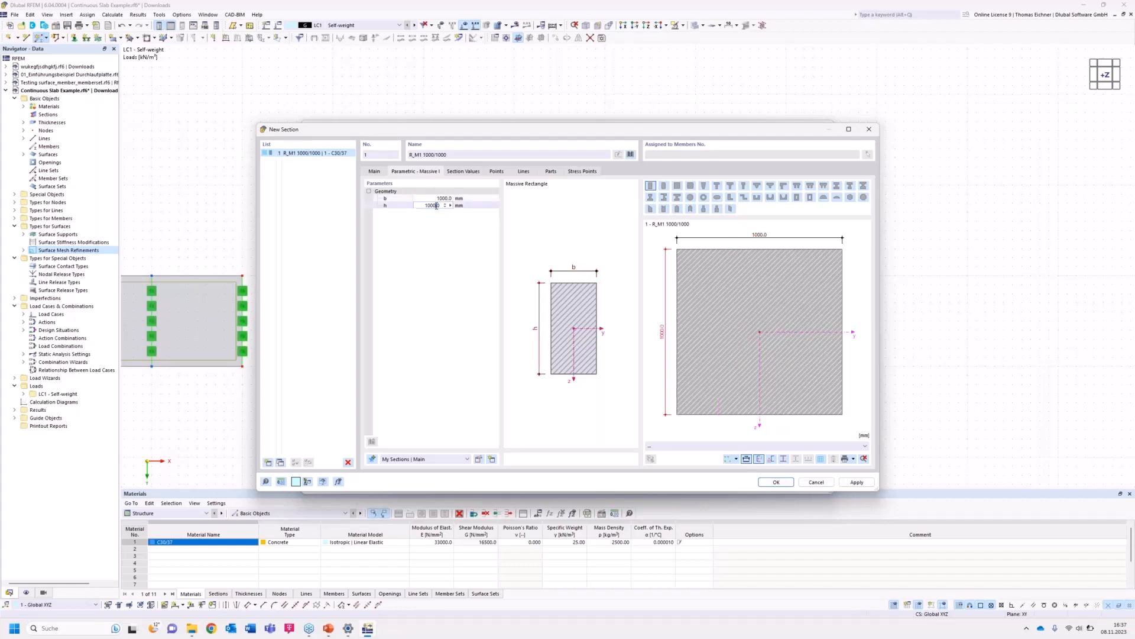
{"action": "double_click", "coordinate": [420, 205]}
{"action": "type", "text": "3"}
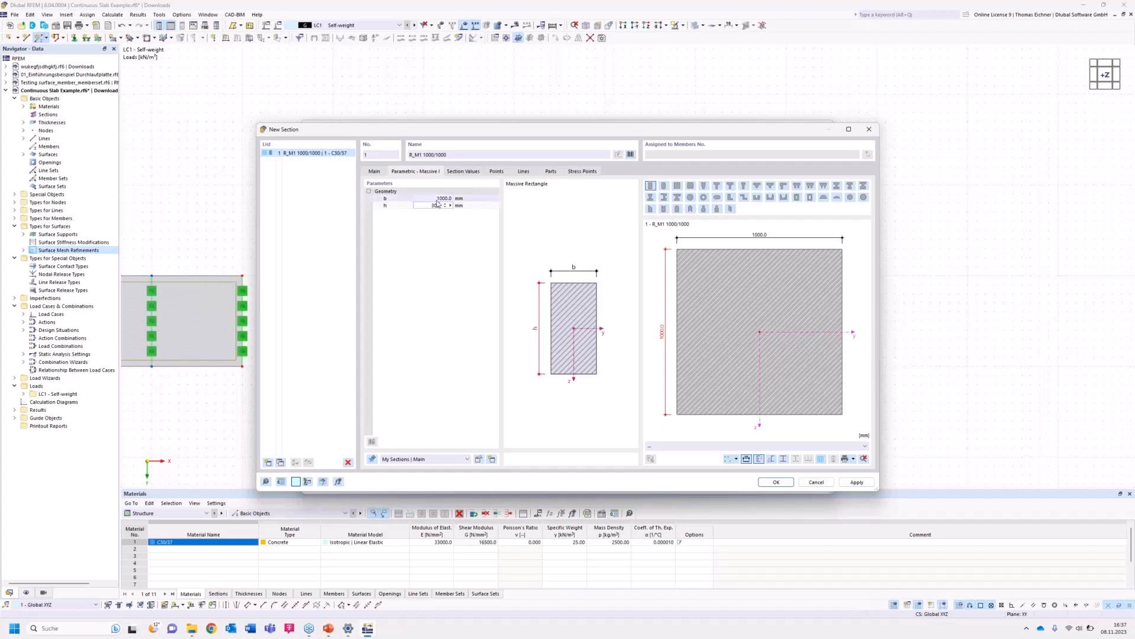
{"action": "double_click", "coordinate": [439, 198]}
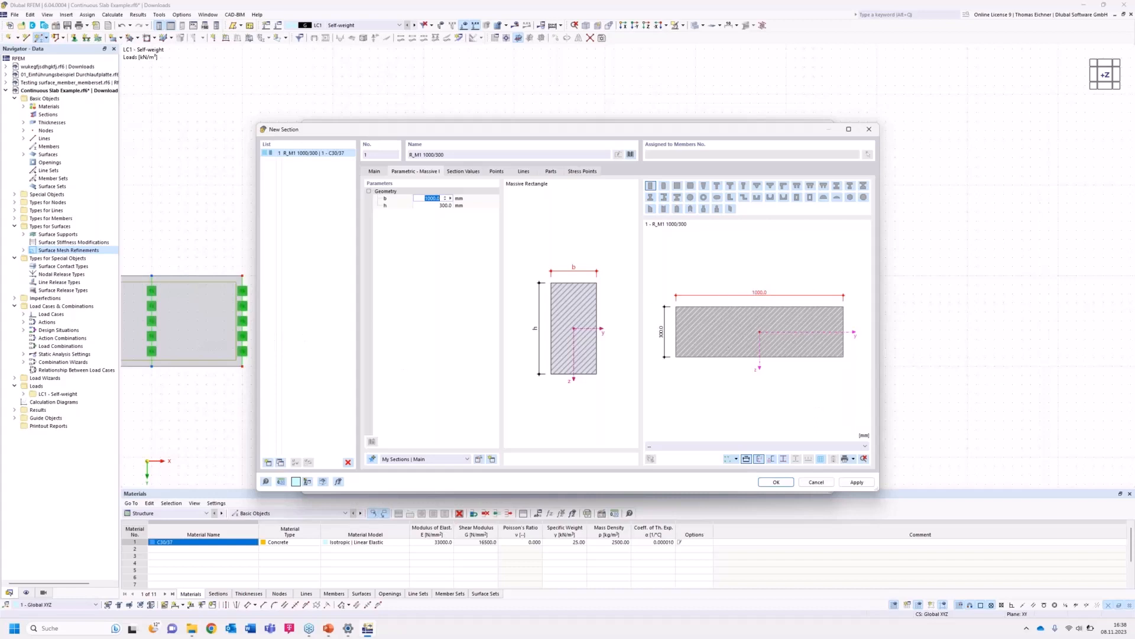
{"action": "left_click", "coordinate": [776, 483]}
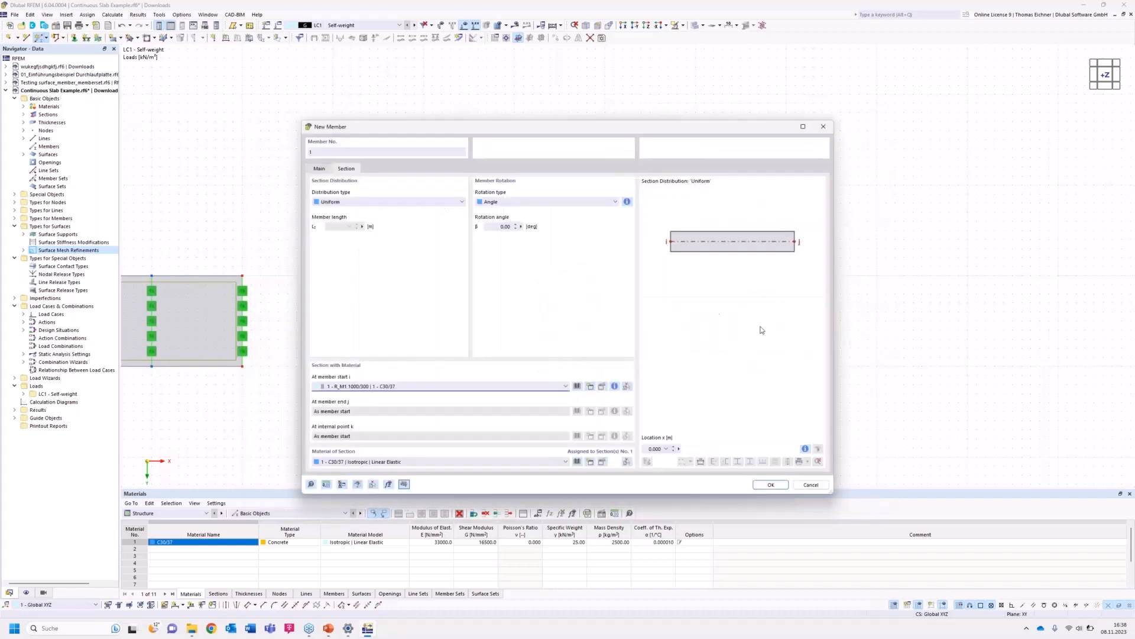
{"action": "left_click", "coordinate": [771, 484]}
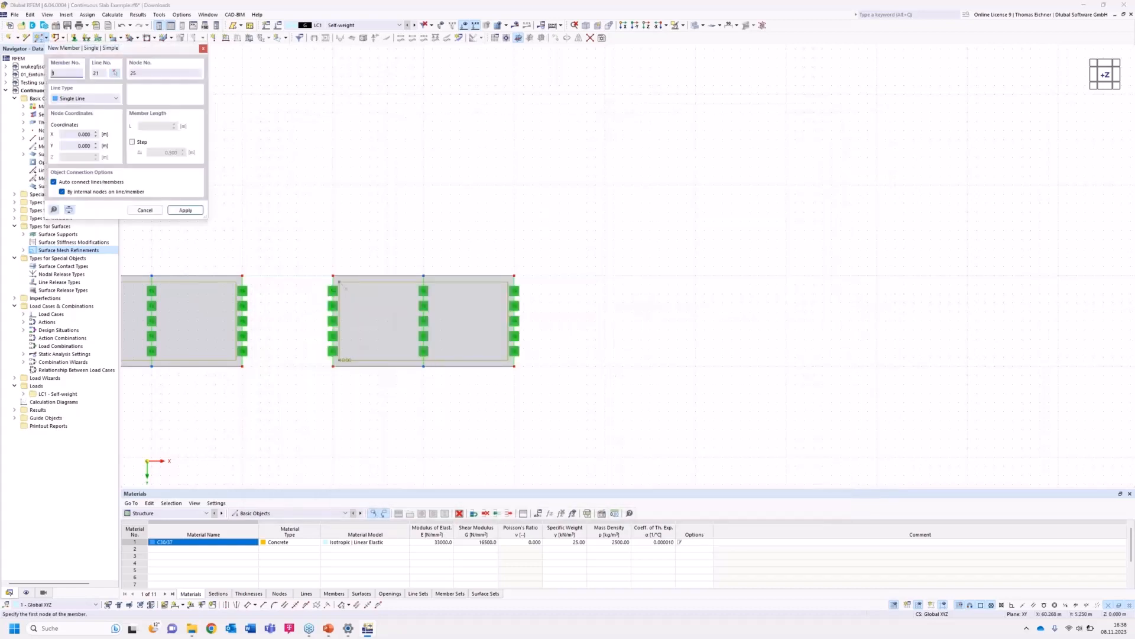
Draw a 10 m beam member at Y = 2.5 m from X = 60 m to X = 70 m.
{"action": "left_click", "coordinate": [604, 321]}
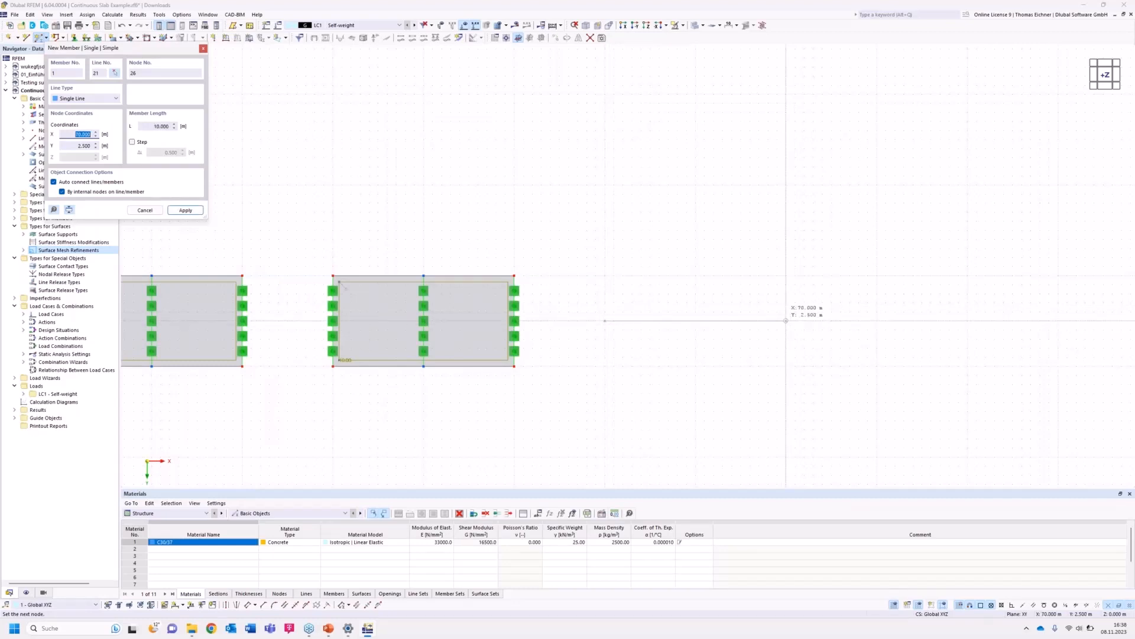
{"action": "key", "text": "Return"}
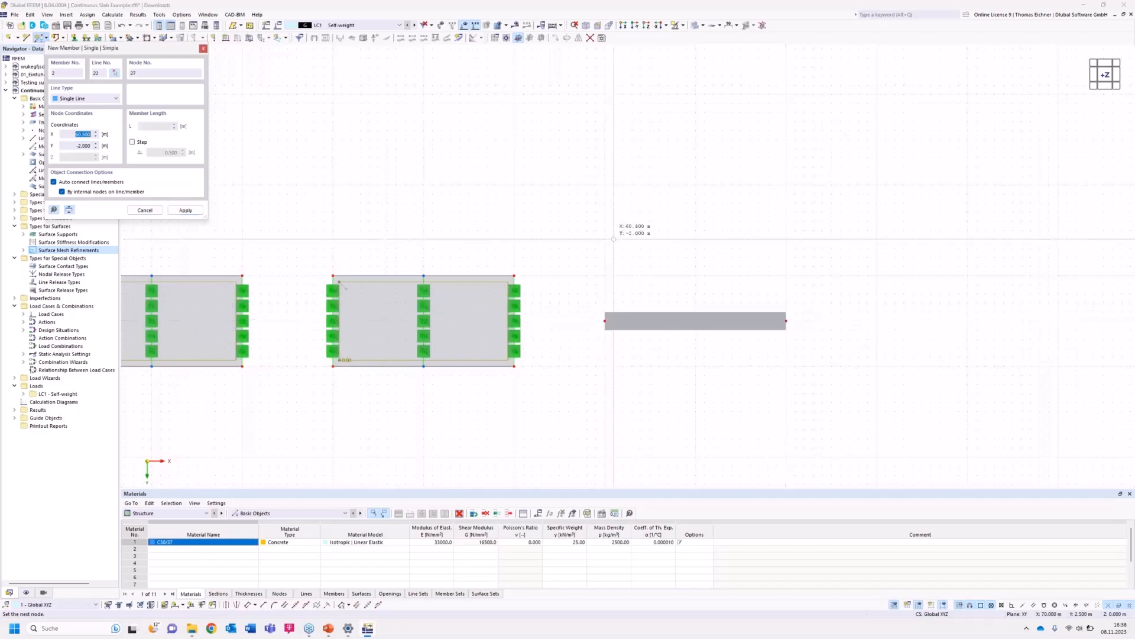
{"action": "key", "text": "Escape"}
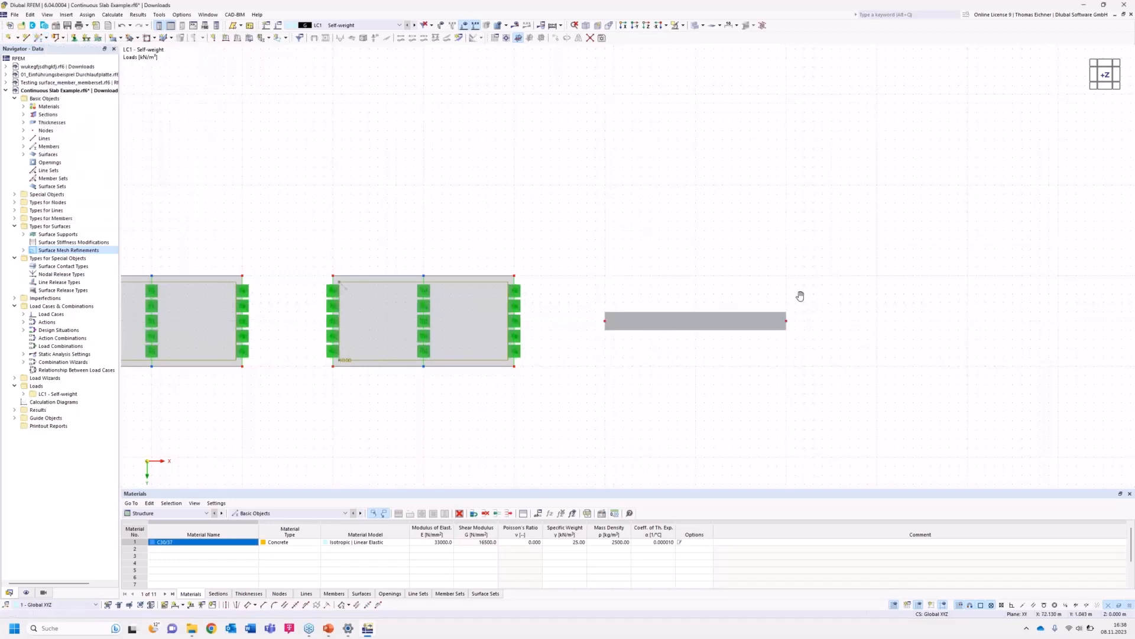
Create an on-member node at the beam's midpoint without dividing the member.
{"action": "middle_click_drag", "start_coordinate": [797, 296], "coordinate": [654, 280]}
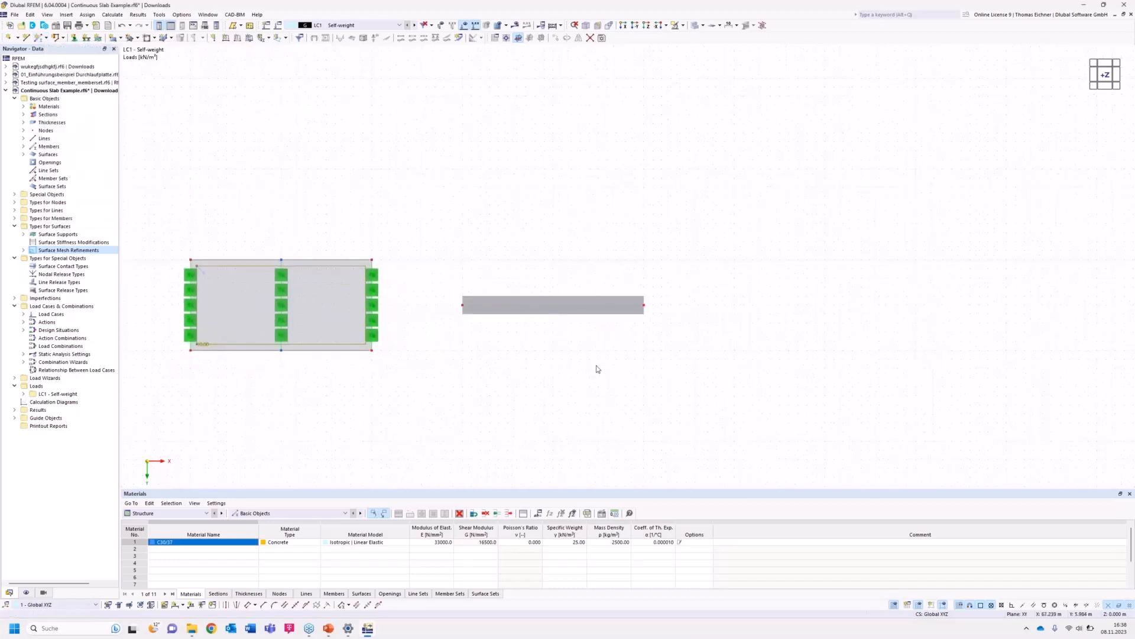
{"action": "right_click", "coordinate": [567, 304]}
{"action": "key", "text": "Escape"}
{"action": "right_click", "coordinate": [576, 304]}
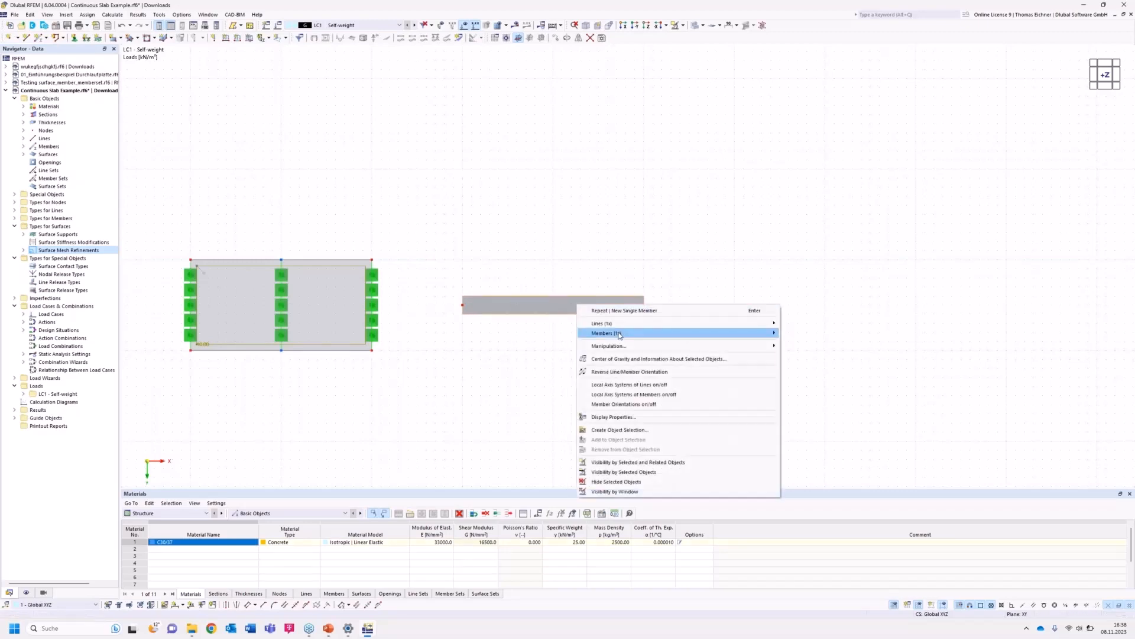
{"action": "mouse_move", "coordinate": [613, 335]}
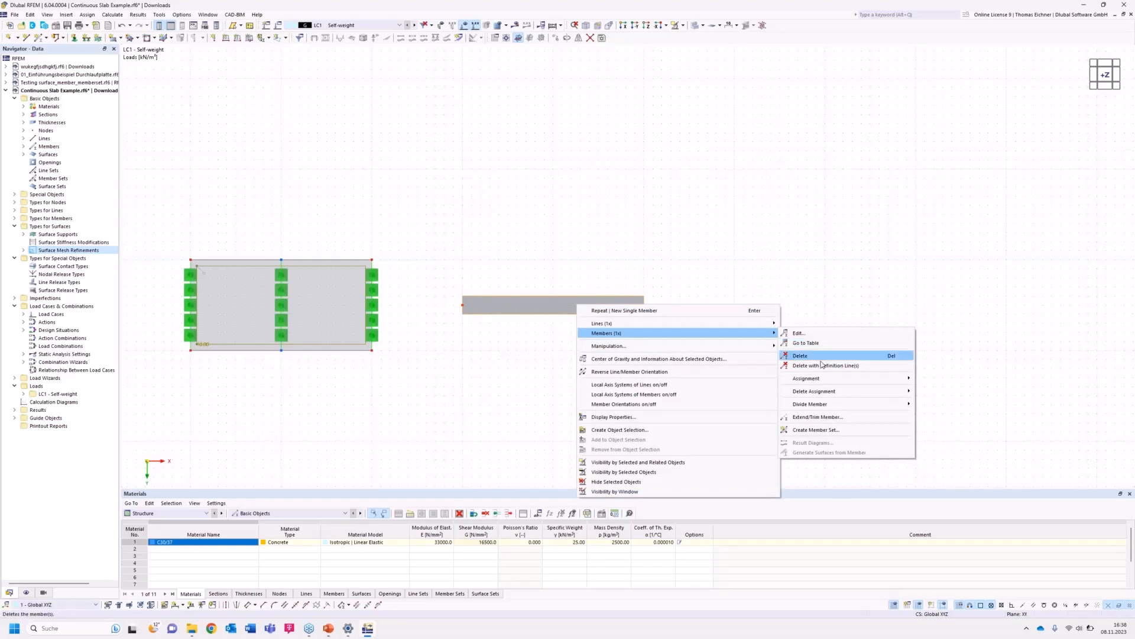
{"action": "mouse_move", "coordinate": [828, 404]}
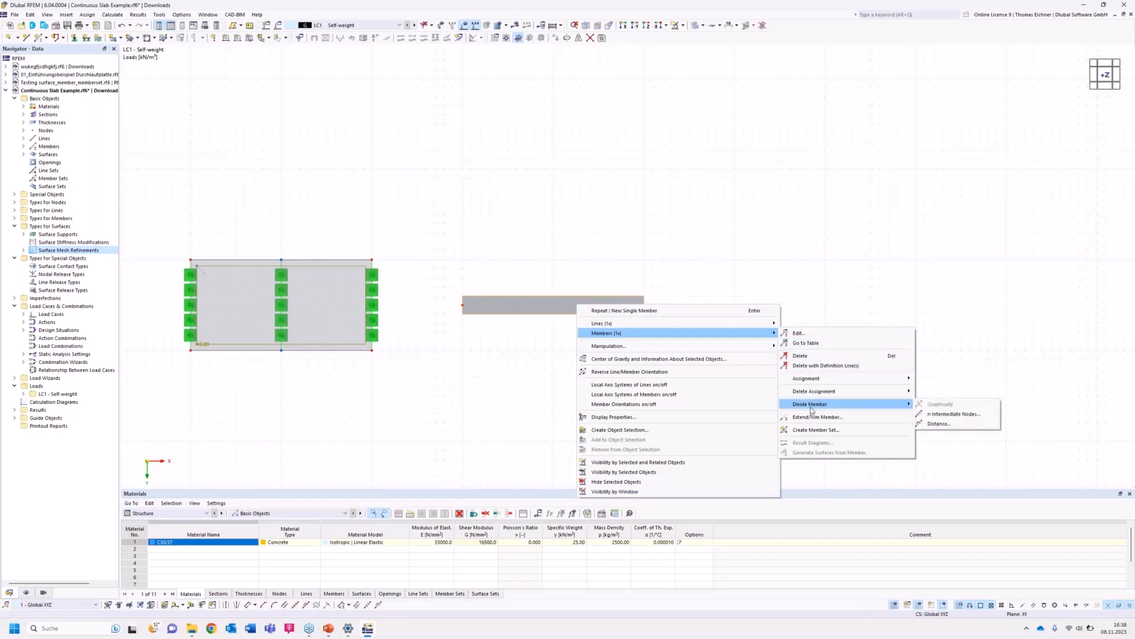
{"action": "left_click", "coordinate": [947, 415]}
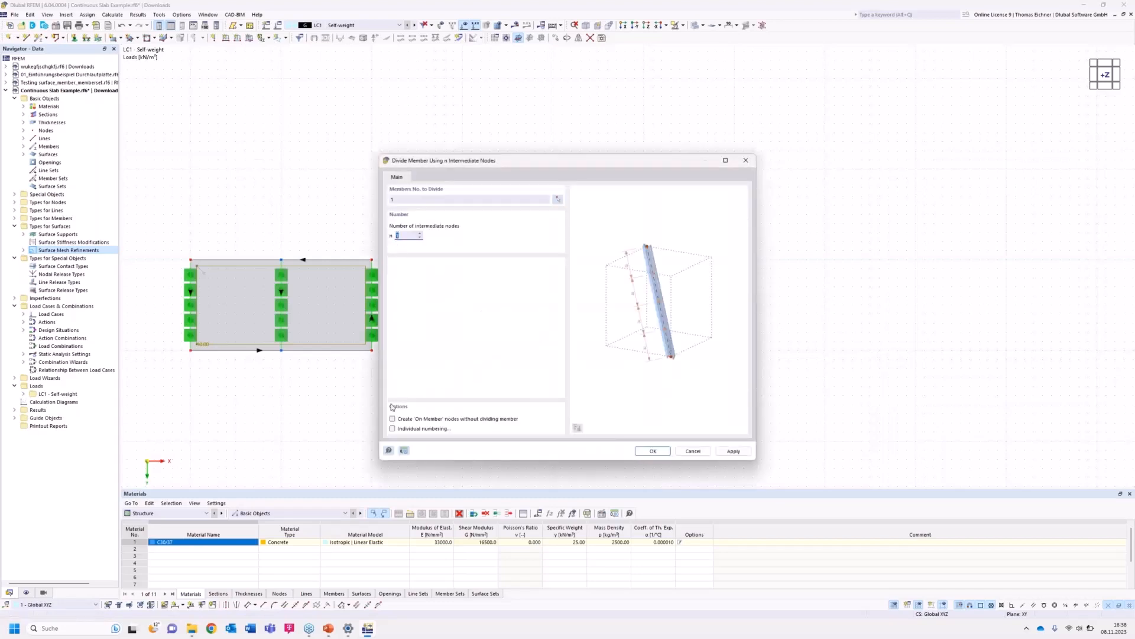
{"action": "left_click_drag", "start_coordinate": [501, 164], "coordinate": [797, 148]}
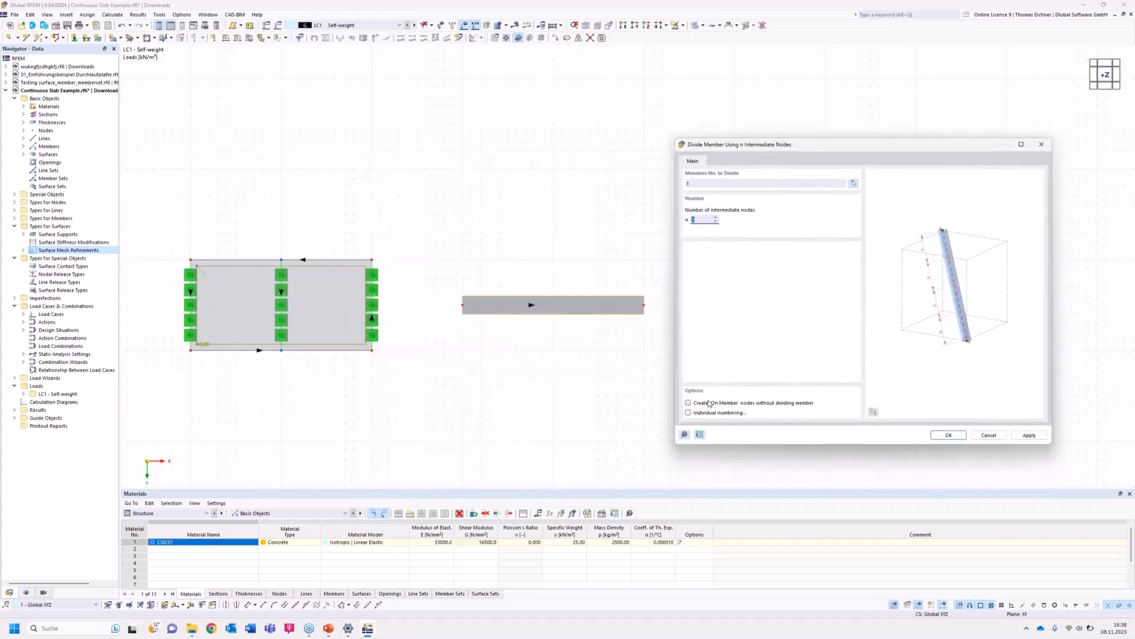
{"action": "left_click", "coordinate": [688, 403]}
{"action": "left_click", "coordinate": [948, 436]}
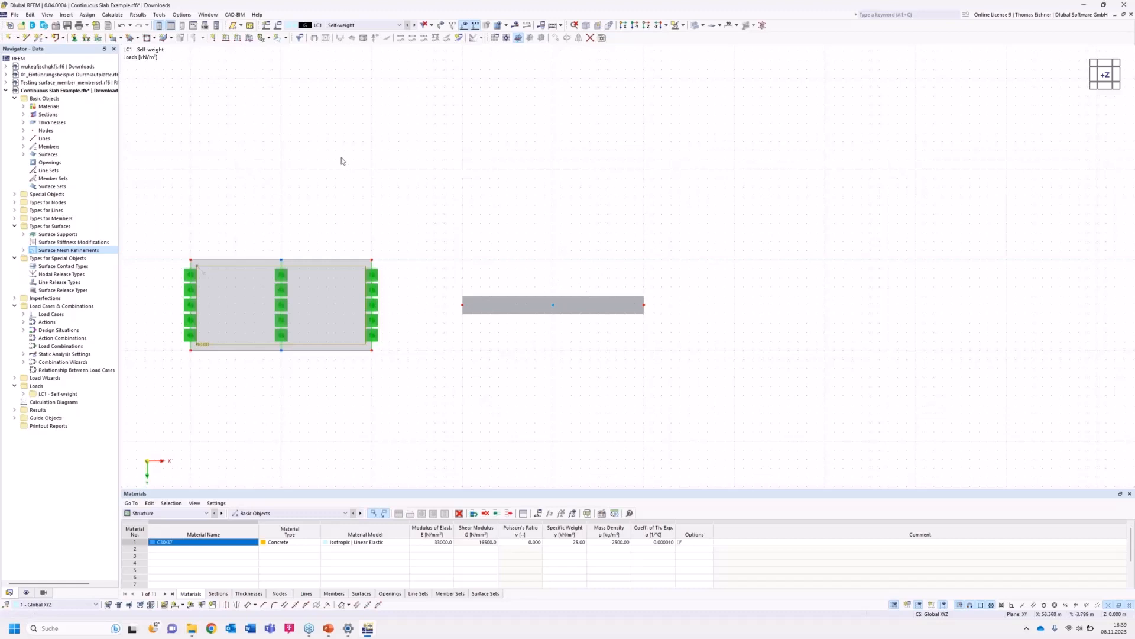
Edit the Hinged nodal support type to also restrain rotation about X.
{"action": "middle_click_drag", "start_coordinate": [523, 170], "coordinate": [508, 145]}
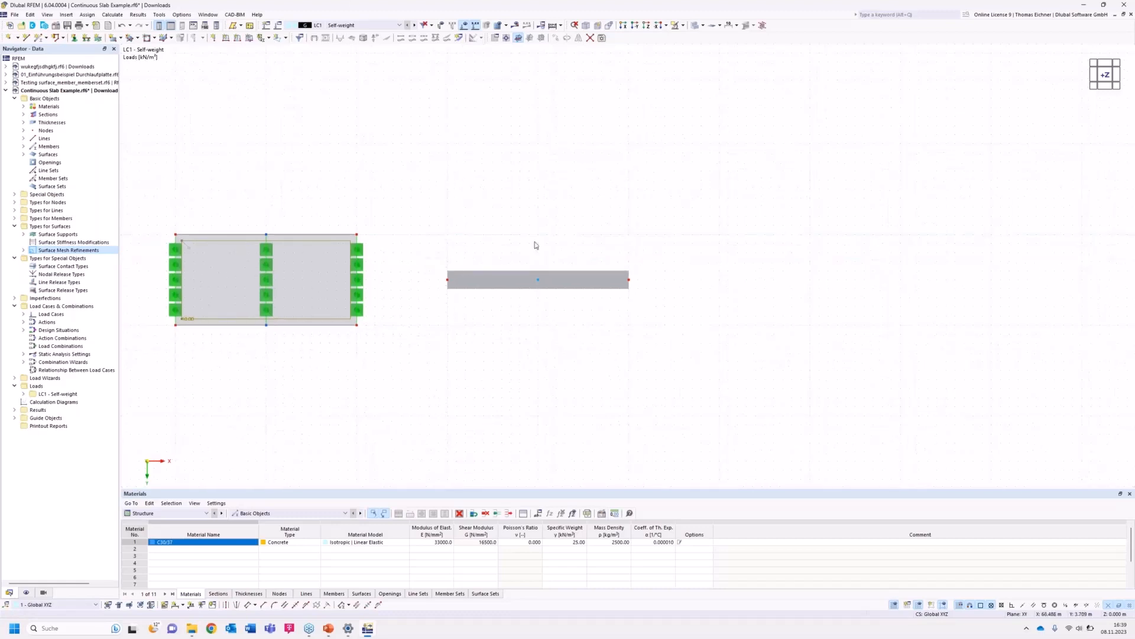
{"action": "left_click", "coordinate": [74, 38]}
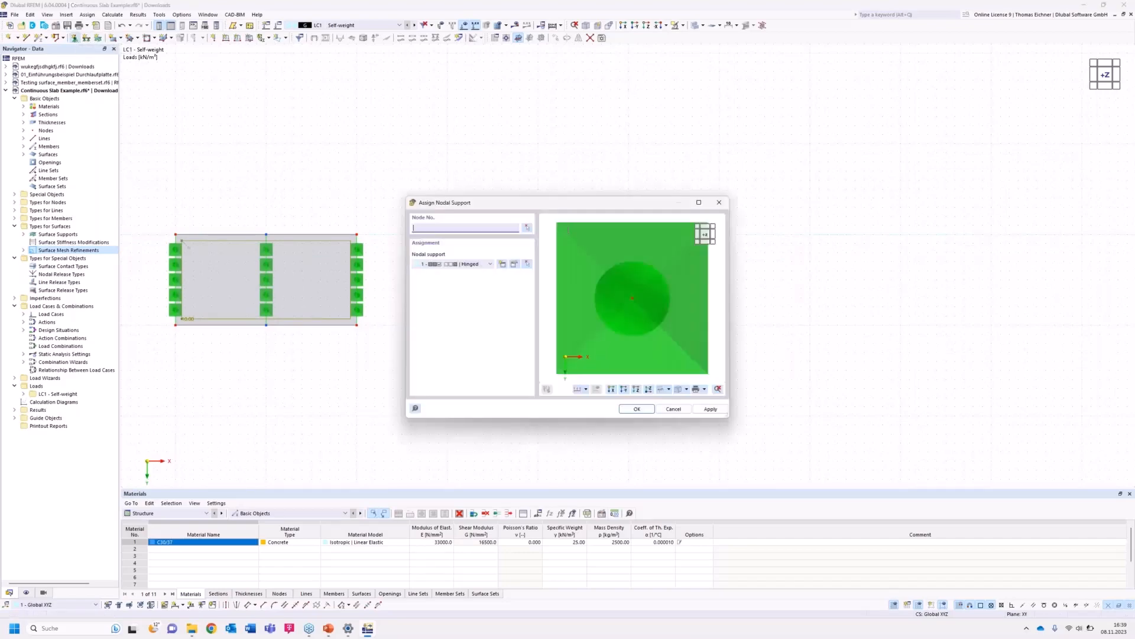
{"action": "left_click_drag", "start_coordinate": [540, 202], "coordinate": [225, 212]}
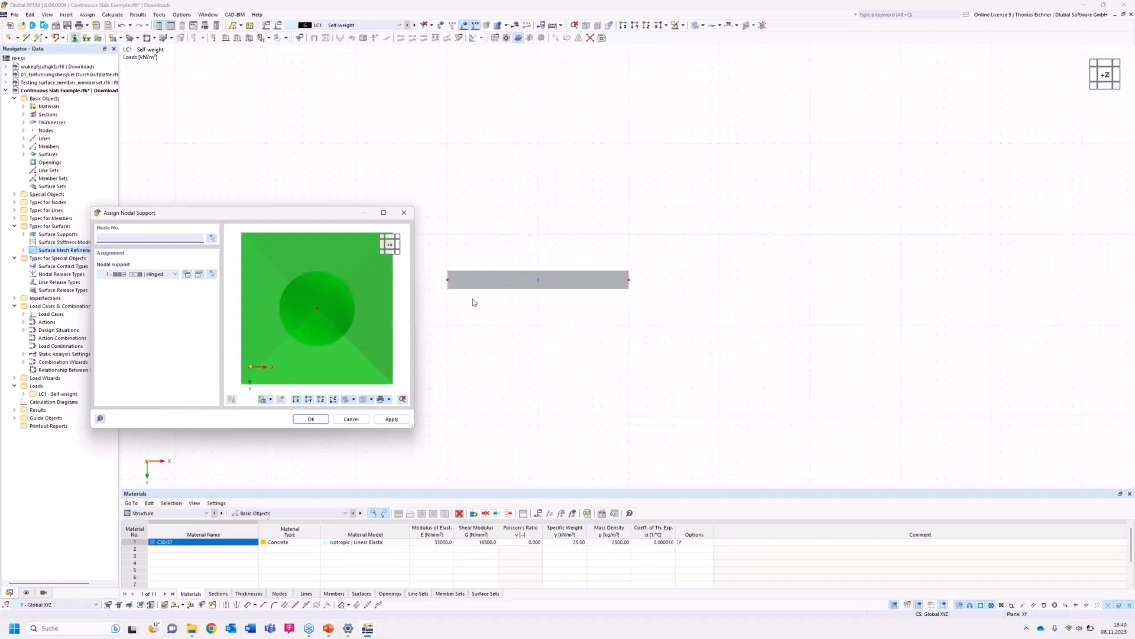
{"action": "left_click", "coordinate": [148, 275]}
{"action": "left_click", "coordinate": [148, 276]}
{"action": "left_click", "coordinate": [200, 276]}
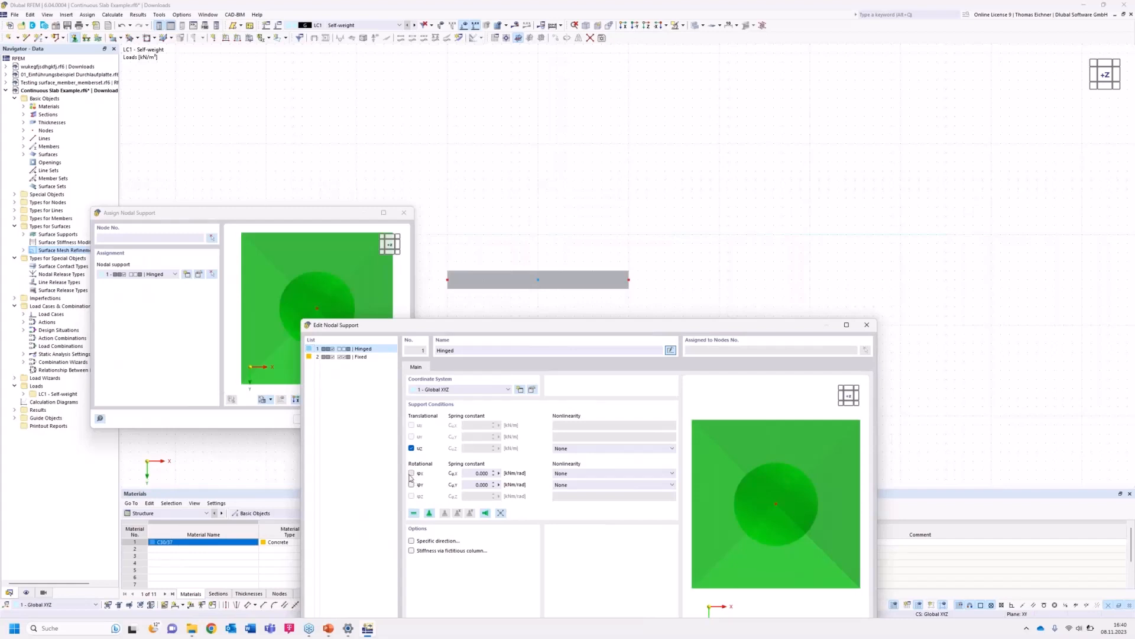
{"action": "left_click", "coordinate": [411, 473]}
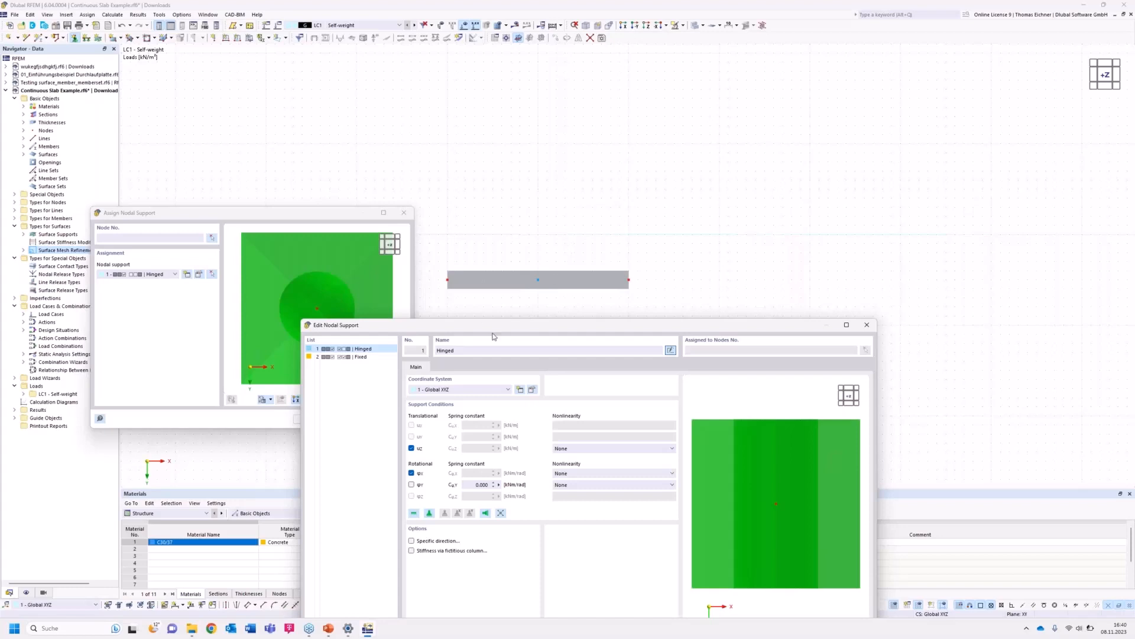
{"action": "left_click_drag", "start_coordinate": [494, 325], "coordinate": [464, 324]}
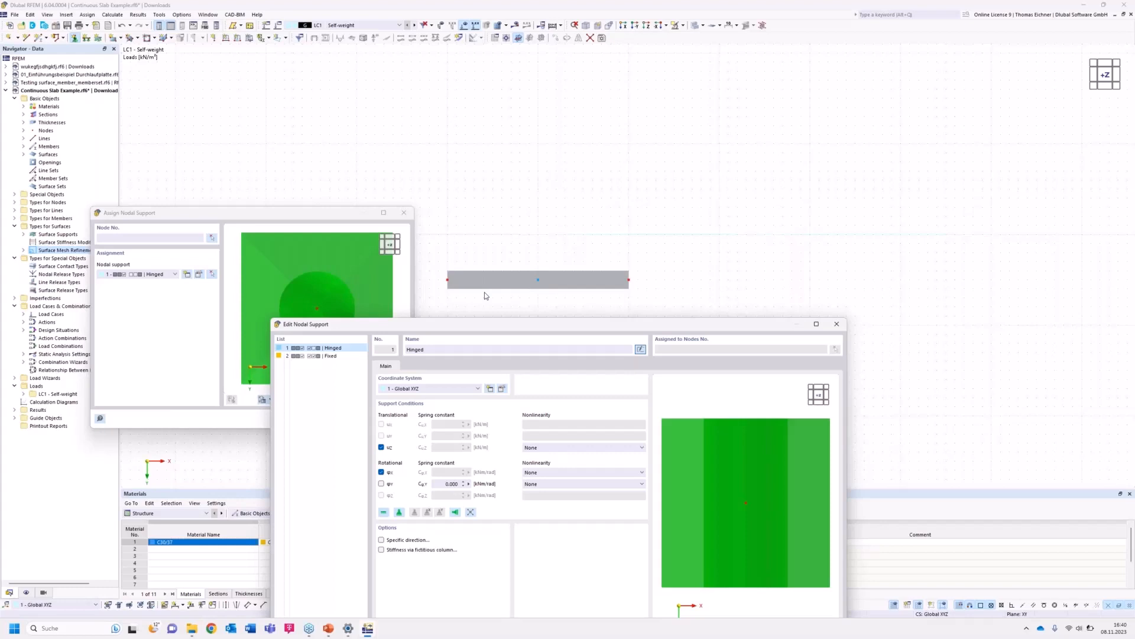
{"action": "left_click_drag", "start_coordinate": [475, 325], "coordinate": [438, 203]}
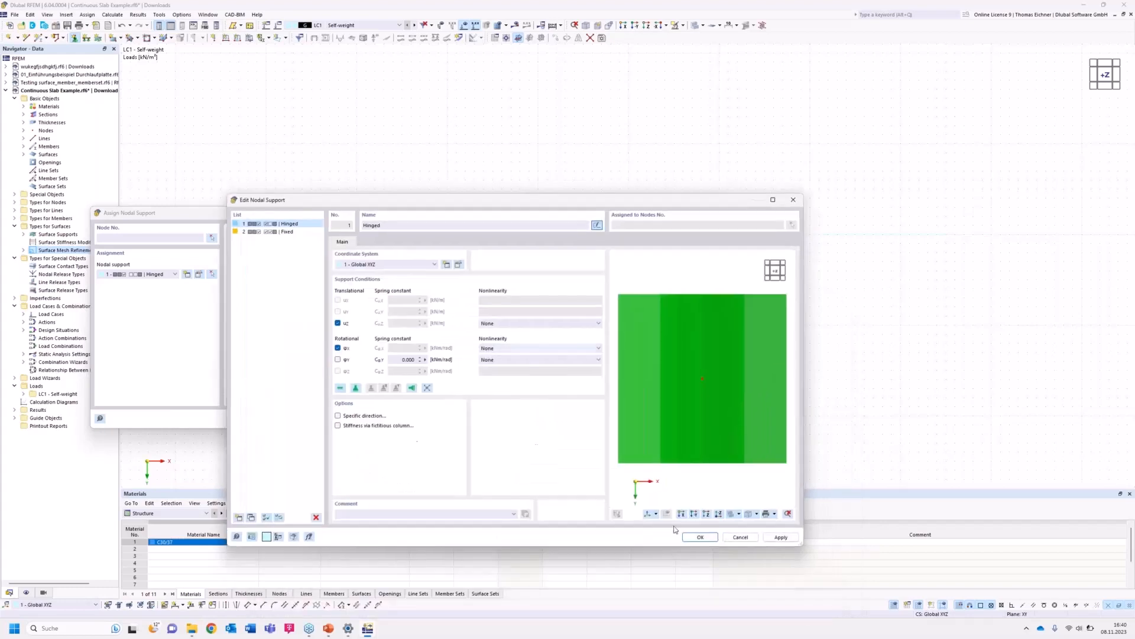
{"action": "left_click", "coordinate": [695, 534]}
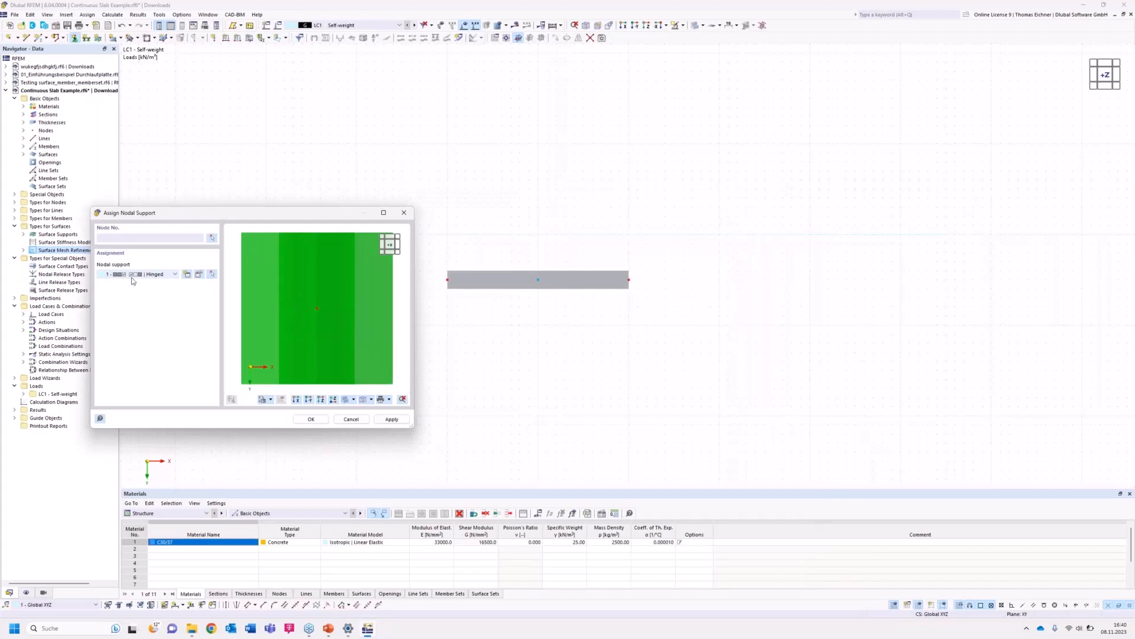
Assign the Hinged nodal support to the beam's three nodes.
{"action": "left_click", "coordinate": [310, 419]}
{"action": "left_click_drag", "start_coordinate": [751, 201], "coordinate": [435, 319]}
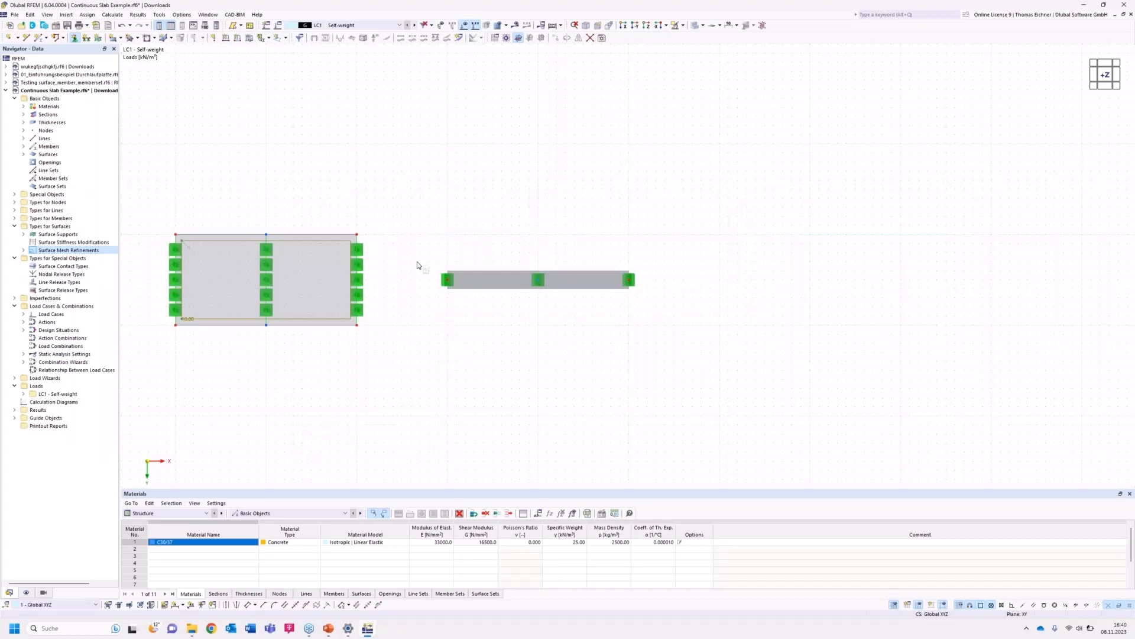
{"action": "key", "text": "Escape"}
Apply a uniform member load of 10 kN/m to the beam.
{"action": "left_click", "coordinate": [238, 39]}
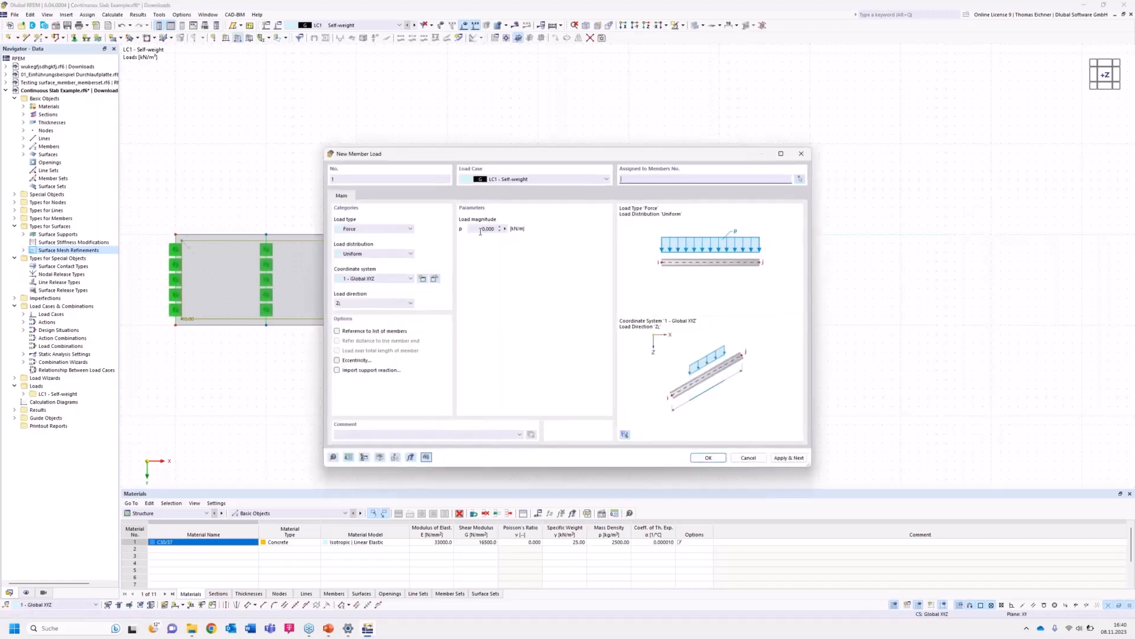
{"action": "left_click", "coordinate": [484, 229]}
{"action": "type", "text": "10"}
{"action": "left_click", "coordinate": [708, 457]}
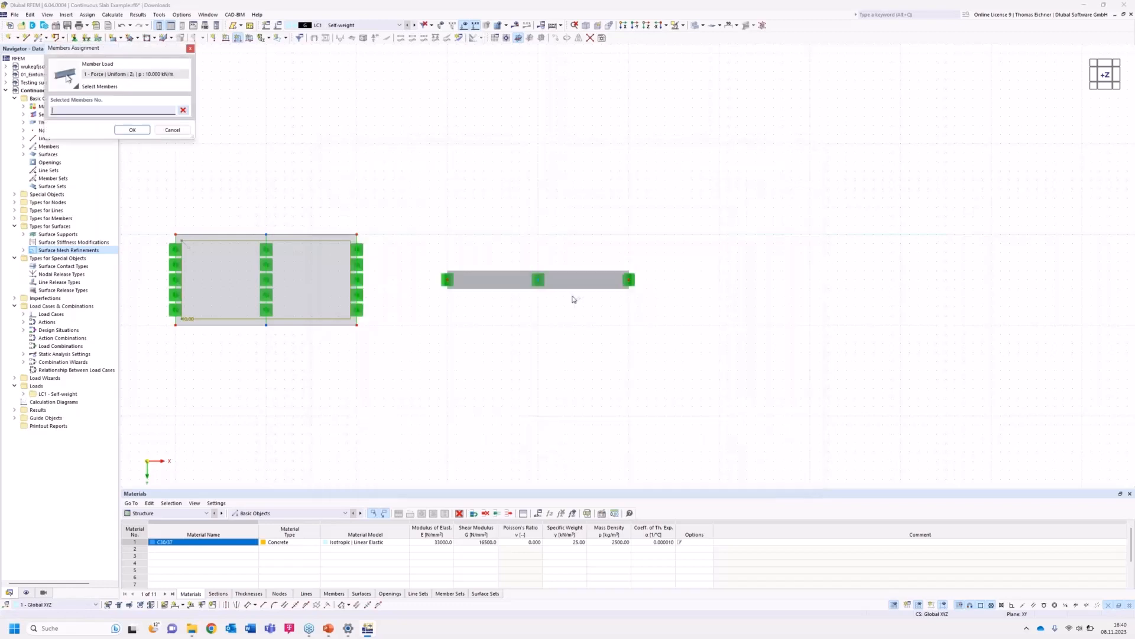
{"action": "left_click", "coordinate": [568, 283]}
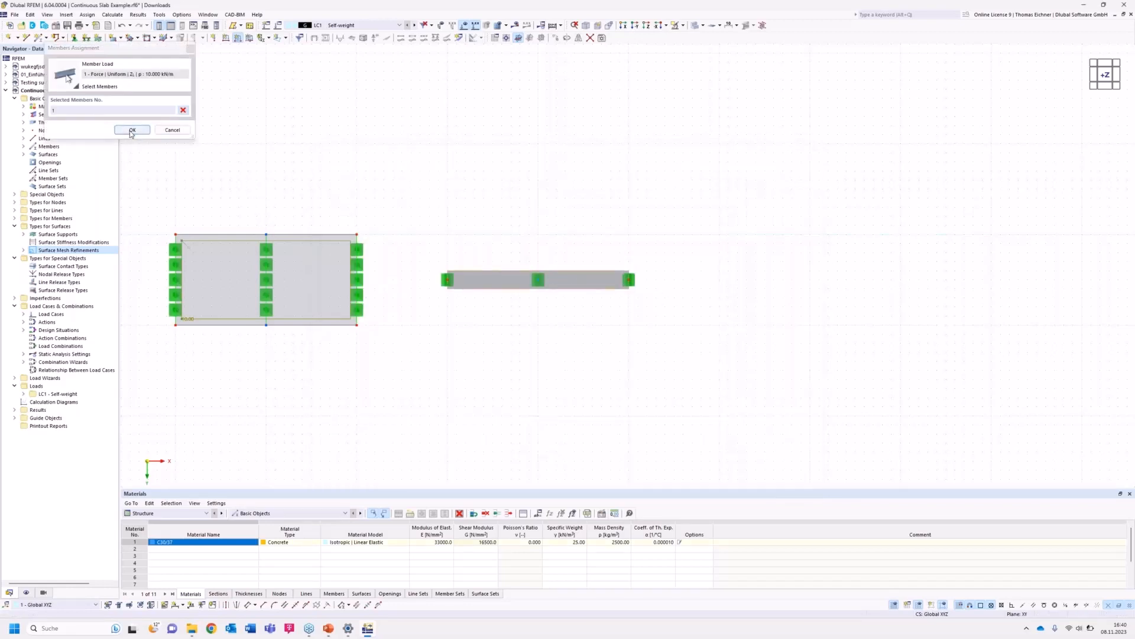
{"action": "left_click", "coordinate": [131, 133]}
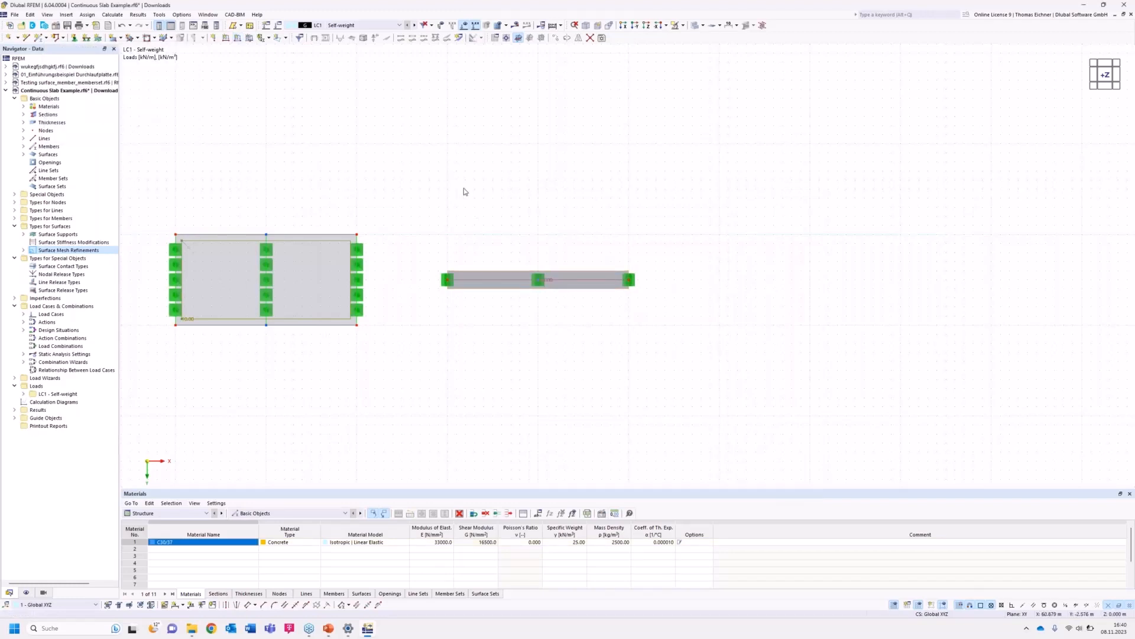
Enlarge the member load graphics in a 3D view and return to the plan view.
{"action": "middle_click_drag", "start_coordinate": [445, 274], "coordinate": [576, 195], "text": "ctrl"}
{"action": "scroll", "coordinate": [467, 165], "scroll_direction": "down", "scroll_amount": 3}
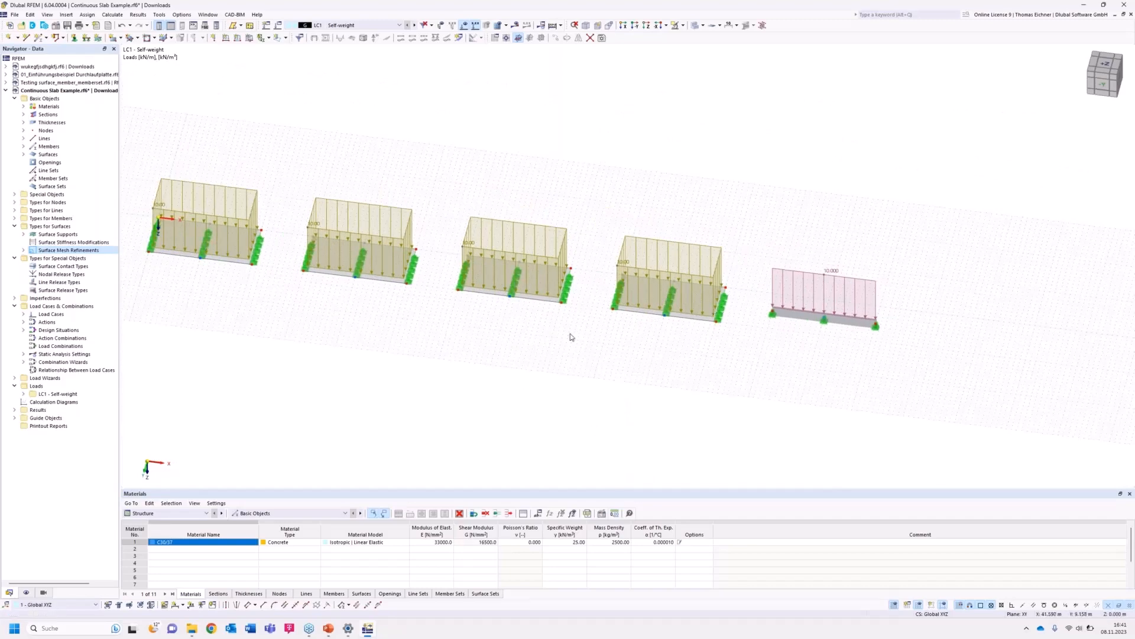
{"action": "right_click", "coordinate": [785, 277]}
{"action": "mouse_move", "coordinate": [879, 337]}
{"action": "left_mouse_down"}
{"action": "mouse_move", "coordinate": [851, 337]}
{"action": "mouse_move", "coordinate": [961, 347]}
{"action": "mouse_move", "coordinate": [882, 348]}
{"action": "left_mouse_up"}
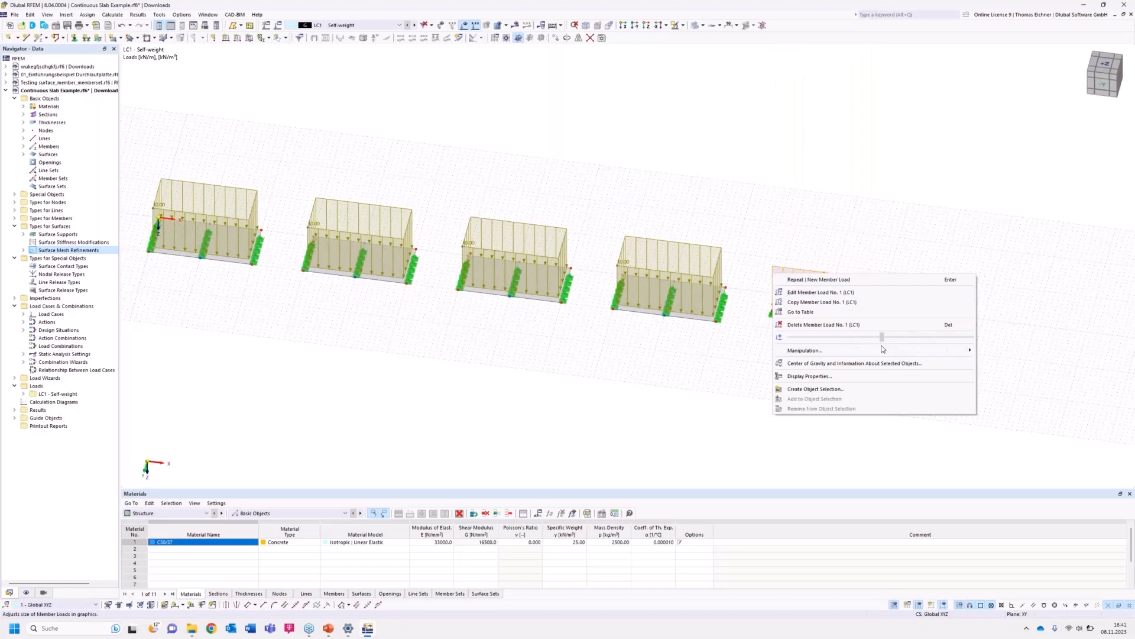
{"action": "left_click", "coordinate": [544, 379]}
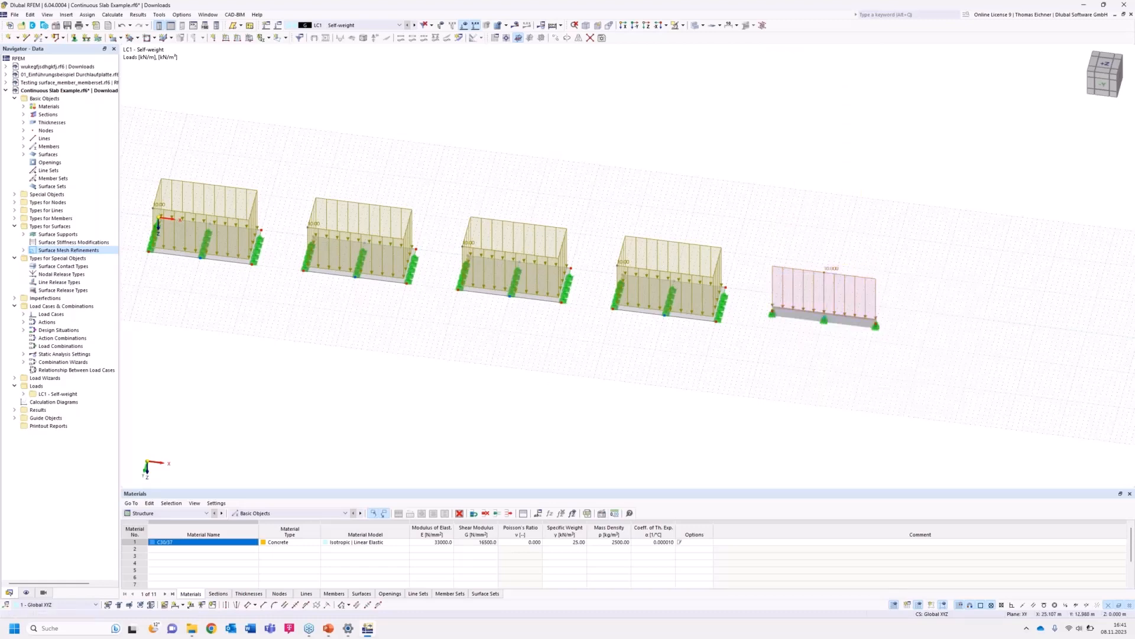
{"action": "middle_click_drag", "start_coordinate": [544, 329], "coordinate": [588, 387]}
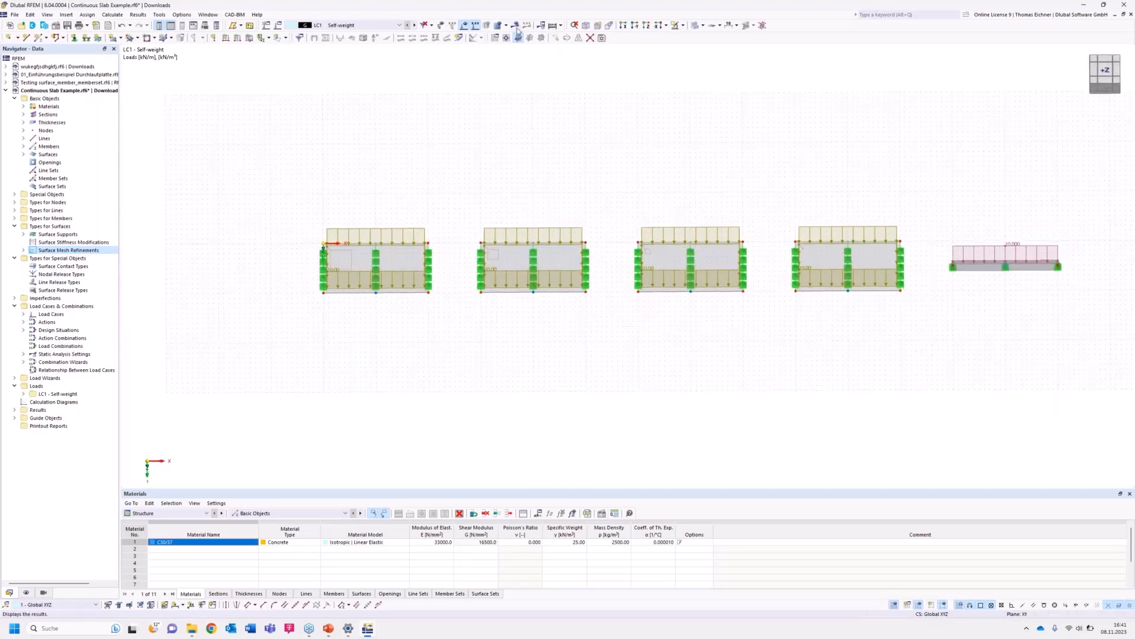
{"action": "left_click", "coordinate": [647, 26]}
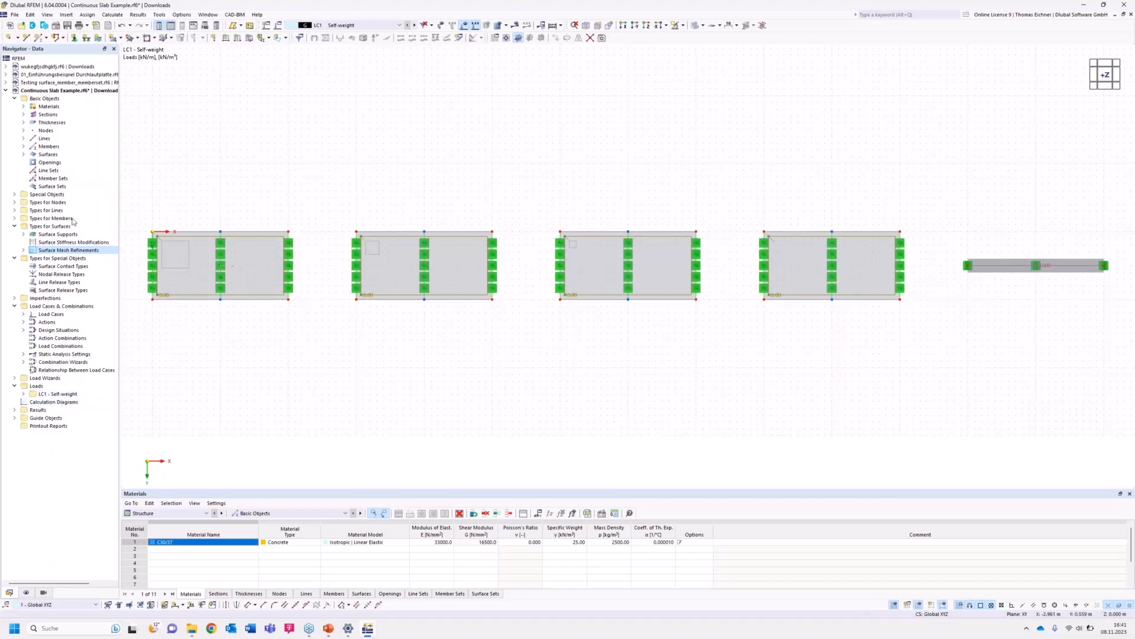
Create a result section along Y = 2.5 m from X = 0 to X = 55 m across the slabs.
{"action": "left_click", "coordinate": [15, 195]}
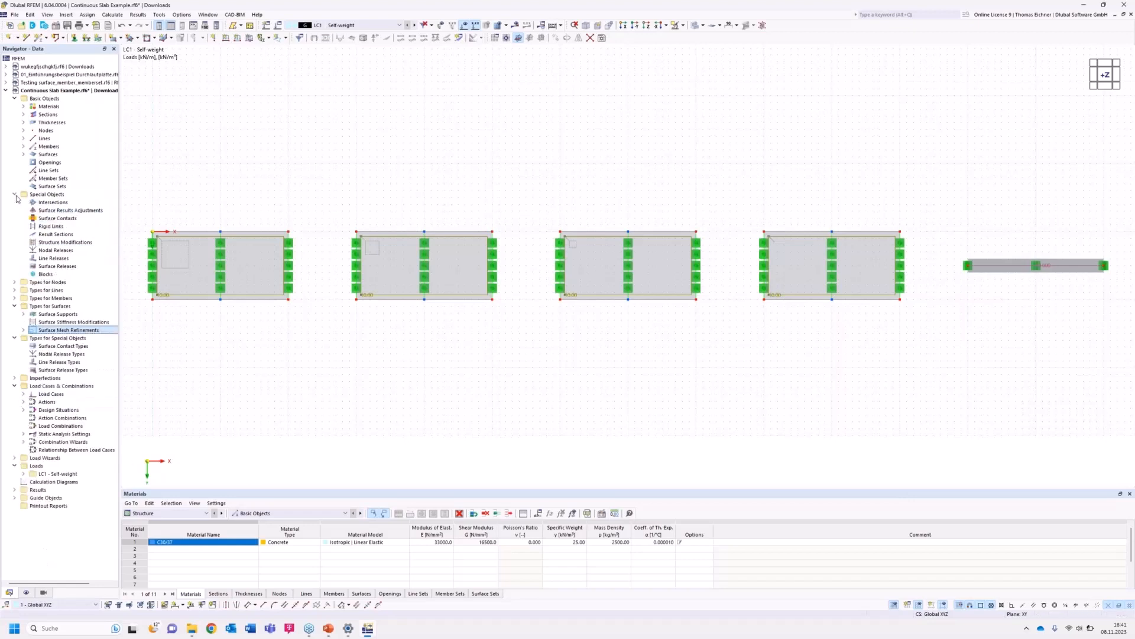
{"action": "left_click", "coordinate": [46, 235]}
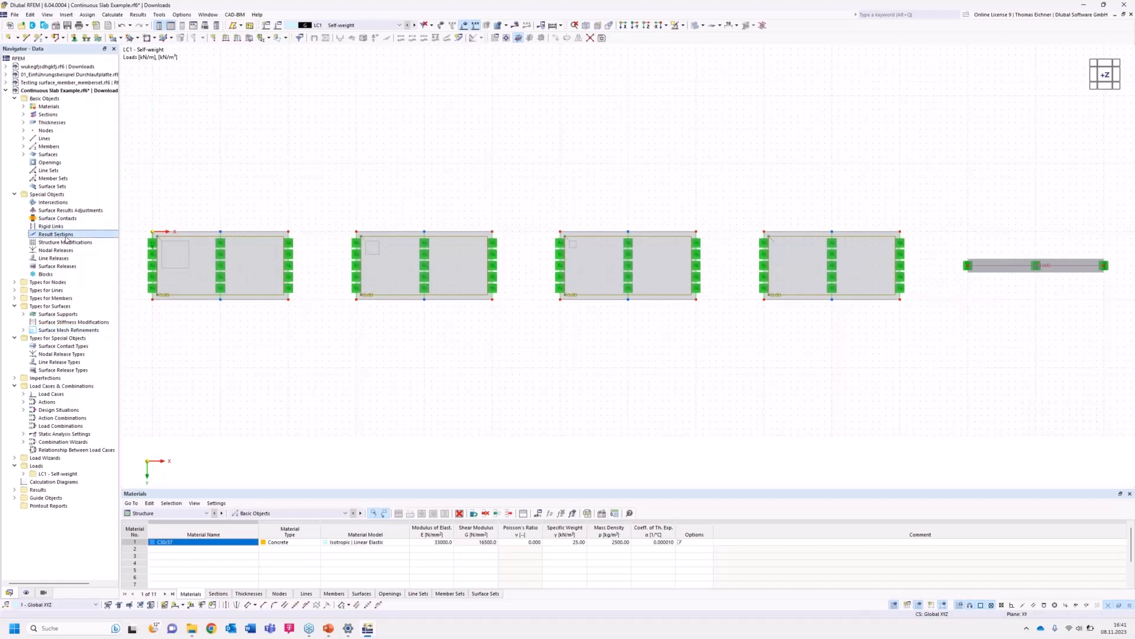
{"action": "double_click", "coordinate": [66, 235]}
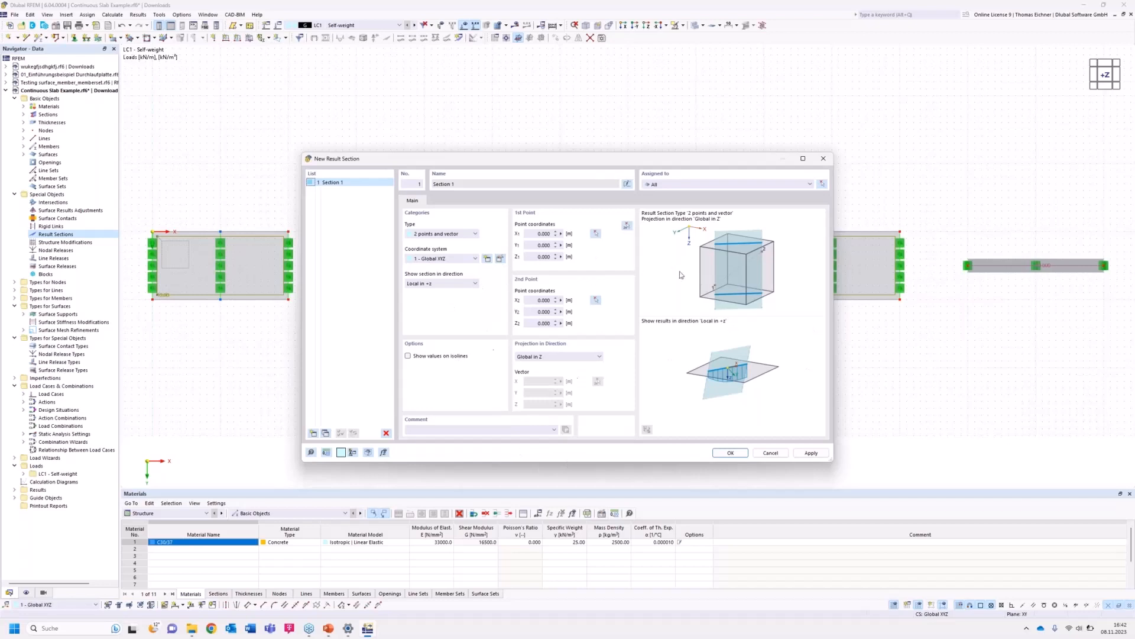
{"action": "left_click", "coordinate": [627, 228]}
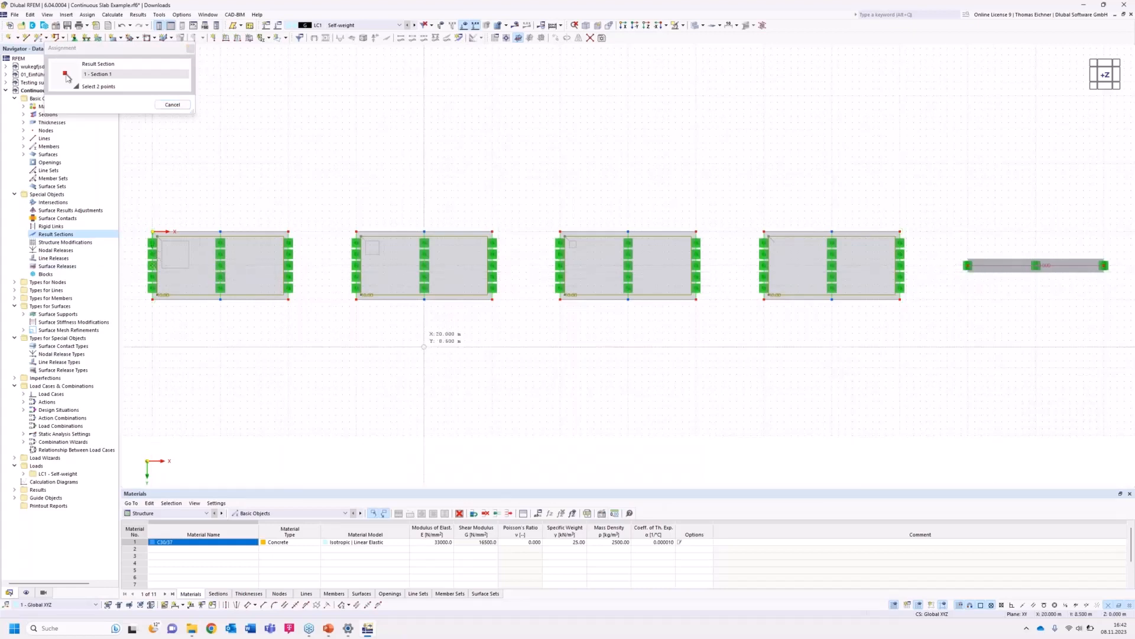
{"action": "left_click", "coordinate": [900, 266]}
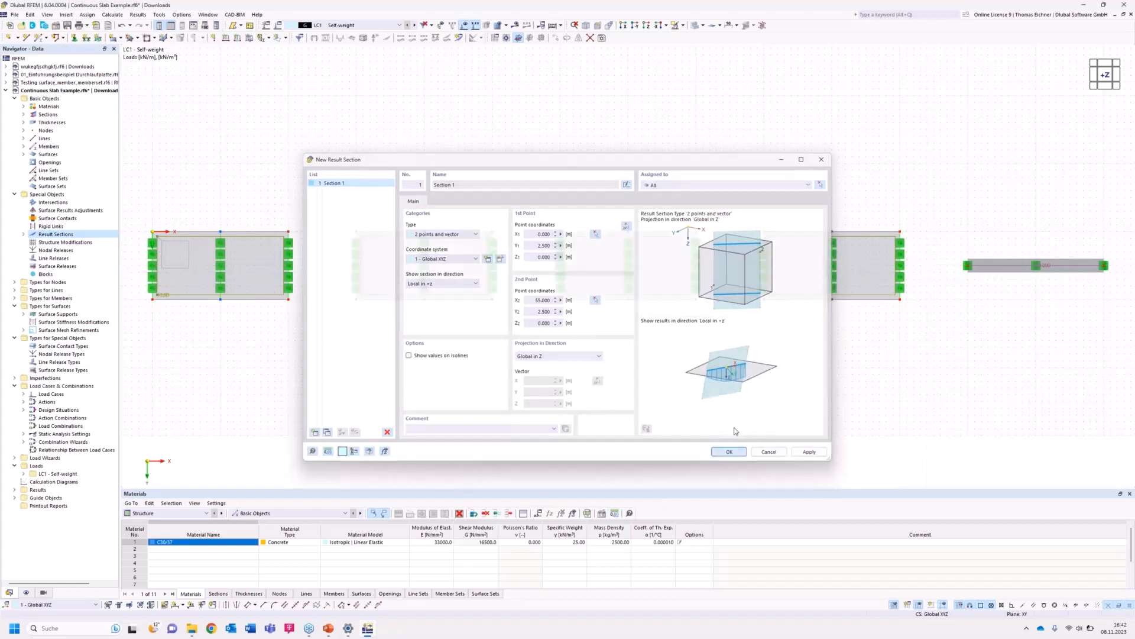
{"action": "left_click", "coordinate": [732, 453]}
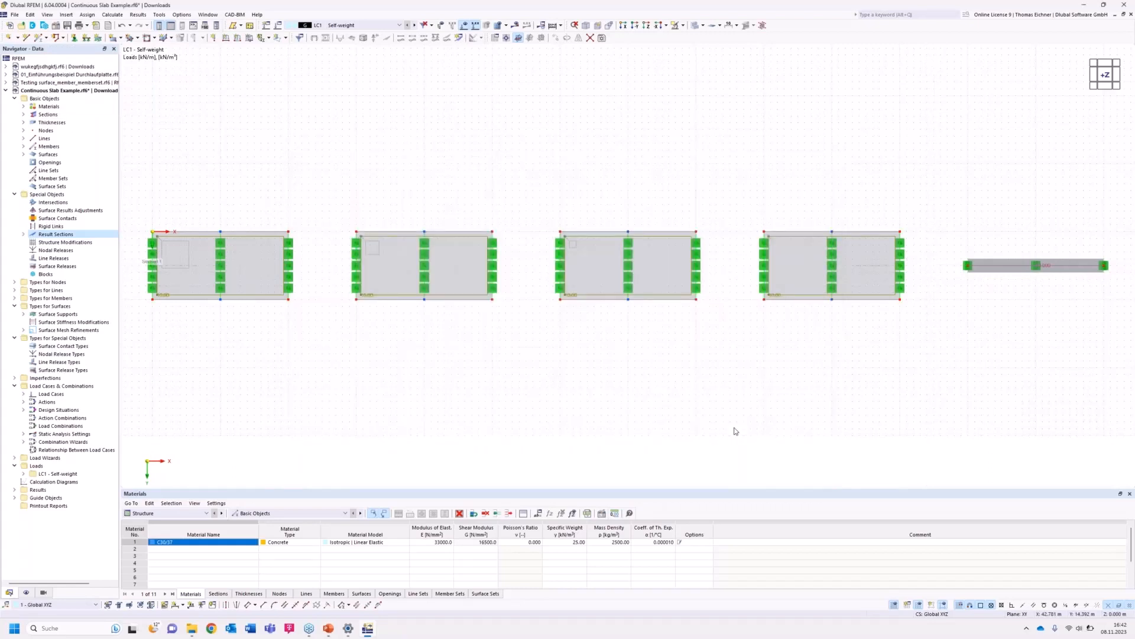
Deactivate self-weight in load case LC1 and calculate the model.
{"action": "middle_click_drag", "start_coordinate": [592, 337], "coordinate": [606, 260], "text": "ctrl"}
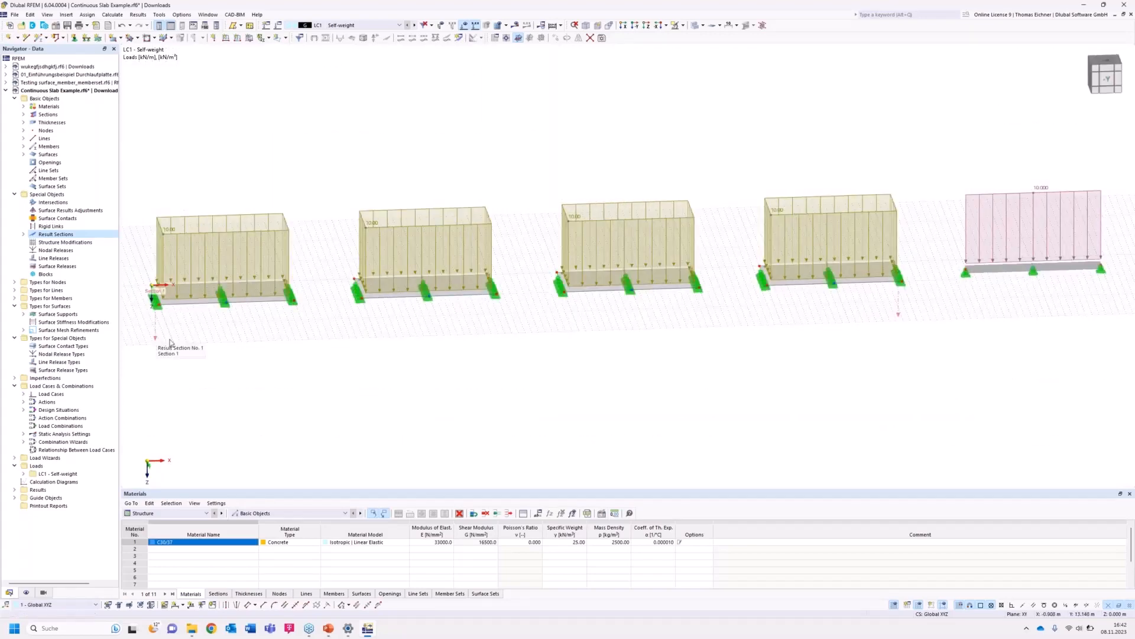
{"action": "left_click", "coordinate": [277, 26]}
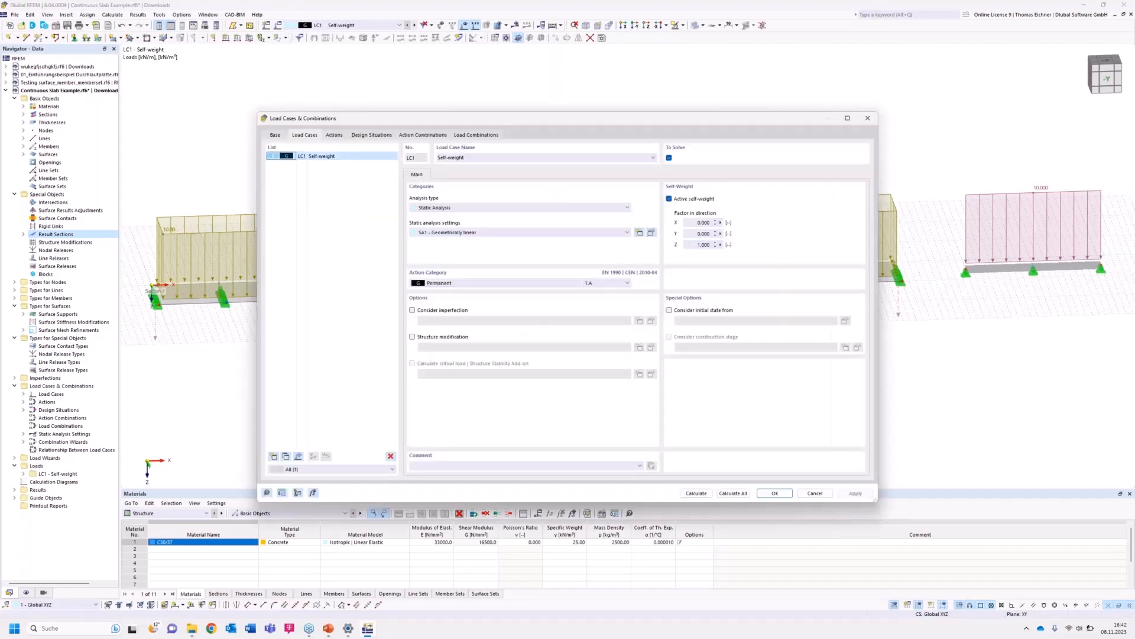
{"action": "left_click_drag", "start_coordinate": [383, 122], "coordinate": [378, 154]}
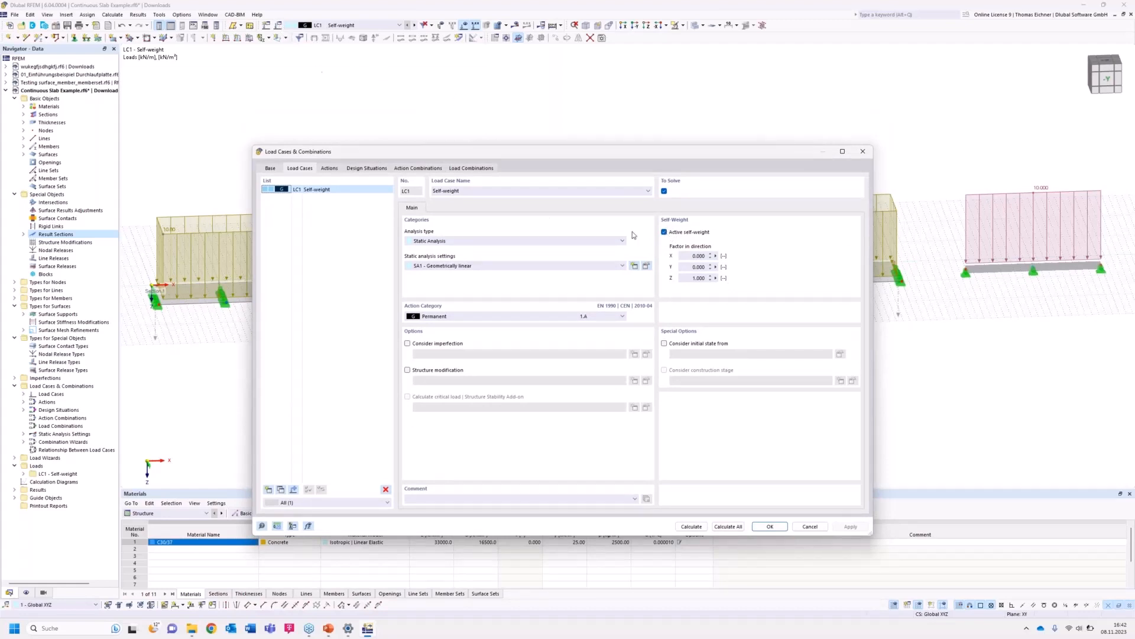
{"action": "left_click", "coordinate": [664, 232]}
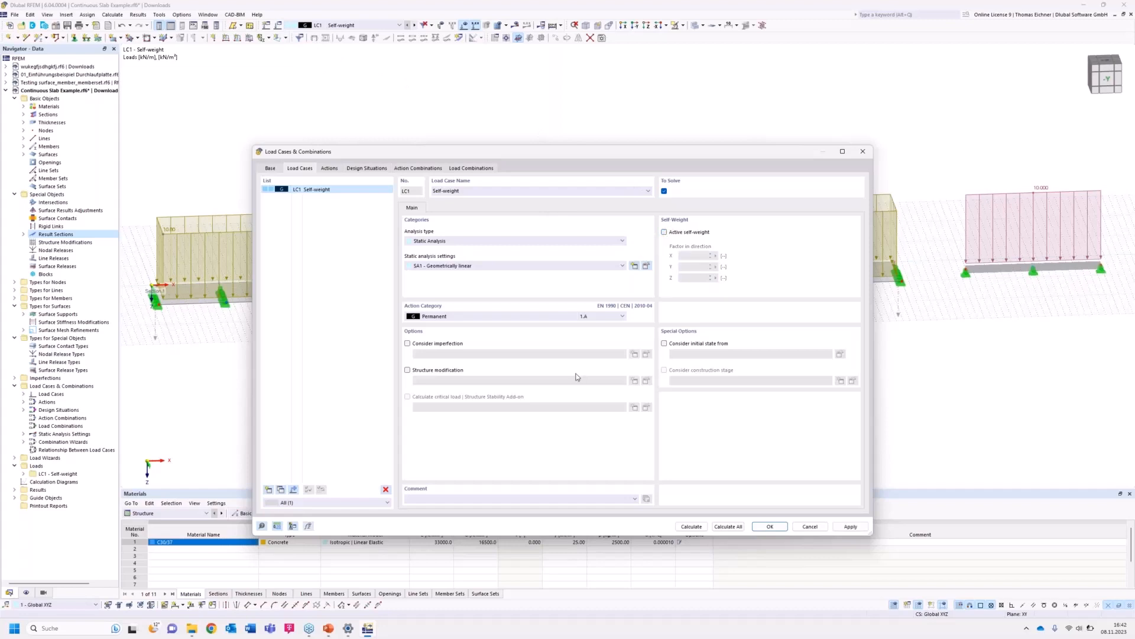
{"action": "left_click", "coordinate": [698, 528]}
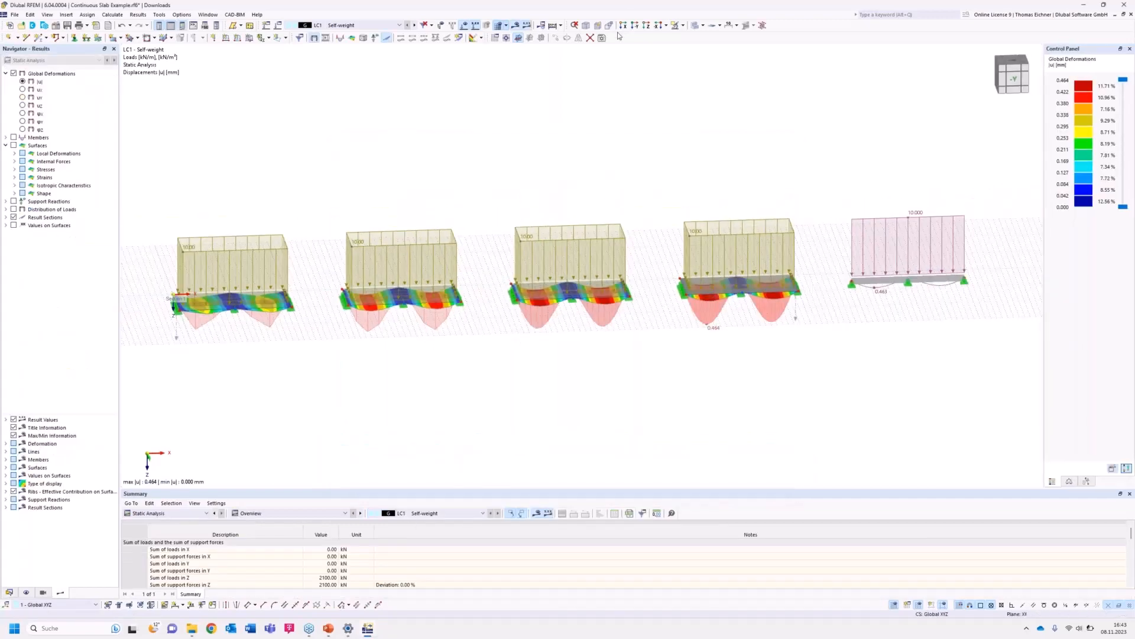
Switch the result section display to show local extremes of the deformation diagrams.
{"action": "scroll", "coordinate": [645, 106], "scroll_direction": "down", "scroll_amount": 2}
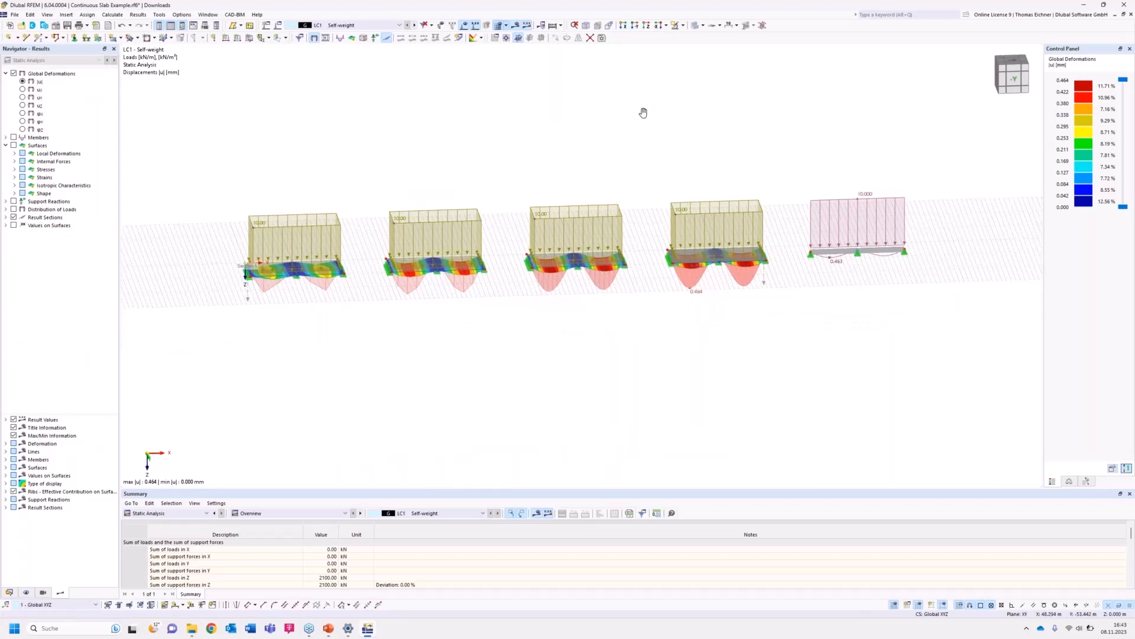
{"action": "middle_click_drag", "start_coordinate": [643, 113], "coordinate": [642, 134]}
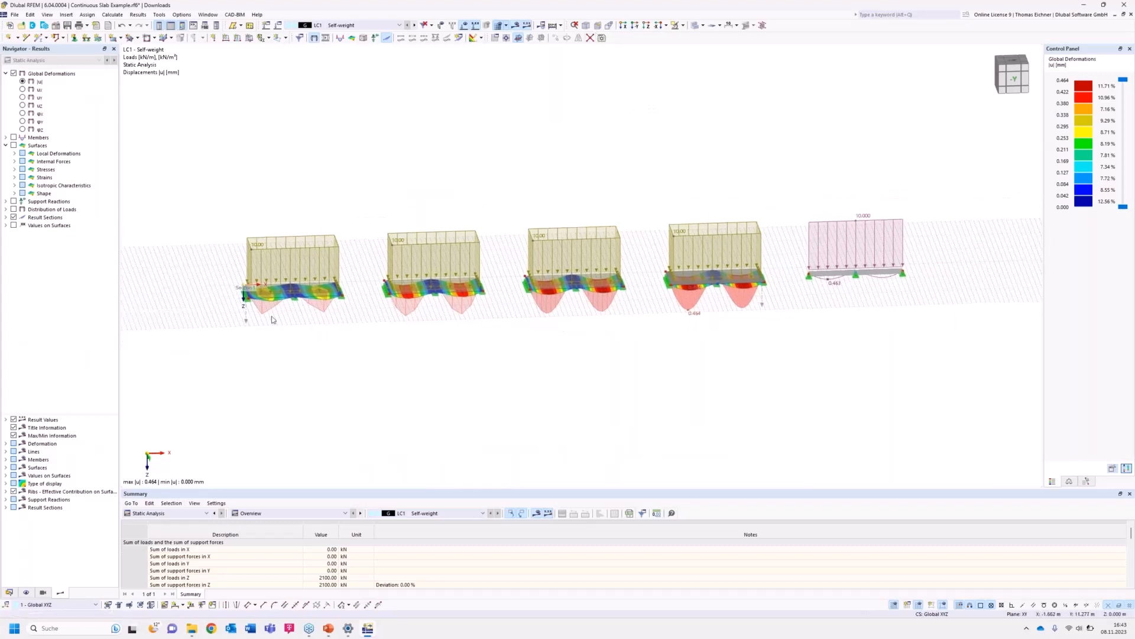
{"action": "left_click", "coordinate": [635, 26]}
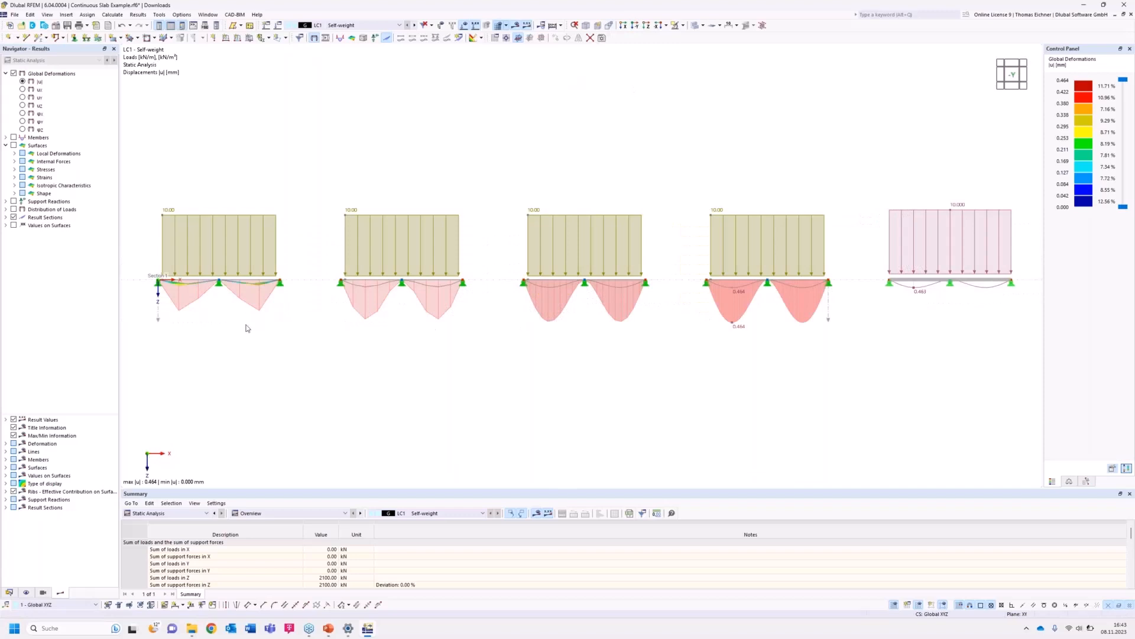
{"action": "scroll", "coordinate": [248, 328], "scroll_direction": "up", "scroll_amount": 1}
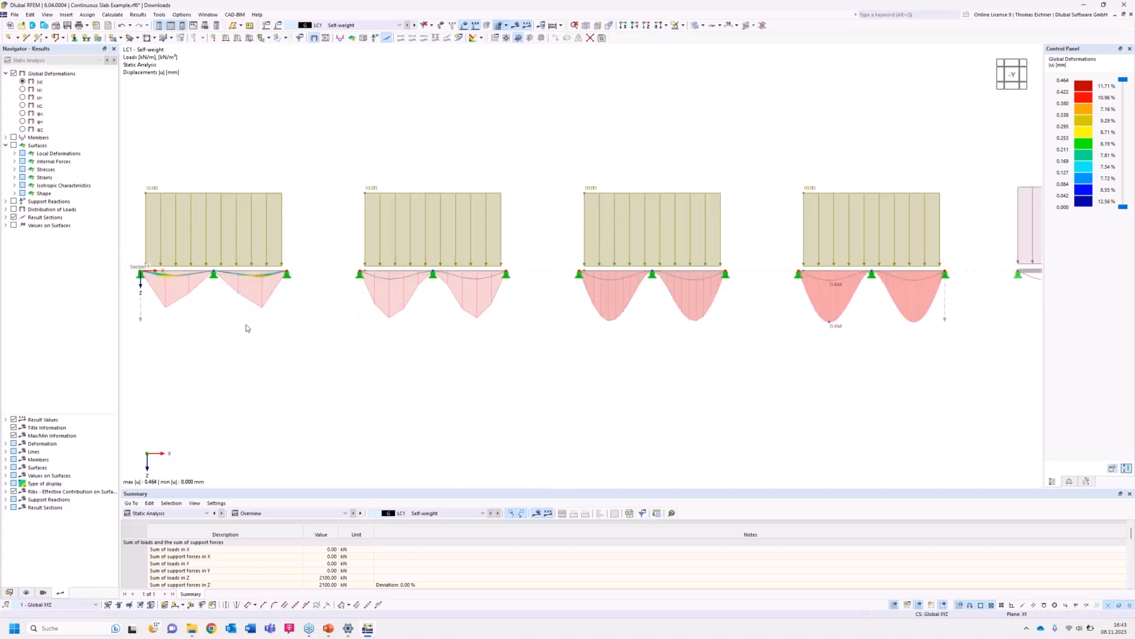
{"action": "left_click", "coordinate": [43, 591]}
{"action": "left_click", "coordinate": [60, 594]}
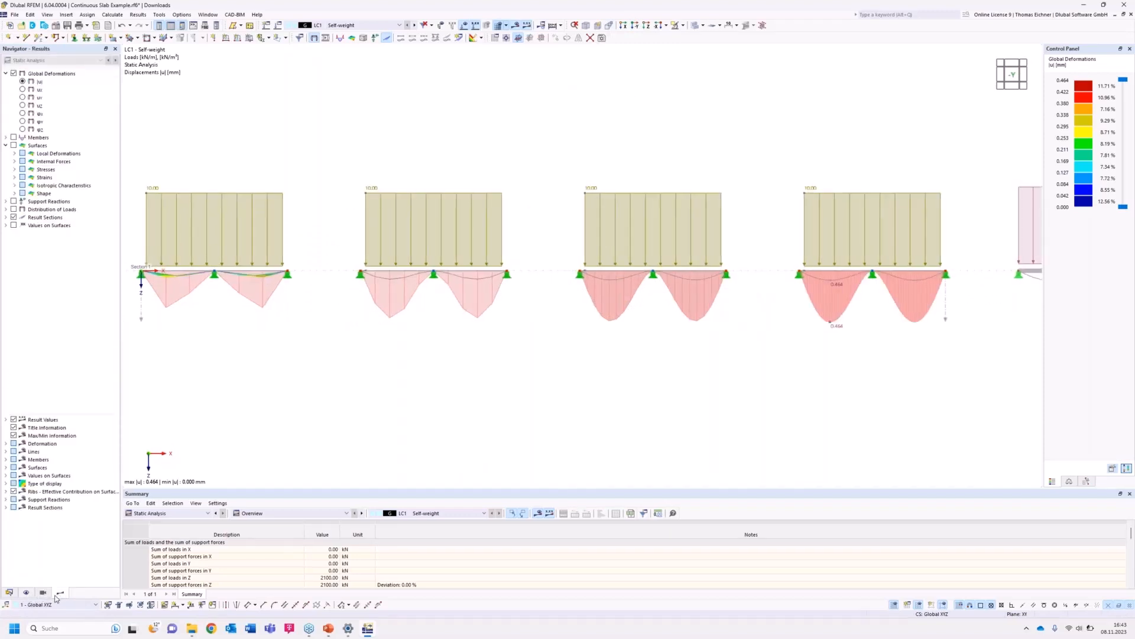
{"action": "left_click", "coordinate": [14, 491]}
{"action": "left_click", "coordinate": [6, 475]}
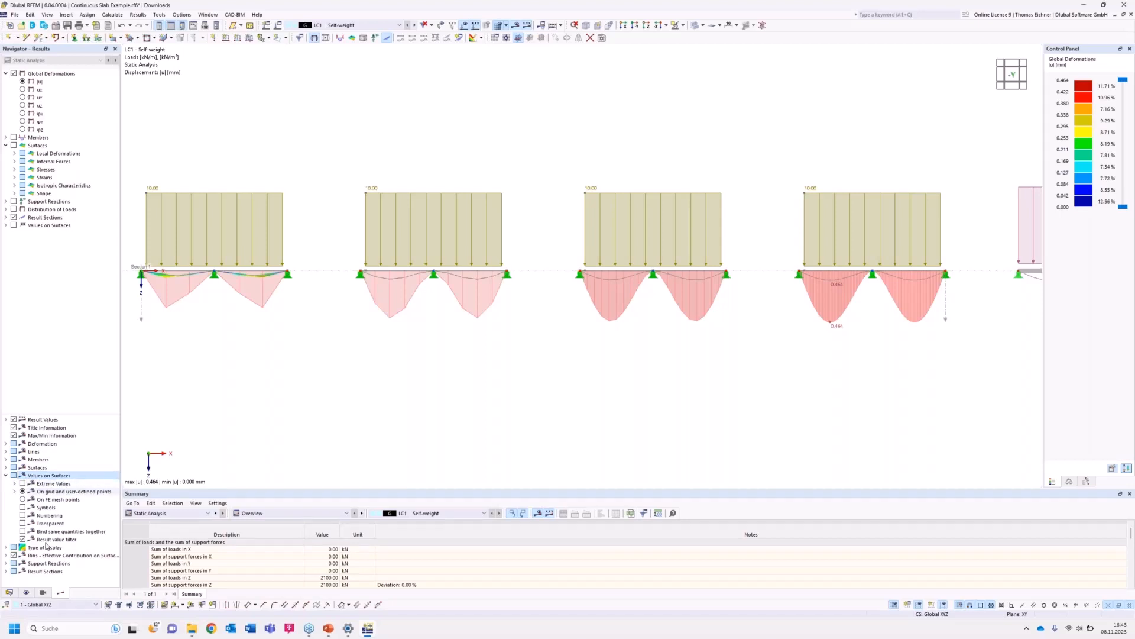
{"action": "left_click", "coordinate": [6, 571]}
{"action": "scroll", "coordinate": [48, 550], "scroll_direction": "down", "scroll_amount": 2}
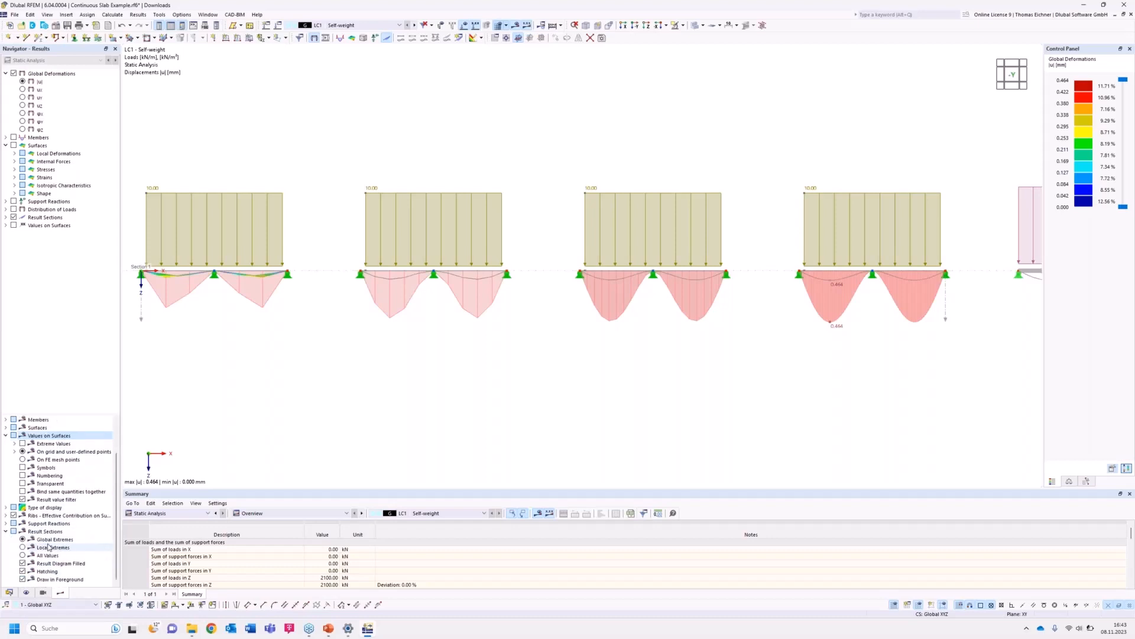
{"action": "left_click", "coordinate": [45, 531]}
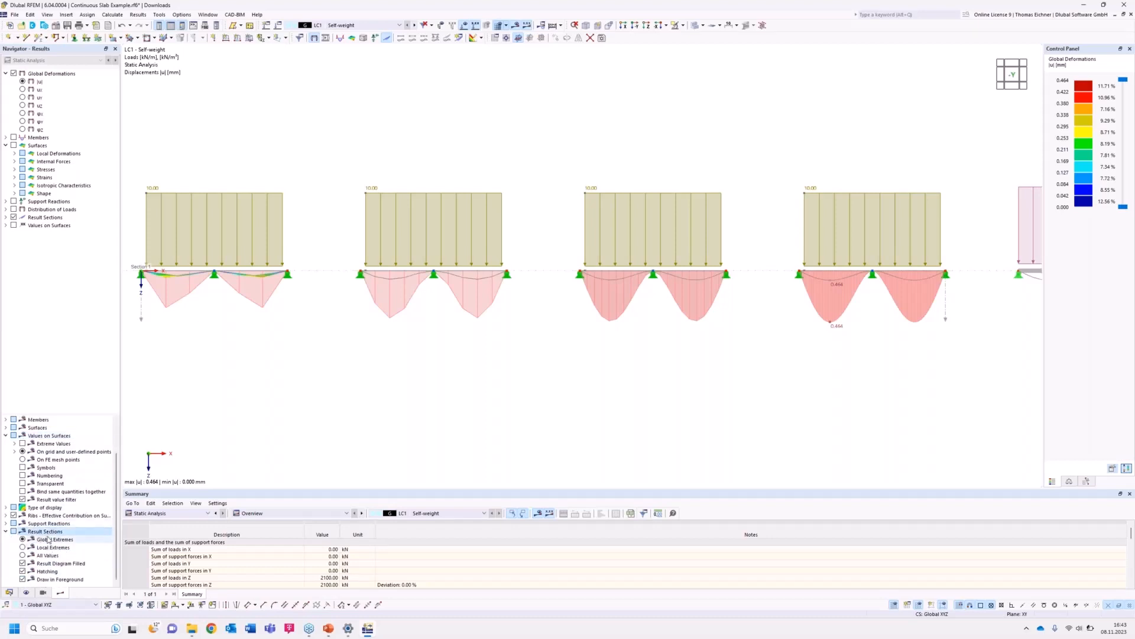
{"action": "left_click", "coordinate": [22, 548]}
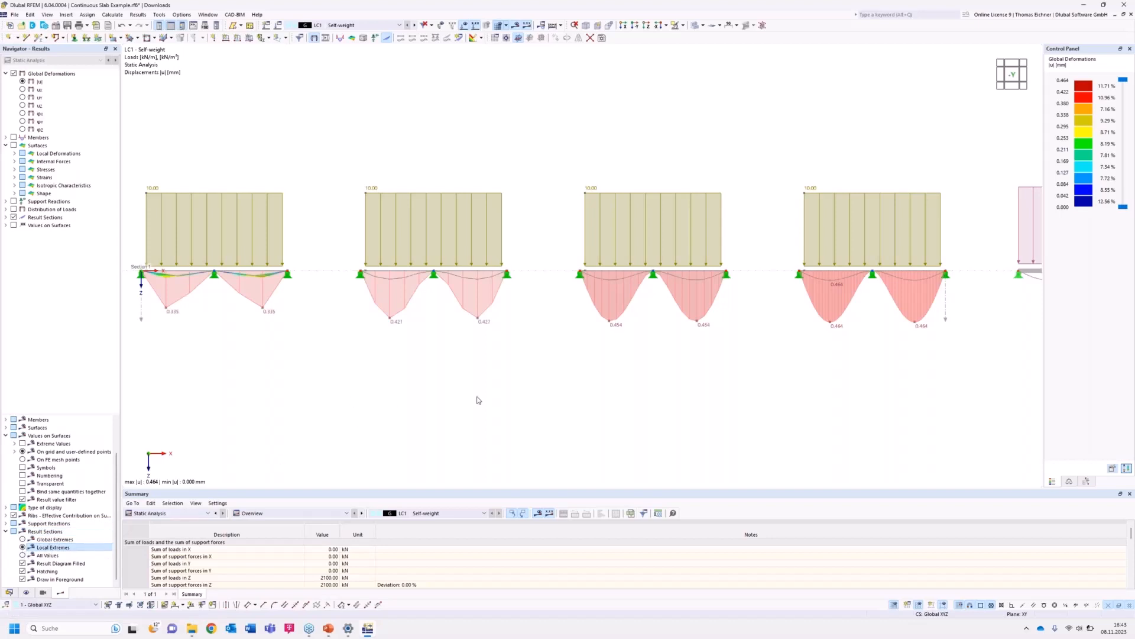
{"action": "scroll", "coordinate": [489, 393], "scroll_direction": "down", "scroll_amount": 4}
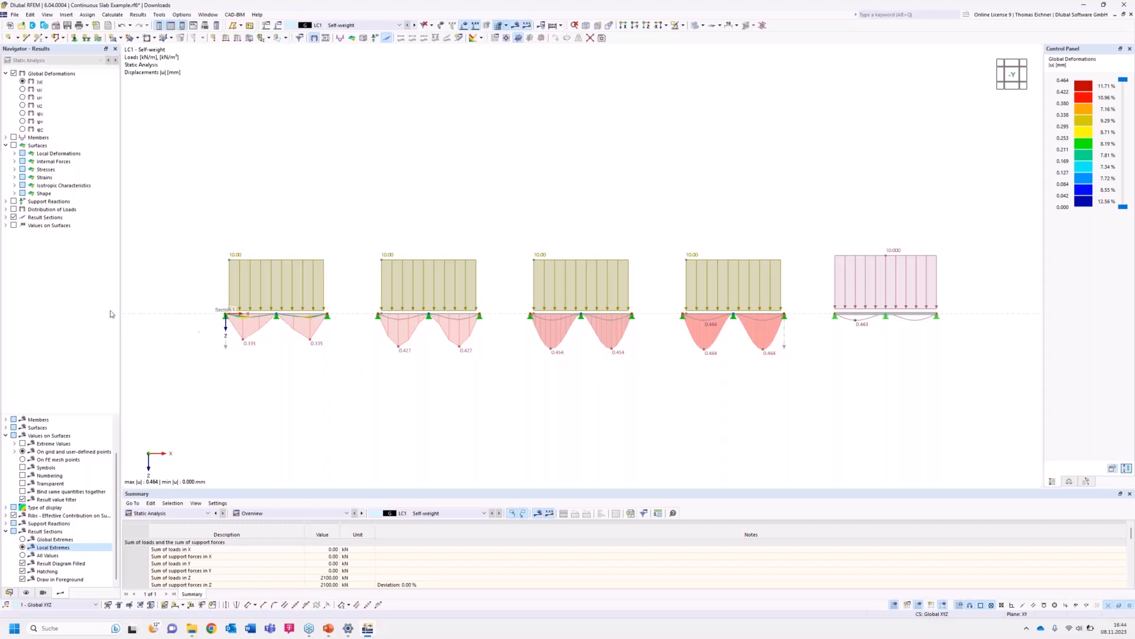
Display the members' internal force My moment diagram in the results navigator.
{"action": "left_click", "coordinate": [14, 162]}
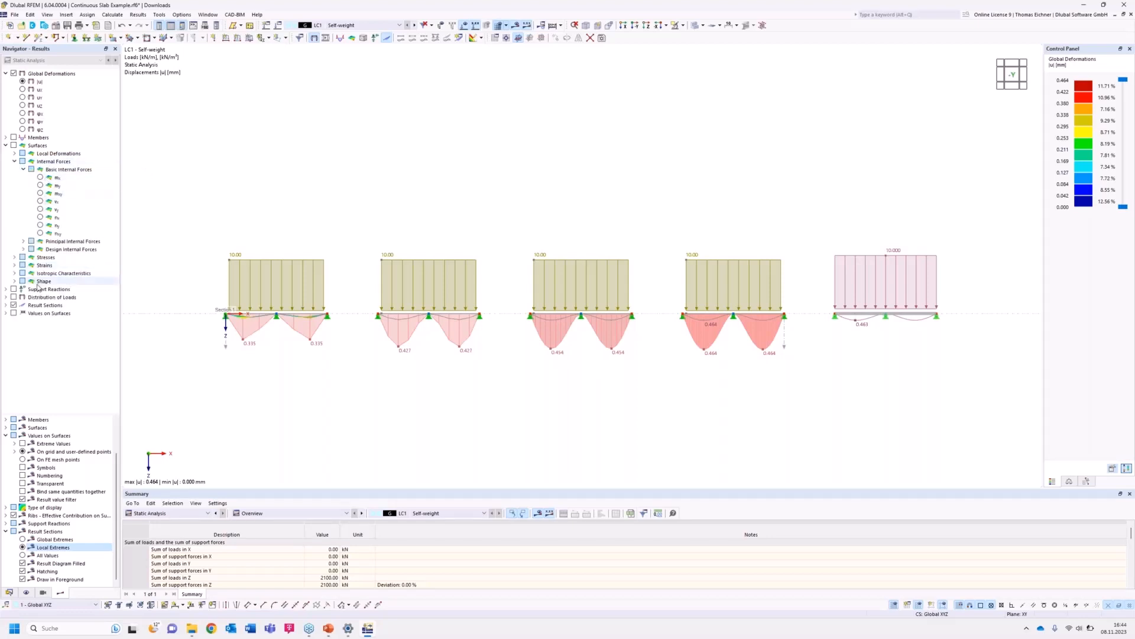
{"action": "left_click", "coordinate": [5, 138]}
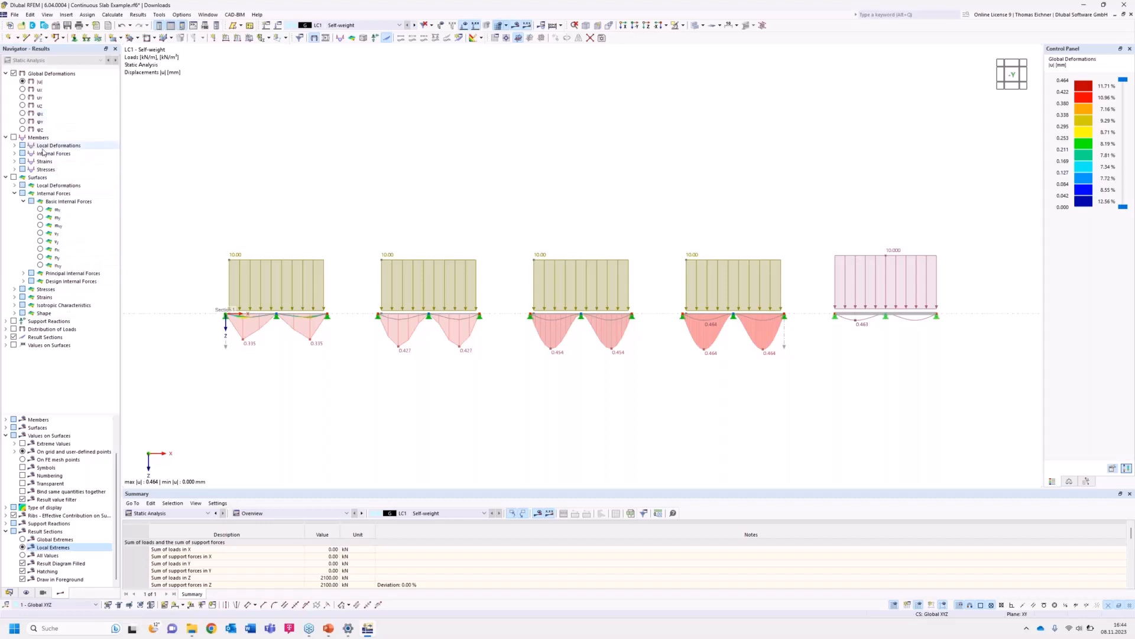
{"action": "left_click", "coordinate": [14, 155]}
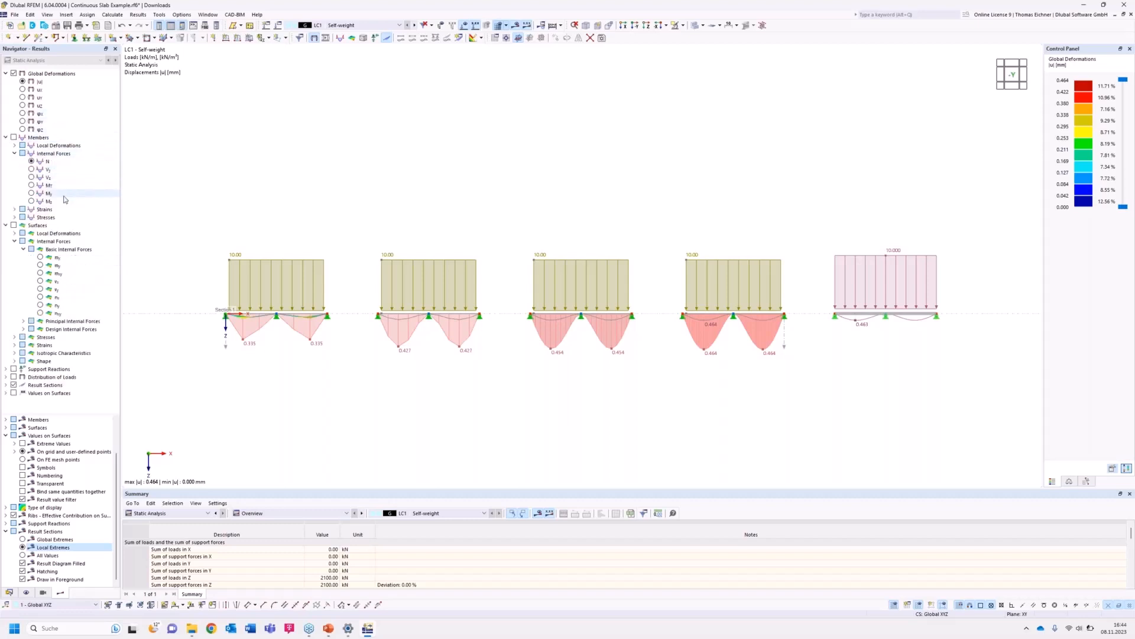
{"action": "left_click", "coordinate": [32, 195]}
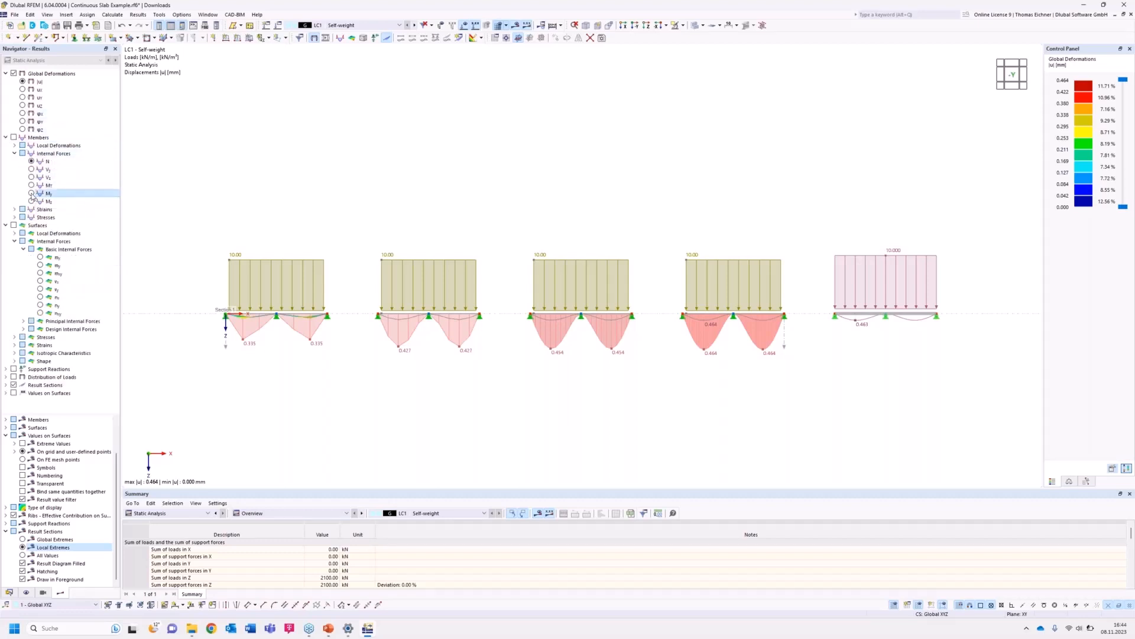
{"action": "left_click", "coordinate": [31, 194]}
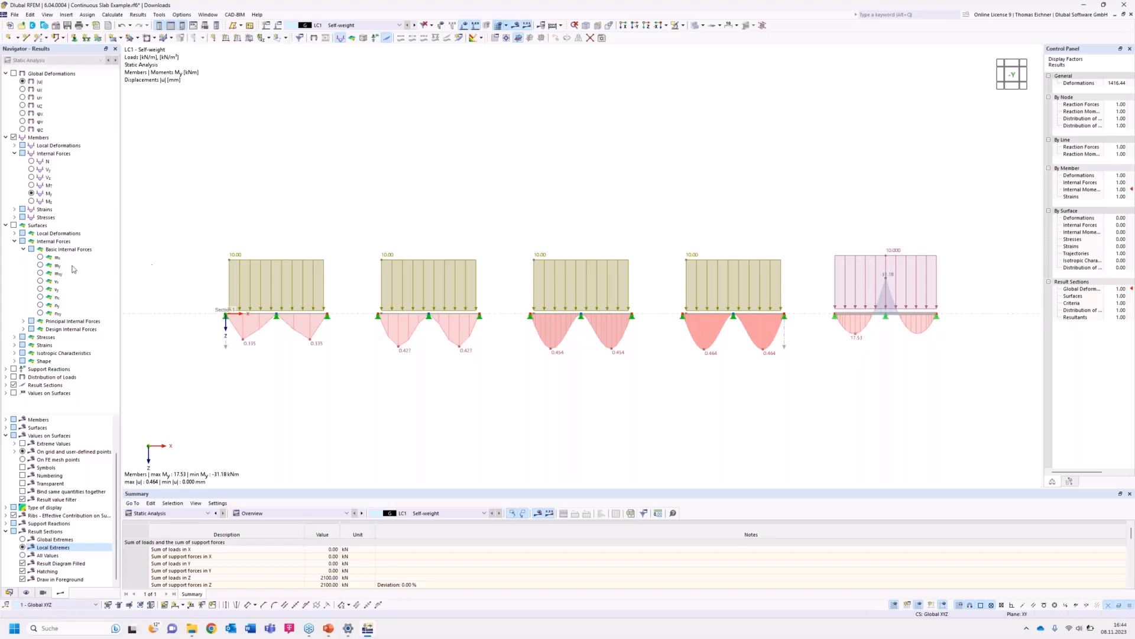
Display the surfaces' basic internal force mx moments and hide the load graphics.
{"action": "left_click", "coordinate": [40, 266]}
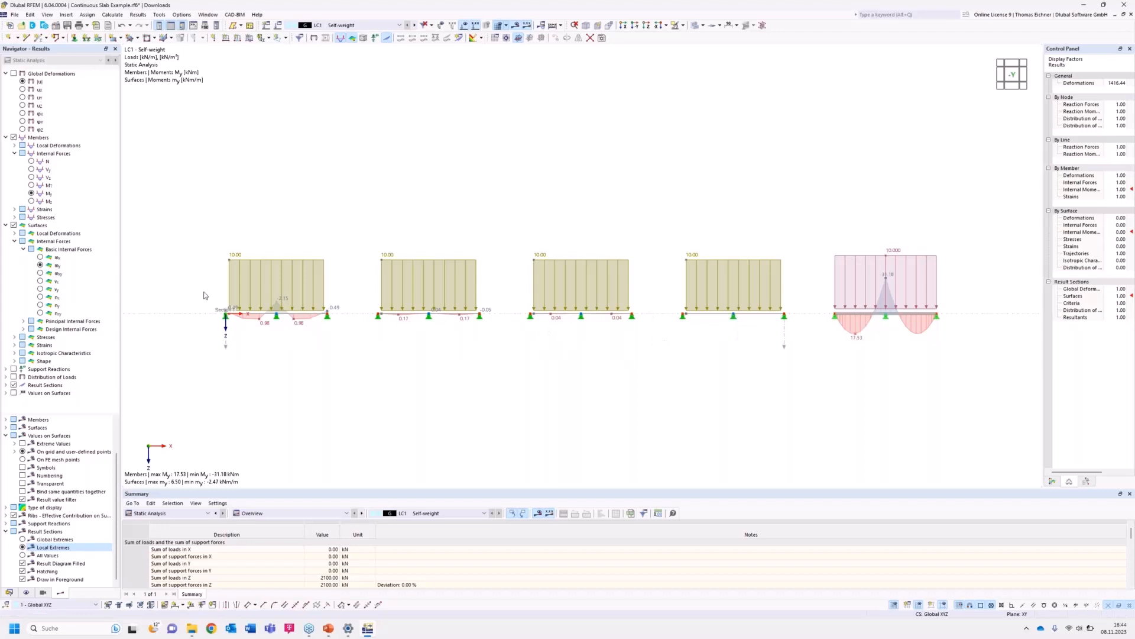
{"action": "left_click", "coordinate": [41, 259]}
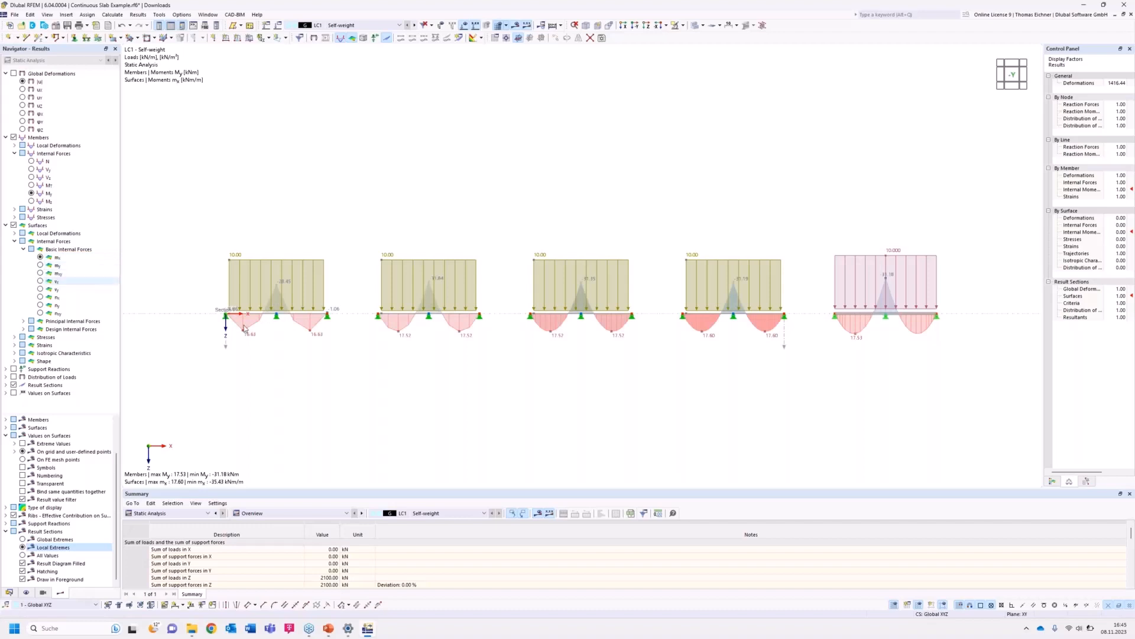
{"action": "middle_click_drag", "start_coordinate": [410, 211], "coordinate": [412, 255], "text": "ctrl"}
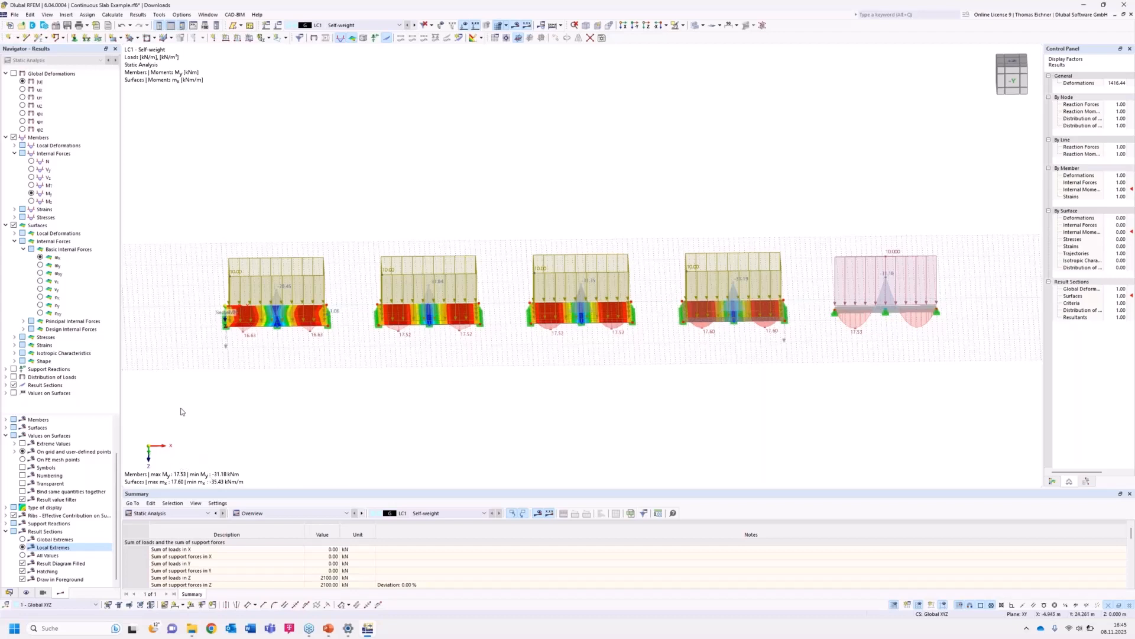
{"action": "left_click", "coordinate": [635, 26]}
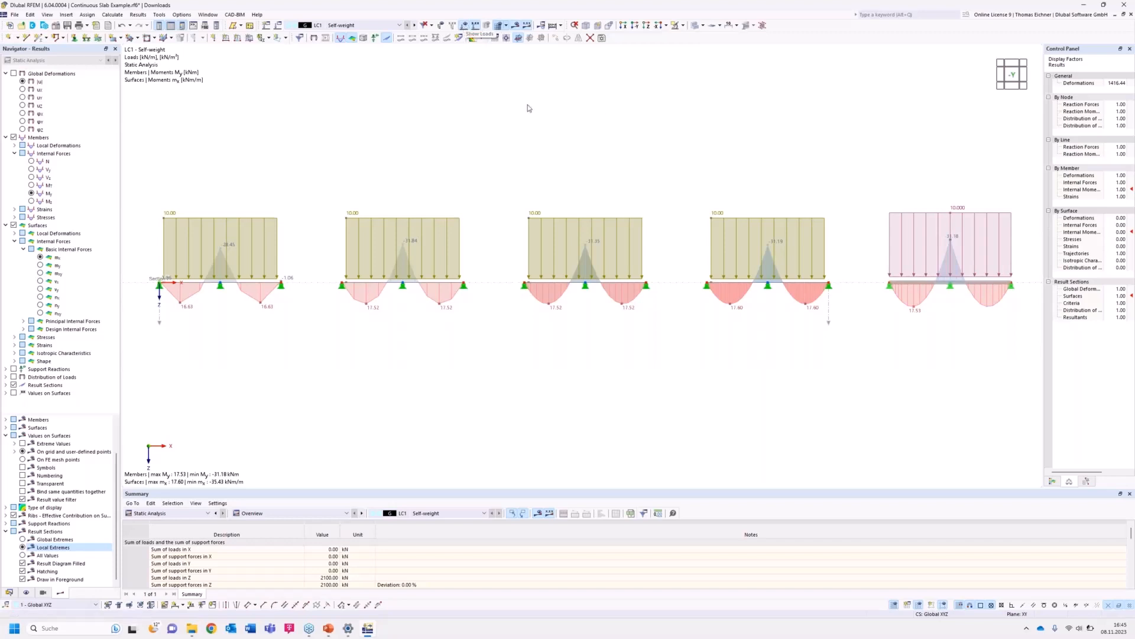
{"action": "left_click", "coordinate": [465, 26]}
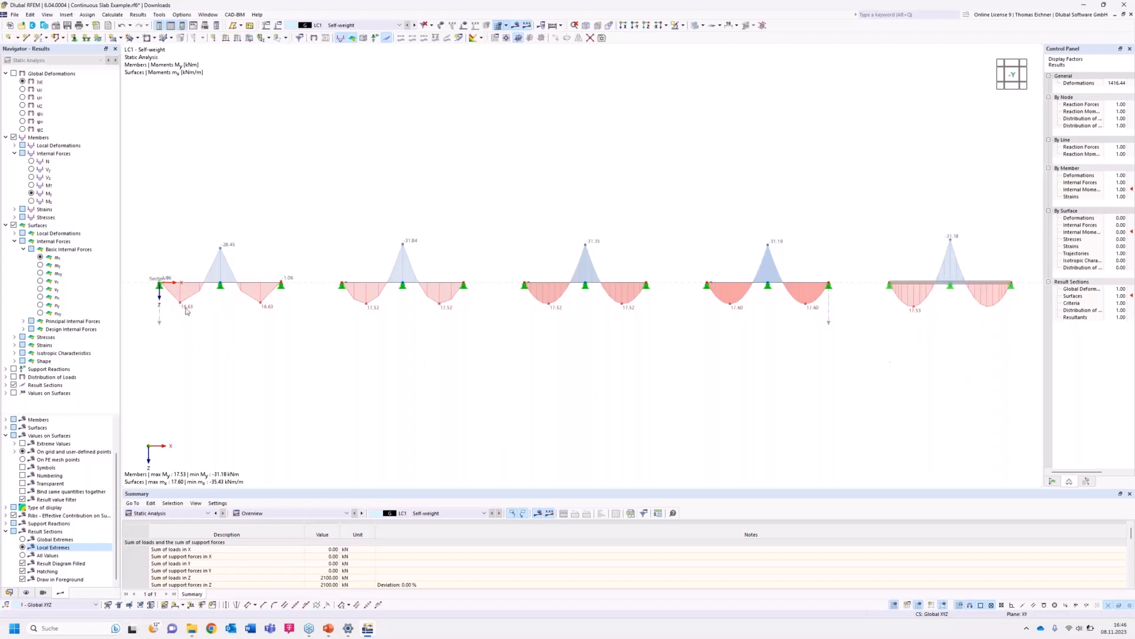
Open the result diagrams of Result Section No. 1 to review deformations and moments along the slabs.
{"action": "right_click", "coordinate": [158, 322]}
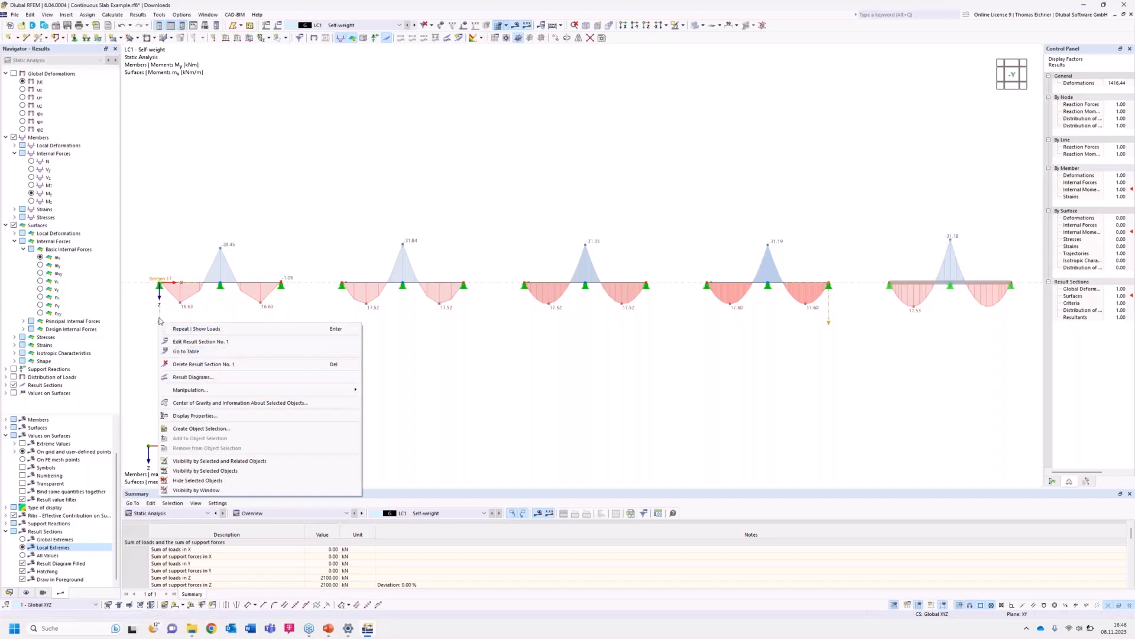
{"action": "left_click", "coordinate": [192, 377]}
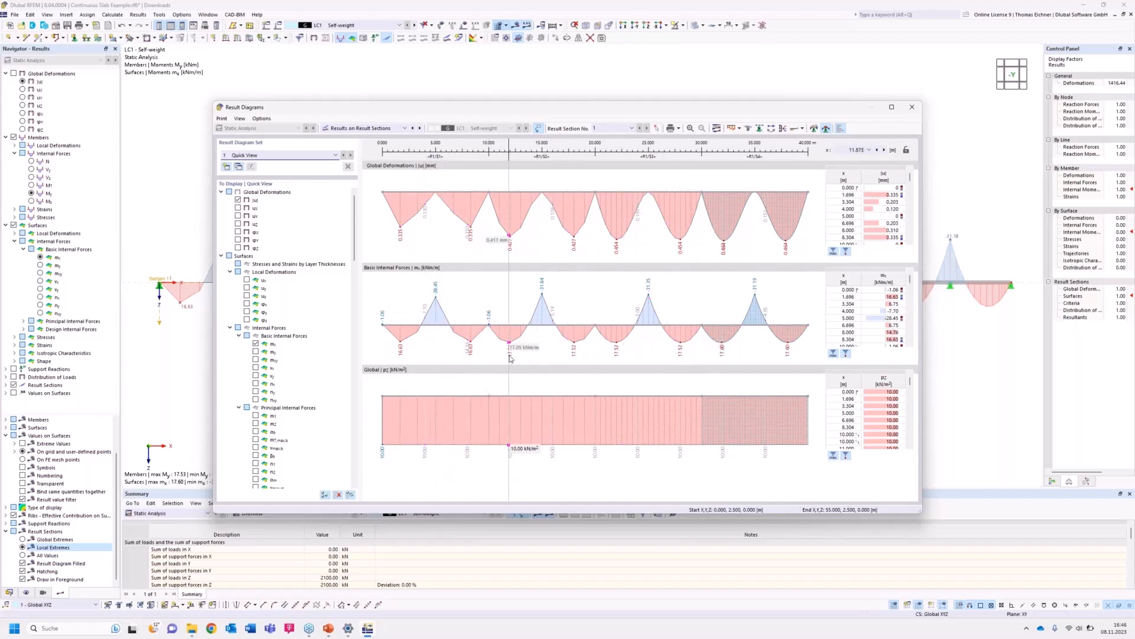
{"action": "left_click", "coordinate": [913, 110]}
Examine the slabs' FE meshes in top view with results hidden, then show the results again.
{"action": "middle_click_drag", "start_coordinate": [507, 188], "coordinate": [502, 319], "text": "ctrl"}
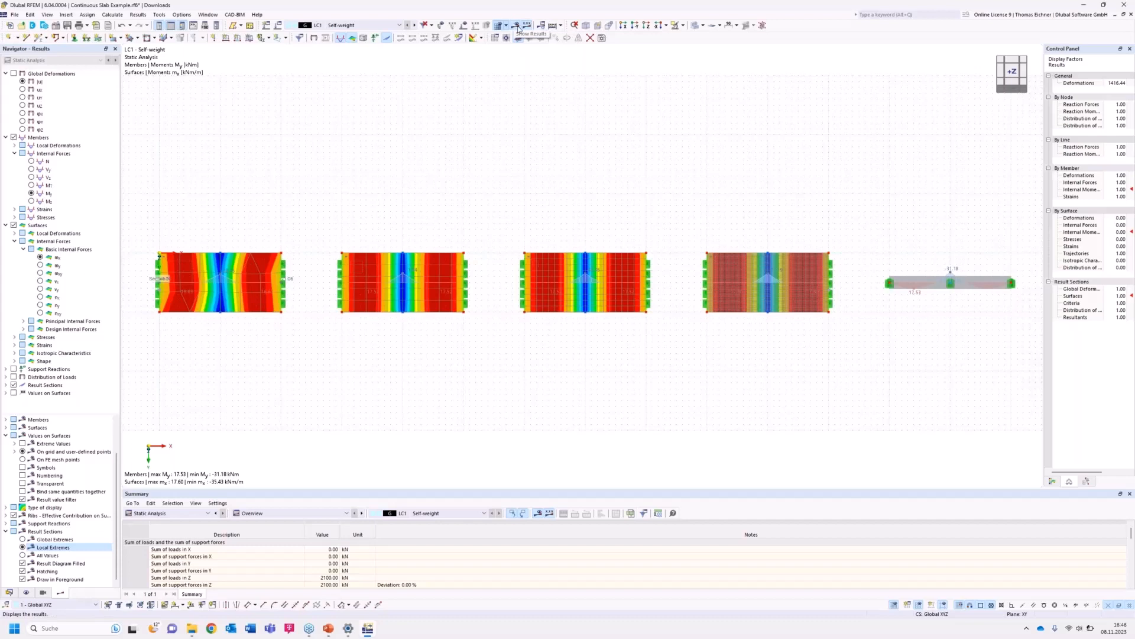
{"action": "left_click", "coordinate": [516, 26]}
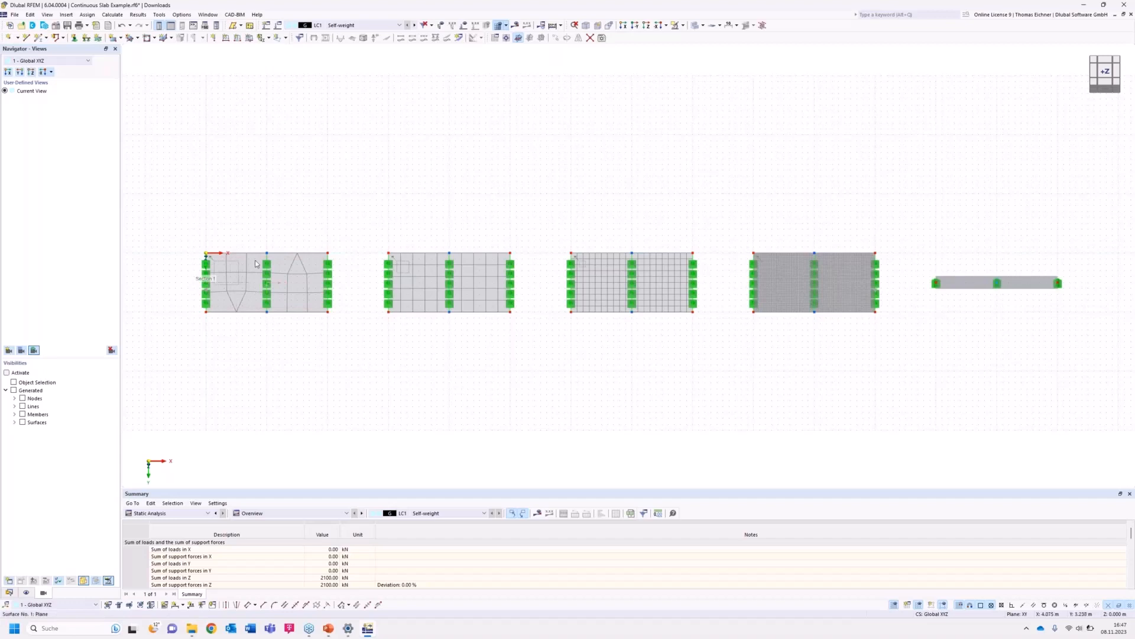
{"action": "left_click", "coordinate": [267, 287]}
{"action": "middle_click_drag", "start_coordinate": [476, 372], "coordinate": [473, 231], "text": "ctrl"}
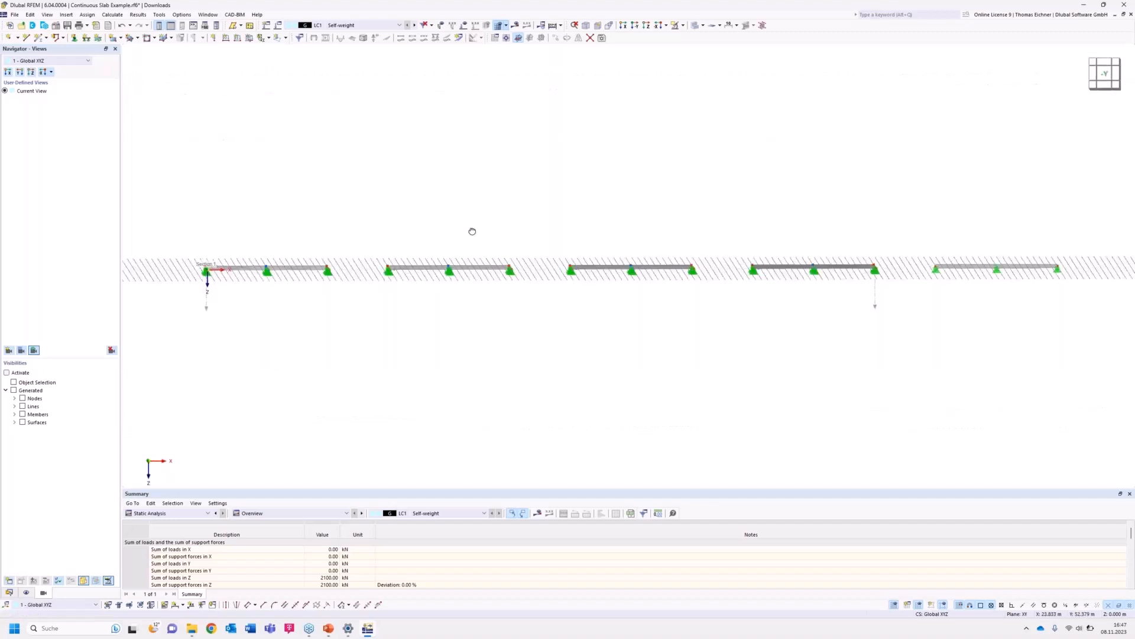
{"action": "left_click", "coordinate": [516, 26]}
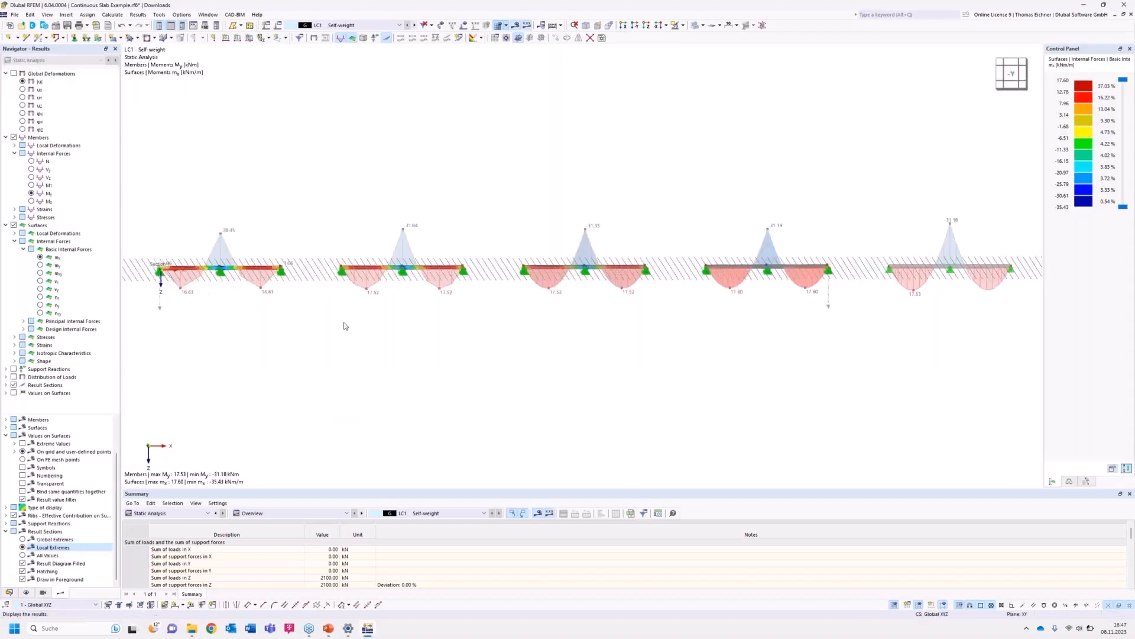
Switch the results display back to the global deformations u.
{"action": "mouse_move", "coordinate": [347, 330]}
{"action": "middle_mouse_down", "text": "ctrl"}
{"action": "mouse_move", "coordinate": [381, 328]}
{"action": "mouse_move", "coordinate": [353, 330]}
{"action": "middle_mouse_up", "text": "ctrl"}
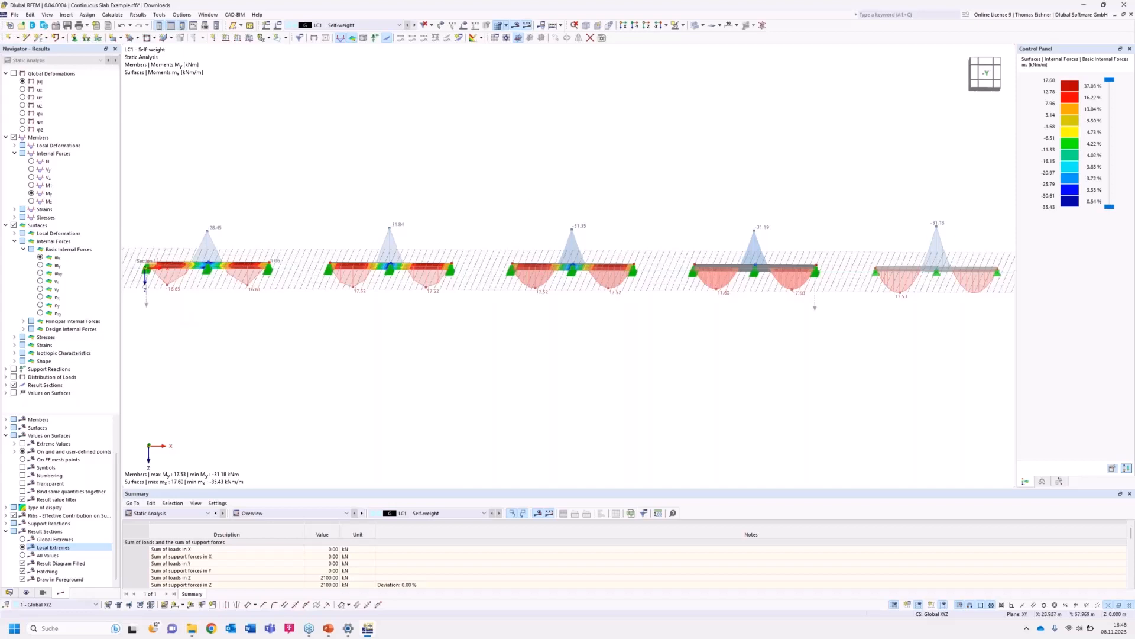
{"action": "middle_click_drag", "start_coordinate": [530, 228], "coordinate": [532, 204], "text": "ctrl"}
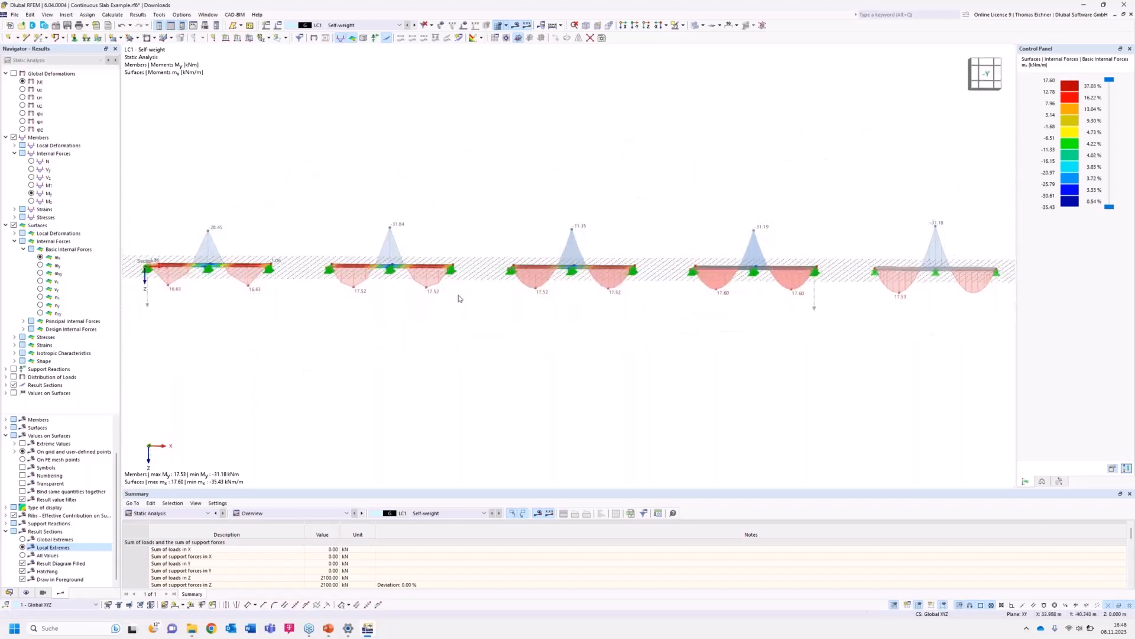
{"action": "middle_click_drag", "start_coordinate": [562, 339], "coordinate": [551, 340]}
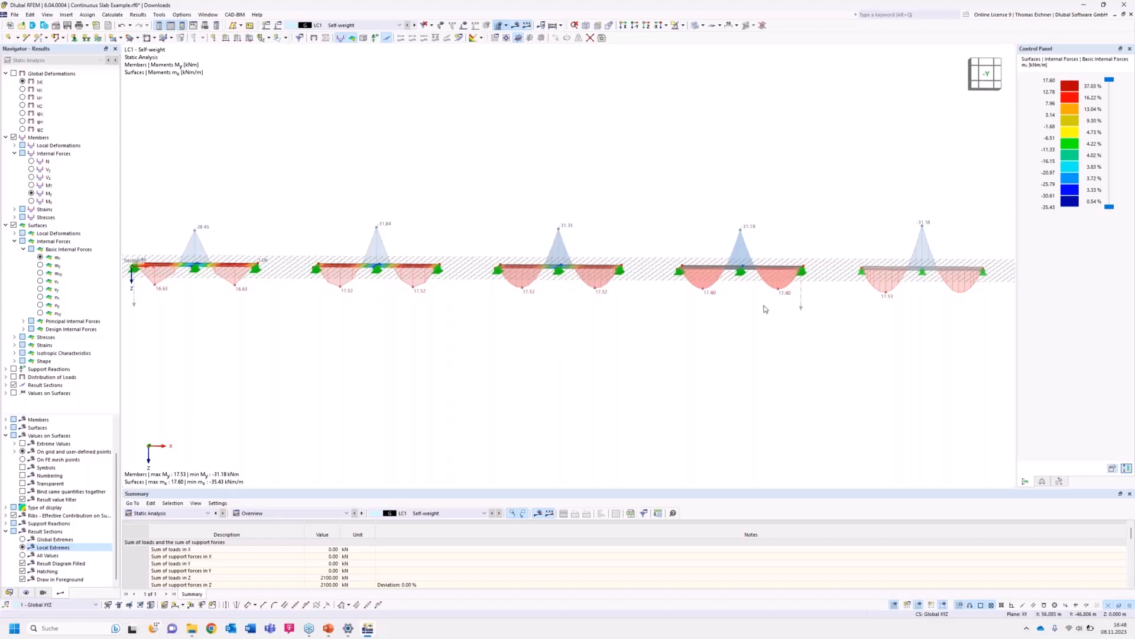
{"action": "scroll", "coordinate": [739, 278], "scroll_direction": "down", "scroll_amount": 1}
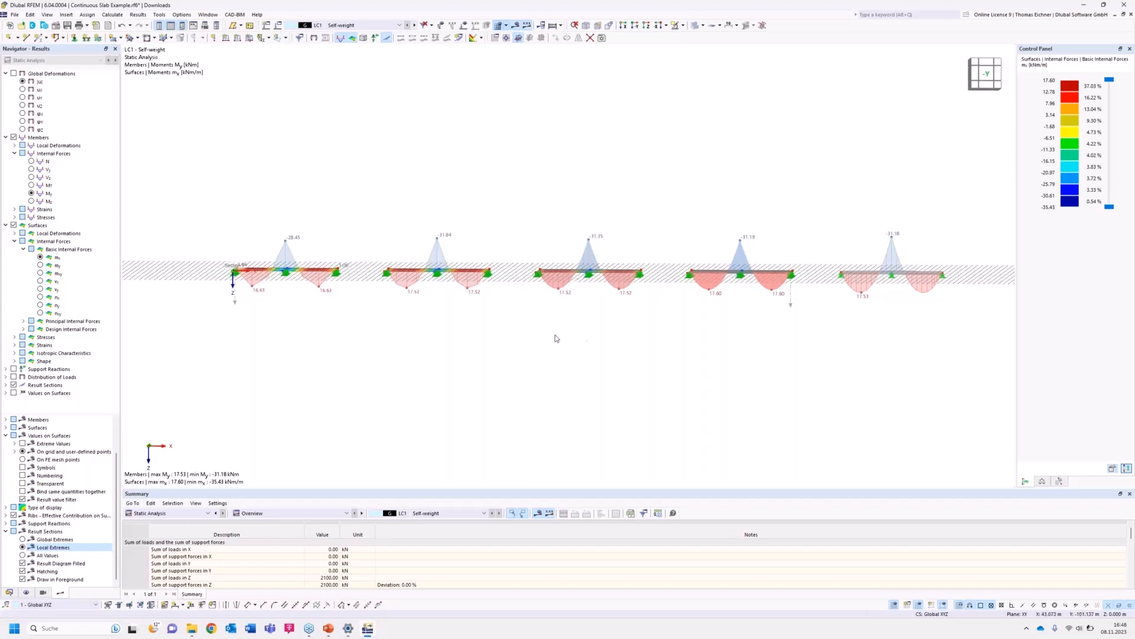
{"action": "middle_click_drag", "start_coordinate": [549, 327], "coordinate": [547, 337]}
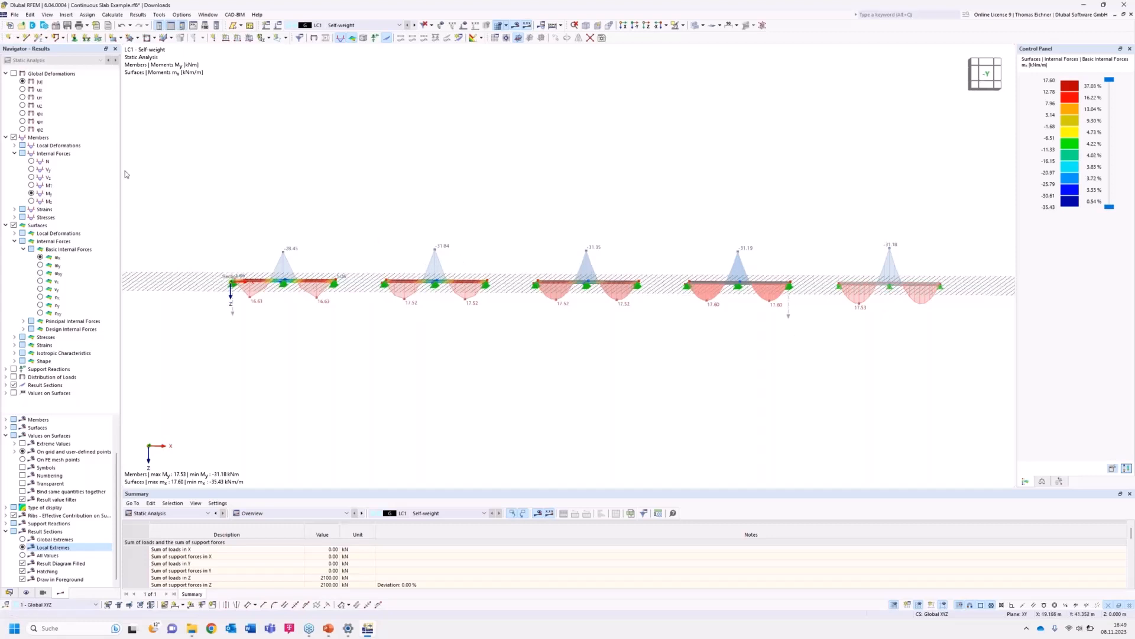
{"action": "left_click", "coordinate": [23, 82]}
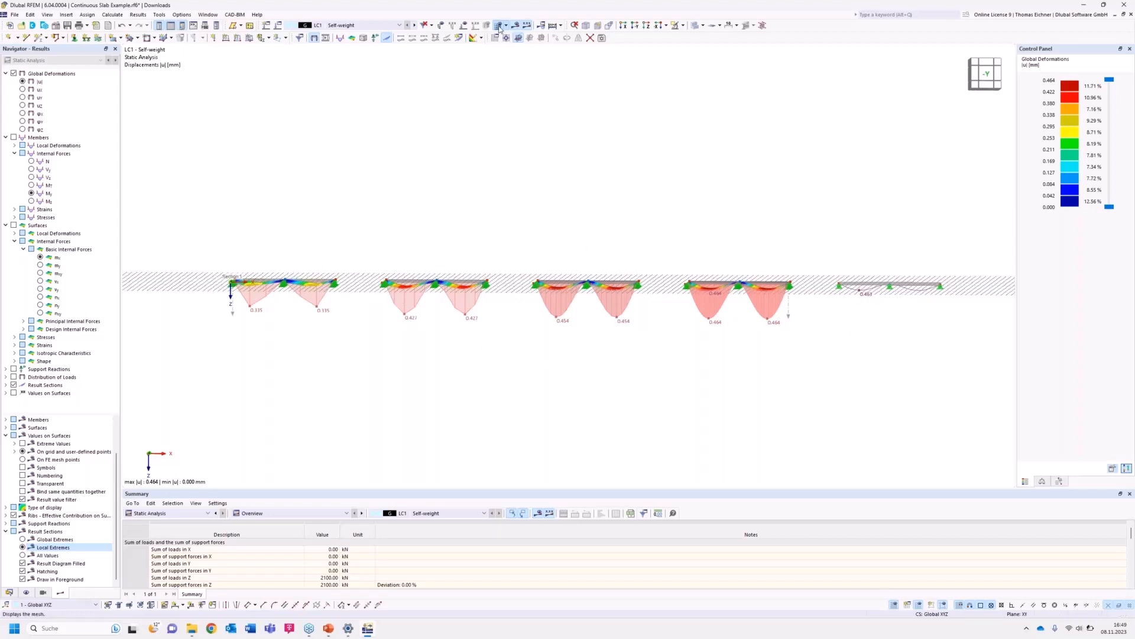
Inspect the FE meshes of the four slabs in top view with results hidden.
{"action": "left_click", "coordinate": [548, 27]}
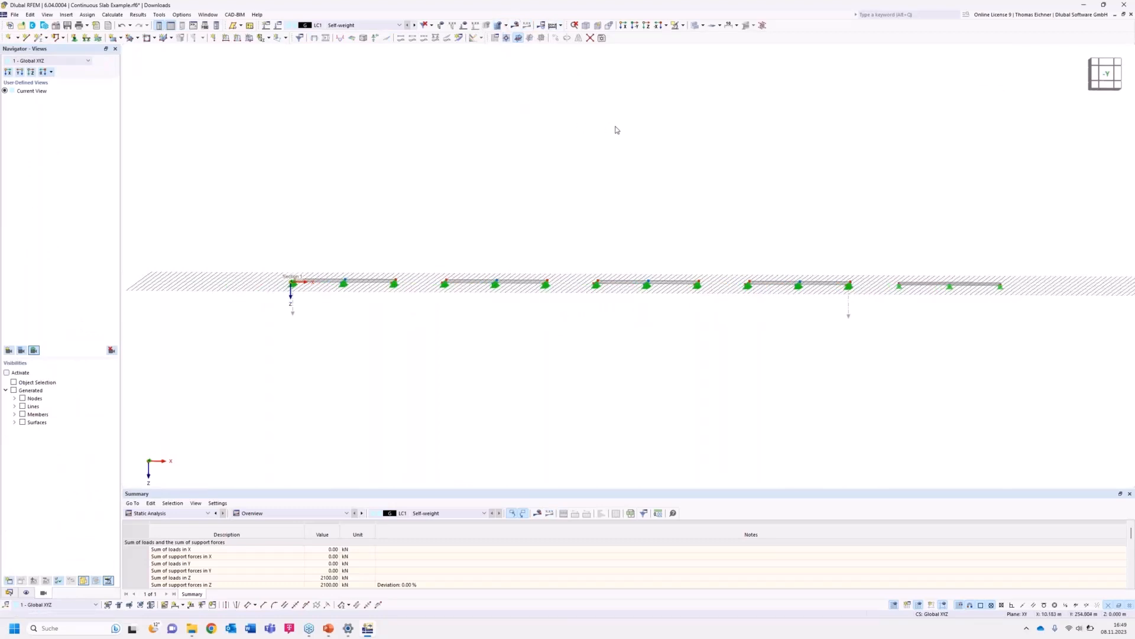
{"action": "middle_click_drag", "start_coordinate": [625, 157], "coordinate": [614, 290], "text": "ctrl"}
{"action": "left_click", "coordinate": [499, 25]}
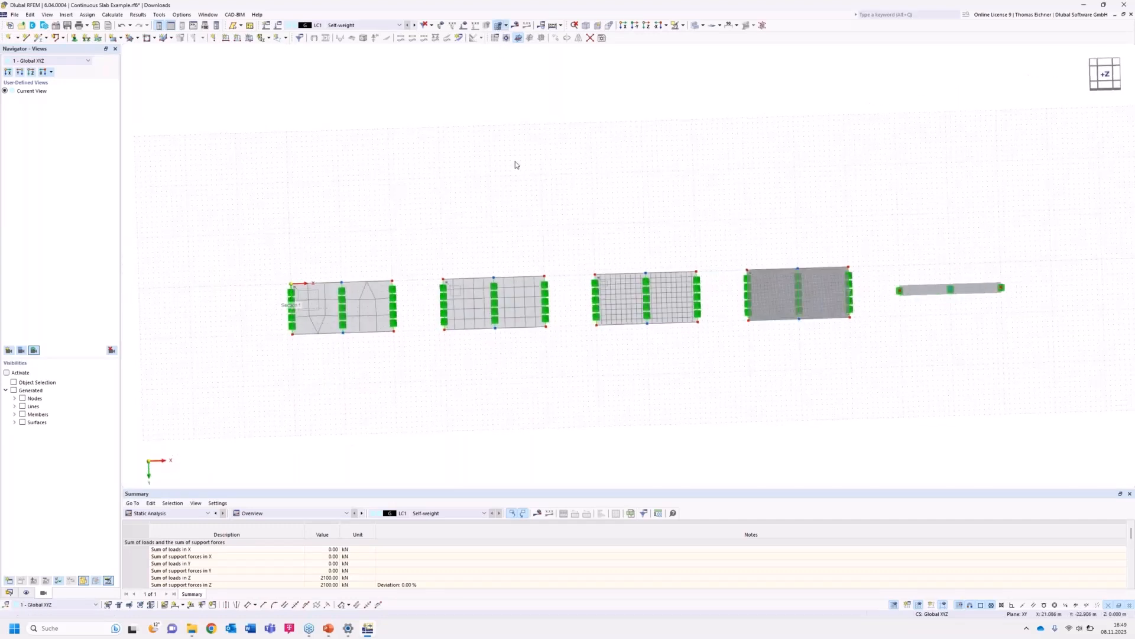
{"action": "scroll", "coordinate": [547, 261], "scroll_direction": "up", "scroll_amount": 1}
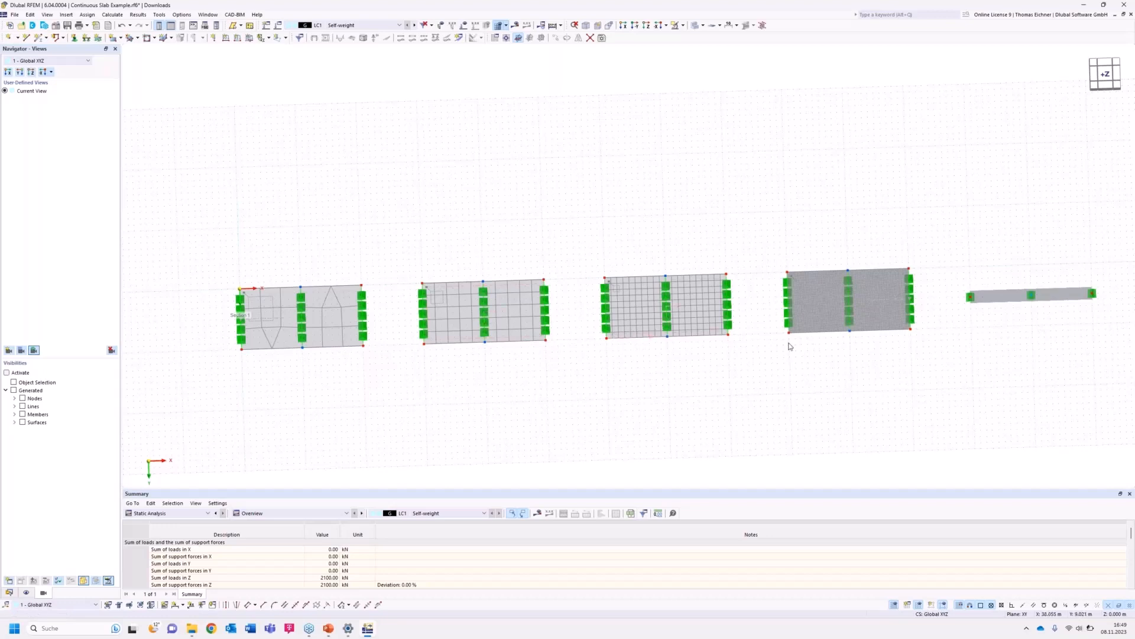
{"action": "left_click", "coordinate": [427, 342]}
{"action": "left_click", "coordinate": [485, 336]}
{"action": "left_click", "coordinate": [440, 362]}
Switch to the presentation slides and move to the next slide.
{"action": "left_click", "coordinate": [191, 630]}
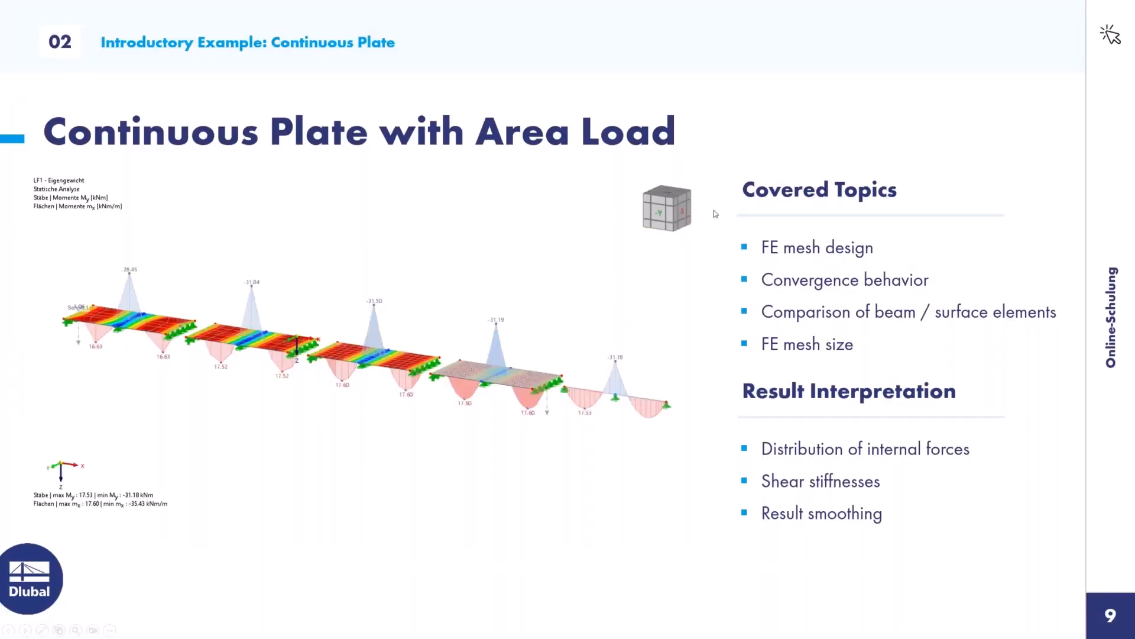
{"action": "left_click", "coordinate": [485, 225]}
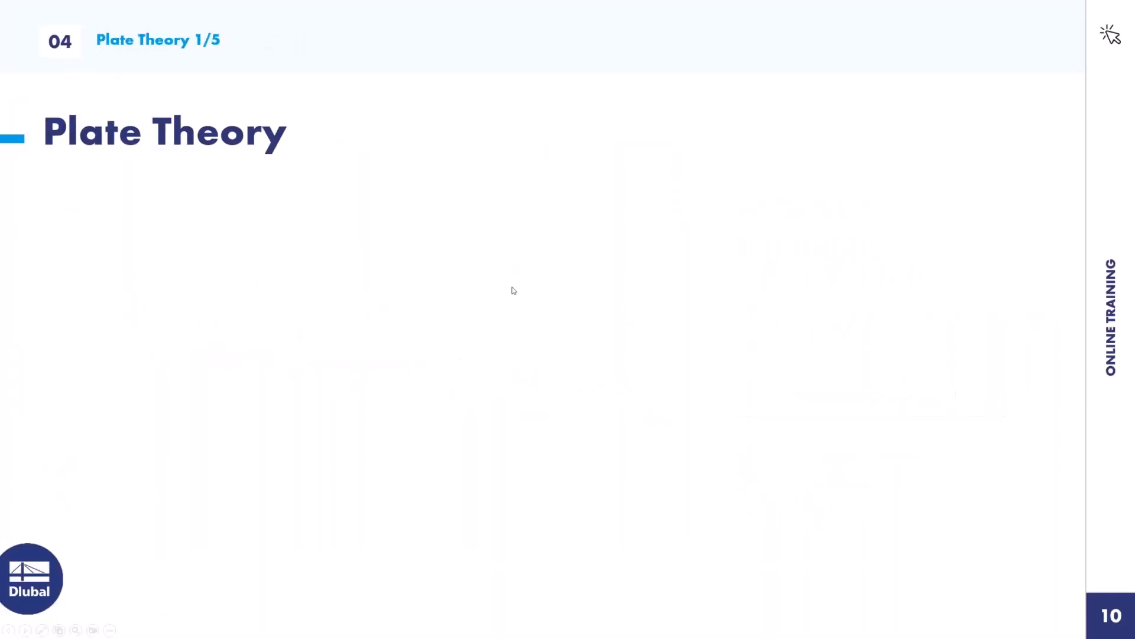
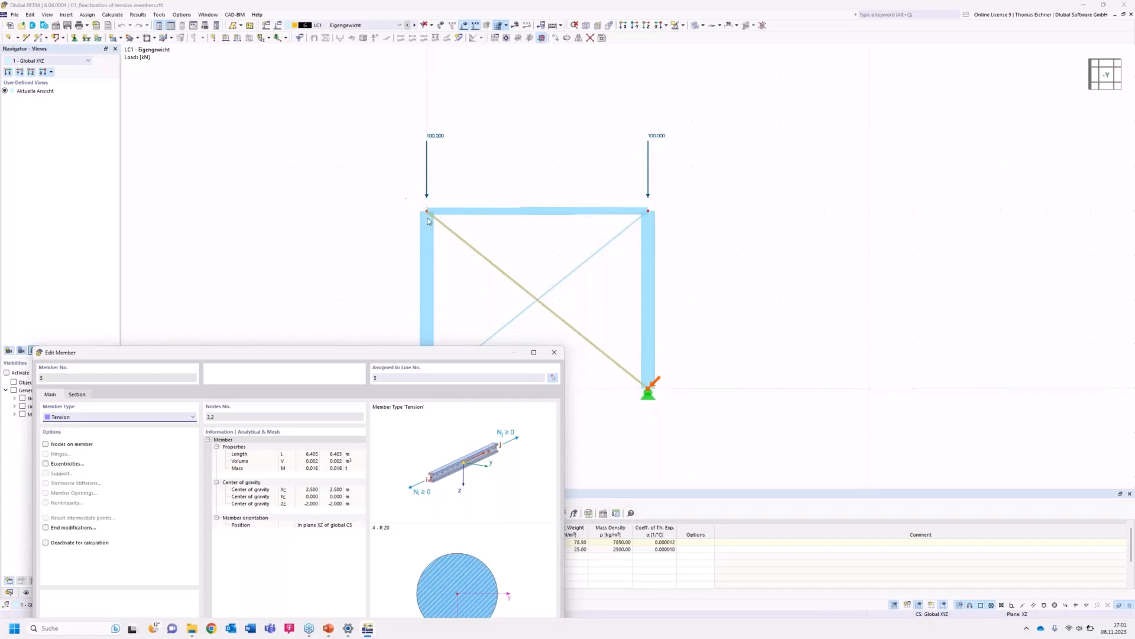
Close the tension member's Edit Member dialog.
{"action": "left_click_drag", "start_coordinate": [384, 360], "coordinate": [404, 176]}
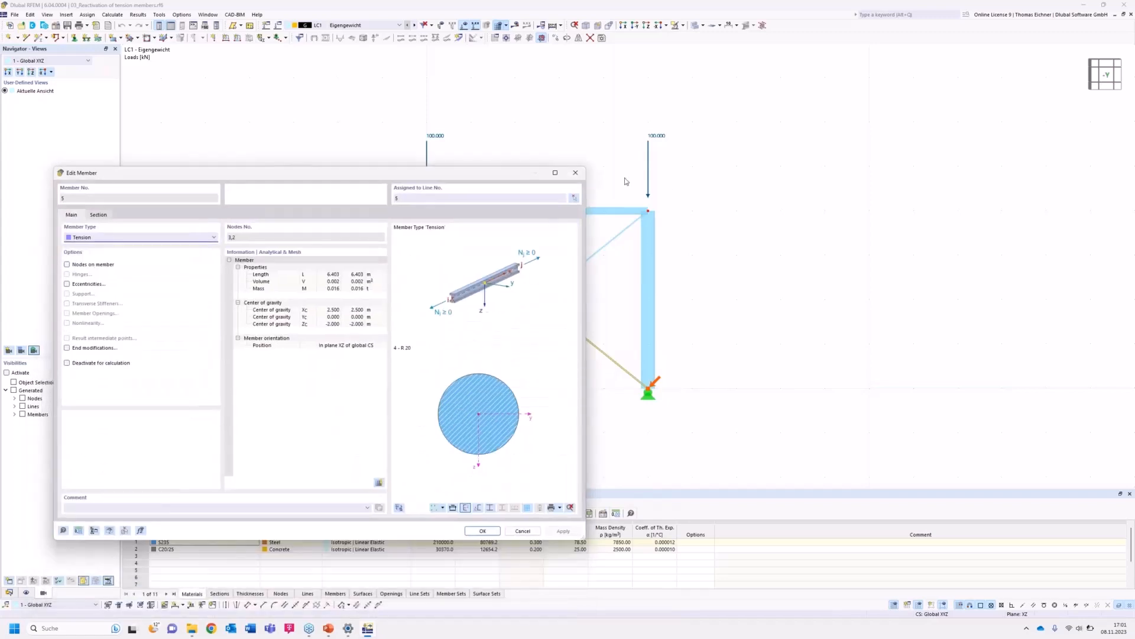
{"action": "left_click", "coordinate": [575, 173]}
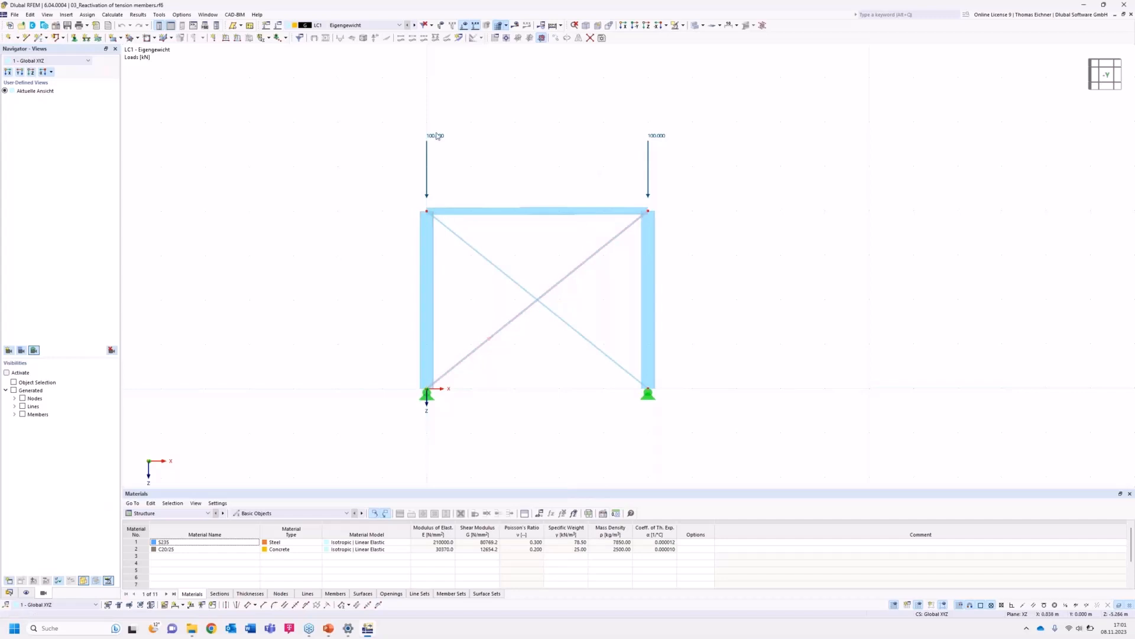
Set LC1's static analysis to SA1 geometrically linear, calculate, and display the total global deformation |u|.
{"action": "mouse_move", "coordinate": [434, 143]}
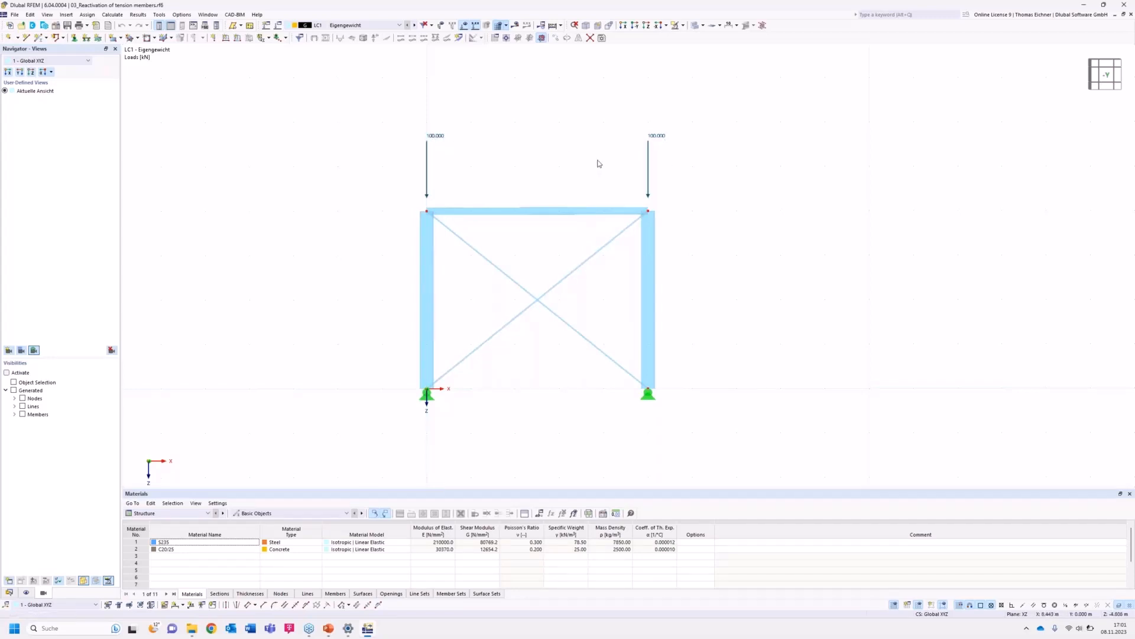
{"action": "left_click", "coordinate": [274, 25]}
{"action": "left_click", "coordinate": [445, 233]}
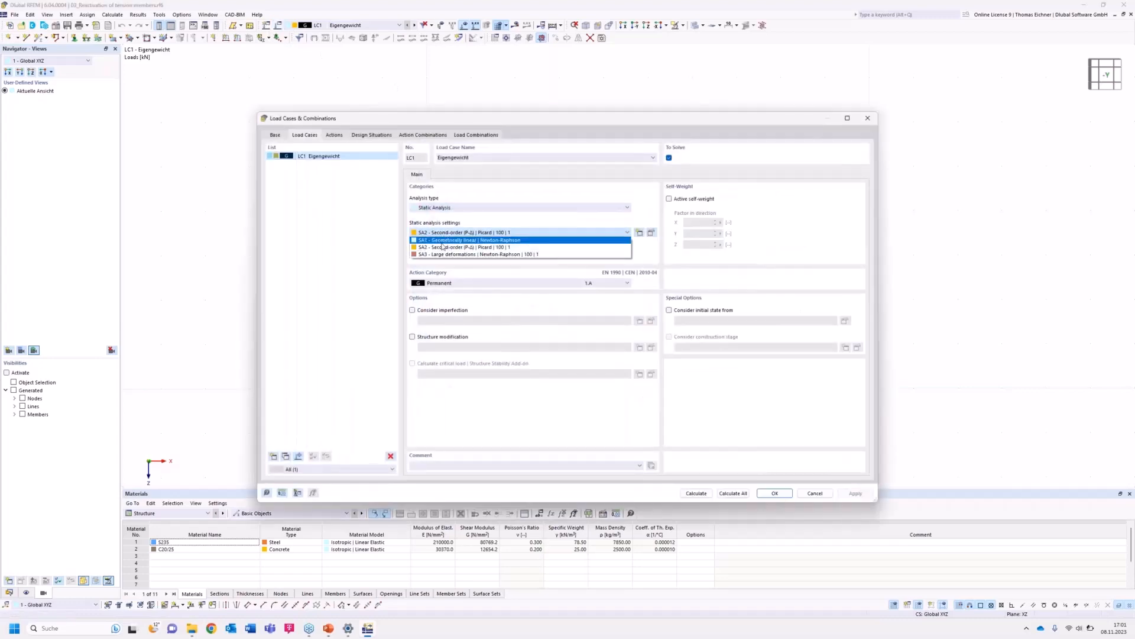
{"action": "left_click", "coordinate": [445, 240]}
{"action": "left_click", "coordinate": [696, 493]}
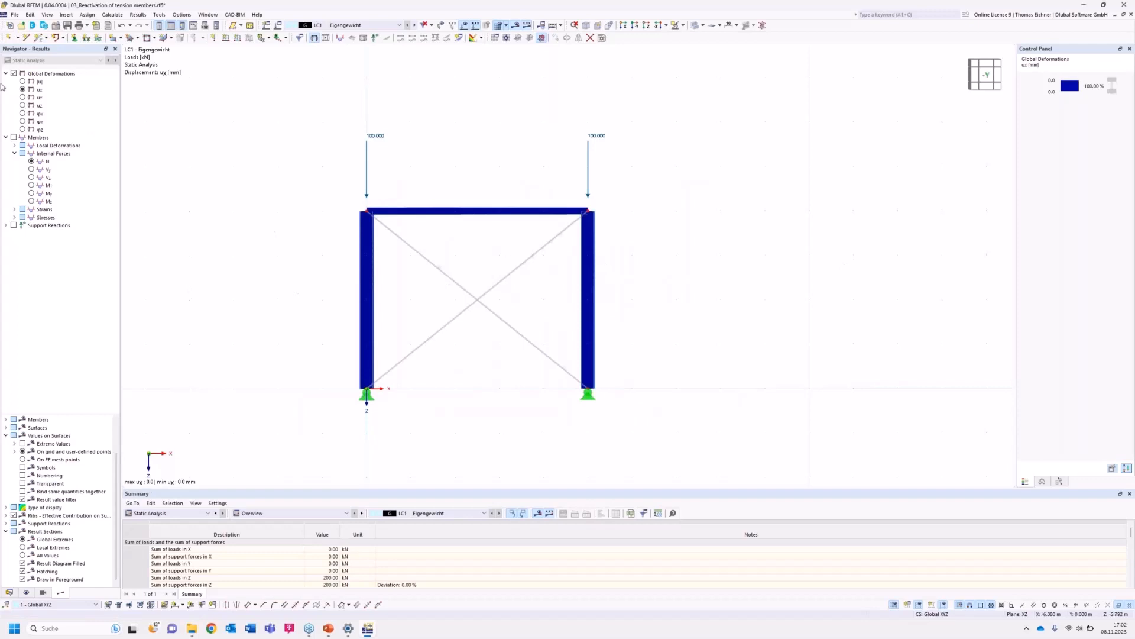
{"action": "left_click", "coordinate": [22, 81]}
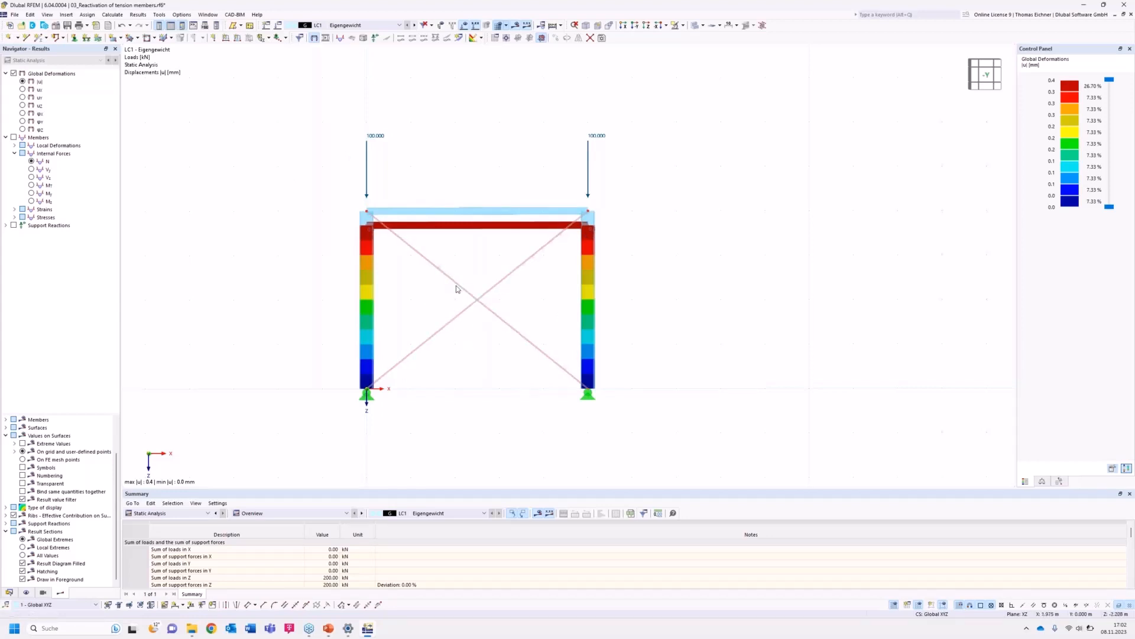
Switch LC1's static analysis settings to SA2 Second-order (P-Δ) Picard.
{"action": "mouse_move", "coordinate": [458, 288]}
{"action": "left_click", "coordinate": [283, 26]}
{"action": "left_click", "coordinate": [456, 232]}
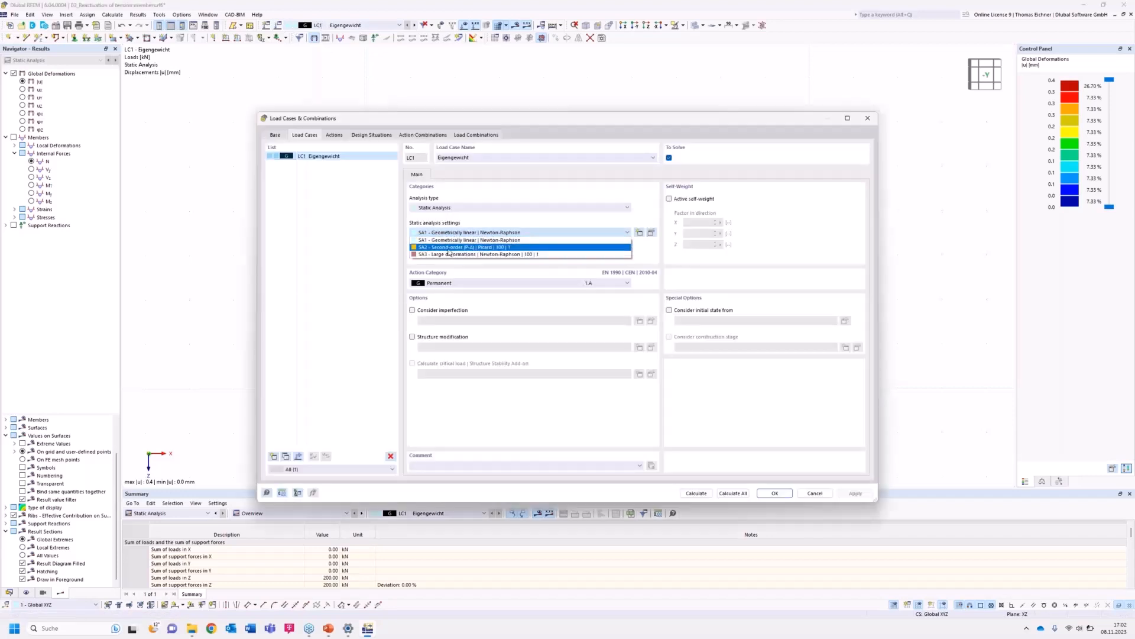
{"action": "left_click", "coordinate": [448, 248]}
Open the SA2 analysis settings and review its Basic Settings and Reactivation tabs without changes.
{"action": "left_click", "coordinate": [639, 233]}
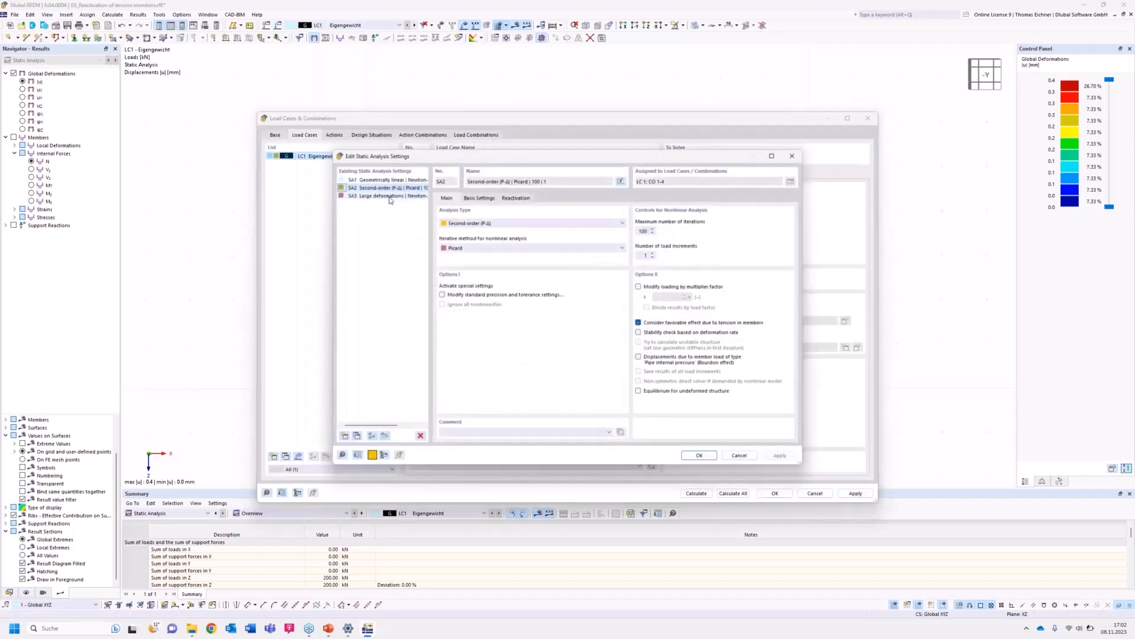
{"action": "left_click", "coordinate": [478, 198]}
{"action": "left_click", "coordinate": [517, 198]}
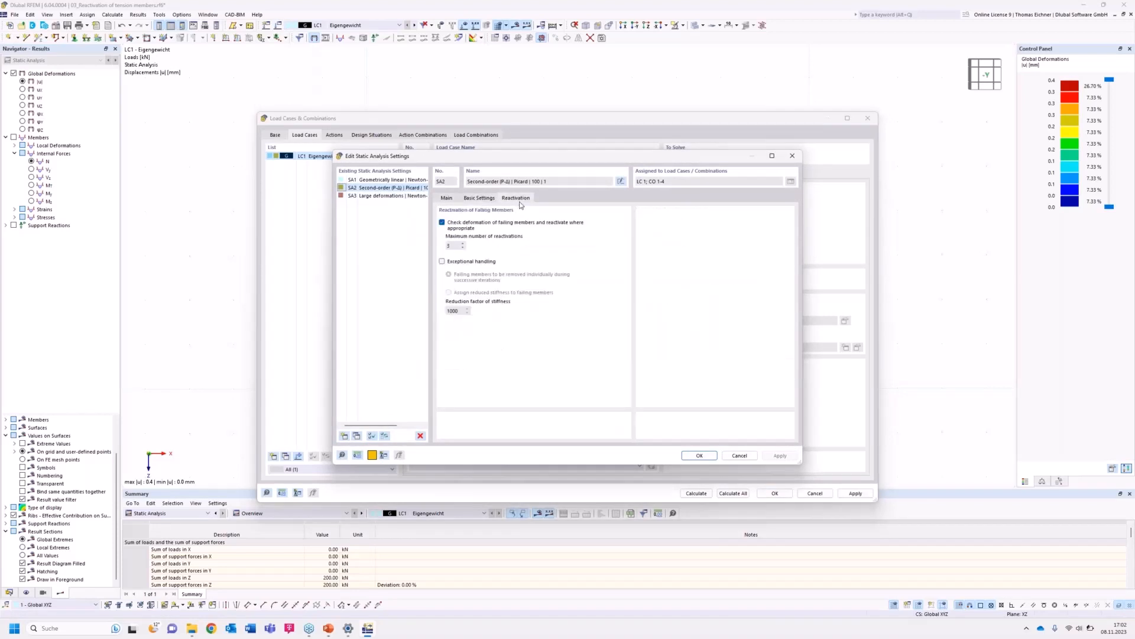
{"action": "left_click", "coordinate": [737, 457]}
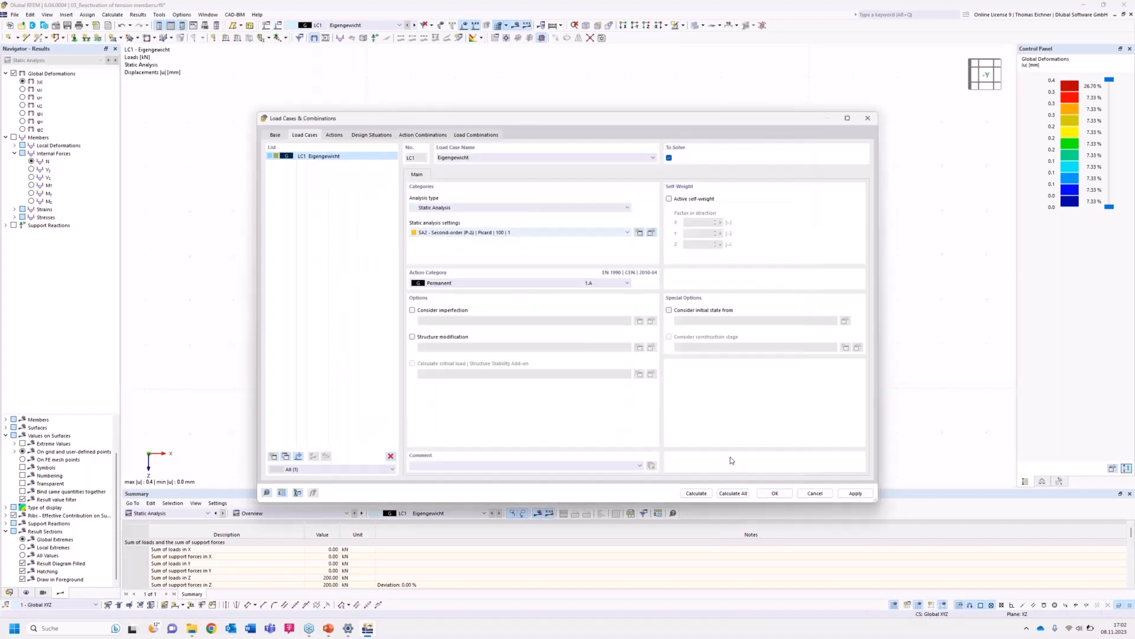
Calculate the model, dismiss the error message, and examine the reported error in the errors table.
{"action": "left_click", "coordinate": [712, 492]}
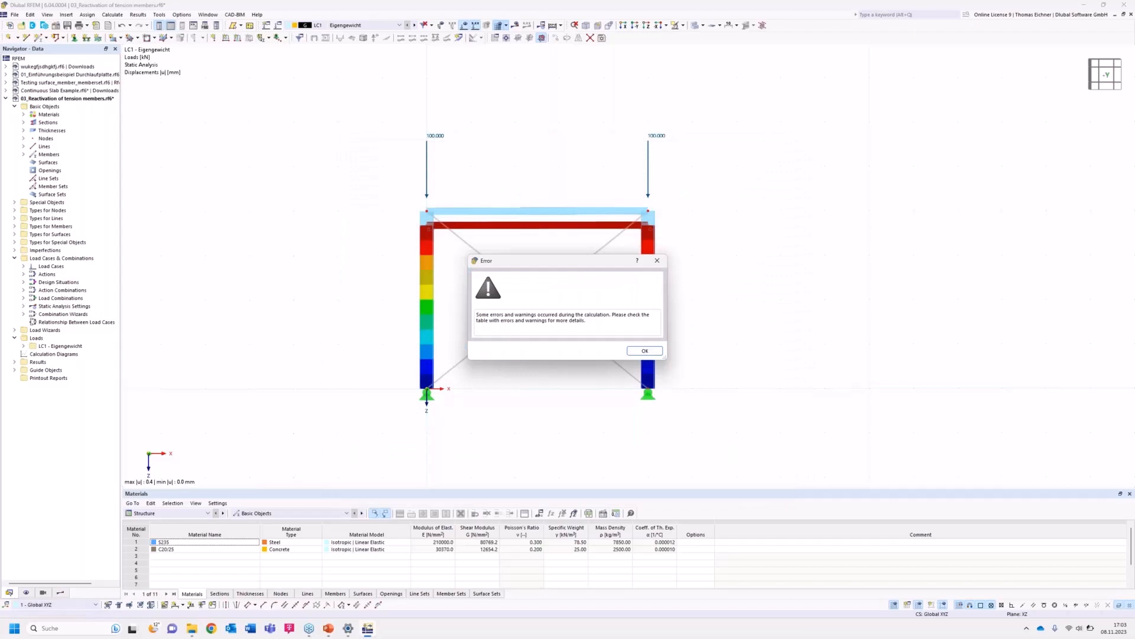
{"action": "left_click_drag", "start_coordinate": [575, 264], "coordinate": [922, 190]}
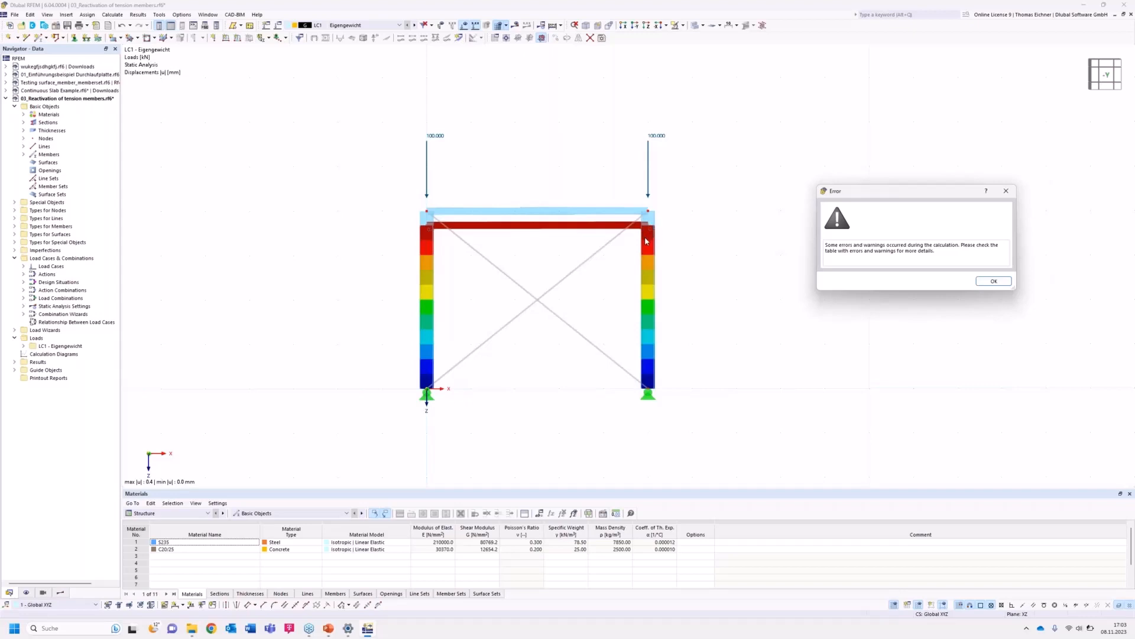
{"action": "left_click", "coordinate": [993, 281]}
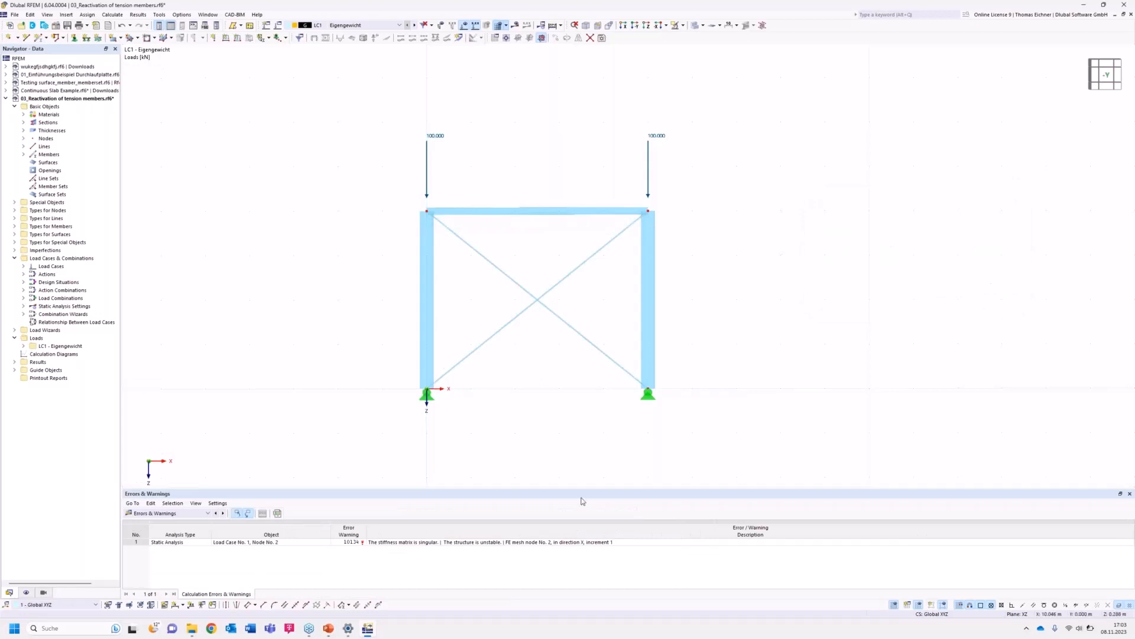
{"action": "left_click", "coordinate": [474, 542]}
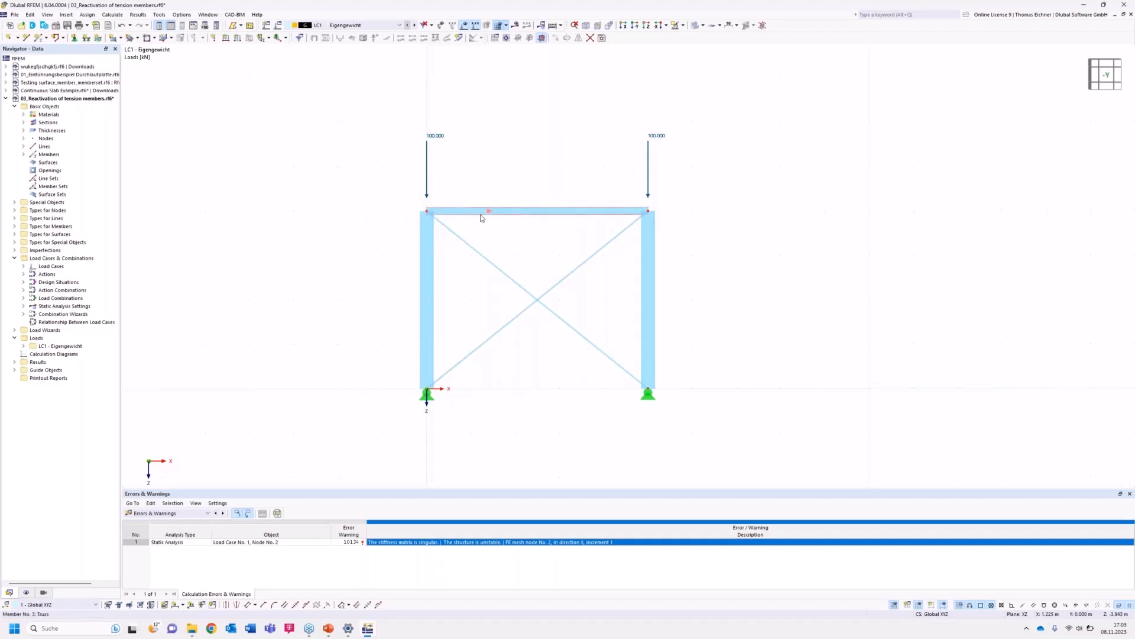
Enable Exceptional handling in SA2's Reactivation settings, removing failing members individually, and recalculate.
{"action": "mouse_move", "coordinate": [481, 218]}
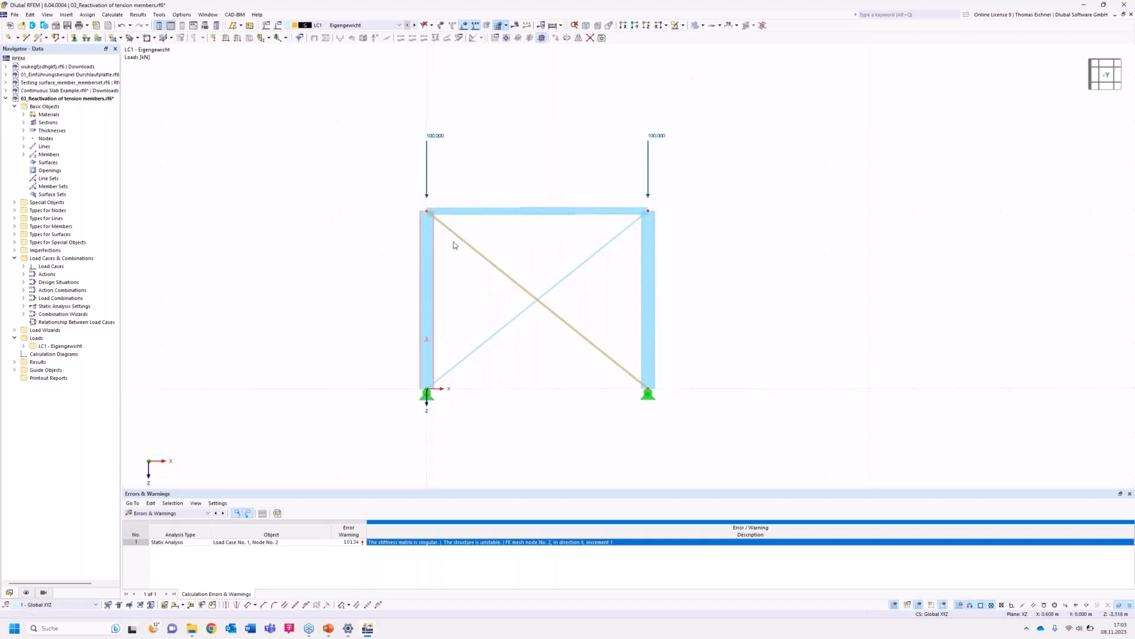
{"action": "left_click", "coordinate": [280, 37]}
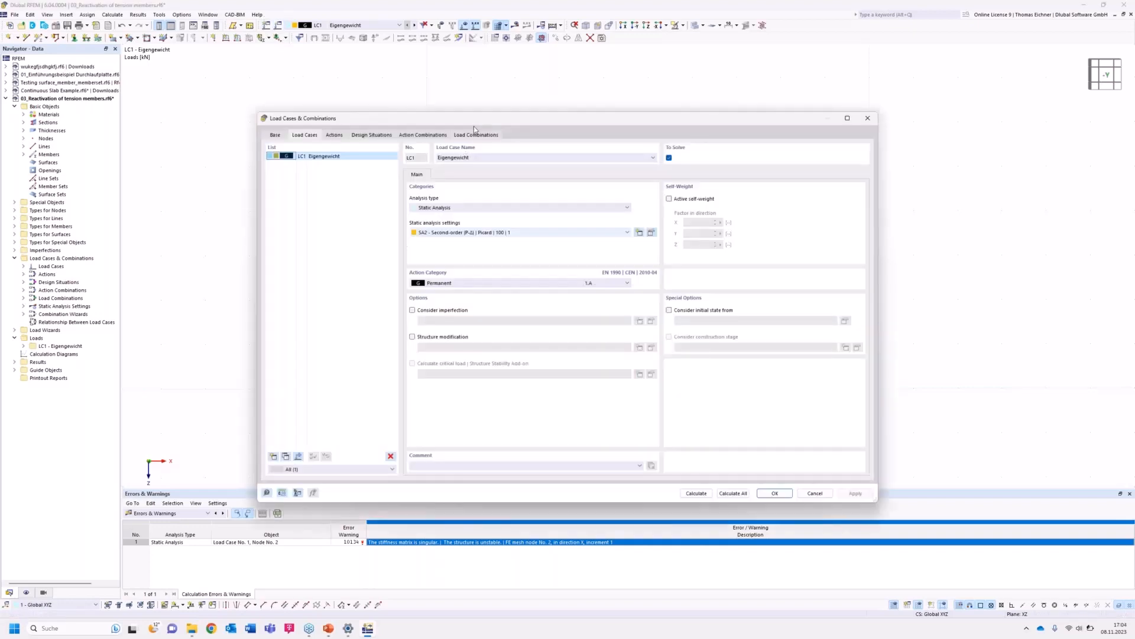
{"action": "left_click_drag", "start_coordinate": [474, 126], "coordinate": [485, 194]}
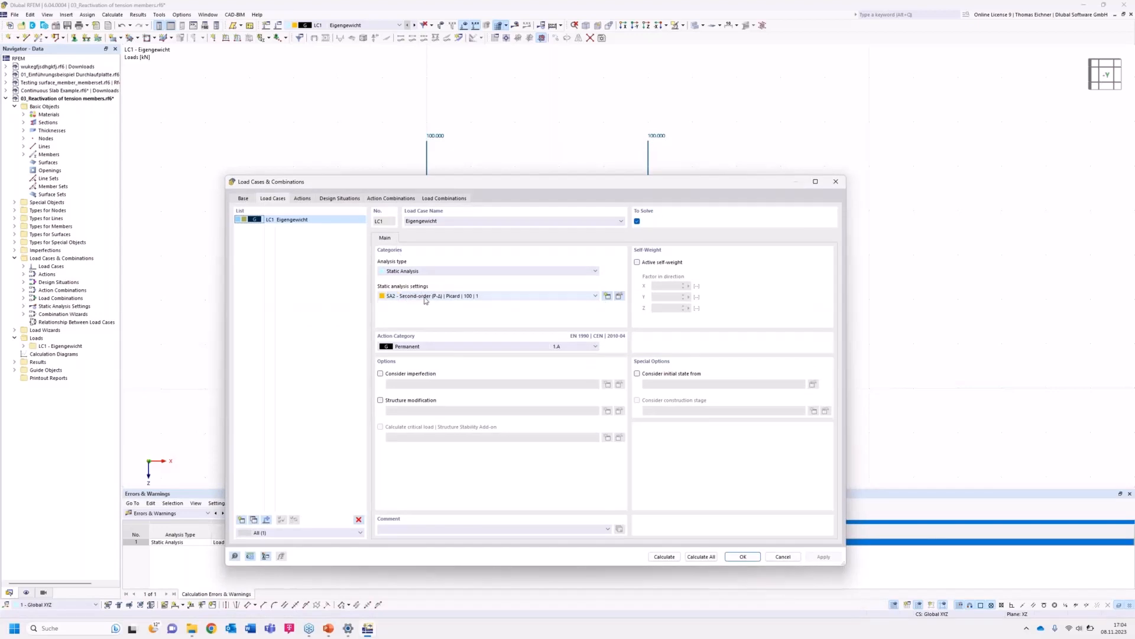
{"action": "left_click", "coordinate": [619, 296]}
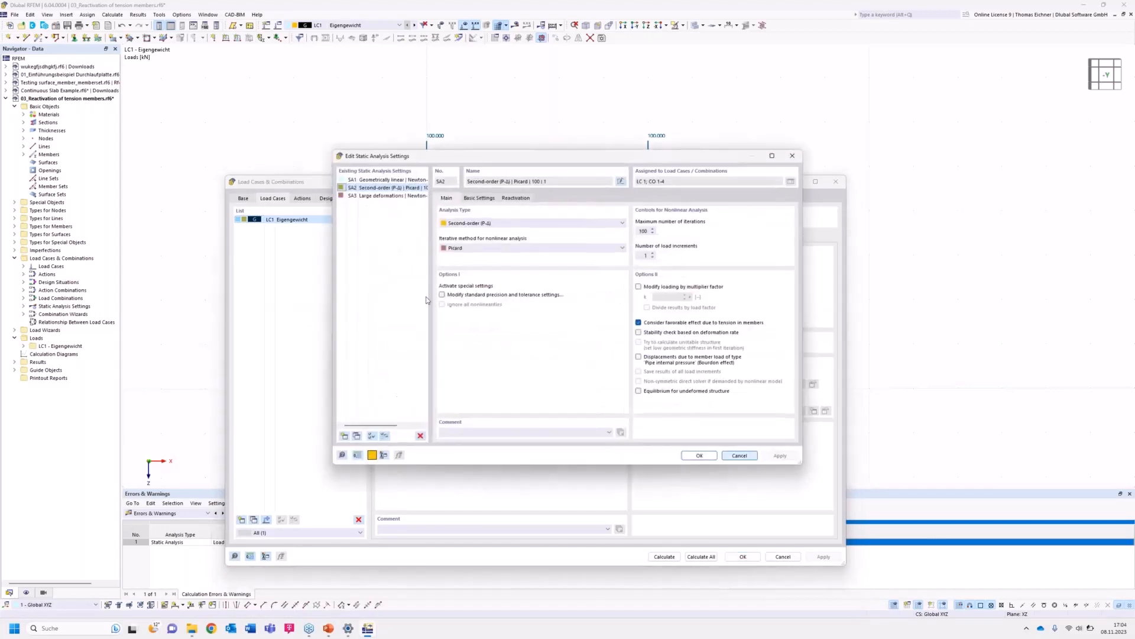
{"action": "left_click", "coordinate": [516, 199]}
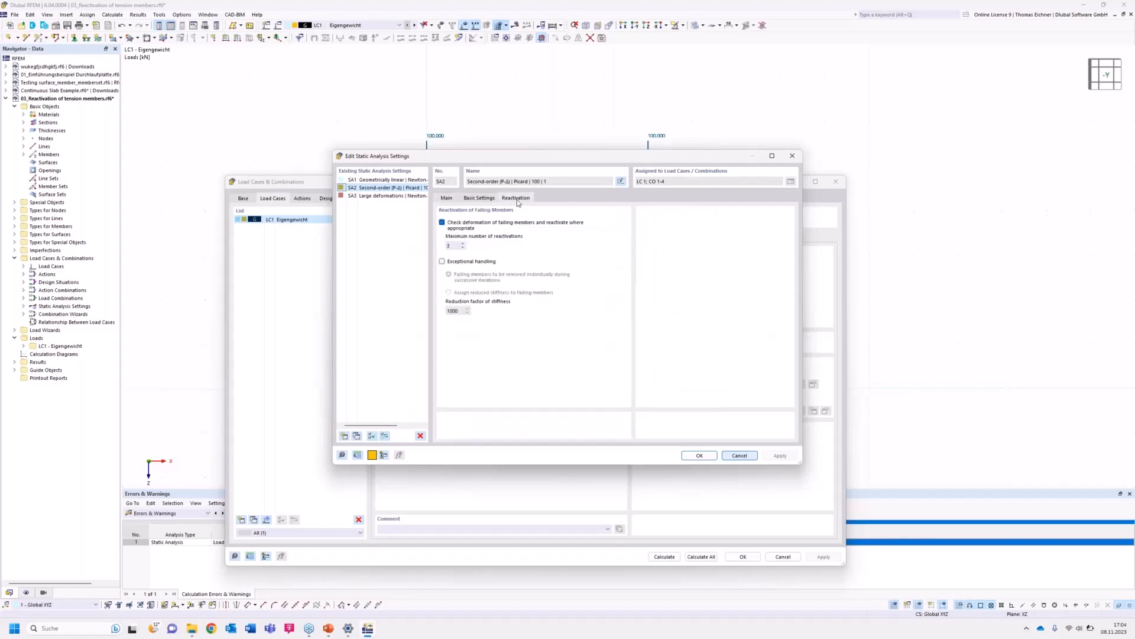
{"action": "left_click", "coordinate": [442, 262]}
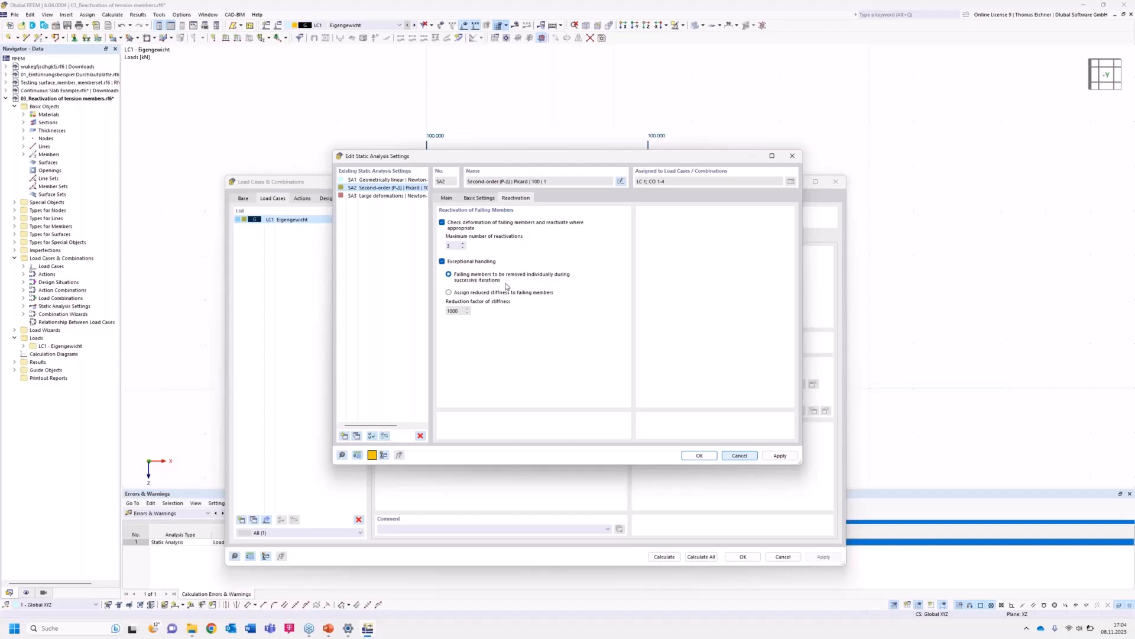
{"action": "left_click_drag", "start_coordinate": [555, 163], "coordinate": [549, 219]}
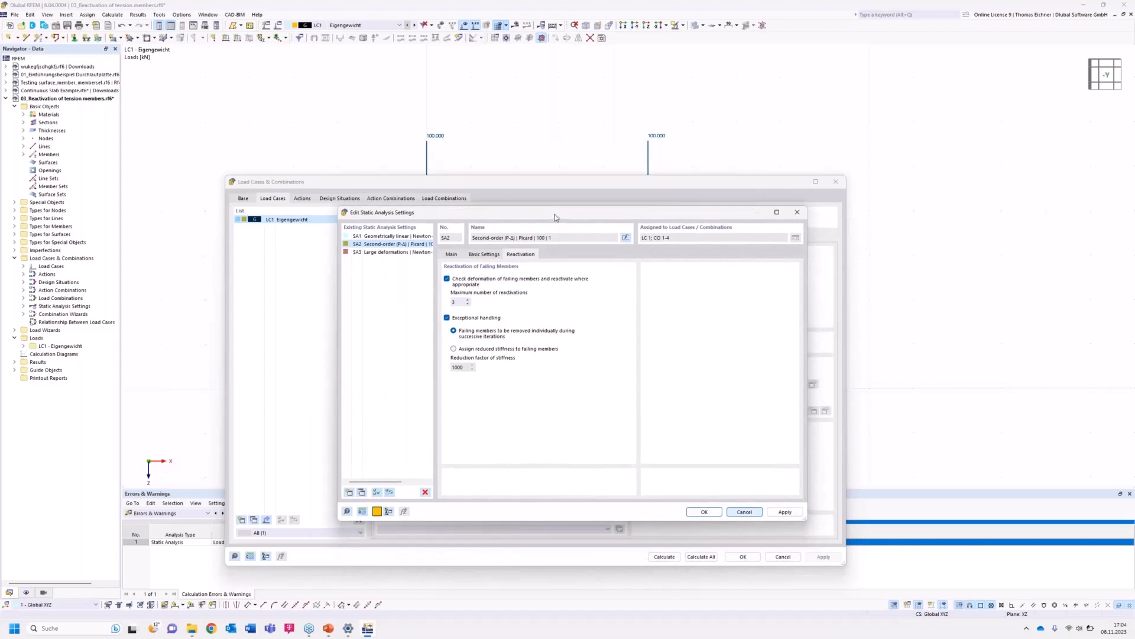
{"action": "left_click", "coordinate": [705, 513]}
{"action": "left_click", "coordinate": [664, 556]}
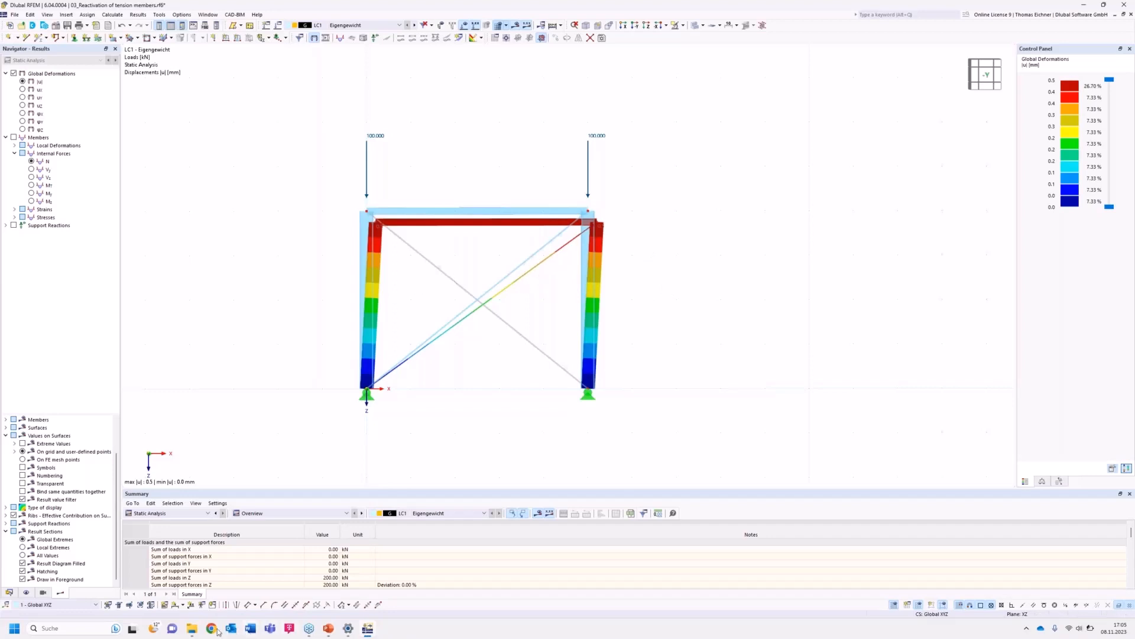
Open the 05_Ladder with friction support model and inspect the ladder in the 3D view.
{"action": "left_click", "coordinate": [196, 629]}
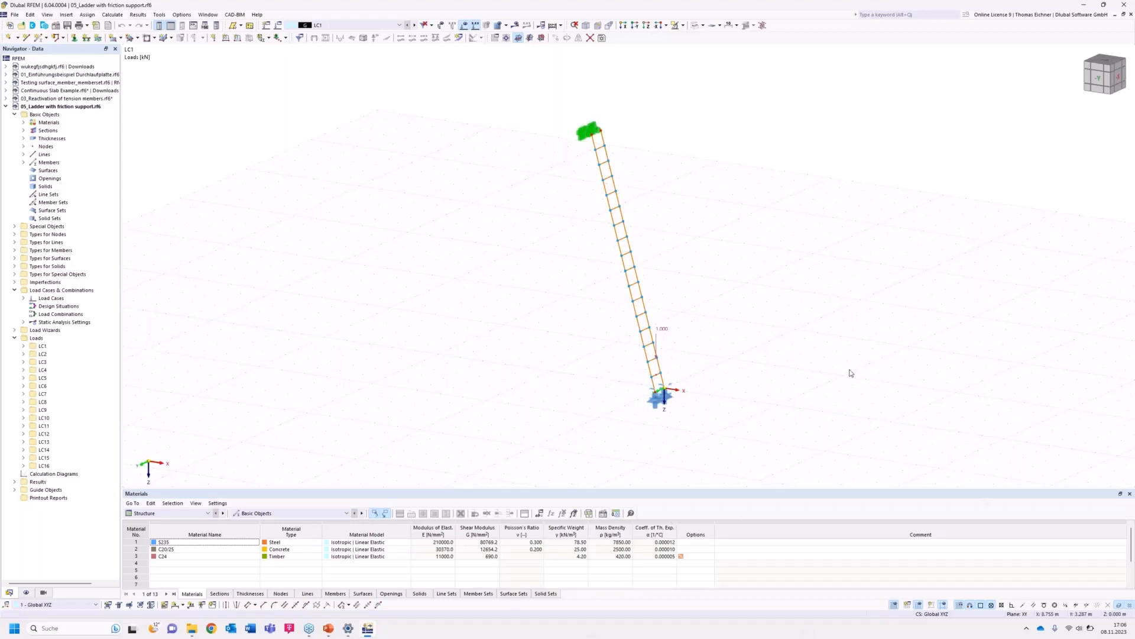
{"action": "mouse_move", "coordinate": [664, 334]}
{"action": "middle_click_drag", "start_coordinate": [572, 391], "coordinate": [547, 370]}
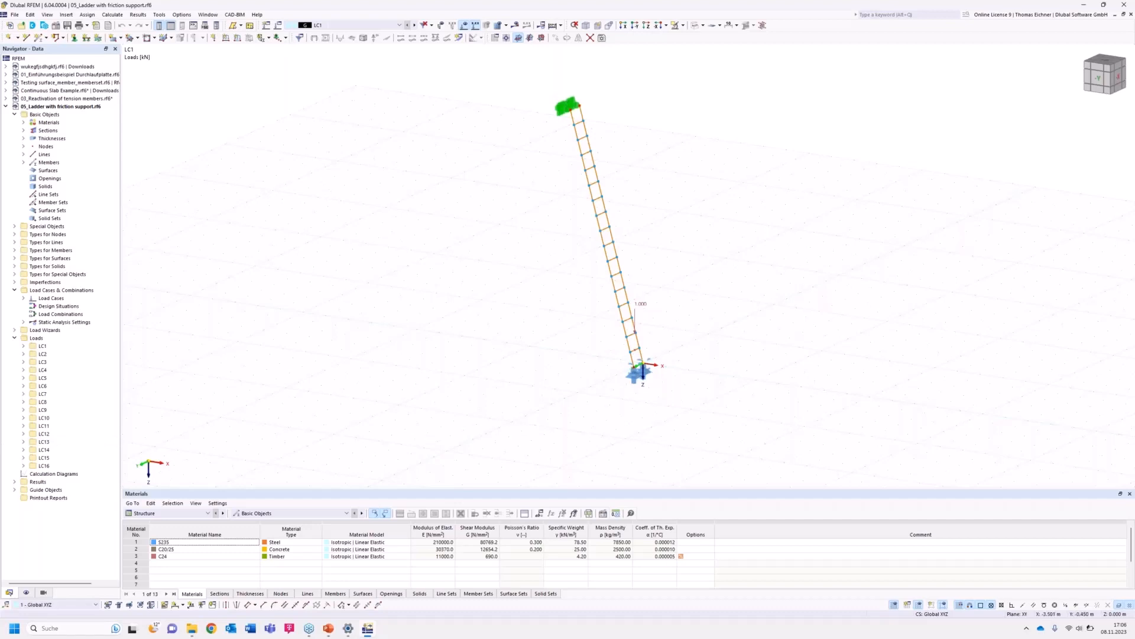
{"action": "middle_click_drag", "start_coordinate": [494, 348], "coordinate": [490, 323]}
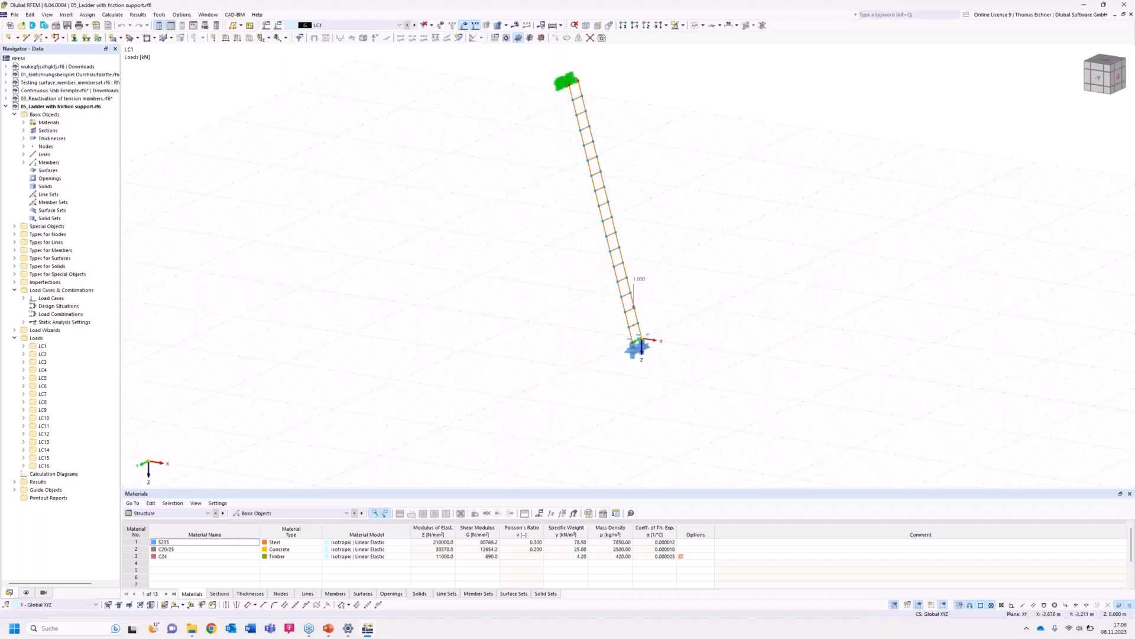
{"action": "middle_click_drag", "start_coordinate": [560, 313], "coordinate": [545, 330]}
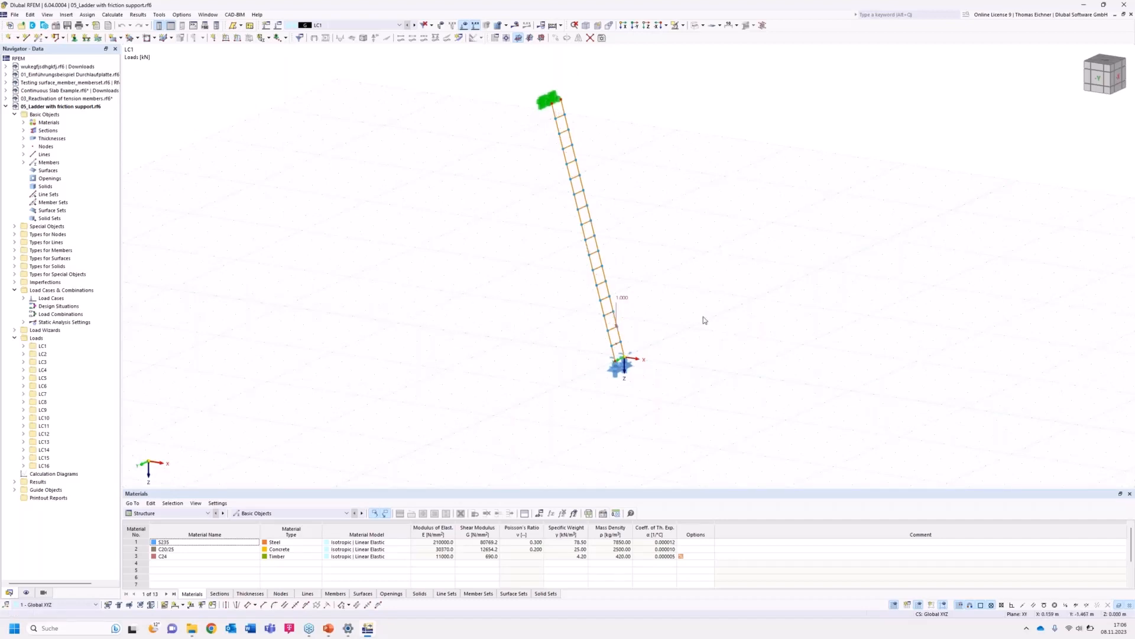
{"action": "middle_click_drag", "start_coordinate": [722, 307], "coordinate": [753, 290], "text": "ctrl"}
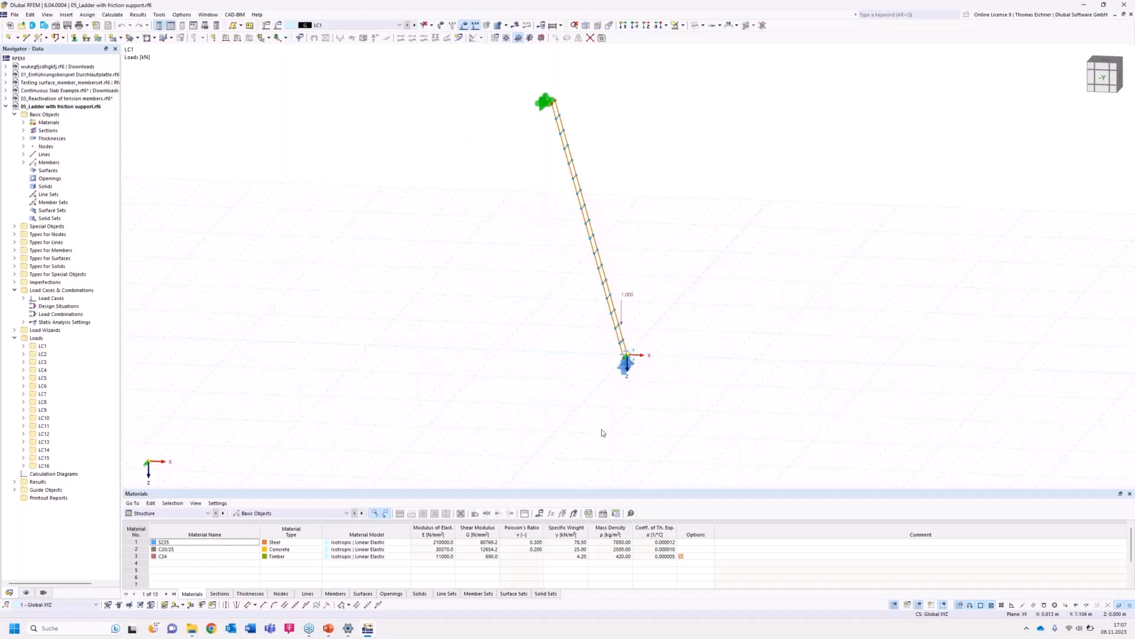
Open the ladder's bottom node and edit its assigned nodal support no. 7.
{"action": "left_click", "coordinate": [625, 365]}
{"action": "double_click", "coordinate": [625, 370]}
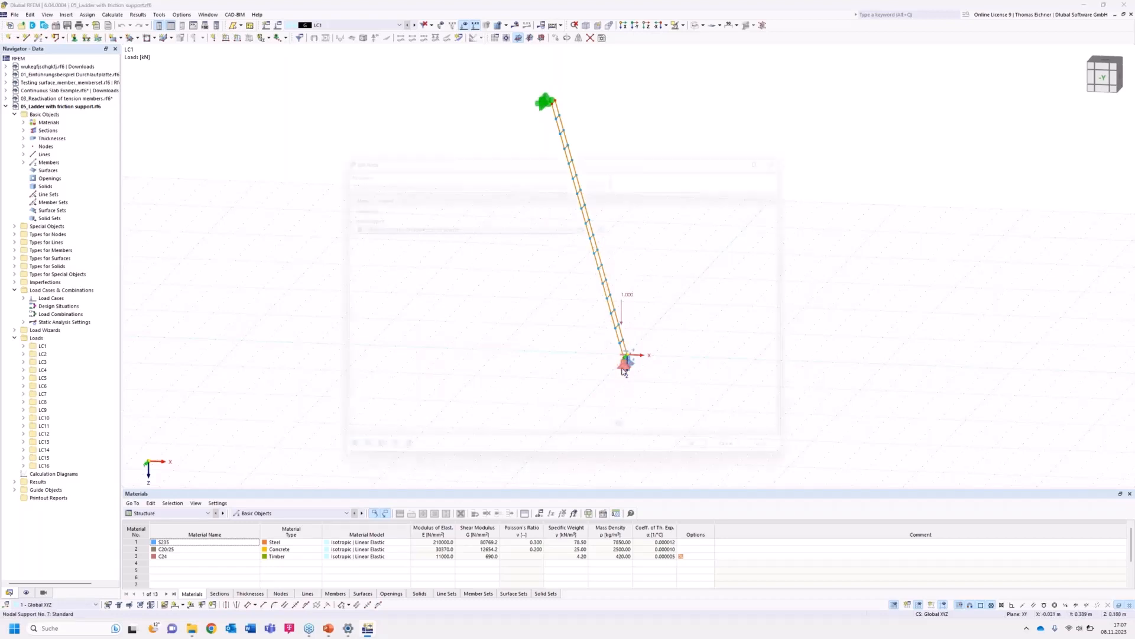
{"action": "left_click_drag", "start_coordinate": [581, 148], "coordinate": [307, 234]}
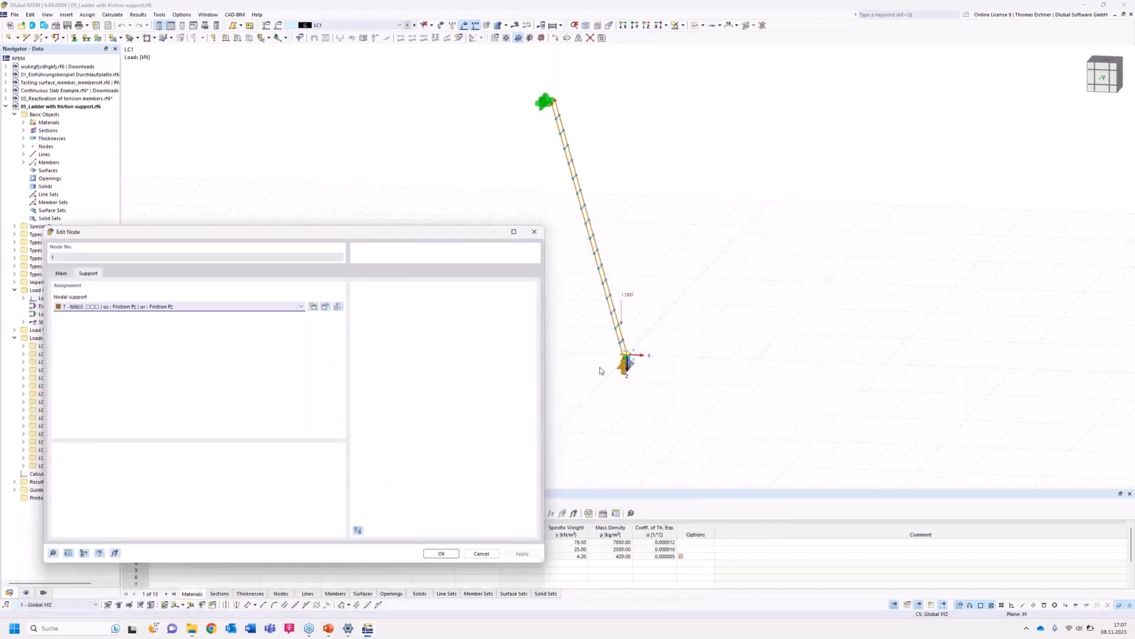
{"action": "left_click", "coordinate": [230, 309]}
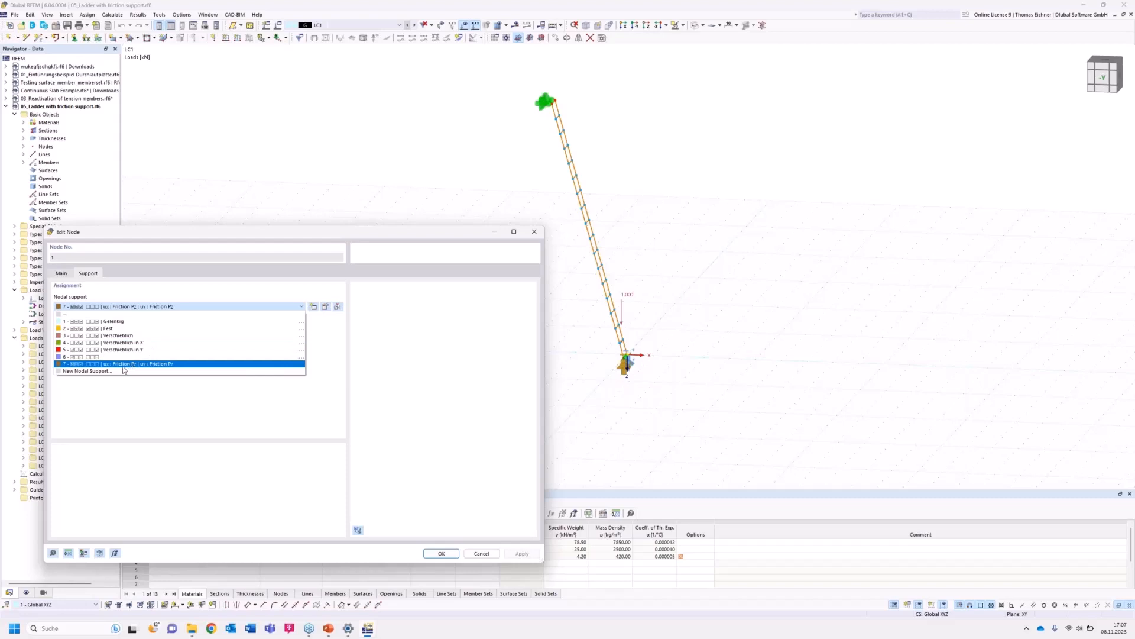
{"action": "left_click", "coordinate": [124, 365]}
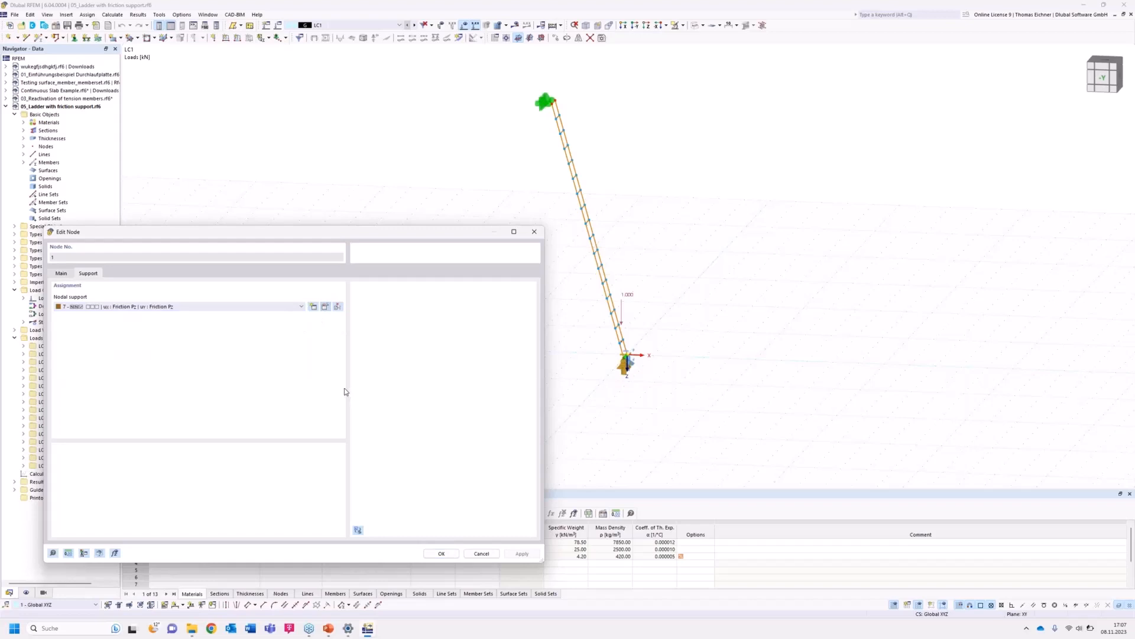
{"action": "left_click", "coordinate": [325, 307]}
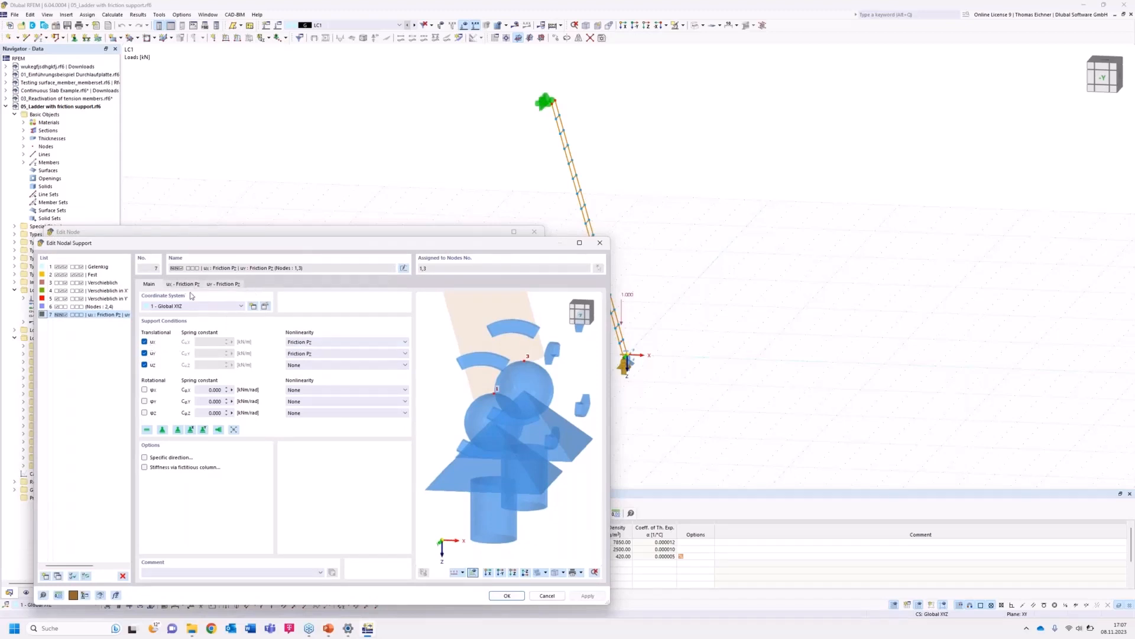
Try setting the uZ nonlinearity of the nodal support to Friction Pz.
{"action": "left_click", "coordinate": [336, 371]}
{"action": "left_click", "coordinate": [320, 387]}
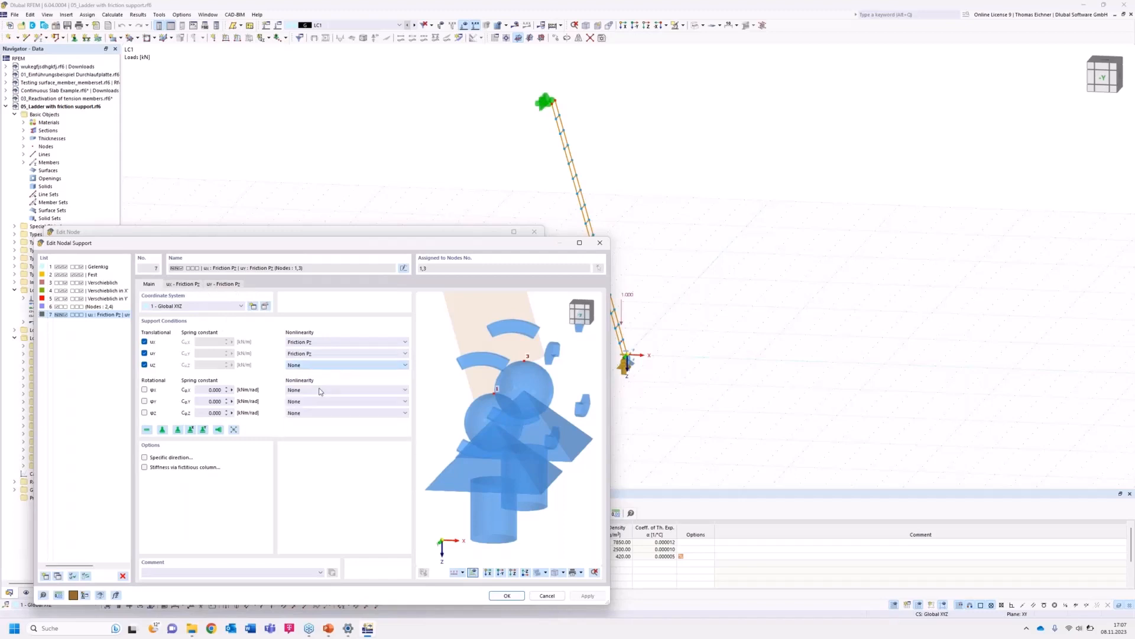
{"action": "left_click", "coordinate": [317, 370]}
{"action": "left_click", "coordinate": [300, 422]}
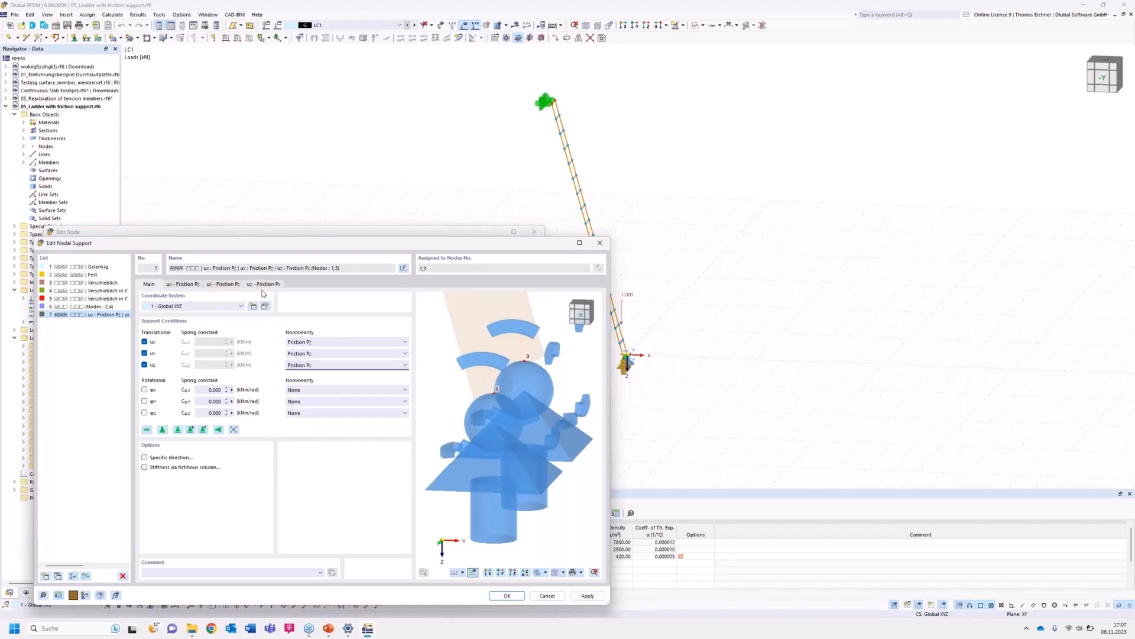
{"action": "left_click", "coordinate": [314, 365]}
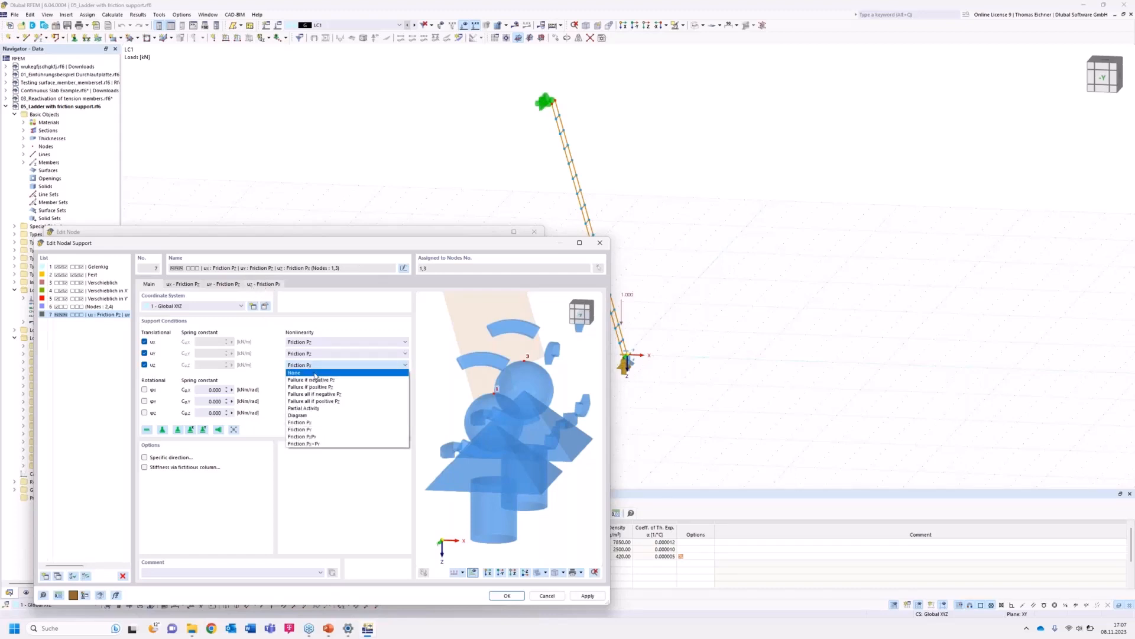
{"action": "left_click", "coordinate": [315, 373]}
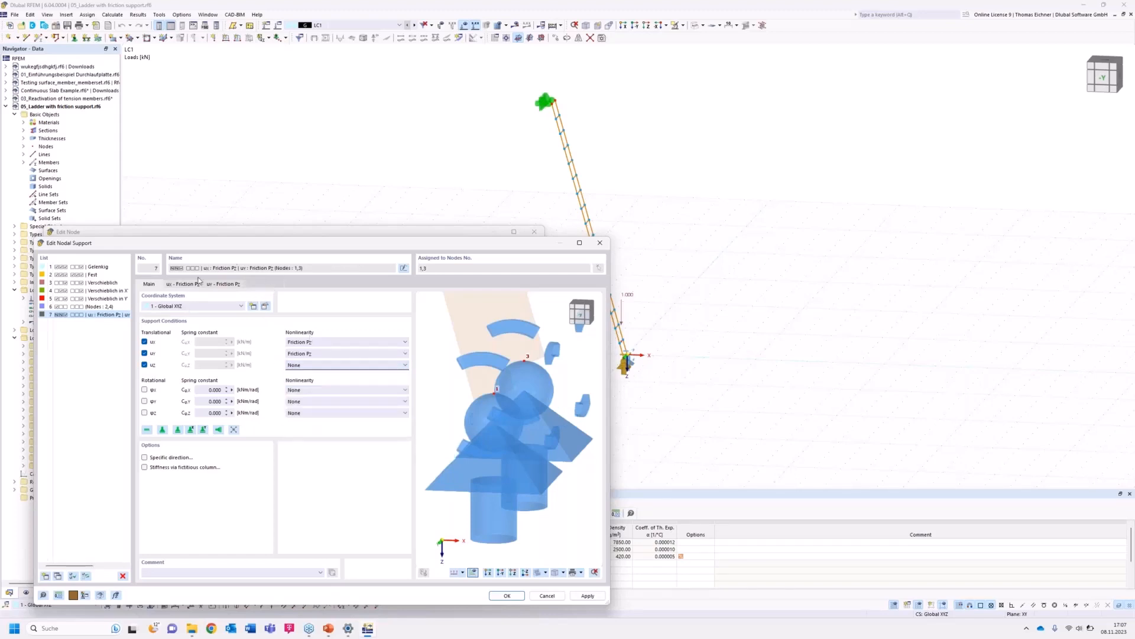
Review the friction coefficient on the uZ – Friction Pz tab, then confirm the nodal support and node dialogs.
{"action": "left_click", "coordinate": [181, 286]}
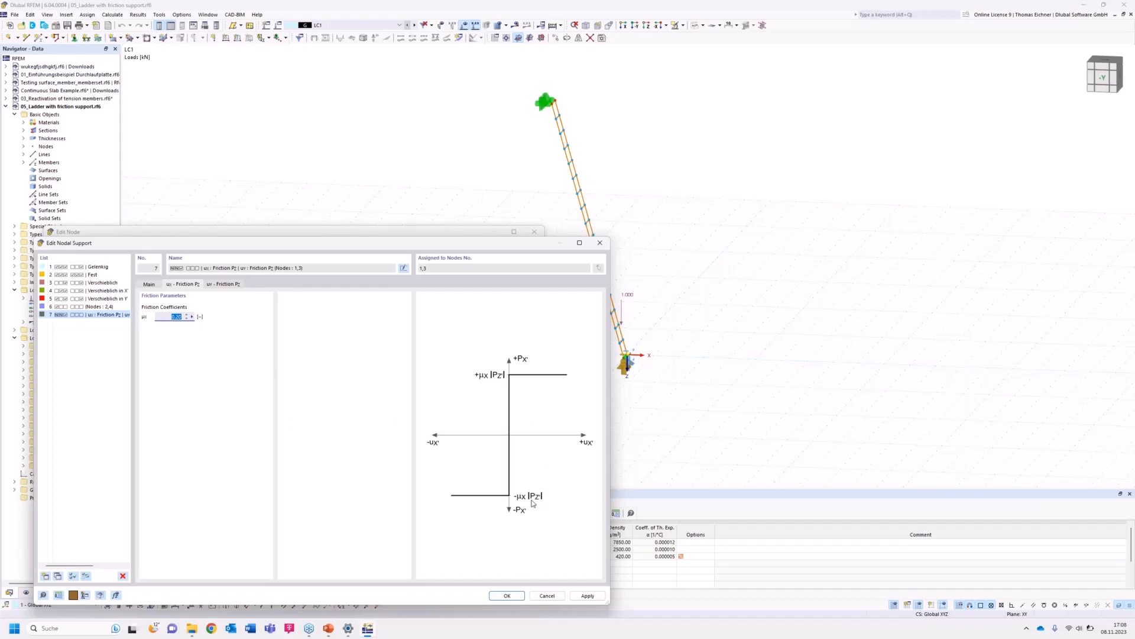
{"action": "left_click", "coordinate": [507, 596]}
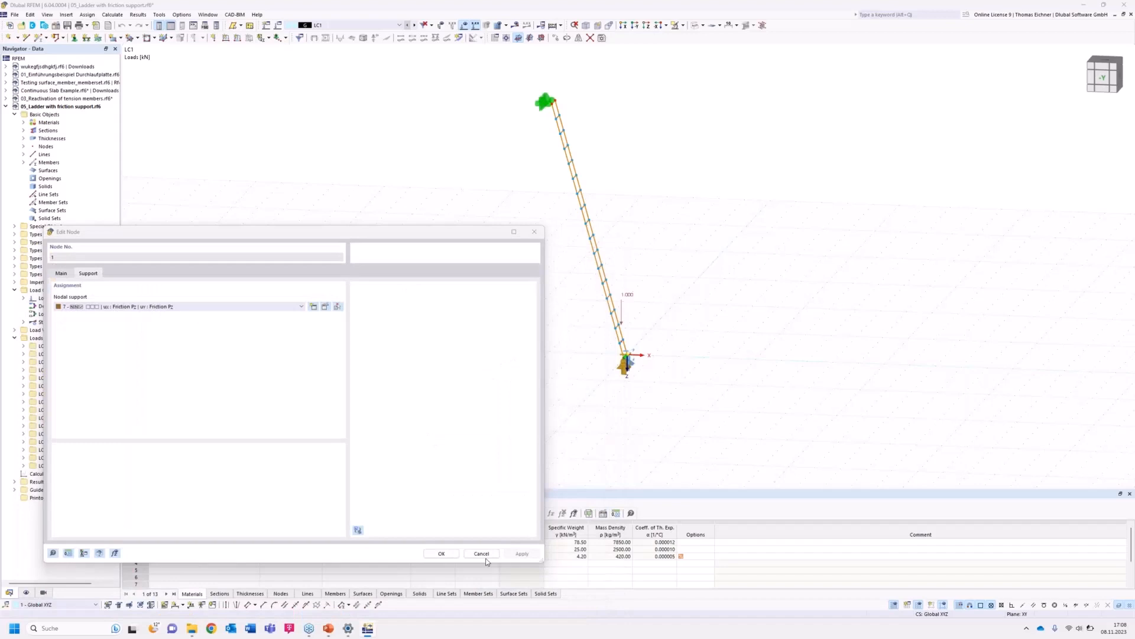
{"action": "left_click", "coordinate": [442, 554]}
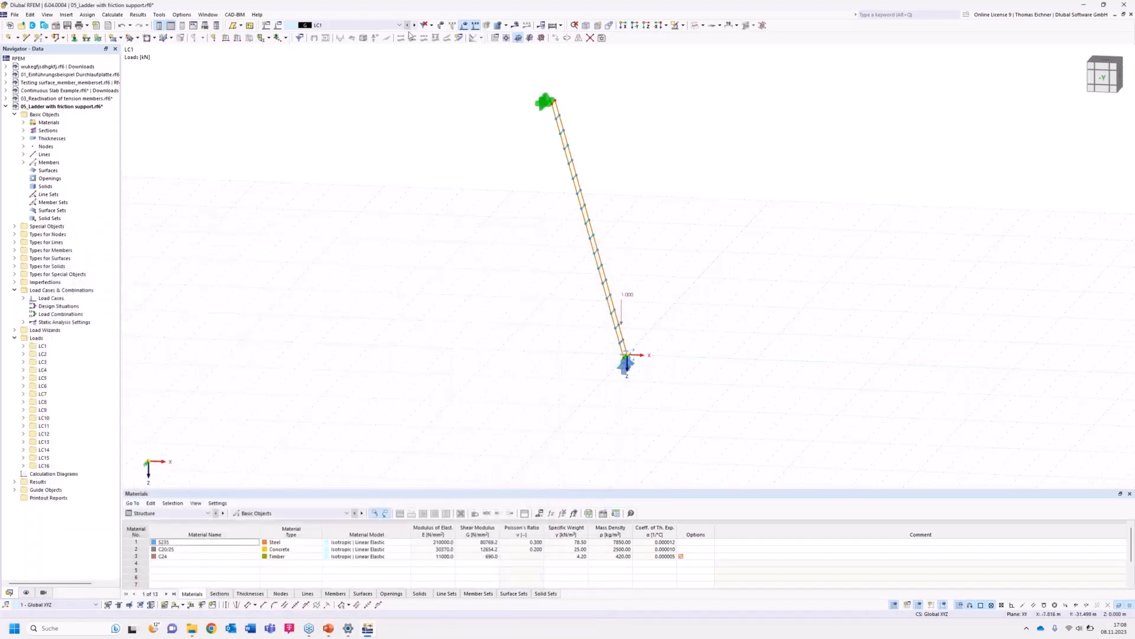
Step through the load cases to examine the loads on the ladder.
{"action": "middle_click_drag", "start_coordinate": [655, 283], "coordinate": [622, 282]}
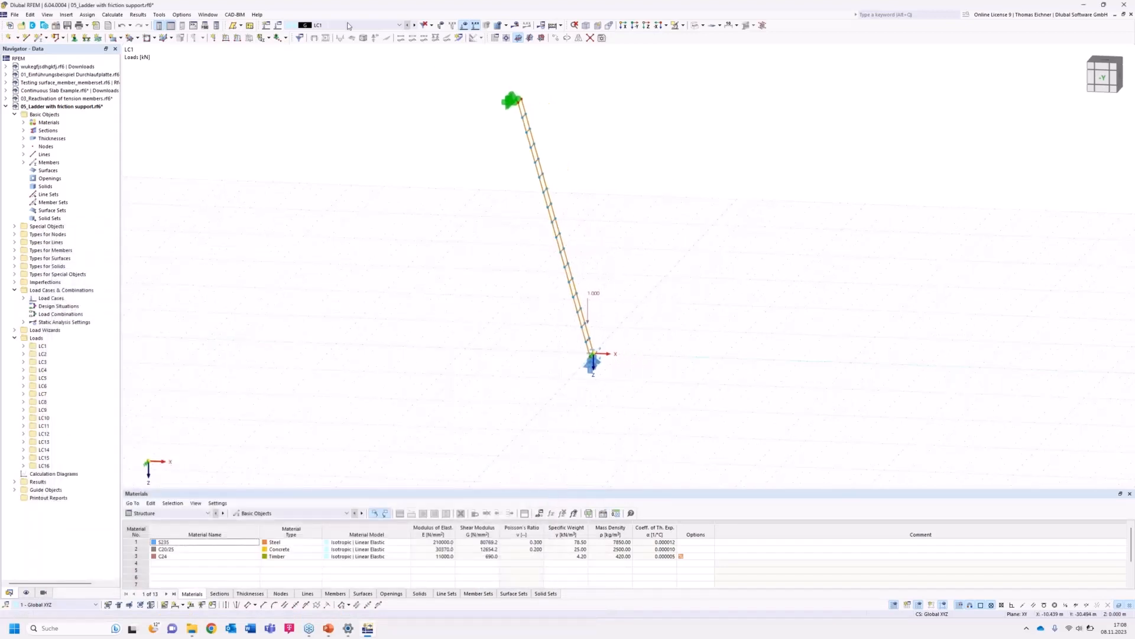
{"action": "left_click", "coordinate": [414, 26]}
{"action": "left_click", "coordinate": [415, 26]}
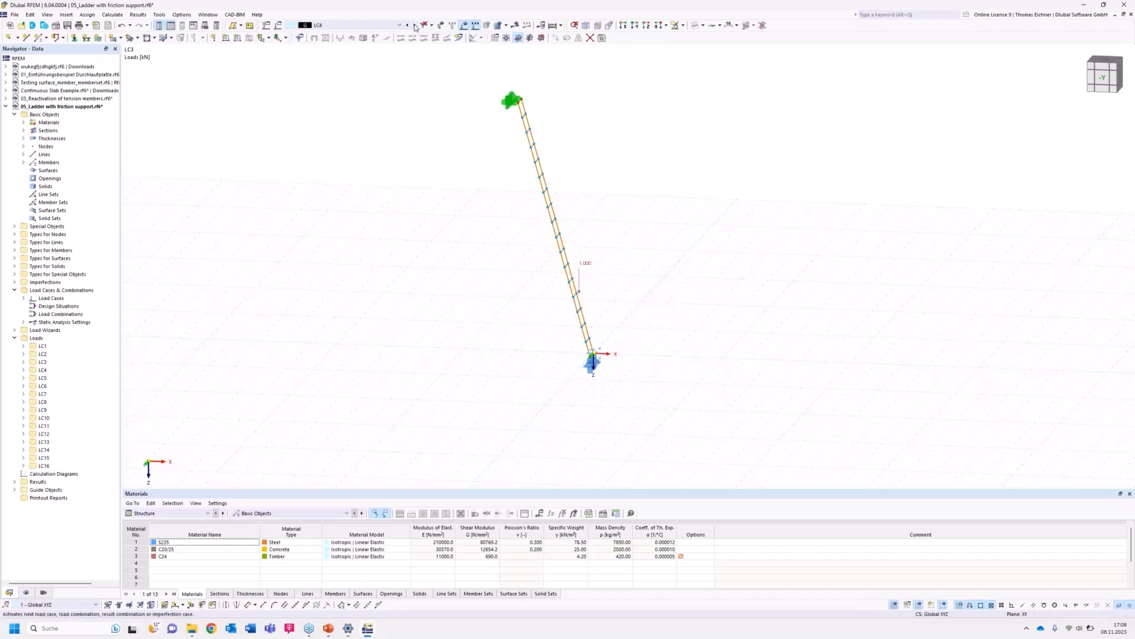
{"action": "left_click", "coordinate": [414, 25]}
{"action": "left_click", "coordinate": [415, 26]}
{"action": "left_click", "coordinate": [414, 25]}
{"action": "left_click", "coordinate": [414, 26]}
{"action": "left_click", "coordinate": [415, 25]}
{"action": "left_click", "coordinate": [414, 25]}
{"action": "left_click", "coordinate": [414, 26]}
{"action": "left_click", "coordinate": [415, 26]}
{"action": "left_click", "coordinate": [414, 25]}
{"action": "left_click", "coordinate": [415, 25]}
{"action": "left_click", "coordinate": [408, 25]}
{"action": "left_click", "coordinate": [408, 26]}
{"action": "left_click", "coordinate": [408, 26]}
{"action": "left_click", "coordinate": [408, 25]}
{"action": "left_click", "coordinate": [408, 26]}
{"action": "left_click", "coordinate": [408, 25]}
{"action": "left_click", "coordinate": [408, 25]}
{"action": "left_click", "coordinate": [408, 26]}
{"action": "left_click", "coordinate": [408, 26]}
{"action": "left_click", "coordinate": [408, 25]}
{"action": "left_click", "coordinate": [408, 25]}
Calculate all load cases and close the error message.
{"action": "left_click", "coordinate": [515, 25]}
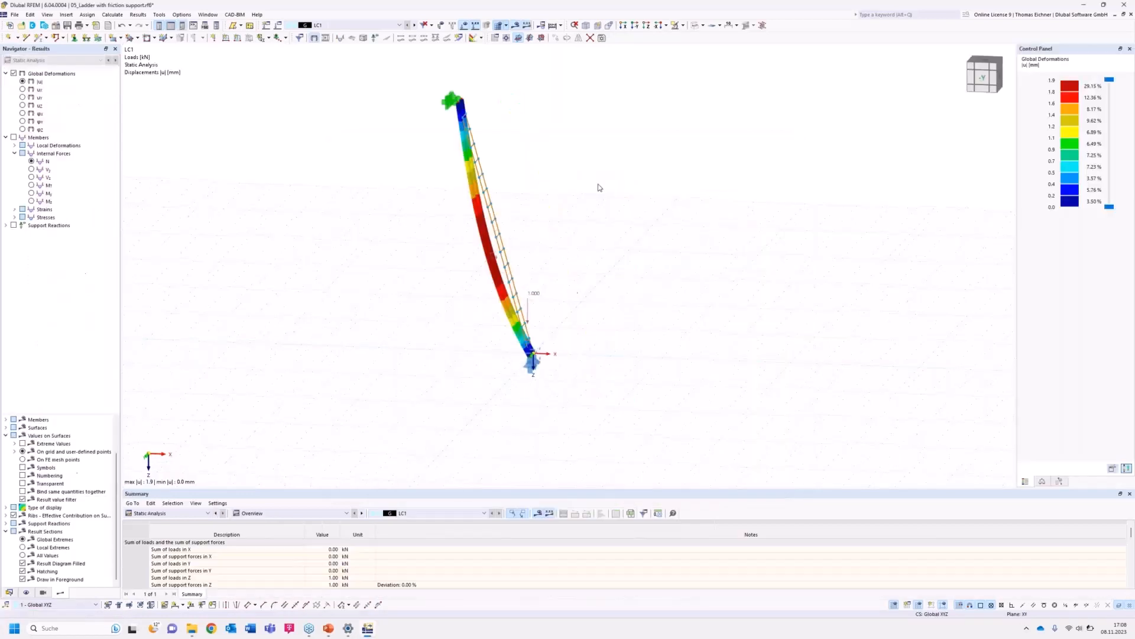
{"action": "left_click", "coordinate": [553, 27]}
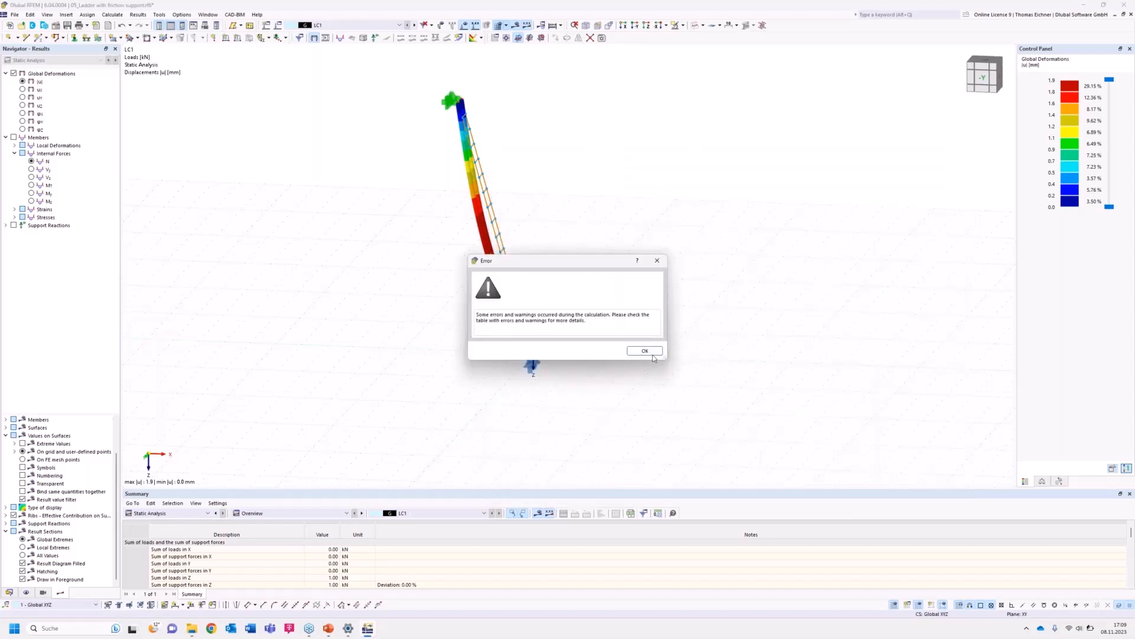
{"action": "left_click", "coordinate": [652, 355]}
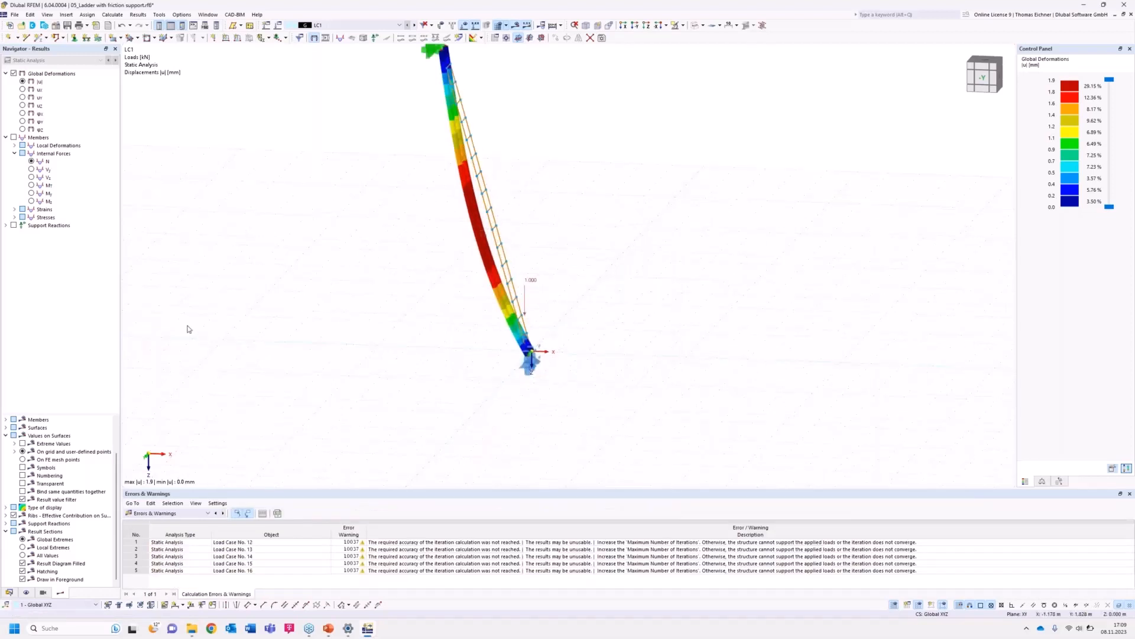
Display the support reactions in the results view of the ladder.
{"action": "left_click", "coordinate": [14, 225]}
{"action": "middle_click_drag", "start_coordinate": [677, 295], "coordinate": [674, 301]}
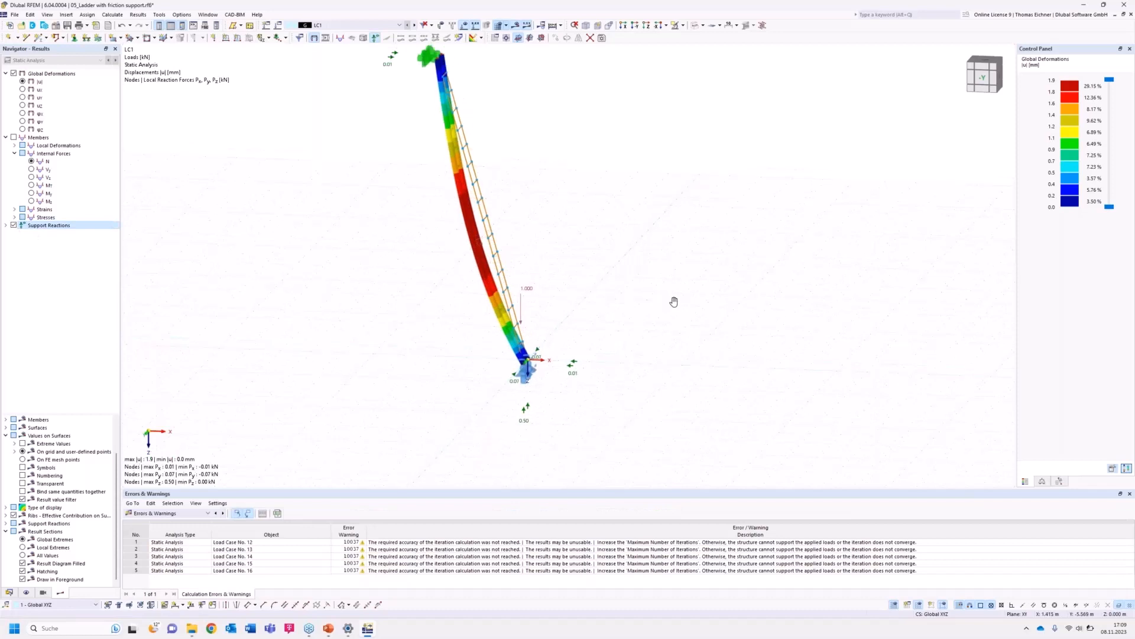
{"action": "scroll", "coordinate": [674, 301], "scroll_direction": "up", "scroll_amount": 3}
{"action": "middle_click_drag", "start_coordinate": [610, 324], "coordinate": [644, 317]}
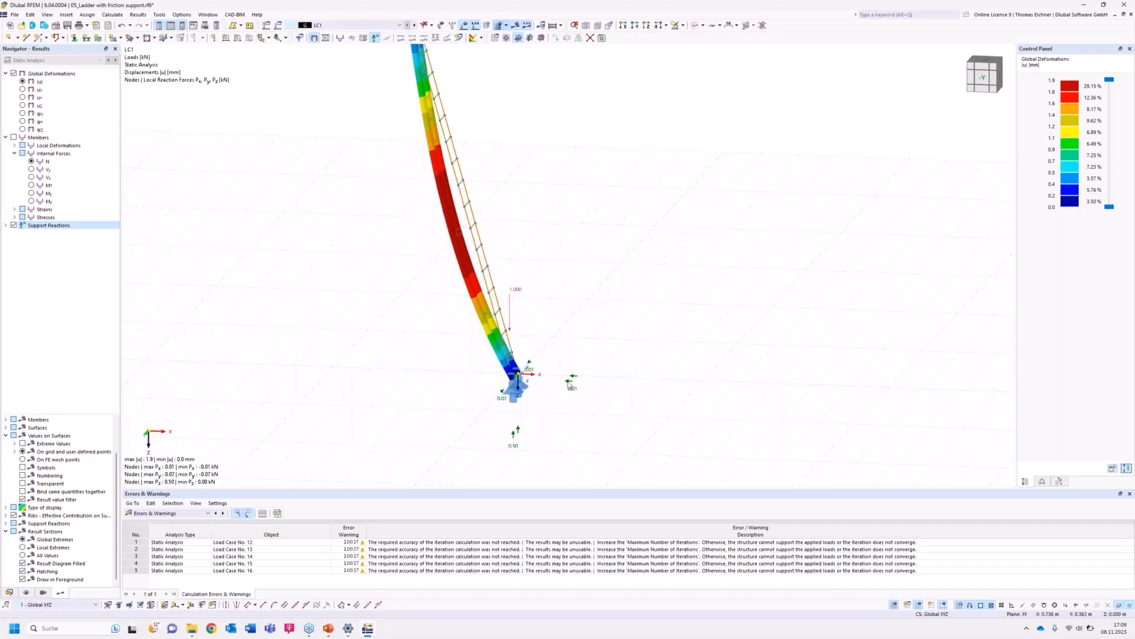
Step through the load cases to compare deformations and support reactions.
{"action": "left_click", "coordinate": [415, 25]}
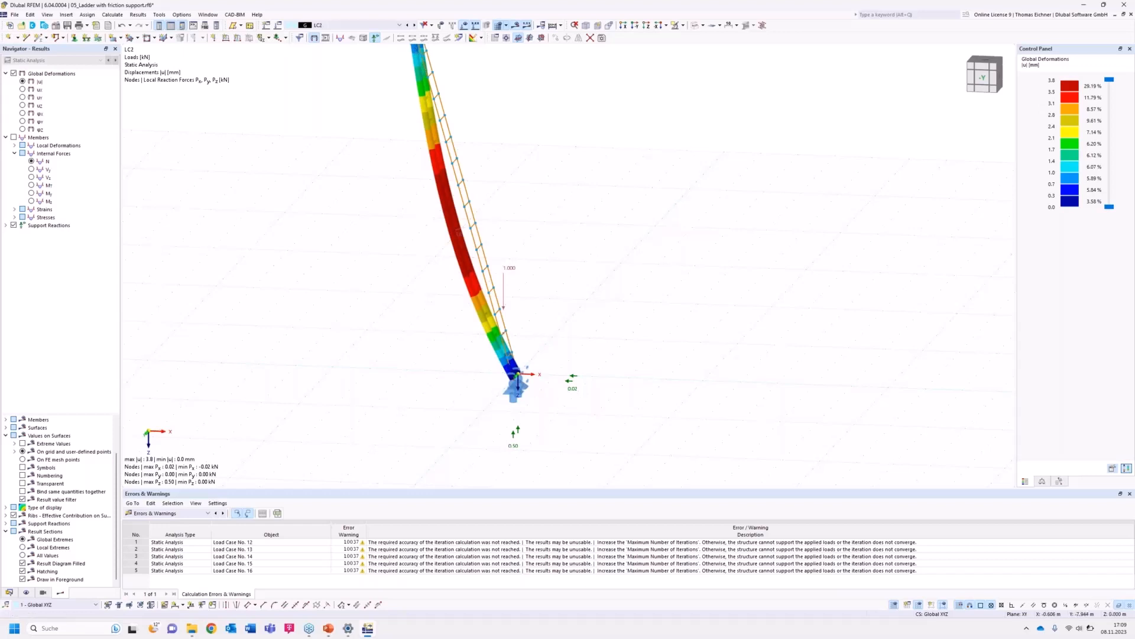
{"action": "scroll", "coordinate": [566, 291], "scroll_direction": "down", "scroll_amount": 2}
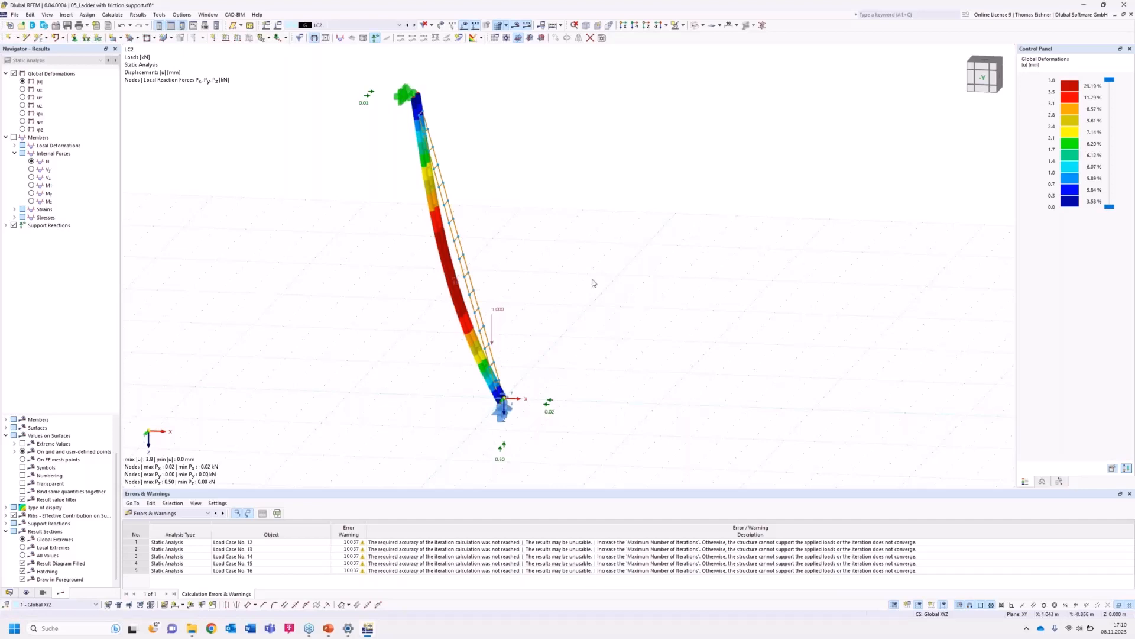
{"action": "left_click", "coordinate": [411, 26]}
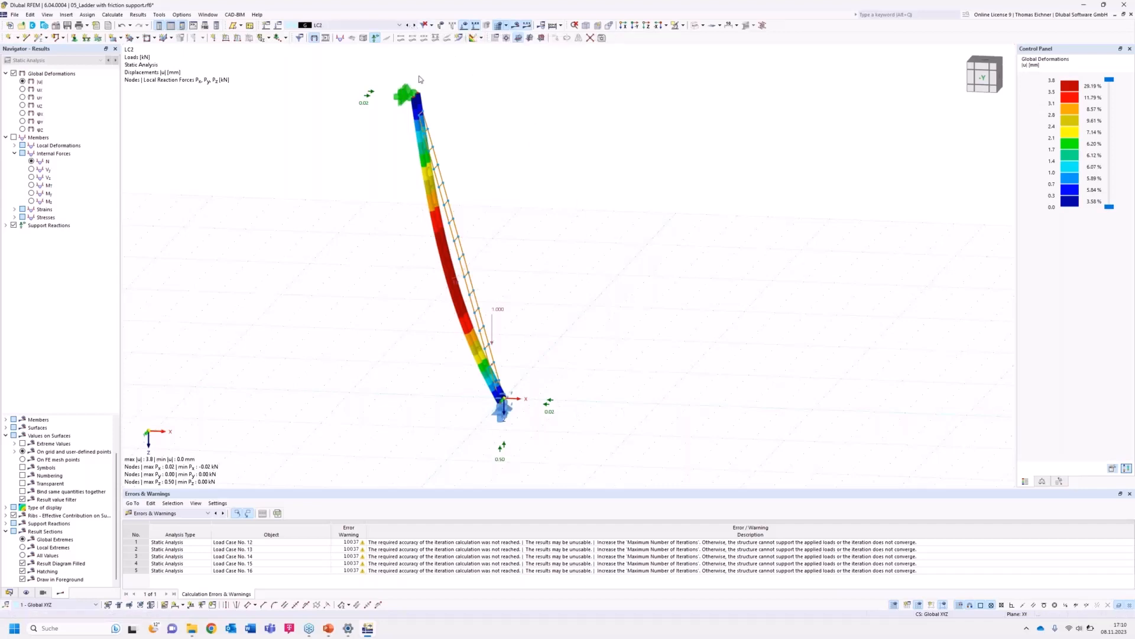
{"action": "left_click", "coordinate": [415, 26]}
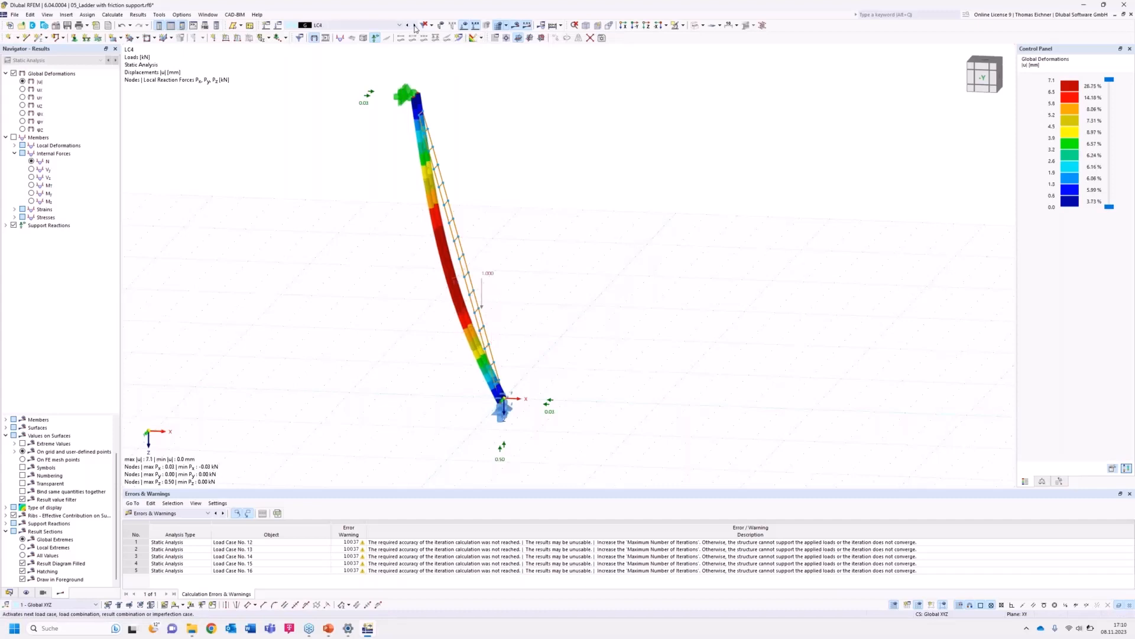
{"action": "left_click", "coordinate": [415, 27]}
{"action": "left_click", "coordinate": [415, 26]}
{"action": "left_click", "coordinate": [415, 27]}
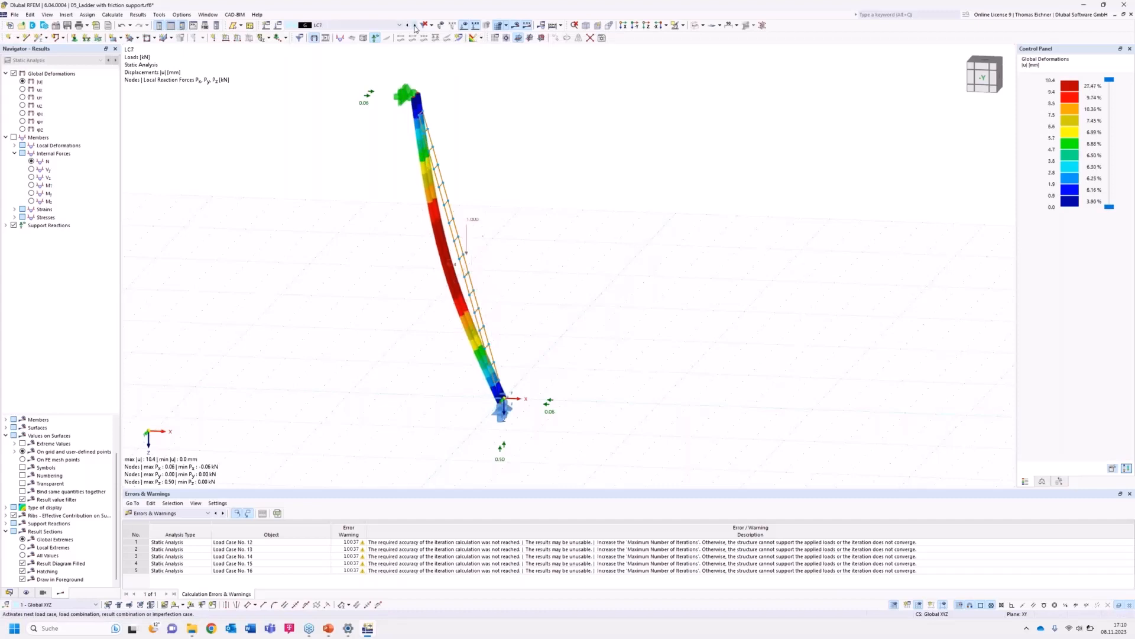
{"action": "left_click", "coordinate": [415, 26]}
{"action": "left_click", "coordinate": [415, 26]}
{"action": "left_click", "coordinate": [415, 26]}
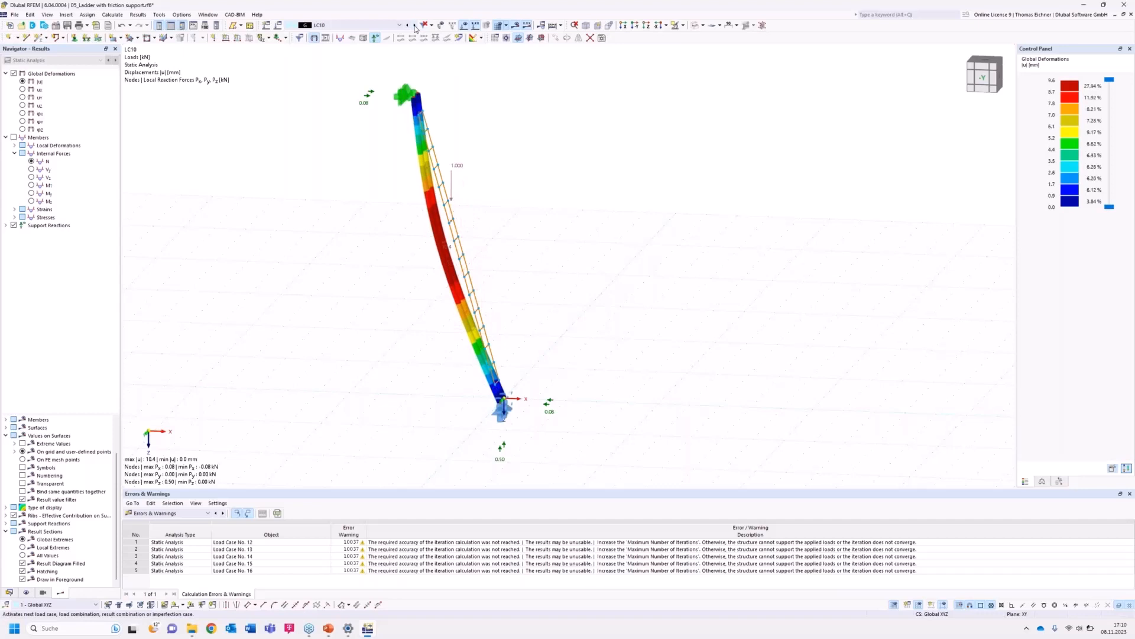
{"action": "left_click", "coordinate": [415, 27]}
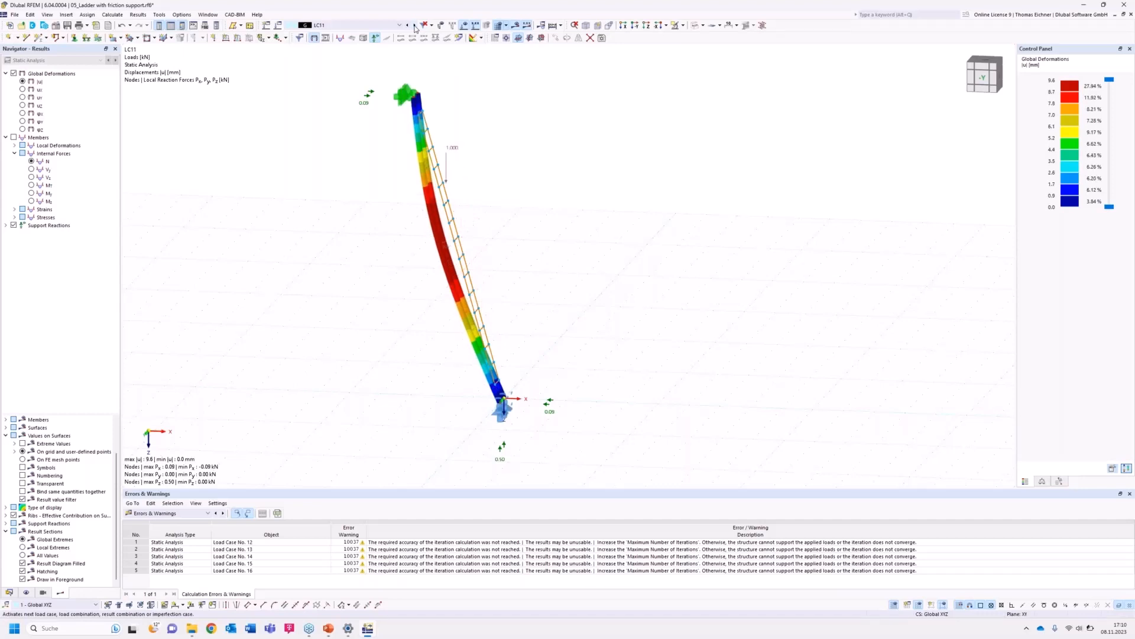
{"action": "left_click", "coordinate": [415, 26]}
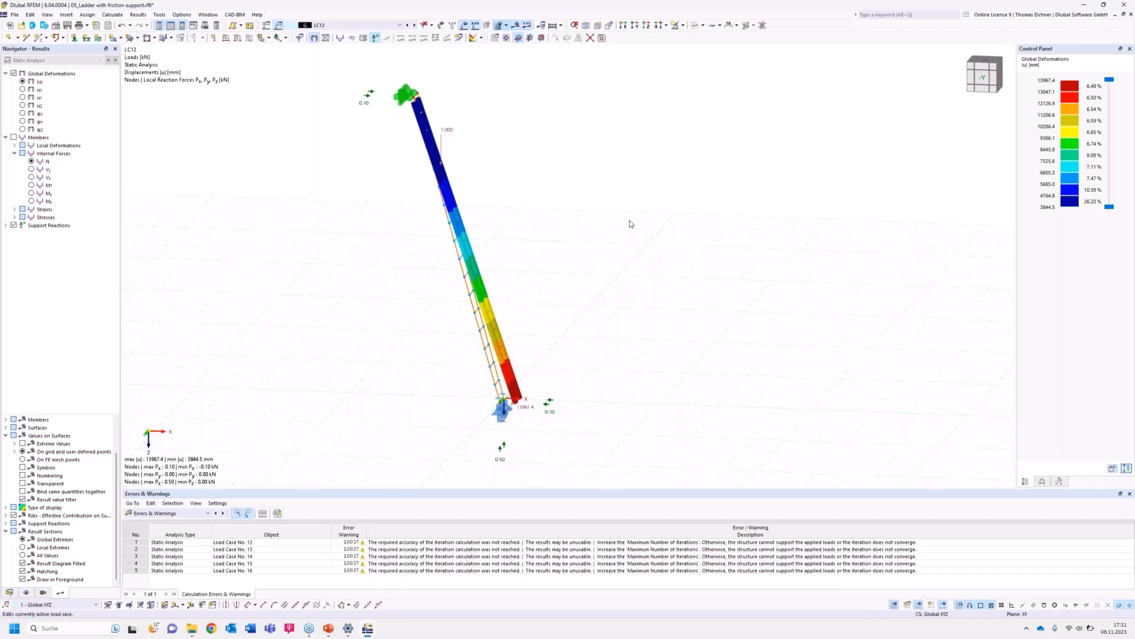
Create a new load combination using the SA1 – Geometrically linear | Newton-Raphson analysis settings.
{"action": "left_click_drag", "start_coordinate": [576, 121], "coordinate": [832, 116]}
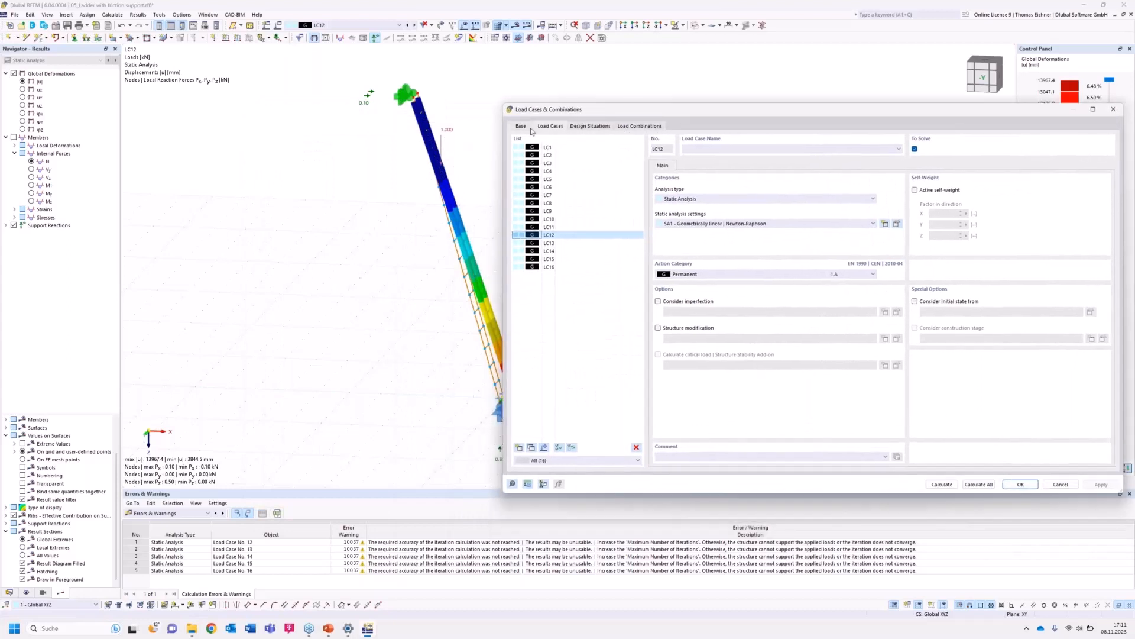
{"action": "left_click", "coordinate": [640, 126]}
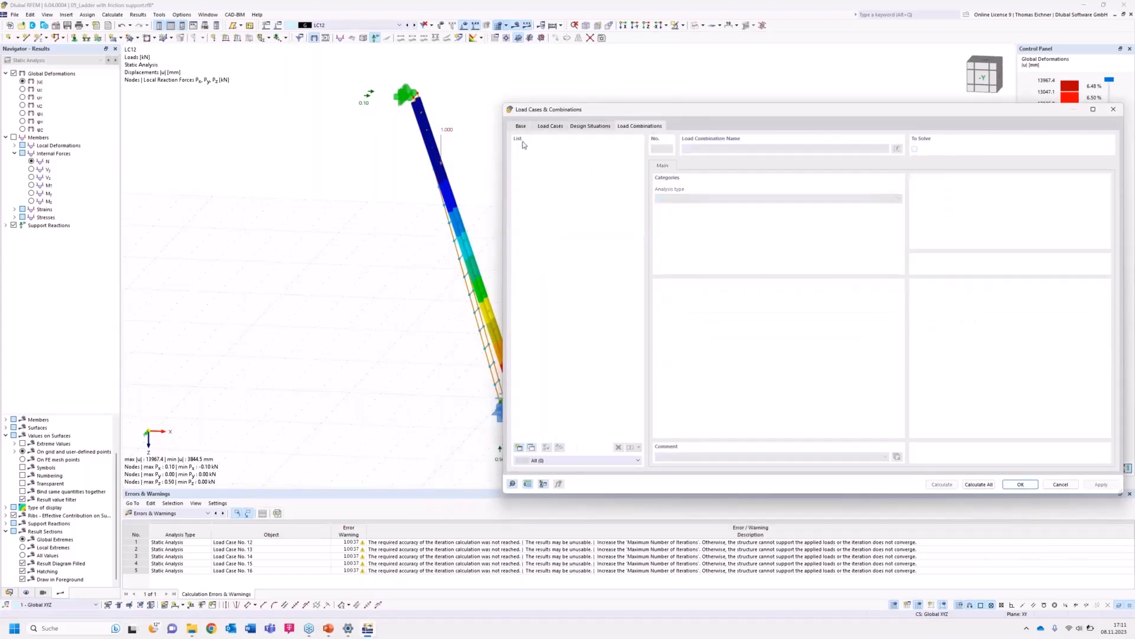
{"action": "left_click", "coordinate": [520, 449]}
{"action": "left_click_drag", "start_coordinate": [698, 115], "coordinate": [763, 113]}
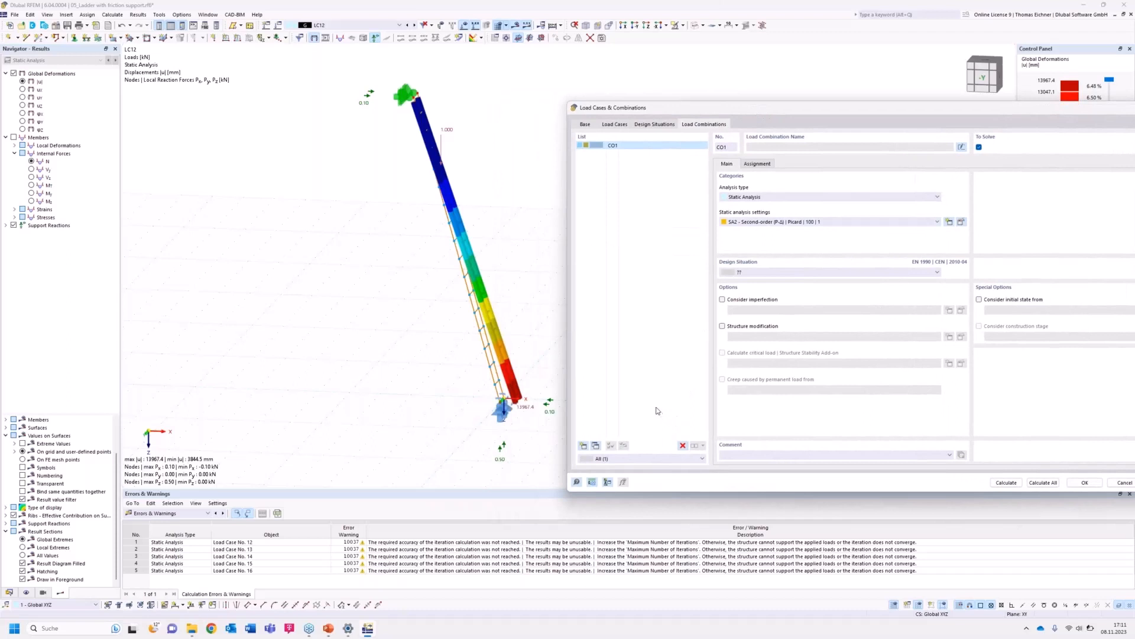
{"action": "left_click", "coordinate": [760, 222]}
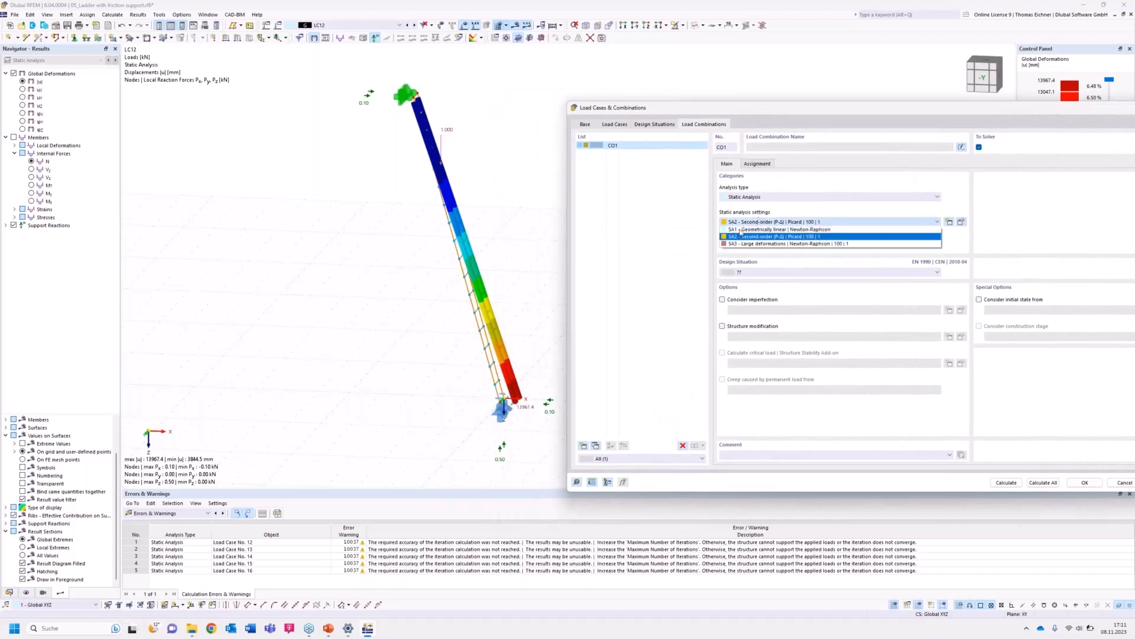
{"action": "left_click", "coordinate": [744, 230]}
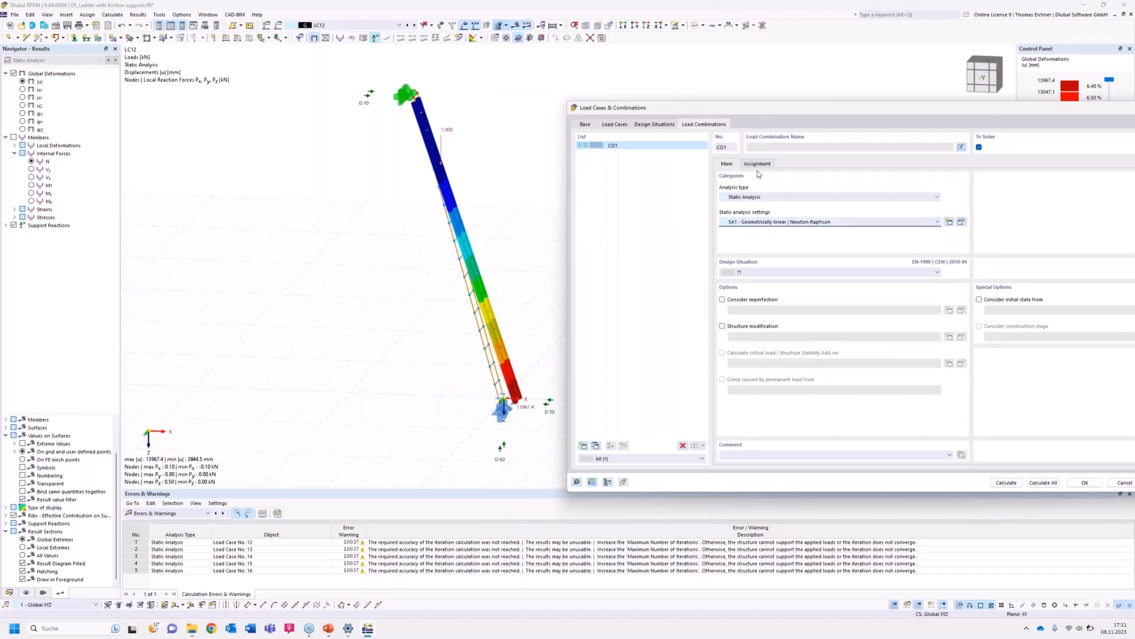
Assign load cases LC16 and LC1 to the new combination.
{"action": "left_click", "coordinate": [757, 163]}
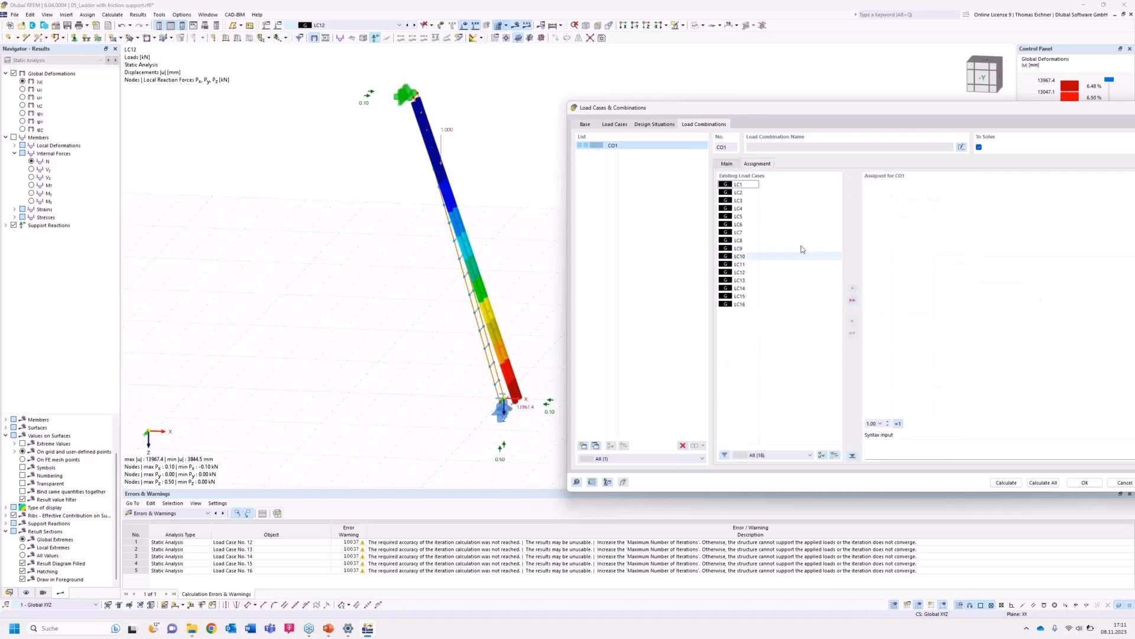
{"action": "double_click", "coordinate": [740, 305]}
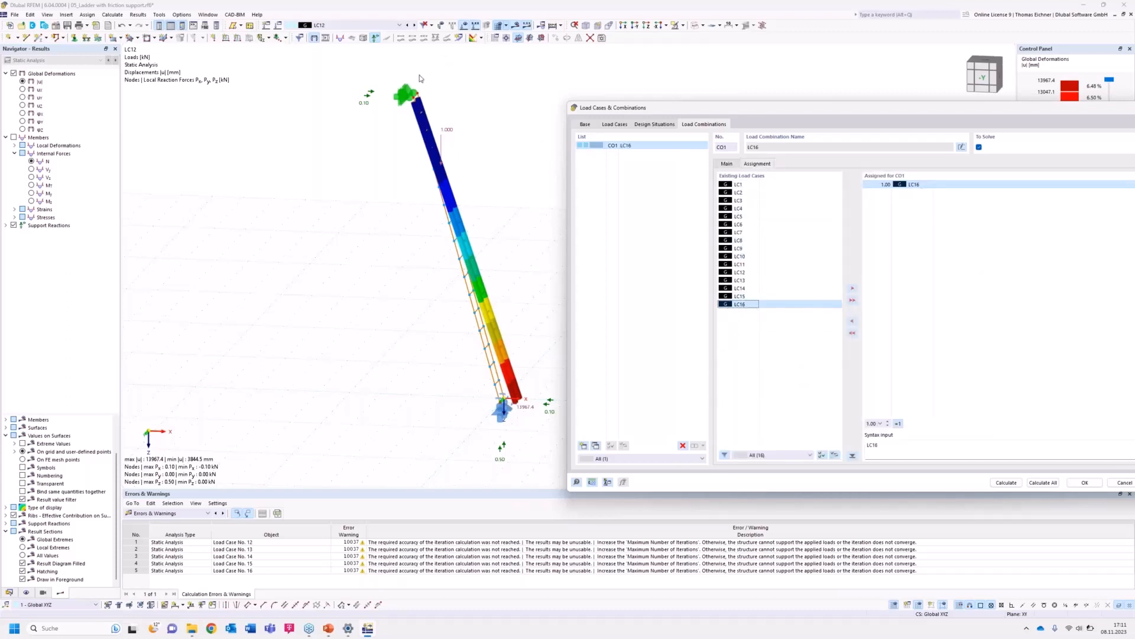
{"action": "left_click", "coordinate": [788, 374]}
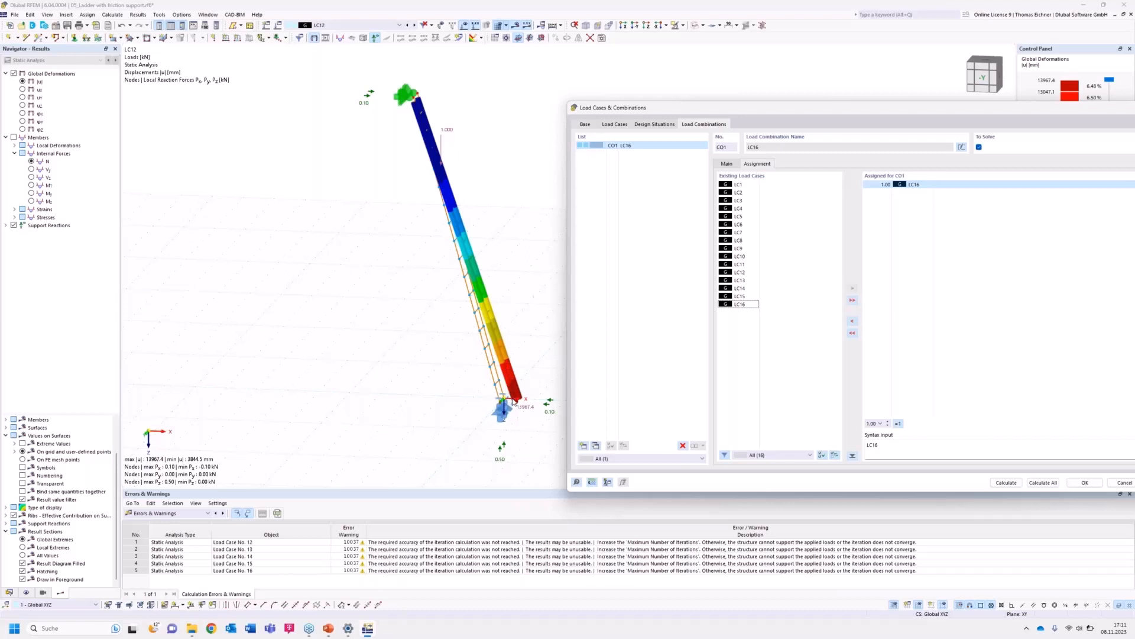
{"action": "double_click", "coordinate": [737, 184]}
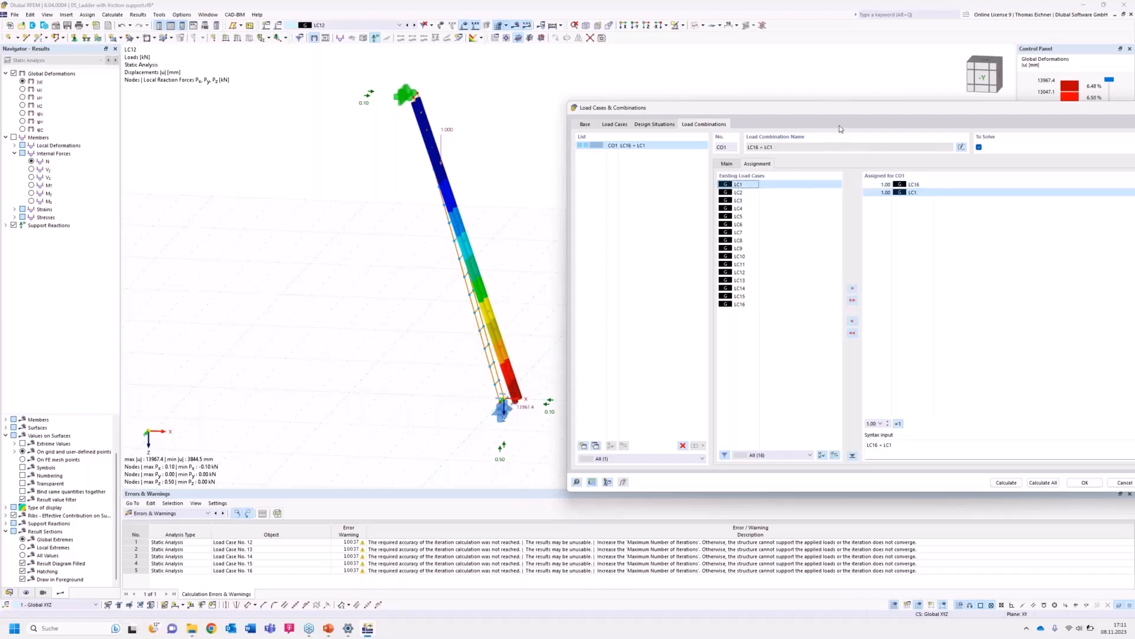
Try to calculate the load combination.
{"action": "left_click_drag", "start_coordinate": [852, 112], "coordinate": [703, 79]}
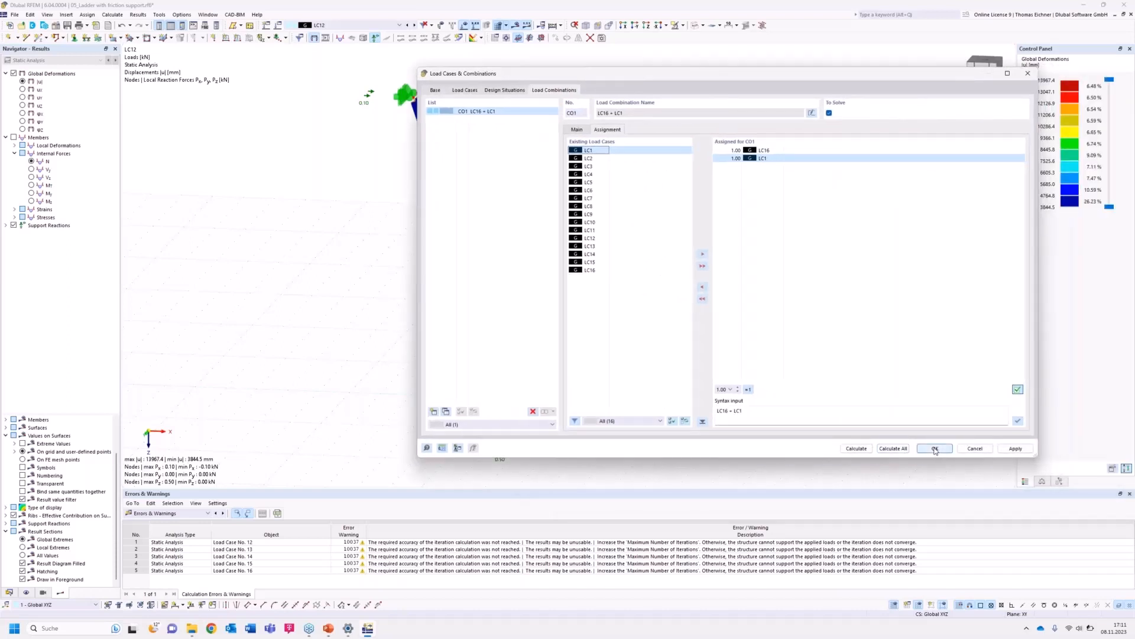
{"action": "left_click", "coordinate": [857, 449]}
{"action": "left_click", "coordinate": [805, 327]}
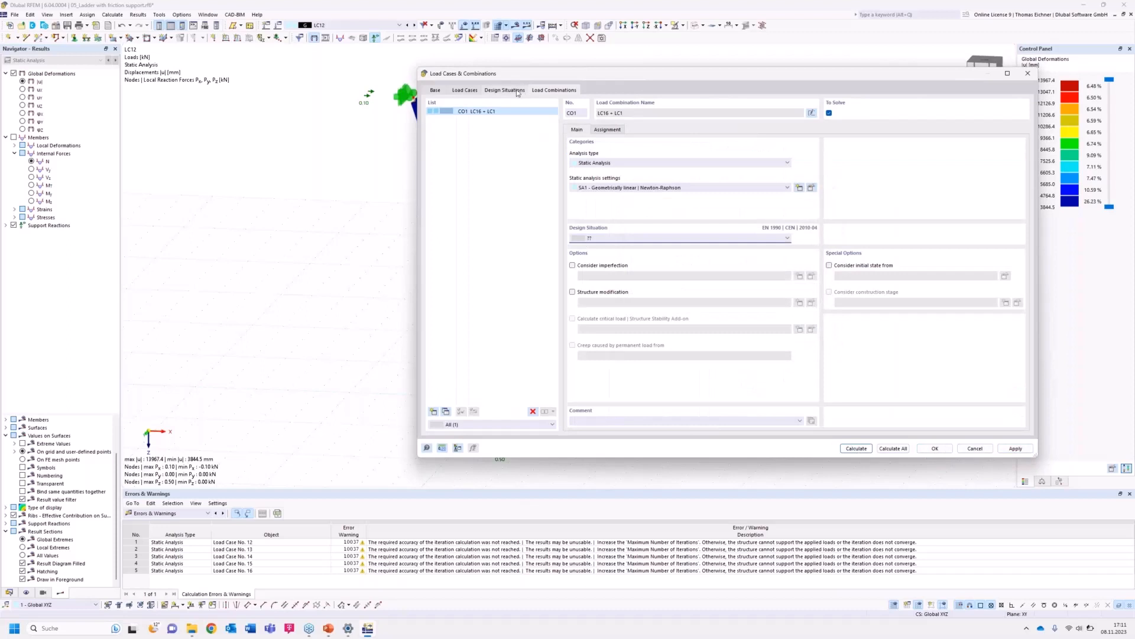
Add a new design situation DS1 – ULS (EQU) – Permanent and transient for the combination.
{"action": "left_click", "coordinate": [505, 90]}
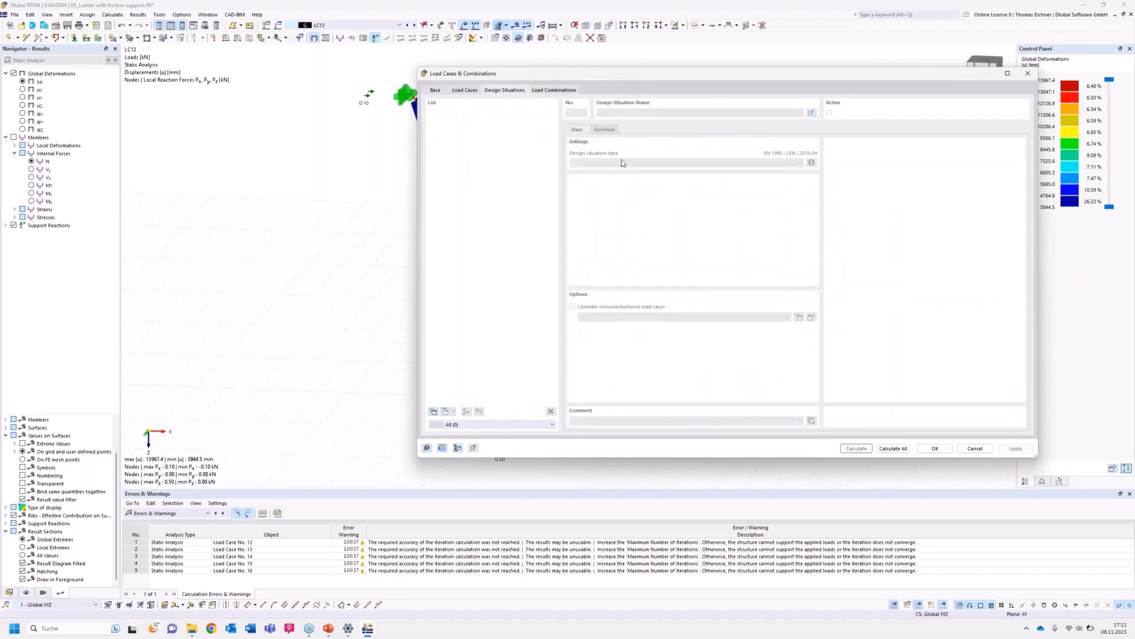
{"action": "left_click", "coordinate": [435, 411]}
{"action": "left_click", "coordinate": [550, 92]}
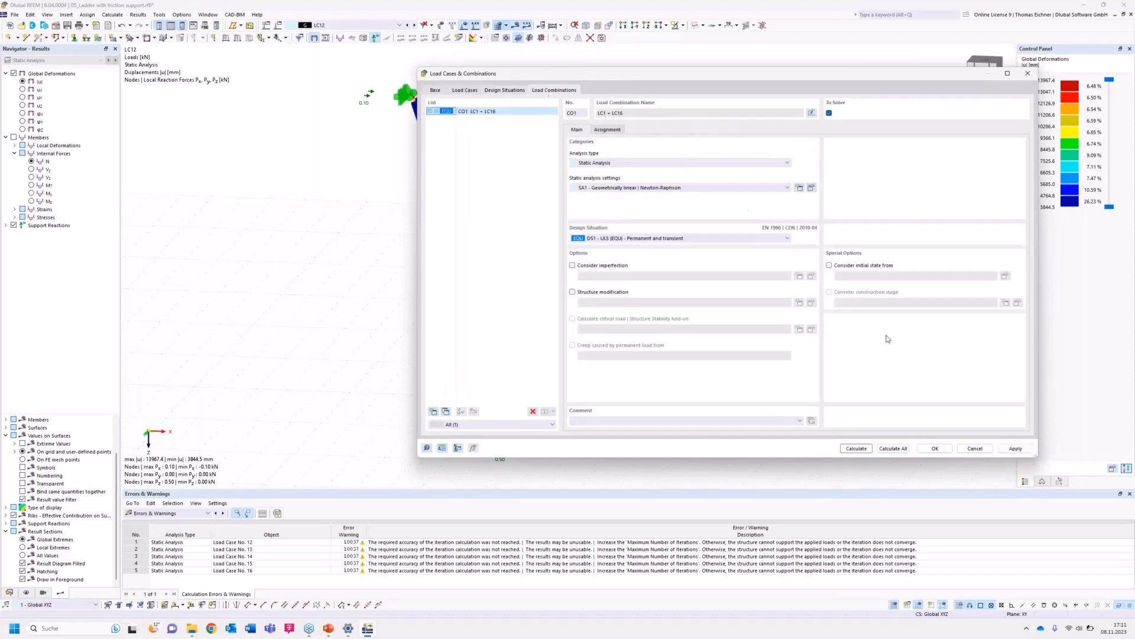
Calculate the load combination CO1 and inspect its deformations and support reactions.
{"action": "left_click", "coordinate": [856, 448]}
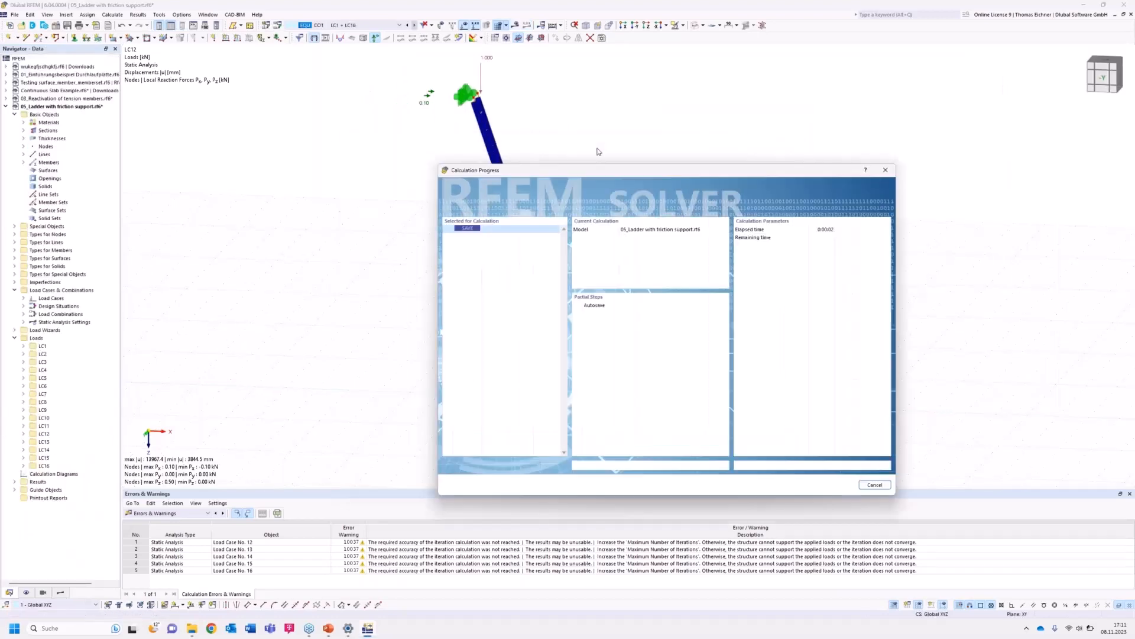
{"action": "left_click_drag", "start_coordinate": [597, 173], "coordinate": [762, 155]}
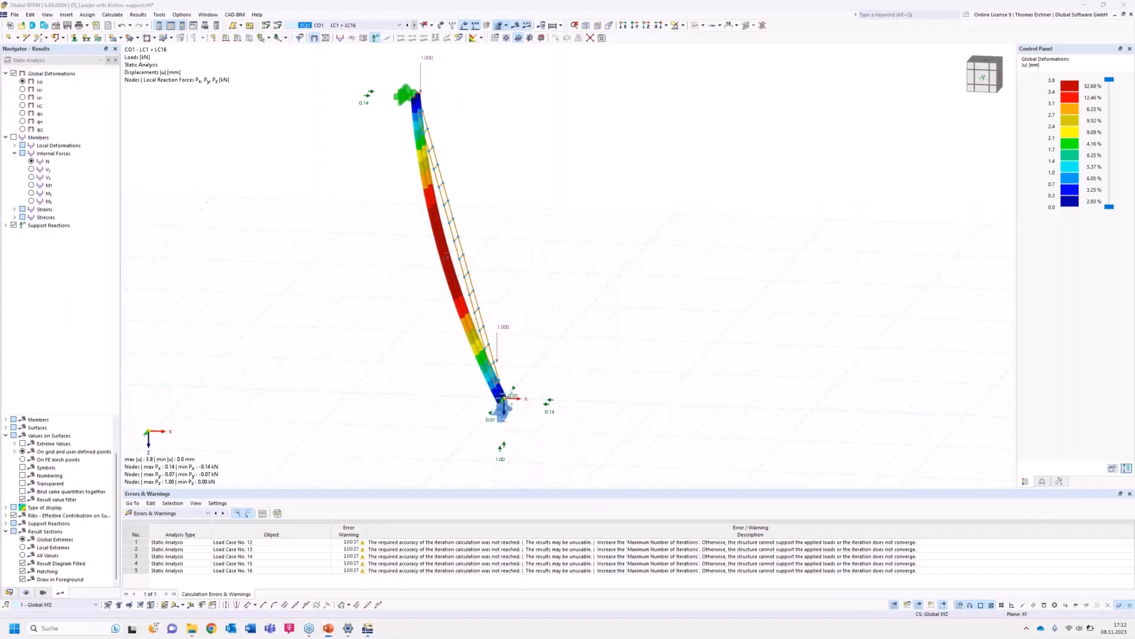
{"action": "left_click", "coordinate": [649, 298]}
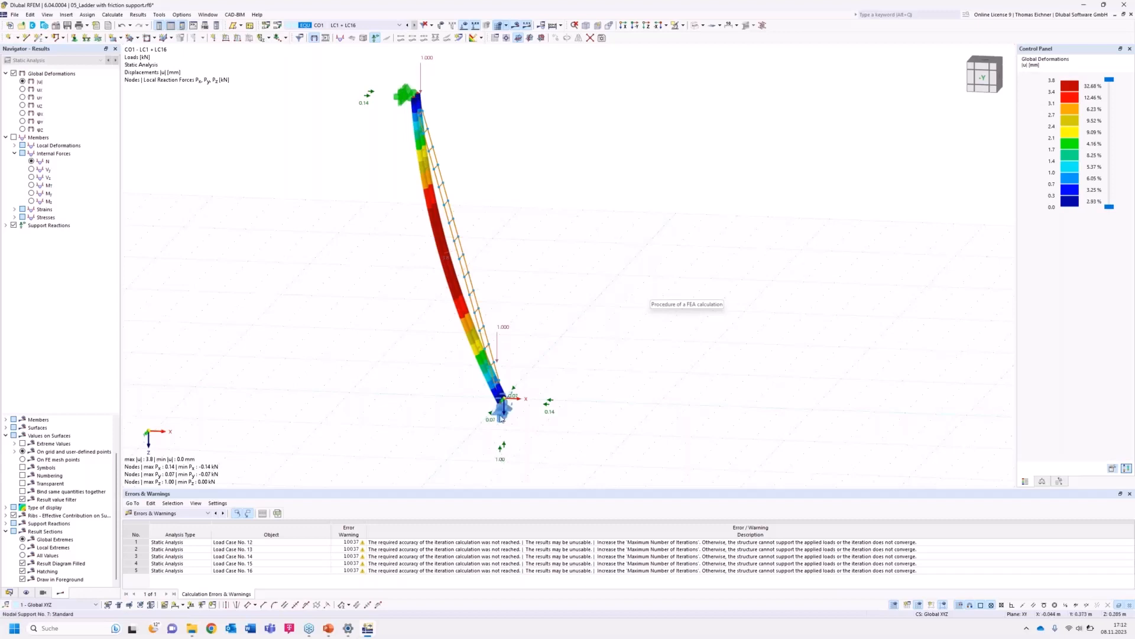
{"action": "mouse_move", "coordinate": [500, 417]}
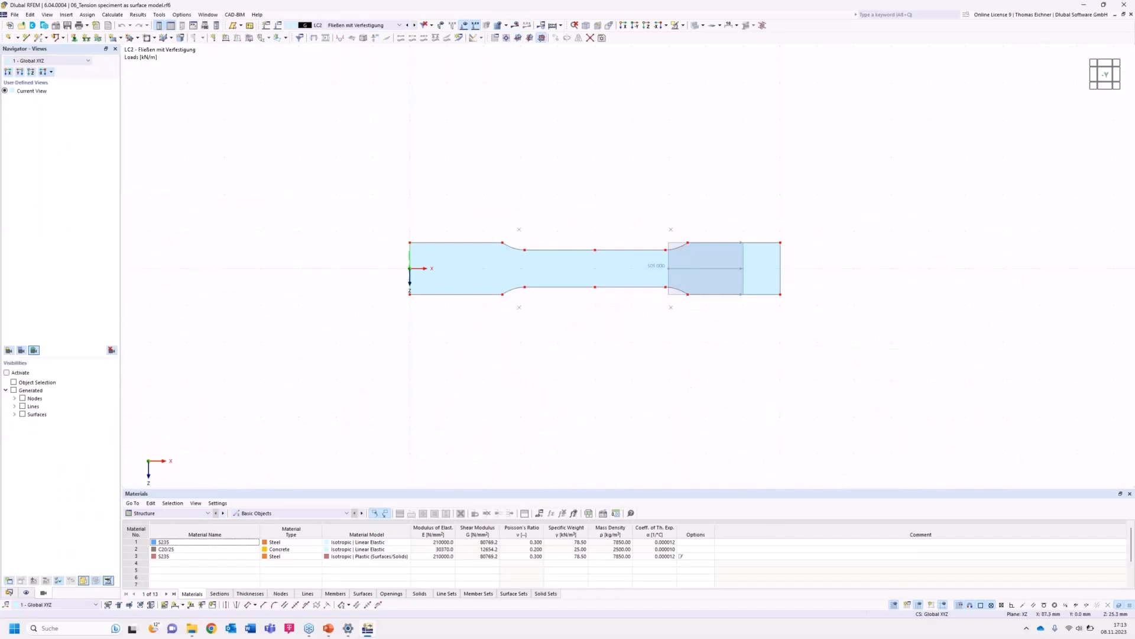
Switch to load case LC1 and examine the tension specimen surface model from different views.
{"action": "middle_click_drag", "start_coordinate": [672, 373], "coordinate": [609, 386]}
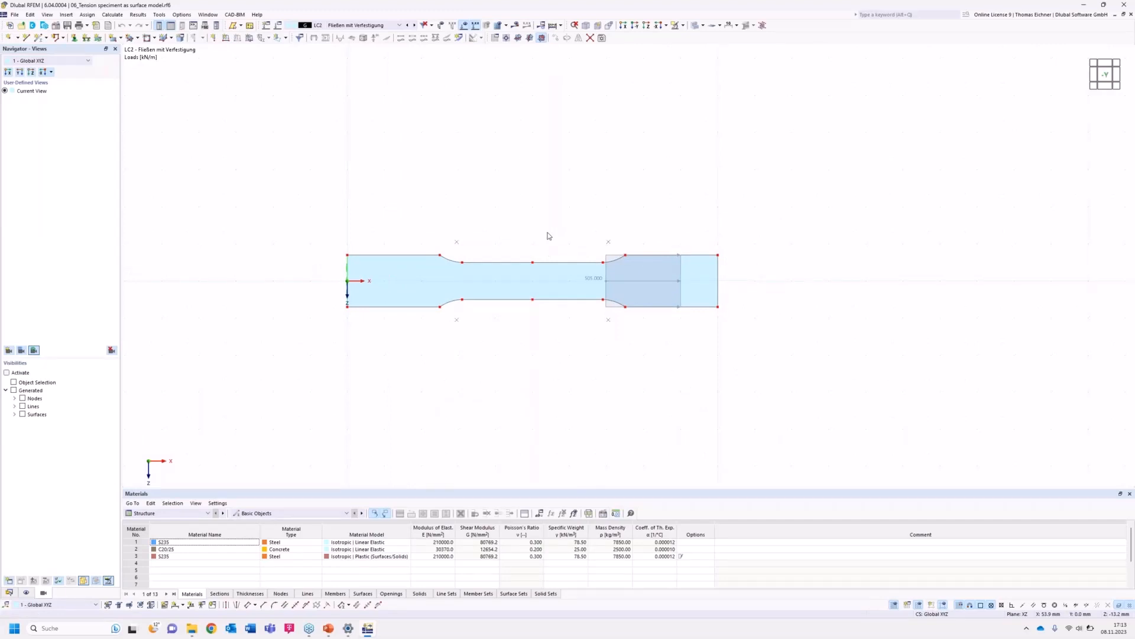
{"action": "scroll", "coordinate": [616, 172], "scroll_direction": "up", "scroll_amount": 2}
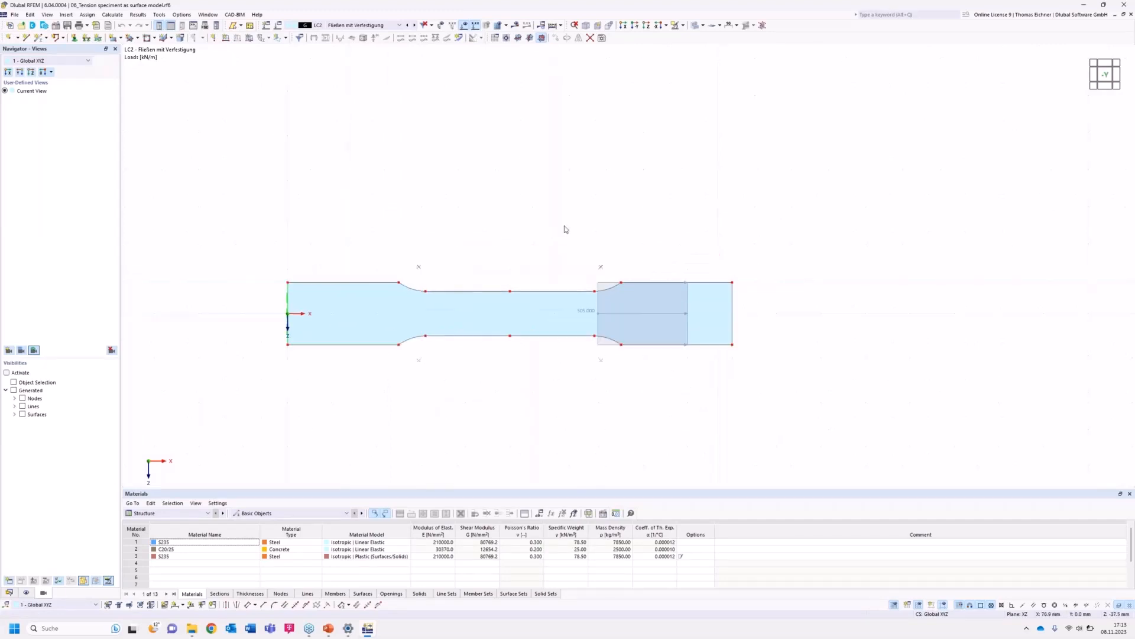
{"action": "middle_click_drag", "start_coordinate": [532, 172], "coordinate": [512, 392], "text": "ctrl"}
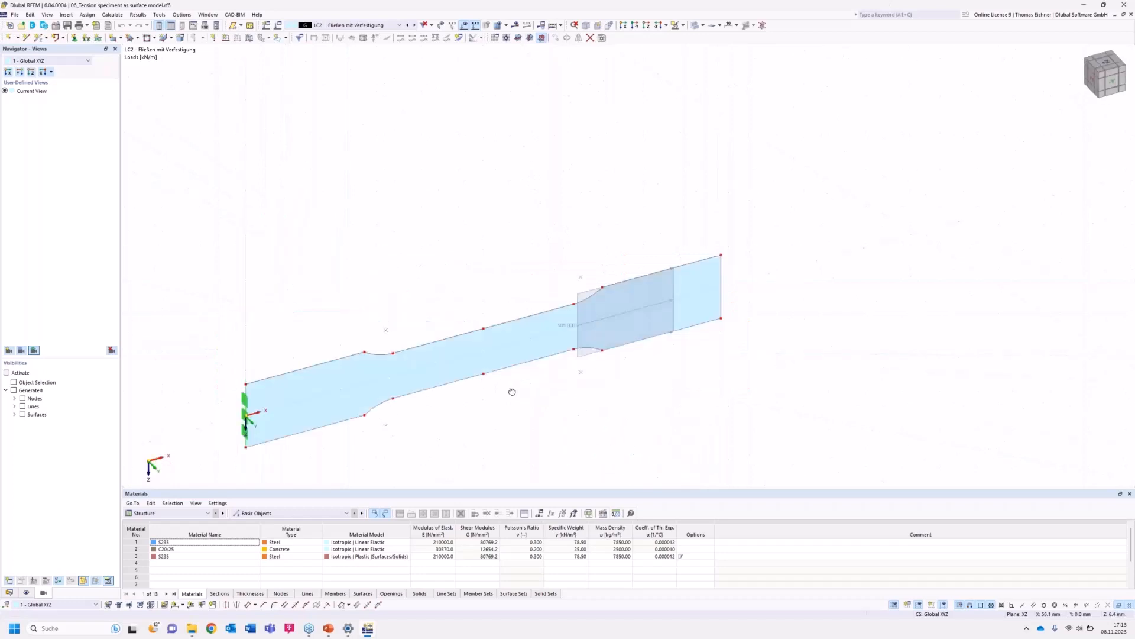
{"action": "left_click", "coordinate": [634, 26]}
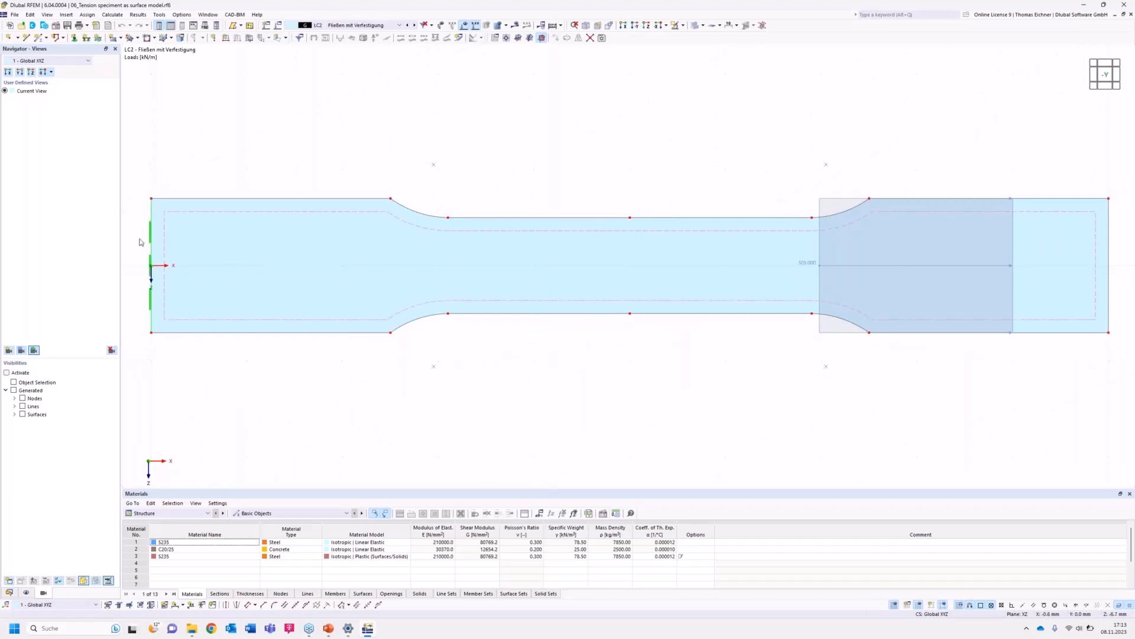
{"action": "left_click", "coordinate": [354, 25]}
{"action": "left_click", "coordinate": [343, 32]}
{"action": "middle_click_drag", "start_coordinate": [606, 147], "coordinate": [582, 145]}
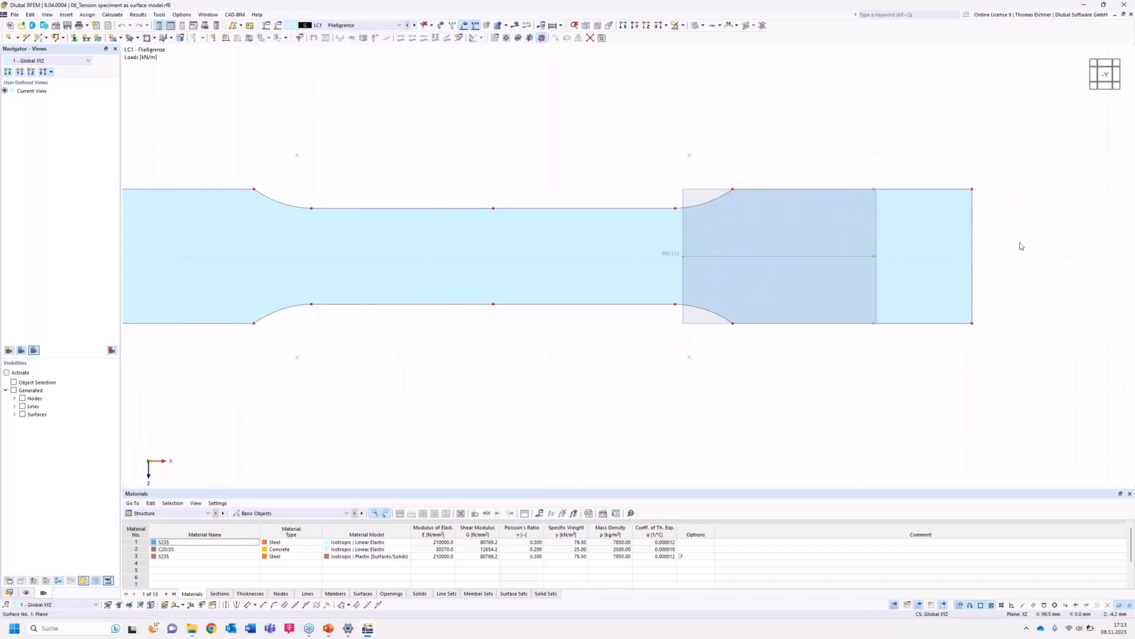
{"action": "scroll", "coordinate": [981, 271], "scroll_direction": "down", "scroll_amount": 3}
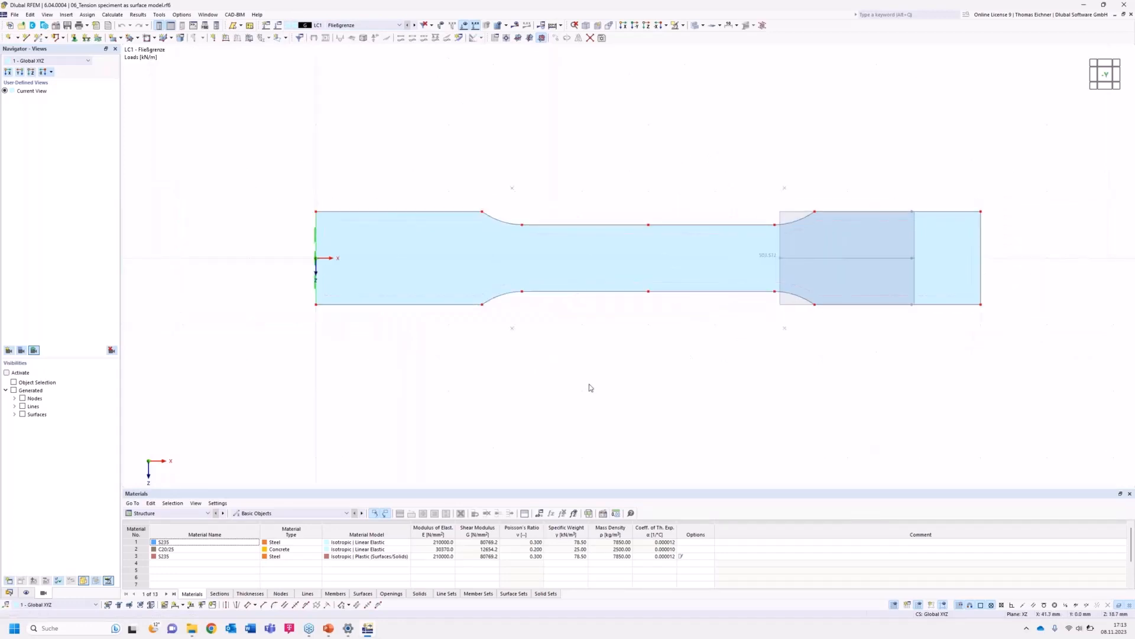
Change the specimen surface's material to 1 - S235 Isotropic Linear Elastic, accepting deletion of results.
{"action": "double_click", "coordinate": [432, 242]}
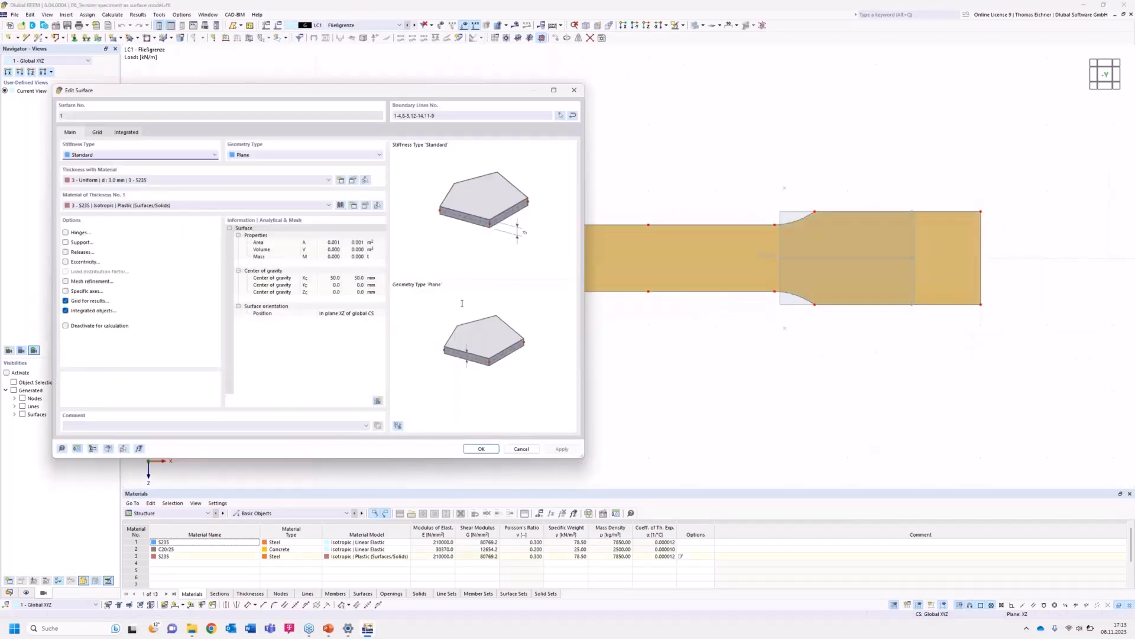
{"action": "left_click", "coordinate": [121, 205]}
{"action": "left_click", "coordinate": [127, 213]}
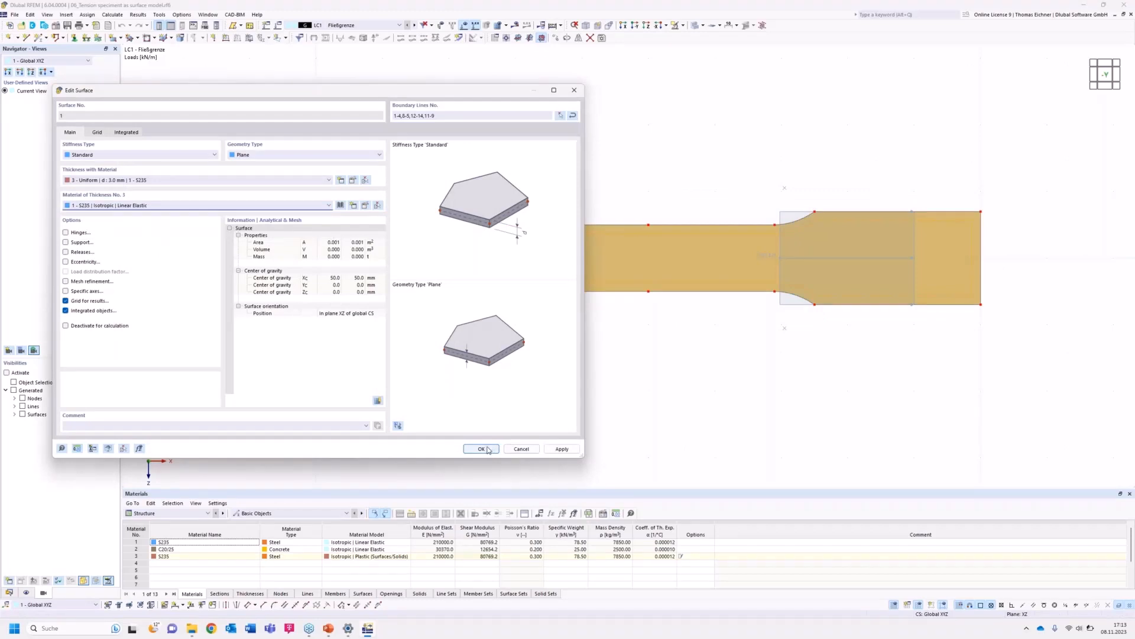
{"action": "left_click", "coordinate": [484, 450]}
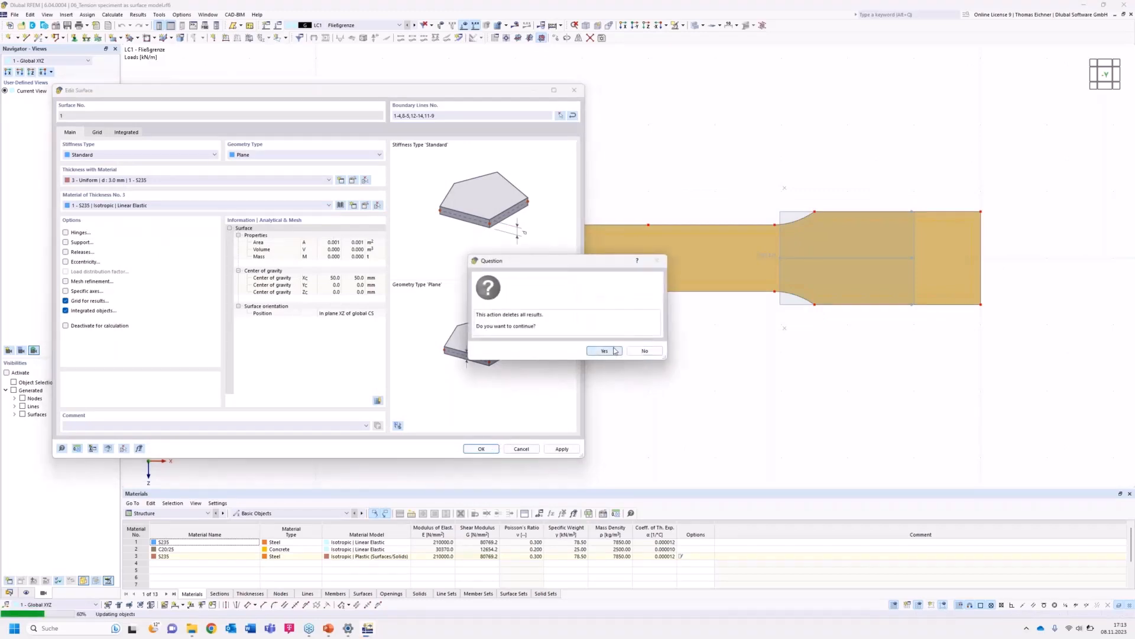
{"action": "left_click", "coordinate": [603, 349]}
Open the line load at the specimen's end and review its magnitude and comment.
{"action": "left_click", "coordinate": [726, 380]}
{"action": "middle_click_drag", "start_coordinate": [705, 375], "coordinate": [629, 373]}
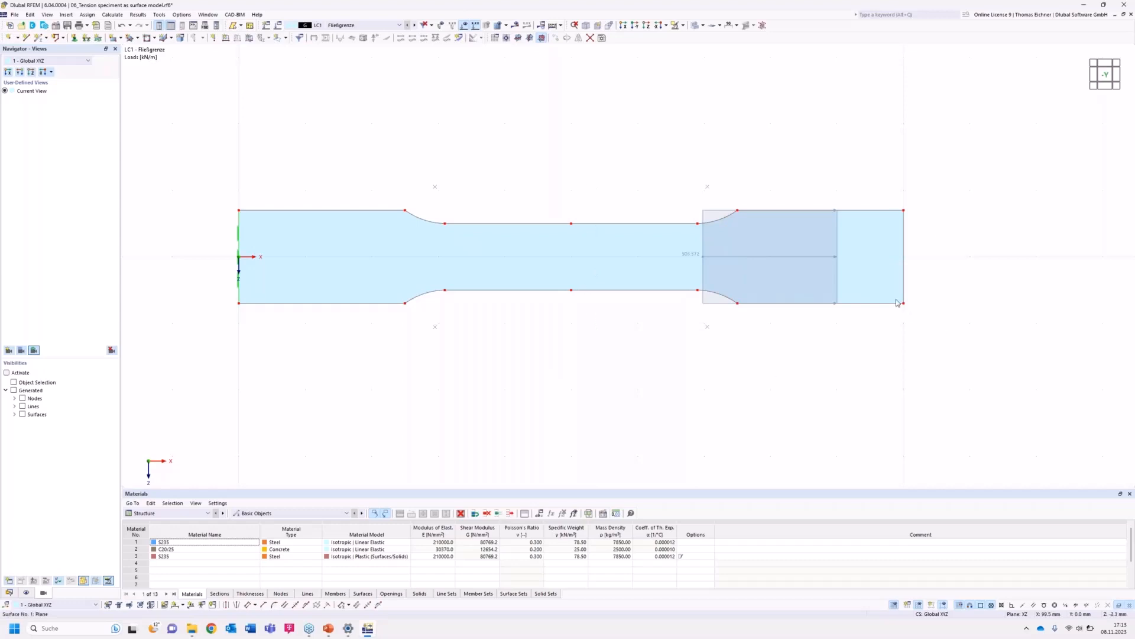
{"action": "left_click", "coordinate": [705, 210]}
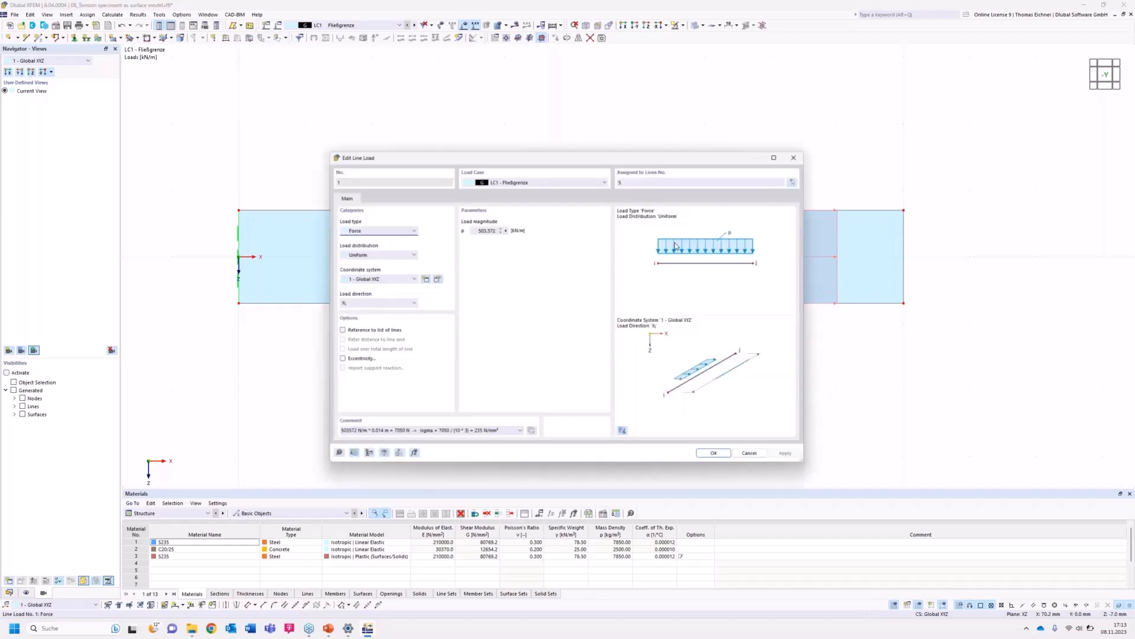
{"action": "left_click_drag", "start_coordinate": [585, 154], "coordinate": [362, 121]}
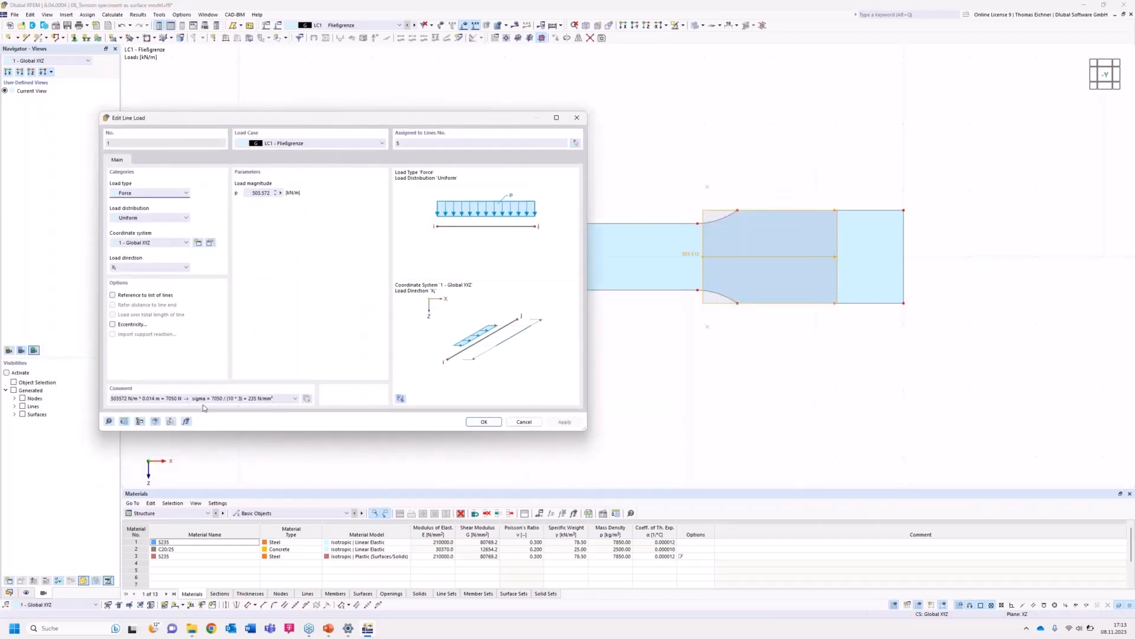
{"action": "left_click", "coordinate": [204, 398]}
{"action": "left_click_drag", "start_coordinate": [406, 118], "coordinate": [334, 116]}
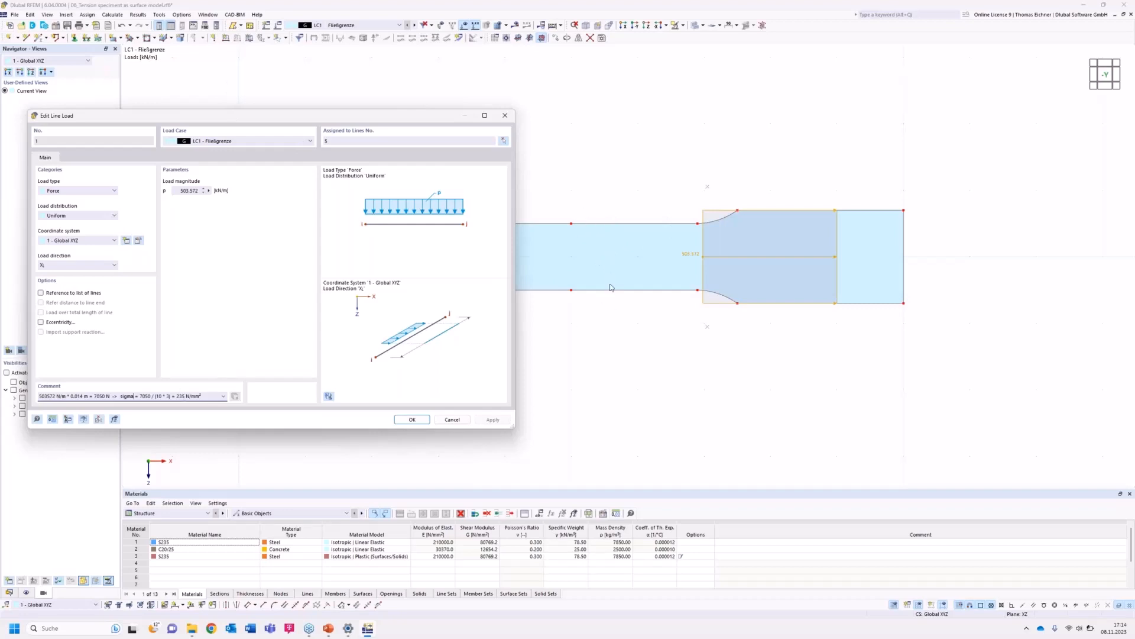
{"action": "left_click", "coordinate": [428, 420]}
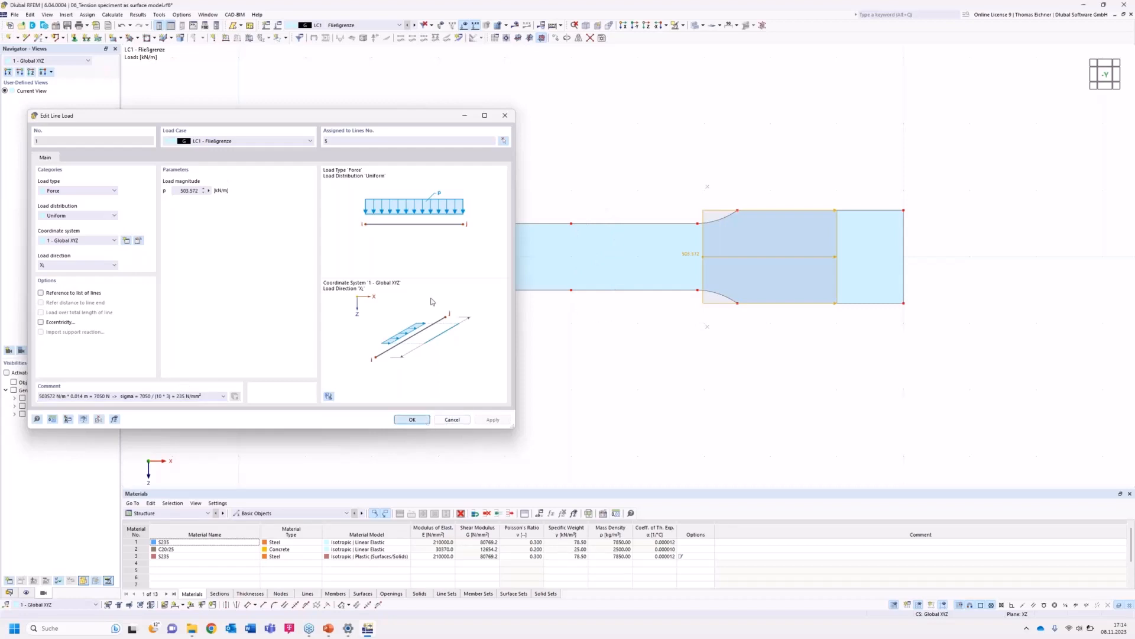
Calculate and display the results of load case LC1 with the global deformations u.
{"action": "left_click", "coordinate": [399, 24]}
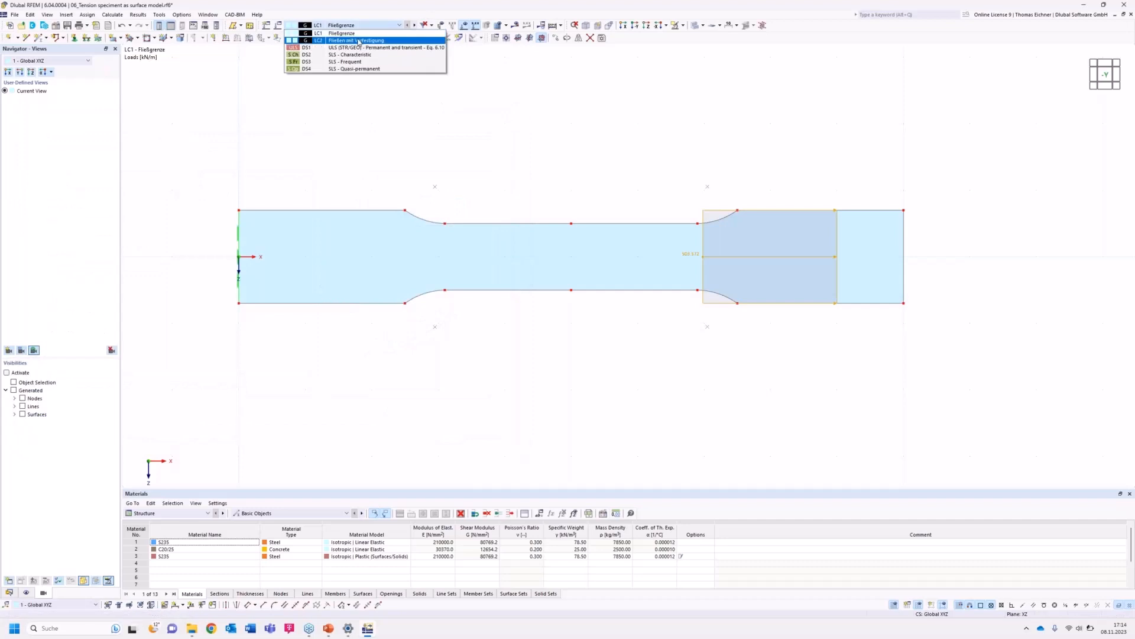
{"action": "left_click", "coordinate": [358, 40]}
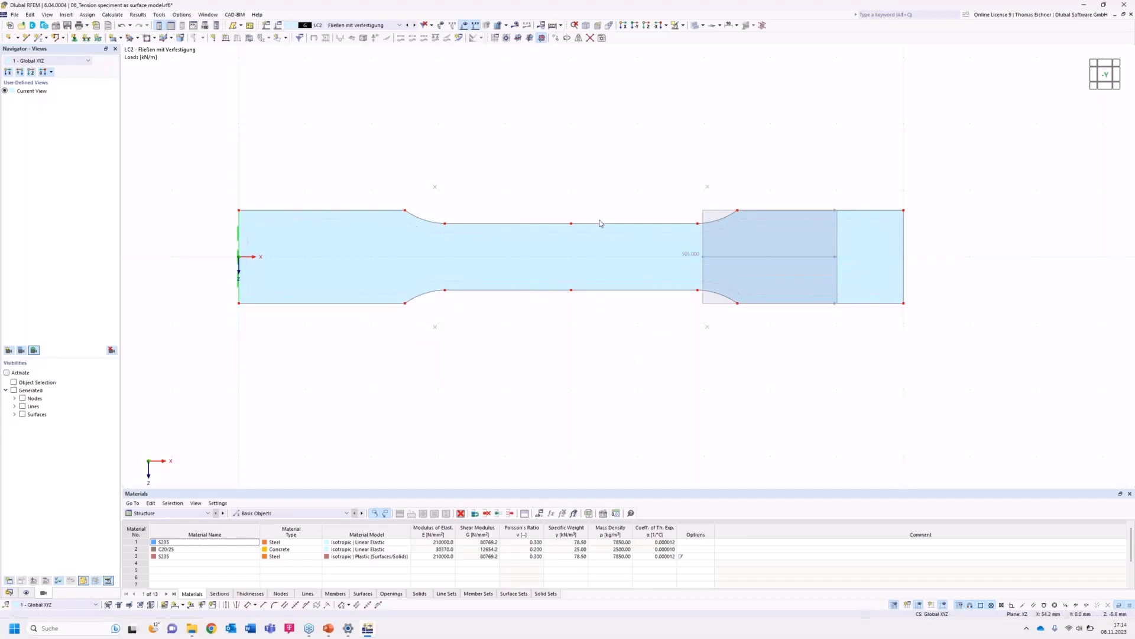
{"action": "left_click", "coordinate": [355, 25]}
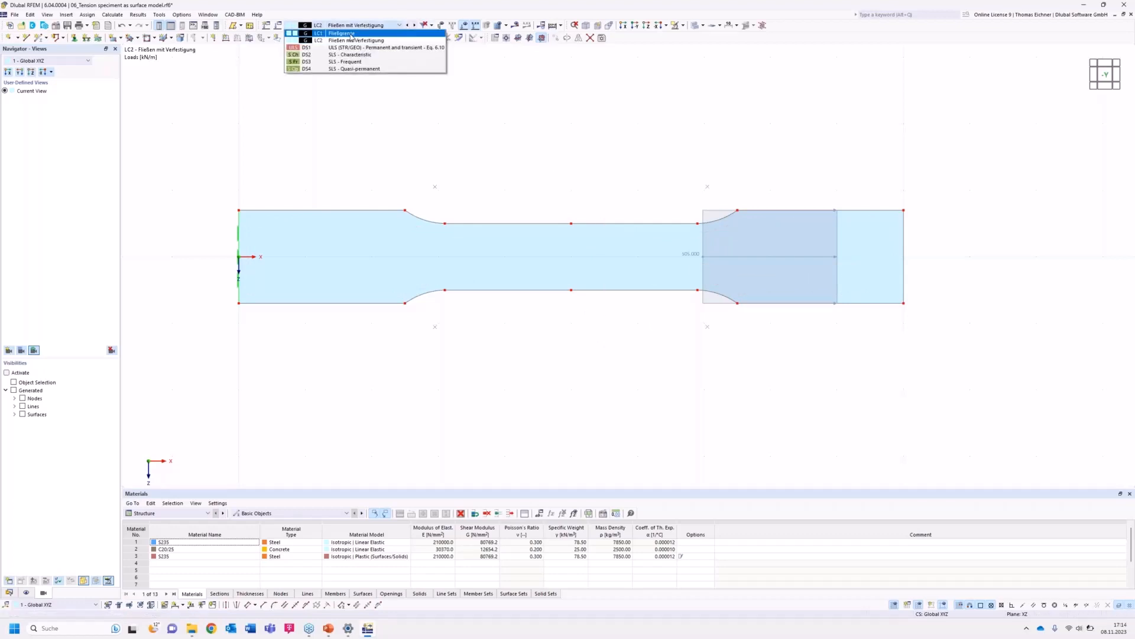
{"action": "left_click", "coordinate": [352, 34]}
{"action": "left_click", "coordinate": [553, 25]}
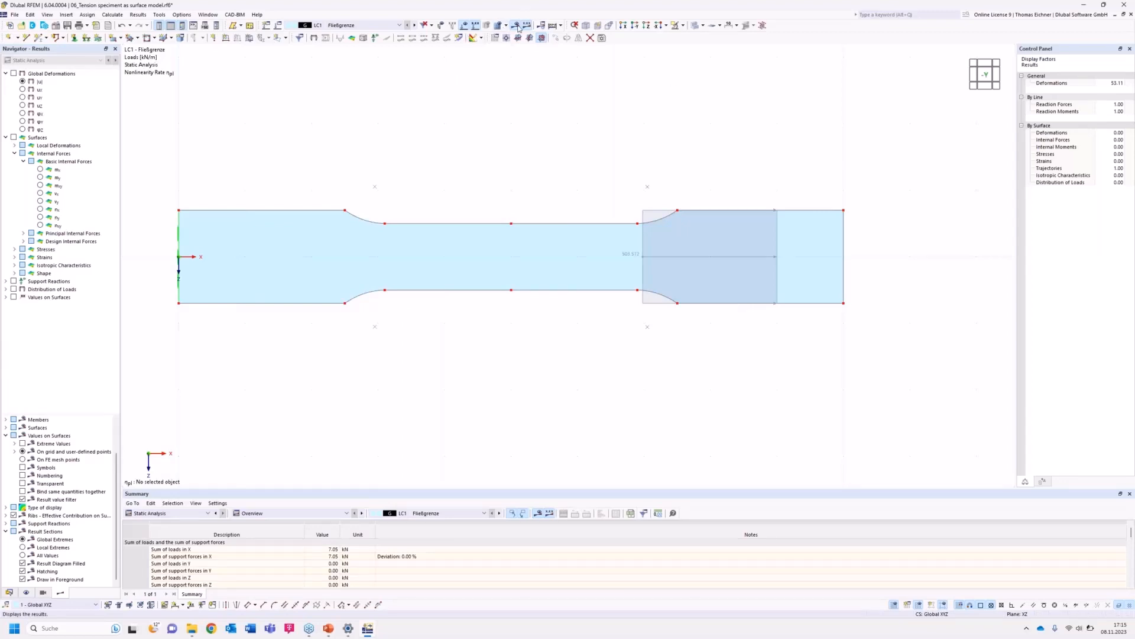
{"action": "left_click", "coordinate": [390, 27]}
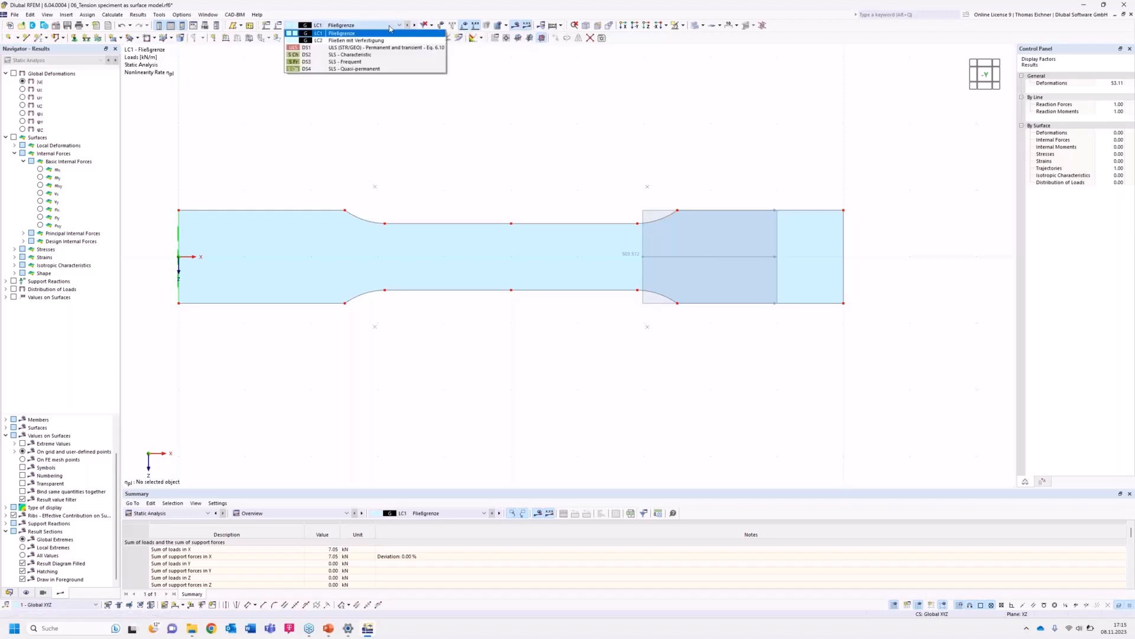
{"action": "left_click", "coordinate": [388, 28]}
{"action": "left_click", "coordinate": [23, 82]}
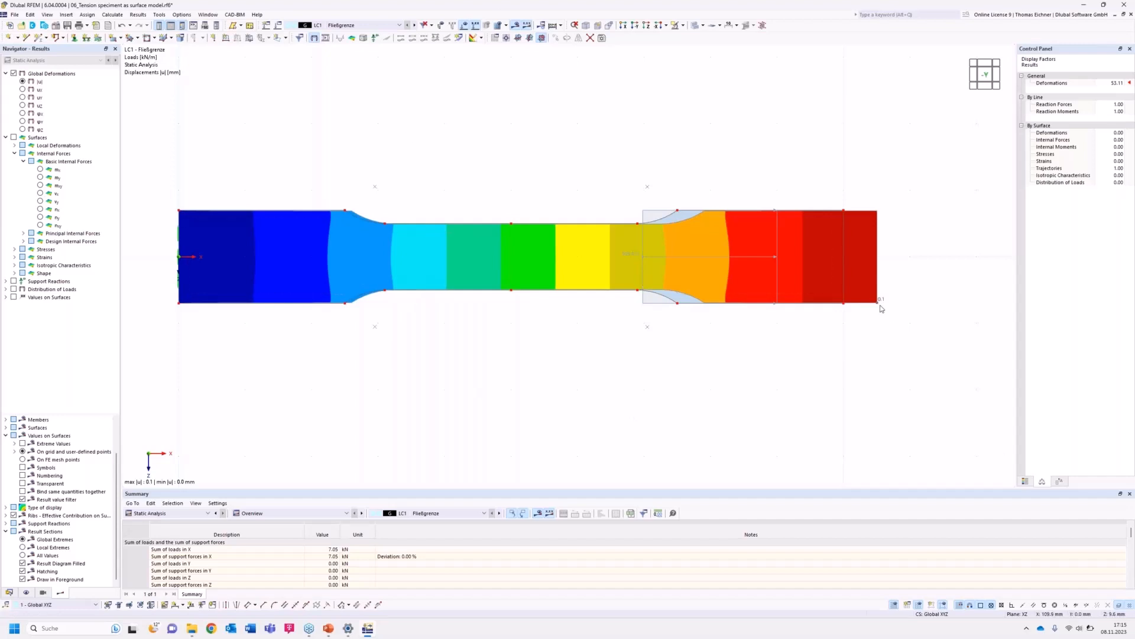
Compare the deformations of load case LC2 with those of LC1.
{"action": "left_click", "coordinate": [414, 25]}
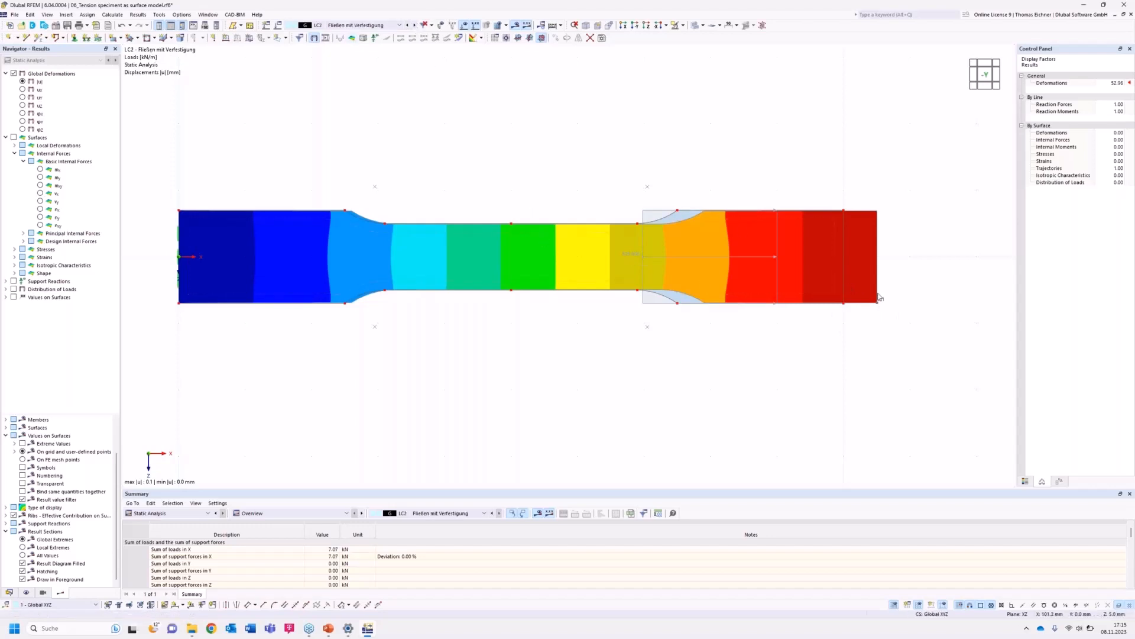
{"action": "left_click", "coordinate": [365, 26]}
{"action": "left_click", "coordinate": [368, 33]}
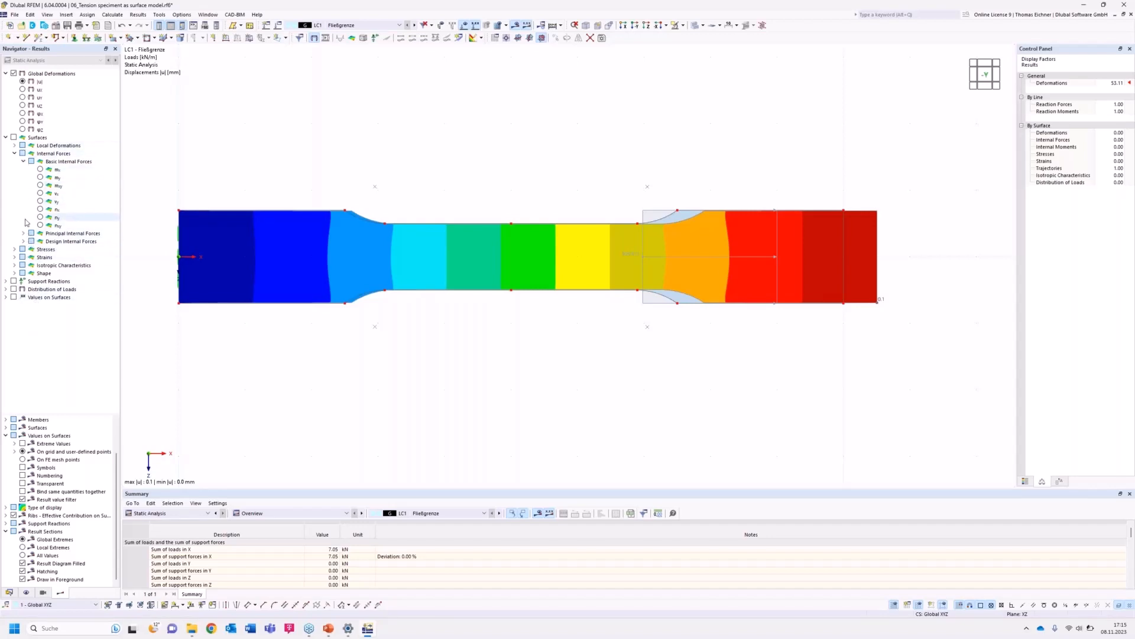
Display the von Mises equivalent stresses σeqv,Mises,Max on the surface.
{"action": "left_click", "coordinate": [14, 249]}
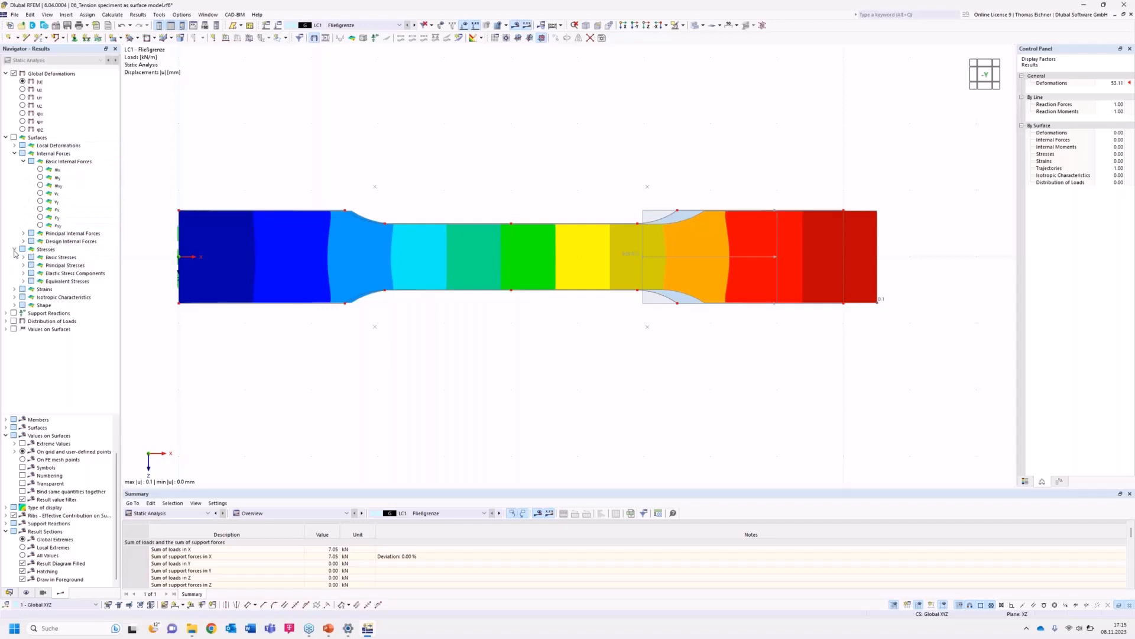
{"action": "left_click", "coordinate": [24, 281]}
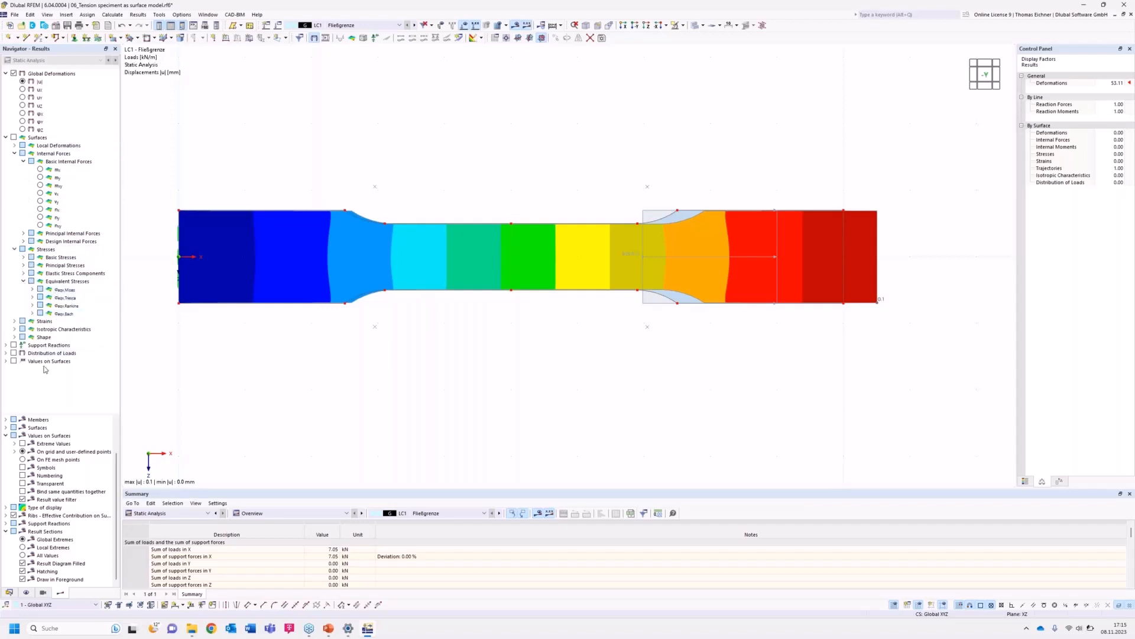
{"action": "left_click", "coordinate": [33, 289]}
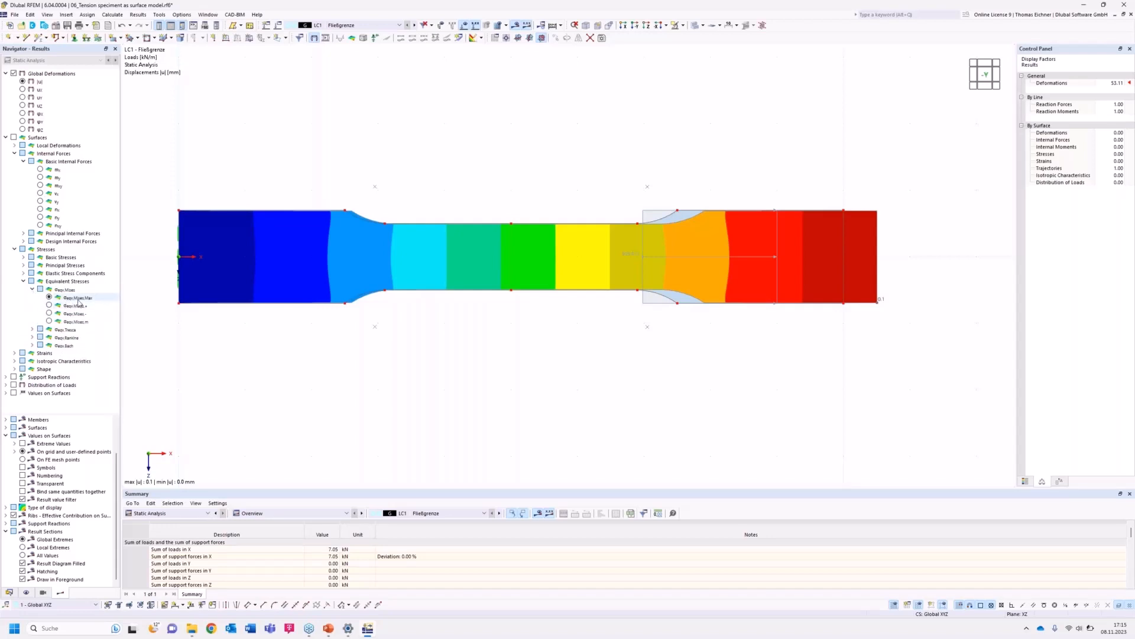
{"action": "left_click", "coordinate": [79, 299]}
{"action": "left_click", "coordinate": [49, 298]}
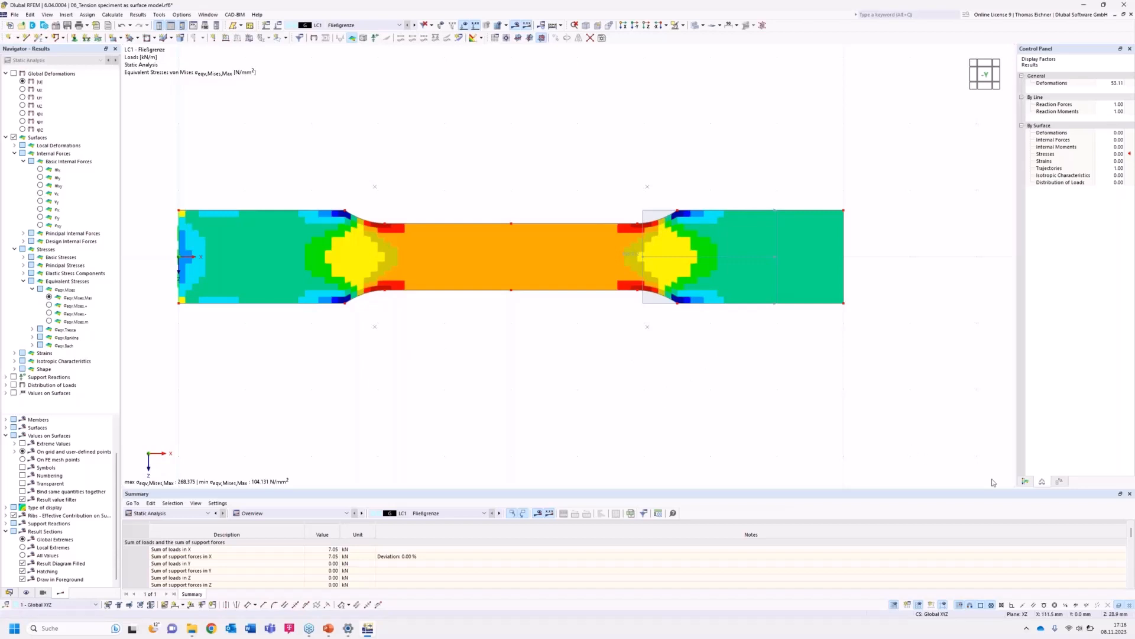
Set the result color scale to limits with 235 N/mm² as the upper value.
{"action": "left_click", "coordinate": [1025, 481]}
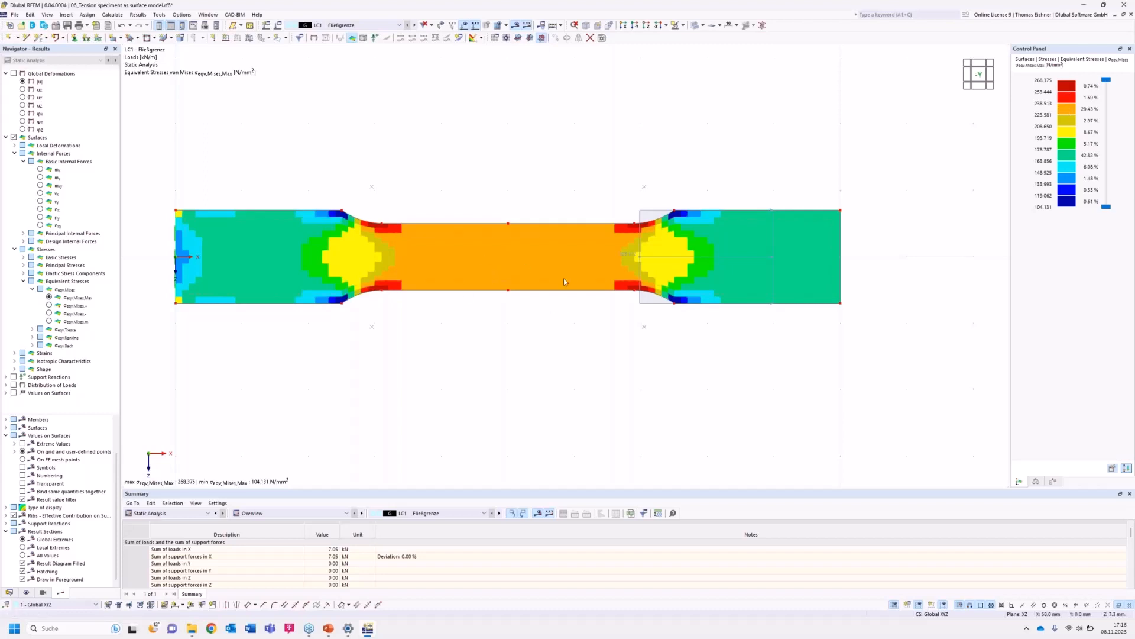
{"action": "left_click", "coordinate": [1112, 468]}
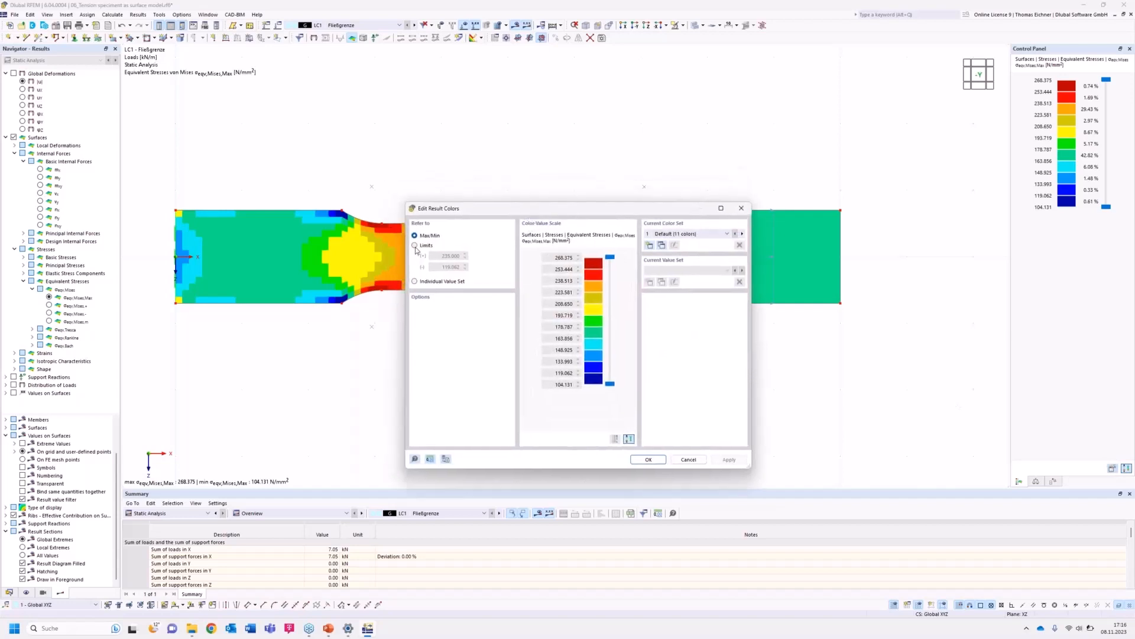
{"action": "left_click", "coordinate": [415, 245]}
{"action": "double_click", "coordinate": [458, 256]}
{"action": "left_click", "coordinate": [648, 460]}
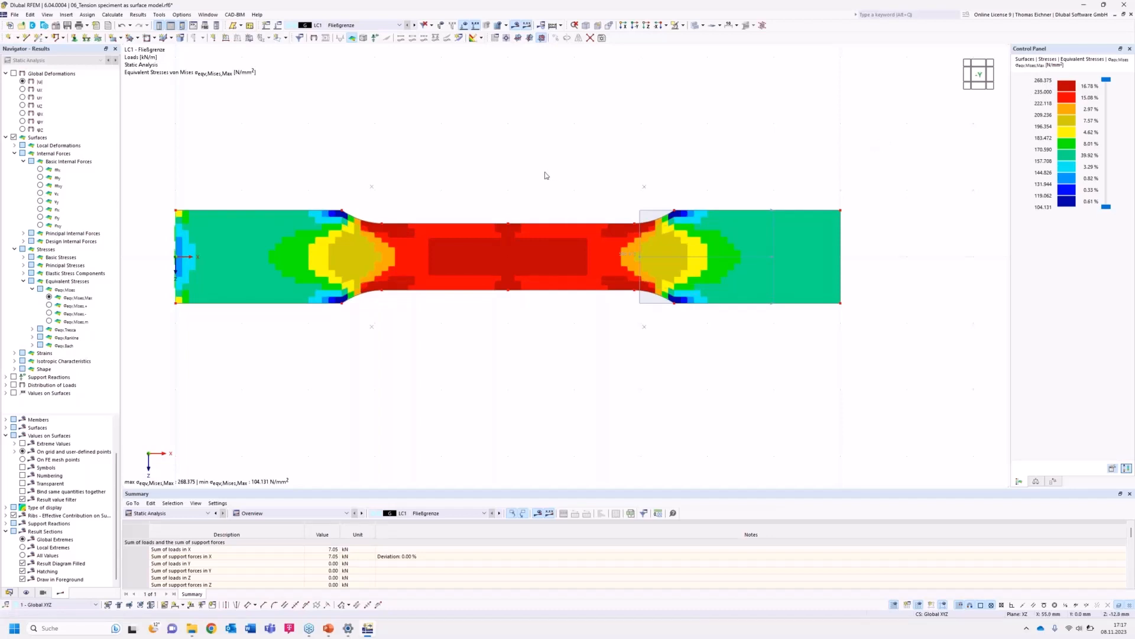
Switch to load case LC2 and inspect the surface's S235 material properties.
{"action": "middle_click_drag", "start_coordinate": [564, 154], "coordinate": [551, 158]}
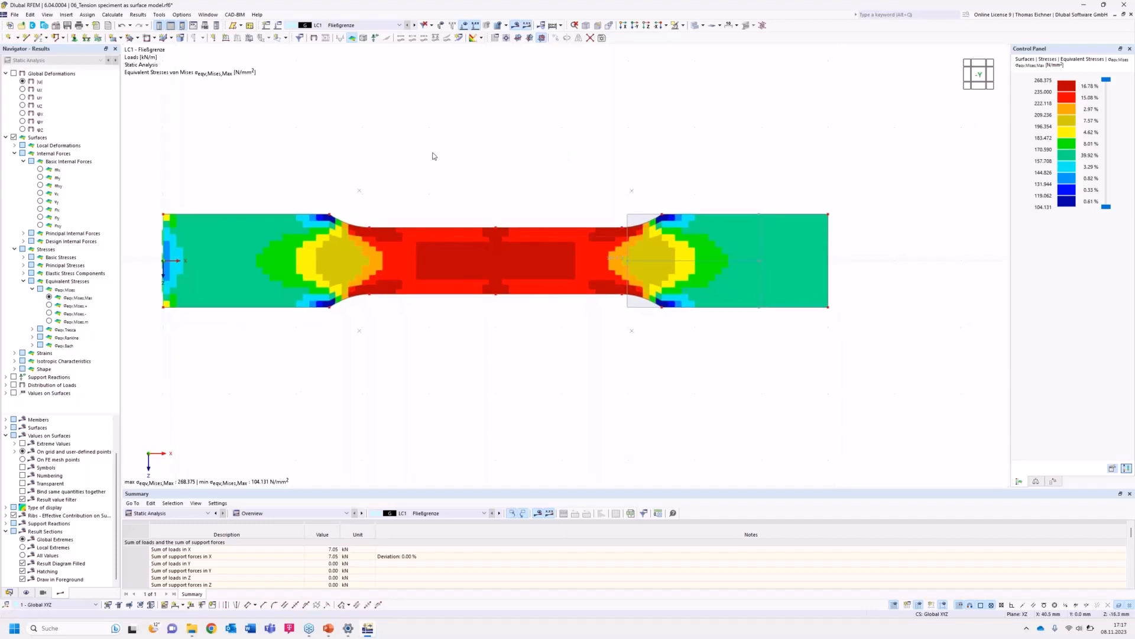
{"action": "left_click", "coordinate": [415, 26]}
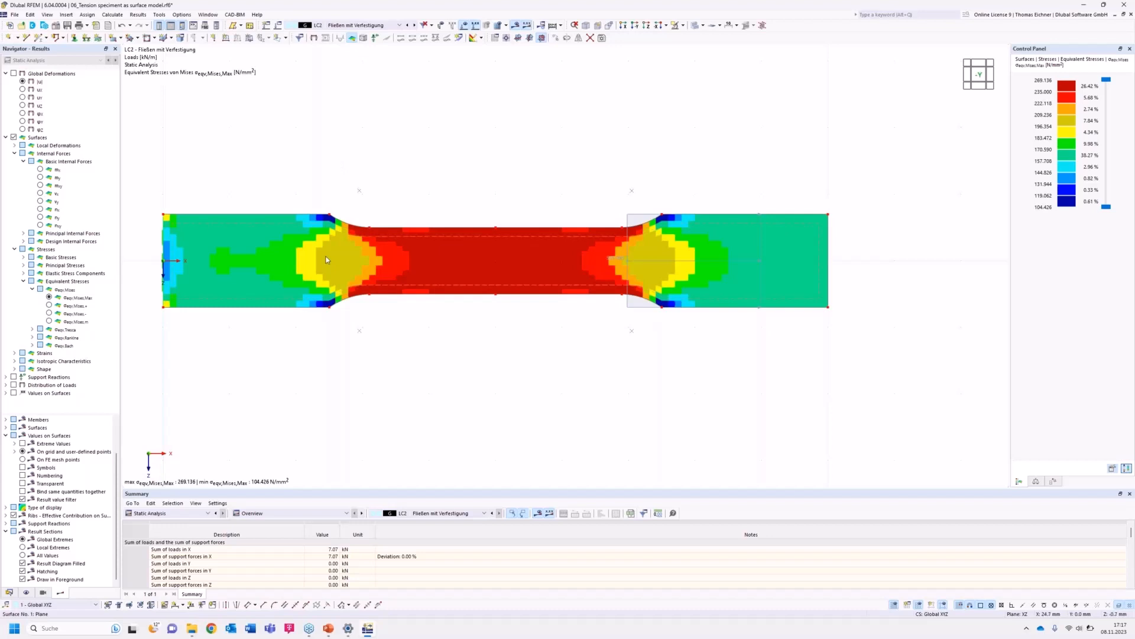
{"action": "double_click", "coordinate": [346, 164]}
{"action": "left_click_drag", "start_coordinate": [364, 92], "coordinate": [552, 133]}
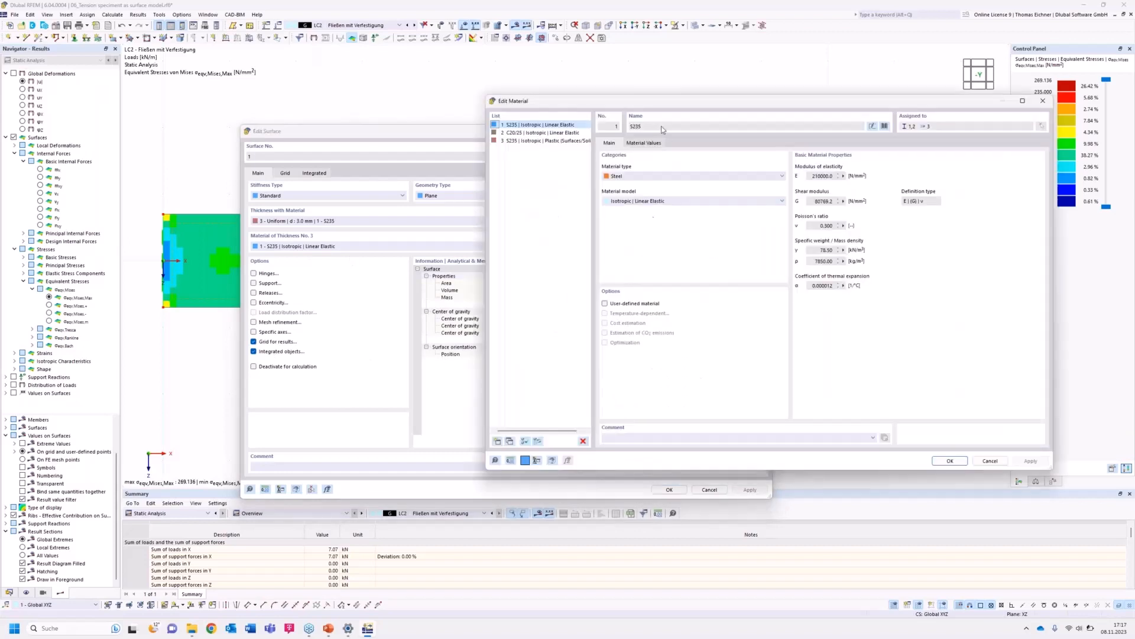
{"action": "left_click_drag", "start_coordinate": [668, 105], "coordinate": [492, 103]}
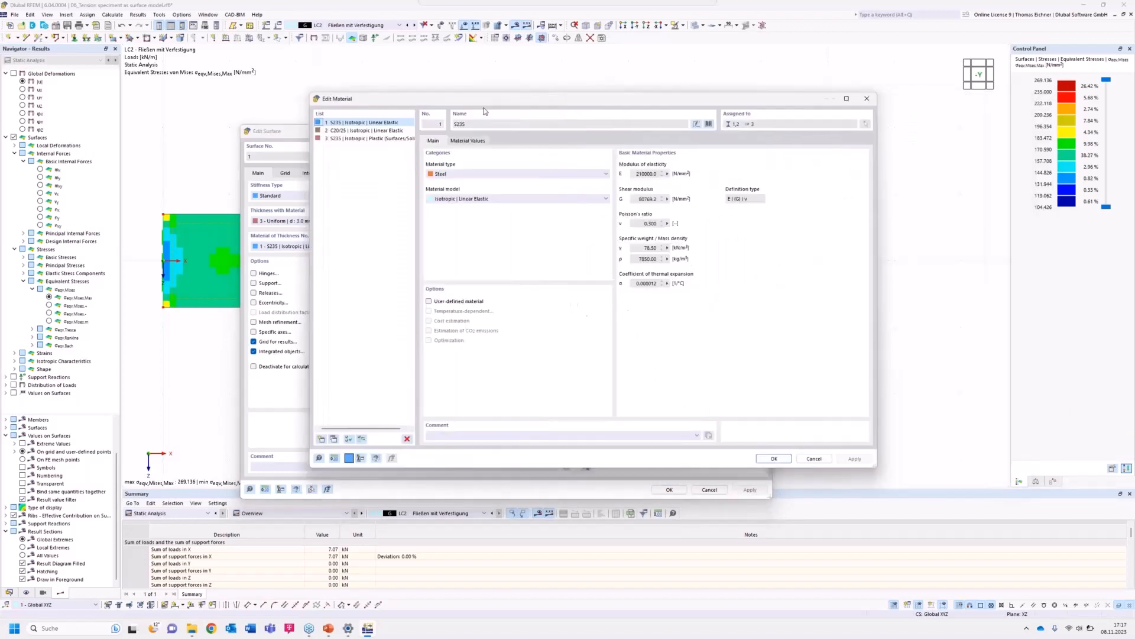
{"action": "left_click", "coordinate": [513, 204]}
{"action": "left_click", "coordinate": [513, 205]}
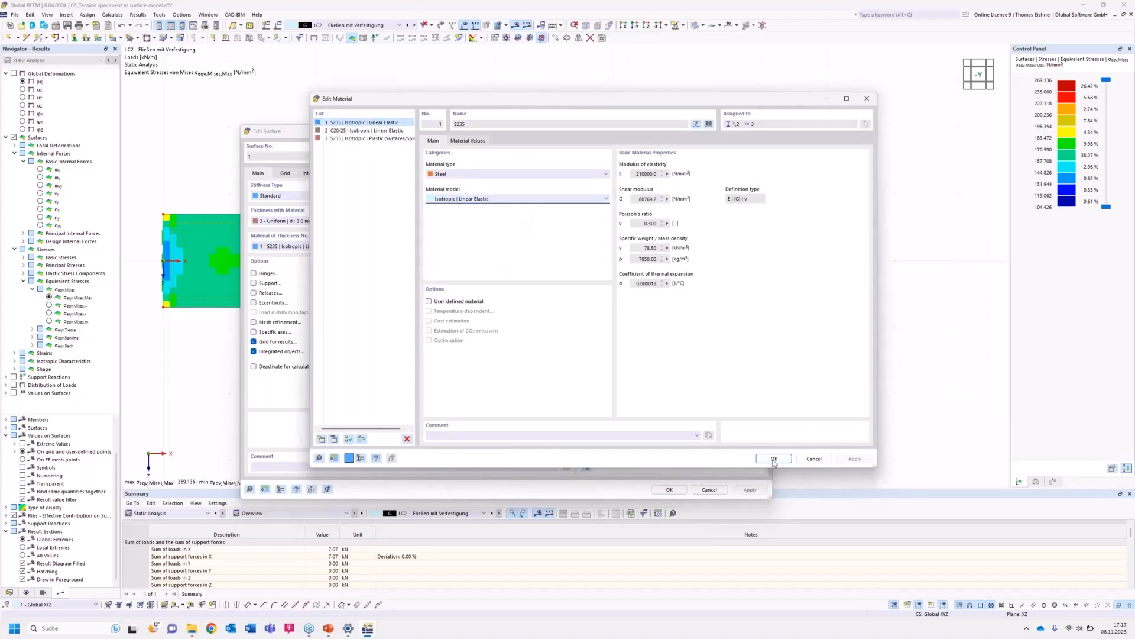
{"action": "left_click", "coordinate": [815, 459]}
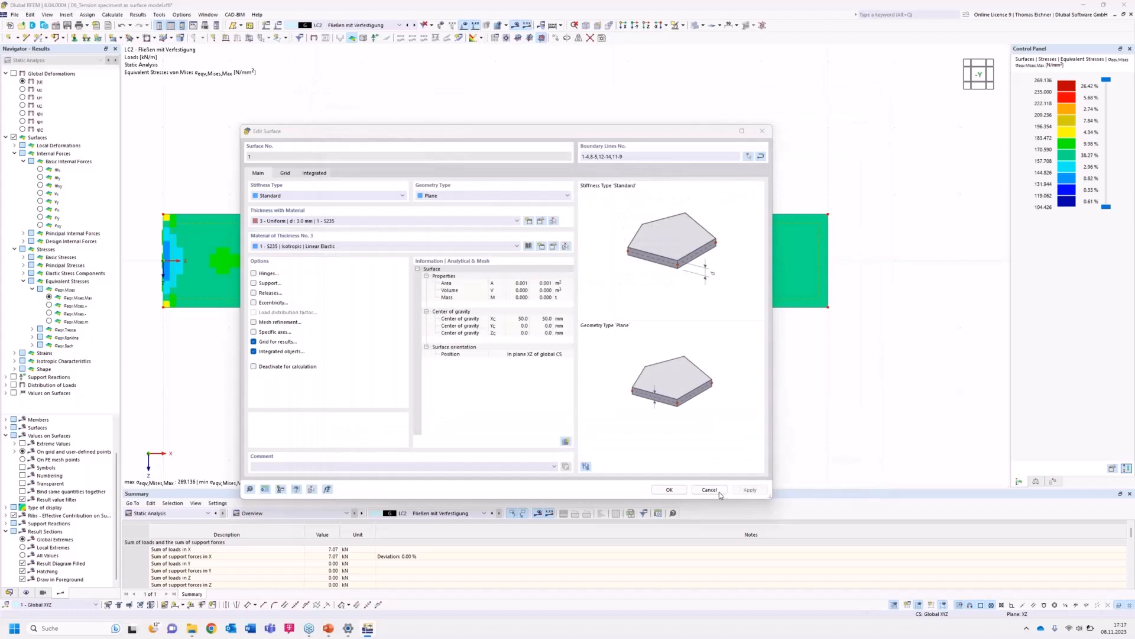
{"action": "left_click", "coordinate": [676, 492]}
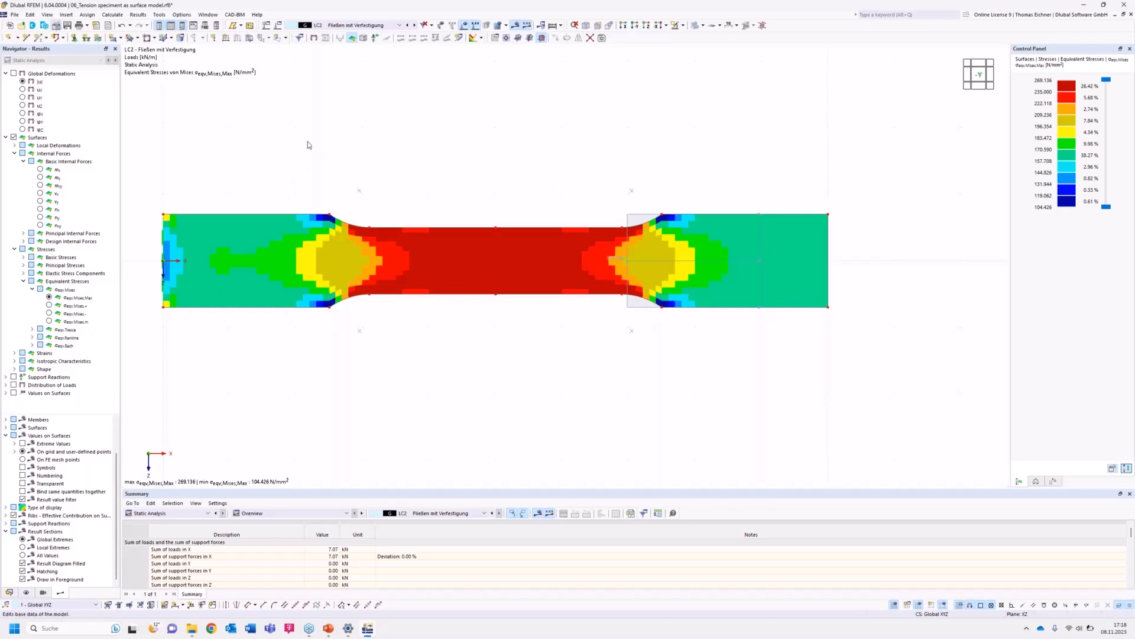
Check the Nonlinear Material Behavior add-on, then set the surface's S235 material model to Isotropic | Plastic (Surfaces/Solids).
{"action": "left_click", "coordinate": [423, 142]}
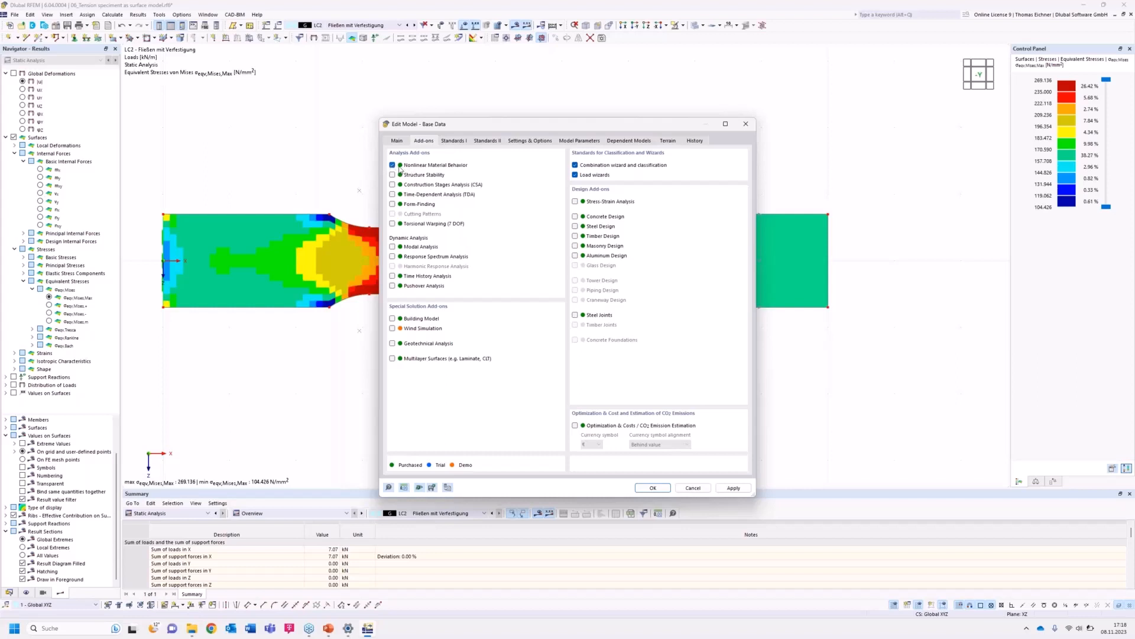
{"action": "left_click", "coordinate": [653, 488]}
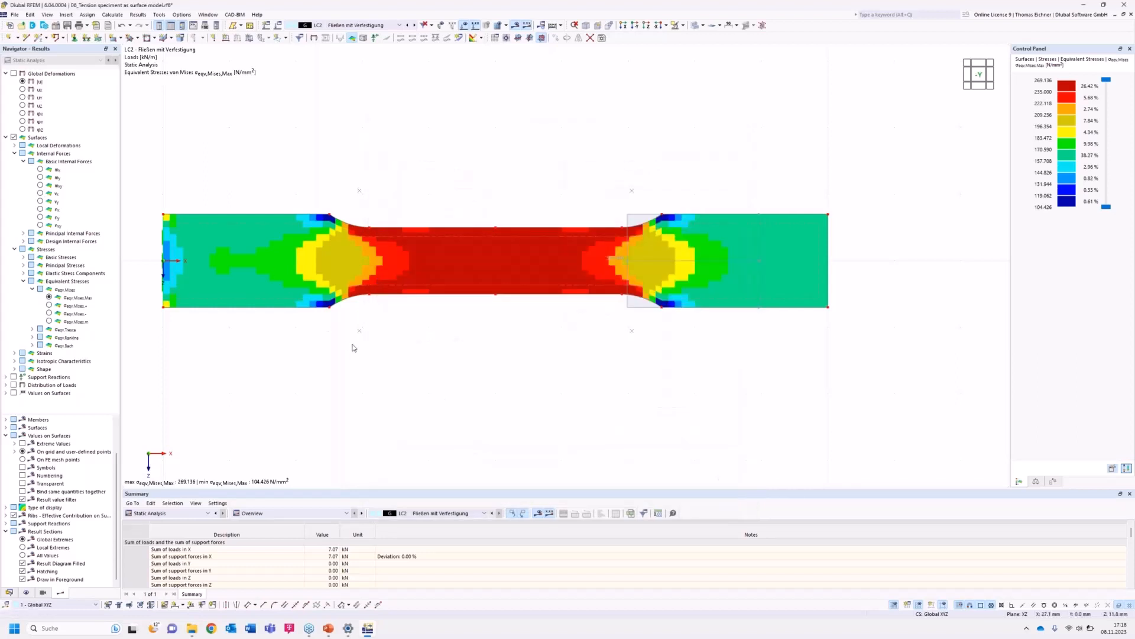
{"action": "double_click", "coordinate": [371, 260]}
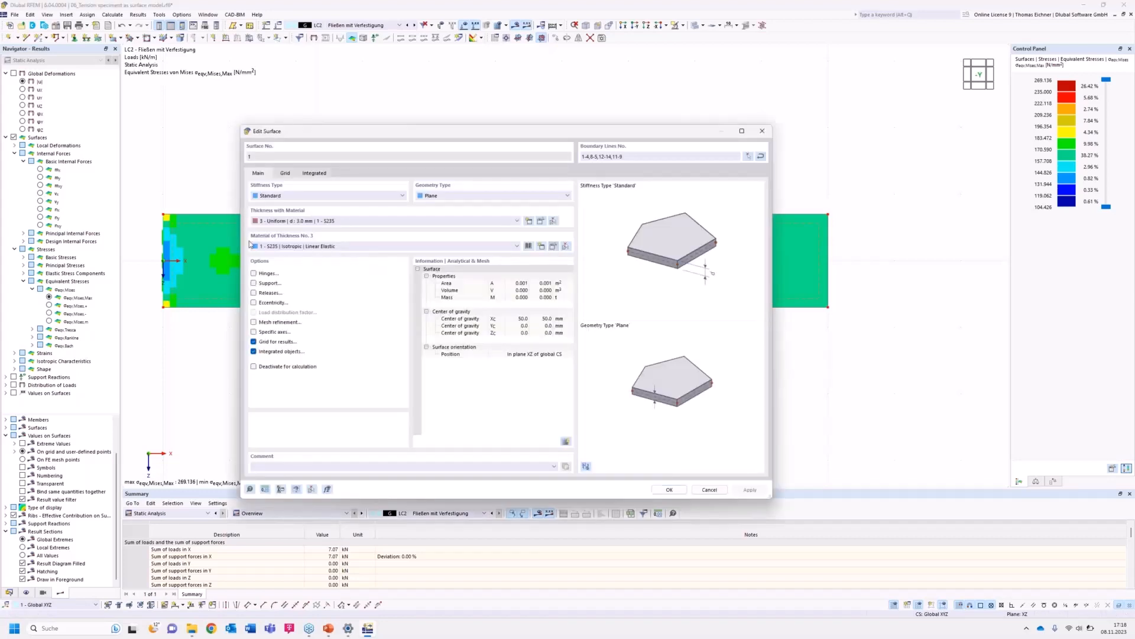
{"action": "left_click", "coordinate": [553, 246]}
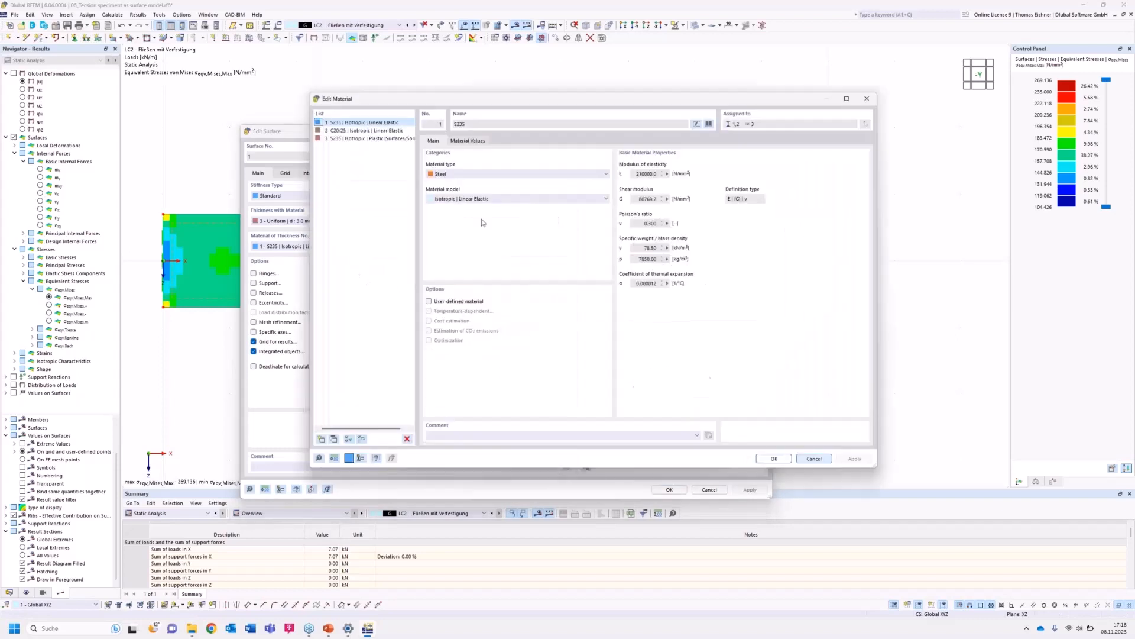
{"action": "left_click", "coordinate": [486, 199]}
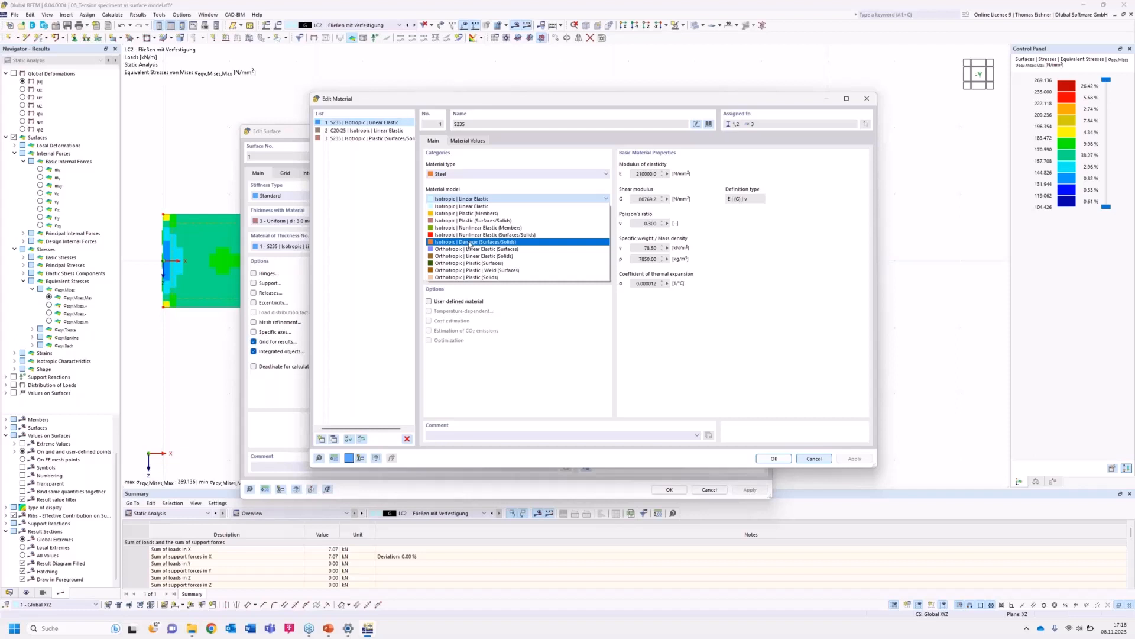
{"action": "left_click", "coordinate": [459, 220]}
{"action": "left_click", "coordinate": [489, 141]}
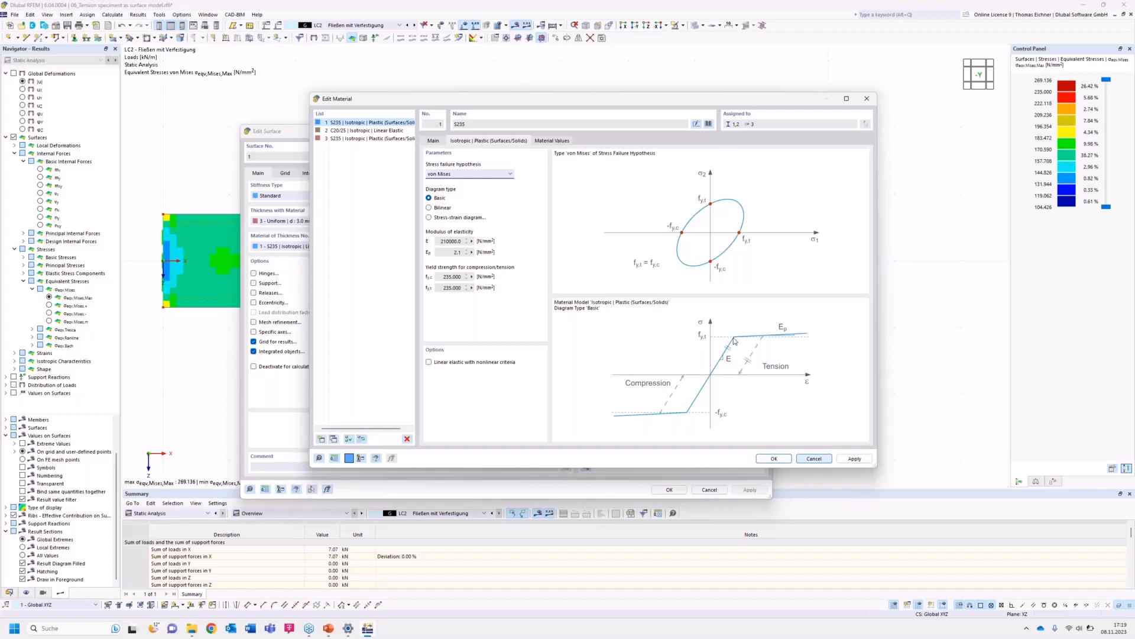
{"action": "left_click", "coordinate": [453, 253]}
{"action": "left_click", "coordinate": [780, 463]}
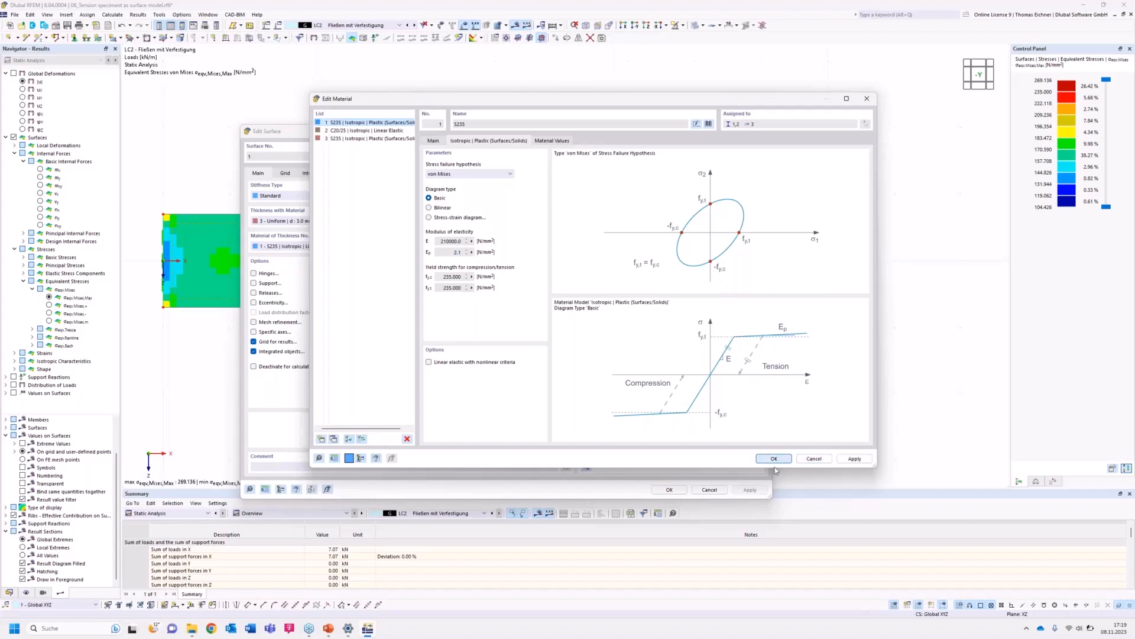
{"action": "left_click", "coordinate": [605, 352]}
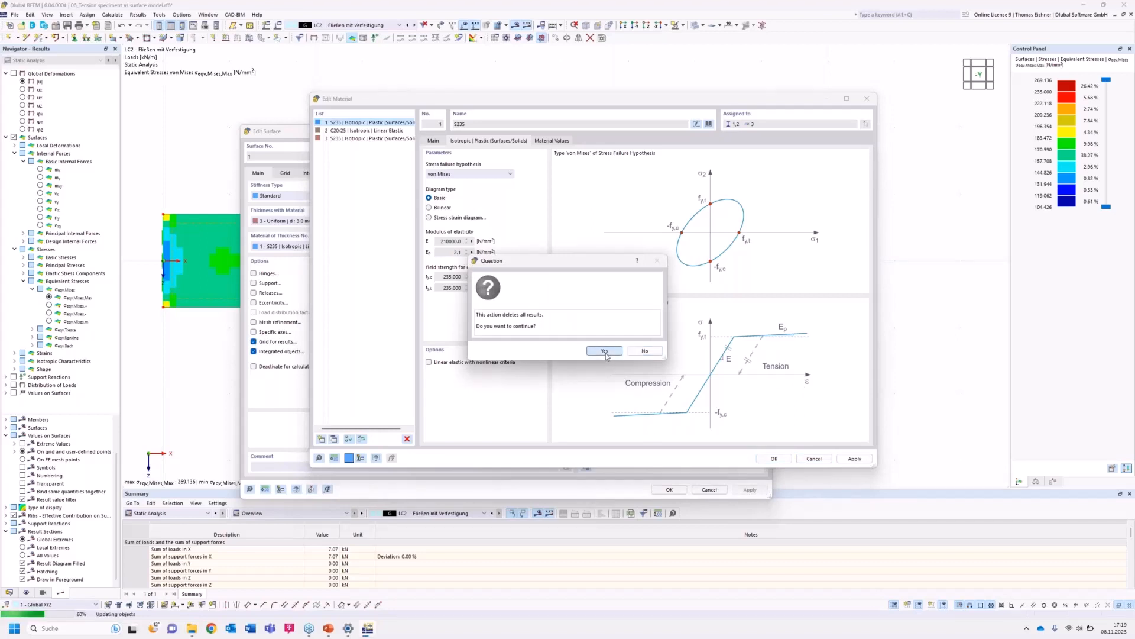
{"action": "left_click", "coordinate": [669, 492]}
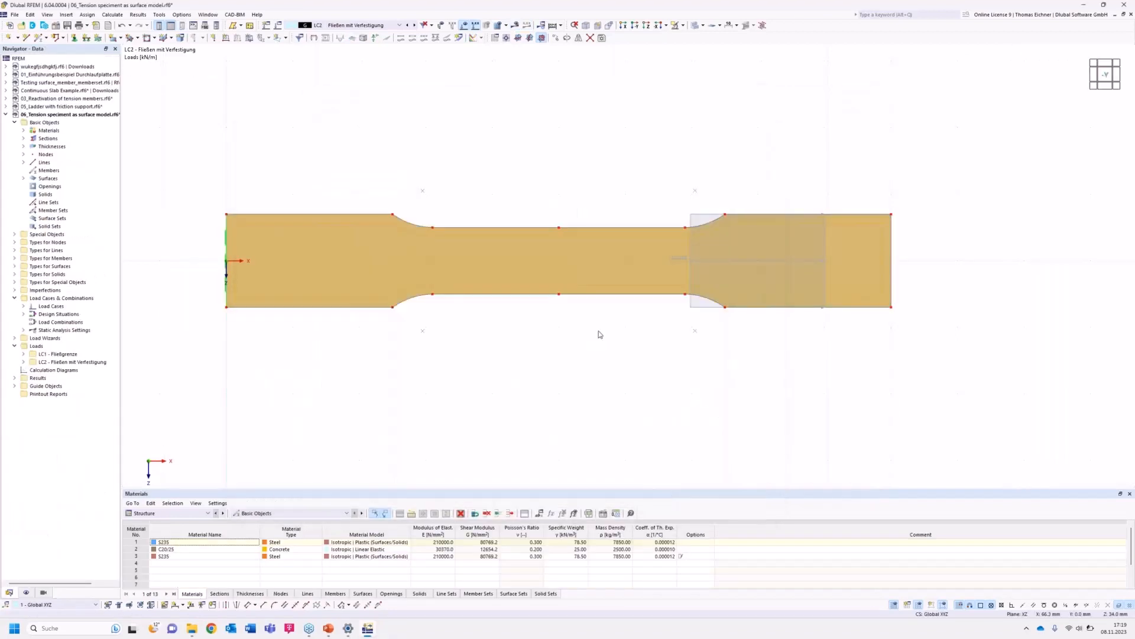
Switch to load case LC1 and recalculate the model.
{"action": "left_click", "coordinate": [373, 25]}
{"action": "left_click", "coordinate": [326, 35]}
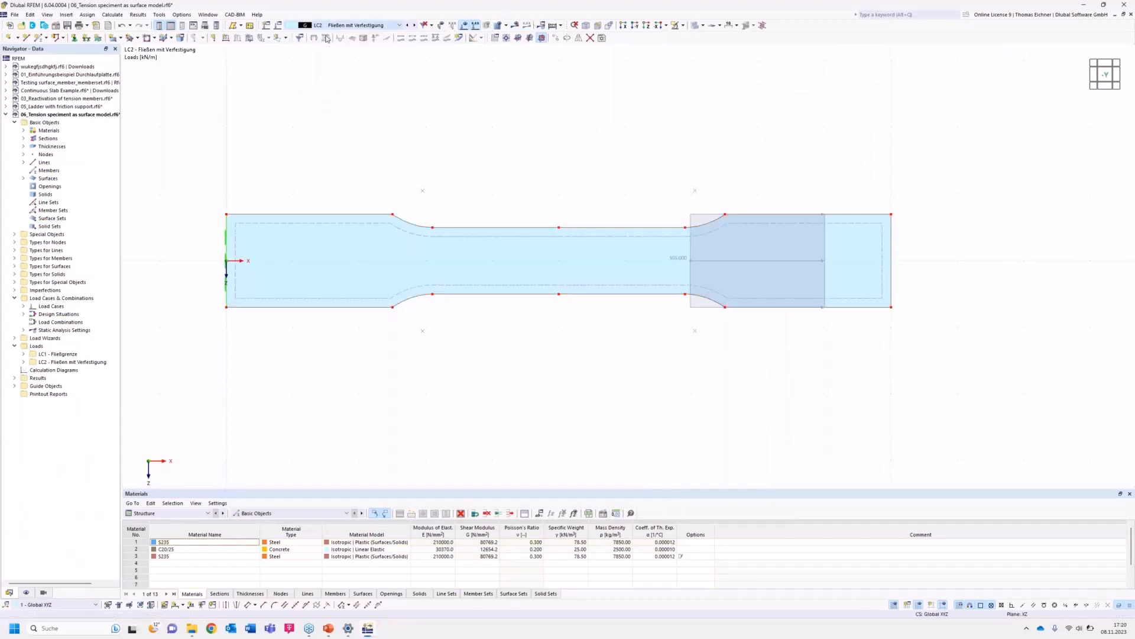
{"action": "left_click", "coordinate": [552, 26]}
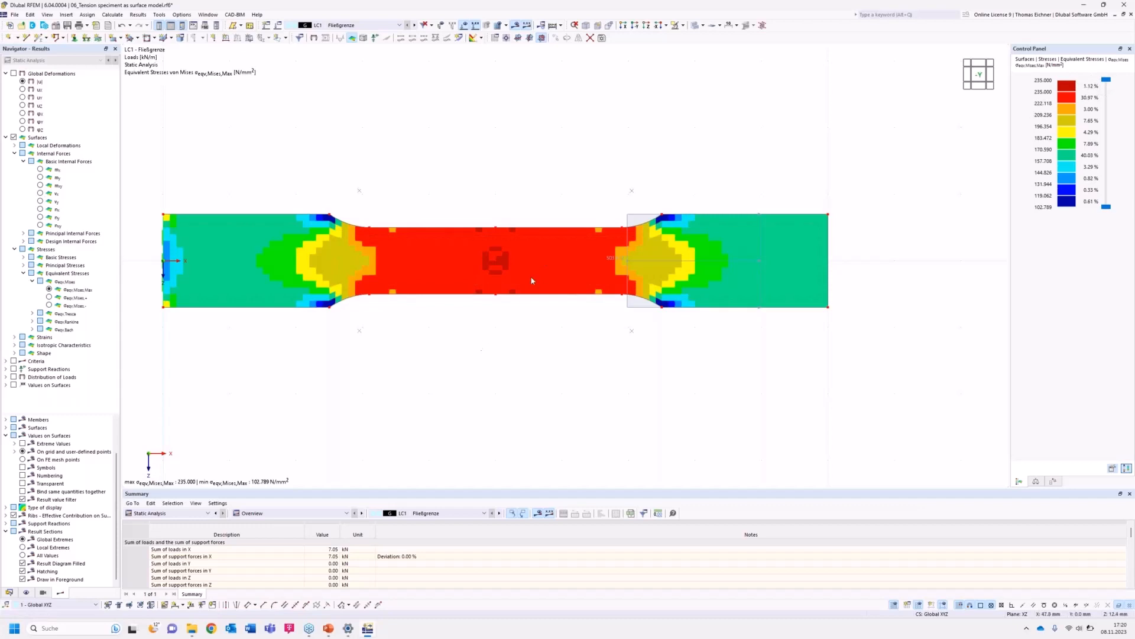
Inspect the surface's S235 plastic material parameters, including the plastic modulus Ep.
{"action": "right_click", "coordinate": [425, 268]}
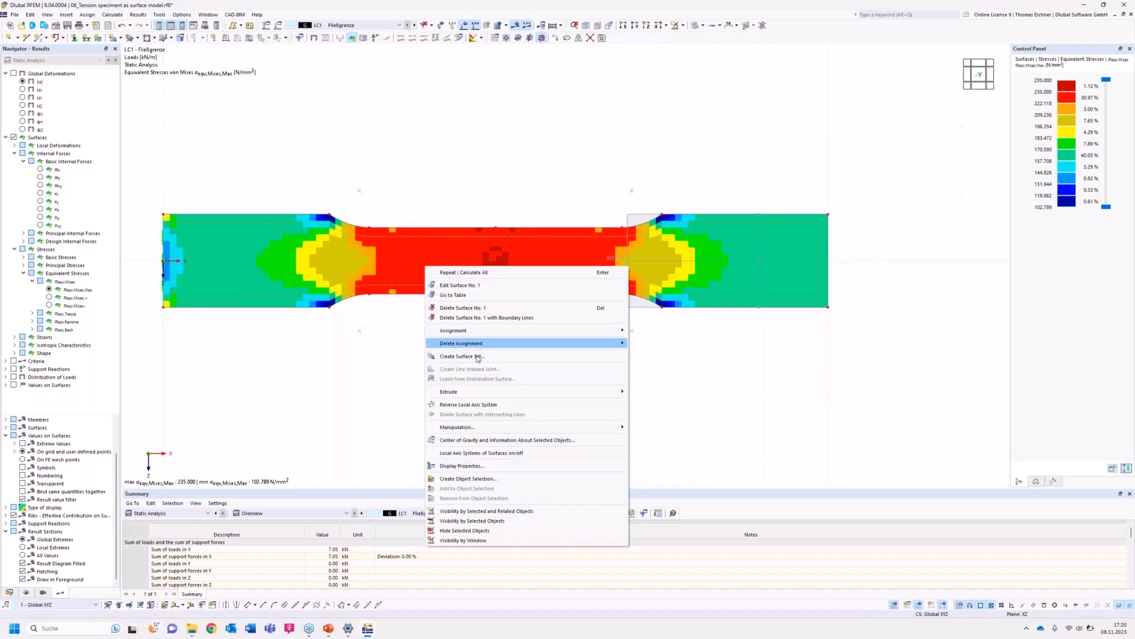
{"action": "left_click", "coordinate": [318, 264]}
{"action": "double_click", "coordinate": [313, 257]}
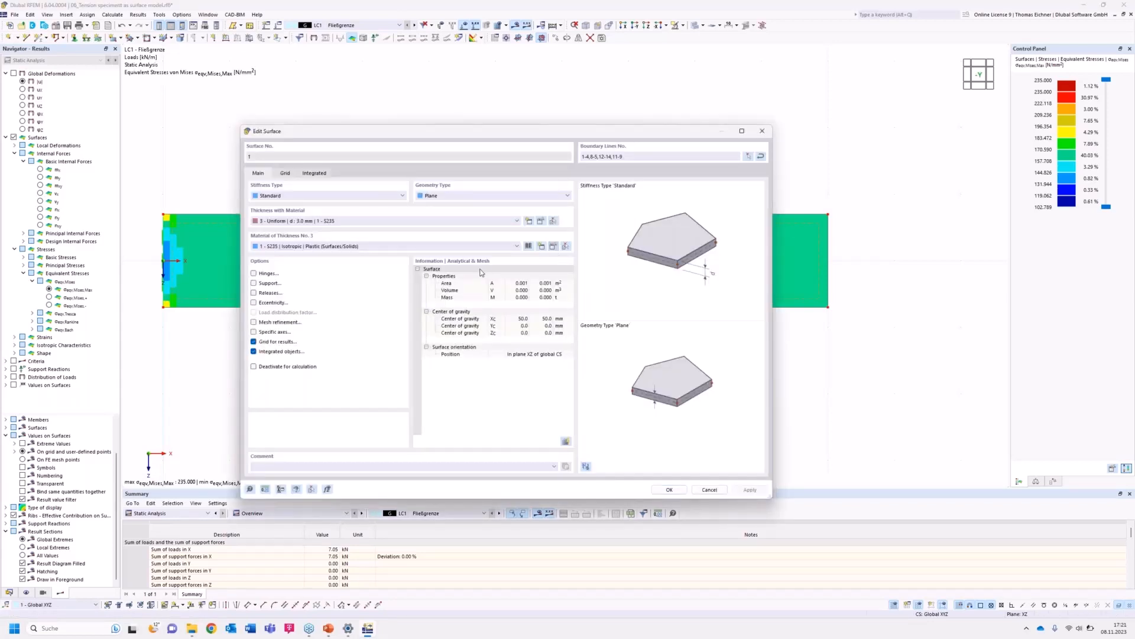
{"action": "left_click", "coordinate": [489, 141]}
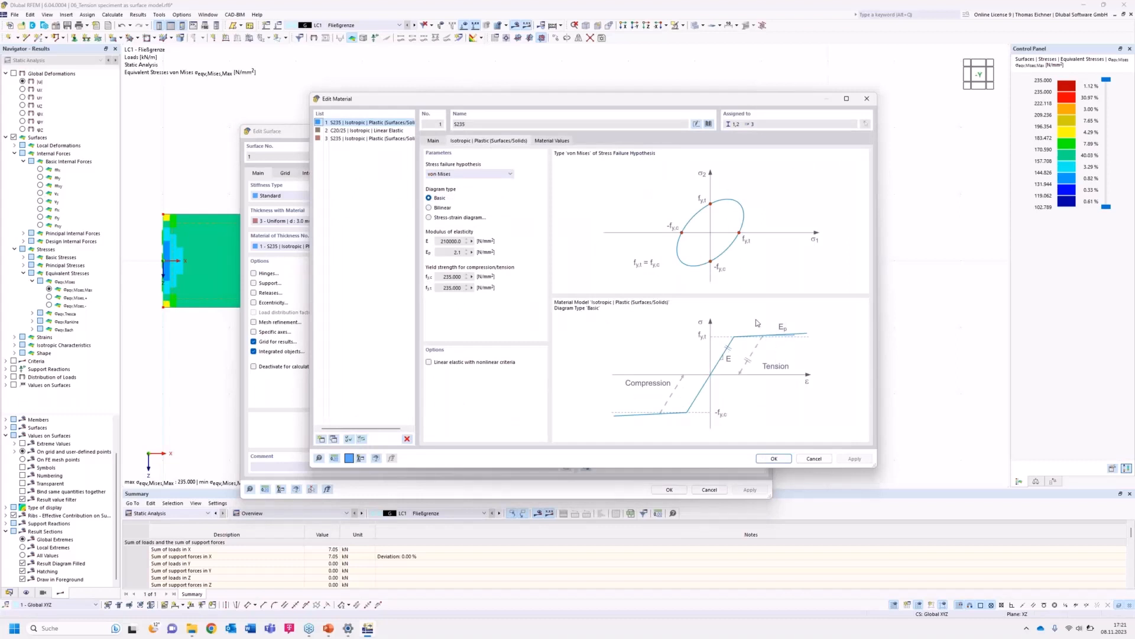
{"action": "double_click", "coordinate": [459, 253]}
{"action": "double_click", "coordinate": [457, 253]}
{"action": "left_click", "coordinate": [867, 99]}
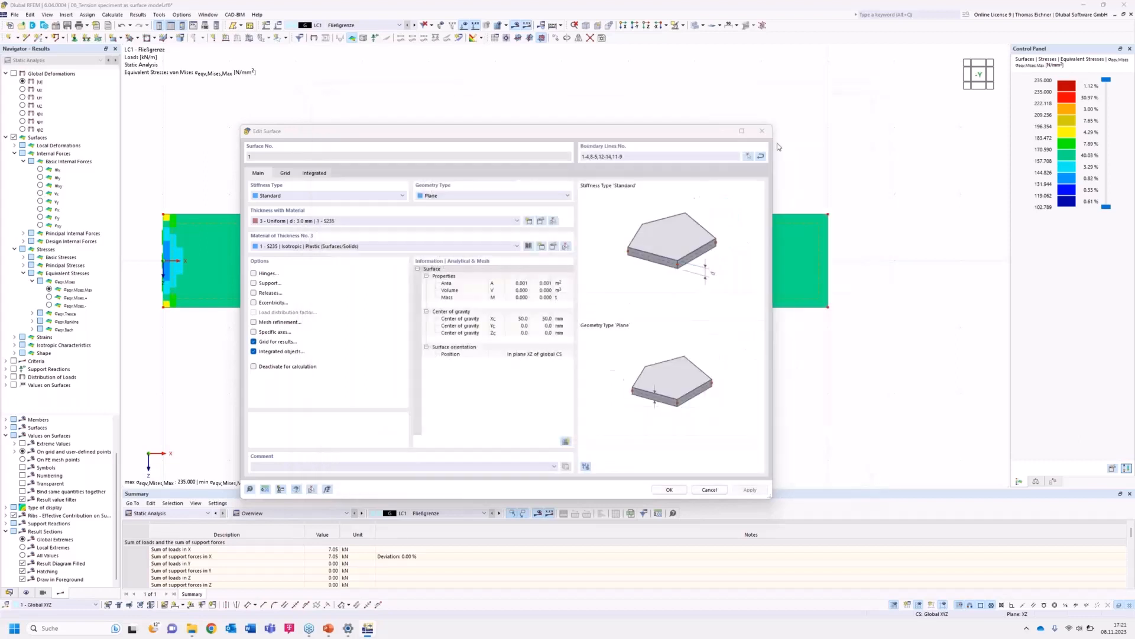
{"action": "left_click", "coordinate": [761, 131]}
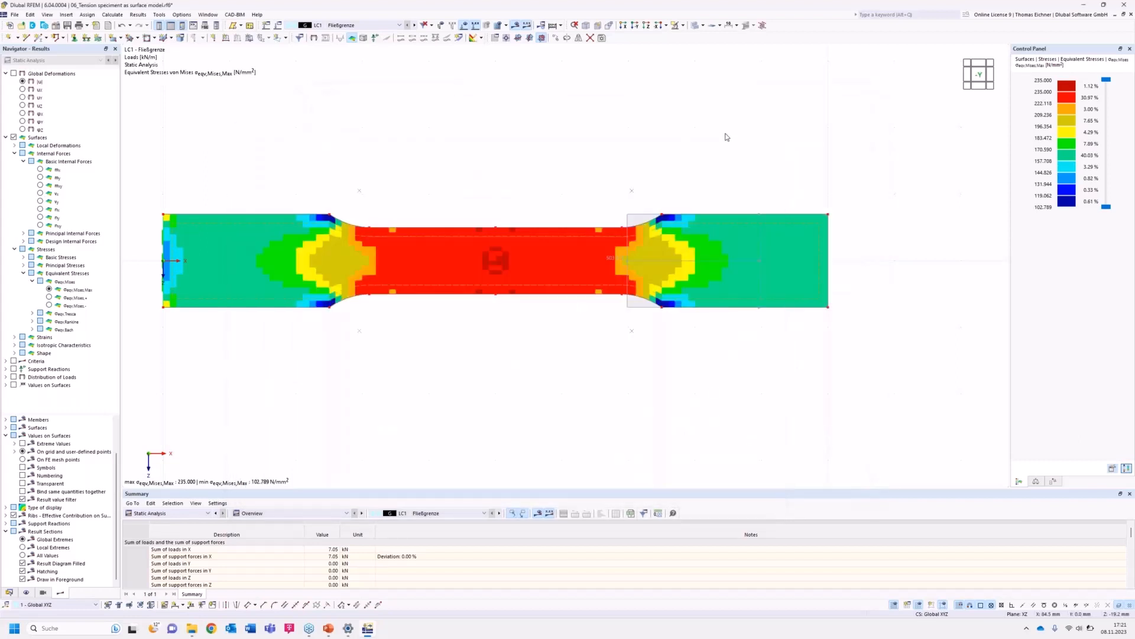
Display the global deformations |u| and switch to load case LC2.
{"action": "left_click", "coordinate": [376, 25]}
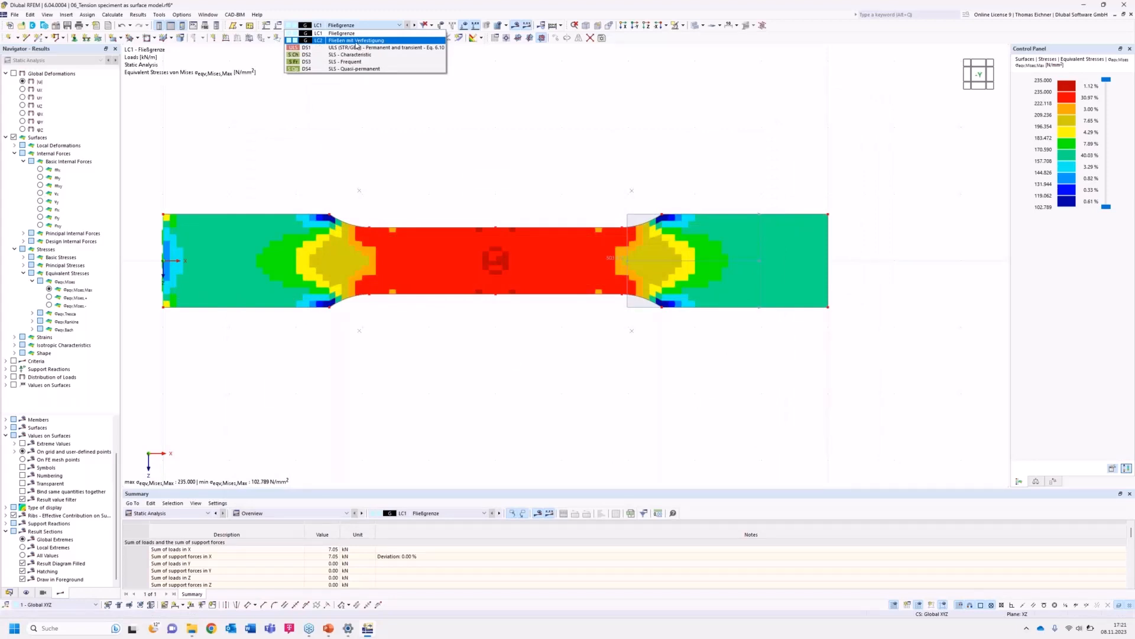
{"action": "left_click", "coordinate": [619, 92]}
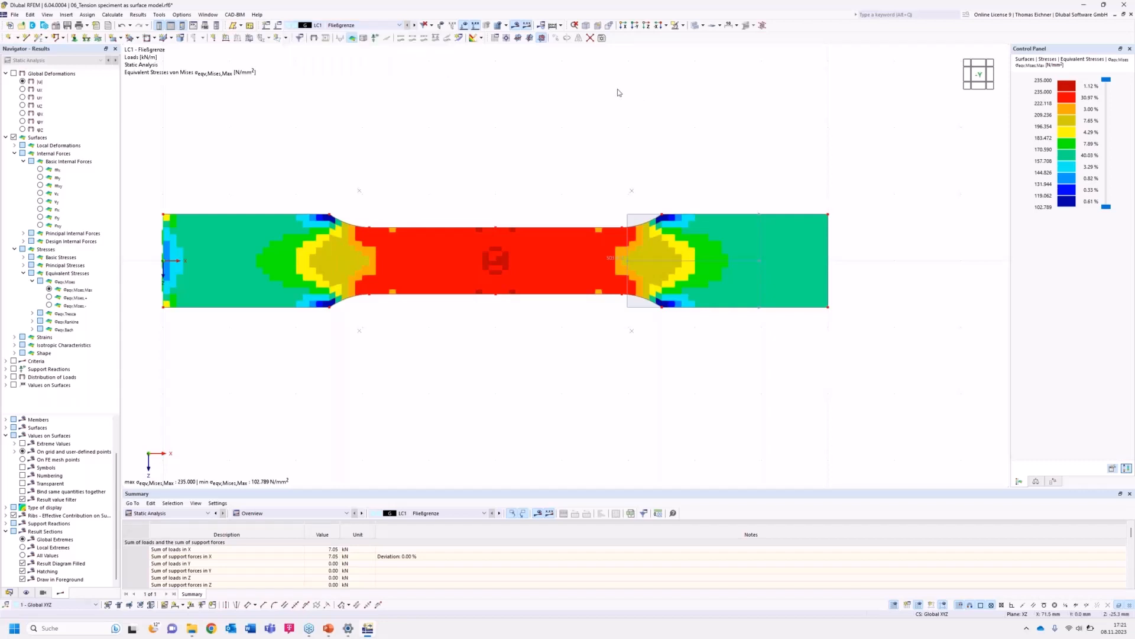
{"action": "left_click", "coordinate": [24, 82]}
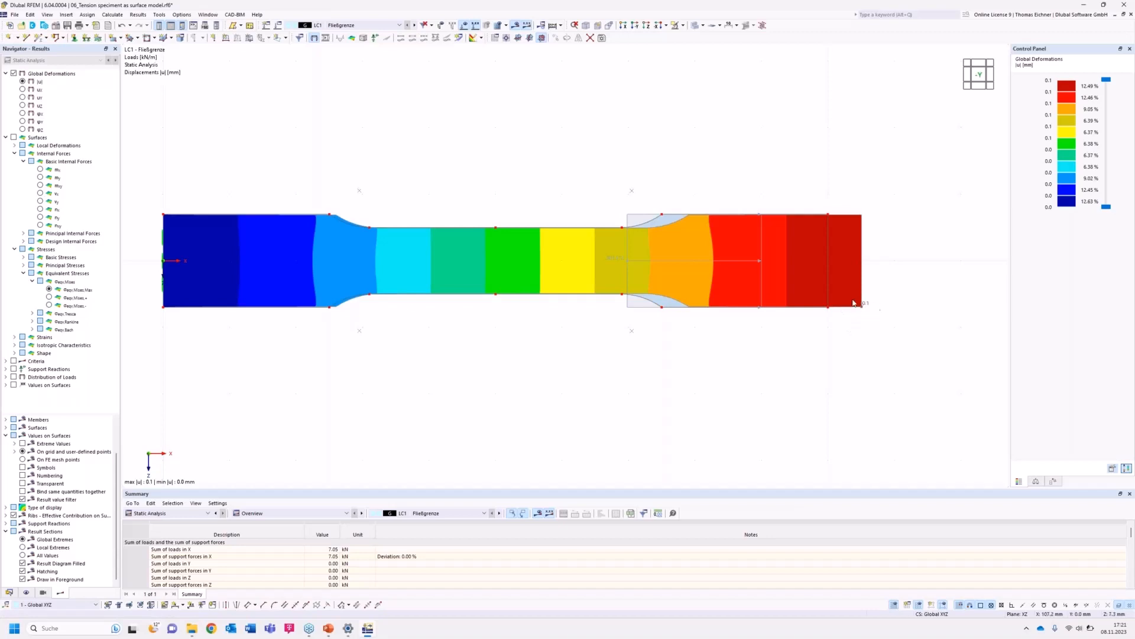
{"action": "left_click", "coordinate": [354, 25]}
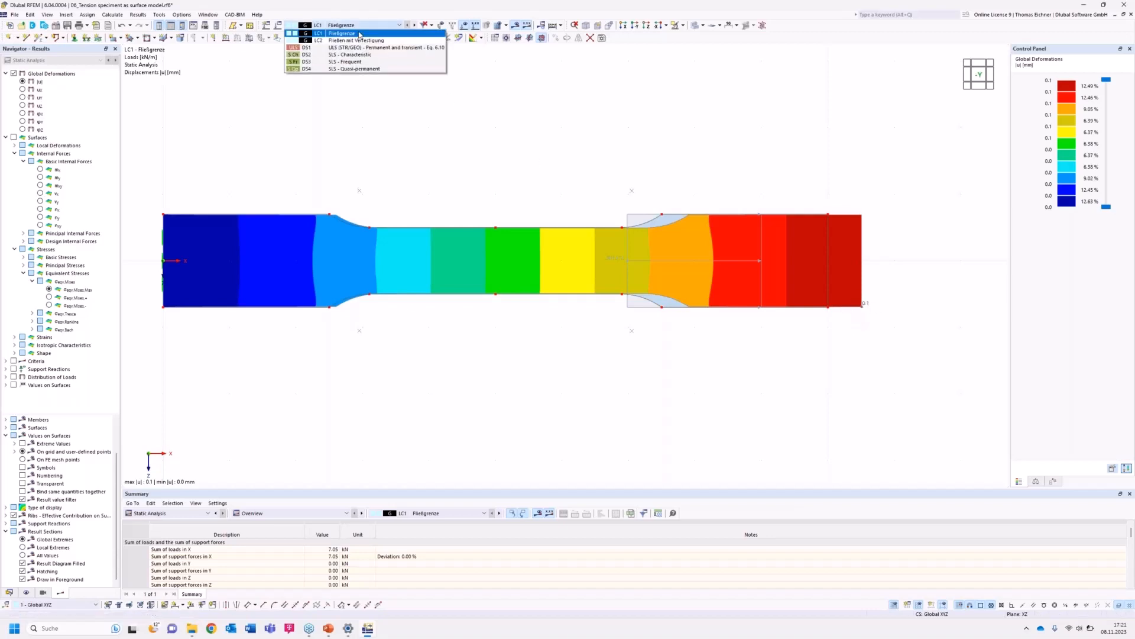
{"action": "left_click", "coordinate": [359, 41]}
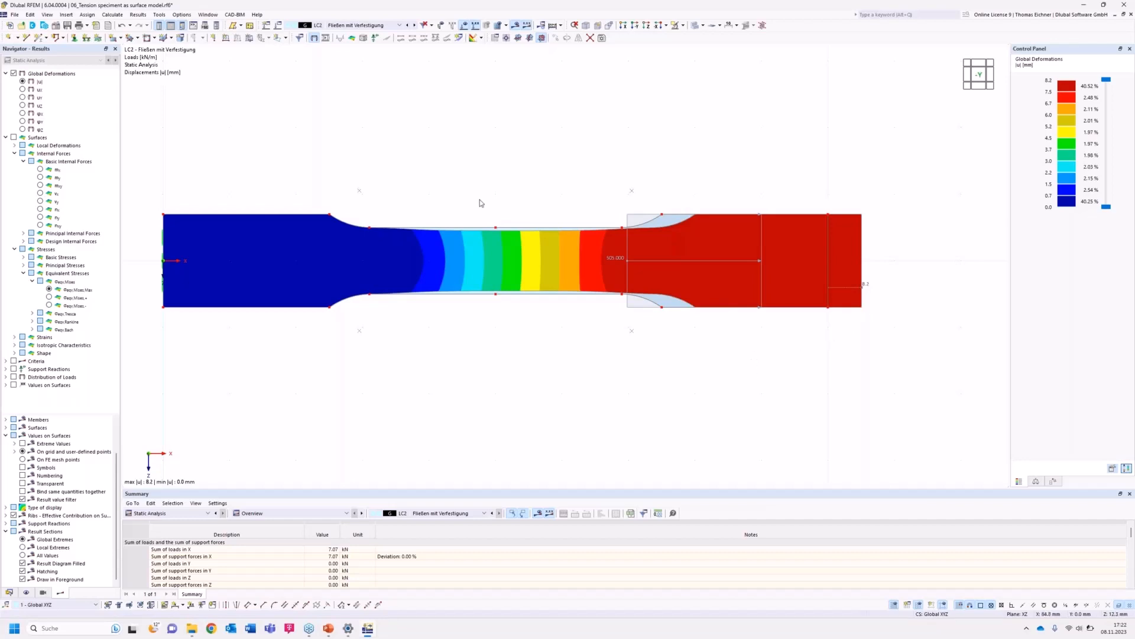
Toggle the deformed shape and result display for the LC2 deformations.
{"action": "left_click", "coordinate": [329, 39]}
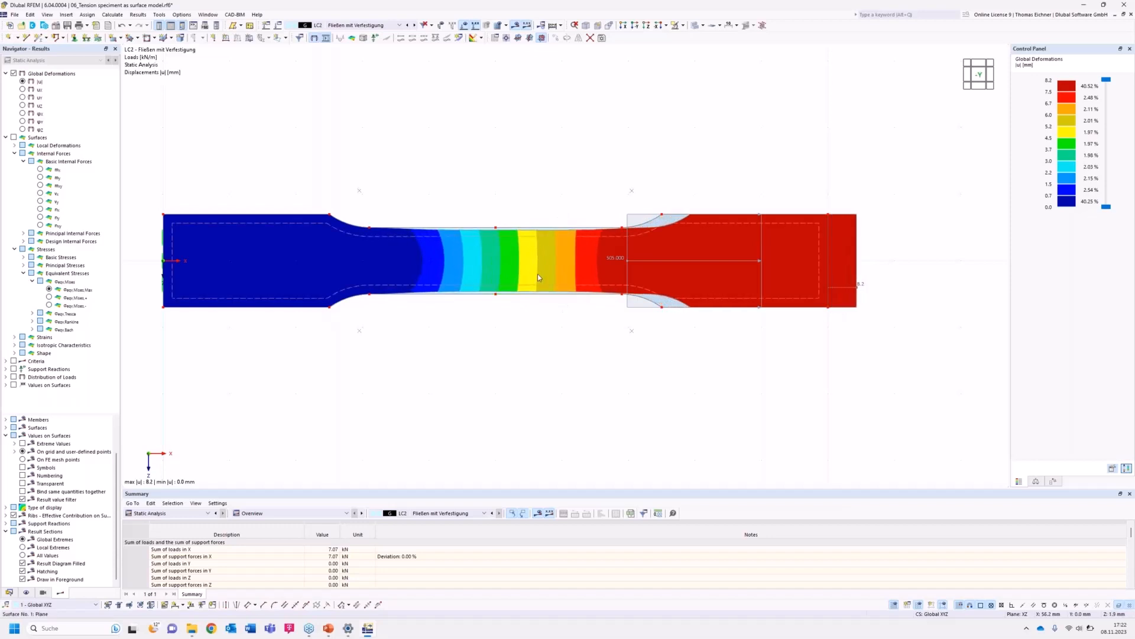
{"action": "left_click", "coordinate": [314, 38]}
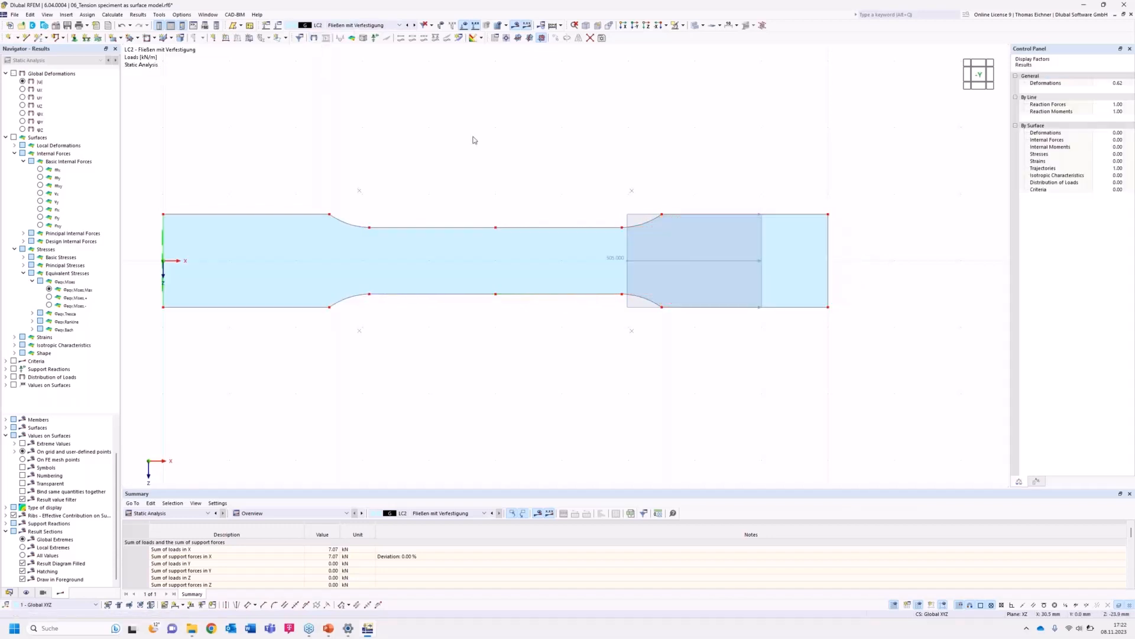
{"action": "left_click", "coordinate": [314, 38]}
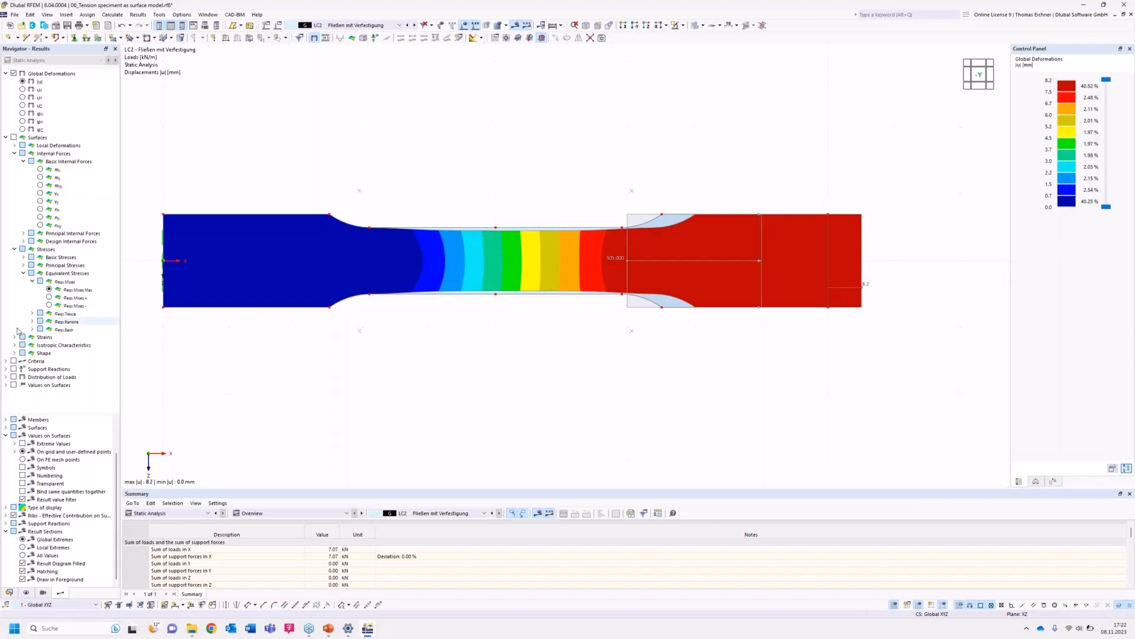
Display the von Mises equivalent stresses σeqv,Mises,Max for LC2 and minimize the program window.
{"action": "left_click", "coordinate": [50, 289]}
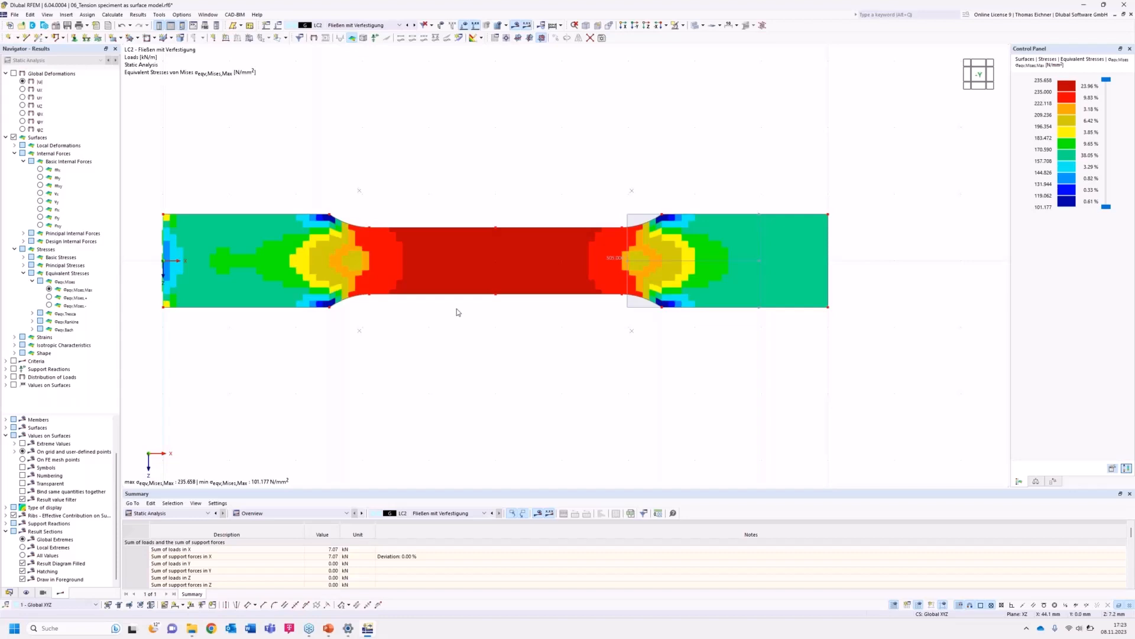
{"action": "left_click", "coordinate": [1083, 4]}
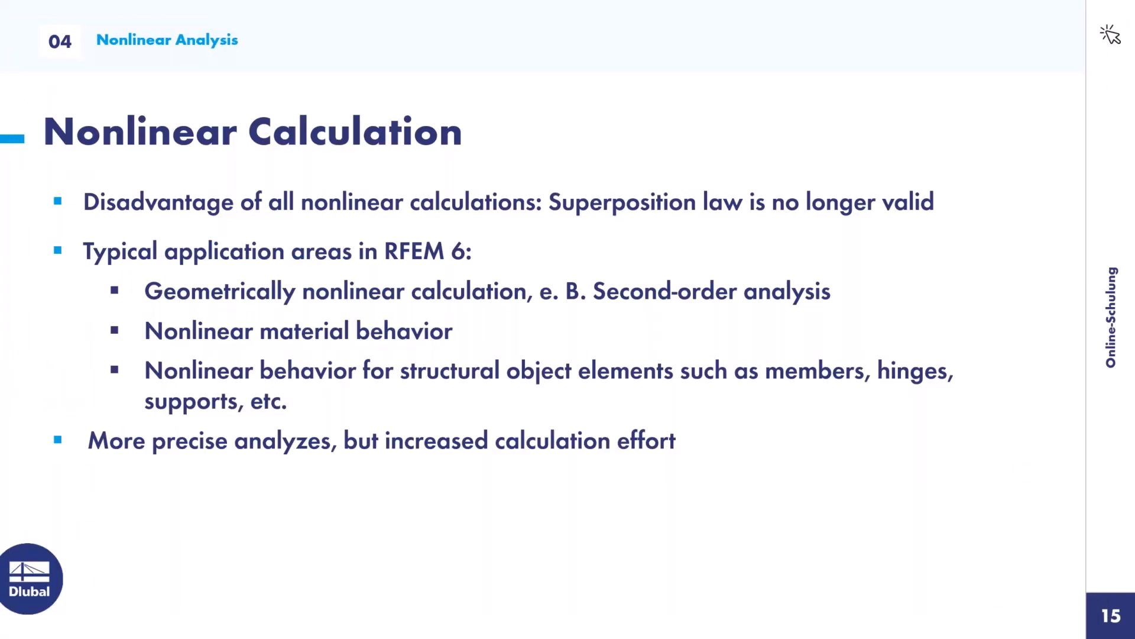
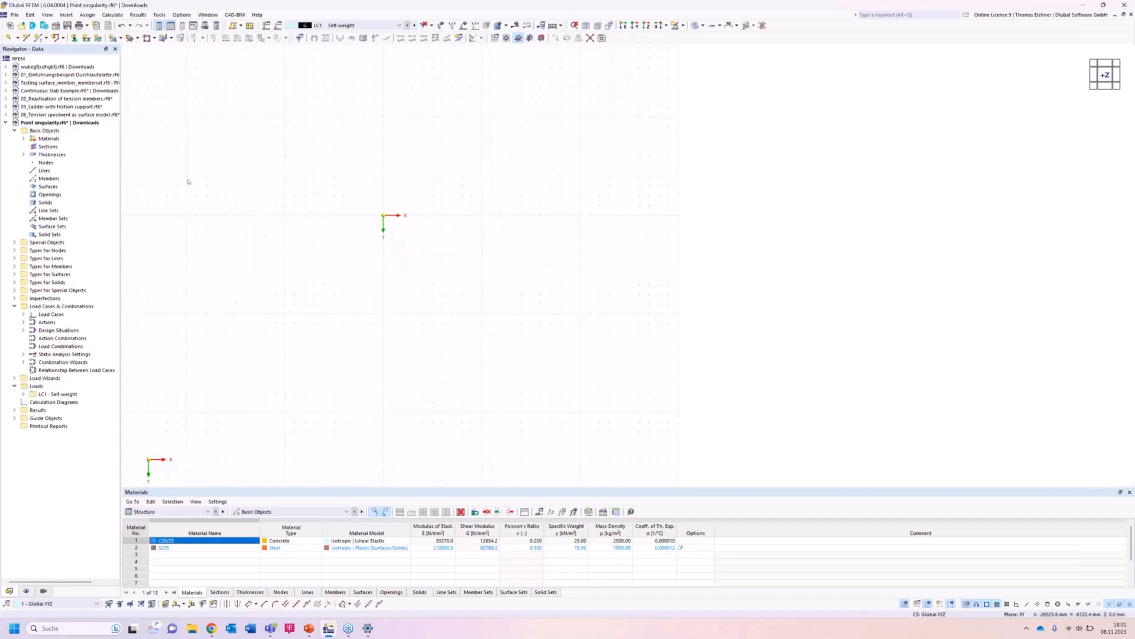
Delete all basic objects in the model.
{"action": "right_click", "coordinate": [45, 130]}
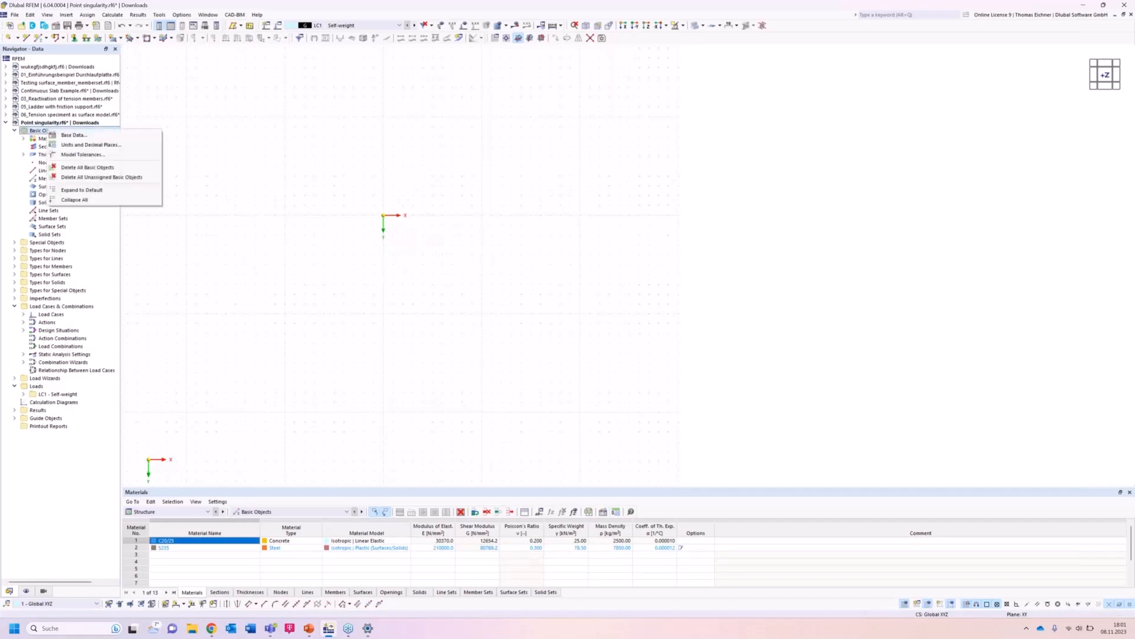
{"action": "left_click", "coordinate": [86, 168]}
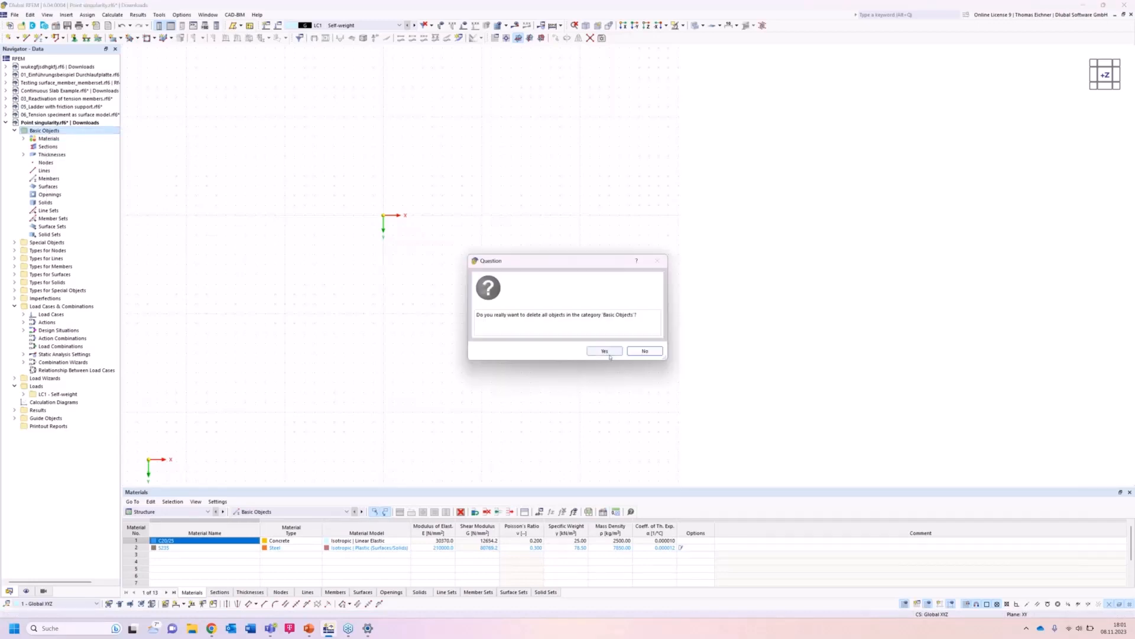
{"action": "left_click", "coordinate": [609, 354]}
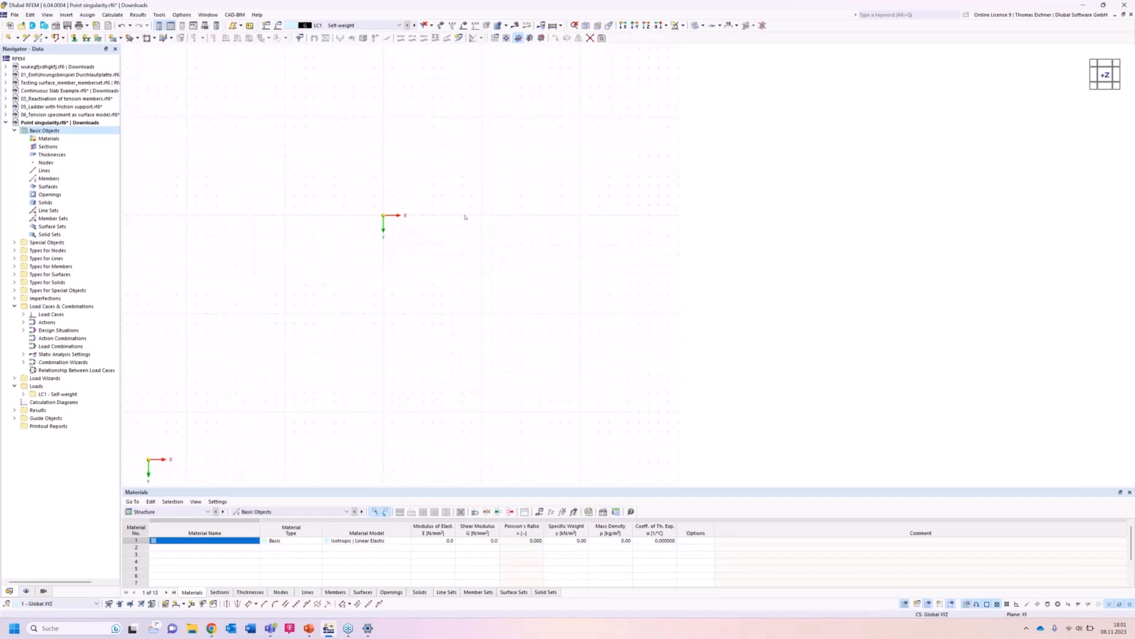
Create a new material C30/37 from the EN 1992-1-1 library.
{"action": "right_click", "coordinate": [47, 140]}
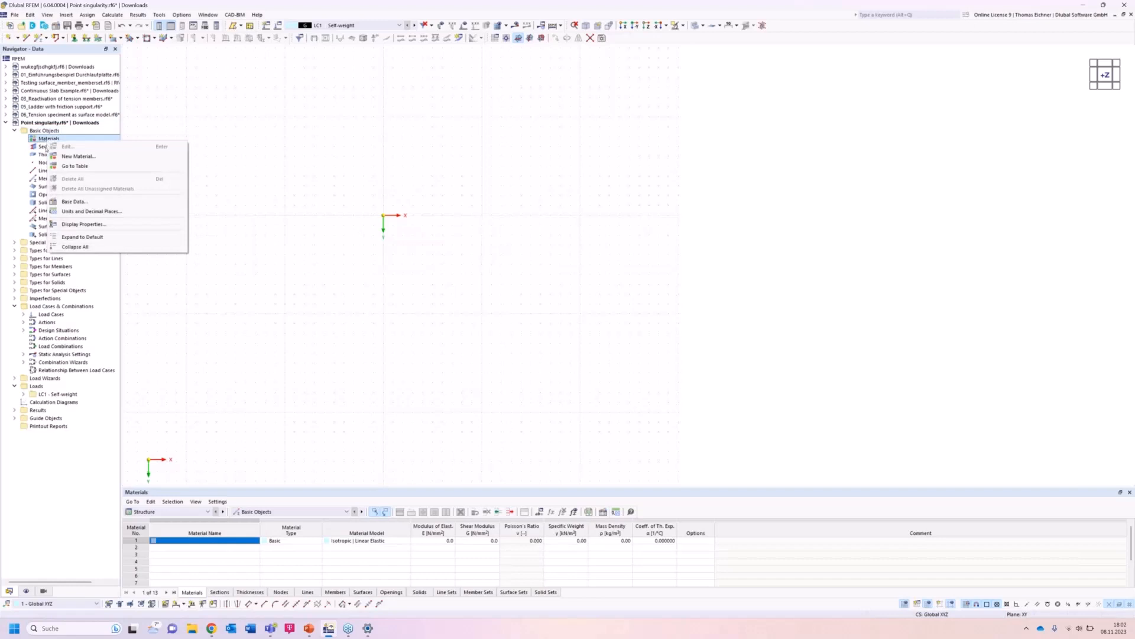
{"action": "left_click", "coordinate": [46, 147]}
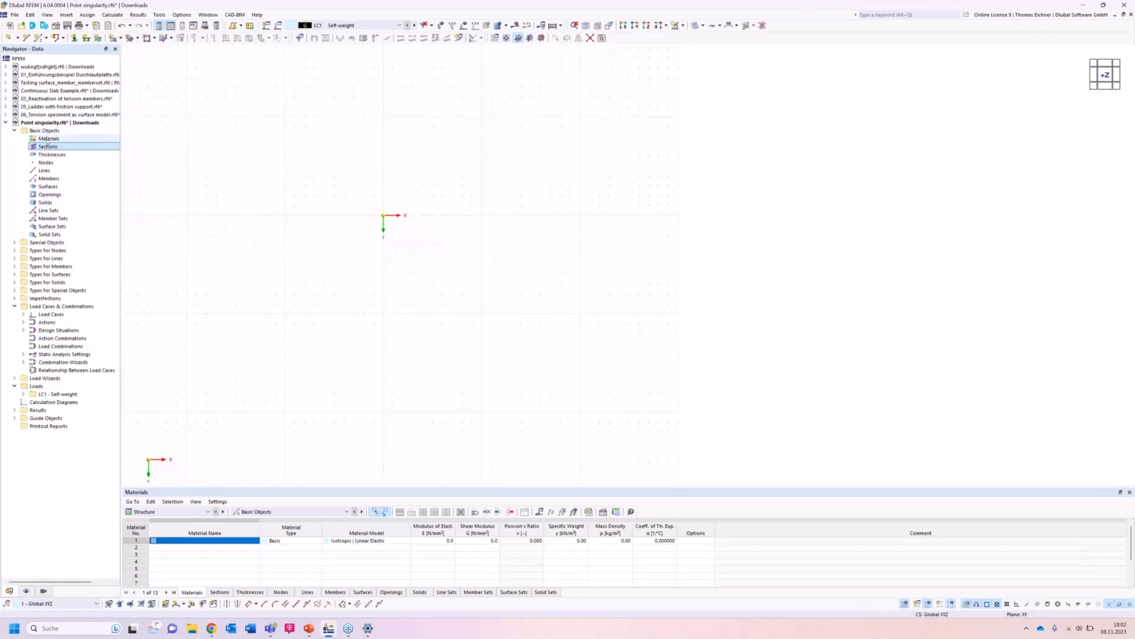
{"action": "left_click", "coordinate": [48, 139]}
{"action": "double_click", "coordinate": [49, 139]}
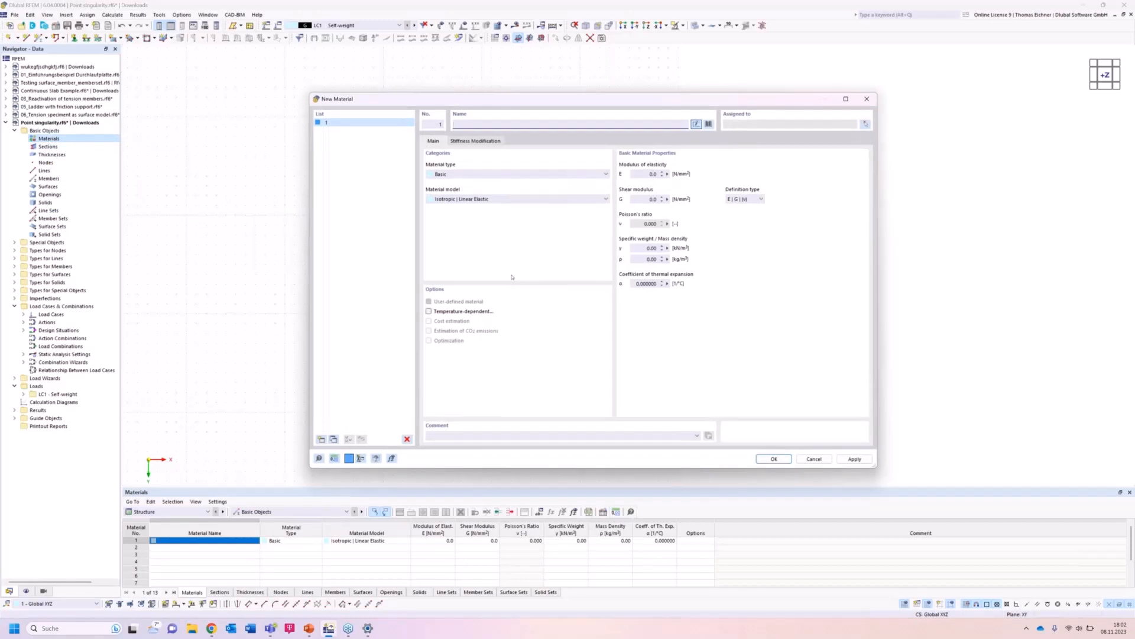
{"action": "type", "text": "C3"}
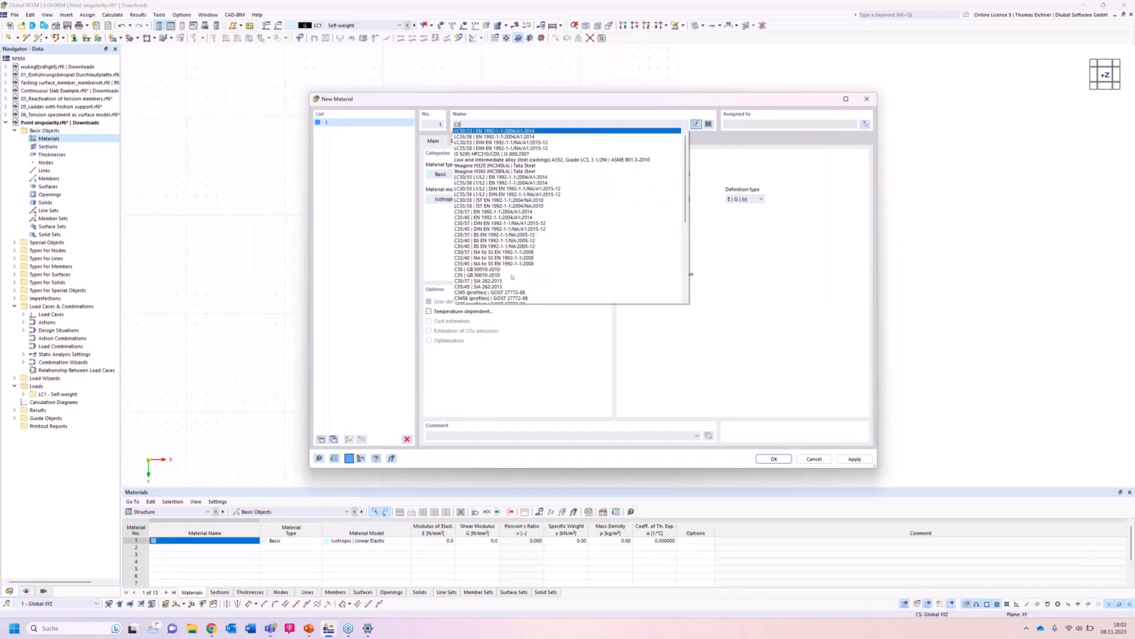
{"action": "type", "text": "0/37"}
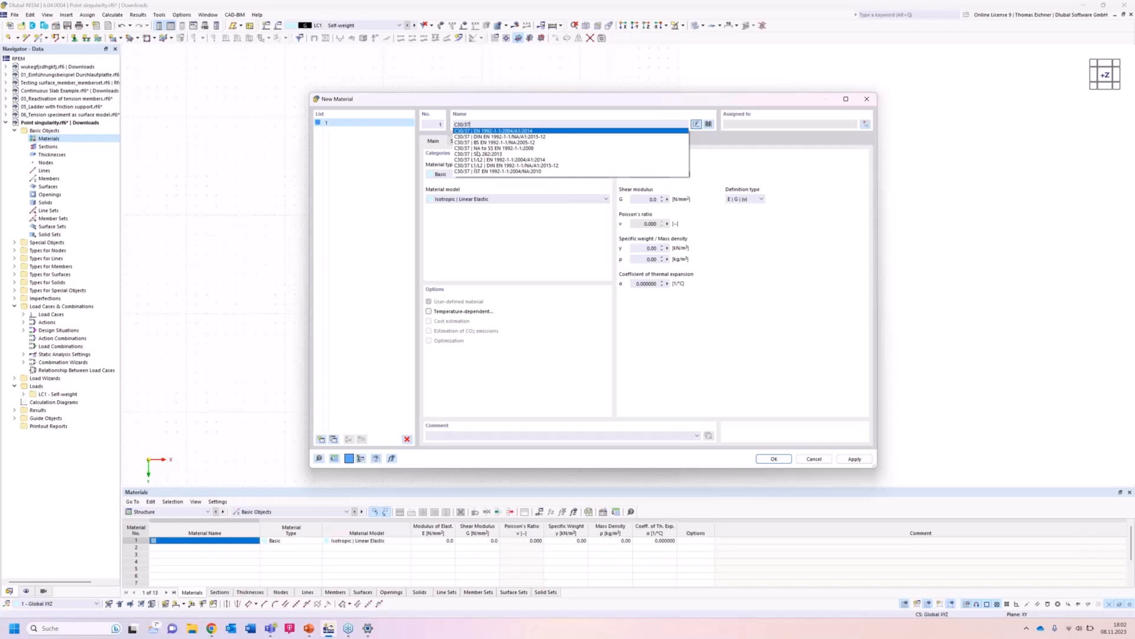
{"action": "left_click", "coordinate": [488, 136]}
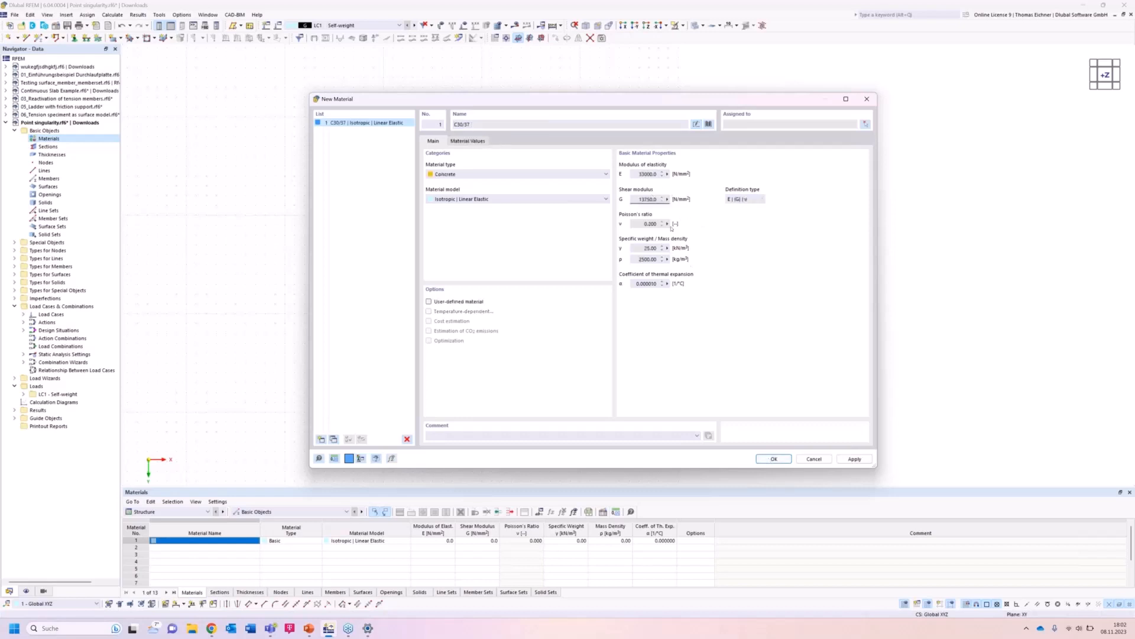
{"action": "left_click", "coordinate": [654, 223]}
{"action": "left_click", "coordinate": [775, 461]}
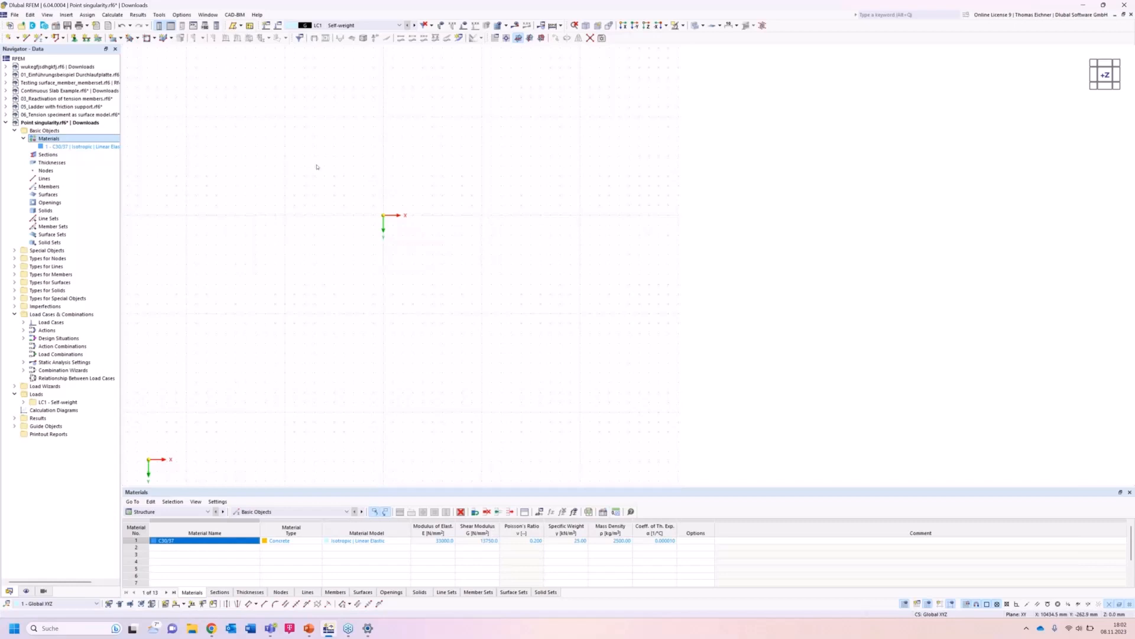
Create a uniform thickness of 300 mm using the C30/37 material.
{"action": "left_click", "coordinate": [53, 163]}
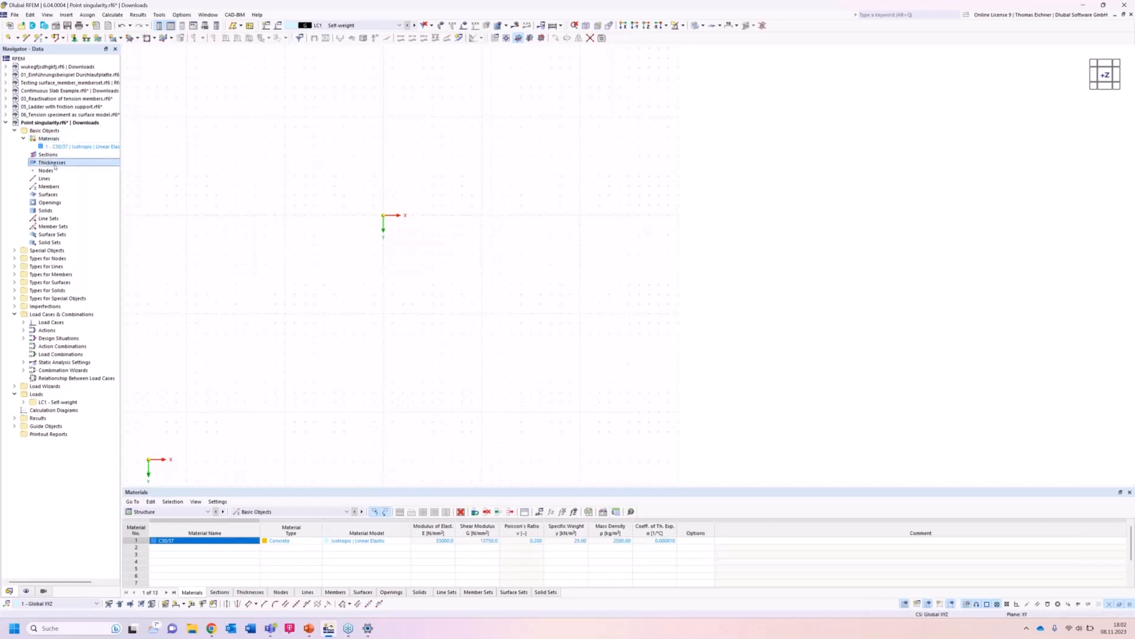
{"action": "double_click", "coordinate": [52, 163]}
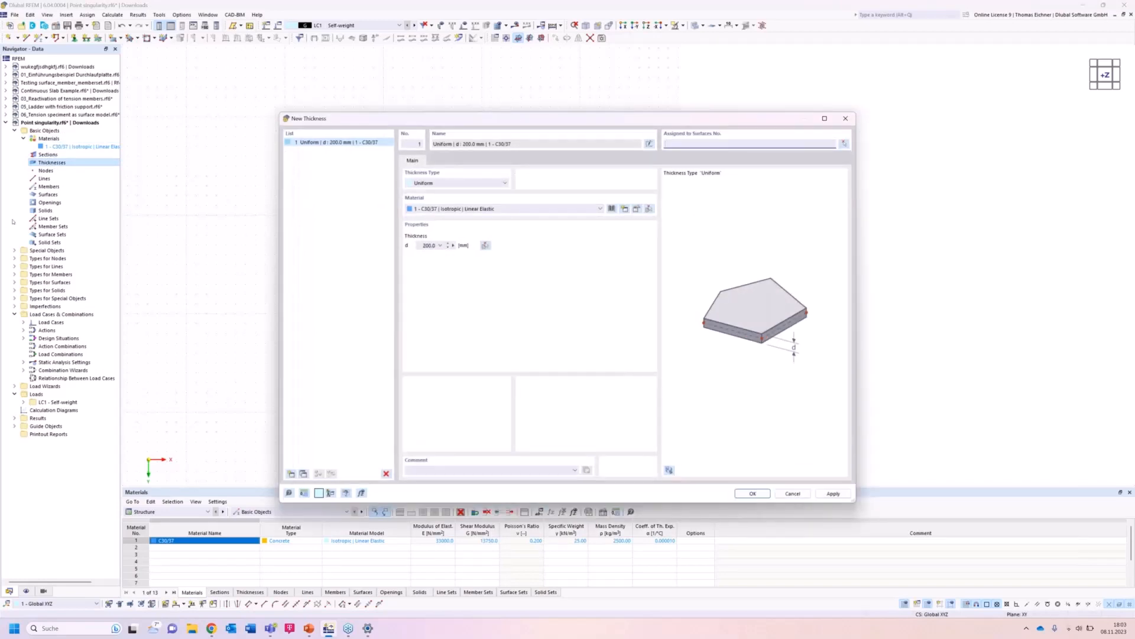
{"action": "left_click", "coordinate": [417, 247]}
{"action": "type", "text": "300"}
{"action": "left_click", "coordinate": [753, 494]}
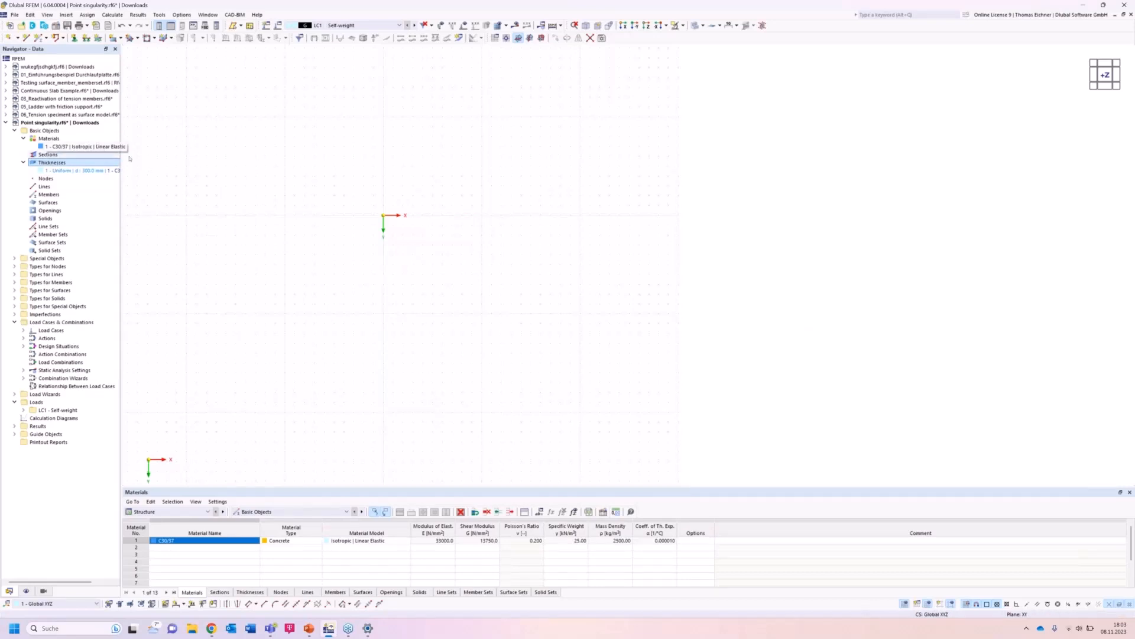
Draw a rectangular surface from the origin to about 8000 × 6000 mm.
{"action": "right_click", "coordinate": [96, 171]}
{"action": "left_click", "coordinate": [208, 158]}
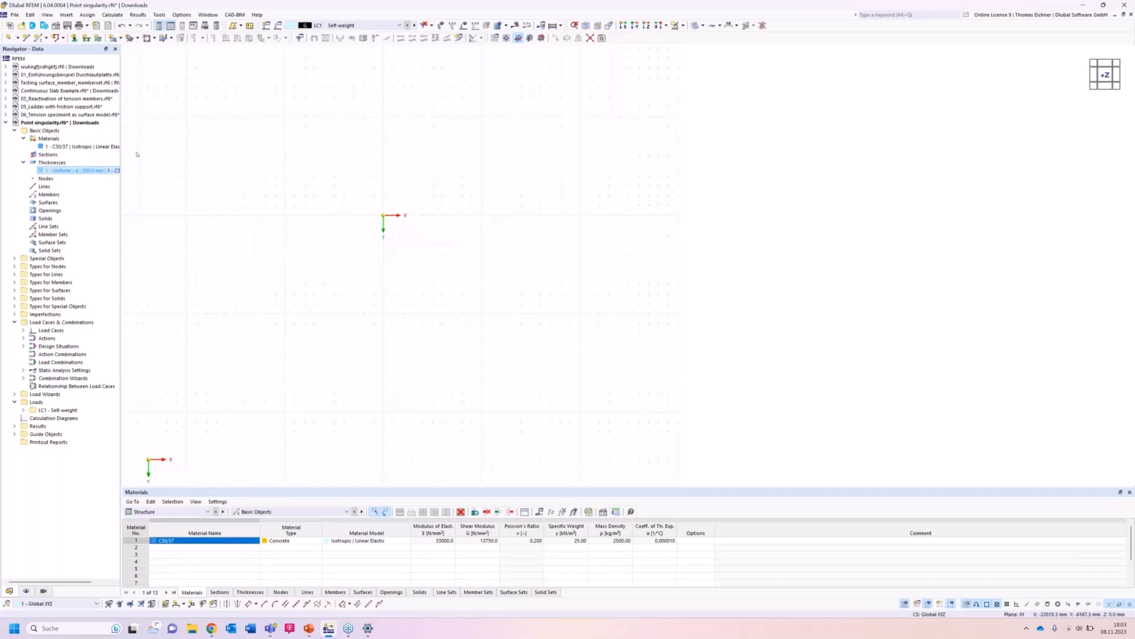
{"action": "left_click", "coordinate": [113, 38]}
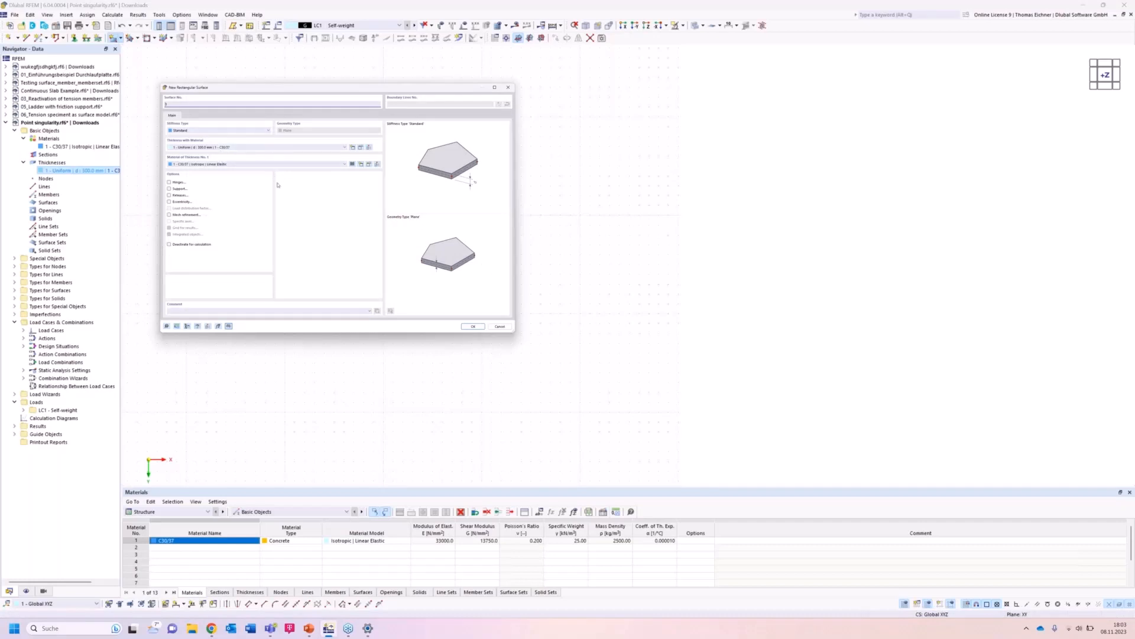
{"action": "left_click", "coordinate": [473, 328]}
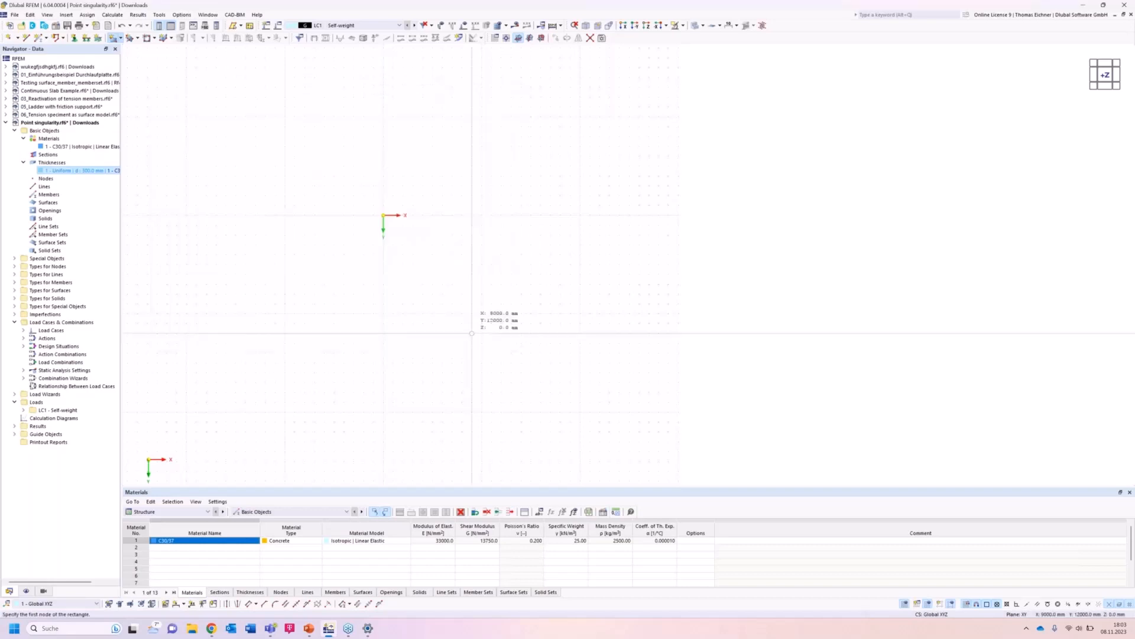
{"action": "left_click", "coordinate": [383, 215]}
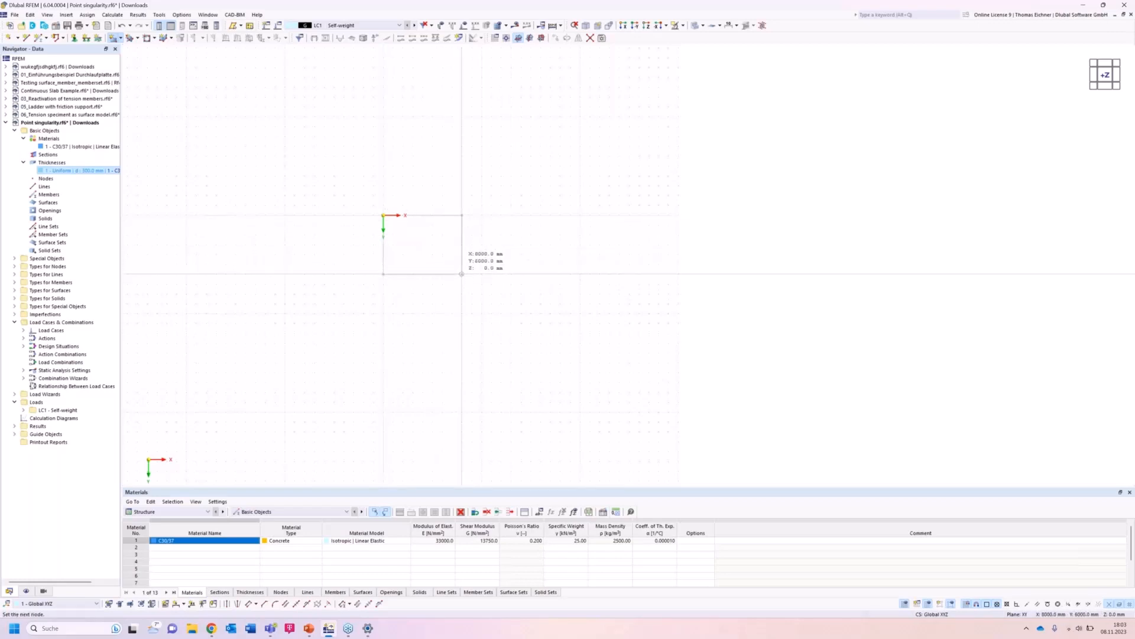
{"action": "left_click", "coordinate": [462, 274]}
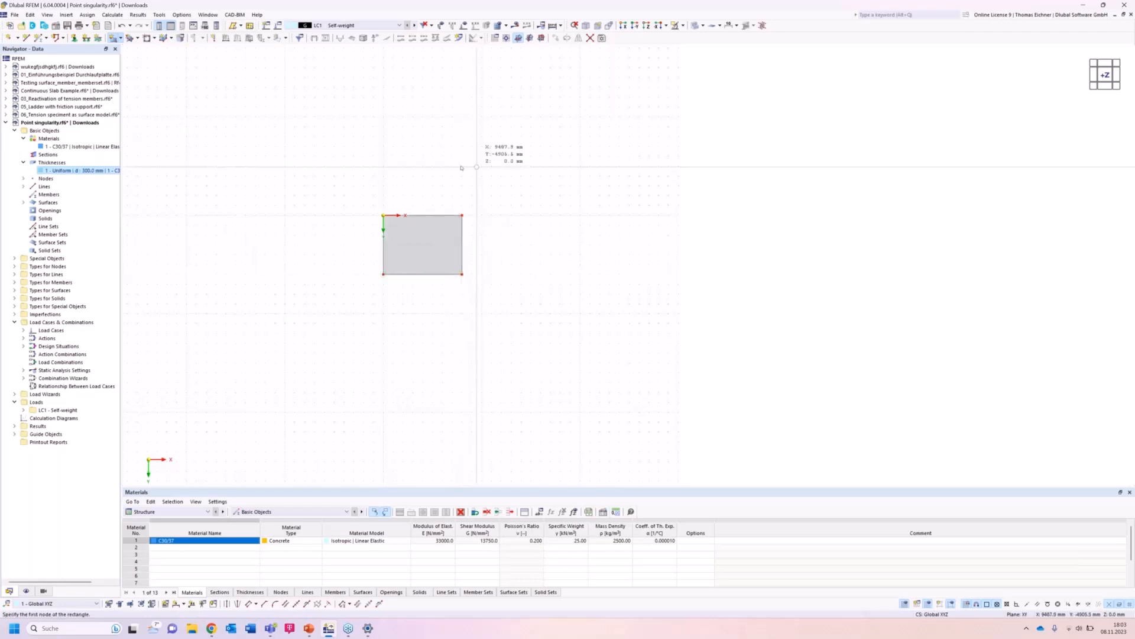
{"action": "key", "text": "Escape"}
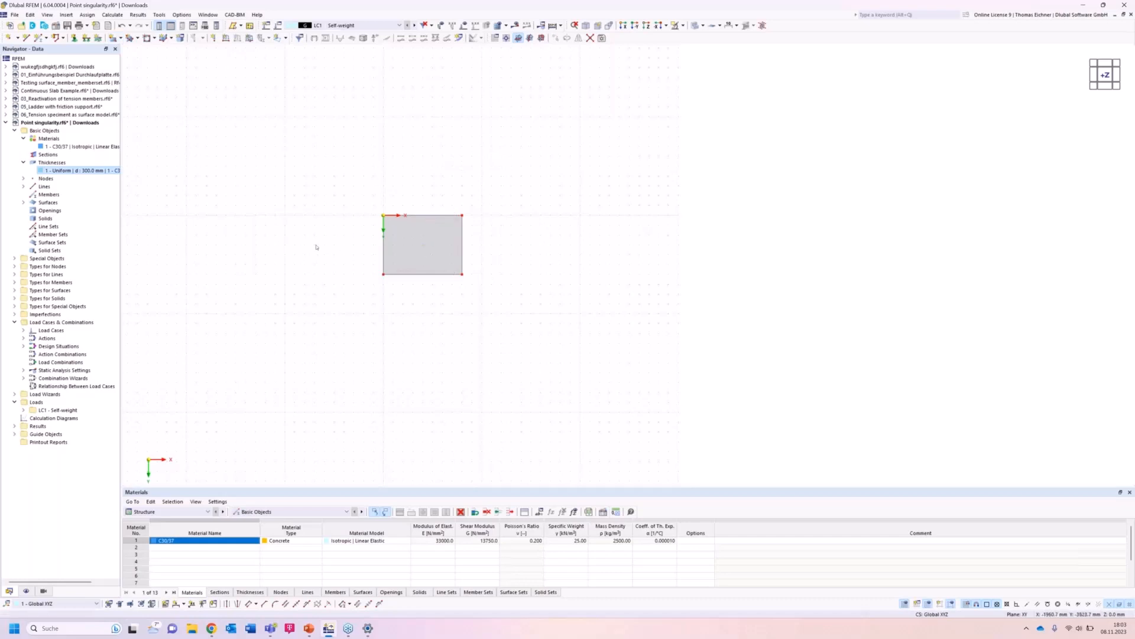
Place a new node at the centre of the surface, about X 4000 mm, Y 3000 mm.
{"action": "scroll", "coordinate": [317, 248], "scroll_direction": "up", "scroll_amount": 5}
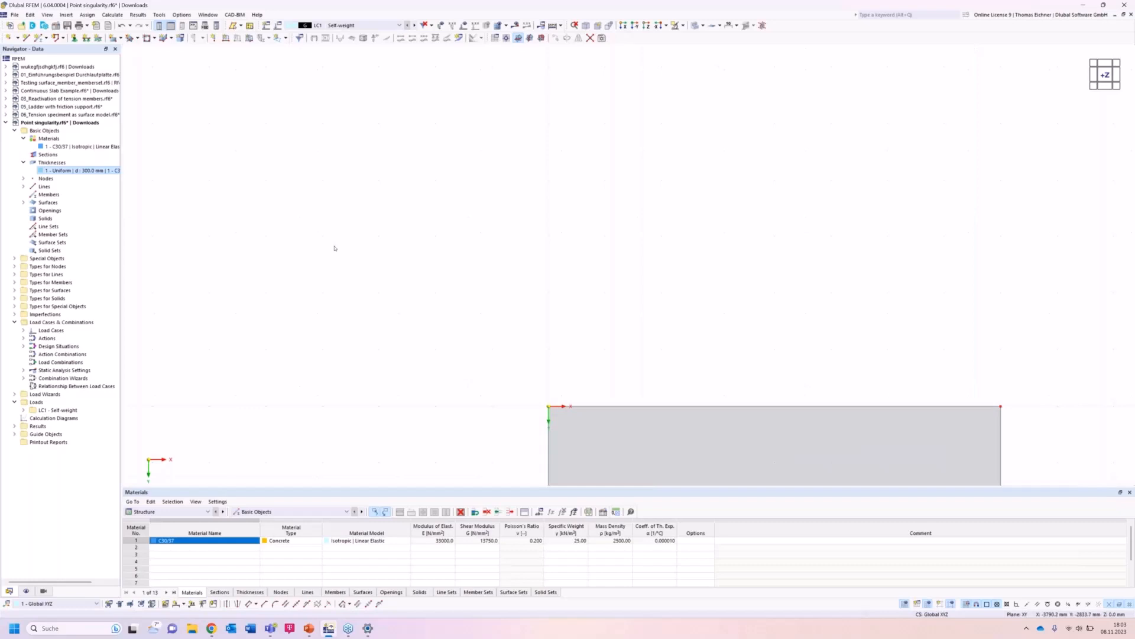
{"action": "key", "text": "F8"}
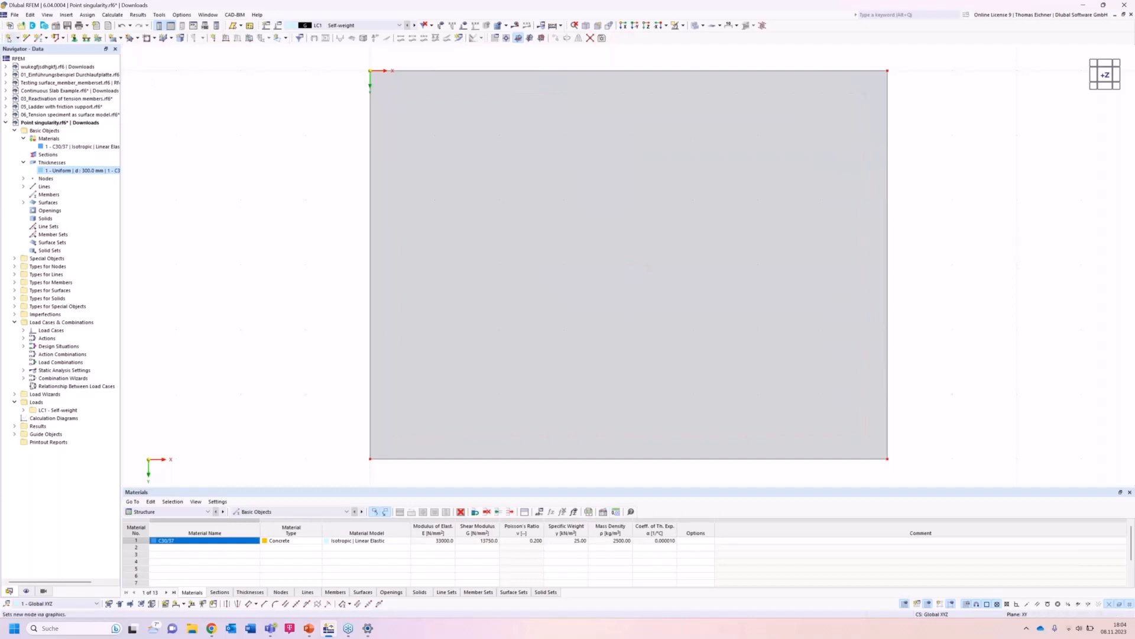
{"action": "left_click", "coordinate": [8, 38]}
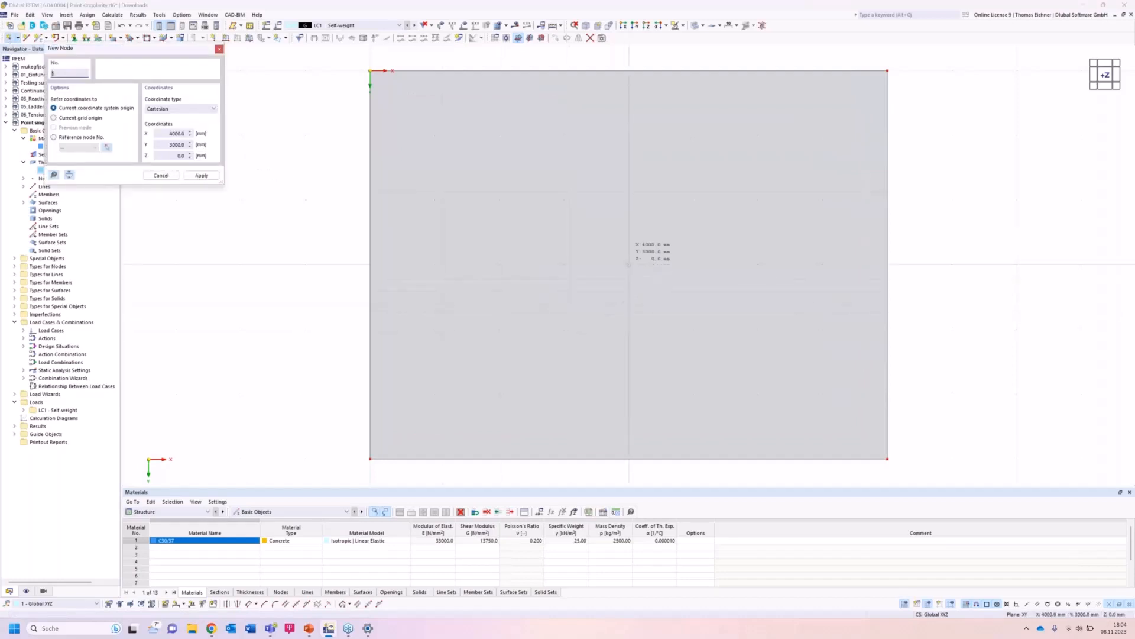
{"action": "left_click", "coordinate": [629, 265]}
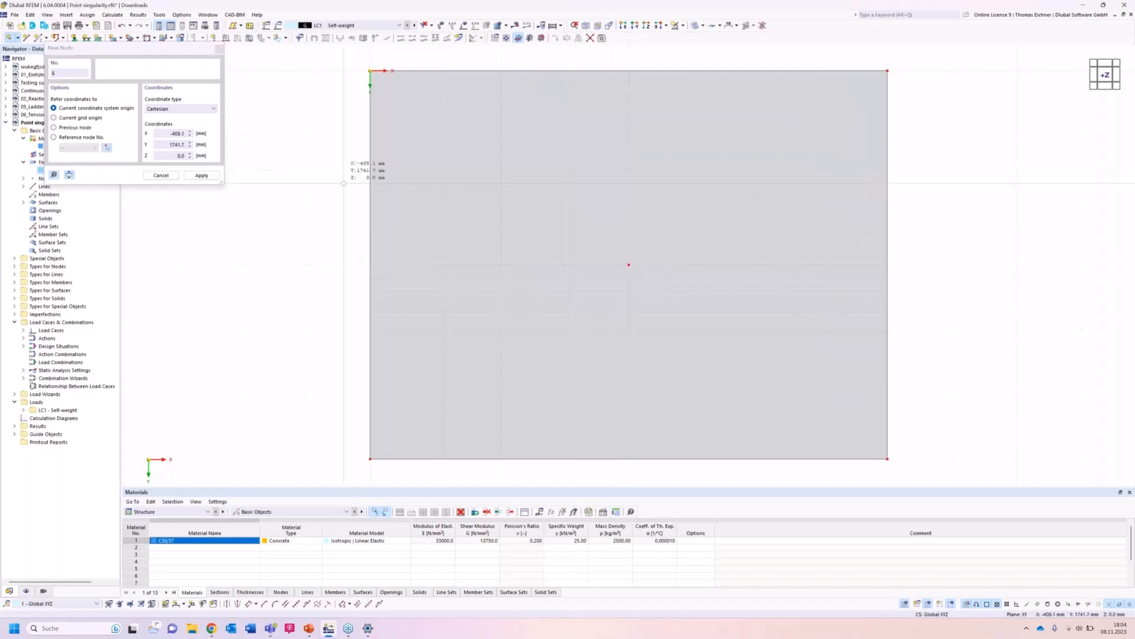
{"action": "key", "text": "Escape"}
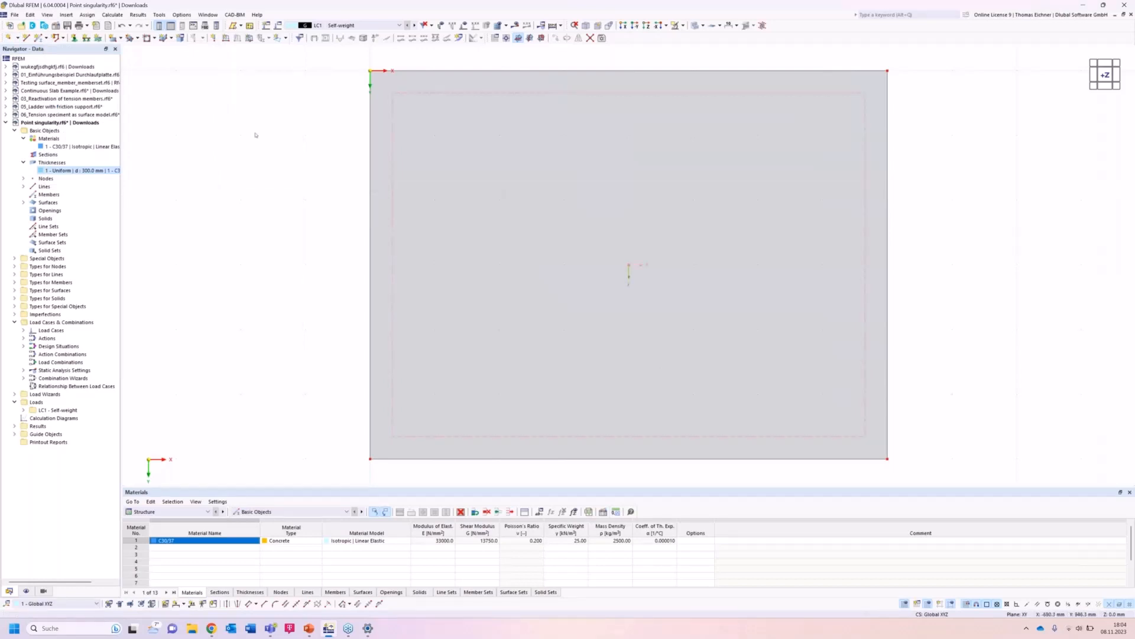
Apply a nodal force Fz of 100 kN in LC1 to the centre node.
{"action": "left_click", "coordinate": [213, 38]}
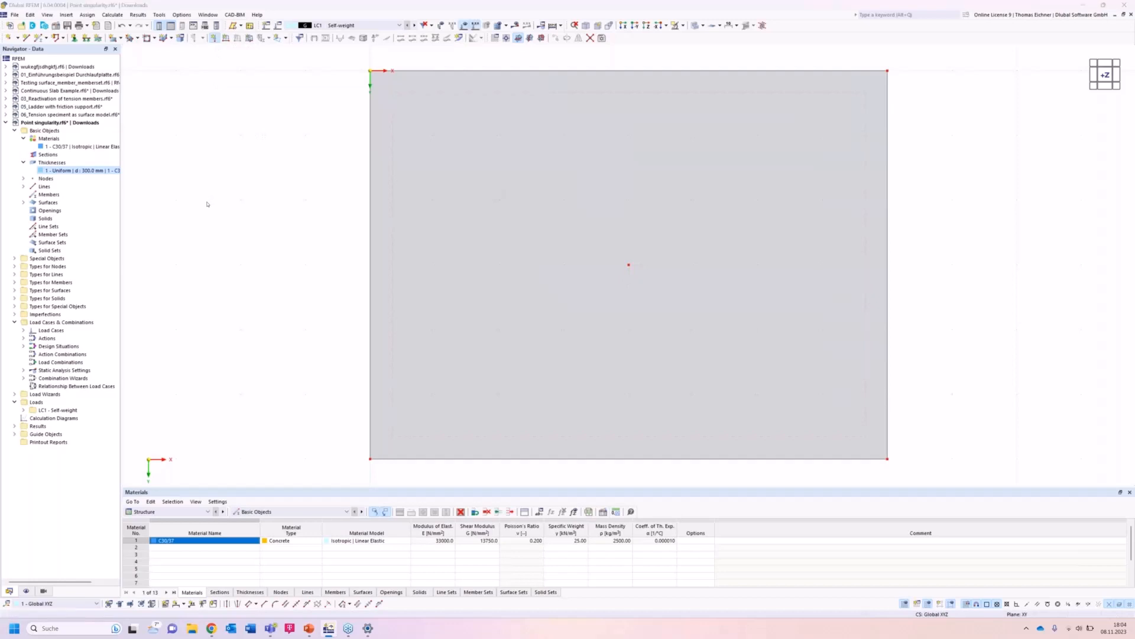
{"action": "left_click_drag", "start_coordinate": [572, 161], "coordinate": [430, 168]}
{"action": "key", "text": "Tab"}
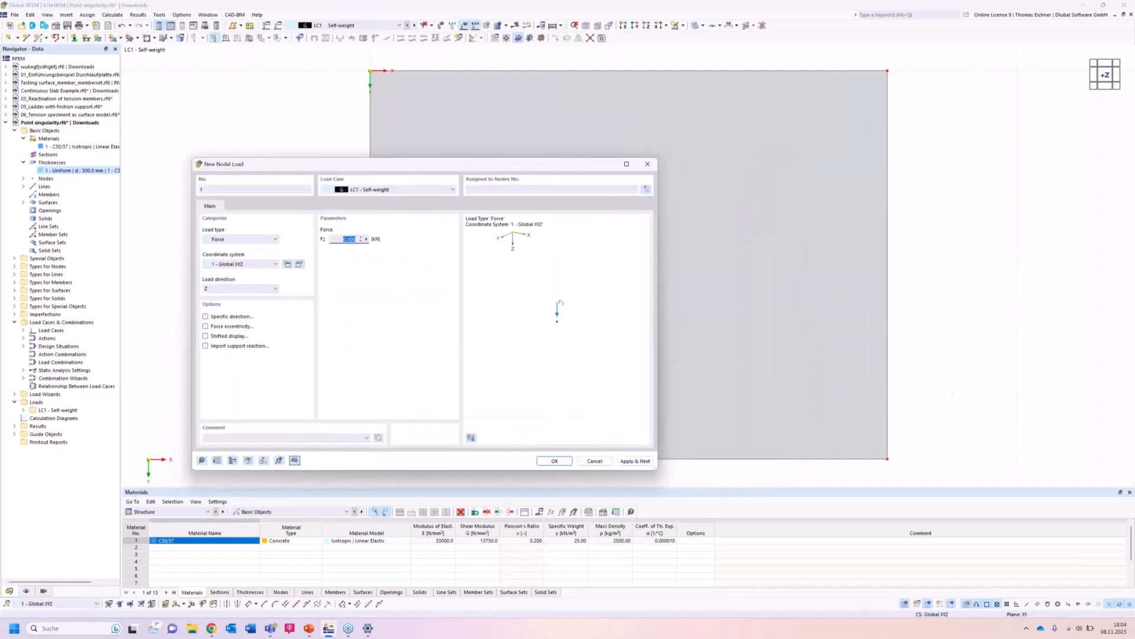
{"action": "type", "text": "1"}
{"action": "left_click", "coordinate": [555, 461]}
{"action": "left_click", "coordinate": [558, 464]}
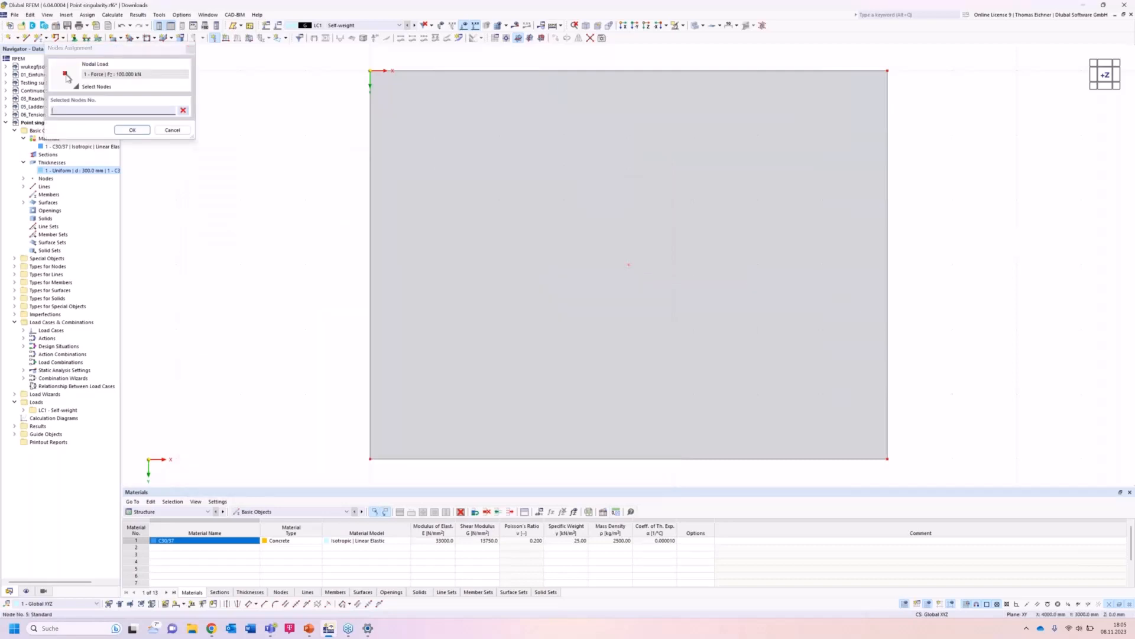
{"action": "left_click", "coordinate": [628, 265]}
{"action": "left_click", "coordinate": [146, 130]}
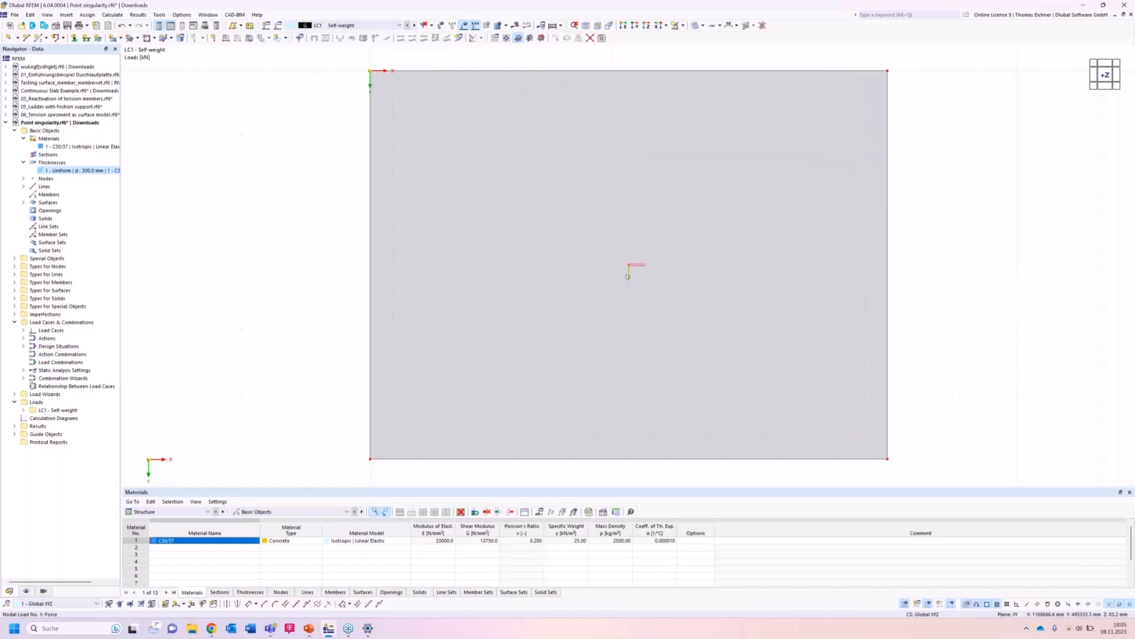
{"action": "left_click", "coordinate": [284, 38]}
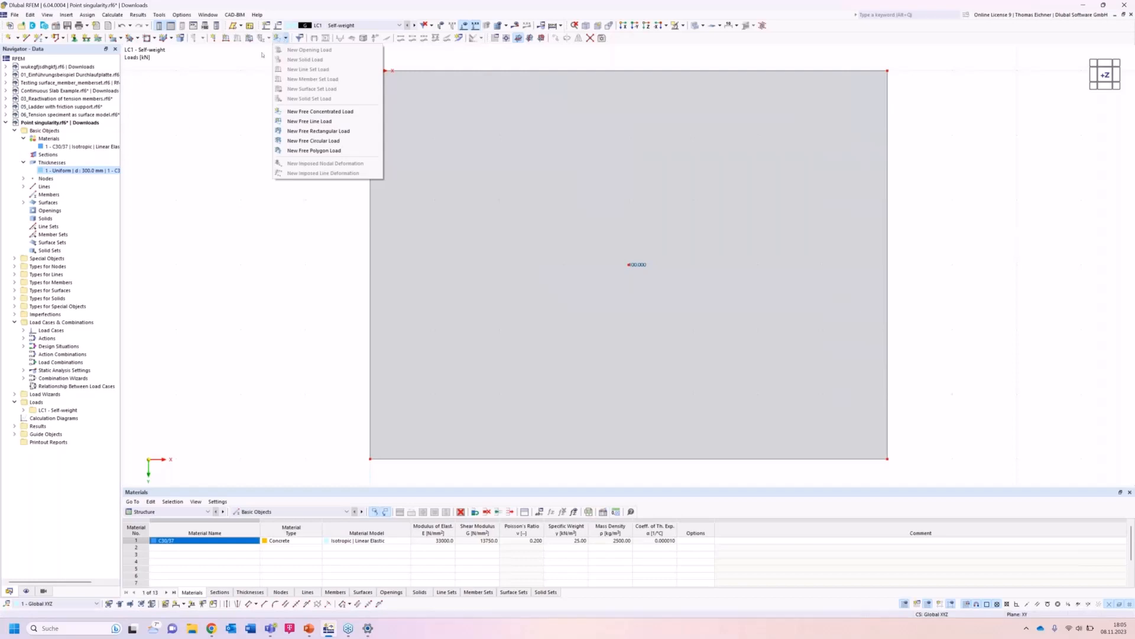
{"action": "left_click", "coordinate": [183, 147]}
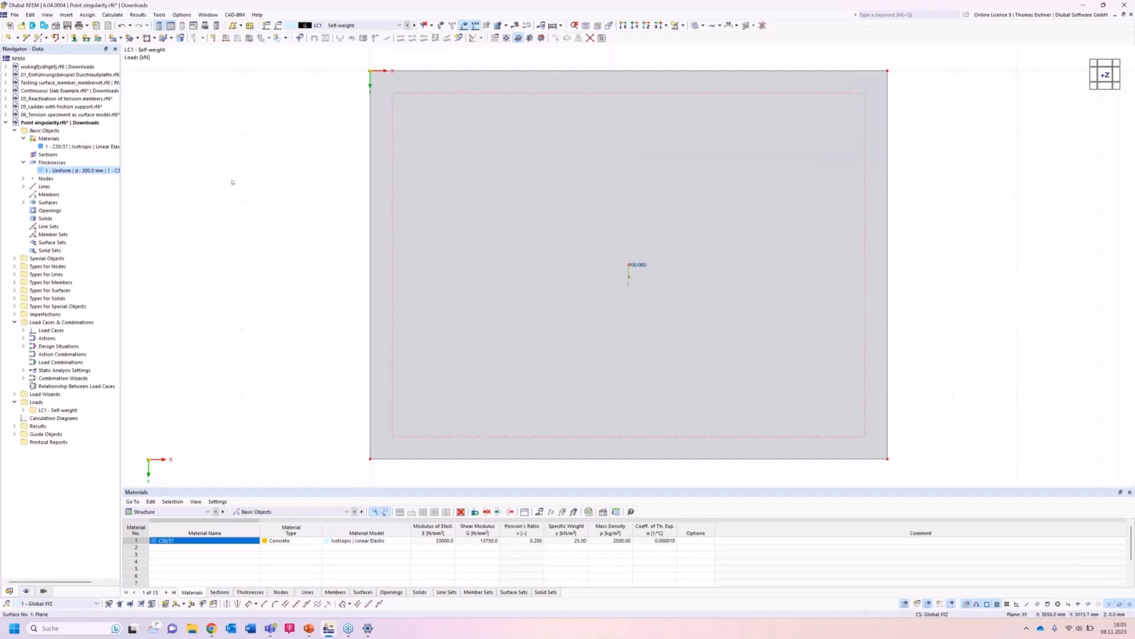
{"action": "scroll", "coordinate": [232, 183], "scroll_direction": "down", "scroll_amount": 2}
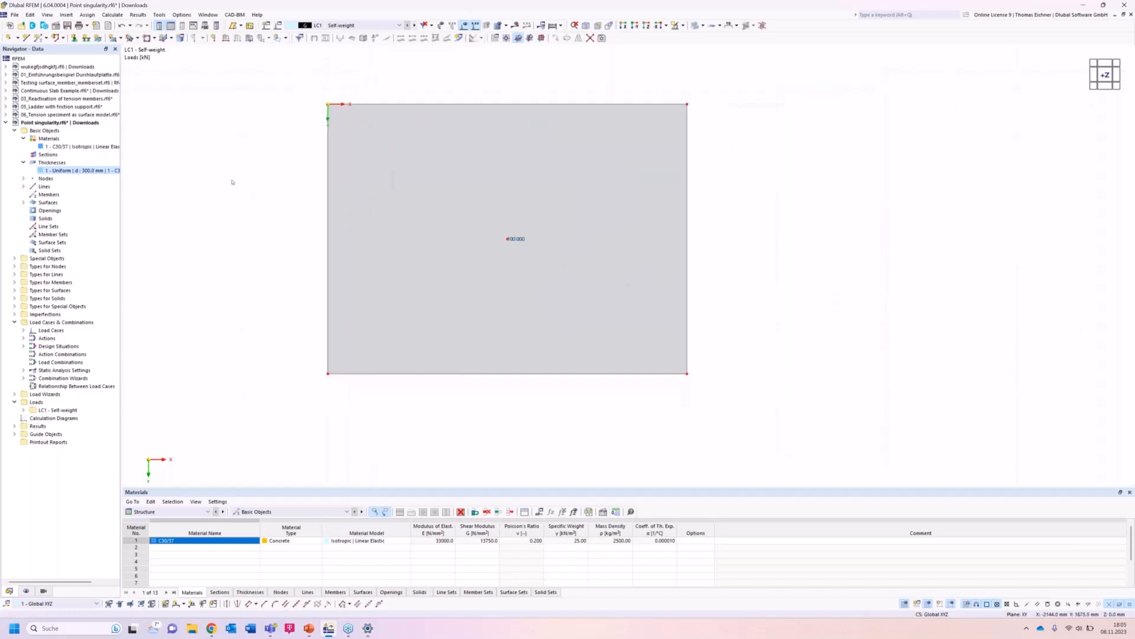
{"action": "middle_click_drag", "start_coordinate": [231, 182], "coordinate": [264, 200]}
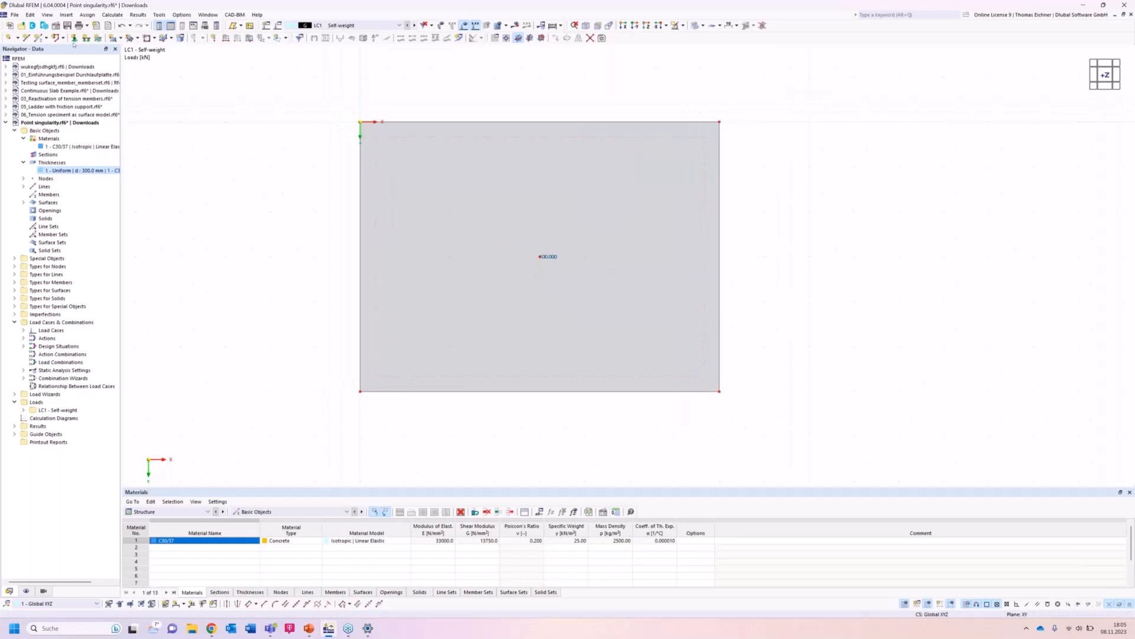
Assign hinged line supports to all four edges of the surface.
{"action": "left_click", "coordinate": [86, 39]}
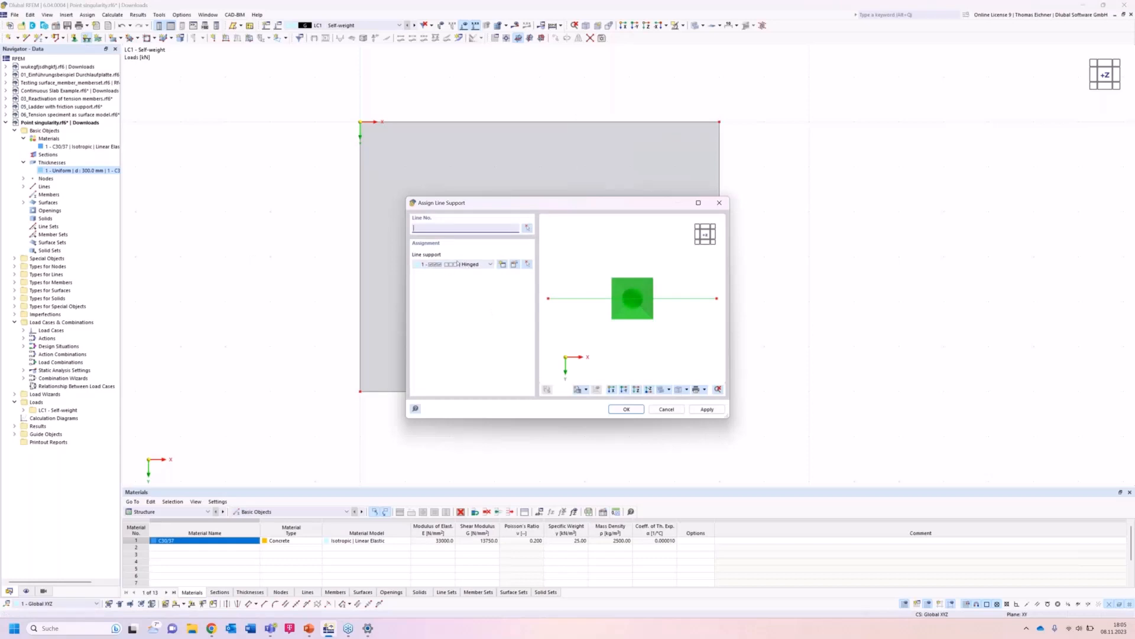
{"action": "left_click", "coordinate": [620, 410]}
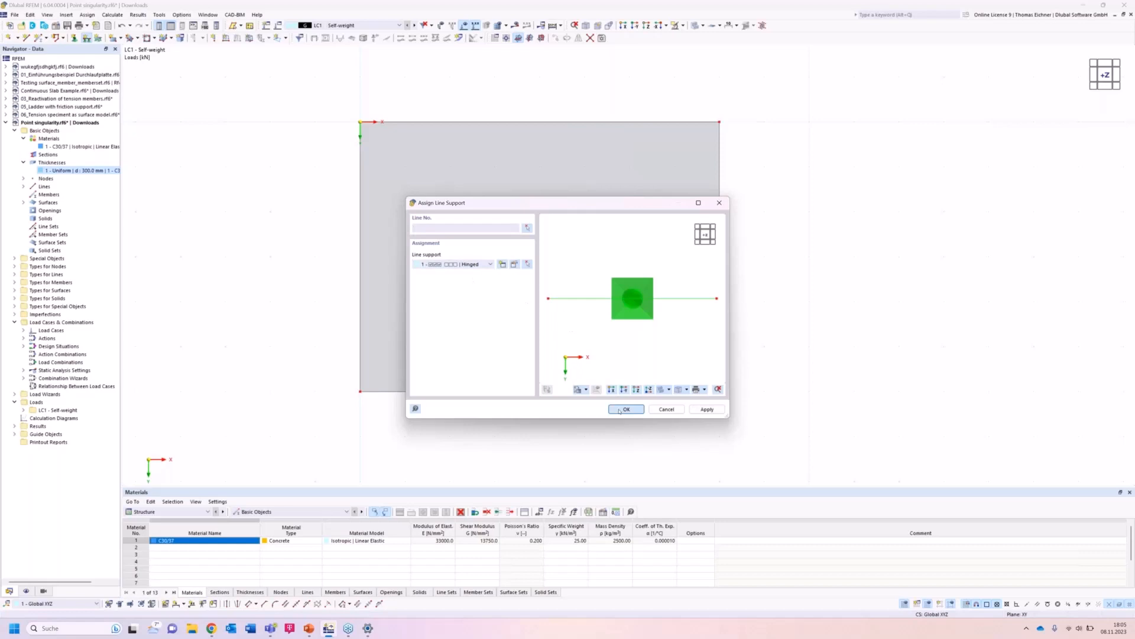
{"action": "left_click_drag", "start_coordinate": [296, 420], "coordinate": [761, 95]}
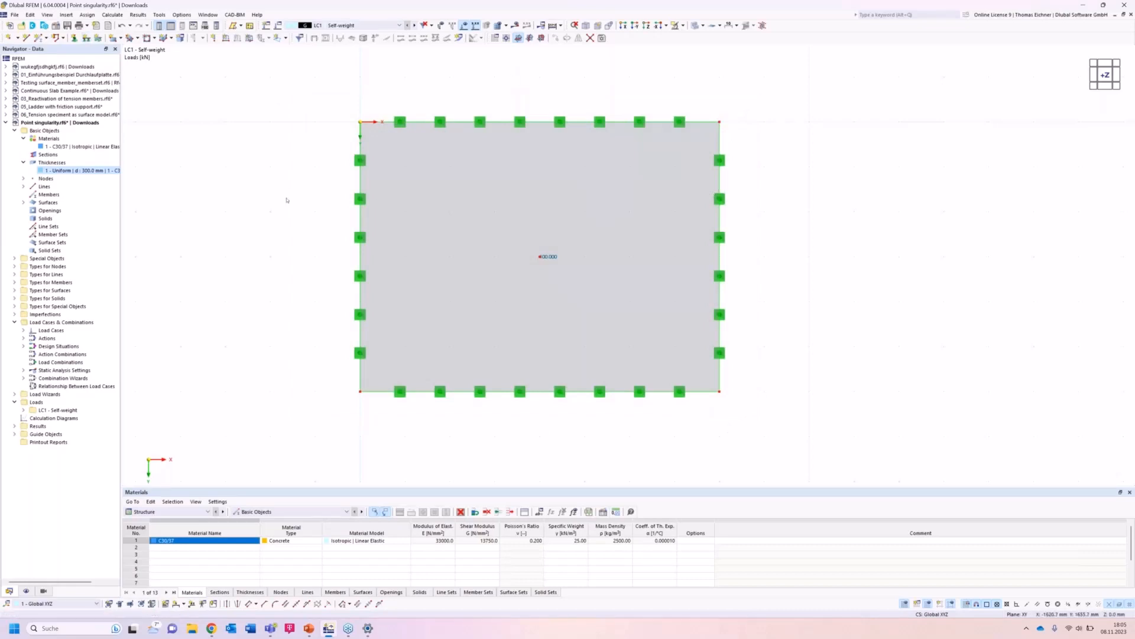
Try to copy the selected plate three times with a 10 mm X displacement using Move/Copy.
{"action": "scroll", "coordinate": [287, 200], "scroll_direction": "down", "scroll_amount": 4}
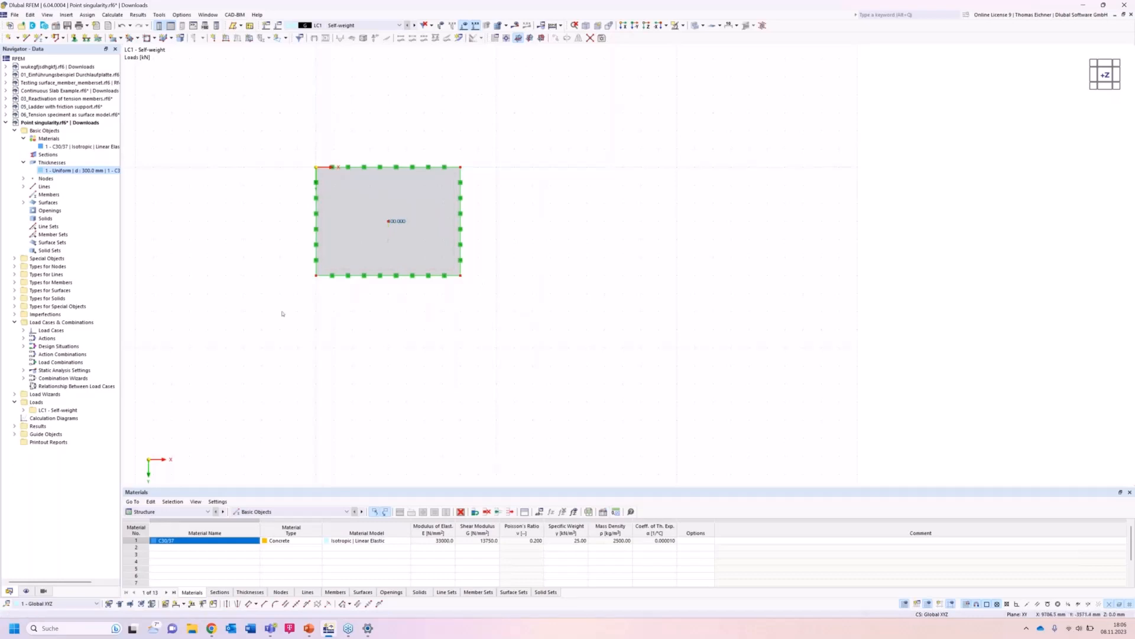
{"action": "left_click_drag", "start_coordinate": [262, 338], "coordinate": [559, 101]}
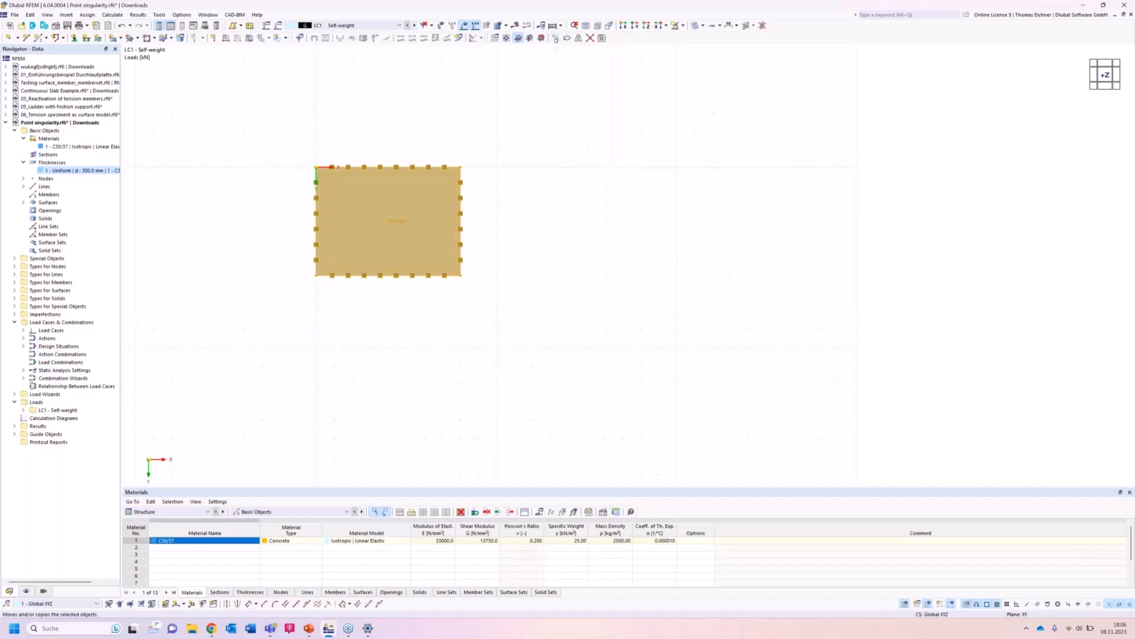
{"action": "right_click", "coordinate": [555, 39]}
{"action": "left_click", "coordinate": [554, 37]}
{"action": "left_click", "coordinate": [555, 37]}
{"action": "left_click_drag", "start_coordinate": [537, 195], "coordinate": [455, 296]}
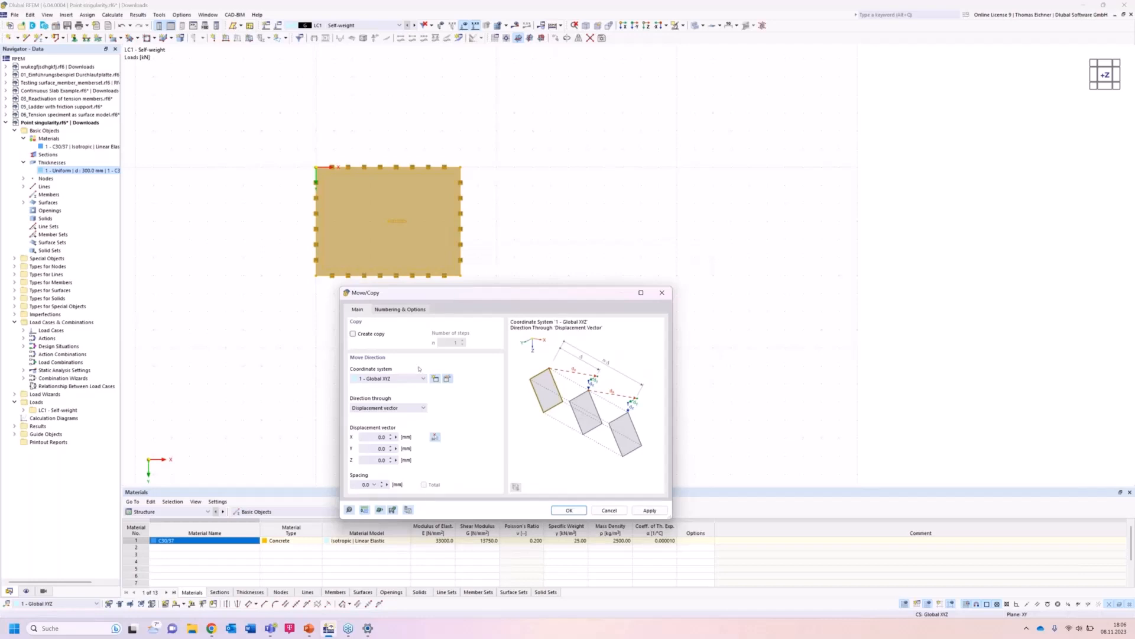
{"action": "left_click", "coordinate": [372, 436]}
{"action": "type", "text": "1"}
{"action": "left_click", "coordinate": [378, 335]}
{"action": "left_click", "coordinate": [455, 343]}
{"action": "type", "text": "3"}
{"action": "left_click_drag", "start_coordinate": [532, 296], "coordinate": [478, 307]}
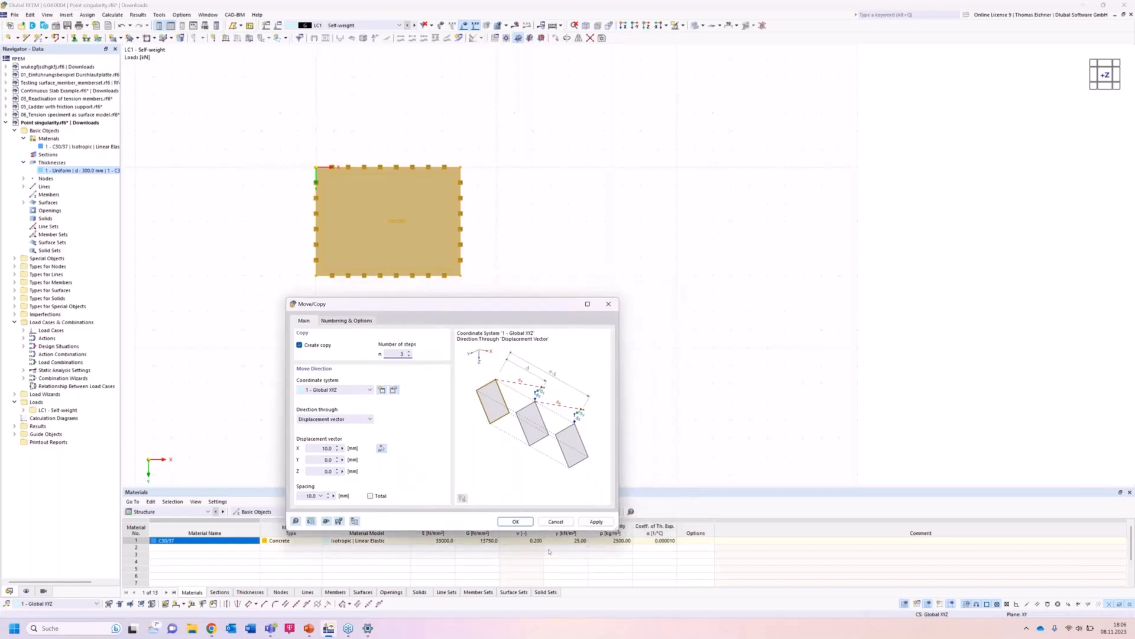
{"action": "left_click", "coordinate": [326, 447]}
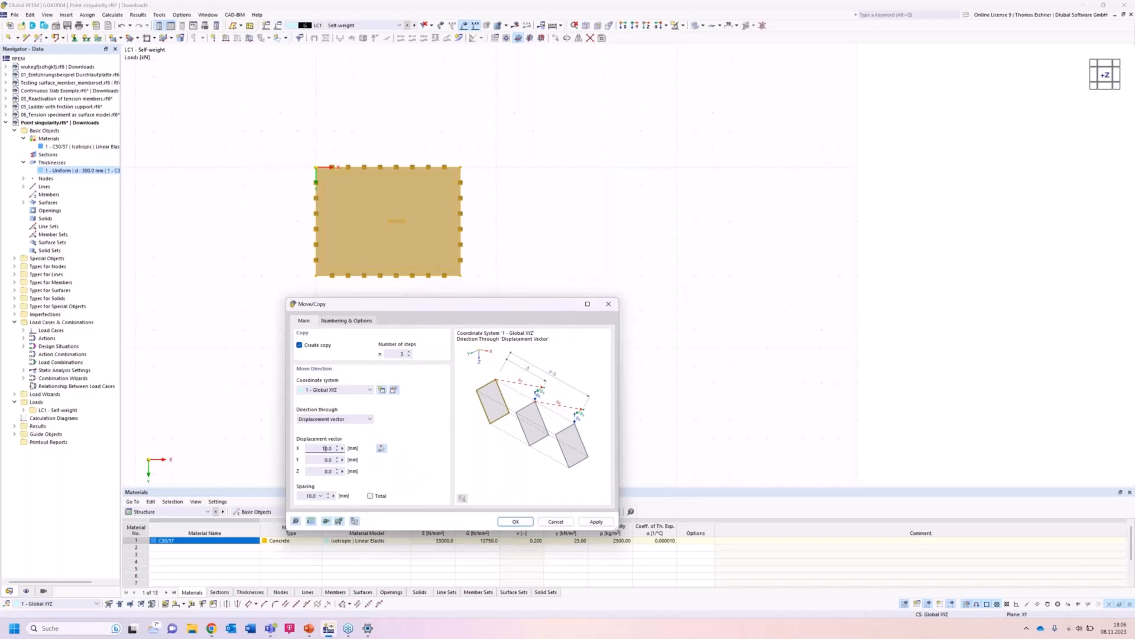
{"action": "left_click", "coordinate": [591, 524]}
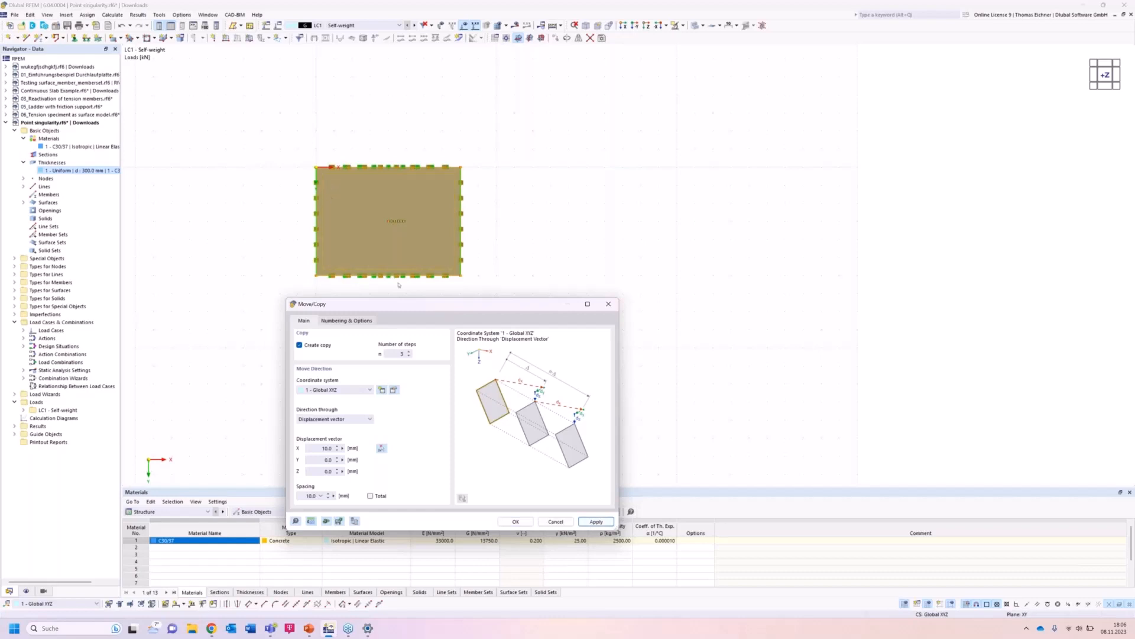
{"action": "left_click", "coordinate": [613, 305]}
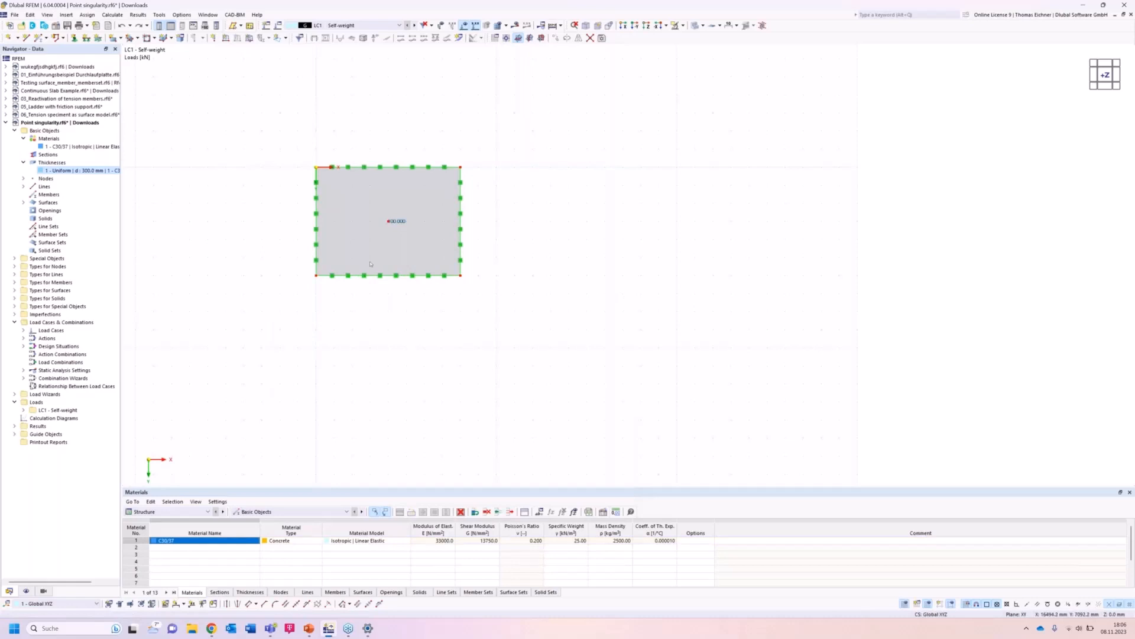
Select the plate, open Move/Copy and switch the model length unit to metres in the units settings.
{"action": "left_click_drag", "start_coordinate": [278, 311], "coordinate": [573, 119]}
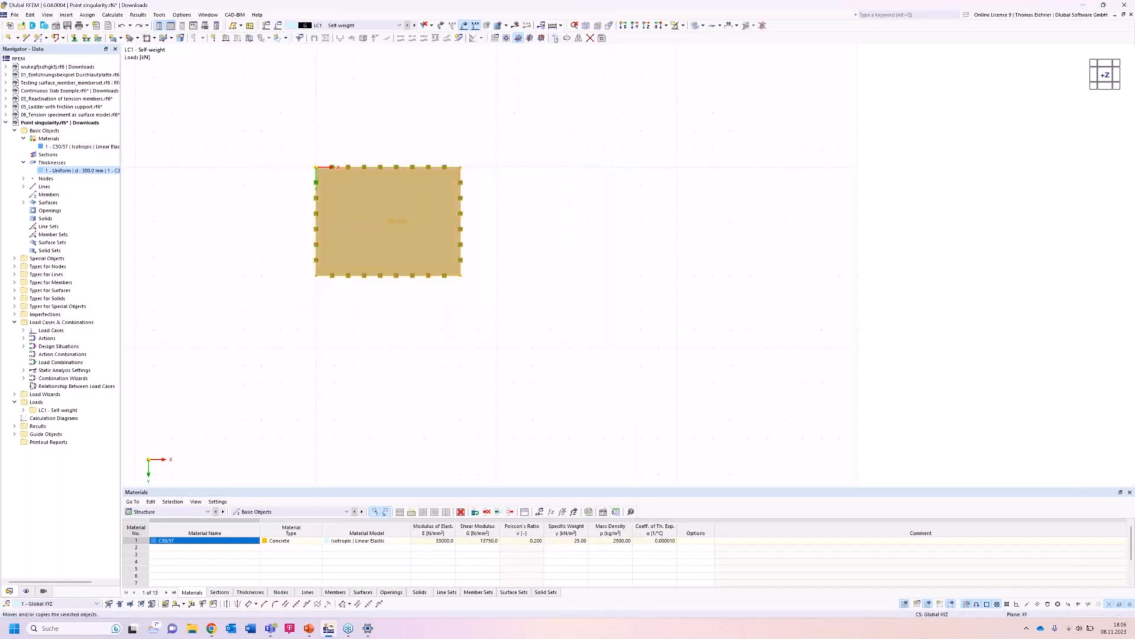
{"action": "left_click", "coordinate": [555, 39]}
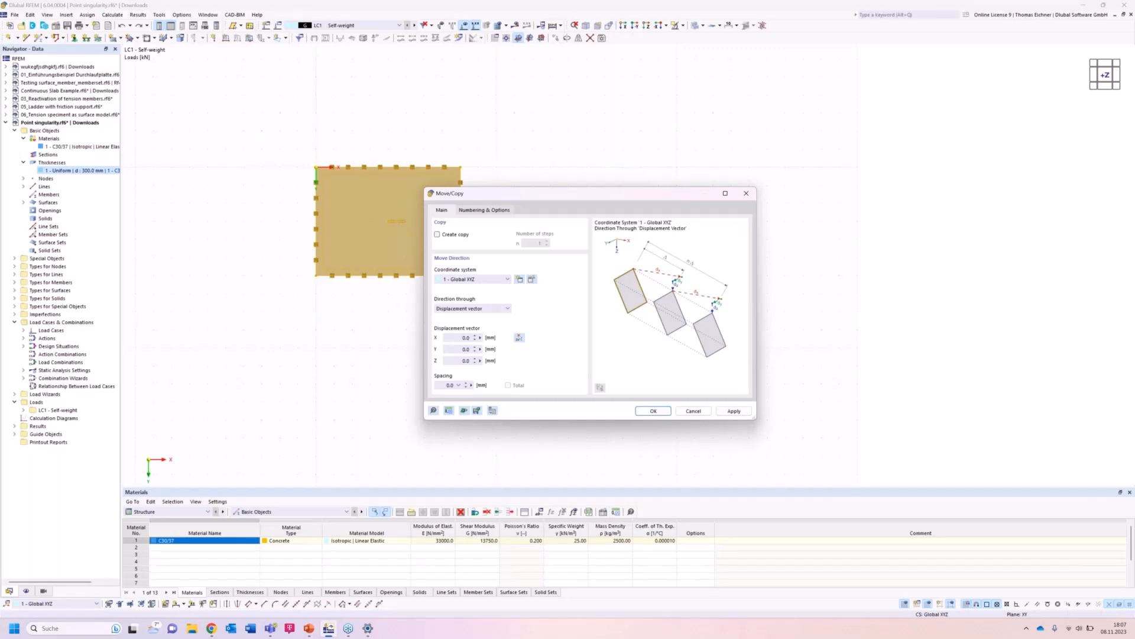
{"action": "left_click", "coordinate": [491, 340]}
{"action": "left_click", "coordinate": [460, 338]}
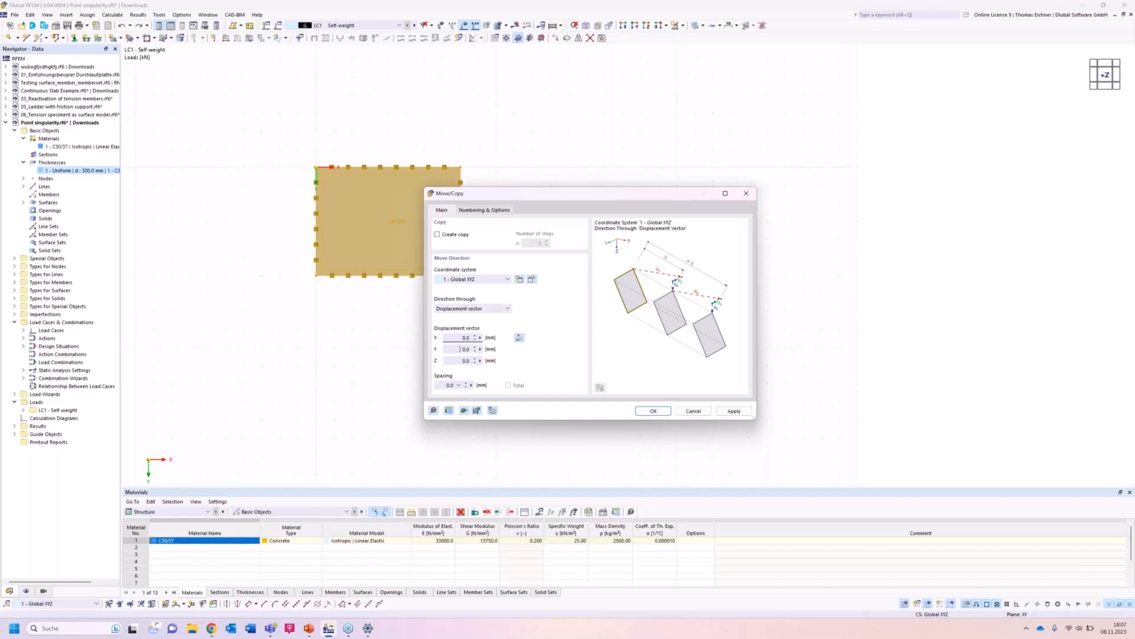
{"action": "left_click", "coordinate": [449, 412]}
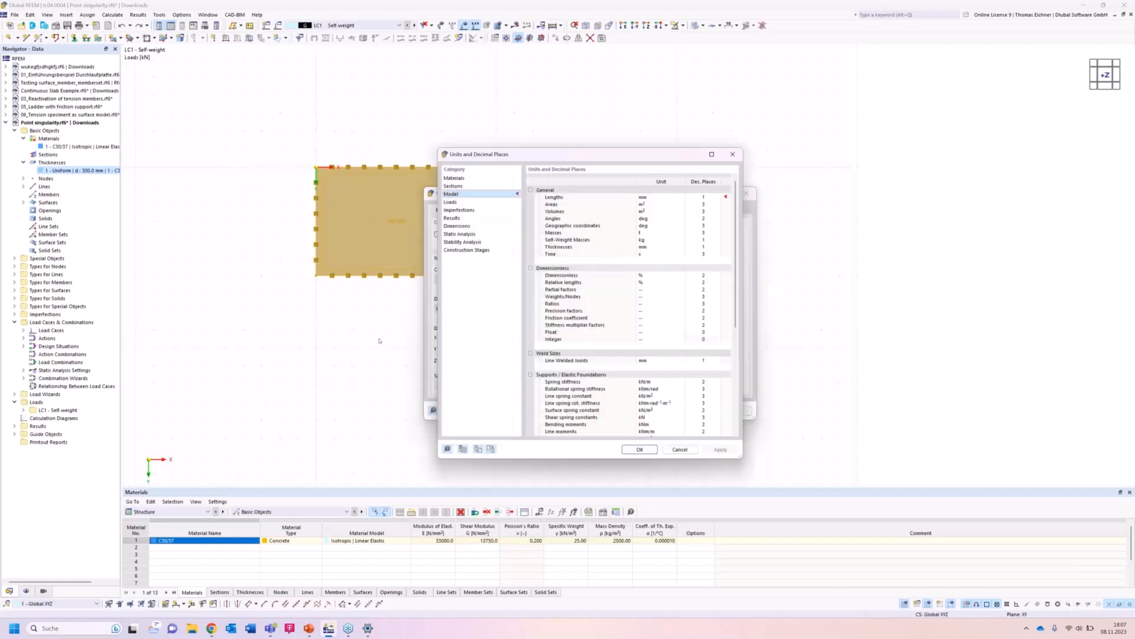
{"action": "left_click_drag", "start_coordinate": [597, 161], "coordinate": [238, 192]}
{"action": "left_click", "coordinate": [323, 220]}
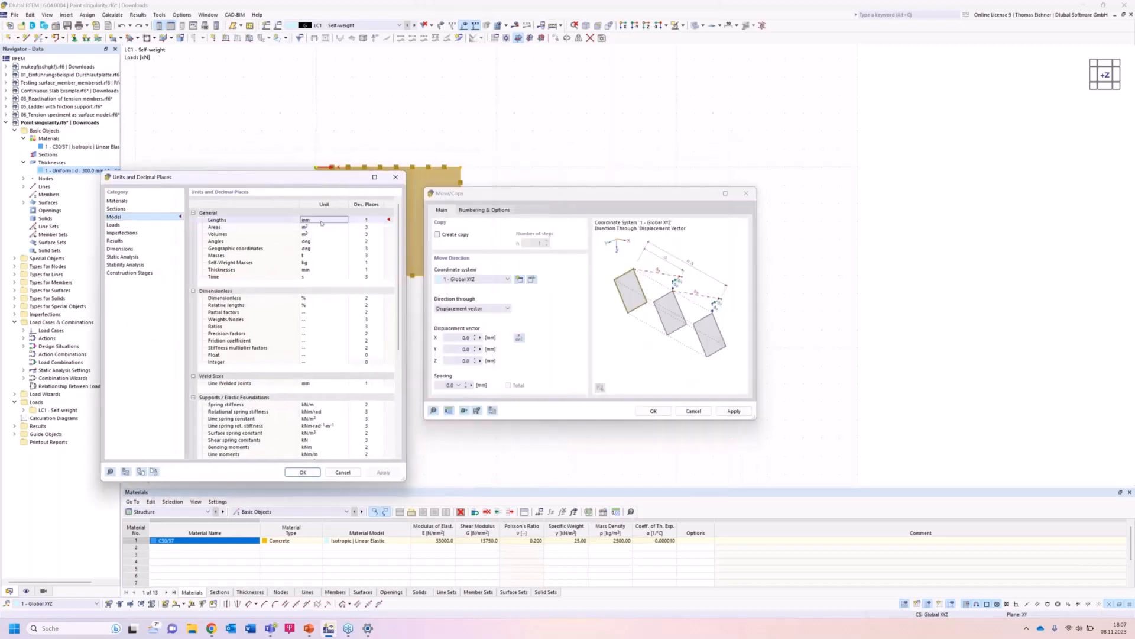
{"action": "left_click", "coordinate": [323, 219]}
{"action": "left_click", "coordinate": [311, 241]}
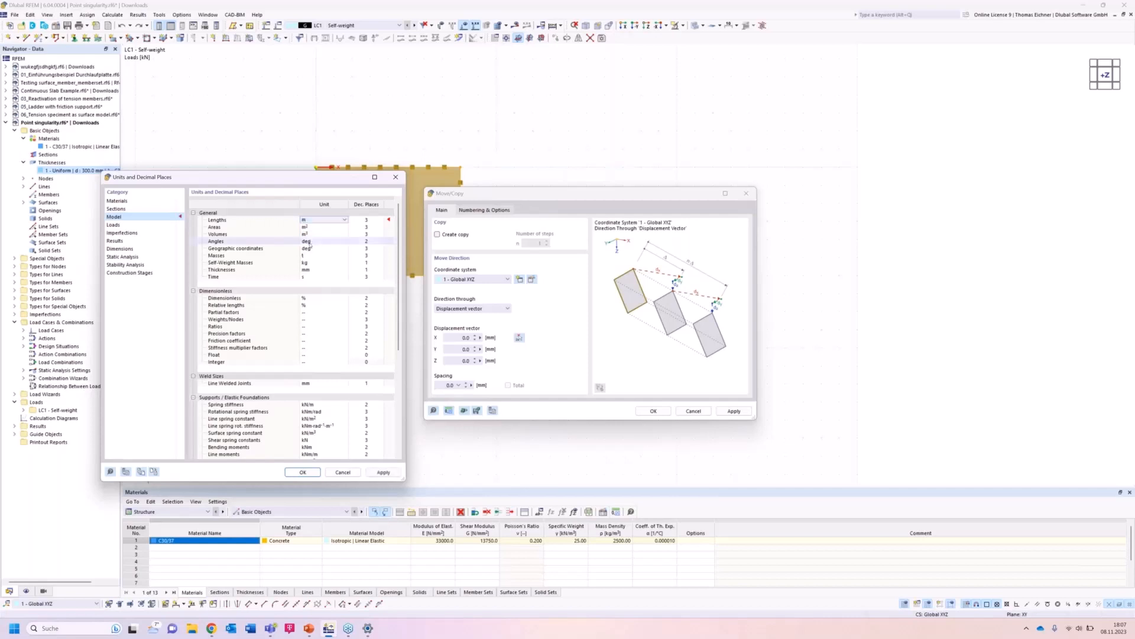
{"action": "left_click", "coordinate": [366, 234]}
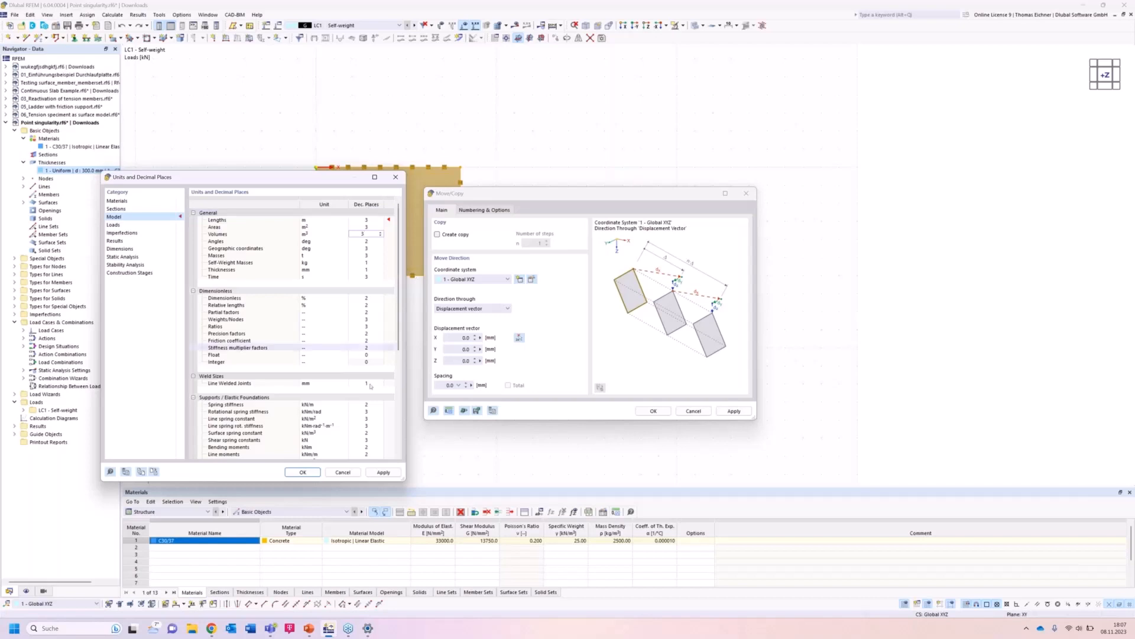
{"action": "left_click", "coordinate": [332, 223]}
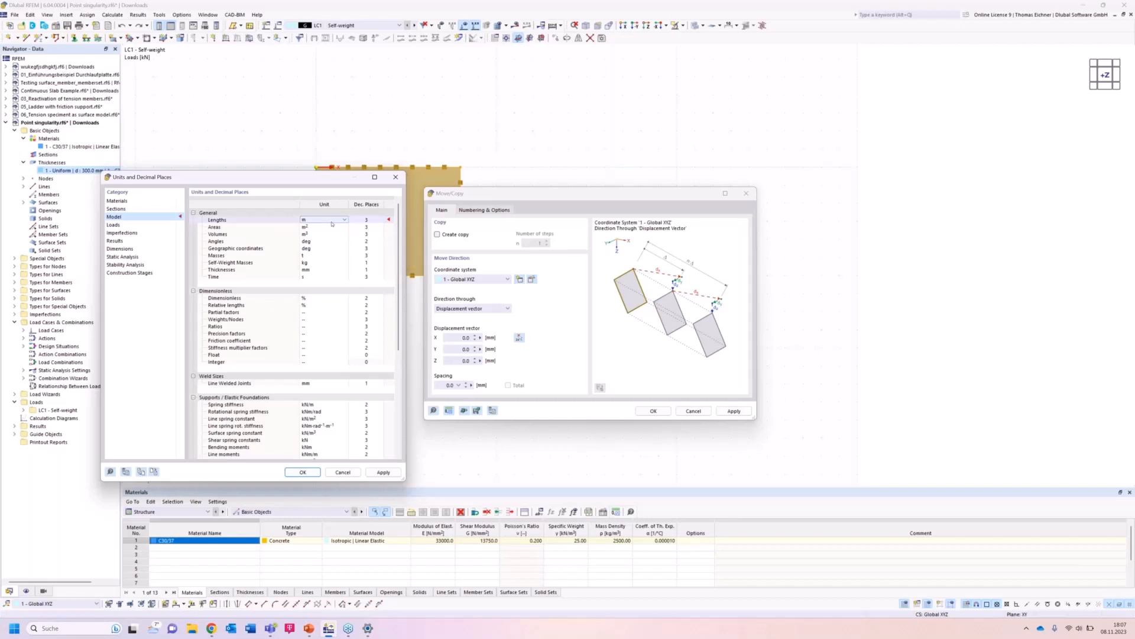
{"action": "left_click", "coordinate": [301, 472]}
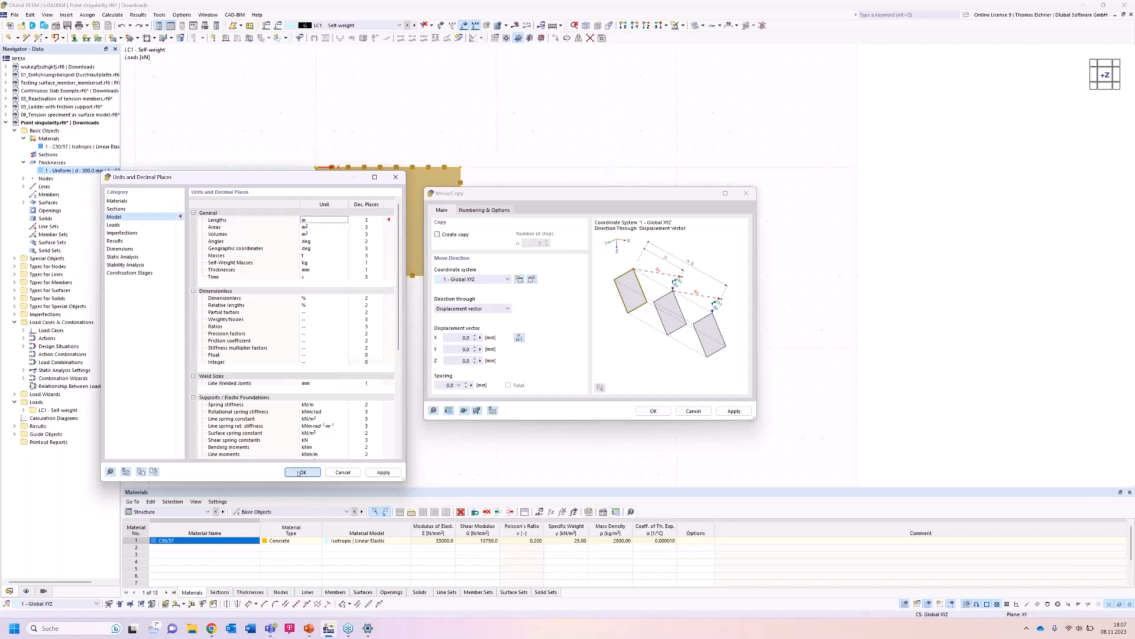
Copy the plate three times with a displacement of 10 m in X.
{"action": "left_click", "coordinate": [456, 336]}
{"action": "type", "text": "10"}
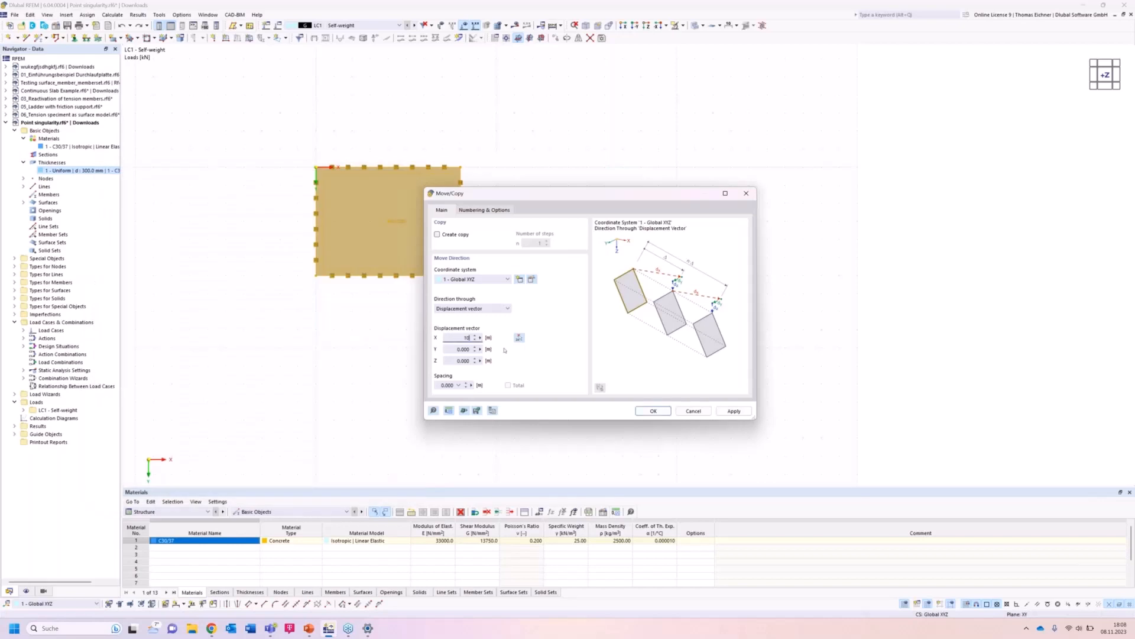
{"action": "left_click", "coordinate": [453, 235]}
{"action": "left_click", "coordinate": [535, 243]}
{"action": "type", "text": "3"}
{"action": "left_click", "coordinate": [721, 412]}
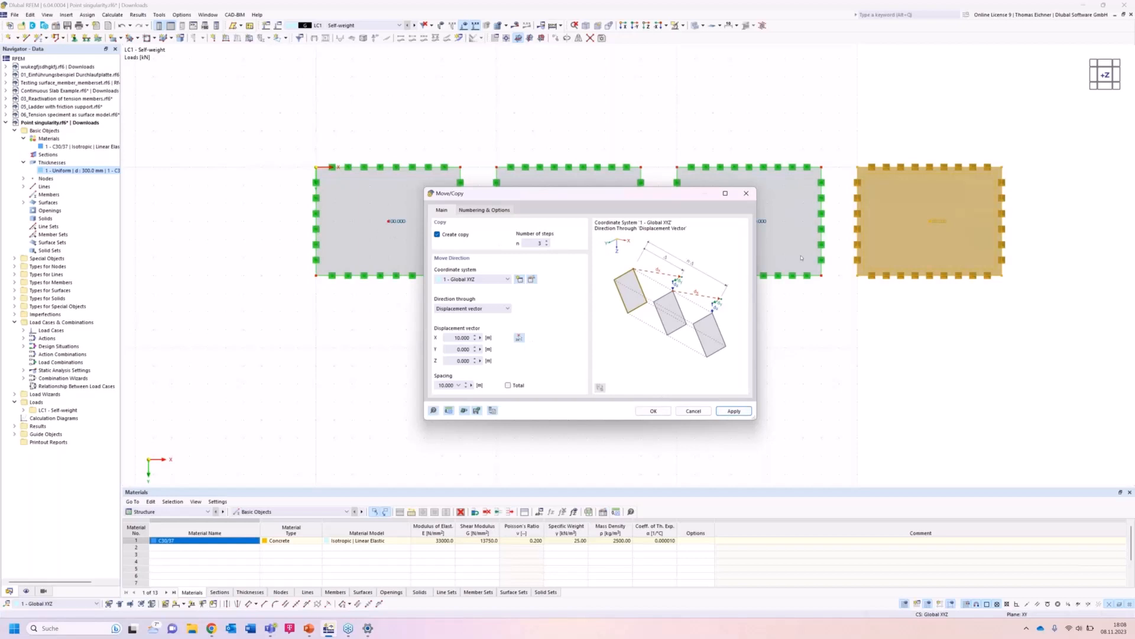
{"action": "left_click", "coordinate": [854, 342]}
{"action": "left_click", "coordinate": [686, 204]}
{"action": "left_click_drag", "start_coordinate": [678, 197], "coordinate": [544, 287]}
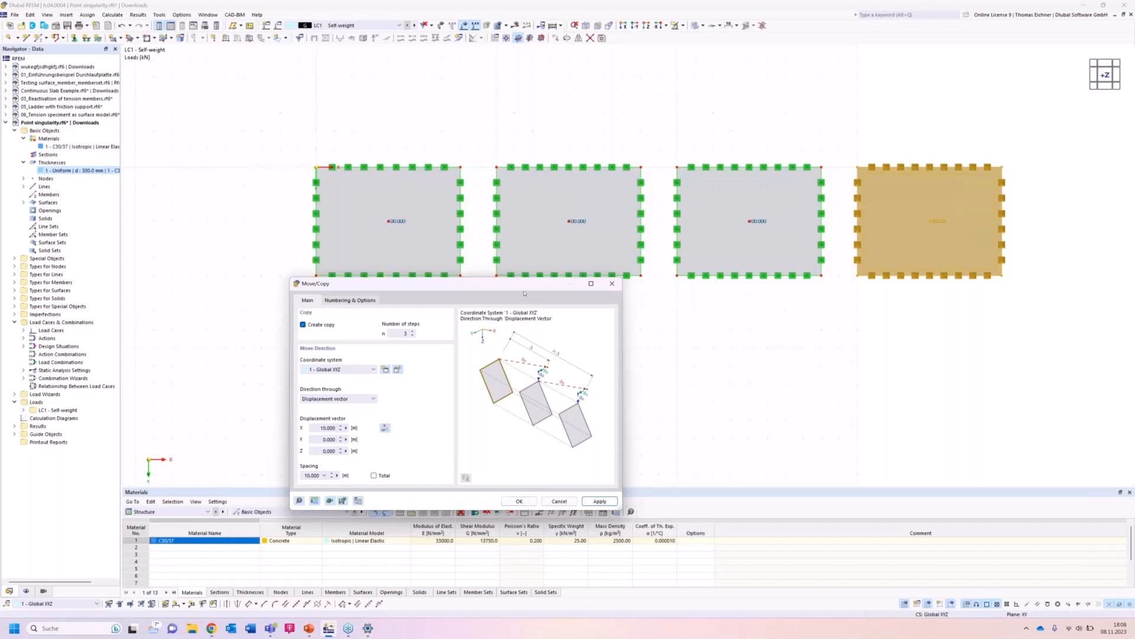
{"action": "left_click_drag", "start_coordinate": [515, 294], "coordinate": [497, 298]}
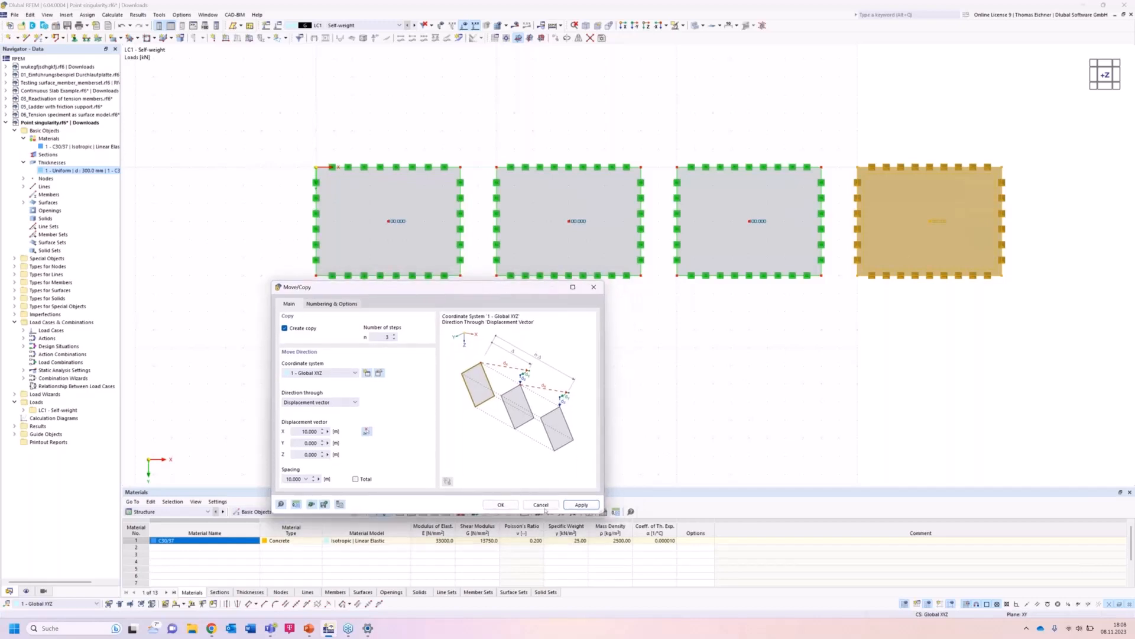
{"action": "left_click", "coordinate": [746, 395]}
Set the work plane grid points to adapt dynamically to the model size.
{"action": "scroll", "coordinate": [749, 393], "scroll_direction": "down", "scroll_amount": 1}
{"action": "middle_click_drag", "start_coordinate": [766, 366], "coordinate": [723, 370]}
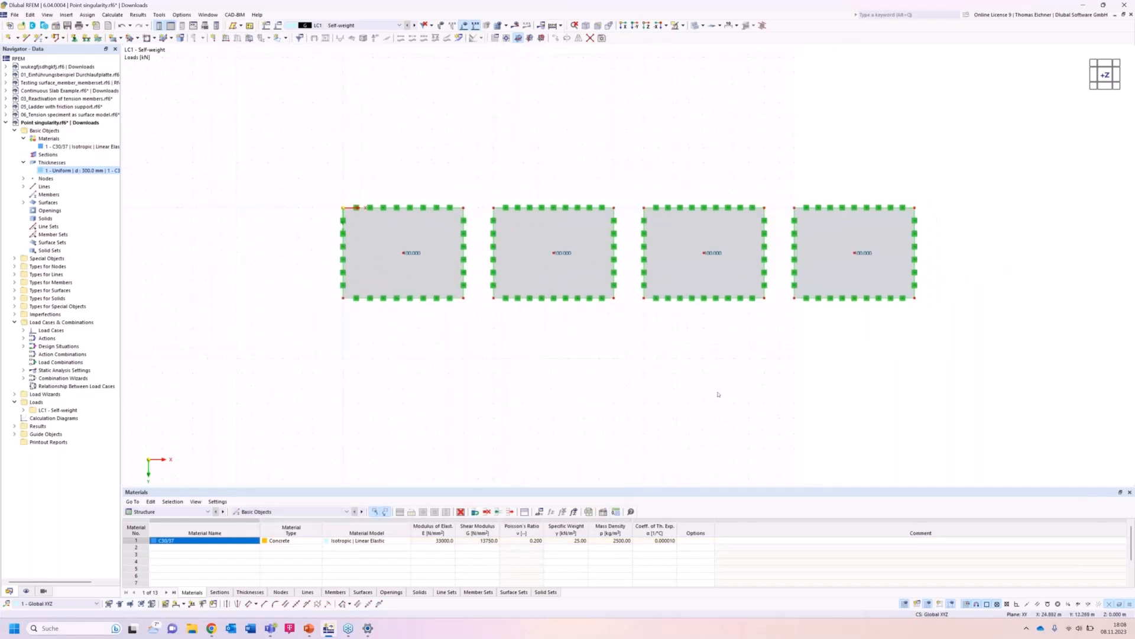
{"action": "scroll", "coordinate": [718, 395], "scroll_direction": "down", "scroll_amount": 4}
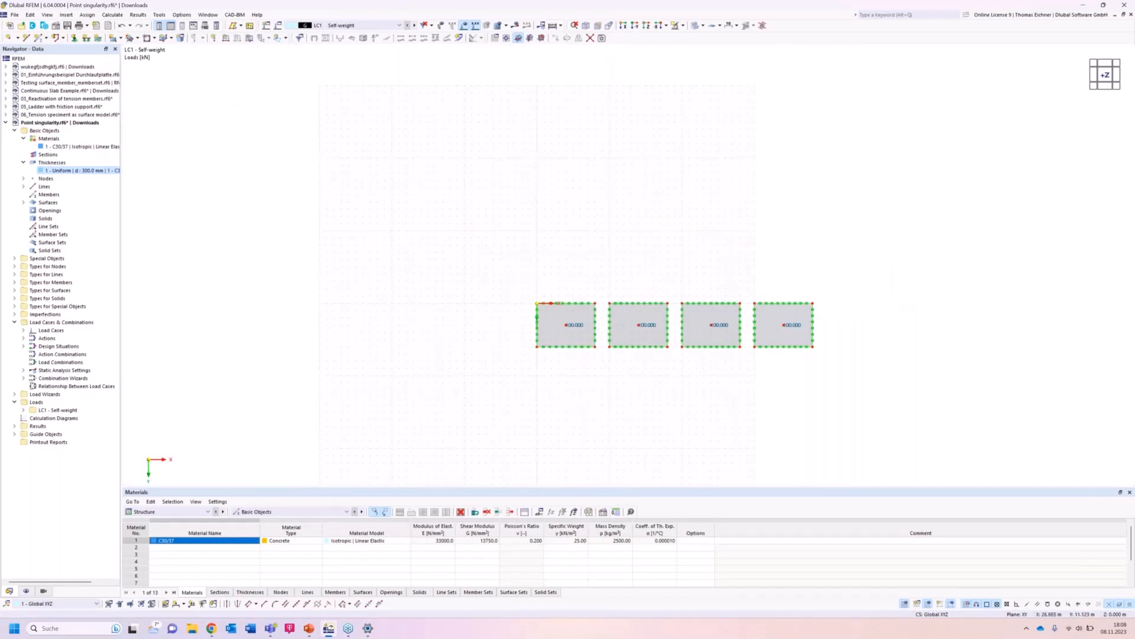
{"action": "middle_click_drag", "start_coordinate": [730, 385], "coordinate": [661, 357]}
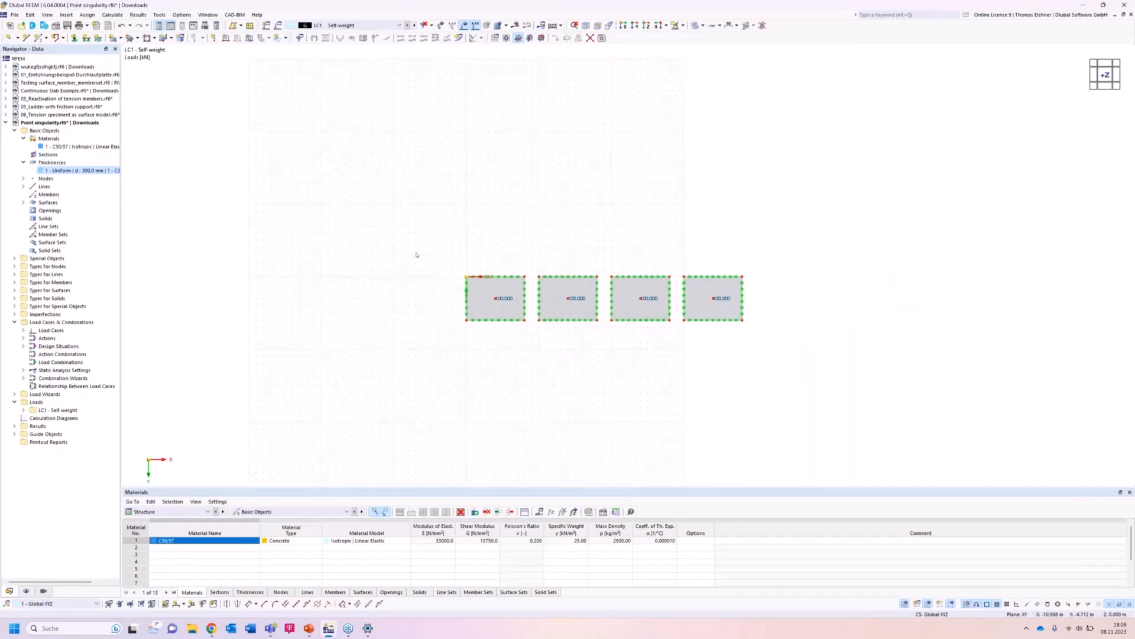
{"action": "right_click", "coordinate": [389, 242]}
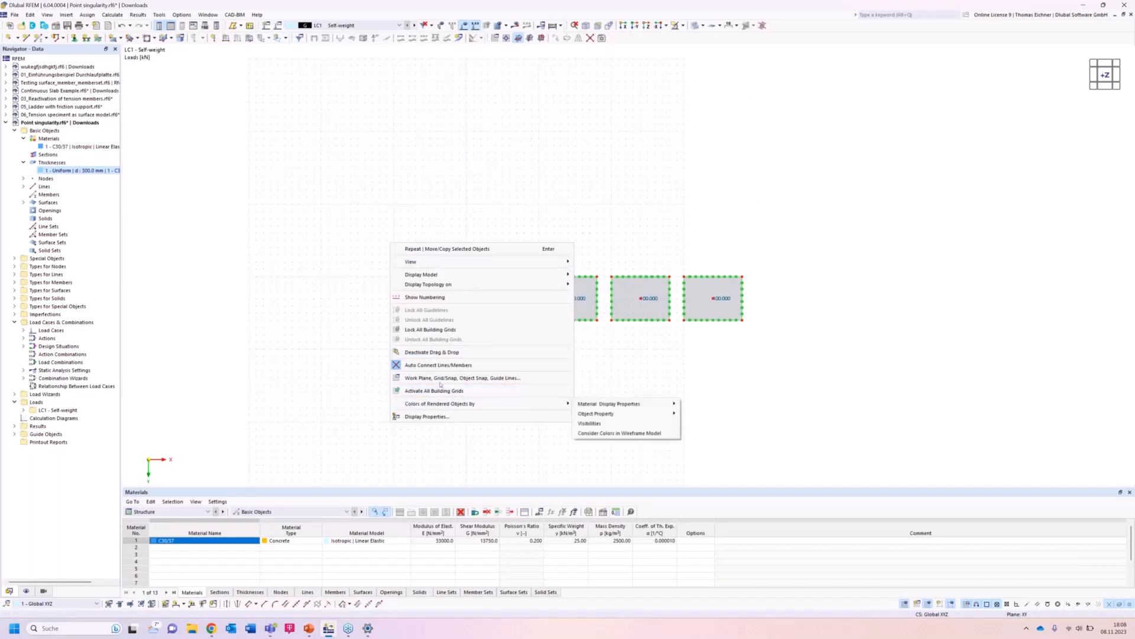
{"action": "left_click", "coordinate": [442, 378]}
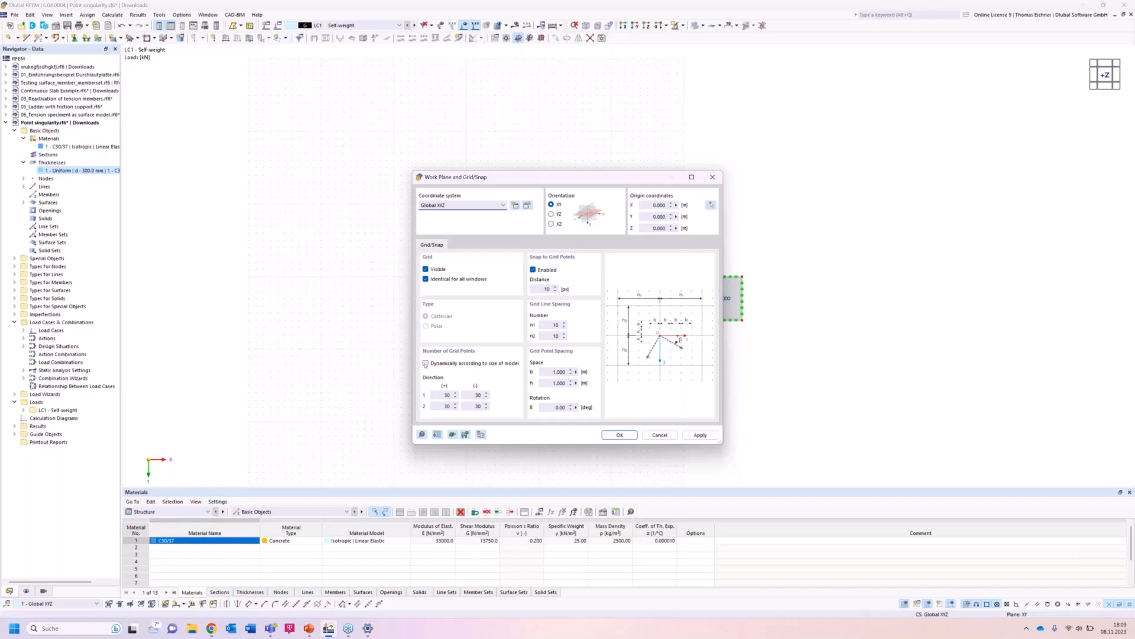
{"action": "left_click", "coordinate": [426, 363]}
{"action": "left_click", "coordinate": [618, 436]}
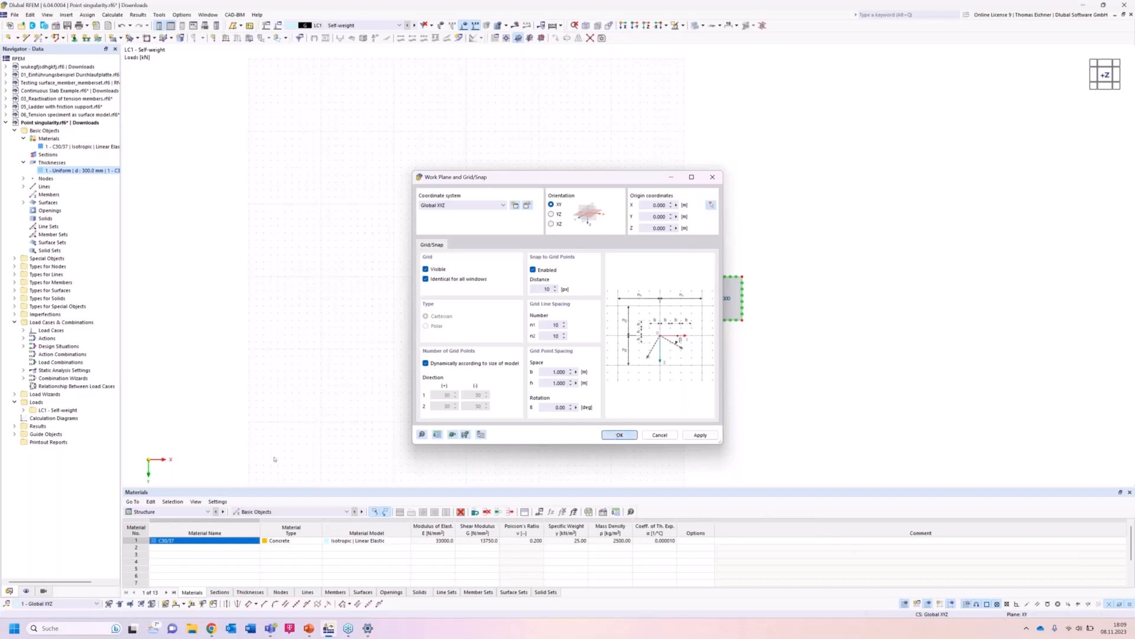
Create four new surface mesh refinements under Types for Surfaces.
{"action": "scroll", "coordinate": [558, 285], "scroll_direction": "up", "scroll_amount": 1}
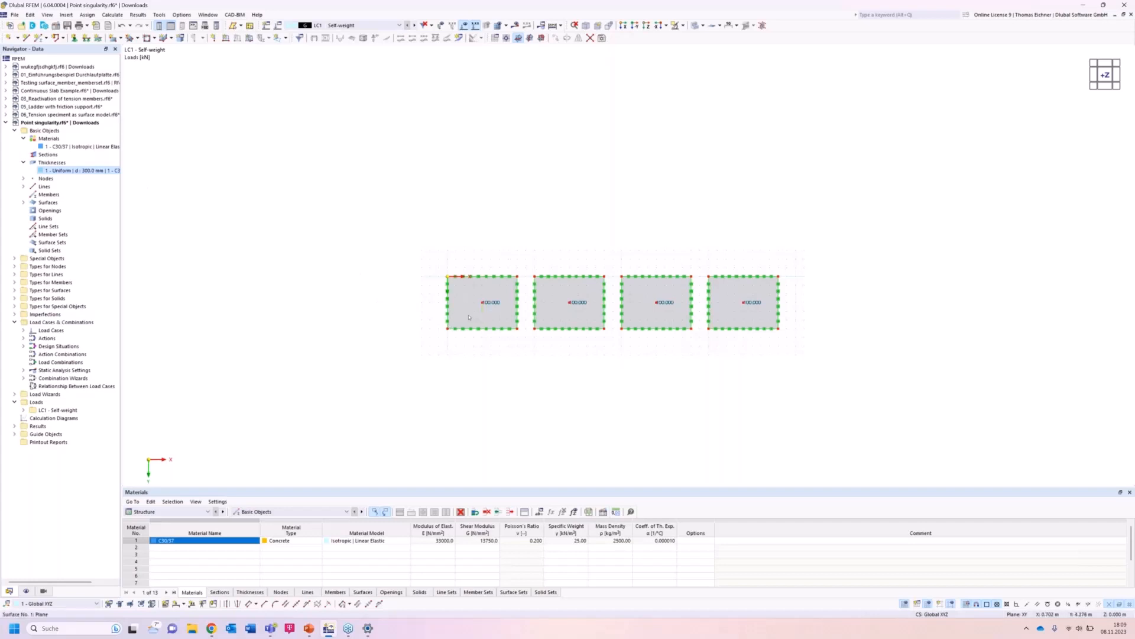
{"action": "left_click", "coordinate": [14, 258]}
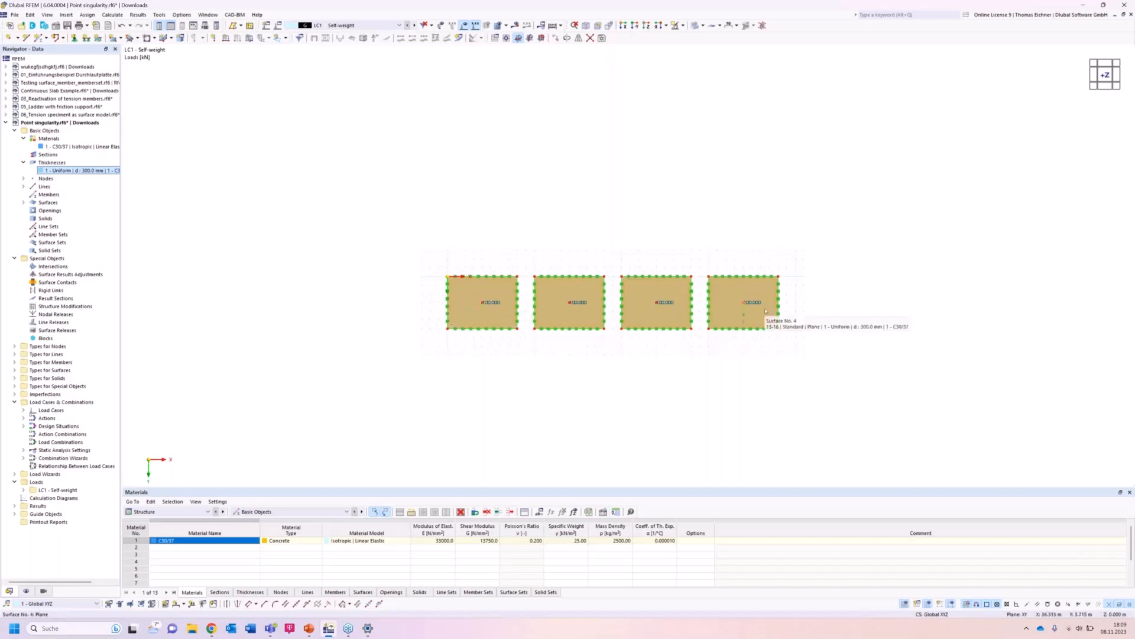
{"action": "left_click", "coordinate": [304, 211]}
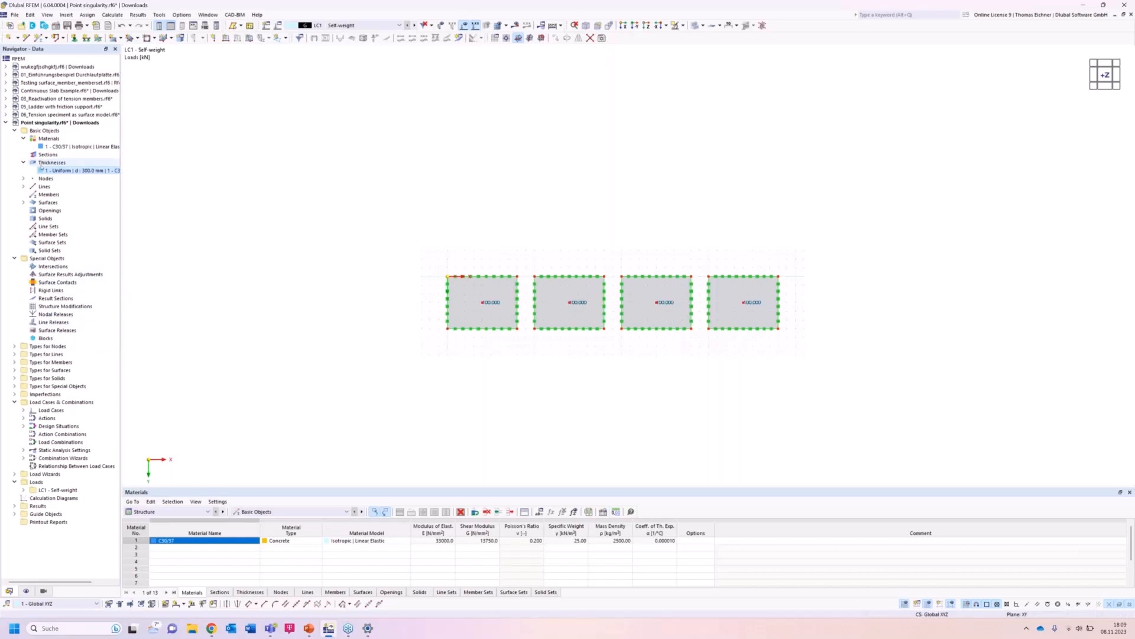
{"action": "left_click", "coordinate": [14, 370]}
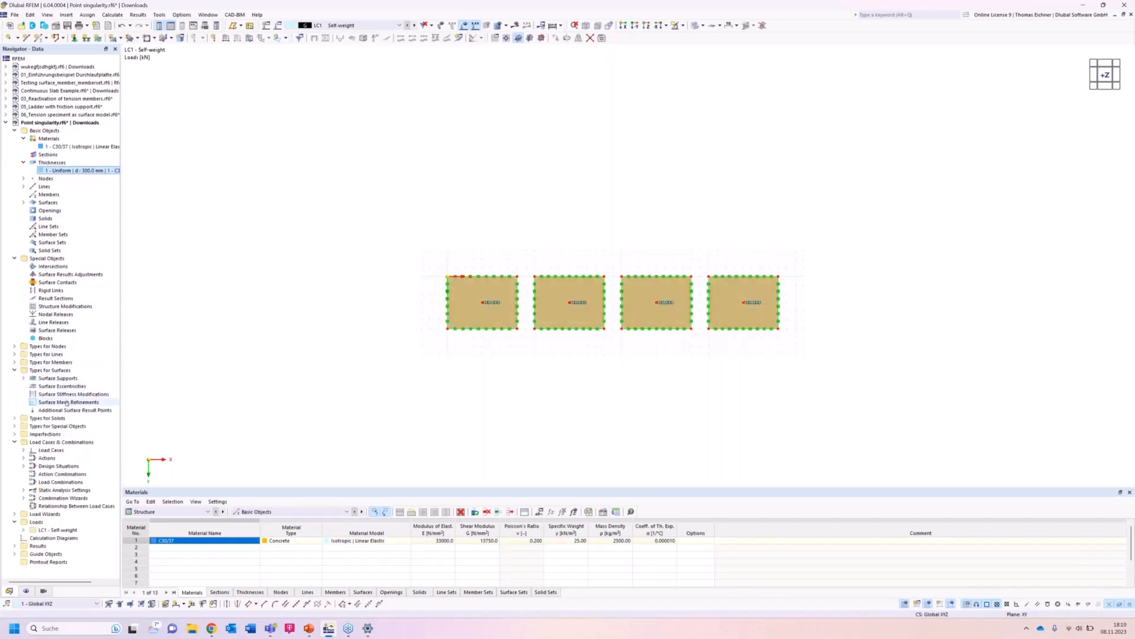
{"action": "left_click", "coordinate": [67, 402]}
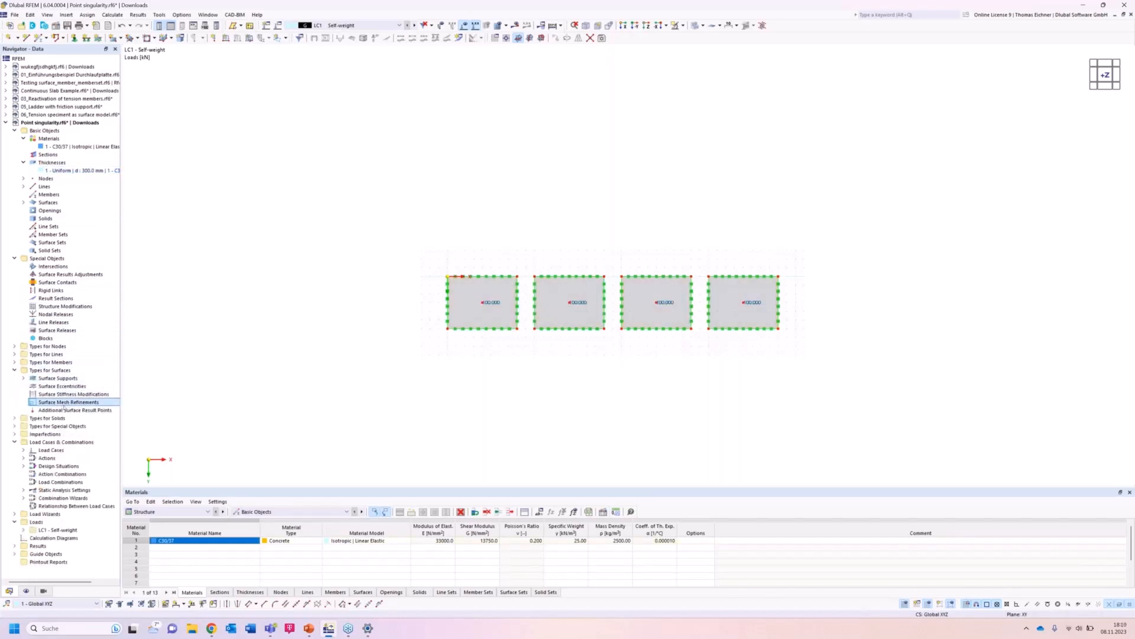
{"action": "double_click", "coordinate": [65, 405]}
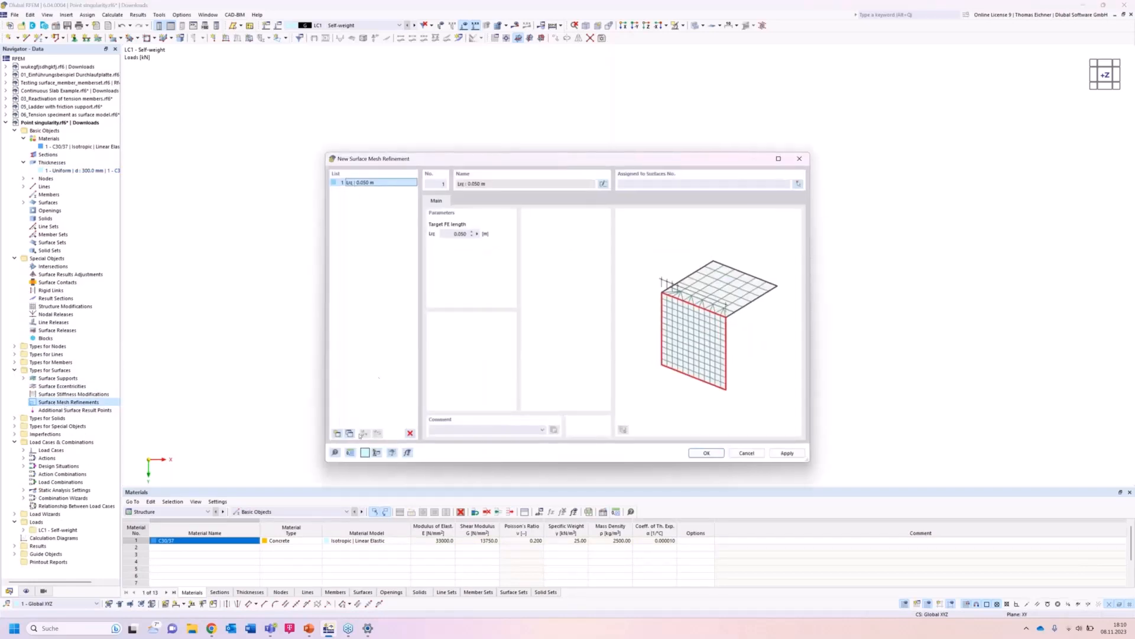
{"action": "left_click", "coordinate": [349, 433]}
{"action": "left_click", "coordinate": [349, 433]}
{"action": "left_click", "coordinate": [350, 433]}
Set the target FE length of mesh refinement 1 to 2 m and refinement 2 to 1 m.
{"action": "left_click", "coordinate": [367, 183]}
{"action": "key", "text": "Tab"}
{"action": "type", "text": "2"}
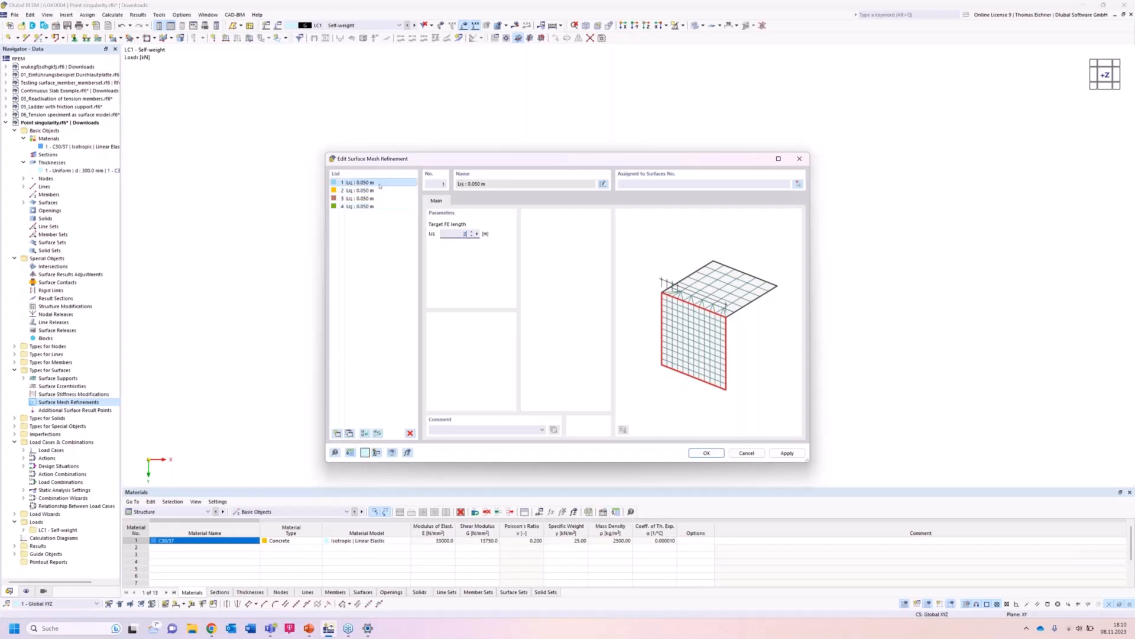
{"action": "left_click", "coordinate": [374, 190]}
{"action": "double_click", "coordinate": [460, 234]}
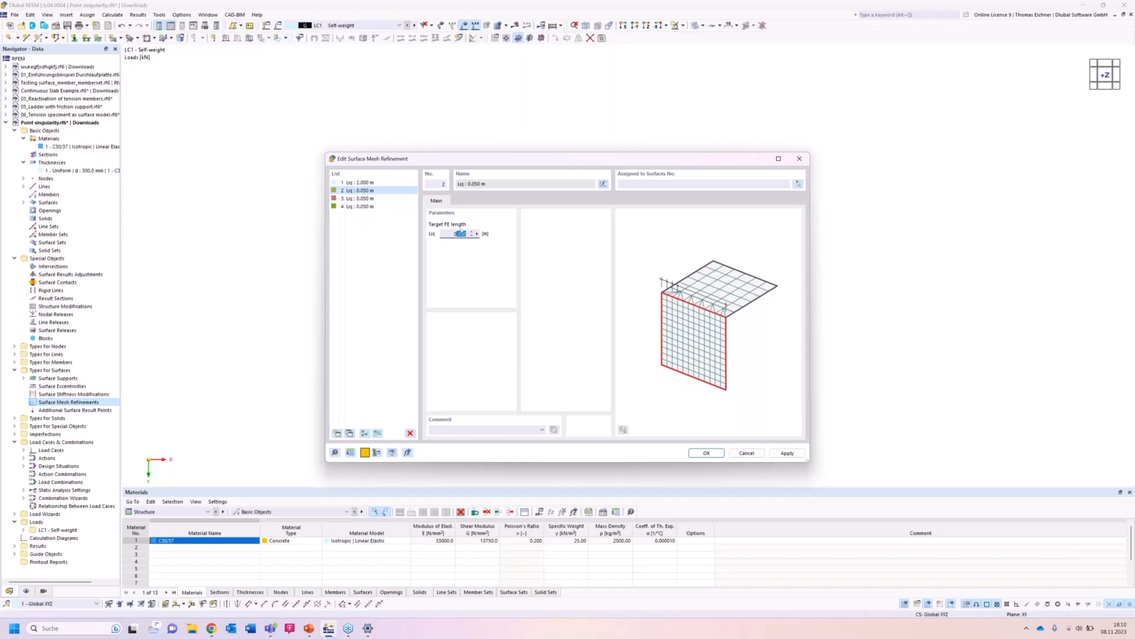
{"action": "type", "text": "1"}
Set the target FE length of mesh refinement 3 to 0.5 m and refinement 4 to 0.1 m.
{"action": "left_click", "coordinate": [391, 198]}
{"action": "left_click_drag", "start_coordinate": [454, 233], "coordinate": [499, 243]}
{"action": "type", "text": "0"}
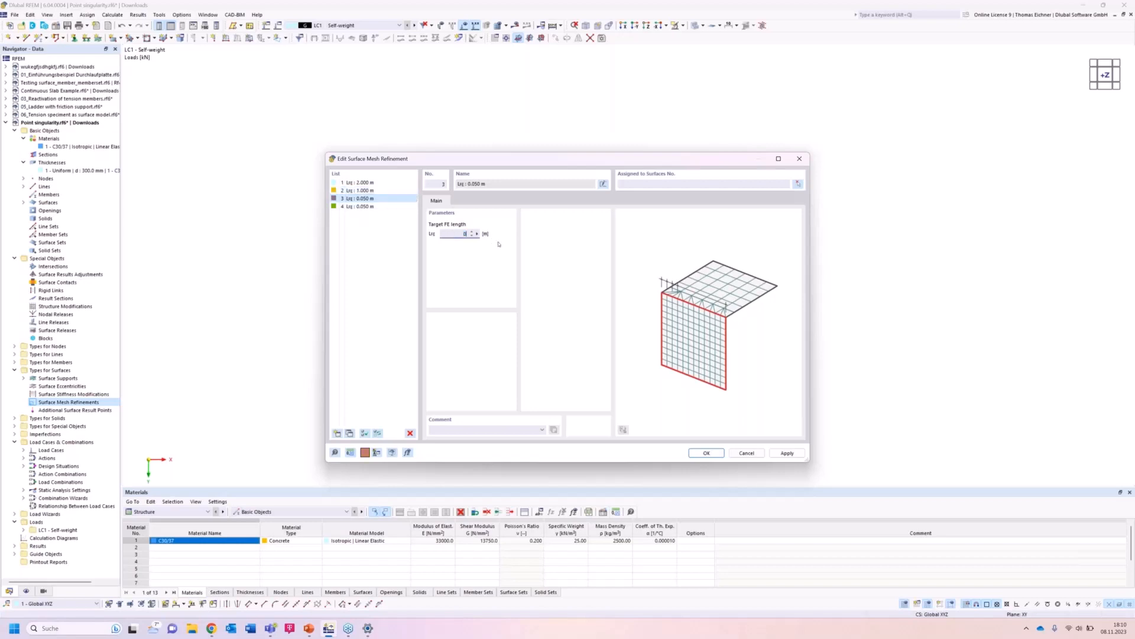
{"action": "type", "text": ".05"}
{"action": "left_click", "coordinate": [374, 206]}
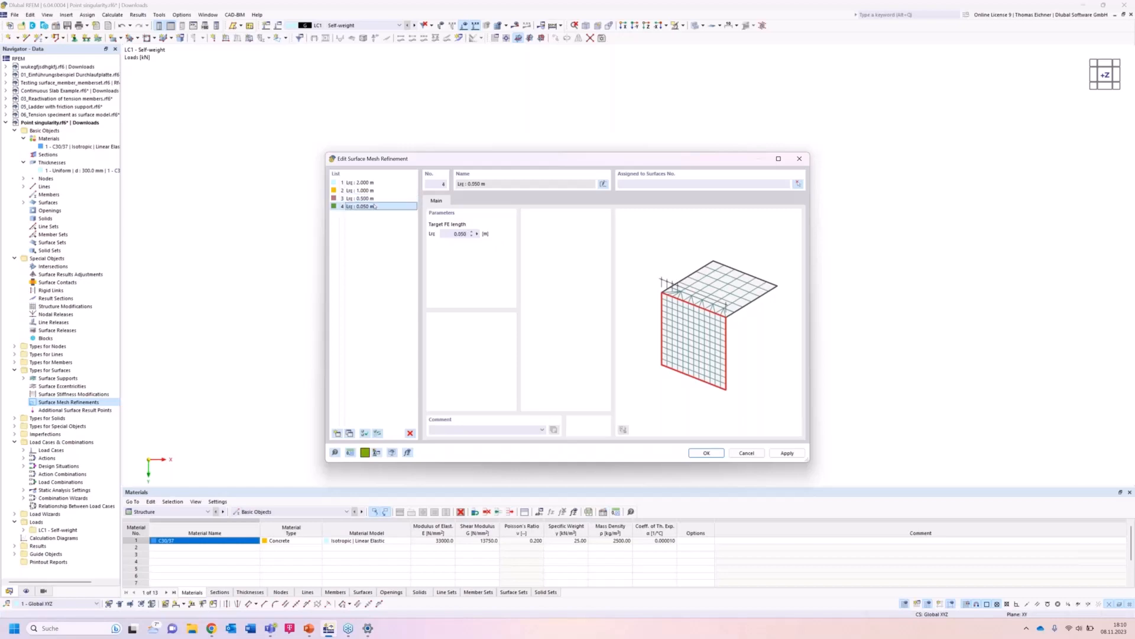
{"action": "left_click_drag", "start_coordinate": [433, 234], "coordinate": [489, 237]}
{"action": "type", "text": "0"}
{"action": "left_click", "coordinate": [385, 189]}
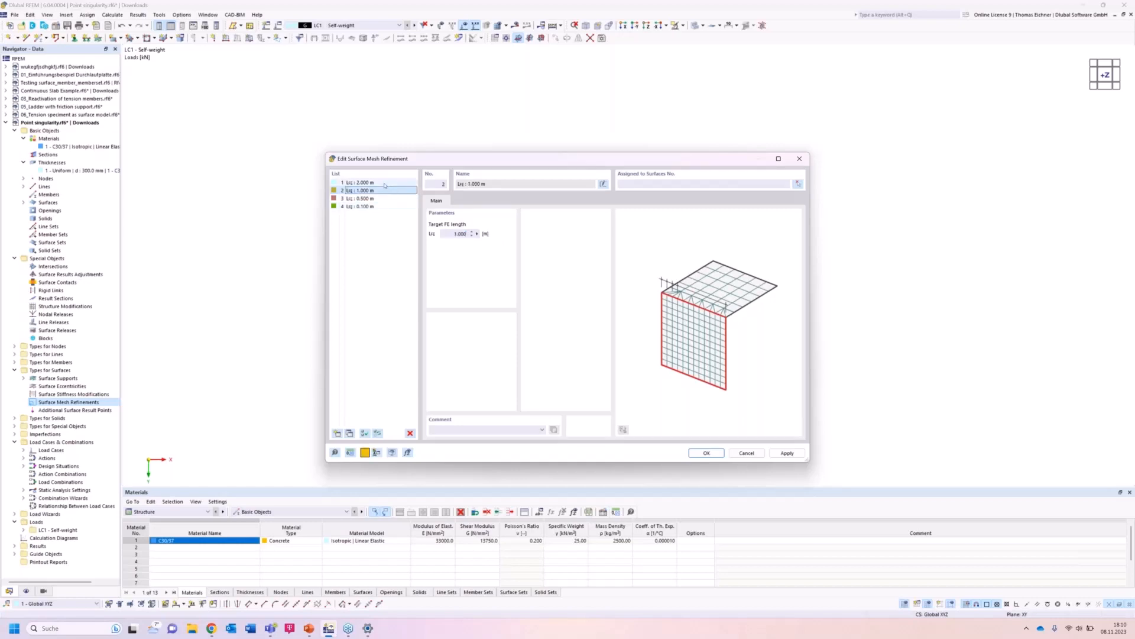
Assign surface mesh refinement 4 with 0.1 m target FE length to surface 4.
{"action": "left_click", "coordinate": [384, 185]}
{"action": "left_click", "coordinate": [382, 191]}
{"action": "left_click", "coordinate": [379, 199]}
{"action": "left_click", "coordinate": [377, 206]}
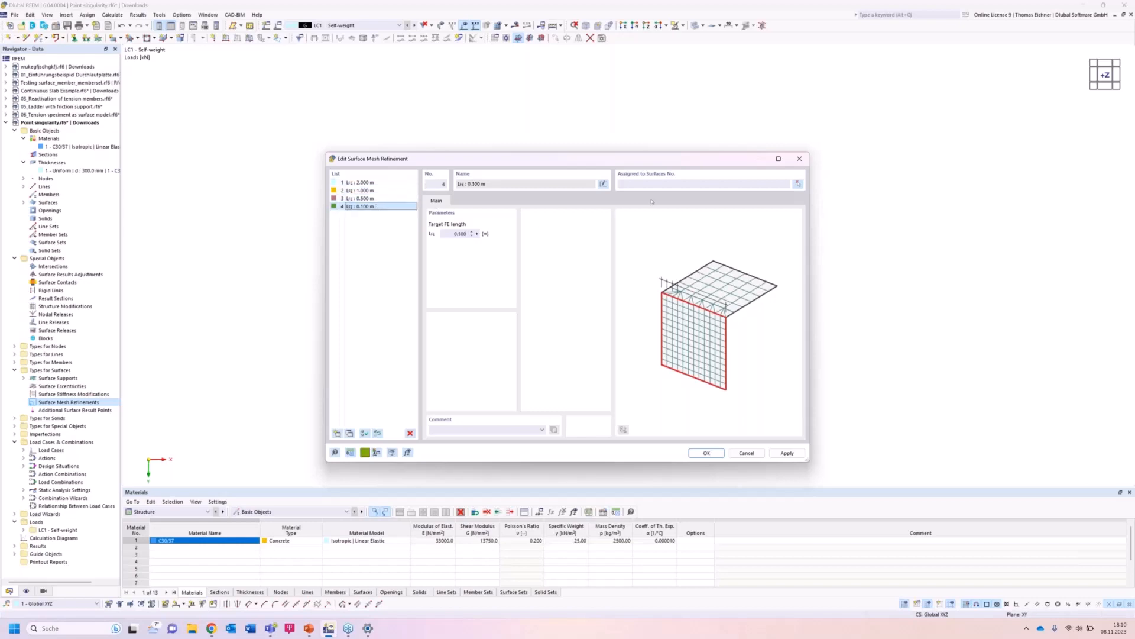
{"action": "left_click", "coordinate": [798, 185]}
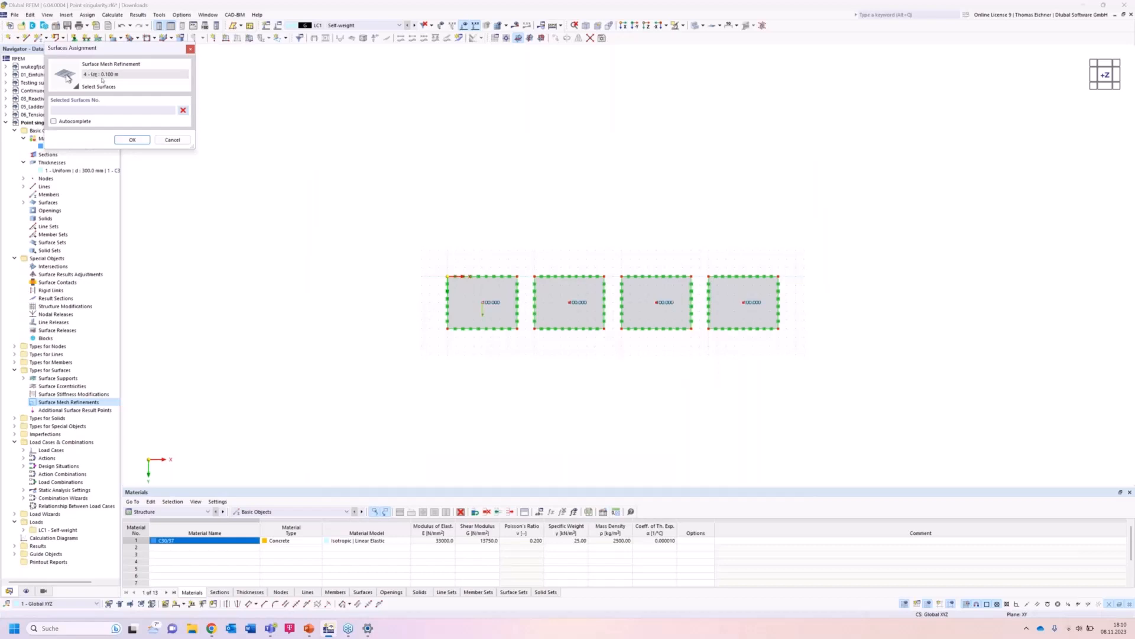
{"action": "left_click", "coordinate": [757, 283]}
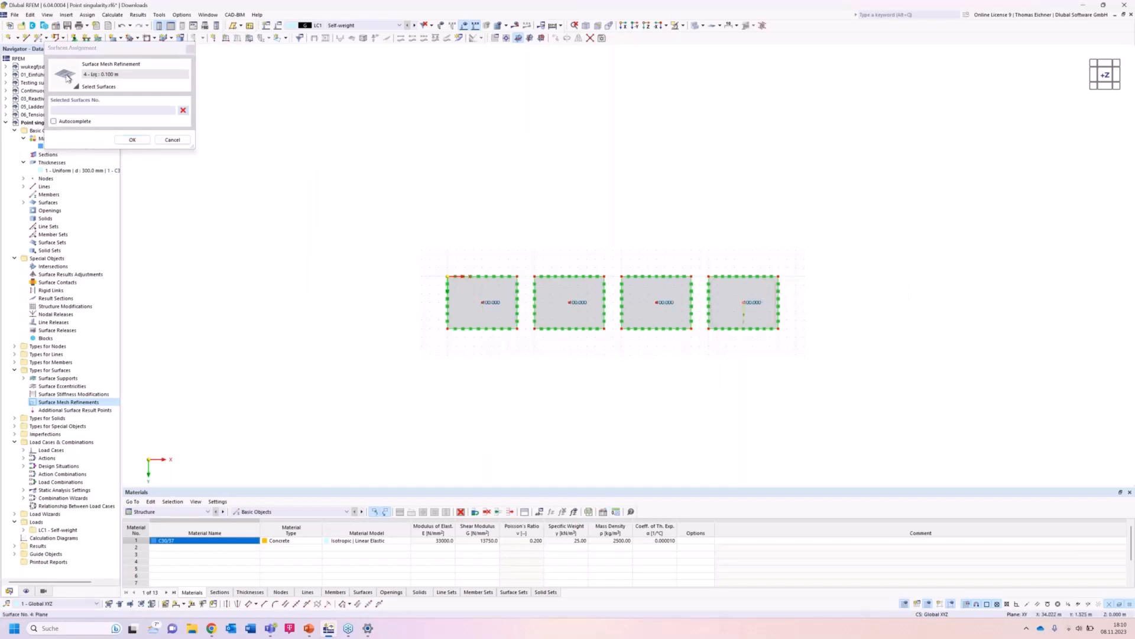
{"action": "left_click", "coordinate": [133, 140]}
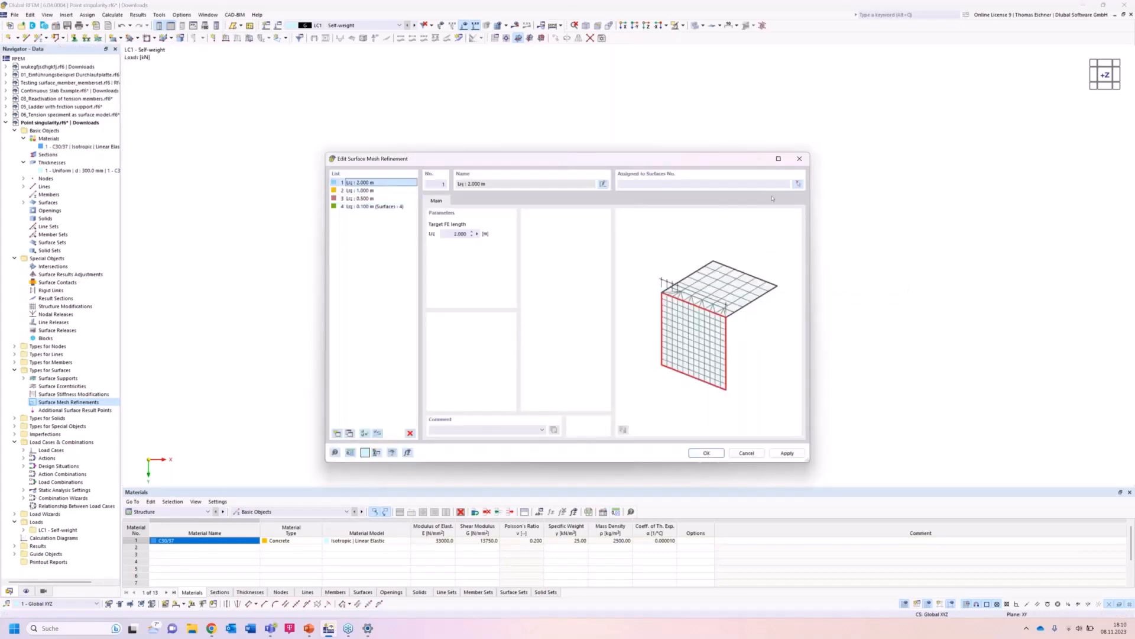
Assign mesh refinement 1 to surface 1 and mesh refinement 2 to surface 2.
{"action": "left_click", "coordinate": [800, 187]}
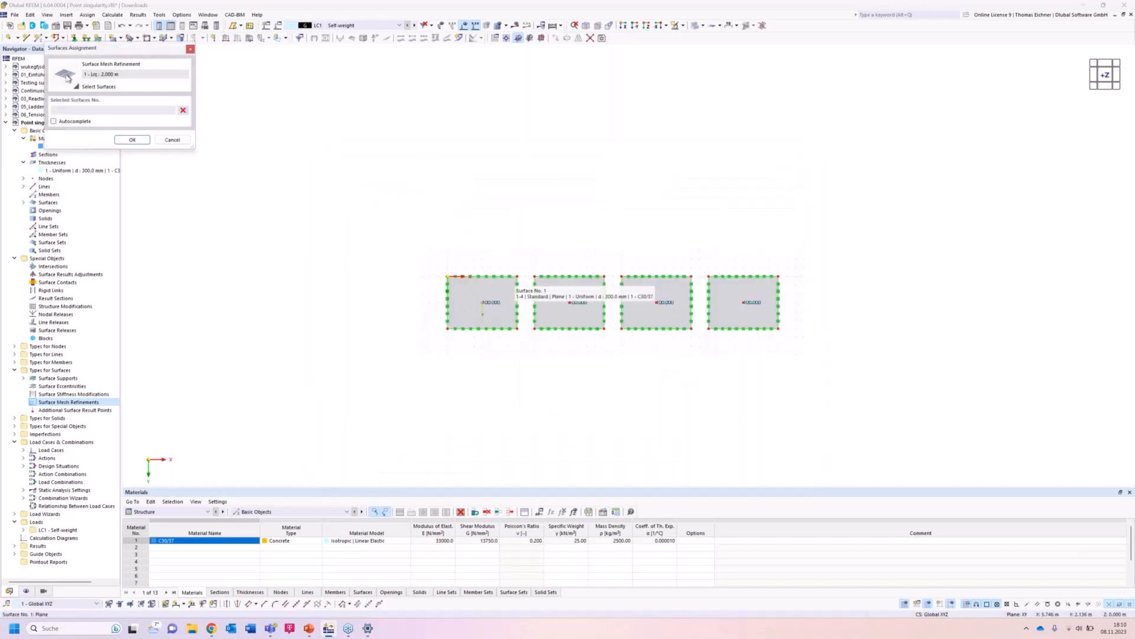
{"action": "left_click", "coordinate": [137, 140]}
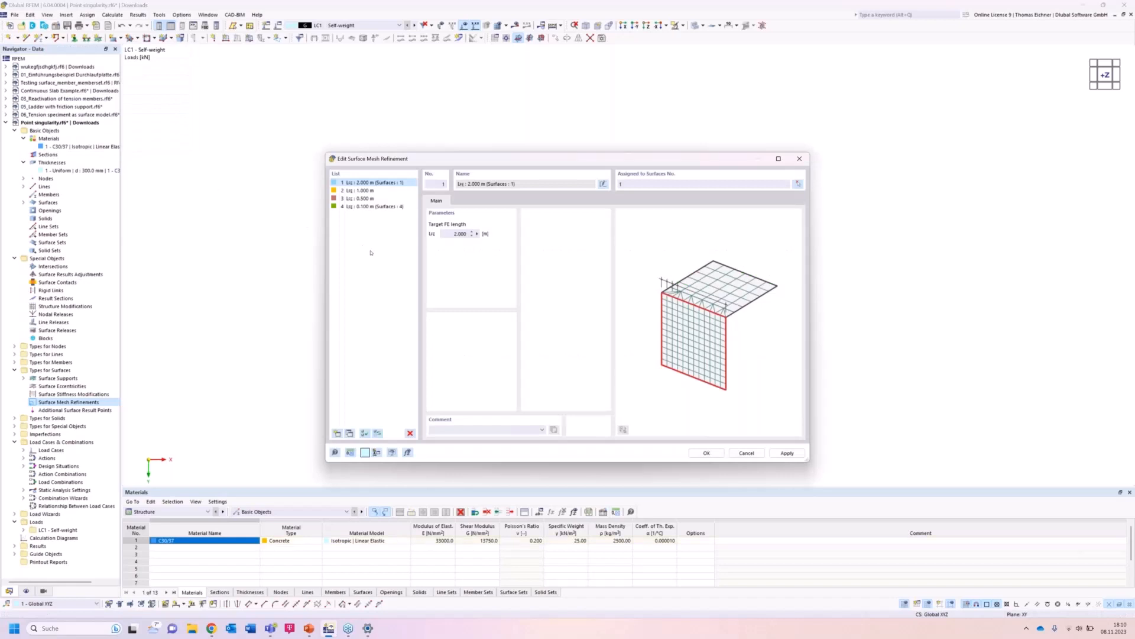
{"action": "left_click", "coordinate": [367, 191]}
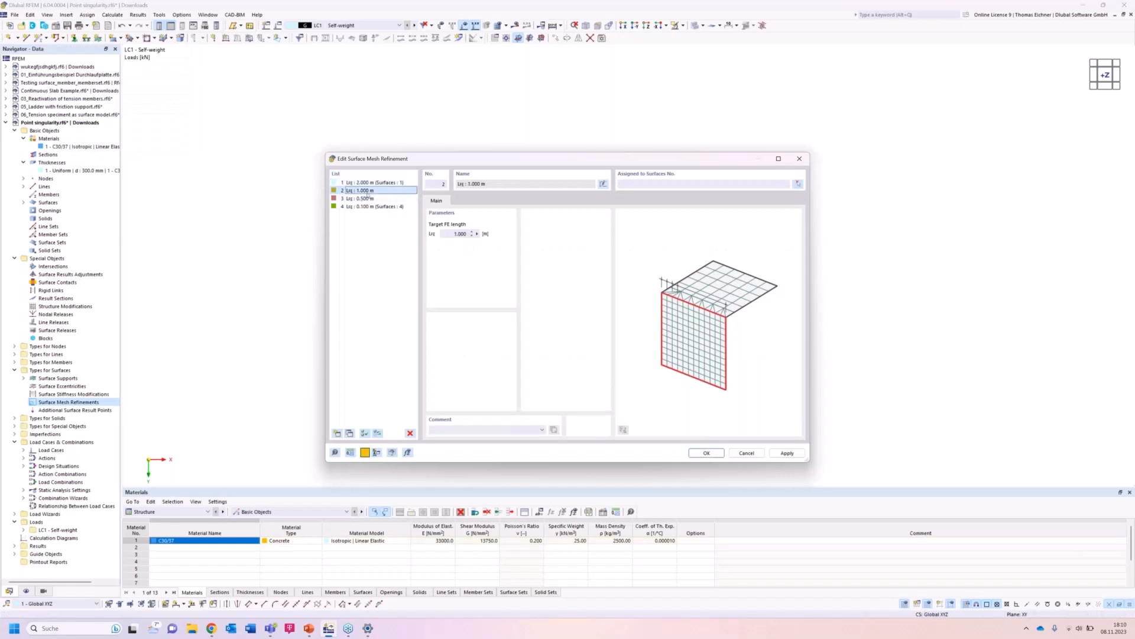
{"action": "left_click", "coordinate": [799, 184]}
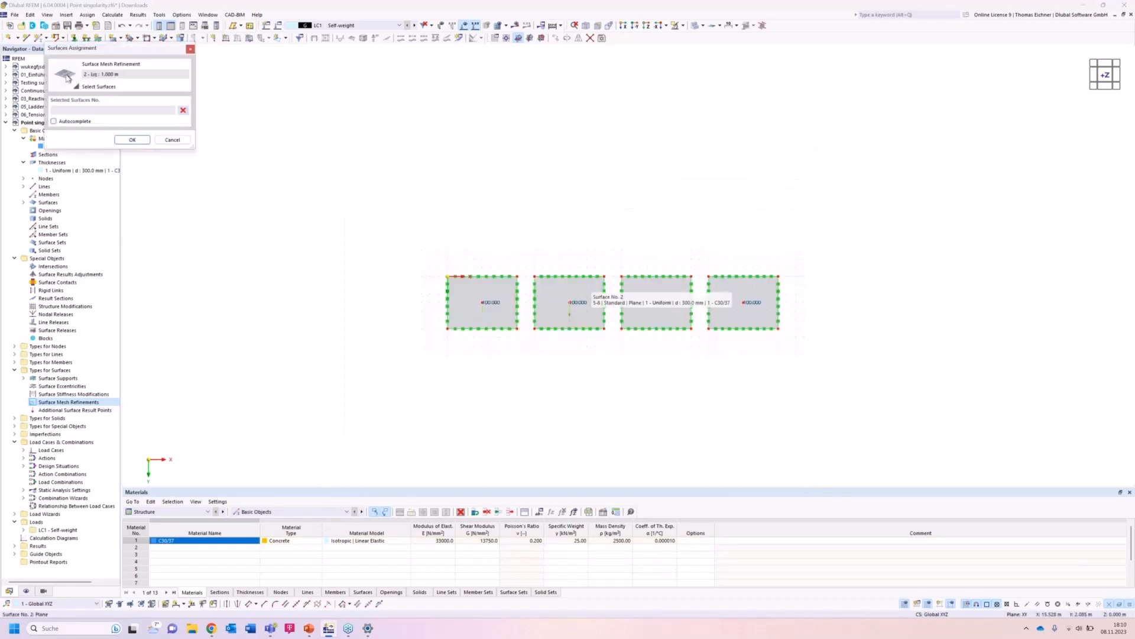
{"action": "left_click", "coordinate": [134, 140]}
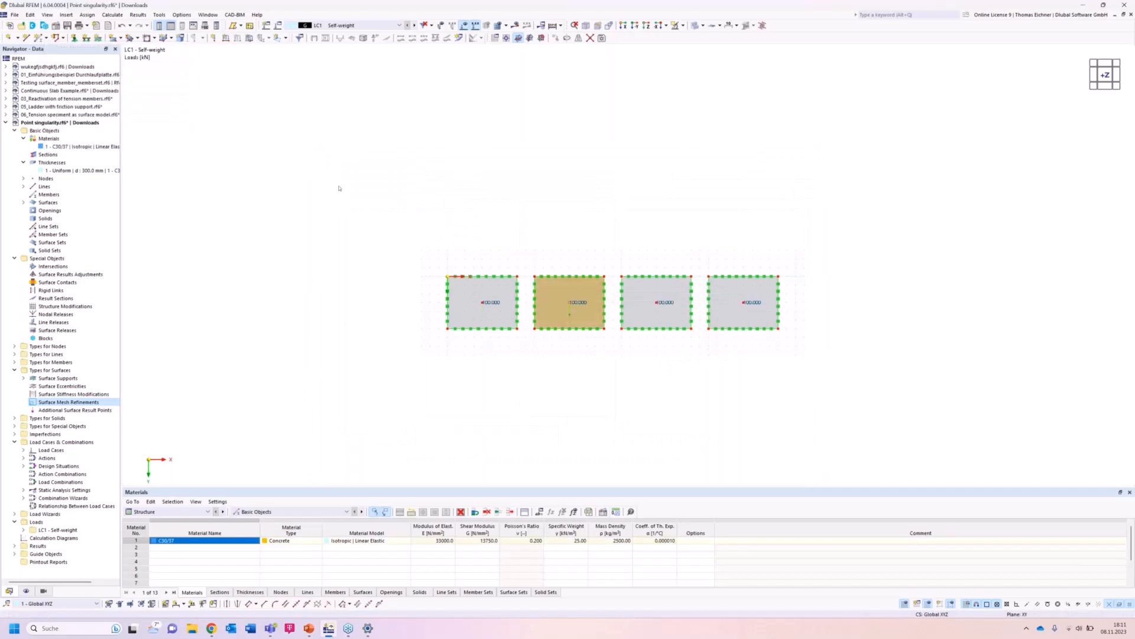
Assign mesh refinement 3 to surface 3 and confirm the surface mesh refinement dialog.
{"action": "left_click", "coordinate": [348, 198]}
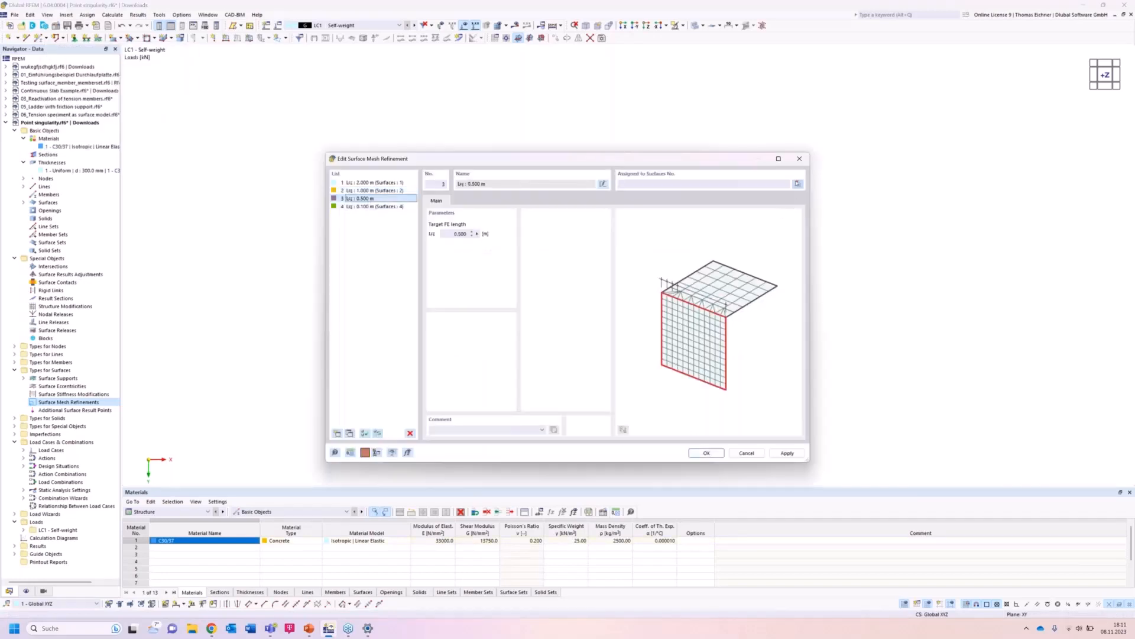
{"action": "left_click", "coordinate": [798, 184]}
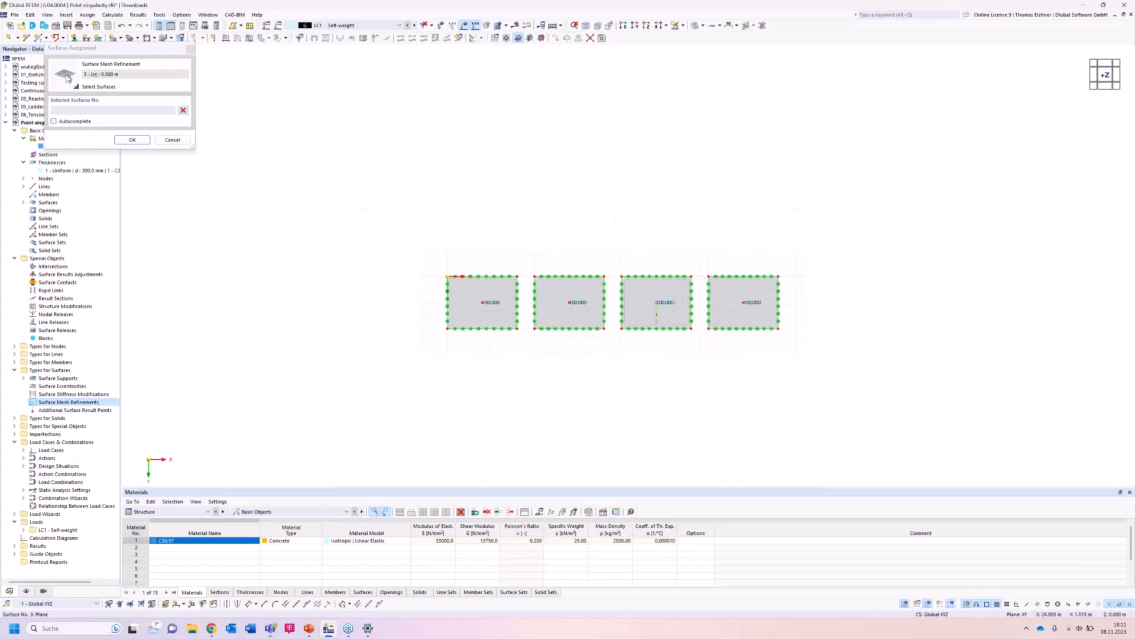
{"action": "left_click", "coordinate": [132, 140]}
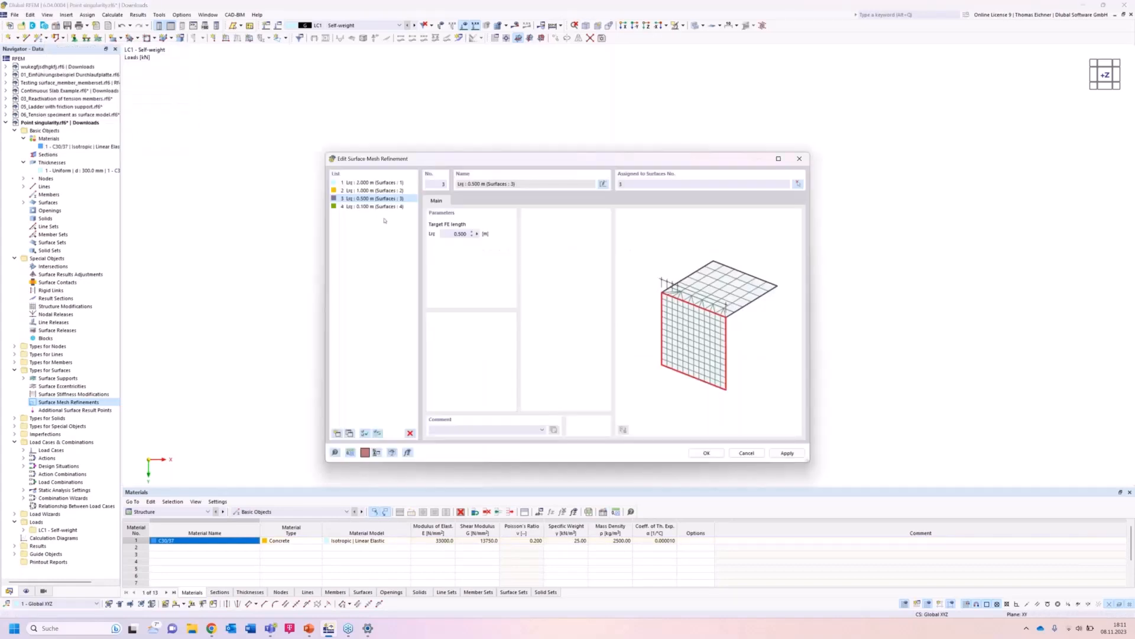
{"action": "left_click", "coordinate": [376, 191]}
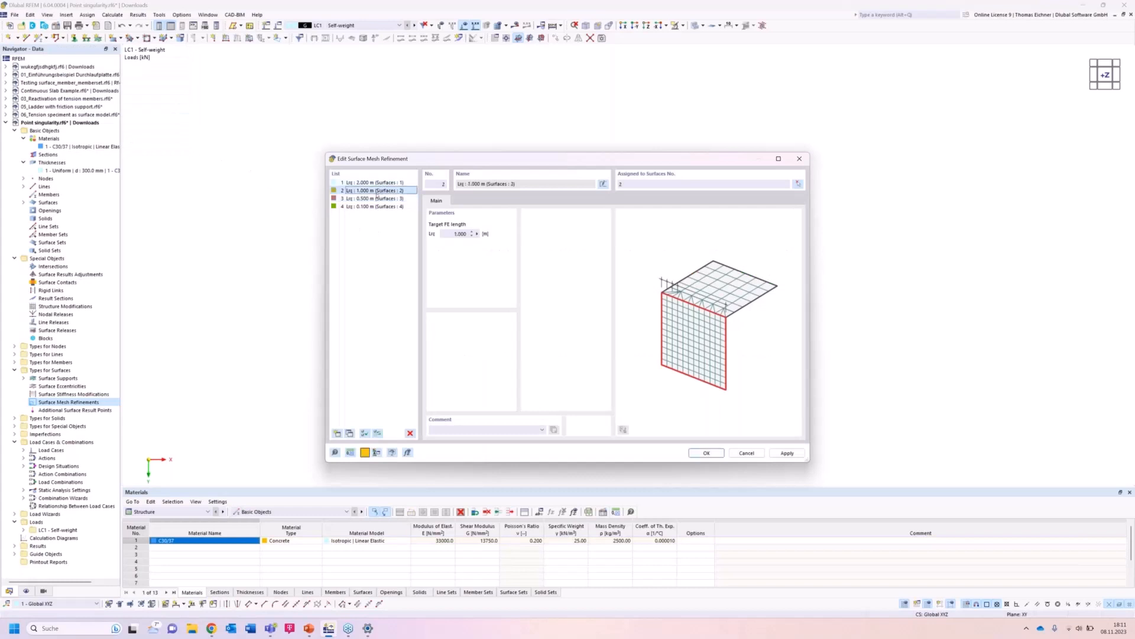
{"action": "left_click", "coordinate": [376, 199]}
{"action": "left_click", "coordinate": [374, 206]}
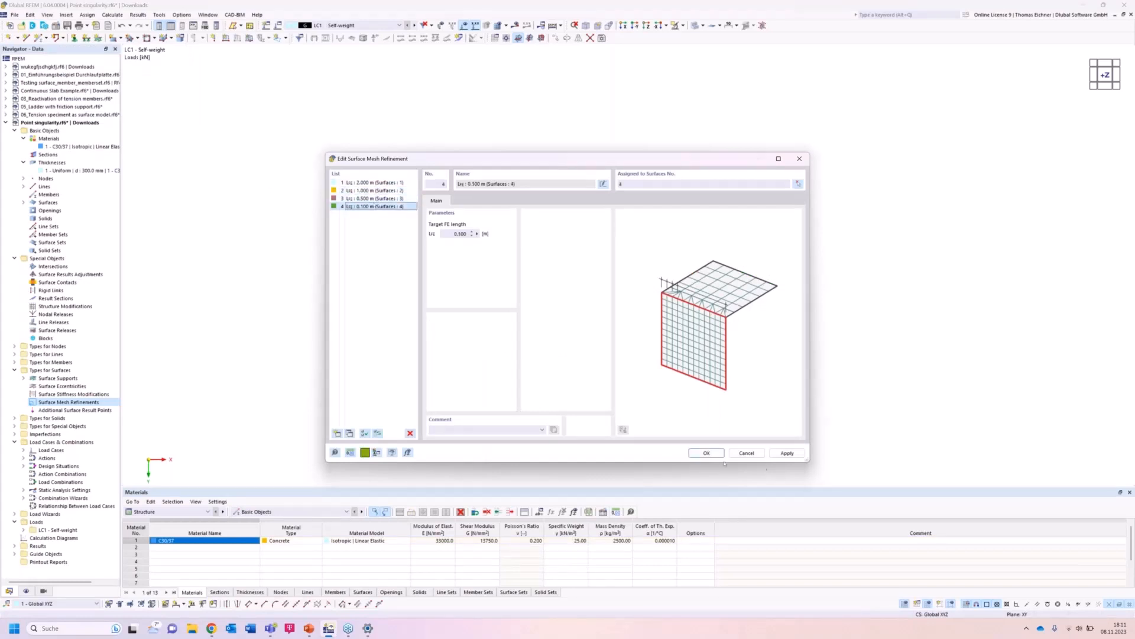
{"action": "left_click", "coordinate": [707, 453]}
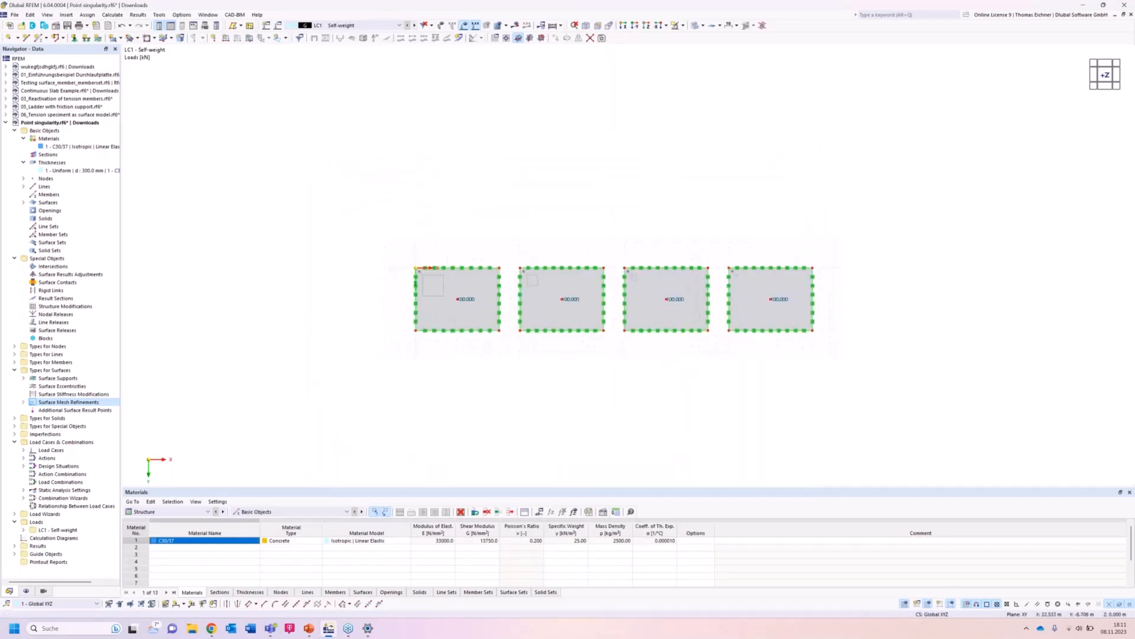
Create a two-point result section through the plate centres from X 0 m to X 38 m at Y 3 m.
{"action": "scroll", "coordinate": [795, 190], "scroll_direction": "up", "scroll_amount": 1}
{"action": "scroll", "coordinate": [620, 208], "scroll_direction": "down", "scroll_amount": 1}
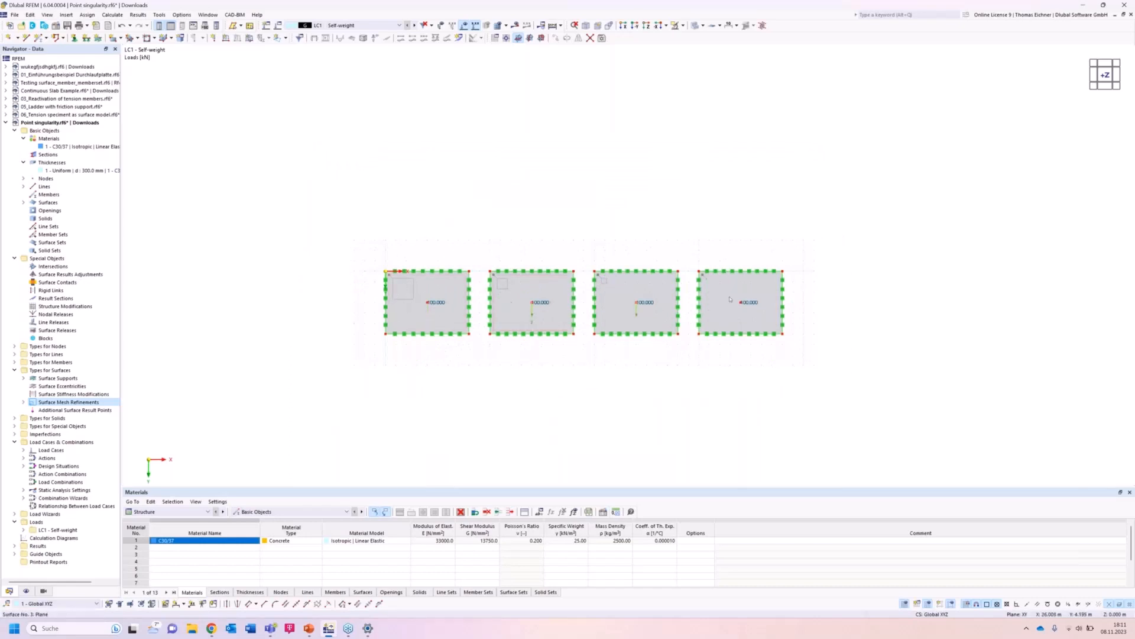
{"action": "scroll", "coordinate": [640, 377], "scroll_direction": "up", "scroll_amount": 1}
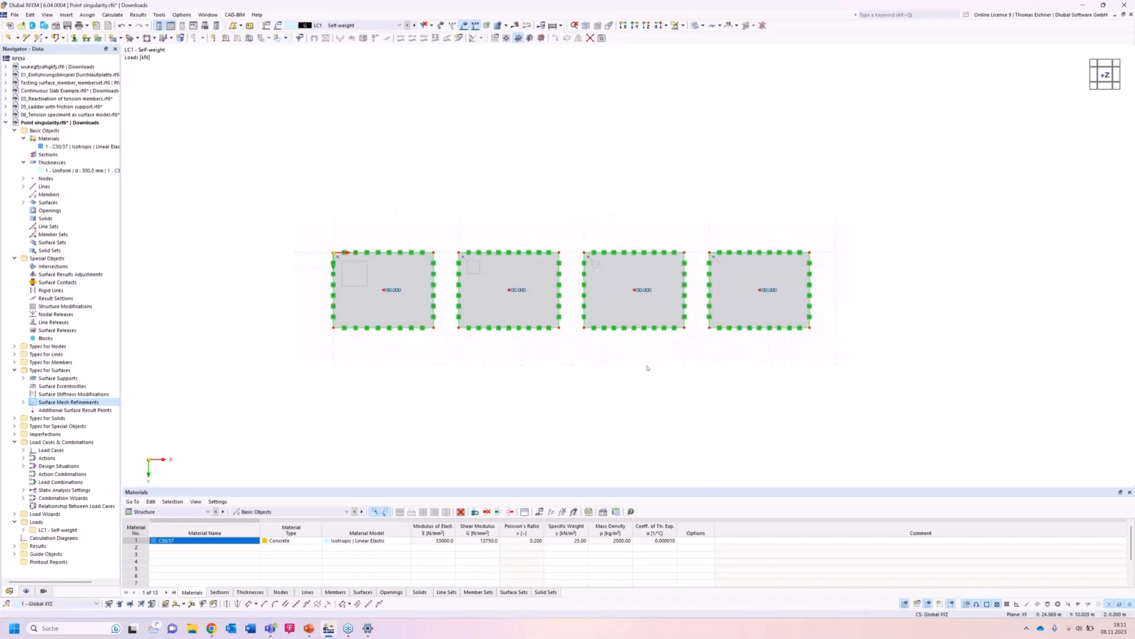
{"action": "middle_click_drag", "start_coordinate": [648, 367], "coordinate": [648, 363]}
{"action": "scroll", "coordinate": [513, 306], "scroll_direction": "up", "scroll_amount": 4}
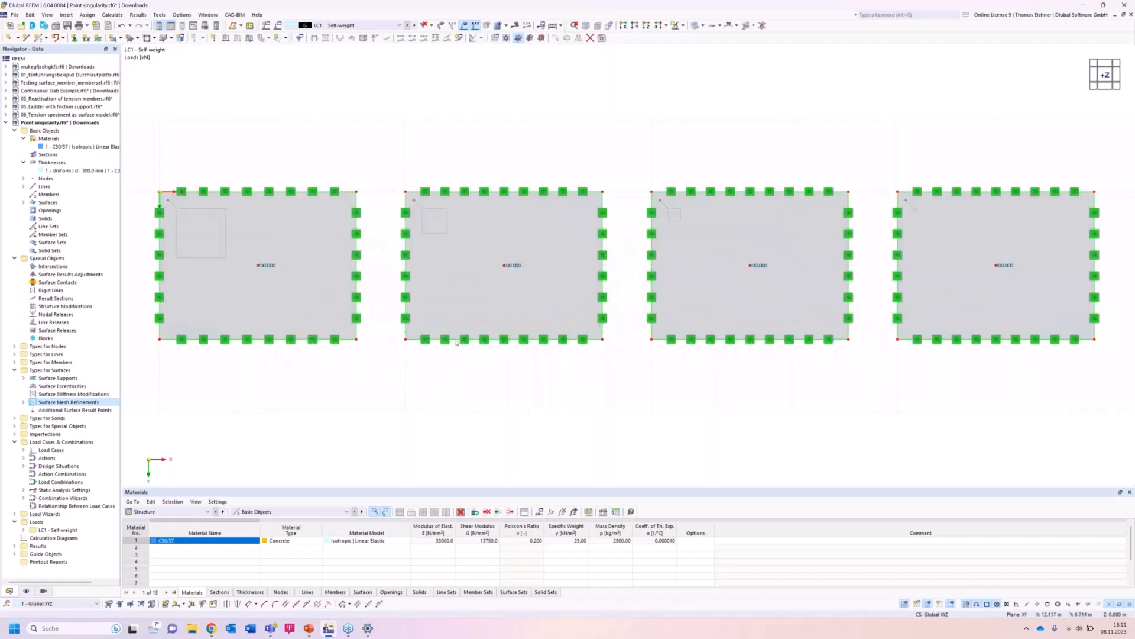
{"action": "scroll", "coordinate": [405, 307], "scroll_direction": "down", "scroll_amount": 4}
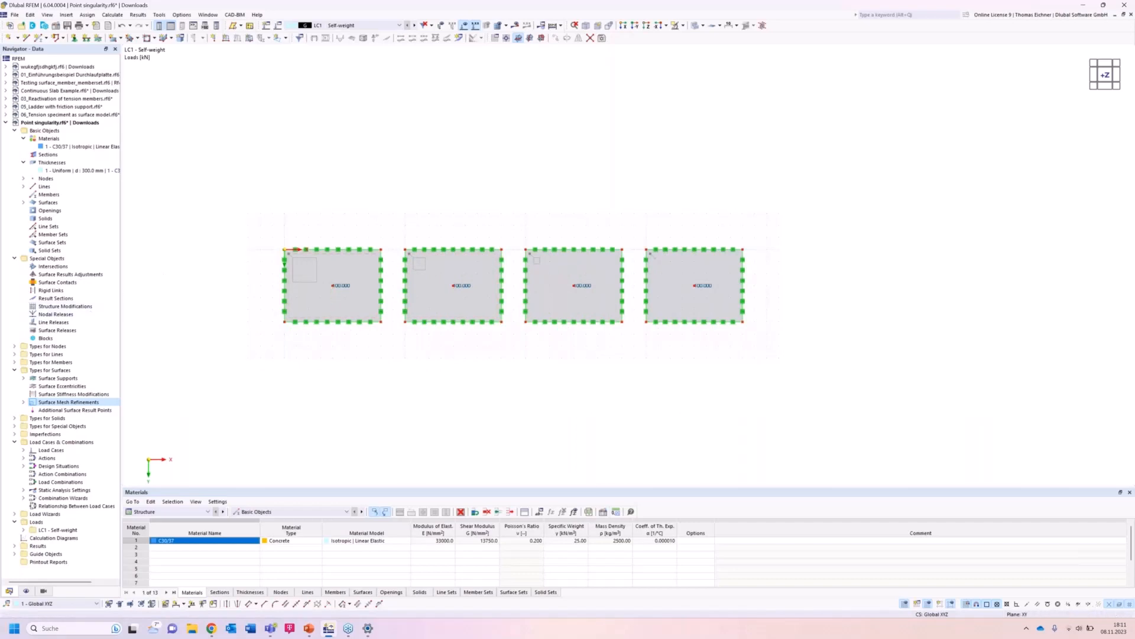
{"action": "left_click", "coordinate": [57, 299]}
{"action": "double_click", "coordinate": [57, 300]}
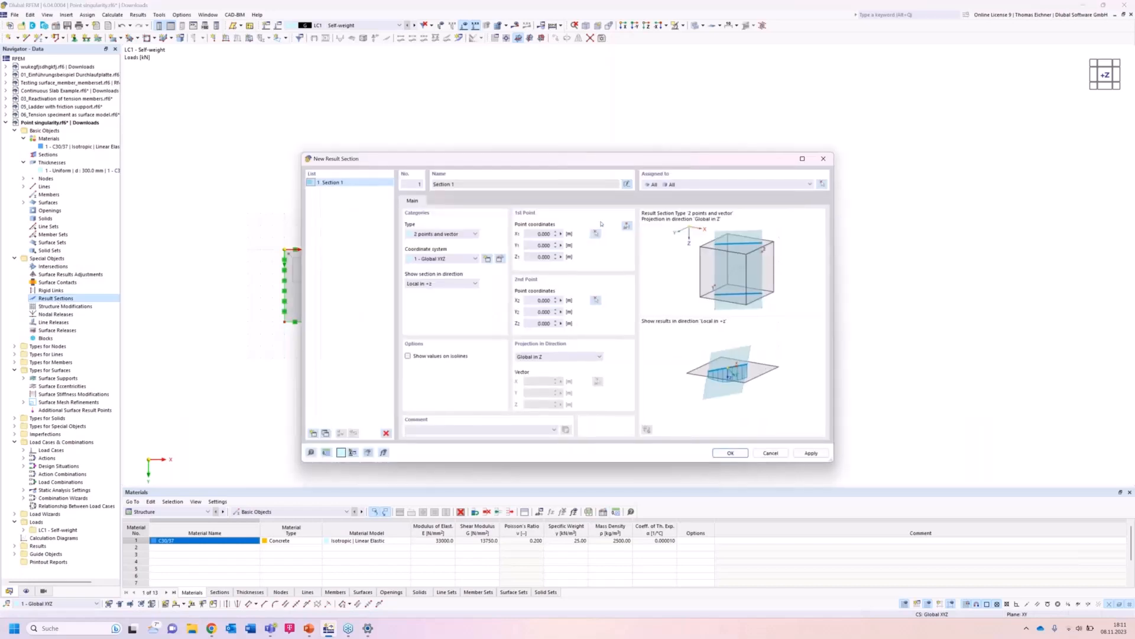
{"action": "left_click", "coordinate": [626, 229]}
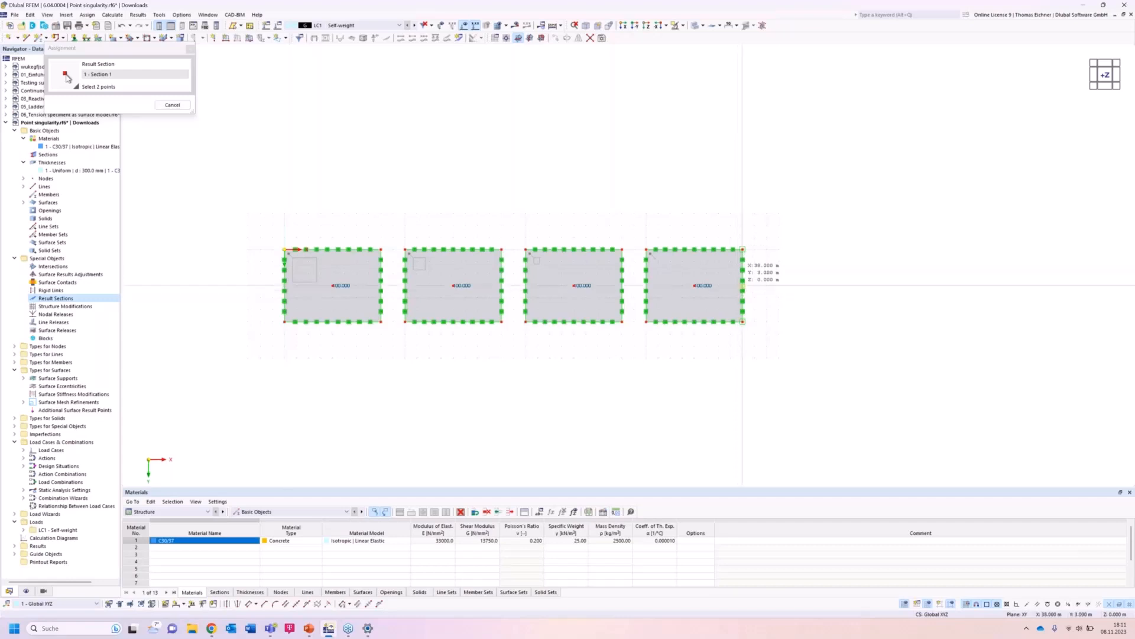
{"action": "left_click", "coordinate": [742, 285]}
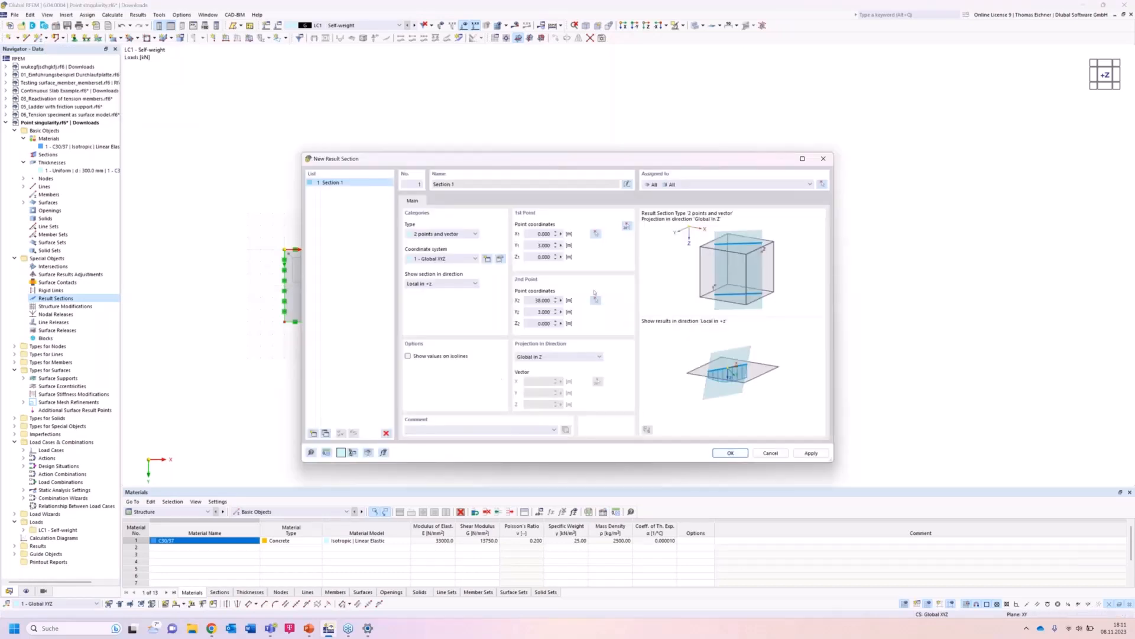
{"action": "left_click", "coordinate": [727, 452]}
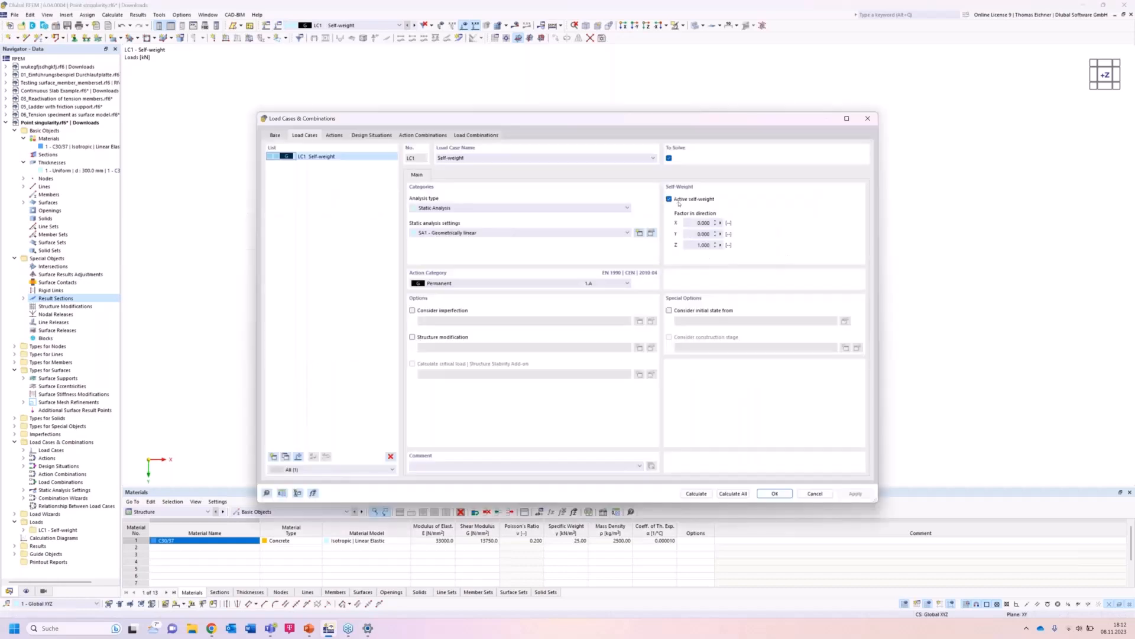
Deactivate self-weight in load case LC1, then calculate all and display the results.
{"action": "left_click", "coordinate": [679, 203]}
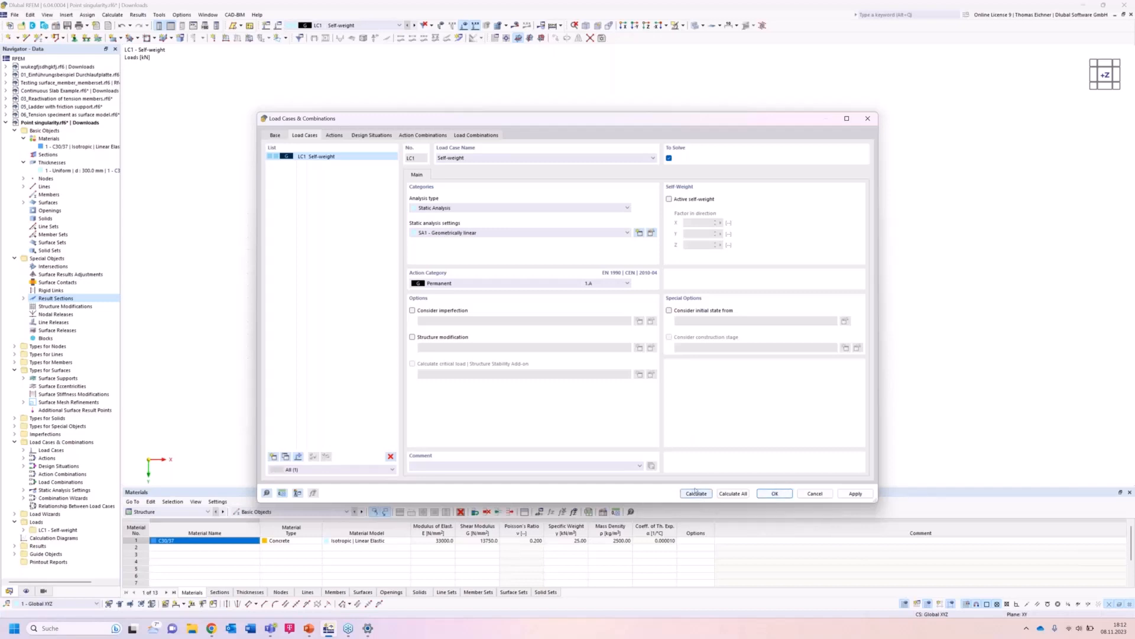
{"action": "left_click", "coordinate": [772, 493]}
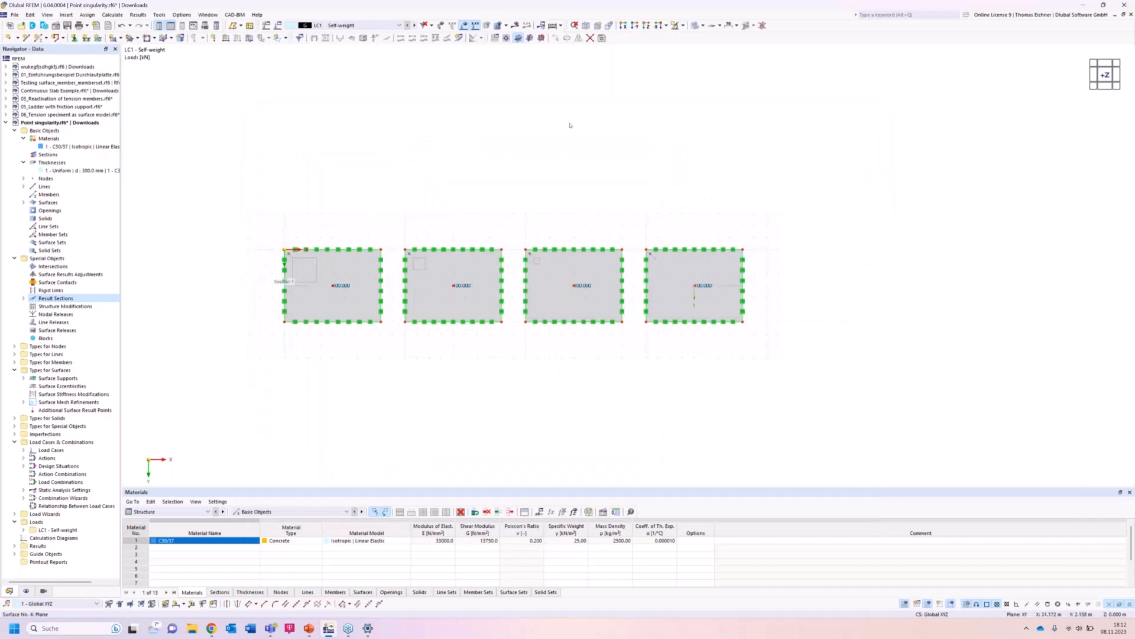
{"action": "left_click", "coordinate": [560, 26]}
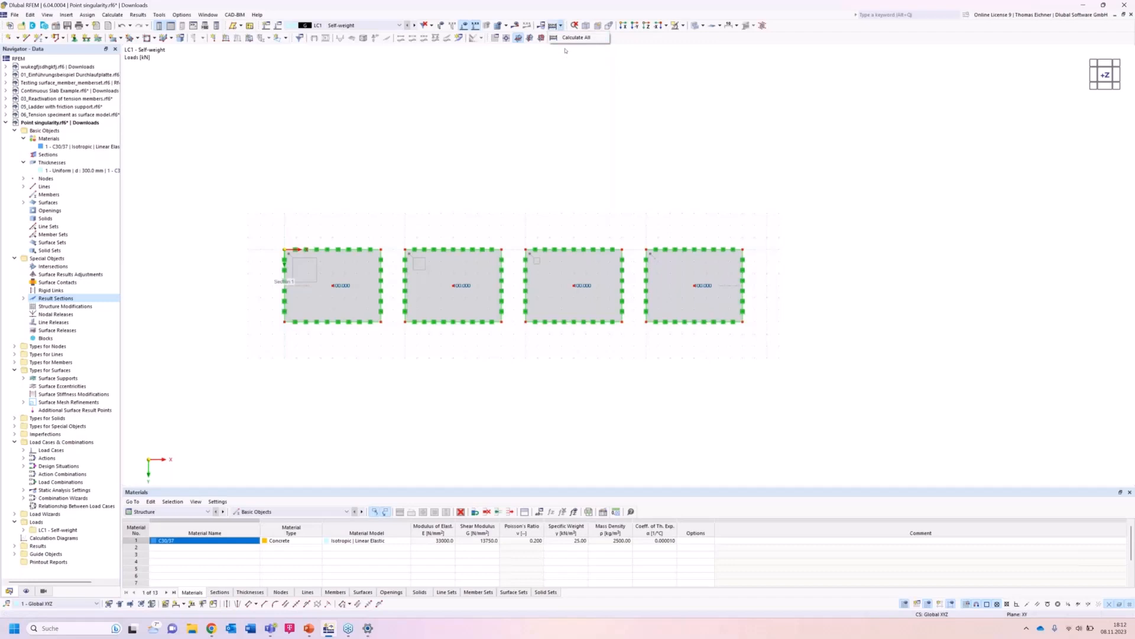
{"action": "left_click", "coordinate": [565, 38]}
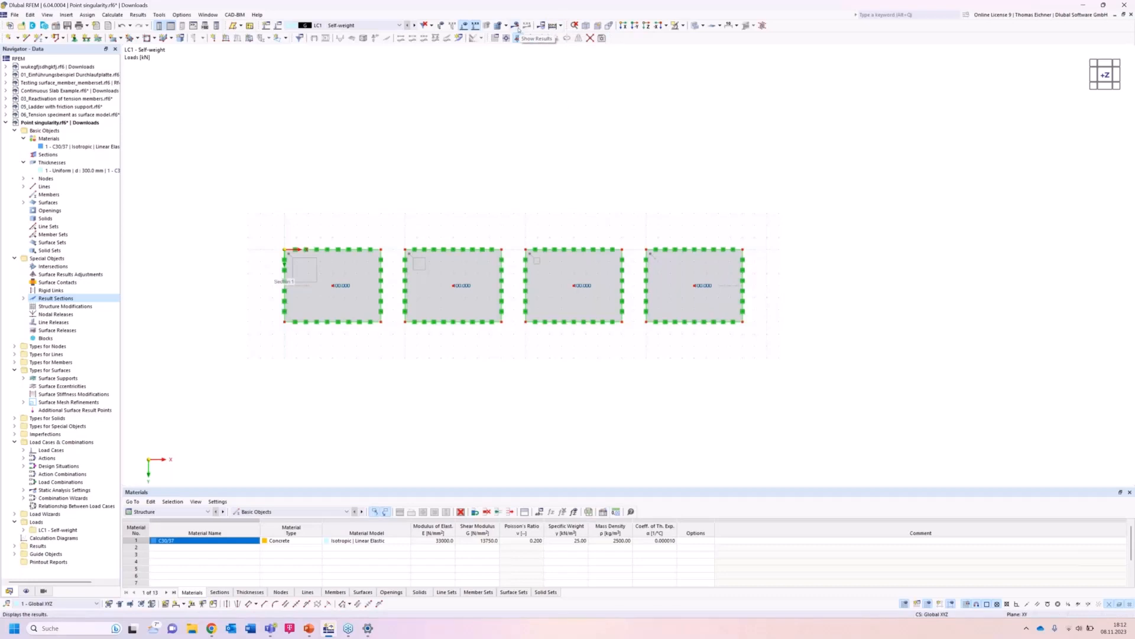
{"action": "left_click", "coordinate": [516, 27]}
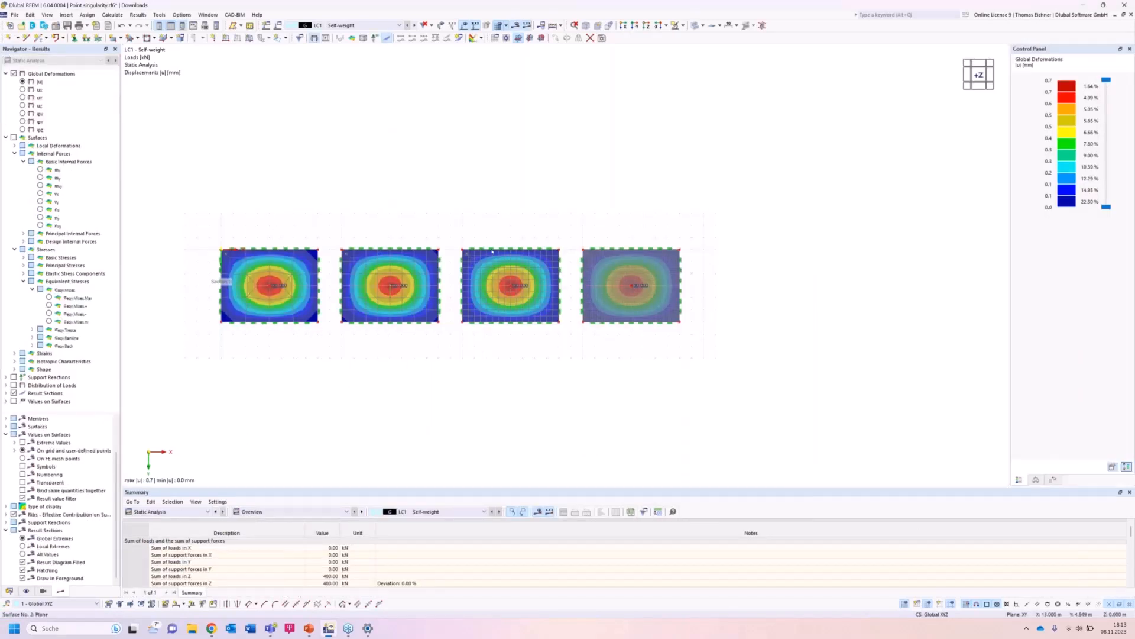
Orbit to a side view and show local extremes for the result section diagrams.
{"action": "scroll", "coordinate": [524, 225], "scroll_direction": "down", "scroll_amount": 1}
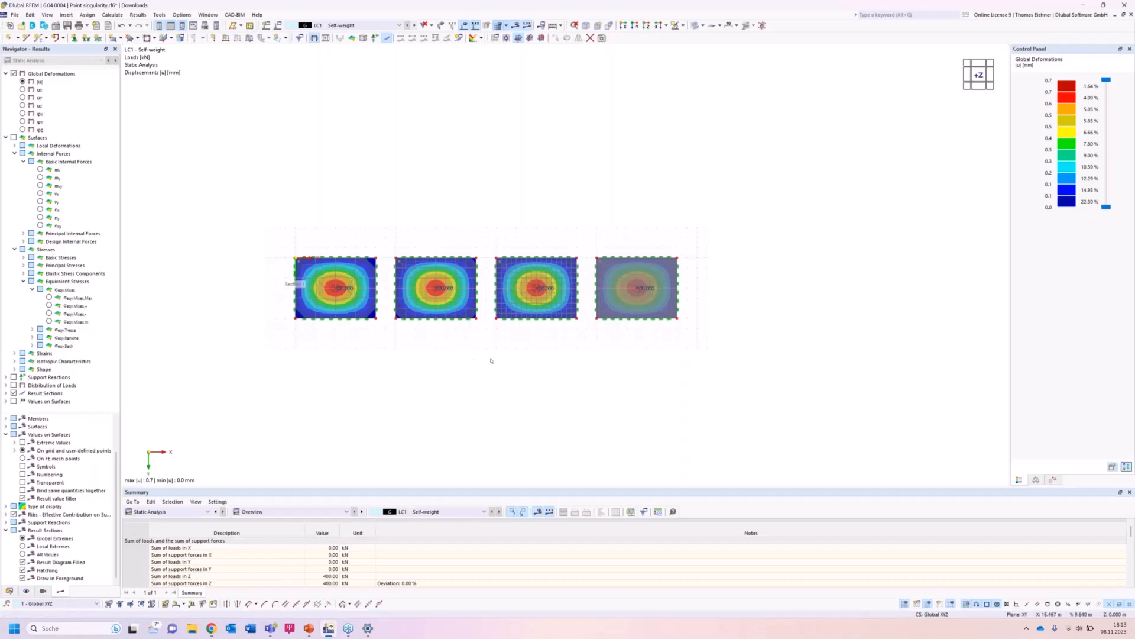
{"action": "middle_click_drag", "start_coordinate": [498, 307], "coordinate": [487, 193], "text": "ctrl"}
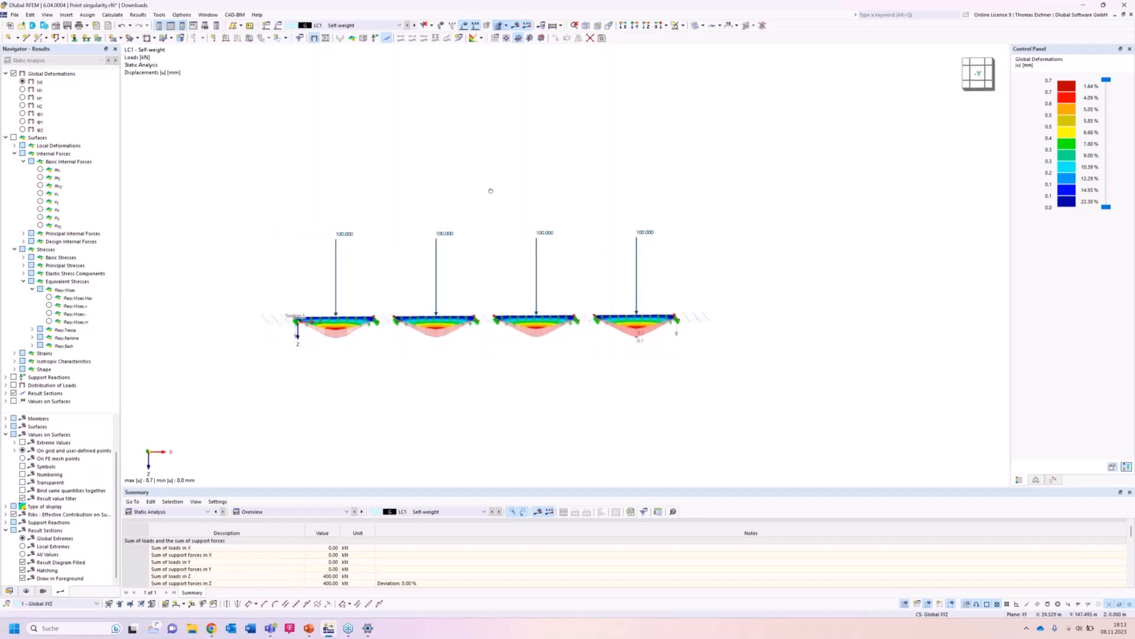
{"action": "scroll", "coordinate": [411, 405], "scroll_direction": "up", "scroll_amount": 1}
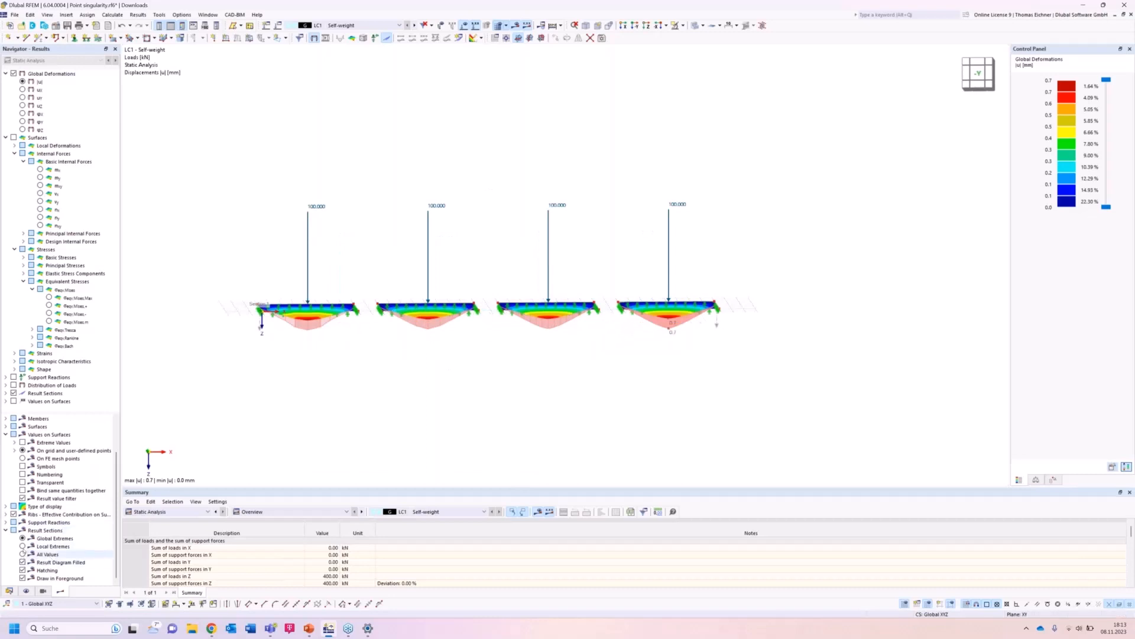
{"action": "left_click", "coordinate": [23, 546]}
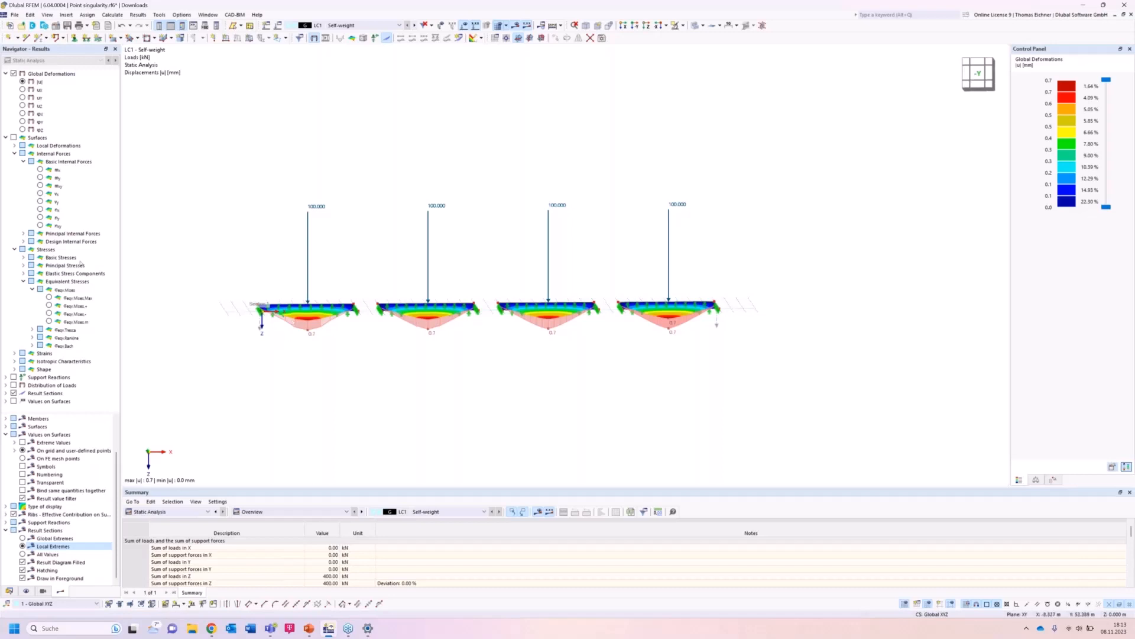
Display the mx bending moments of the surfaces and switch to the front view along -Y.
{"action": "left_click", "coordinate": [40, 169]}
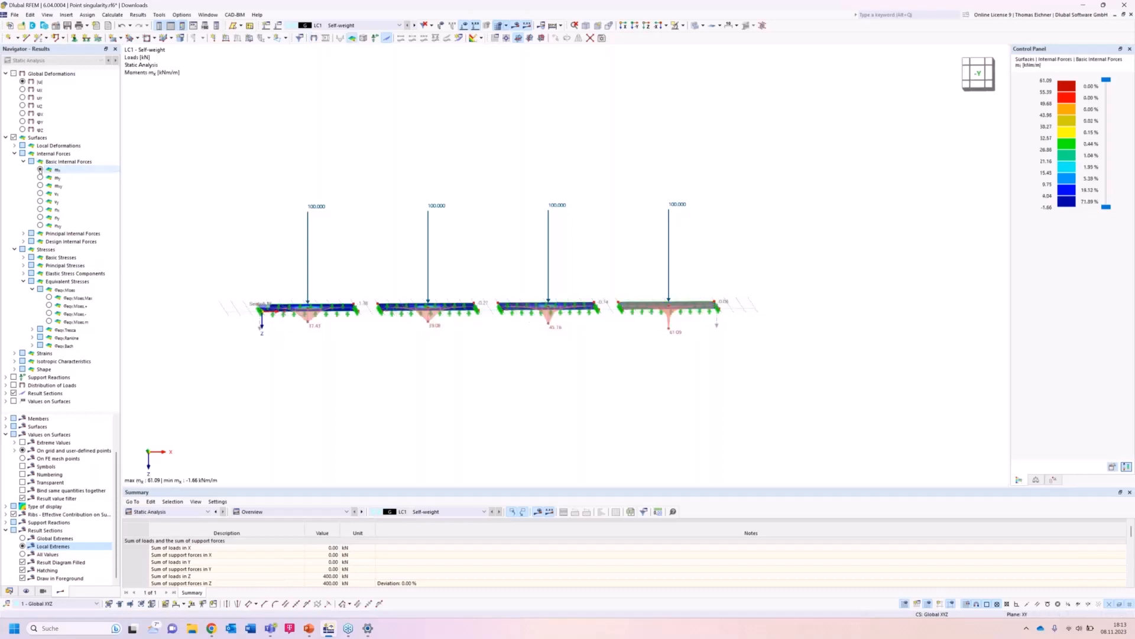
{"action": "scroll", "coordinate": [524, 375], "scroll_direction": "up", "scroll_amount": 2}
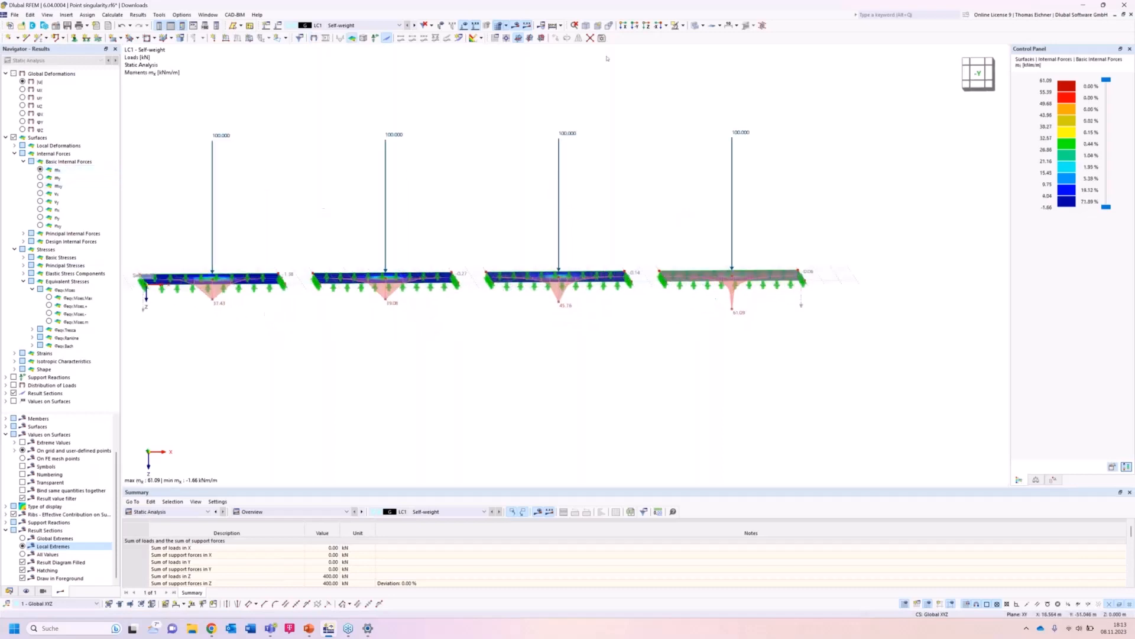
{"action": "left_click", "coordinate": [640, 25]}
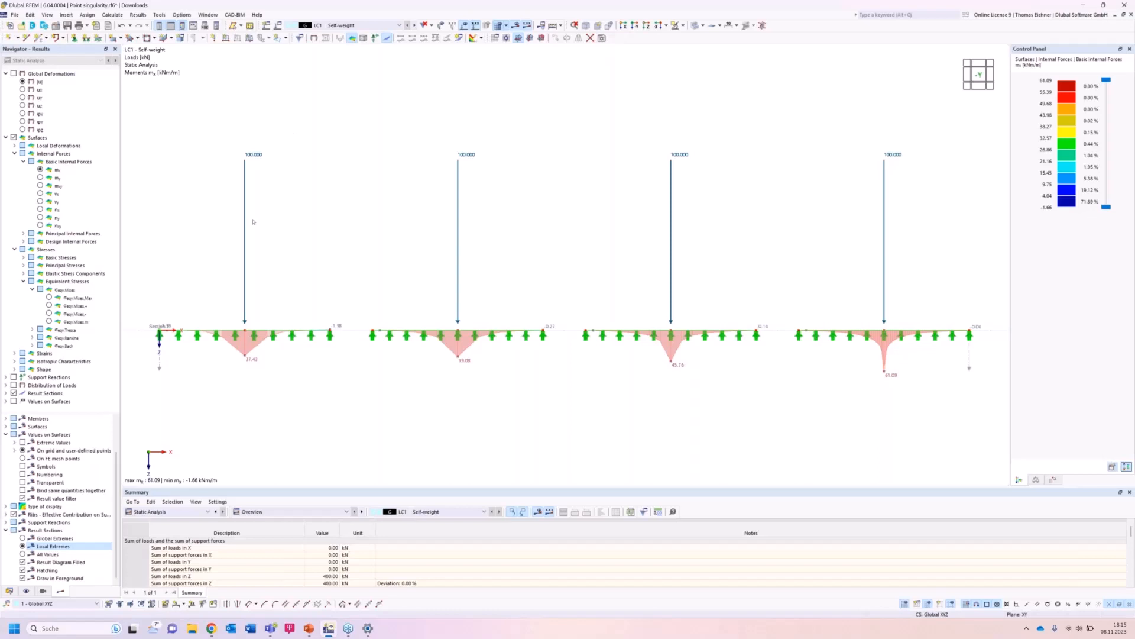
Open the result diagrams of result section 1 and the smooth ranges settings for its diagrams.
{"action": "right_click", "coordinate": [159, 368]}
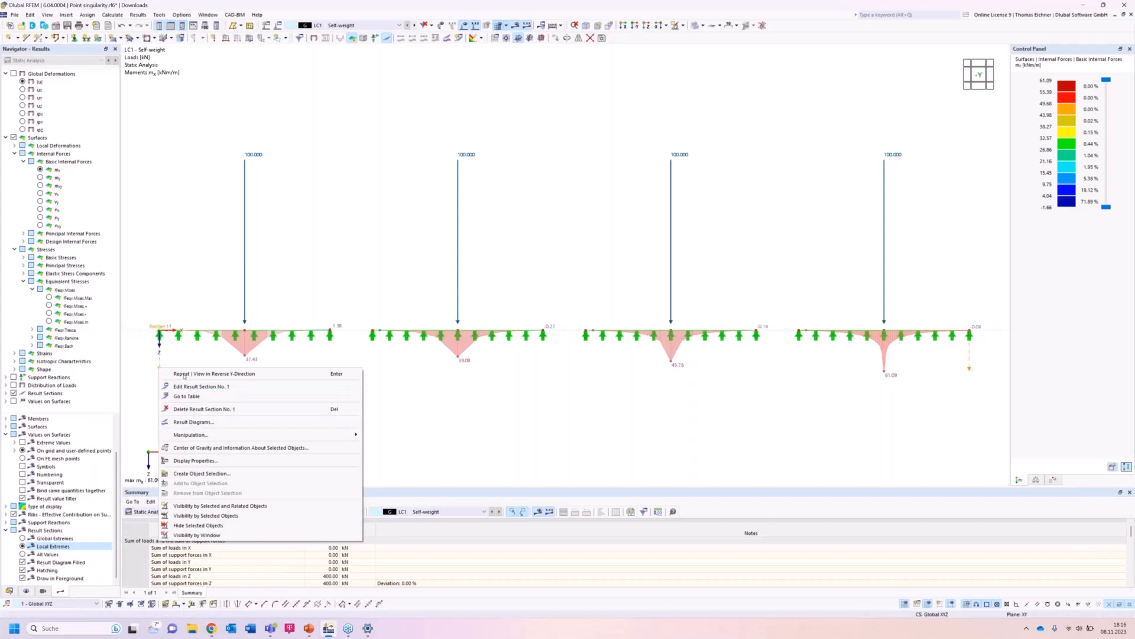
{"action": "left_click", "coordinate": [190, 421]}
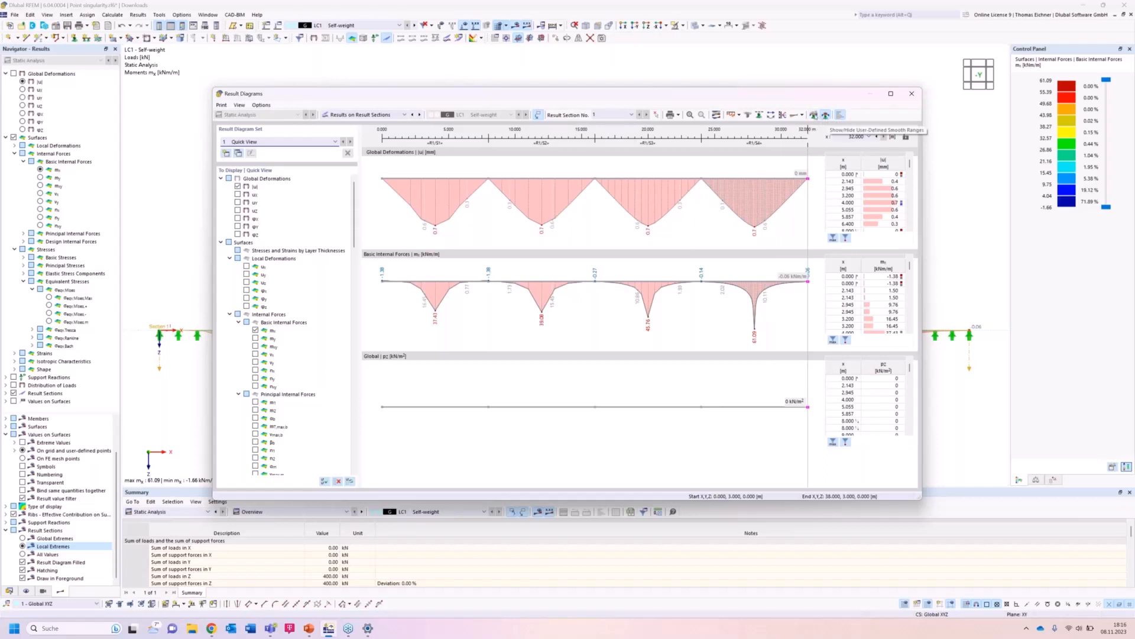
{"action": "left_click", "coordinate": [814, 115]}
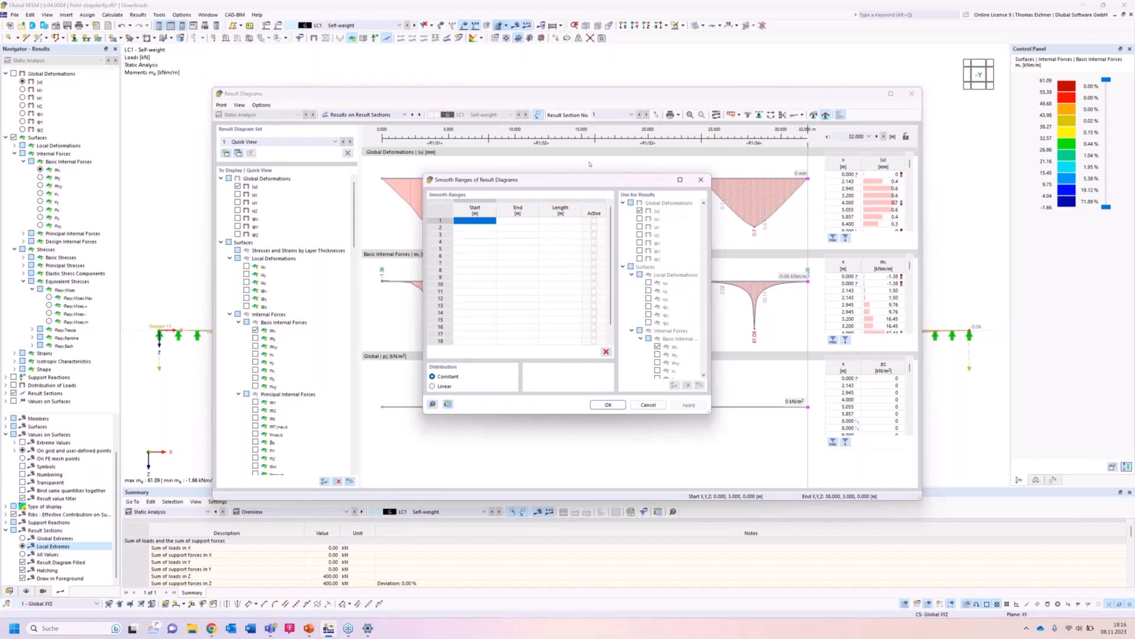
{"action": "left_click_drag", "start_coordinate": [571, 180], "coordinate": [831, 368]}
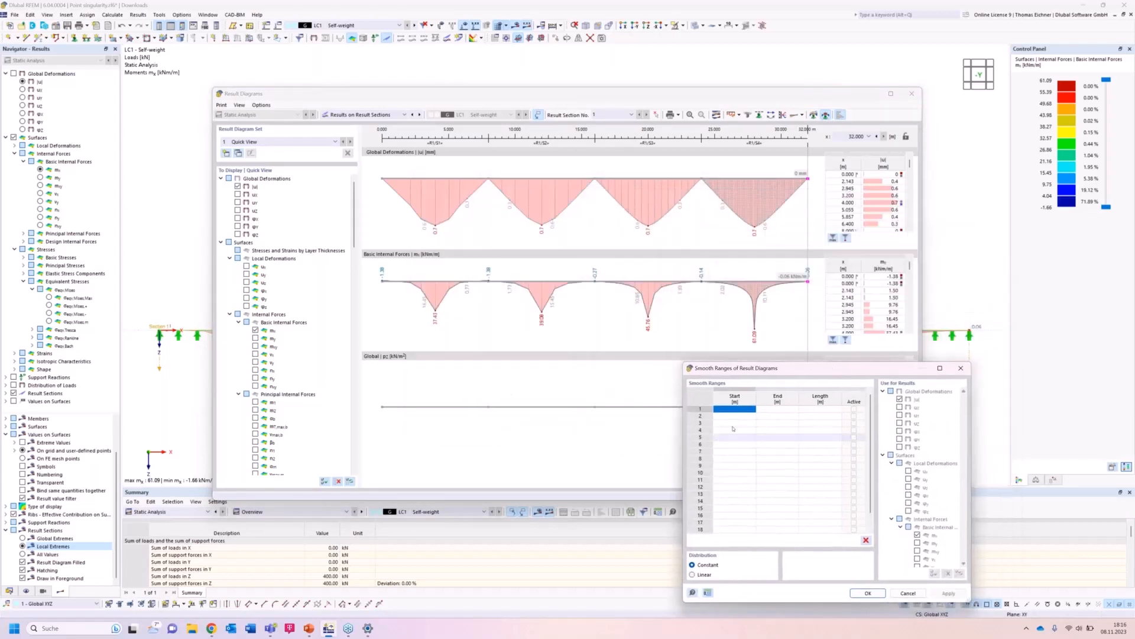
Define smooth ranges from 3.5 to 4.5 m and from 11.5 to 12.5 m.
{"action": "left_click", "coordinate": [736, 408]}
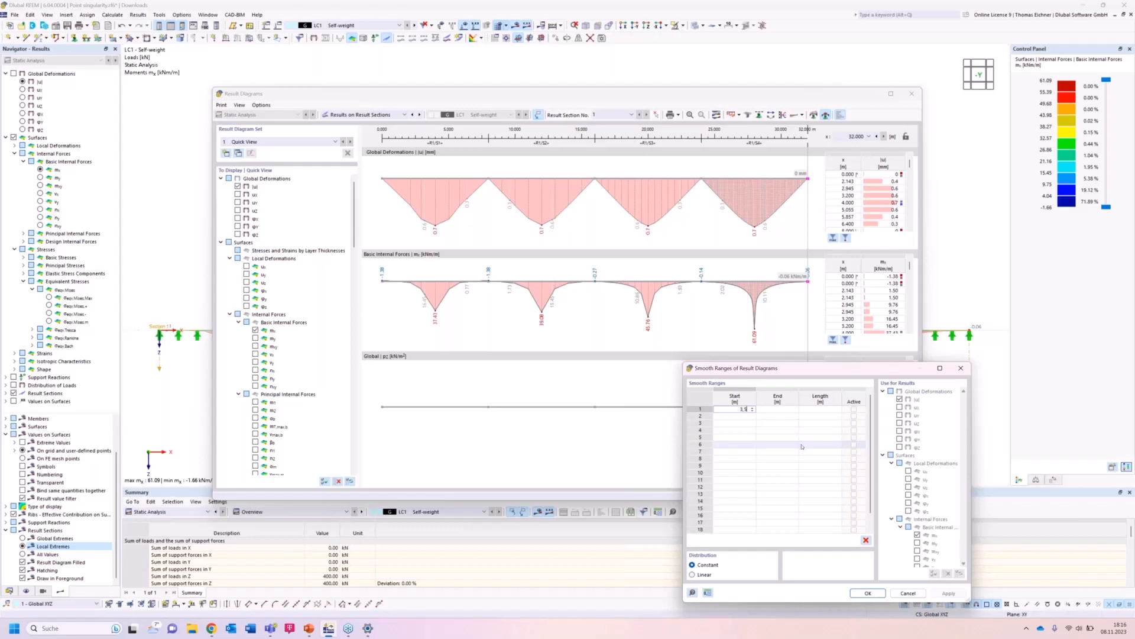
{"action": "key", "text": "Tab"}
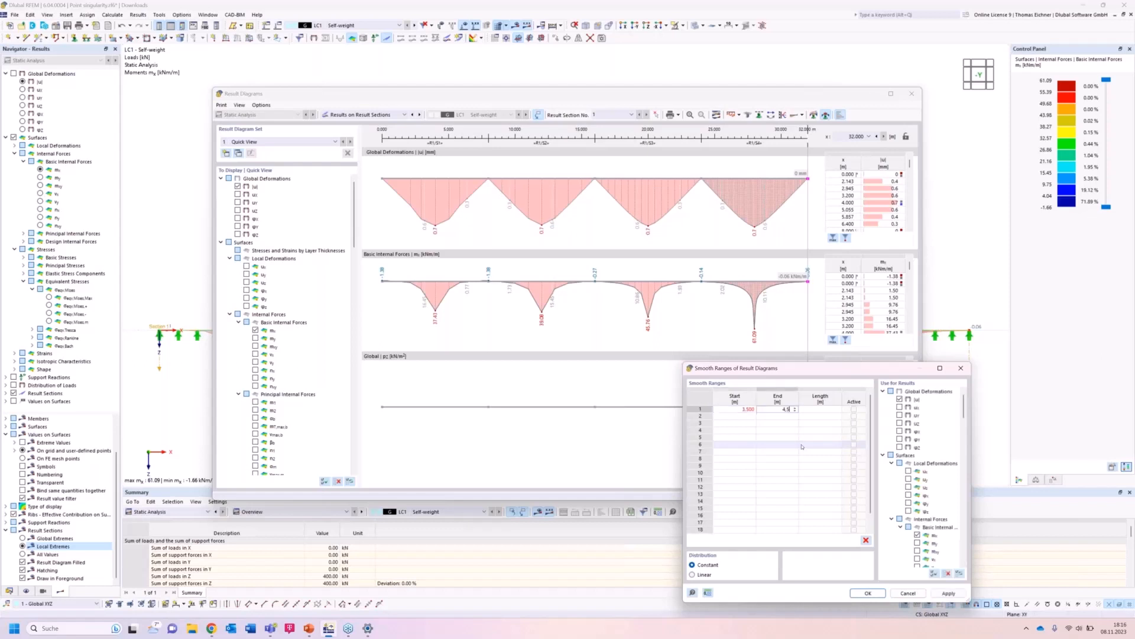
{"action": "left_click", "coordinate": [753, 418]}
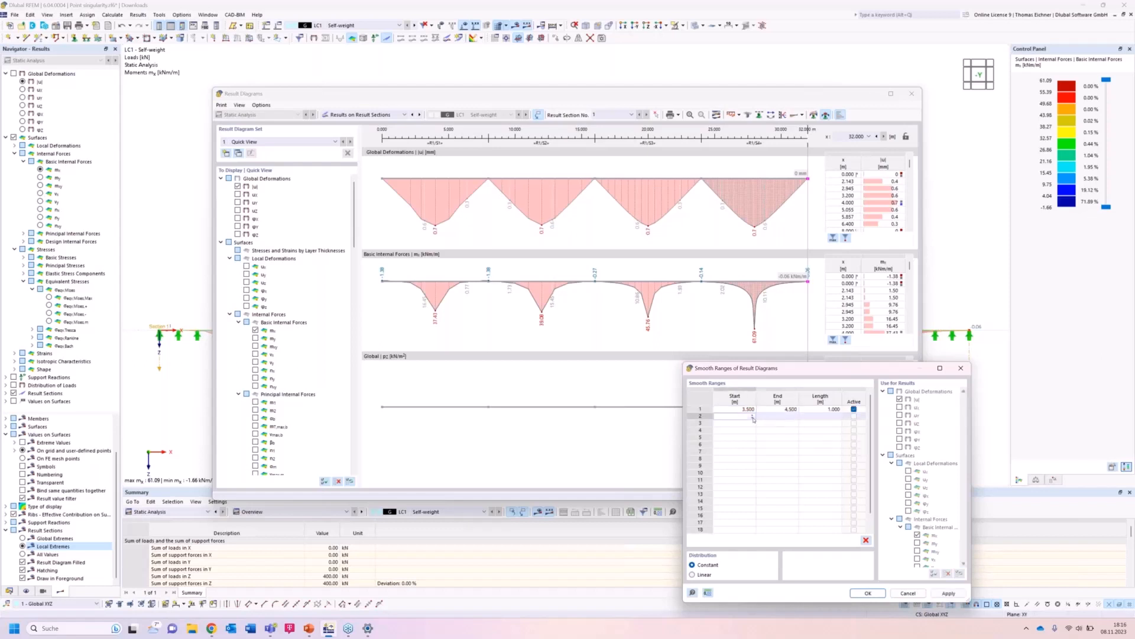
{"action": "type", "text": "11,5"}
{"action": "key", "text": "Tab"}
{"action": "type", "text": "12,5"}
Add smooth ranges from 19.5 to 20.5 m and 27.5 to 28.5 m, apply them and close the result diagrams.
{"action": "left_click", "coordinate": [744, 426]}
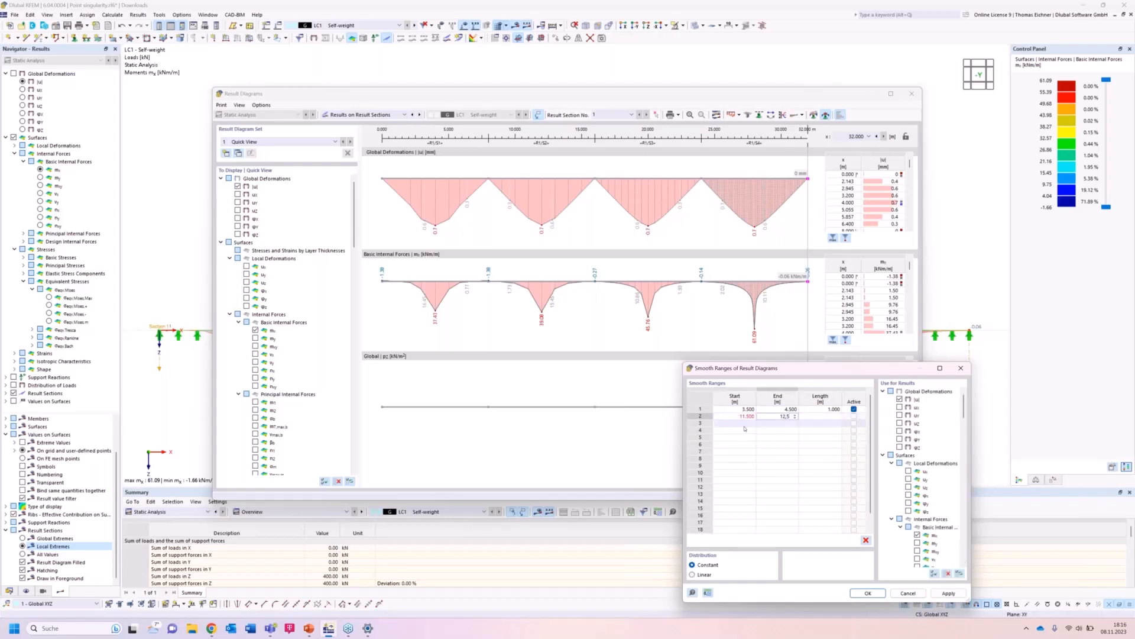
{"action": "type", "text": "19,5"}
{"action": "key", "text": "Tab"}
{"action": "type", "text": "20,5"}
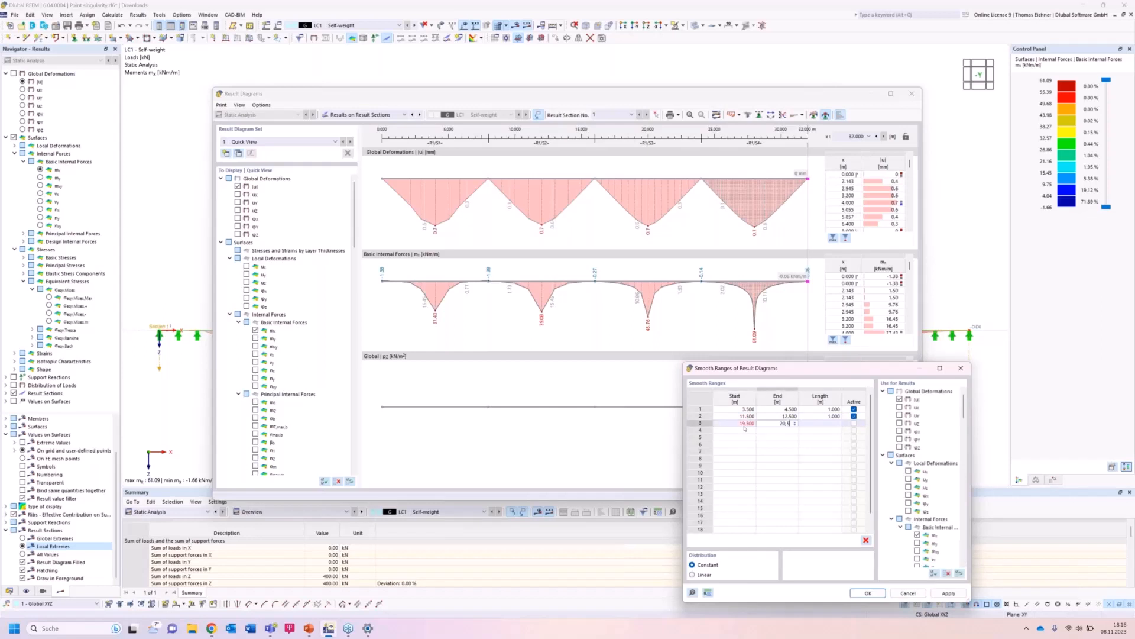
{"action": "left_click", "coordinate": [746, 429]}
{"action": "type", "text": "27,5"}
{"action": "key", "text": "Tab"}
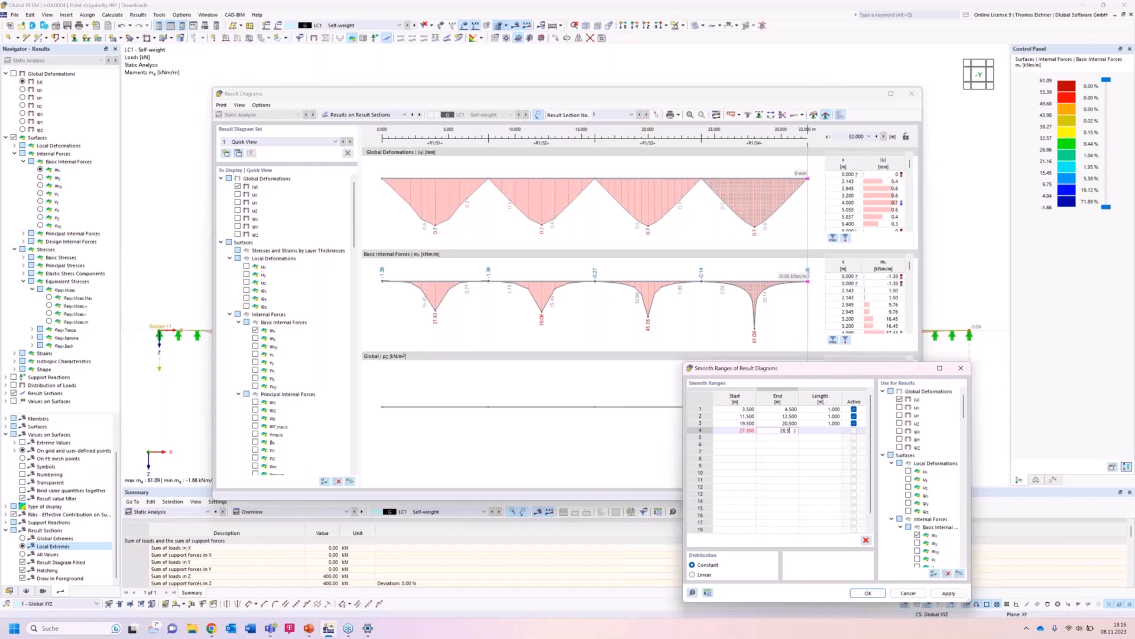
{"action": "left_click", "coordinate": [786, 452]}
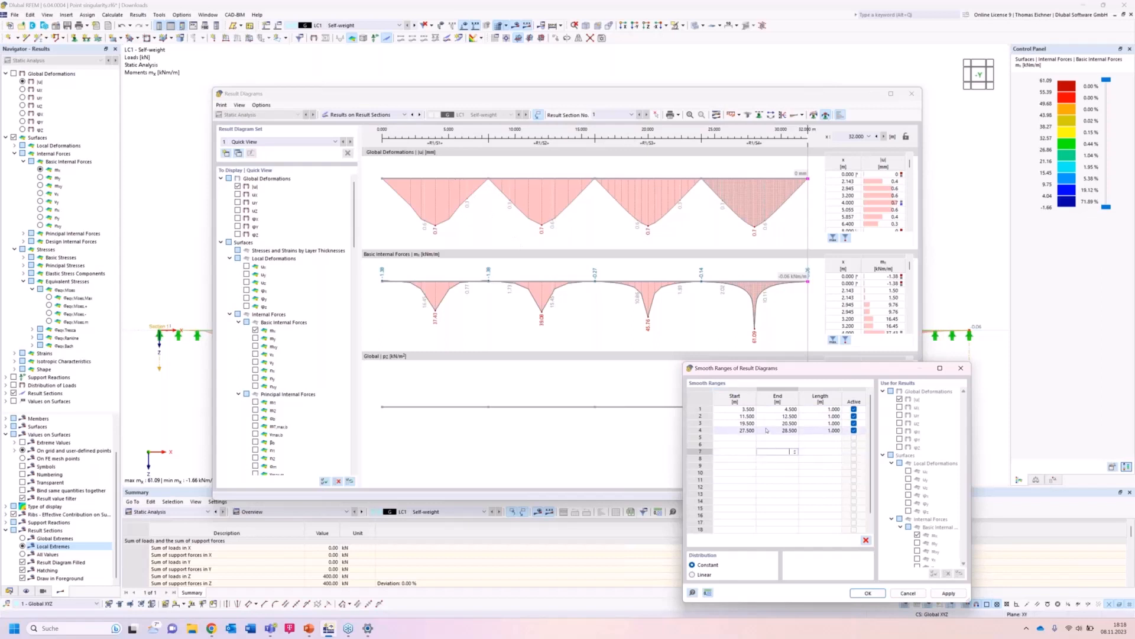
{"action": "left_click", "coordinate": [746, 408]}
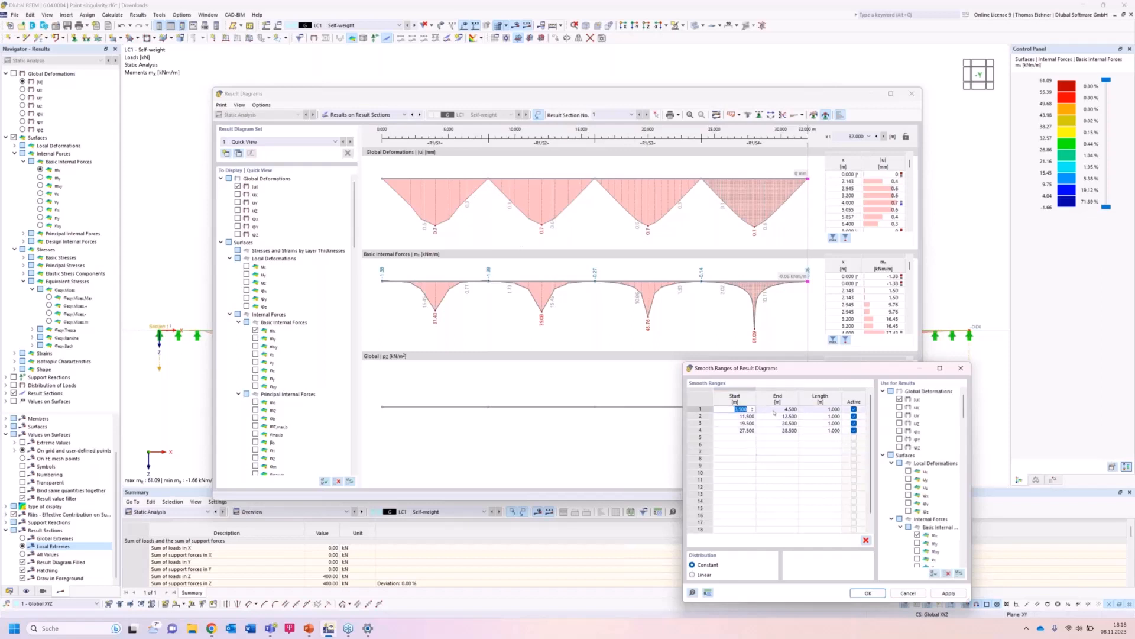
{"action": "left_click", "coordinate": [775, 411]}
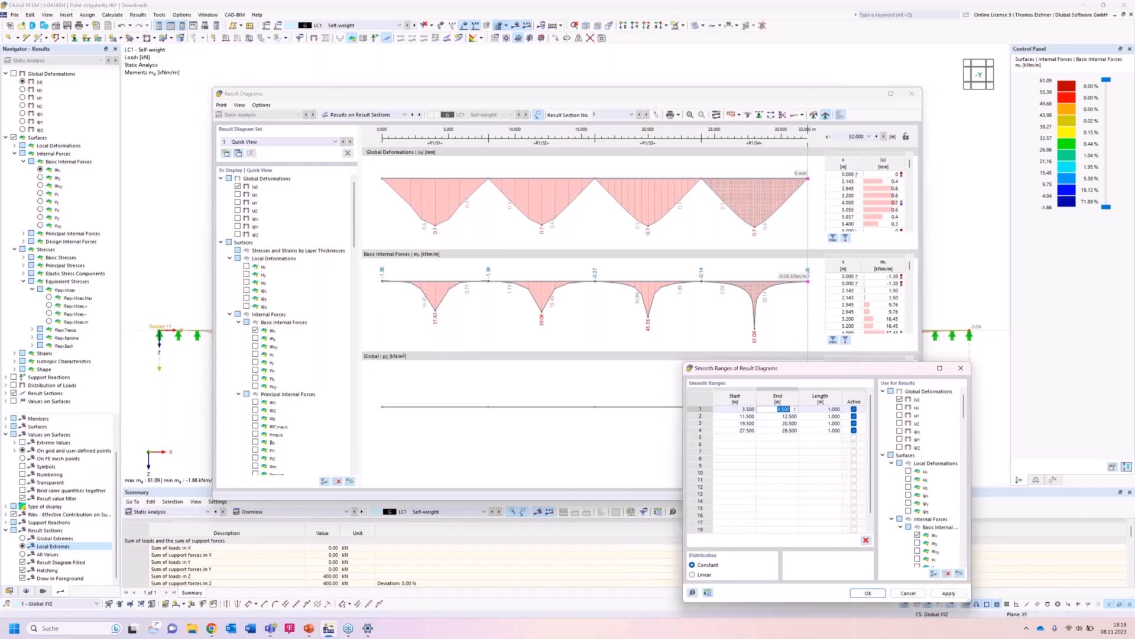
{"action": "left_click", "coordinate": [796, 471]}
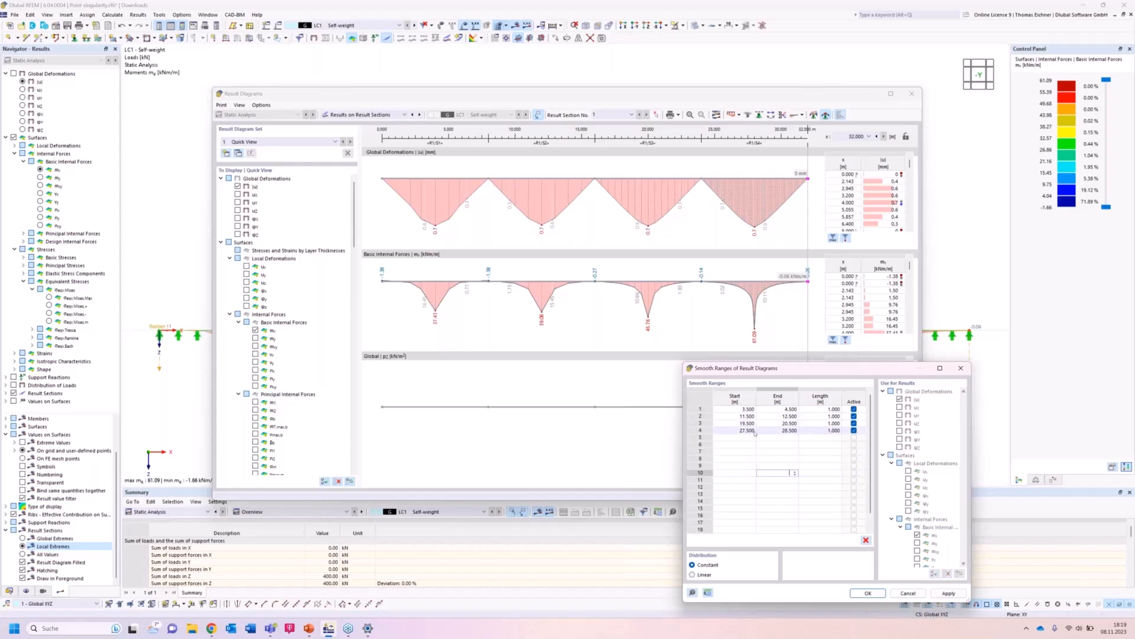
{"action": "left_click", "coordinate": [868, 593]}
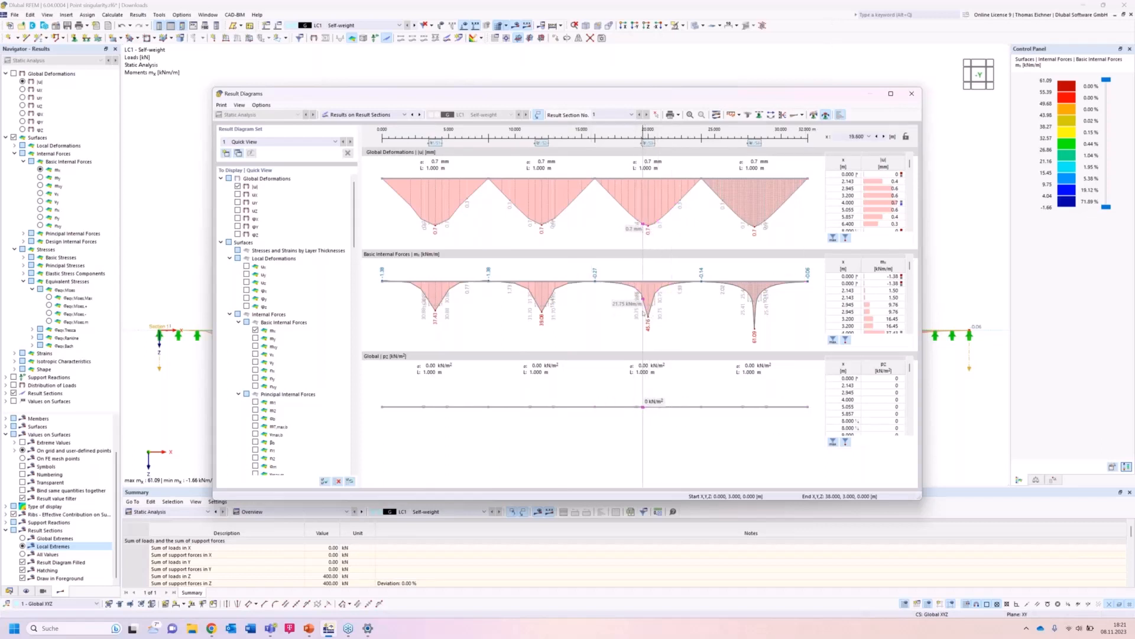
{"action": "left_click", "coordinate": [912, 94]}
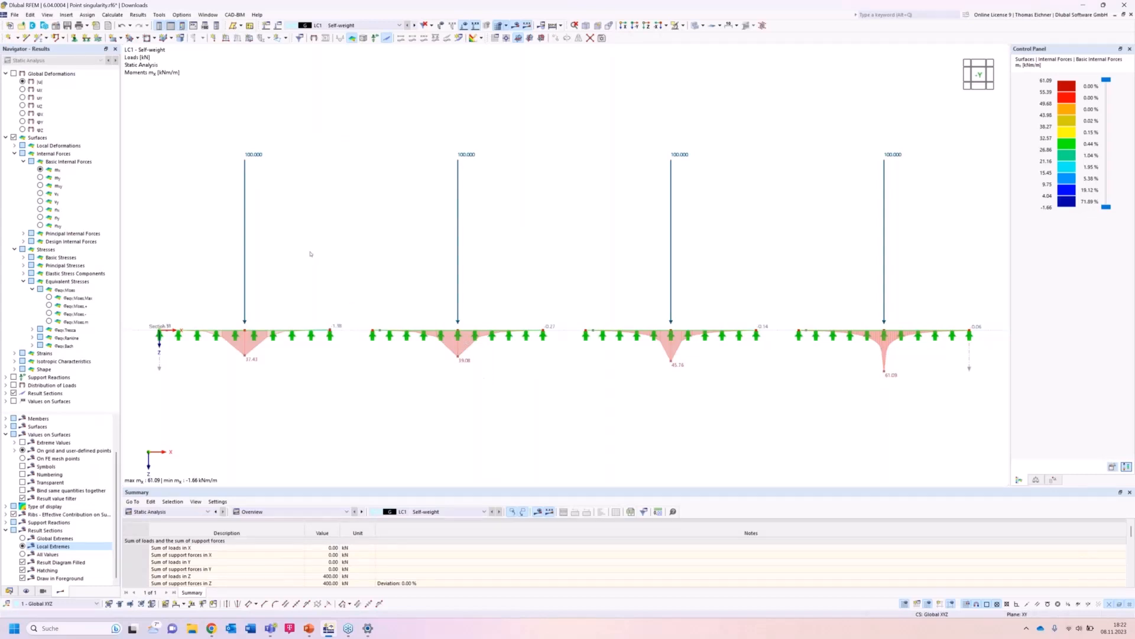
Rename load case LC1 to Nodal Load.
{"action": "scroll", "coordinate": [308, 253], "scroll_direction": "down", "scroll_amount": 1}
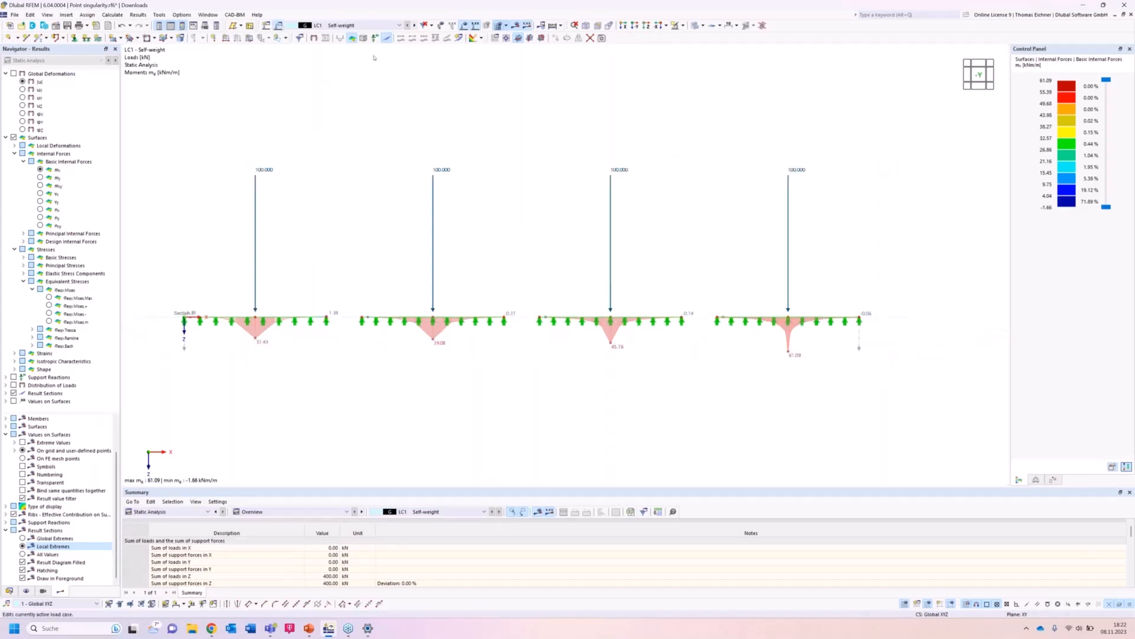
{"action": "left_click_drag", "start_coordinate": [485, 158], "coordinate": [384, 157]}
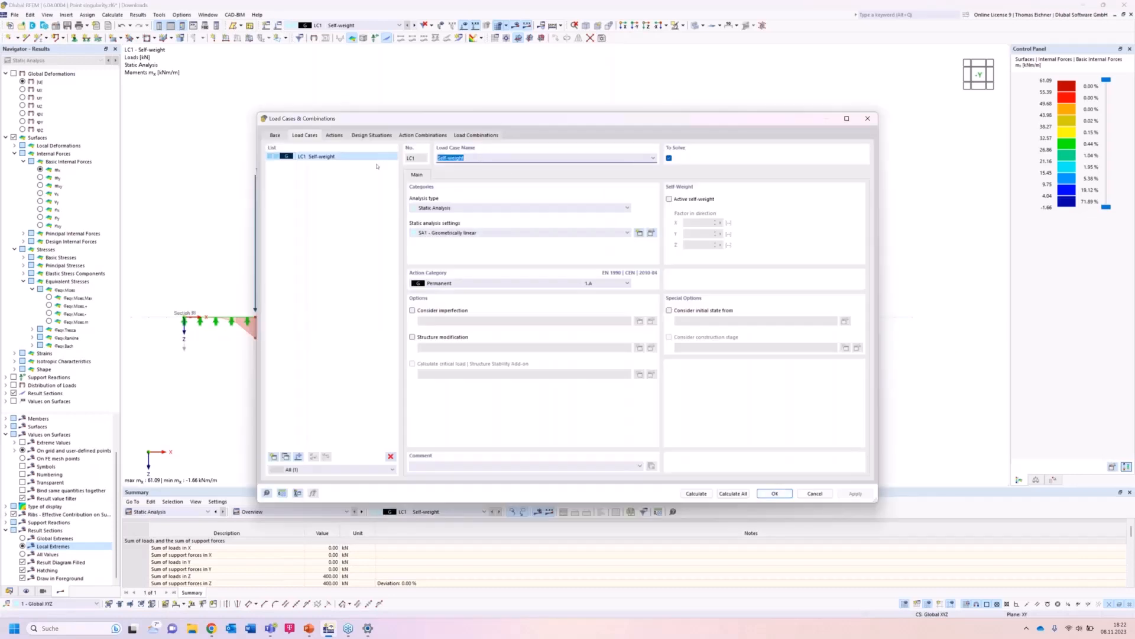
{"action": "type", "text": "Nodal Load"}
Create a new load case LC2 named Area Load.
{"action": "left_click", "coordinate": [284, 454]}
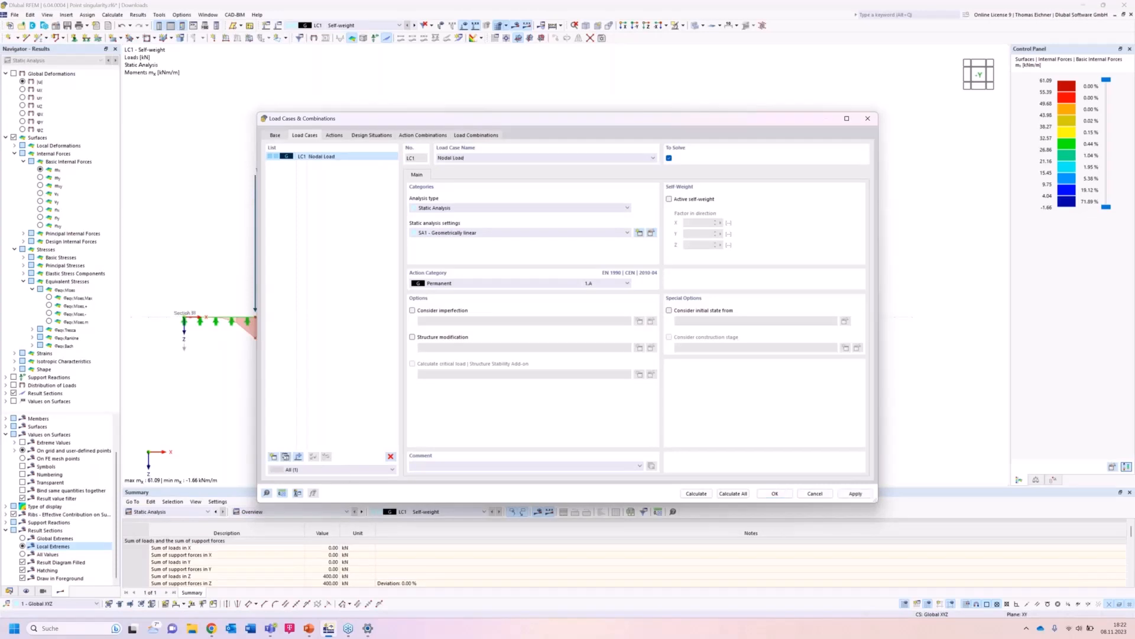
{"action": "double_click", "coordinate": [444, 158]}
{"action": "key", "text": "BackSpace"}
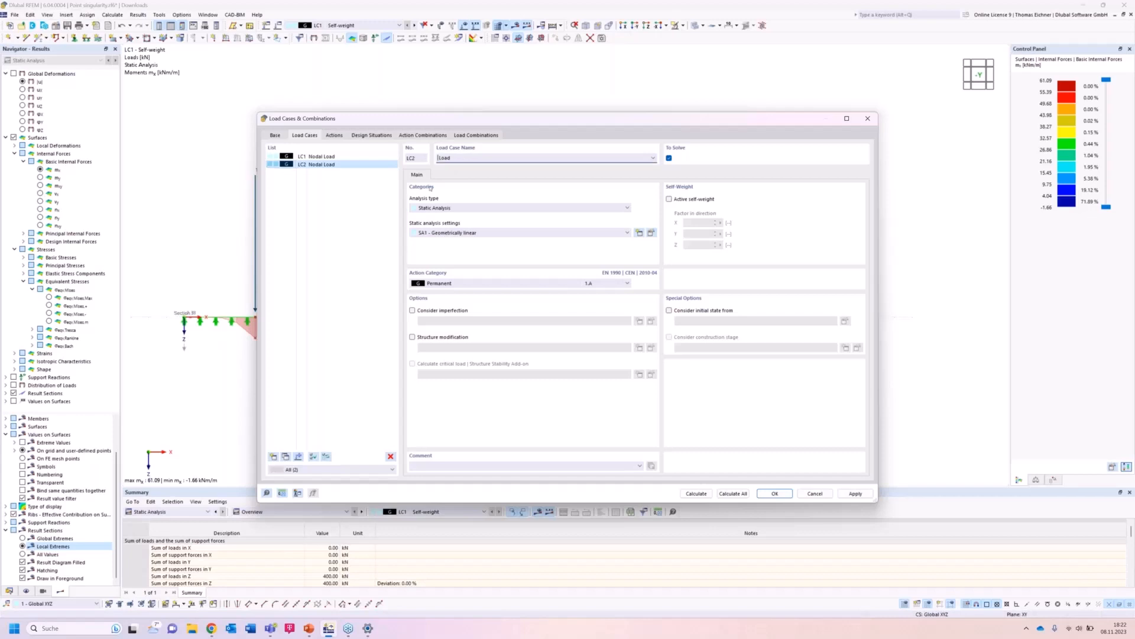
{"action": "type", "text": "Area"}
{"action": "left_click", "coordinate": [773, 493]}
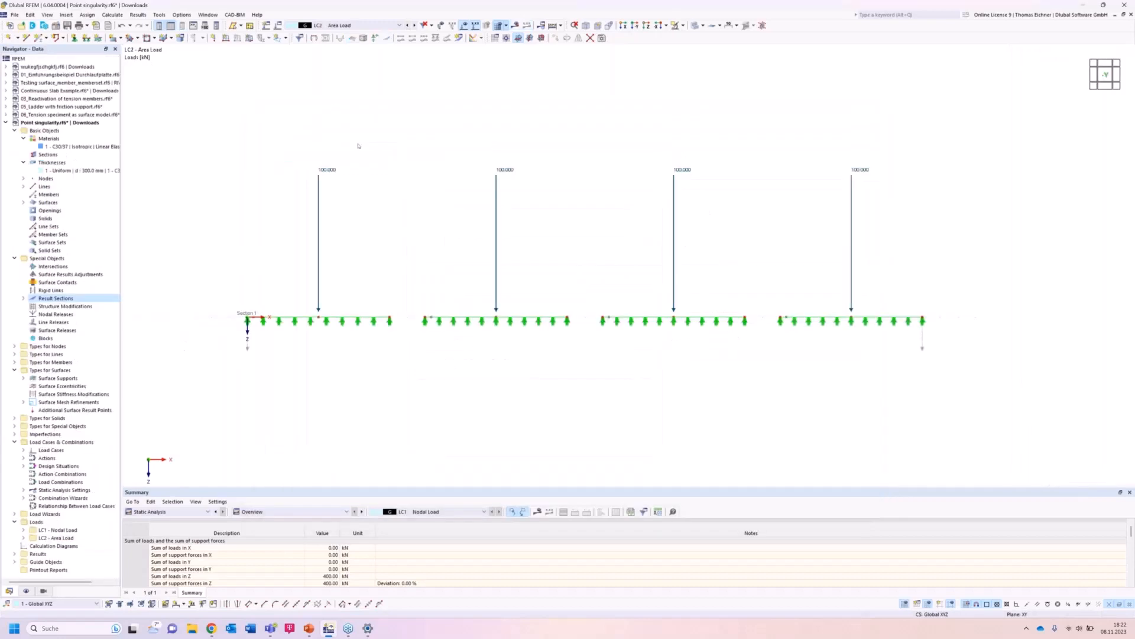
Delete the nodal loads copied into load case LC2.
{"action": "left_click_drag", "start_coordinate": [885, 280], "coordinate": [240, 109]}
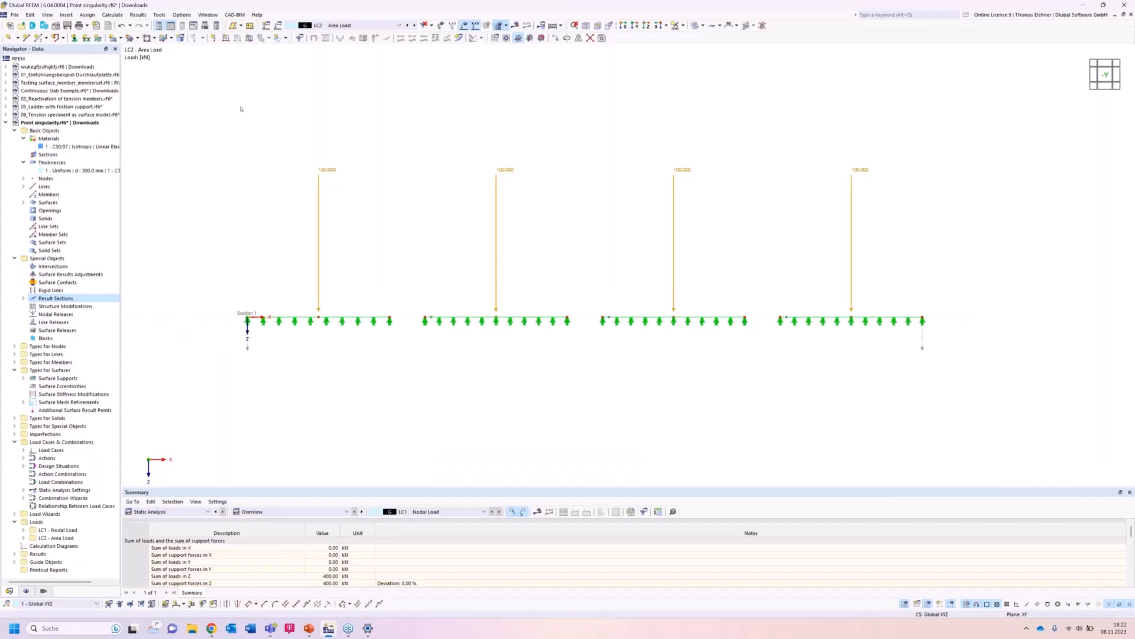
{"action": "key", "text": "Delete"}
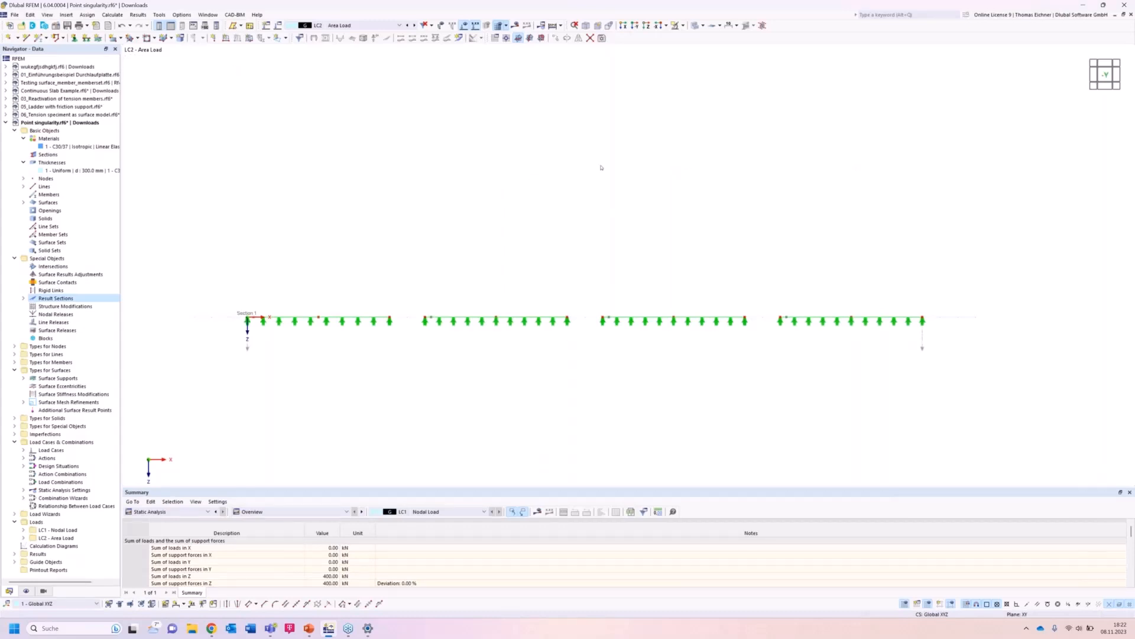
Start a new free rectangular load defined by centre and sides, picking the first plate's centre at X 4 m, Y 3 m.
{"action": "left_click", "coordinate": [647, 25]}
{"action": "middle_click_drag", "start_coordinate": [717, 169], "coordinate": [666, 172]}
{"action": "scroll", "coordinate": [663, 173], "scroll_direction": "down", "scroll_amount": 1}
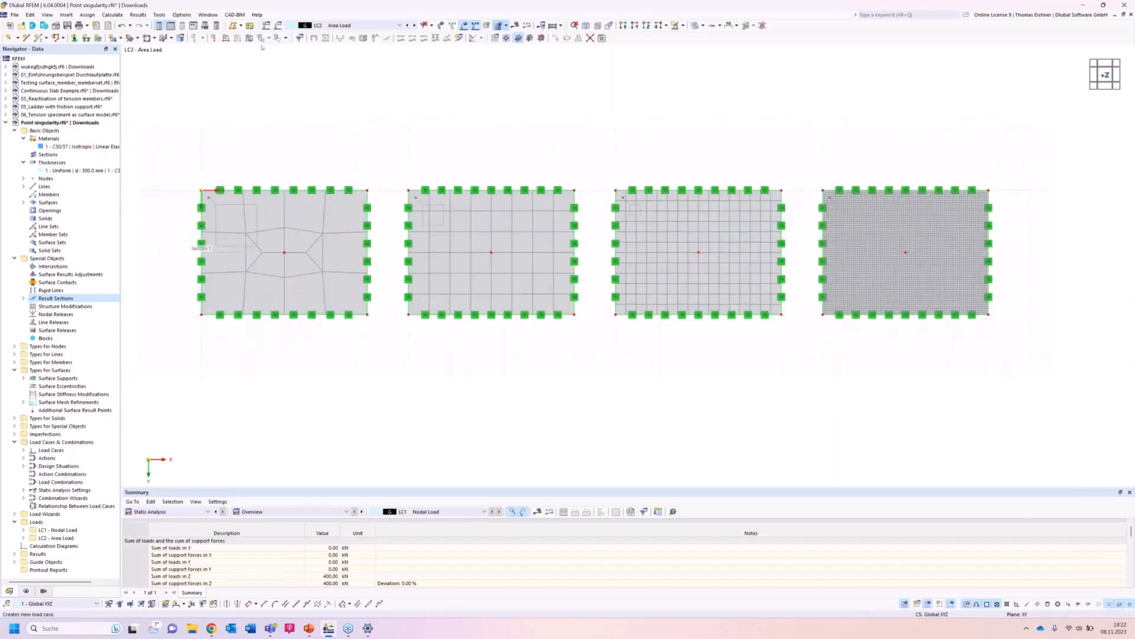
{"action": "middle_click_drag", "start_coordinate": [628, 170], "coordinate": [582, 172]}
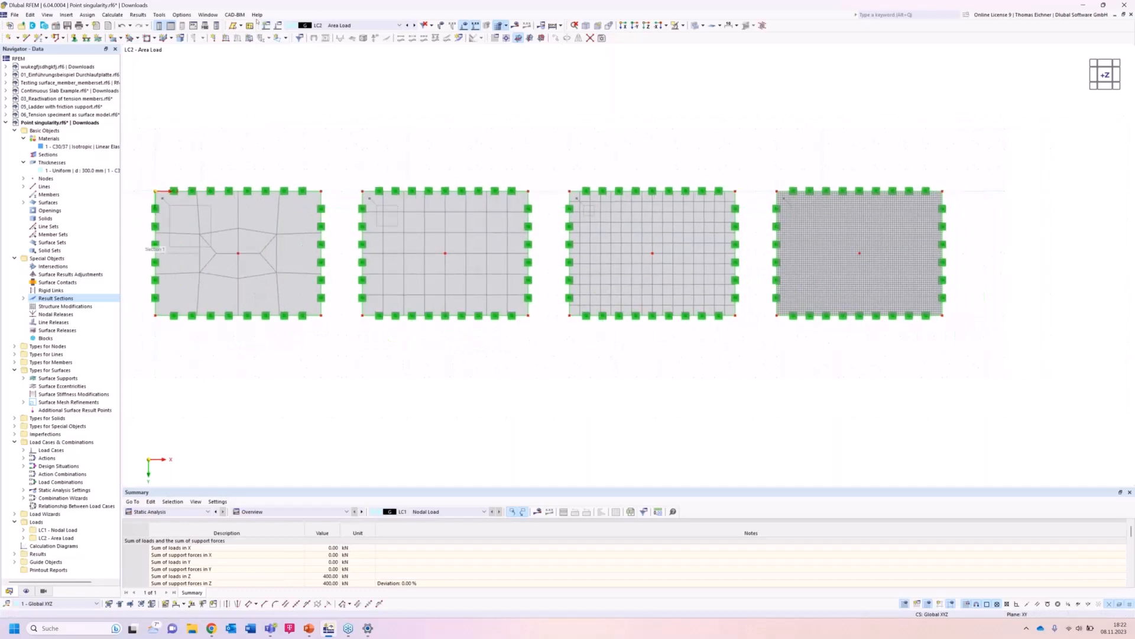
{"action": "left_click", "coordinate": [285, 38]}
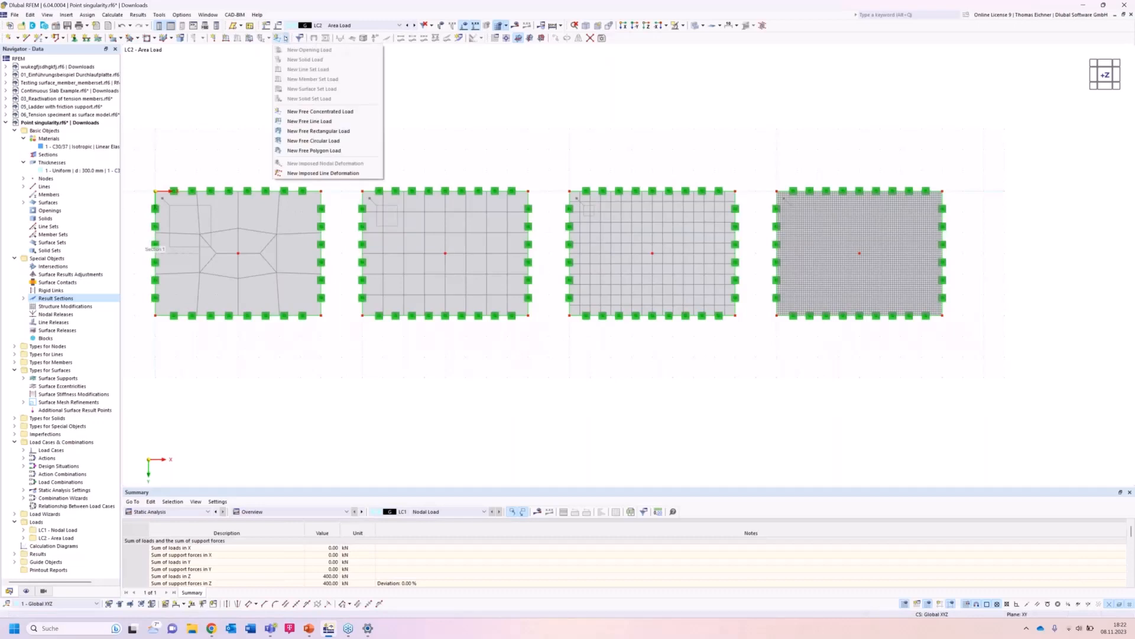
{"action": "left_click", "coordinate": [329, 132]}
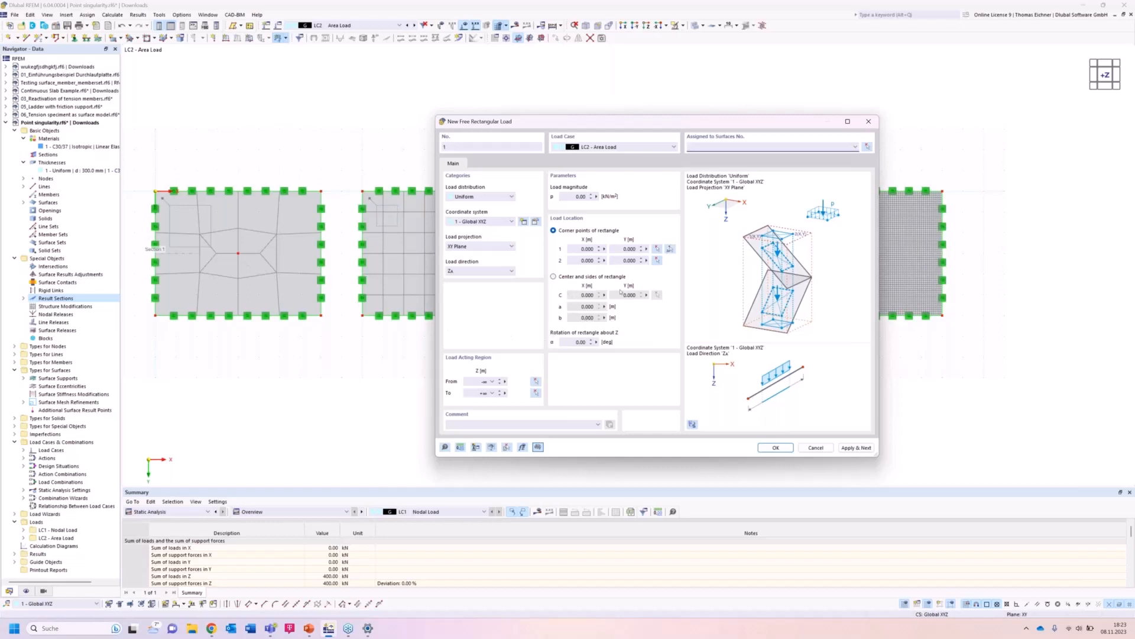
{"action": "left_click", "coordinate": [554, 276]}
{"action": "left_click", "coordinate": [656, 296]}
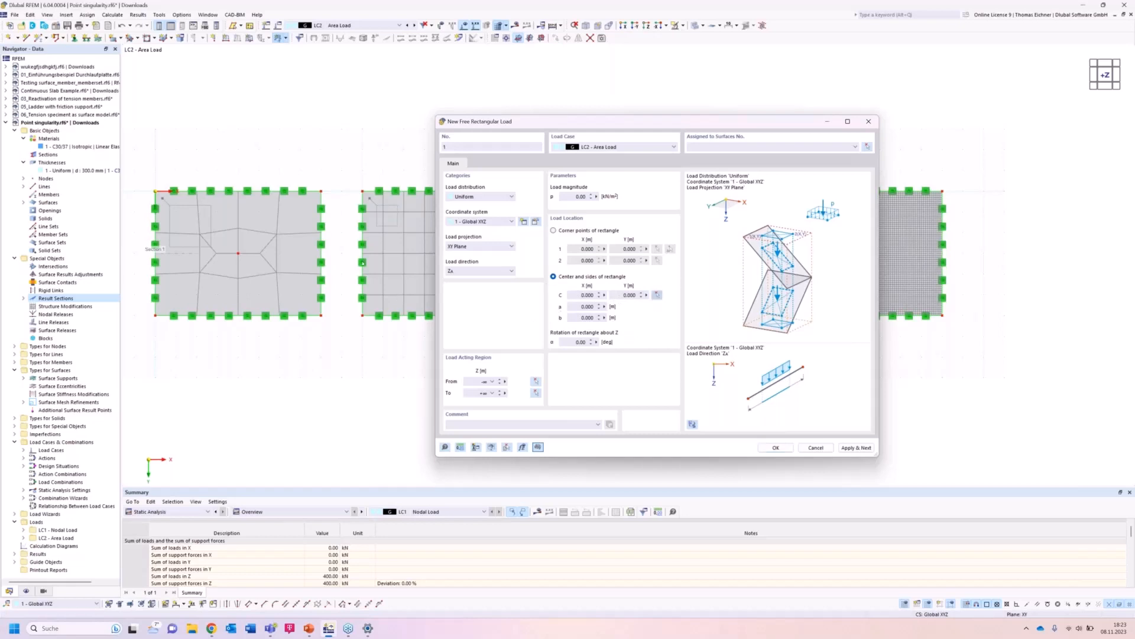
{"action": "left_click", "coordinate": [238, 253]}
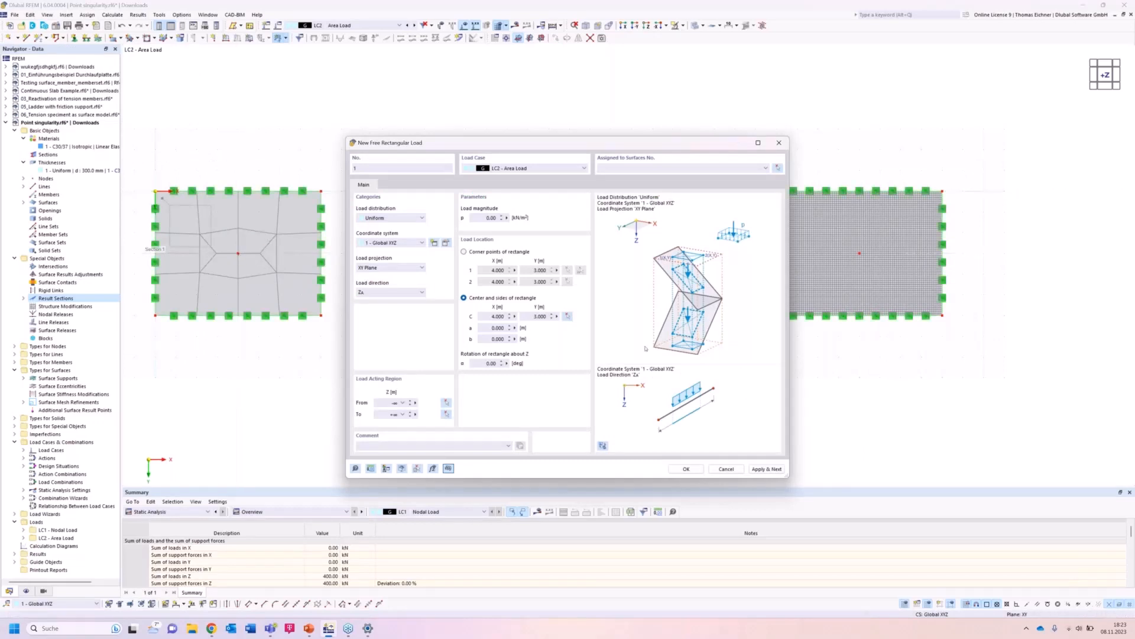
Set the rectangle to 0.5 m by 0.5 m with 400 kN/m² and assign the load to surface 1.
{"action": "left_click", "coordinate": [492, 327]}
{"action": "type", "text": "0,8"}
{"action": "left_click", "coordinate": [490, 338]}
{"action": "type", "text": "0.5"}
{"action": "left_click", "coordinate": [491, 328]}
{"action": "key", "text": "BackSpace"}
{"action": "left_click", "coordinate": [498, 339]}
{"action": "double_click", "coordinate": [488, 217]}
{"action": "type", "text": "4"}
{"action": "left_click", "coordinate": [692, 467]}
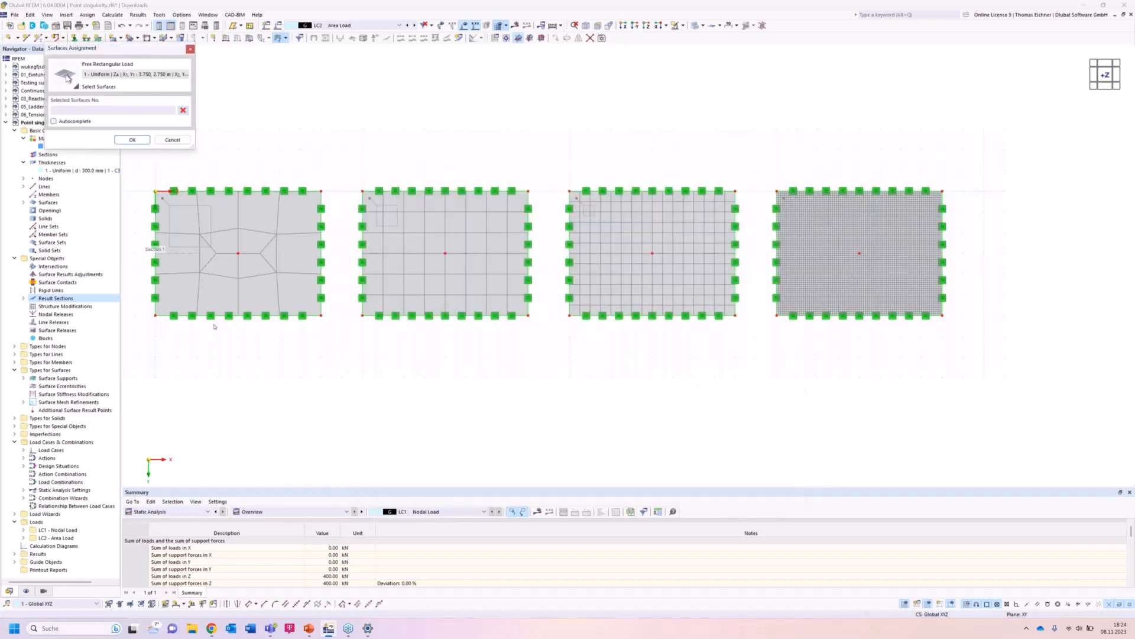
{"action": "left_click", "coordinate": [214, 287]}
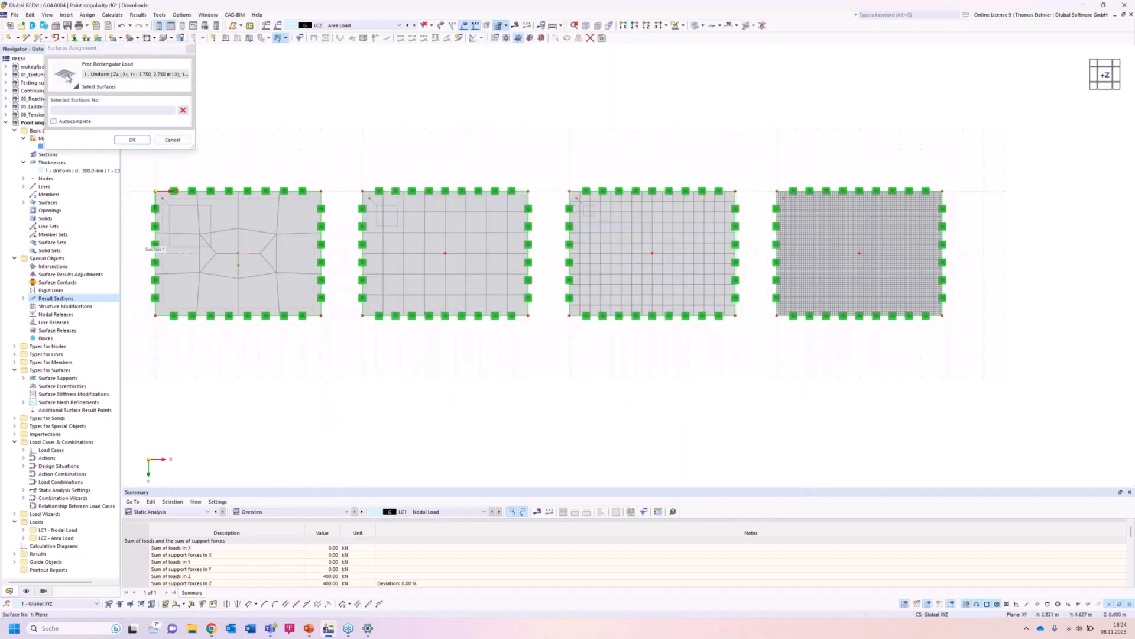
{"action": "left_click", "coordinate": [132, 140]}
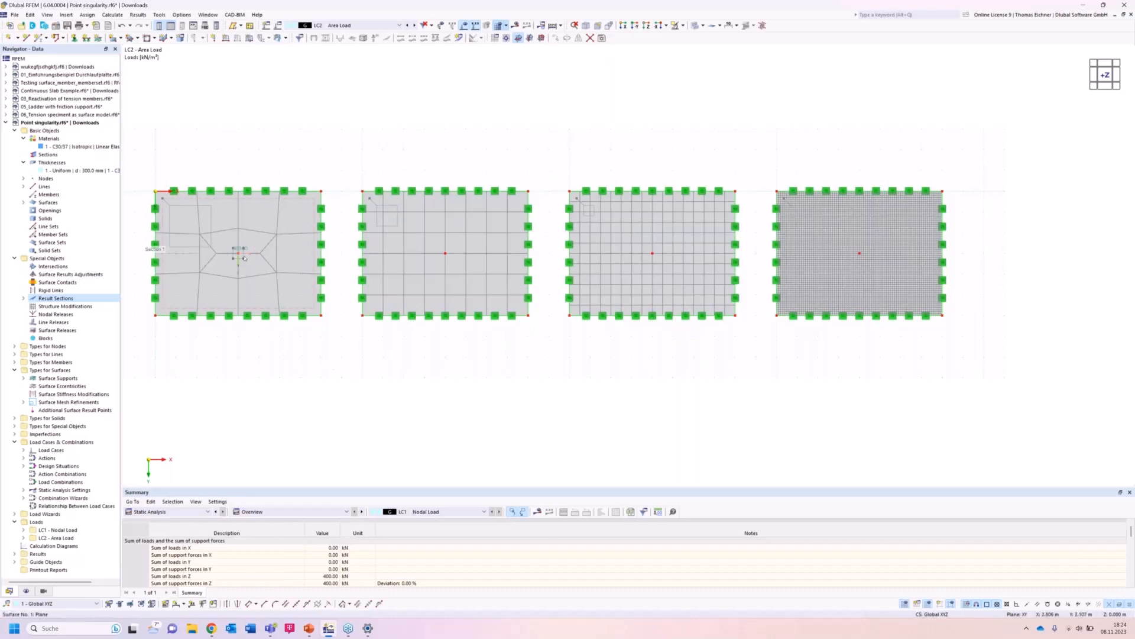
Add a second 0.5 m × 0.5 m rectangular load of 400 kN/m² on surface 2, centred at the second plate's centre (X 14 m, Y 3 m).
{"action": "left_click", "coordinate": [278, 38]}
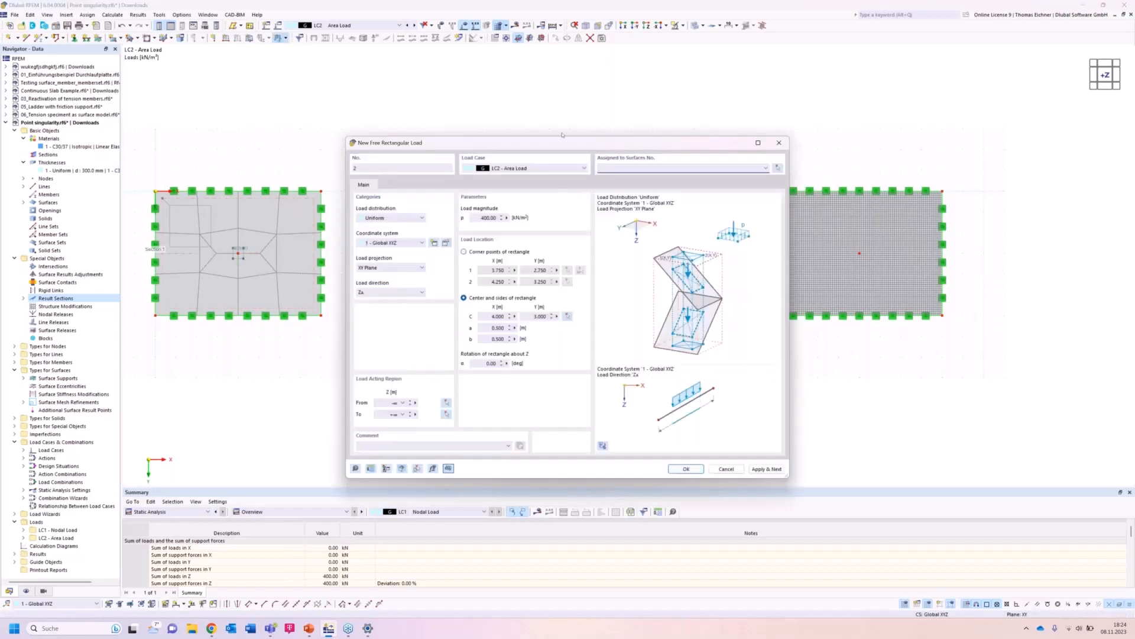
{"action": "left_click_drag", "start_coordinate": [589, 148], "coordinate": [706, 226]}
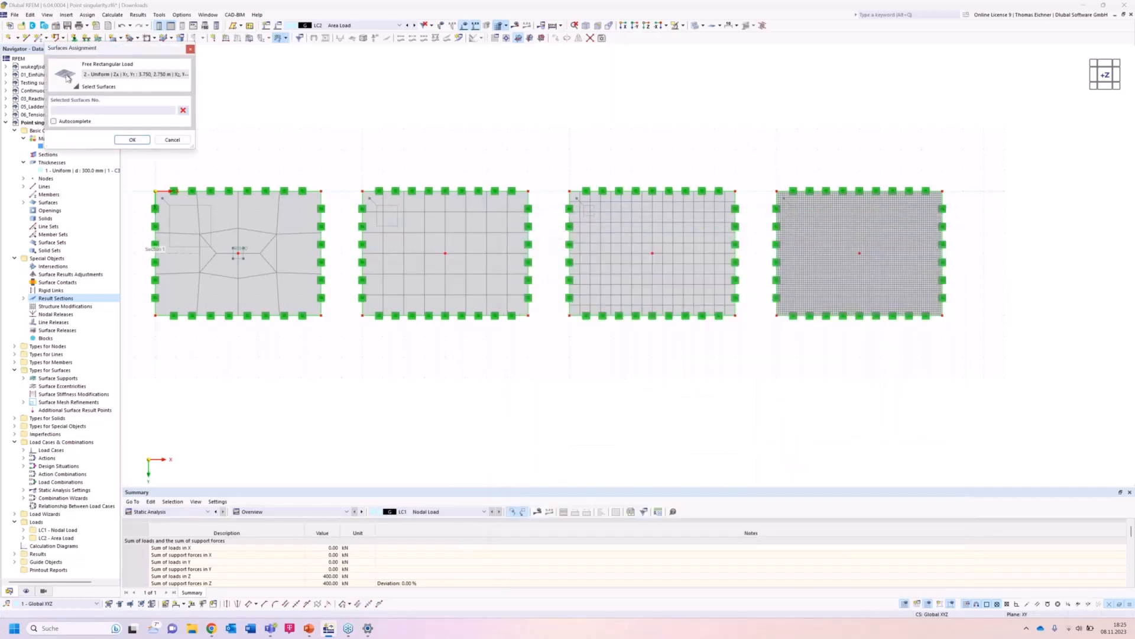
{"action": "left_click", "coordinate": [132, 141]}
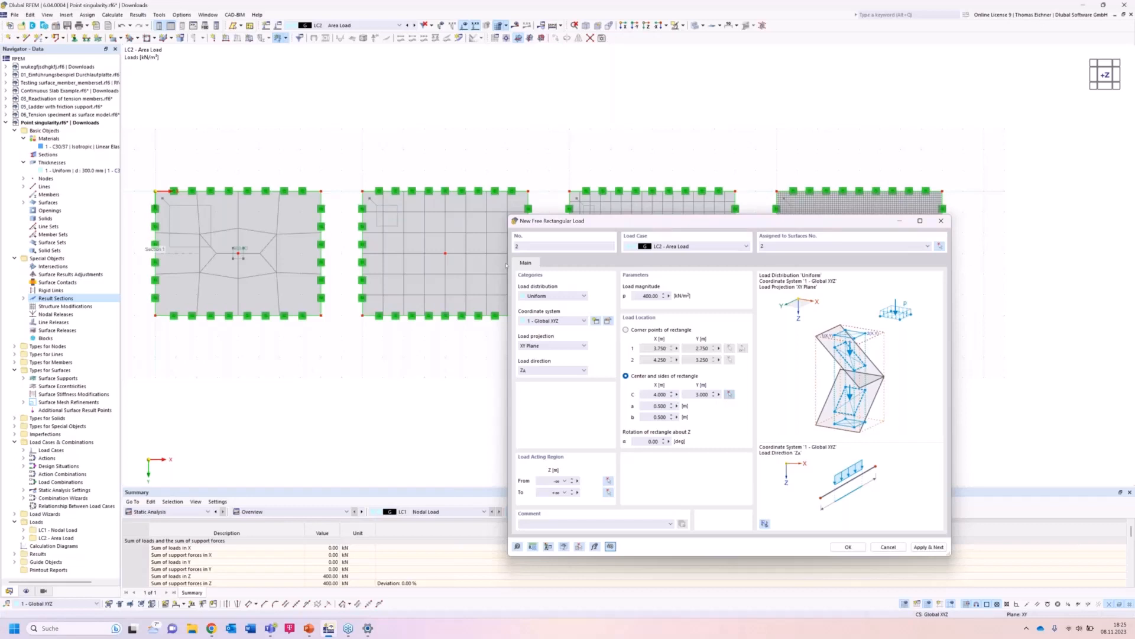
{"action": "left_click", "coordinate": [445, 253]}
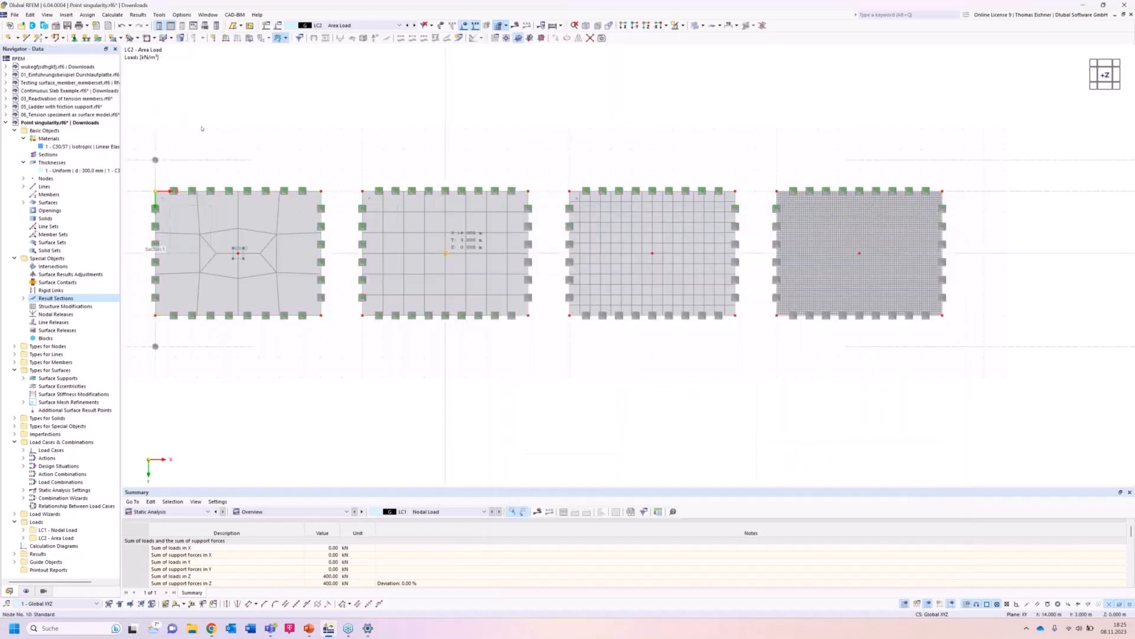
{"action": "left_click", "coordinate": [916, 548]}
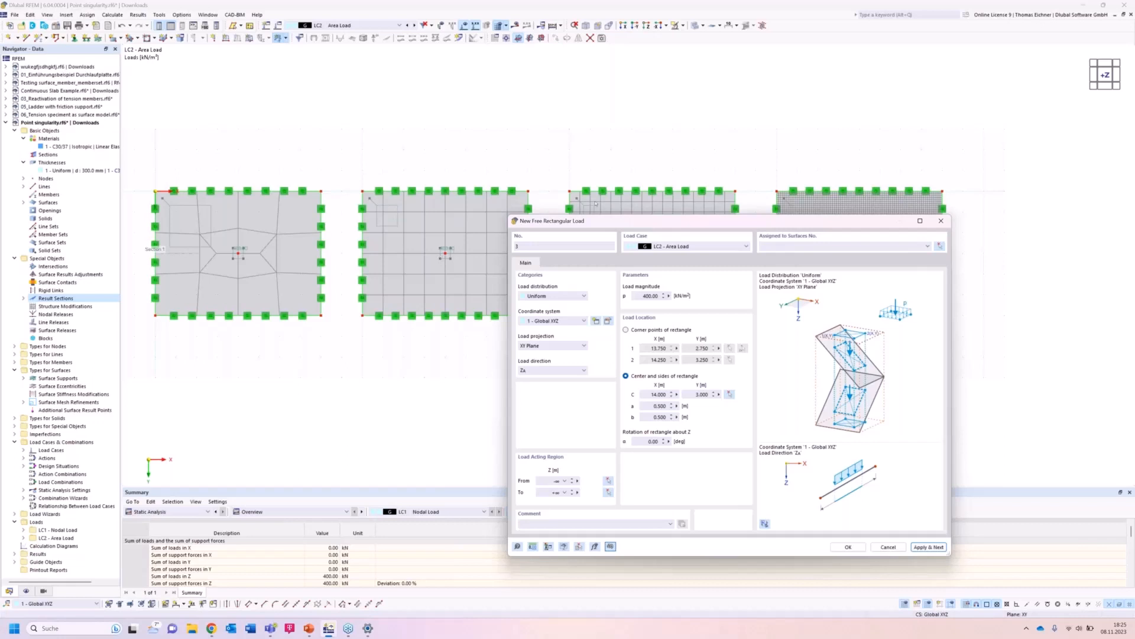
Add a third rectangular load assigned to surface 3, centred at the third plate's centre (X 24 m, Y 3 m).
{"action": "left_click_drag", "start_coordinate": [591, 224], "coordinate": [188, 187]}
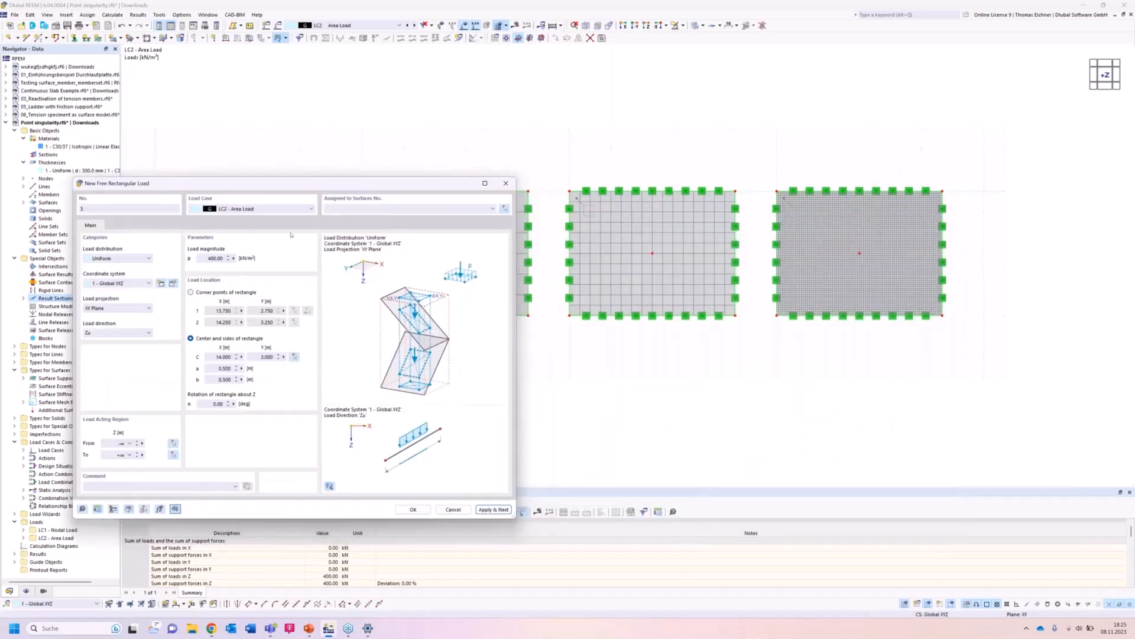
{"action": "left_click", "coordinate": [505, 210]}
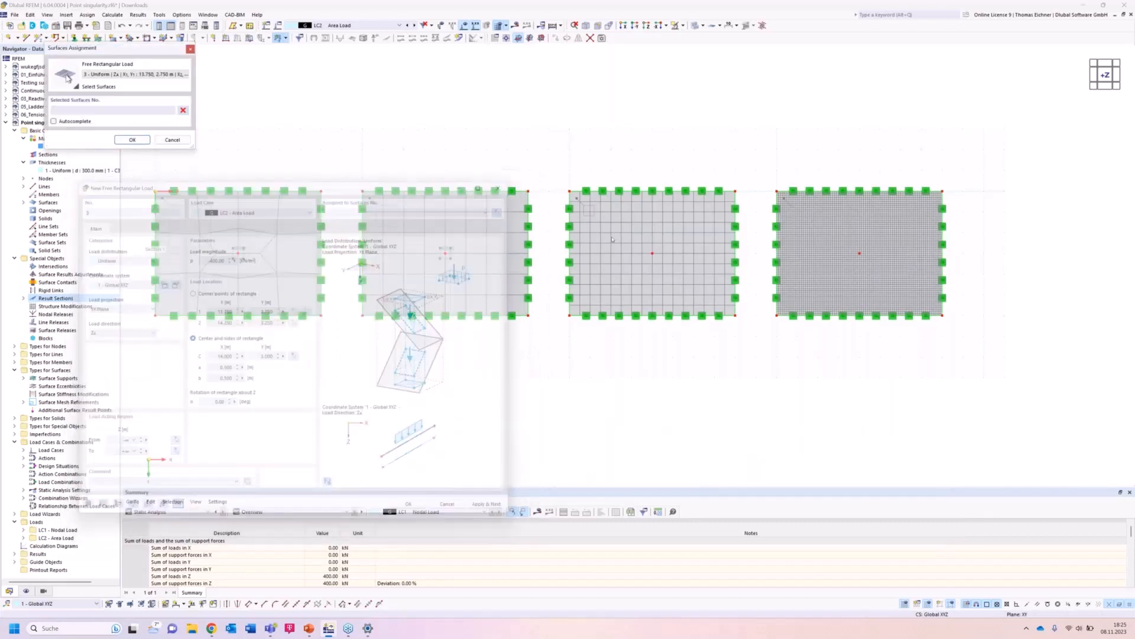
{"action": "left_click", "coordinate": [613, 239]}
{"action": "key", "text": "Return"}
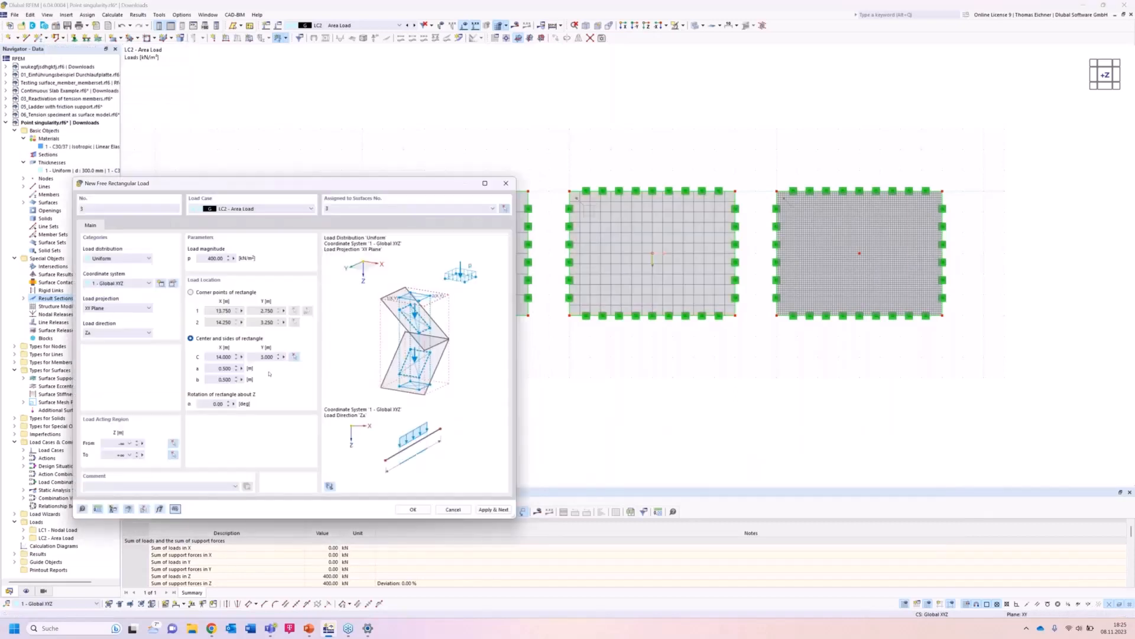
{"action": "left_click", "coordinate": [295, 358]}
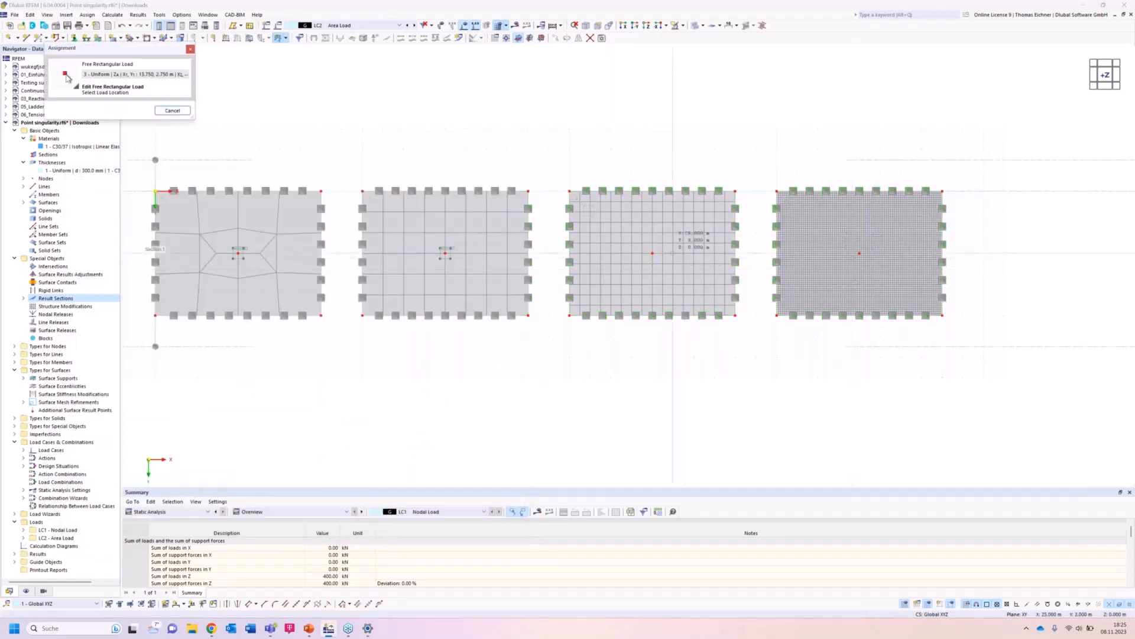
{"action": "left_click", "coordinate": [652, 253]}
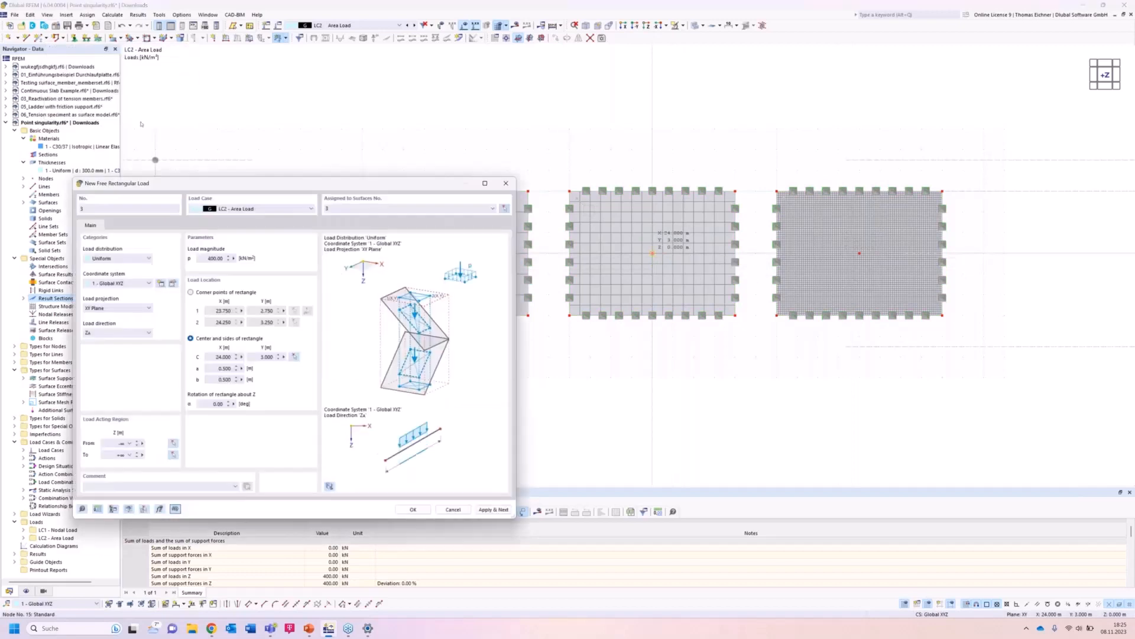
{"action": "left_click", "coordinate": [493, 509]}
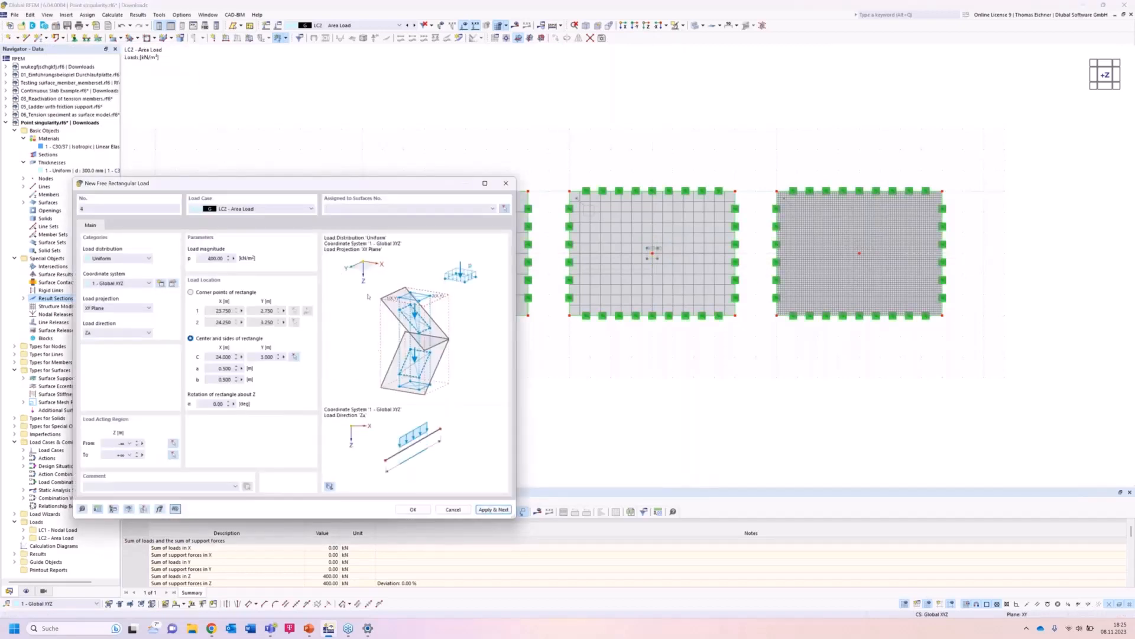
Add a fourth rectangular load centred at the fourth plate's centre (X 34 m, Y 3 m) and assign it to surface 4.
{"action": "left_click", "coordinate": [293, 357]}
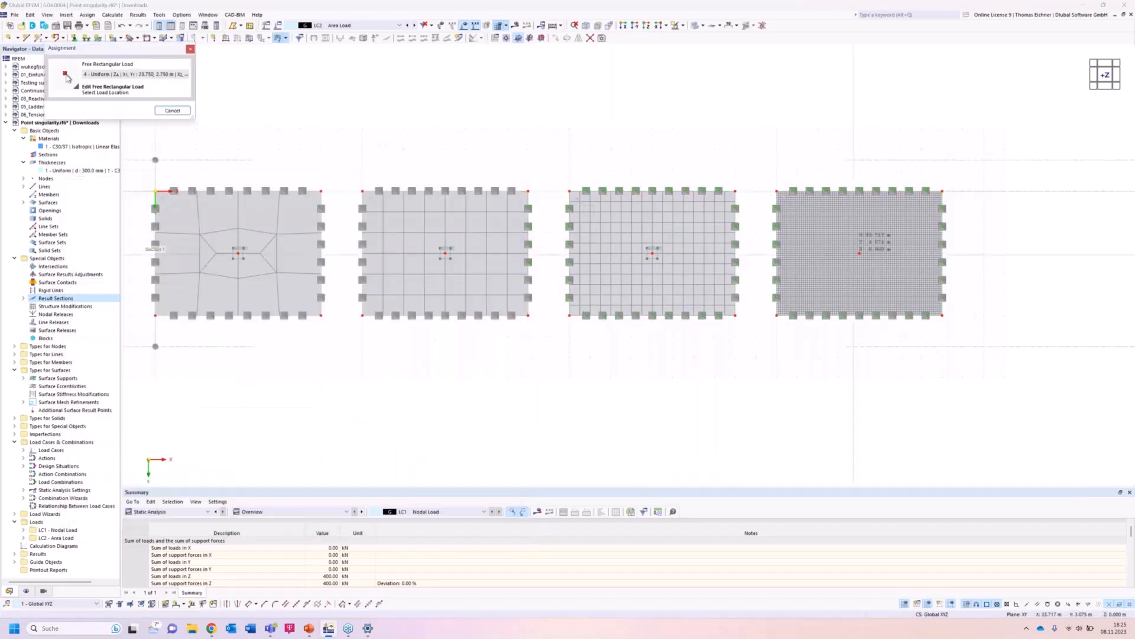
{"action": "left_click", "coordinate": [859, 253]}
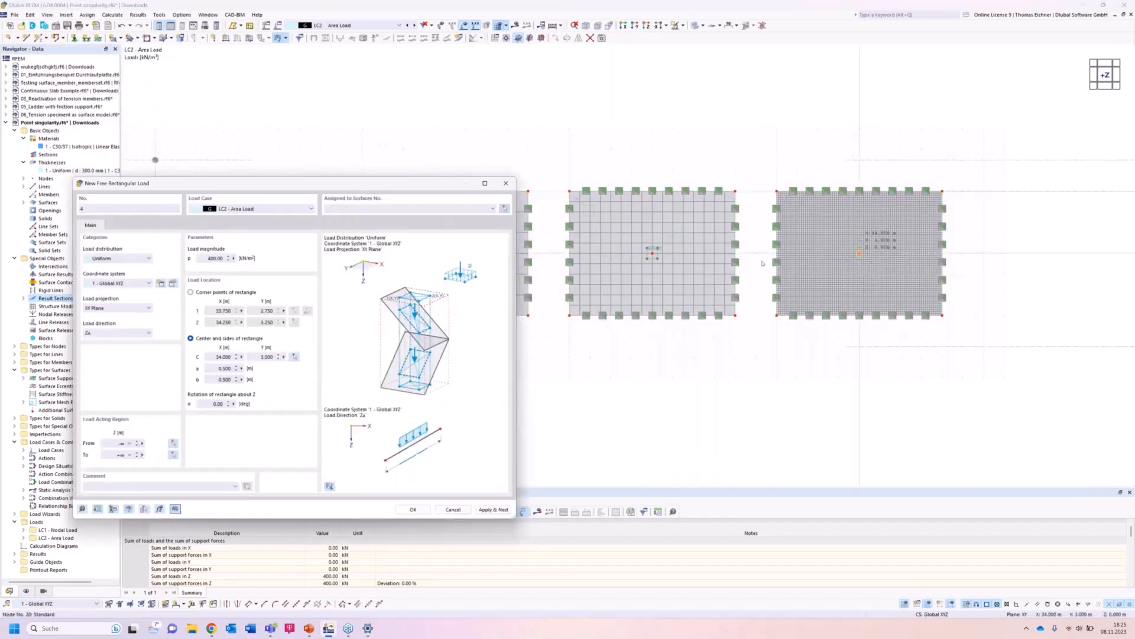
{"action": "left_click", "coordinate": [504, 208]}
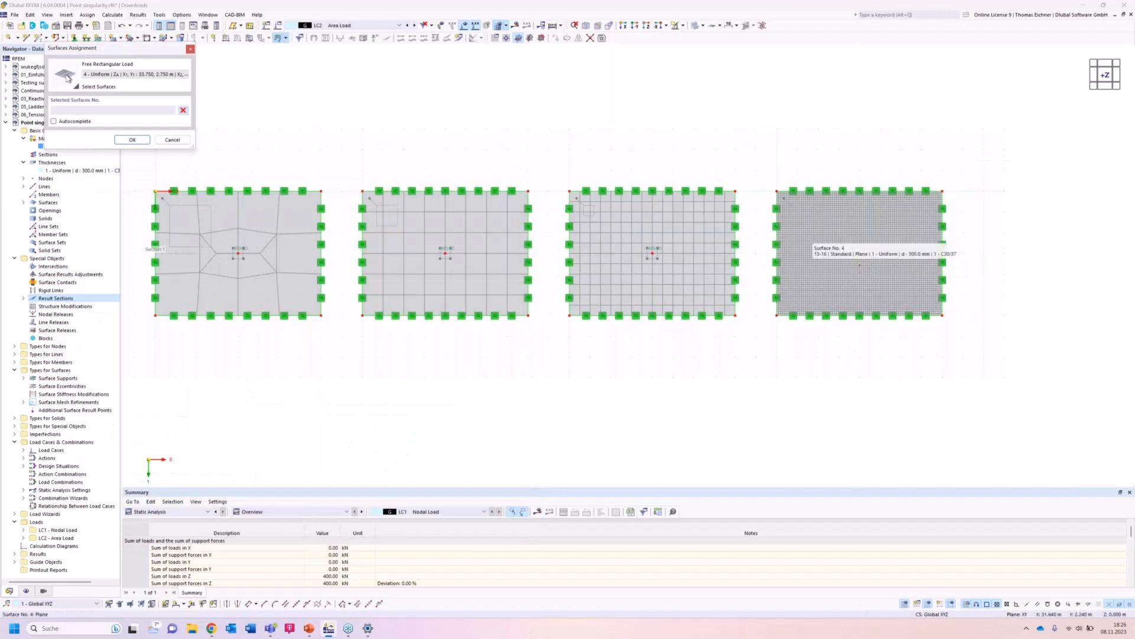
{"action": "left_click", "coordinate": [859, 260]}
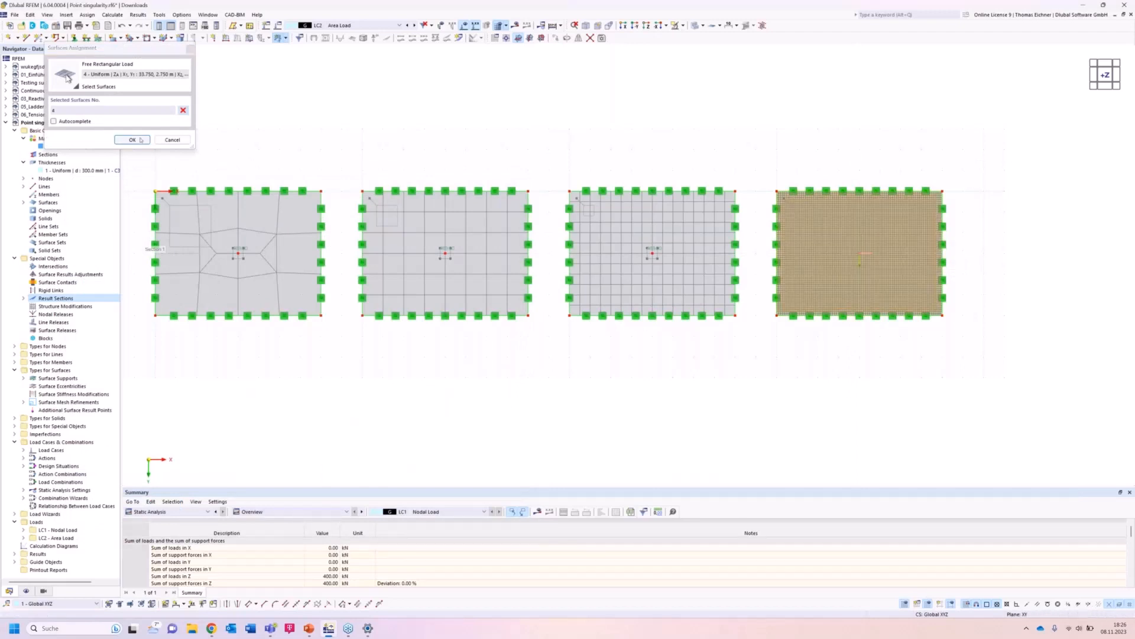
{"action": "left_click", "coordinate": [134, 140]}
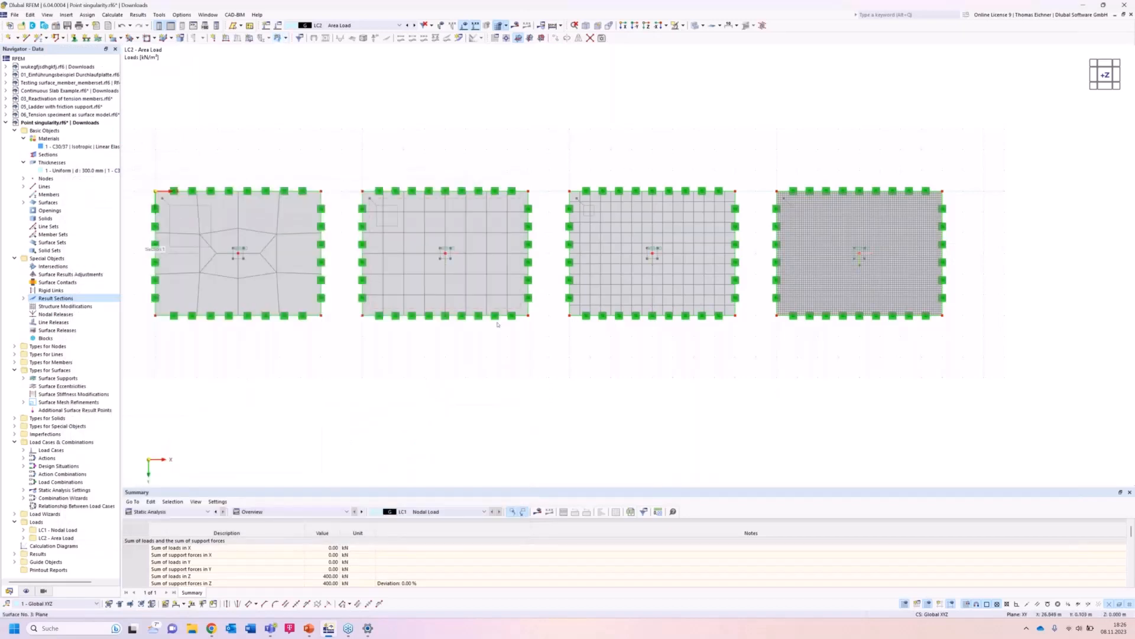
Display the LC2 moment results in a front view to compare the diagram peaks of the four plates.
{"action": "left_click", "coordinate": [606, 36]}
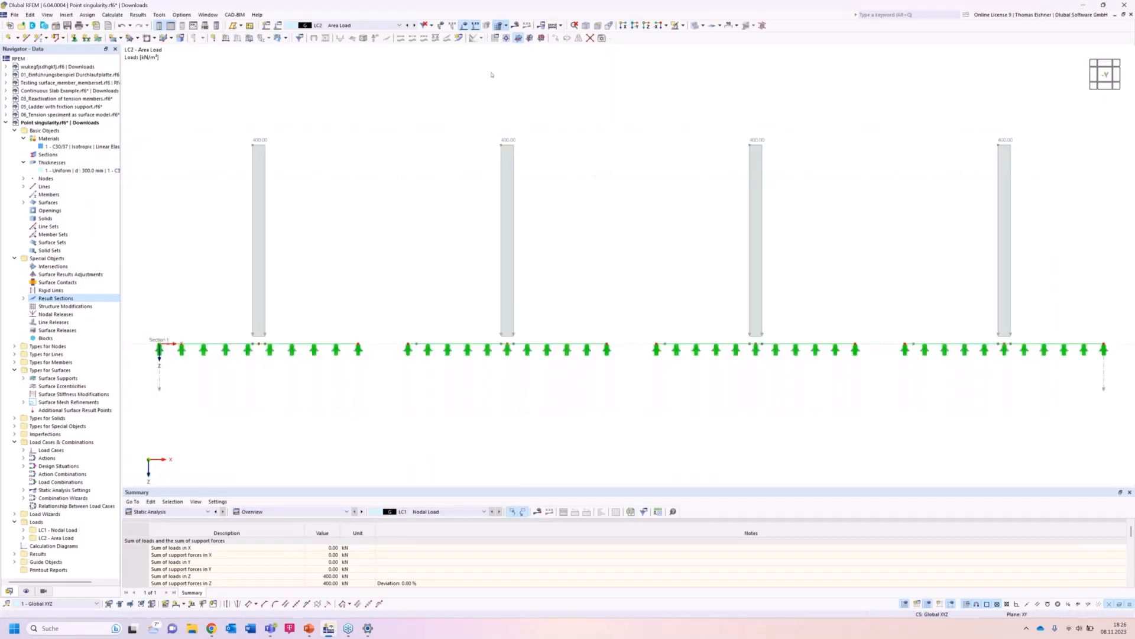
{"action": "left_click", "coordinate": [518, 38]}
{"action": "left_click_drag", "start_coordinate": [473, 143], "coordinate": [446, 140]}
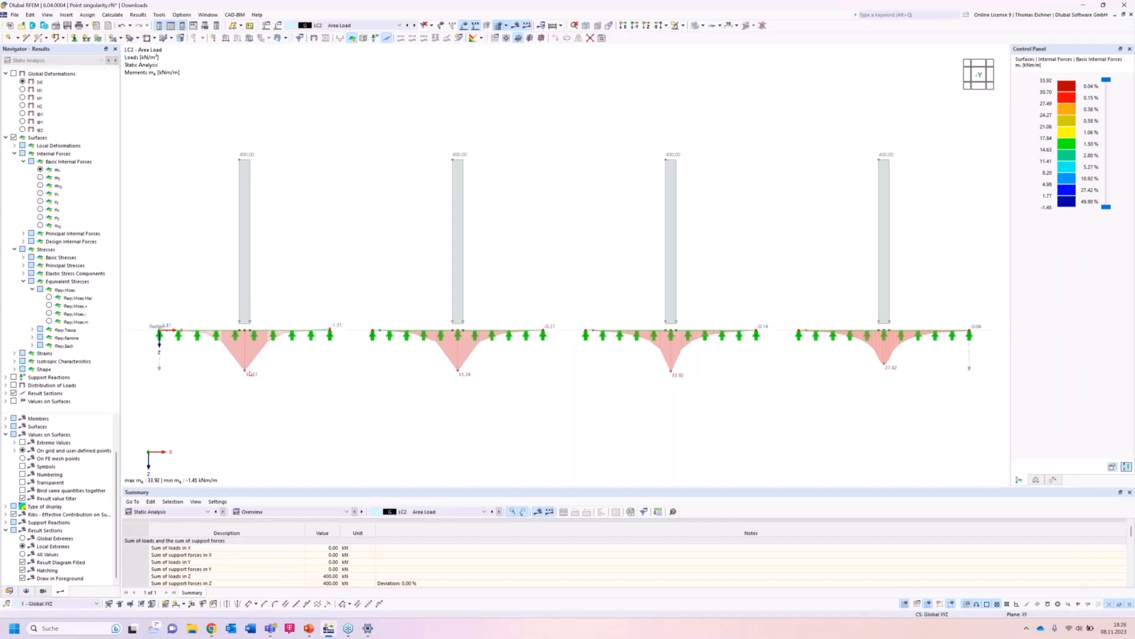
{"action": "scroll", "coordinate": [457, 421], "scroll_direction": "down", "scroll_amount": 1}
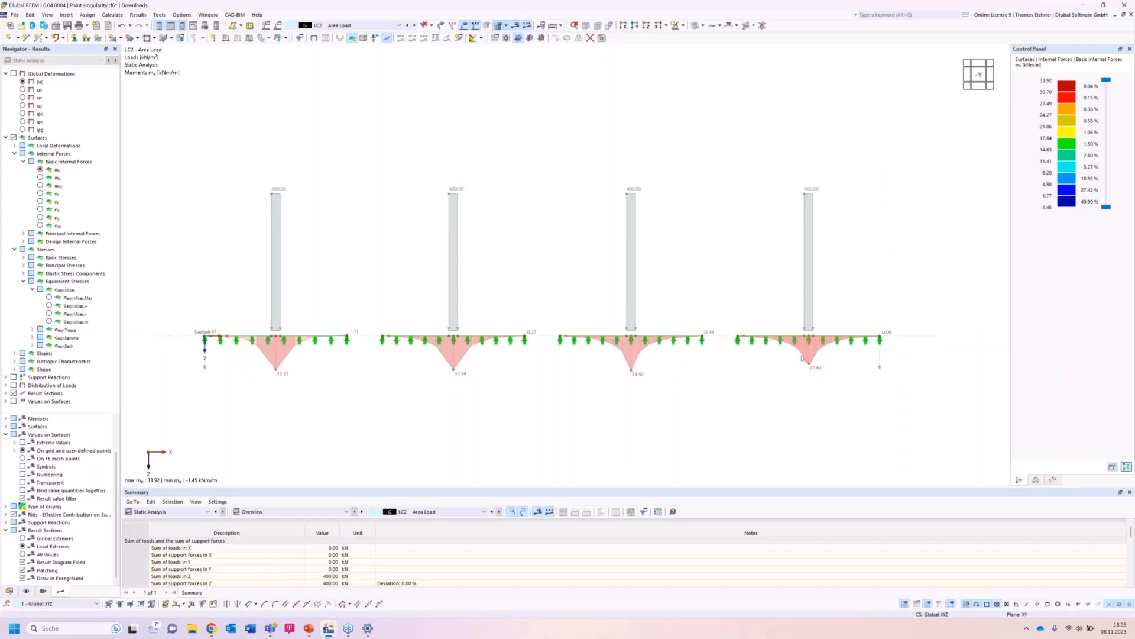
{"action": "scroll", "coordinate": [807, 390], "scroll_direction": "up", "scroll_amount": 1}
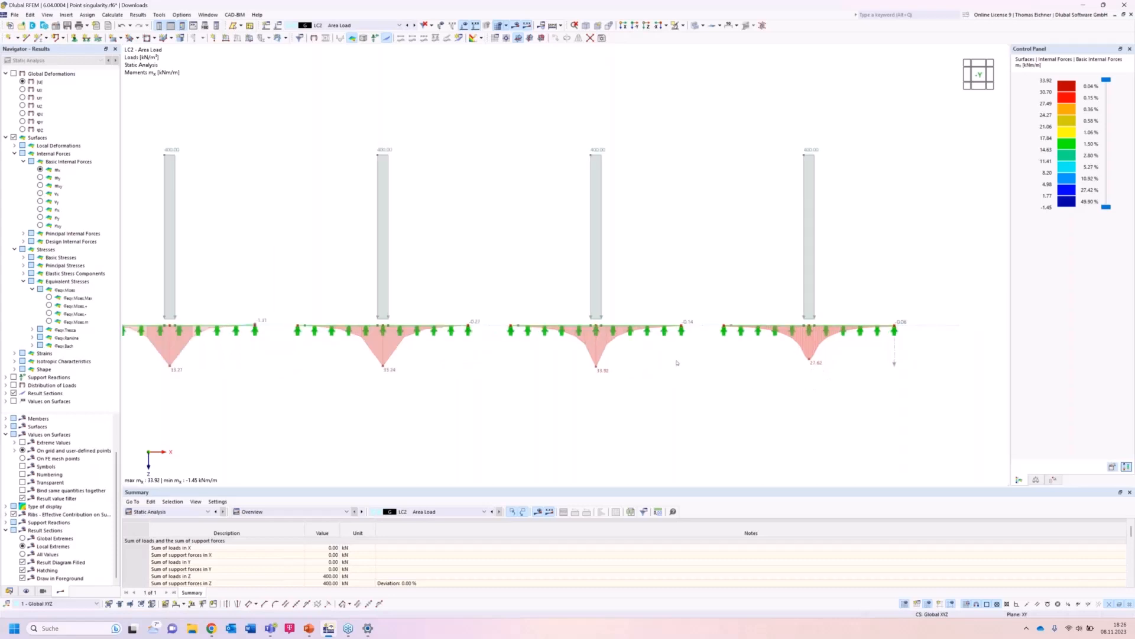
{"action": "middle_click_drag", "start_coordinate": [677, 362], "coordinate": [698, 359]}
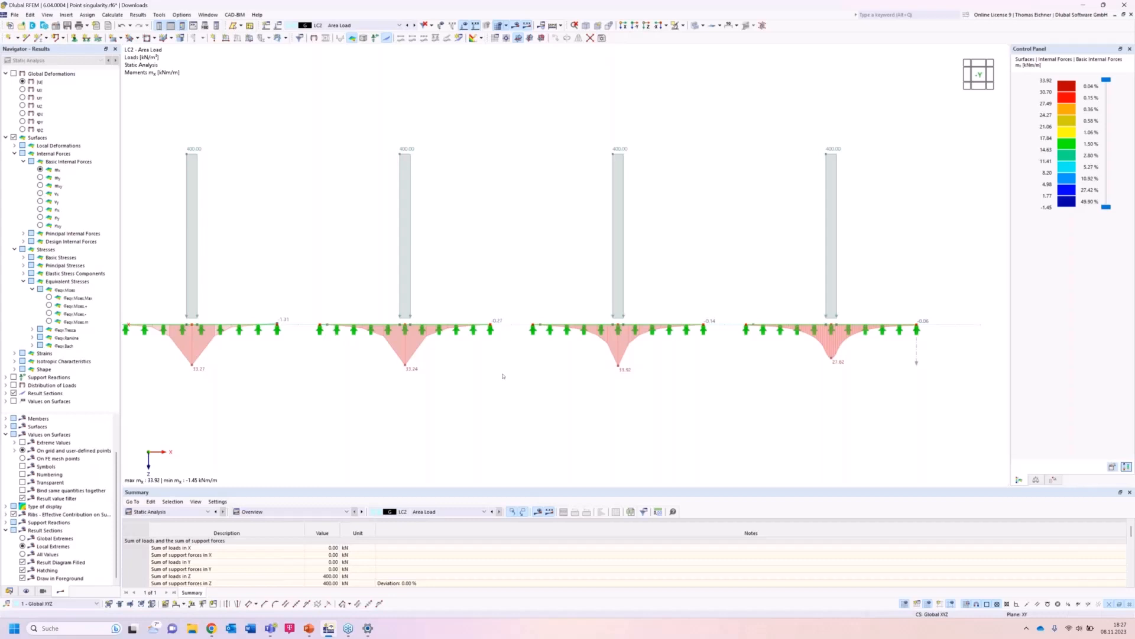
Examine the LC2 moment diagram peaks of all four plates more closely.
{"action": "scroll", "coordinate": [503, 376], "scroll_direction": "up", "scroll_amount": 2}
{"action": "scroll", "coordinate": [503, 376], "scroll_direction": "down", "scroll_amount": 2}
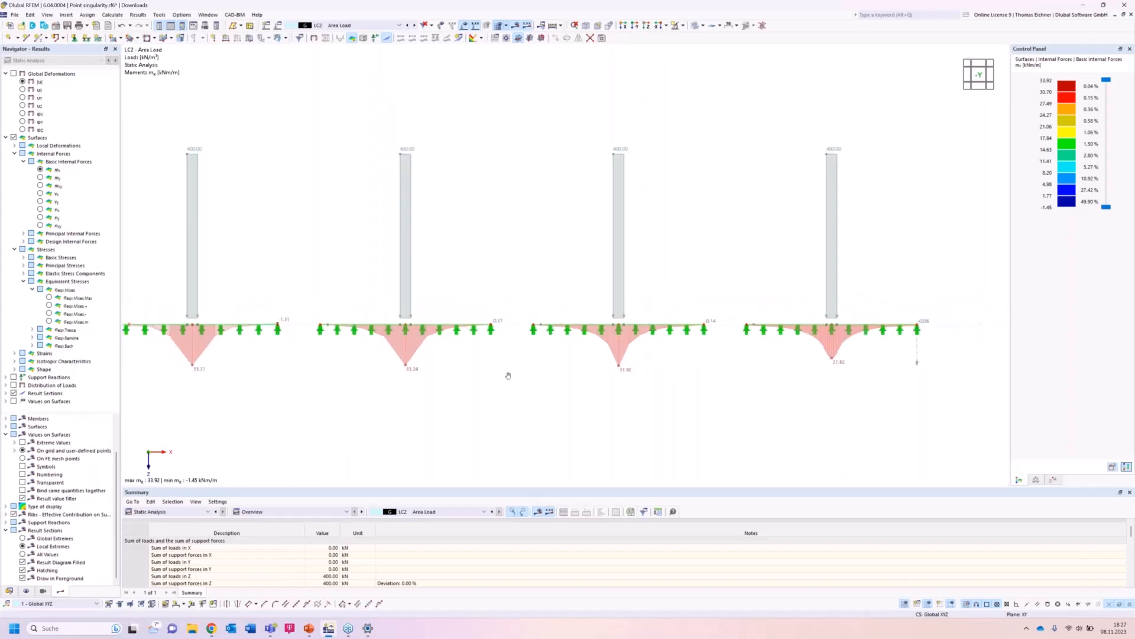
{"action": "middle_click_drag", "start_coordinate": [505, 374], "coordinate": [511, 377]}
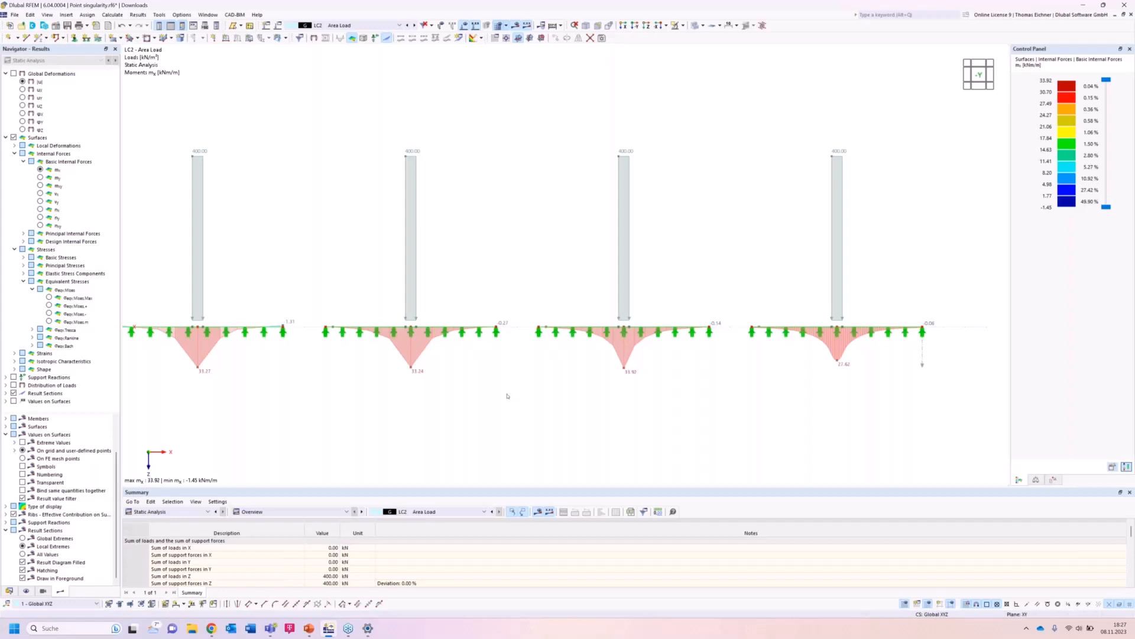
{"action": "scroll", "coordinate": [507, 396], "scroll_direction": "down", "scroll_amount": 1}
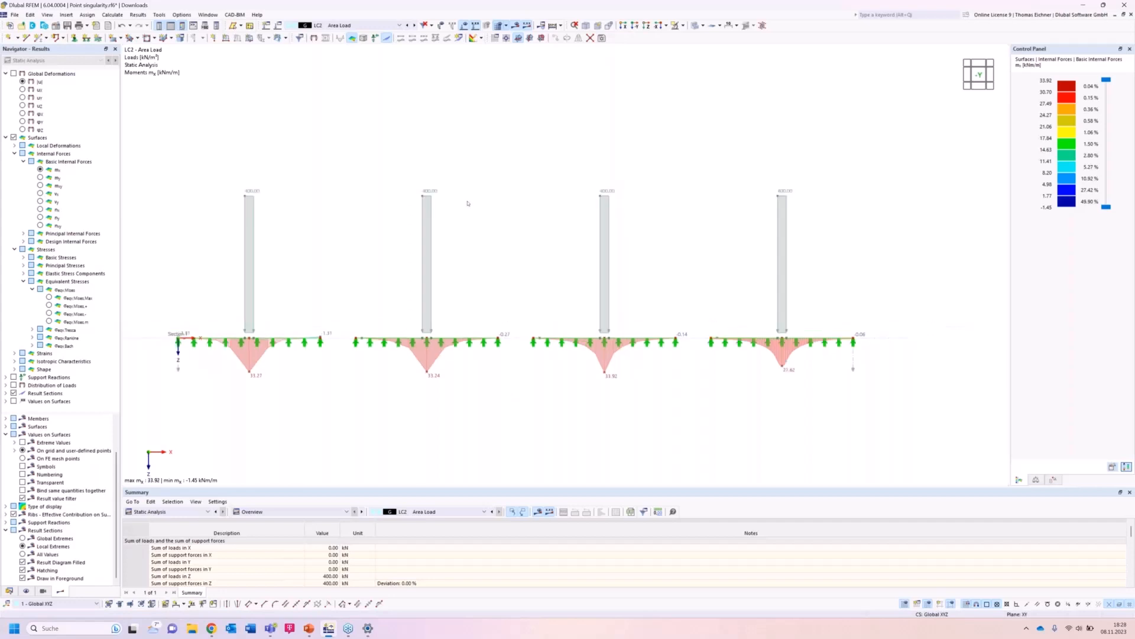
{"action": "scroll", "coordinate": [467, 206], "scroll_direction": "down", "scroll_amount": 2}
{"action": "scroll", "coordinate": [261, 383], "scroll_direction": "up", "scroll_amount": 2}
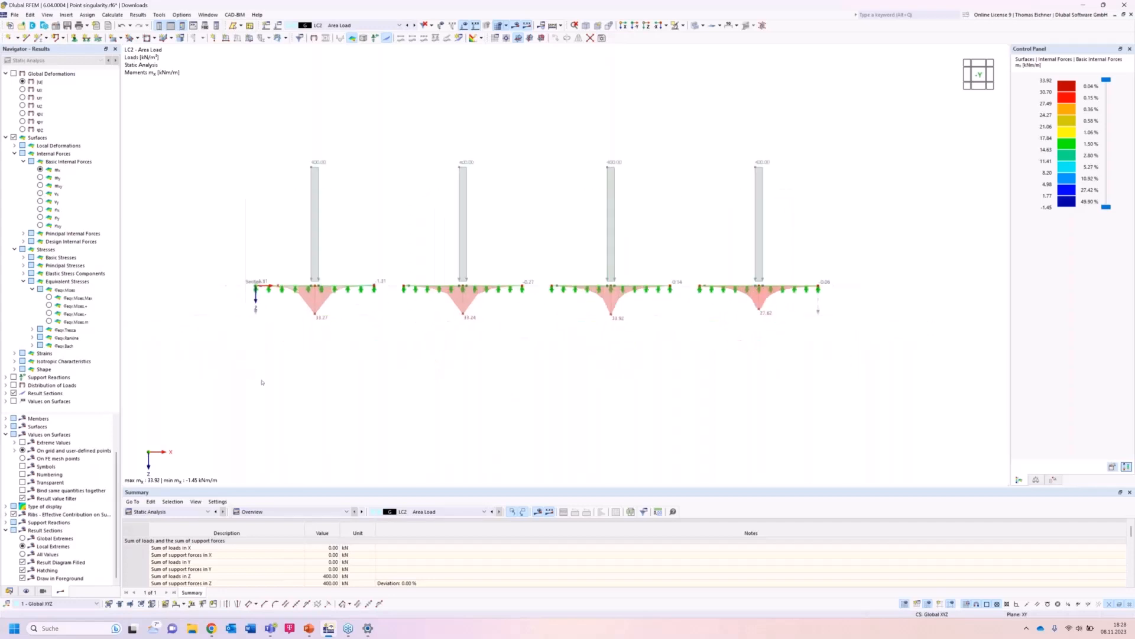
{"action": "scroll", "coordinate": [260, 383], "scroll_direction": "down", "scroll_amount": 1}
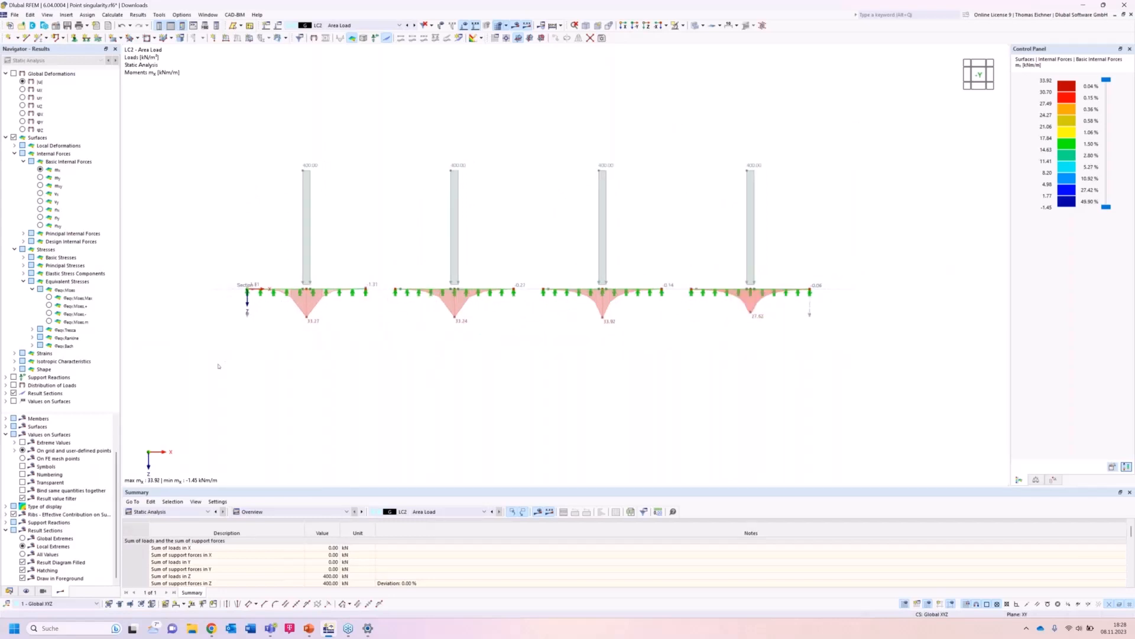
{"action": "left_click_drag", "start_coordinate": [212, 374], "coordinate": [798, 148]}
Create a new 3D model named Singularity Nodal Support.
{"action": "left_click", "coordinate": [9, 25]}
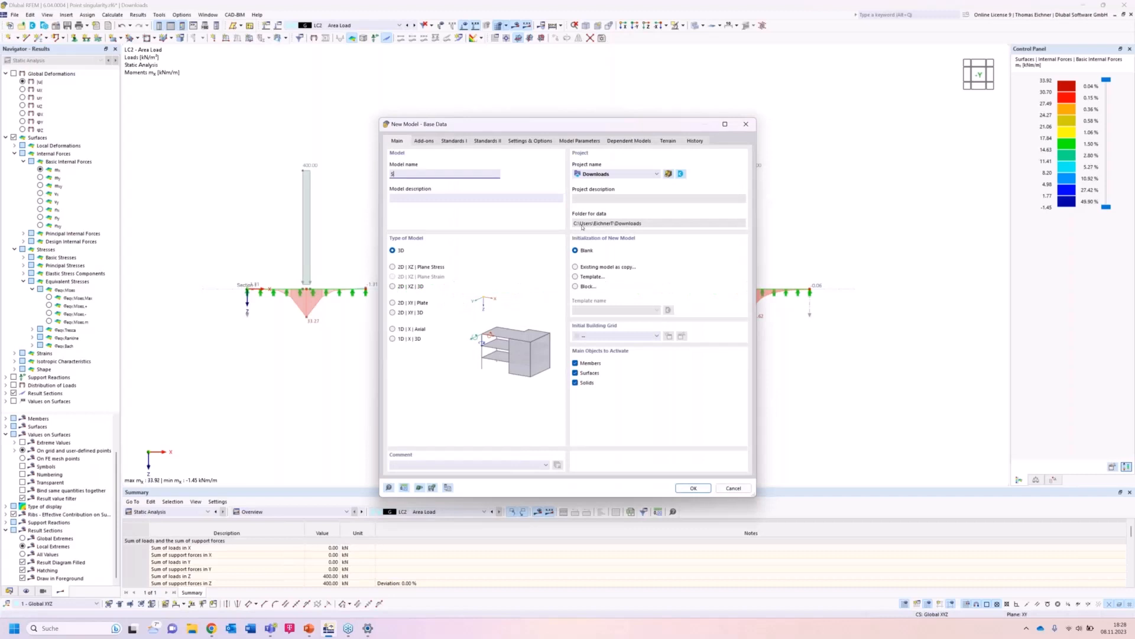
{"action": "type", "text": "ngularity Nodal Support"}
{"action": "left_click", "coordinate": [697, 490]}
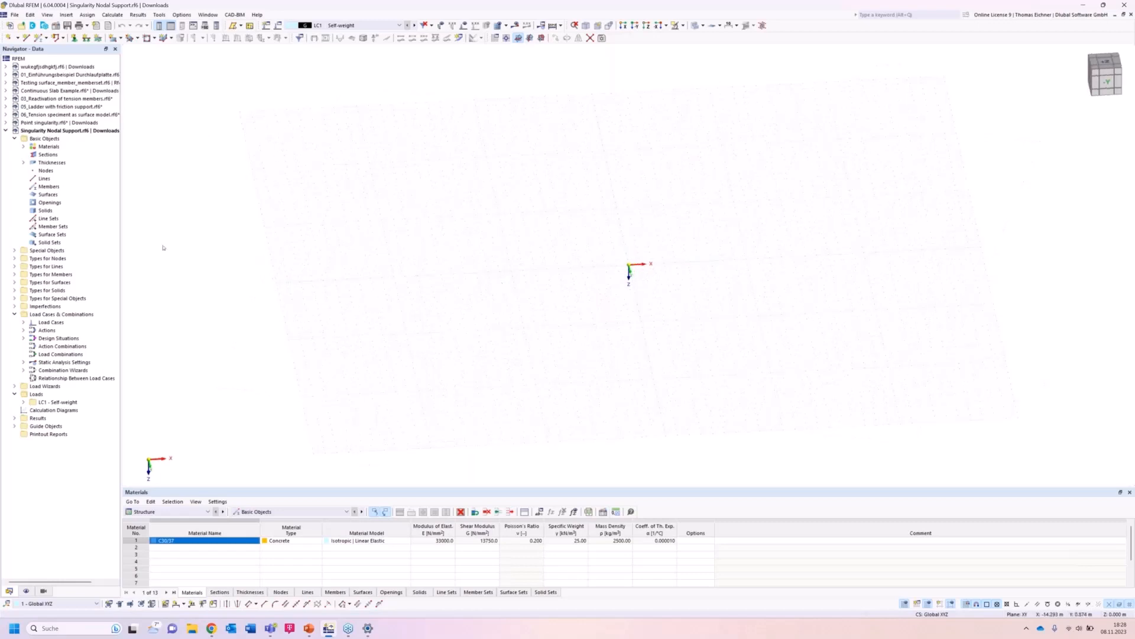
{"action": "left_click", "coordinate": [24, 163]}
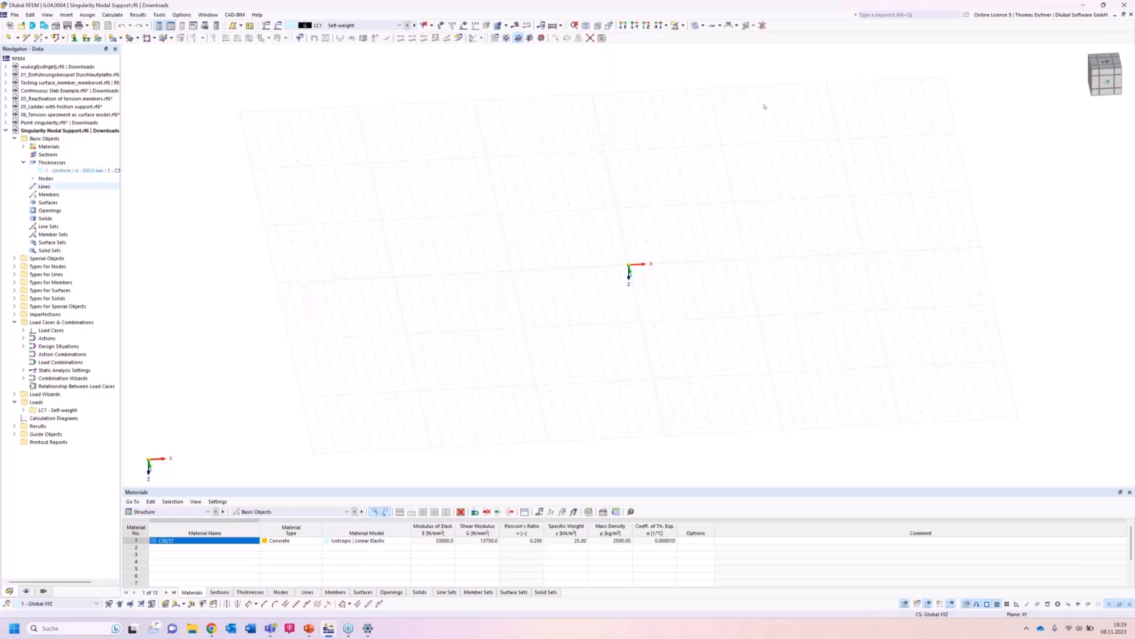
{"action": "left_click", "coordinate": [23, 146]}
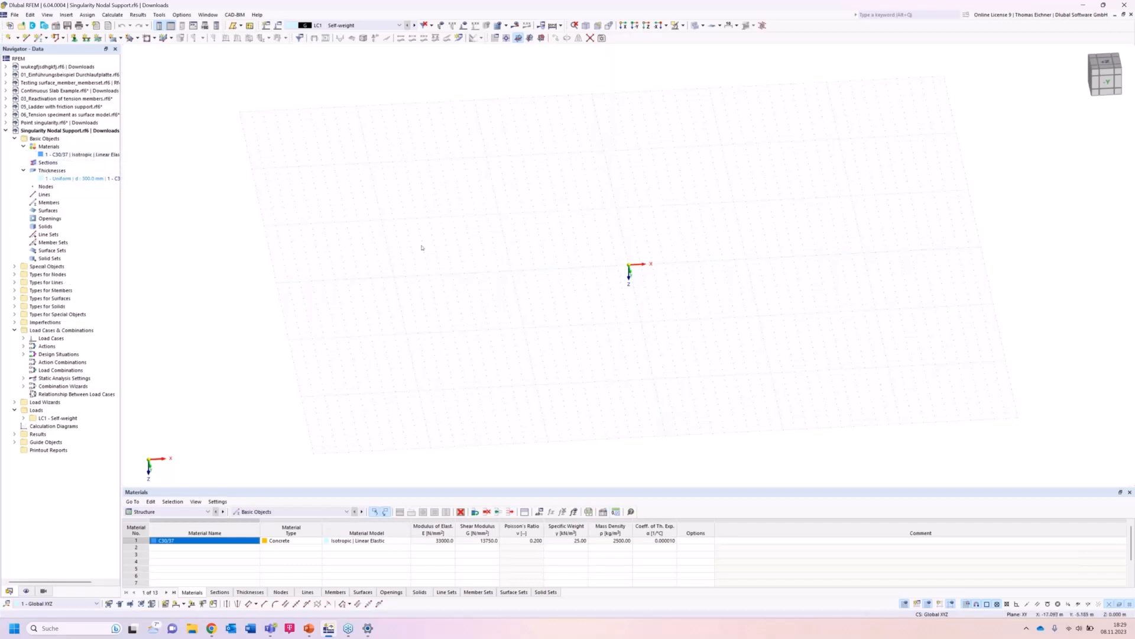
{"action": "left_click", "coordinate": [115, 38]}
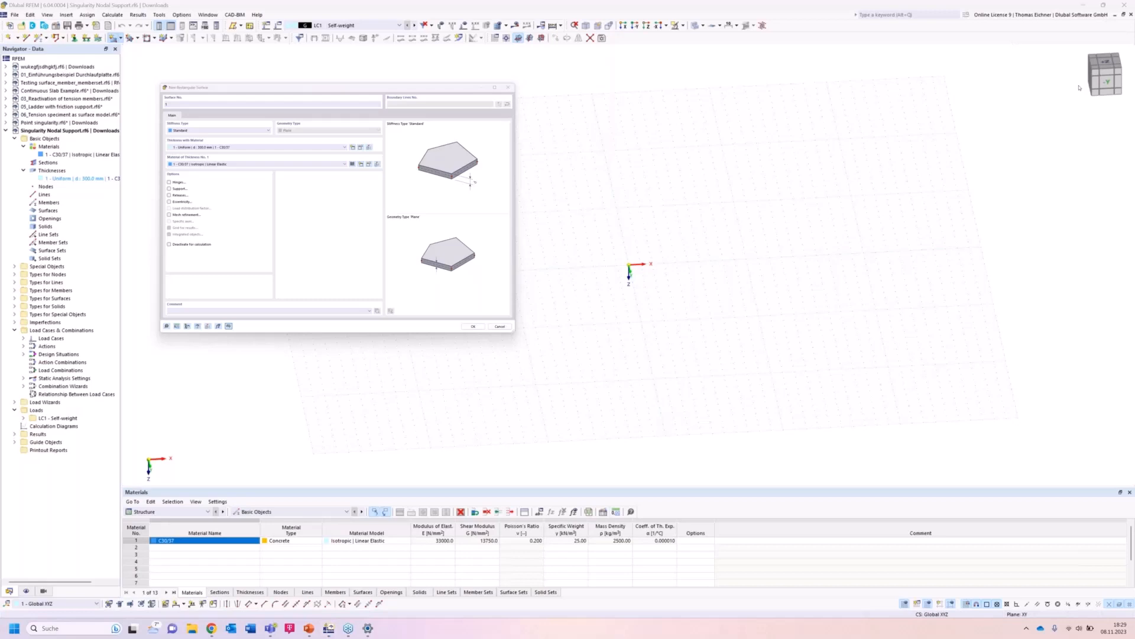
{"action": "left_click", "coordinate": [1108, 62]}
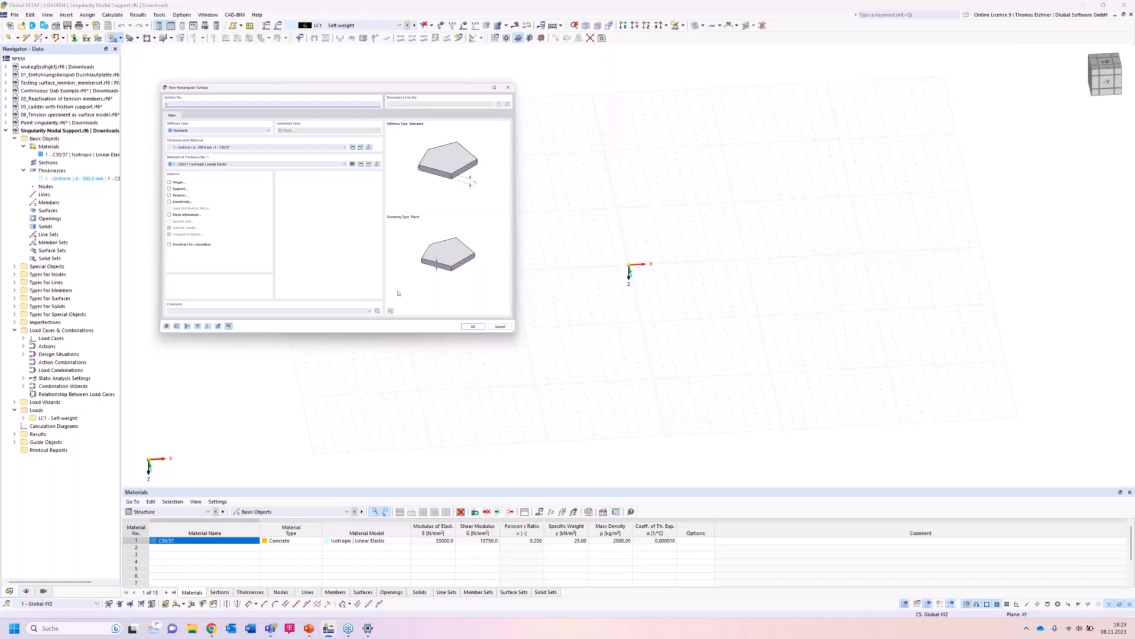
{"action": "left_click", "coordinate": [497, 329]}
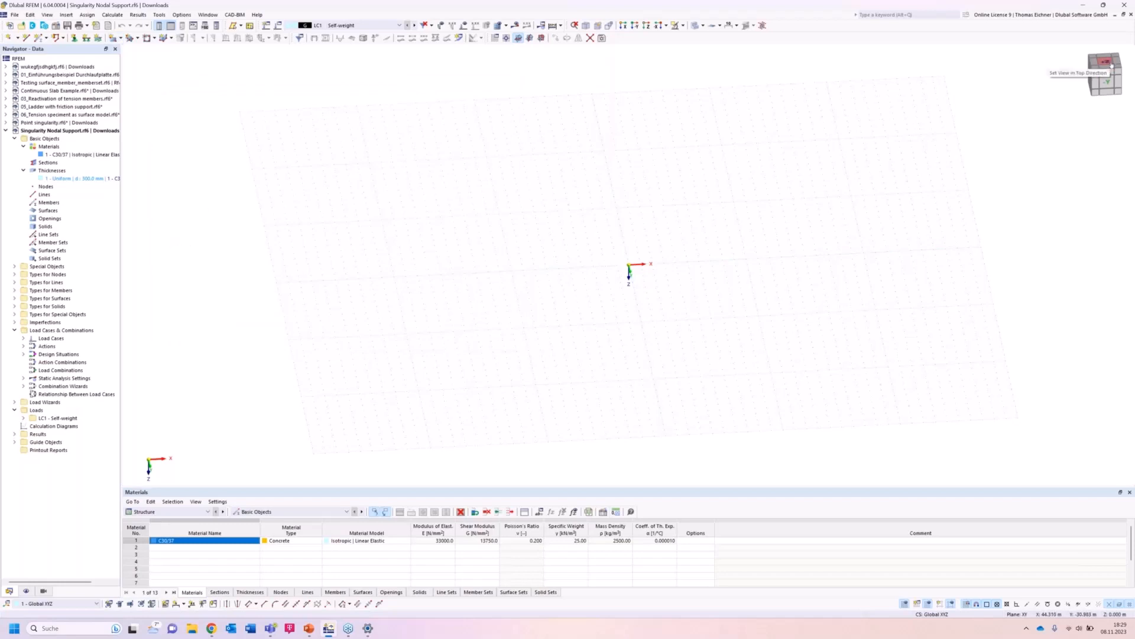
Draw an 8 m × 6 m rectangular surface in top view with its first corner at the origin.
{"action": "right_click", "coordinate": [1105, 61]}
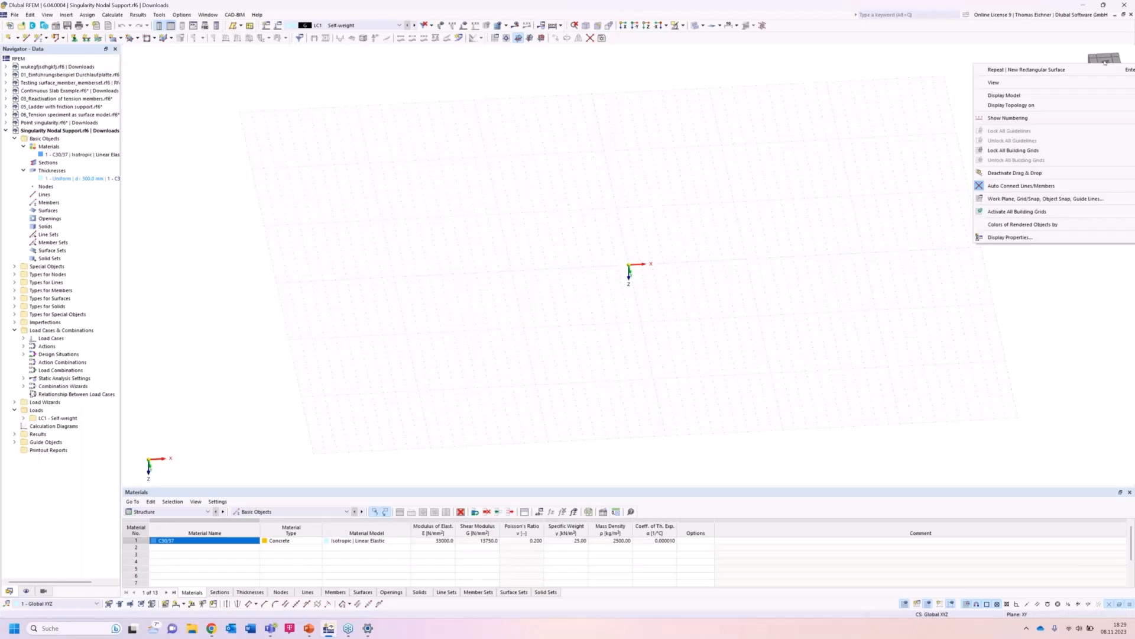
{"action": "left_click", "coordinate": [1105, 61]}
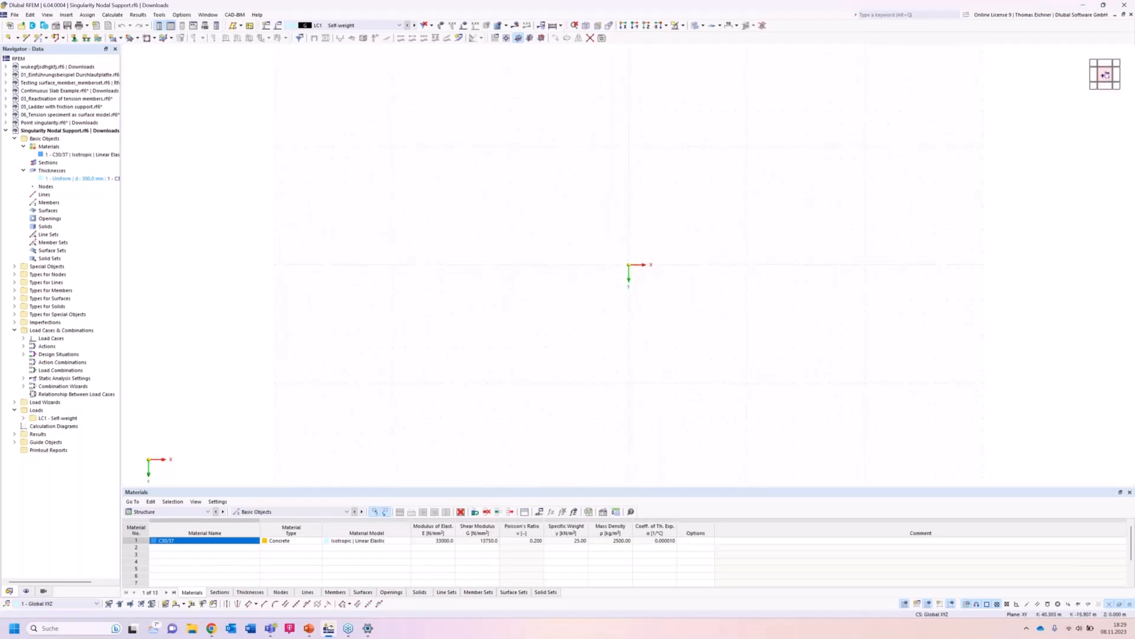
{"action": "left_click_drag", "start_coordinate": [1106, 74], "coordinate": [1056, 145]}
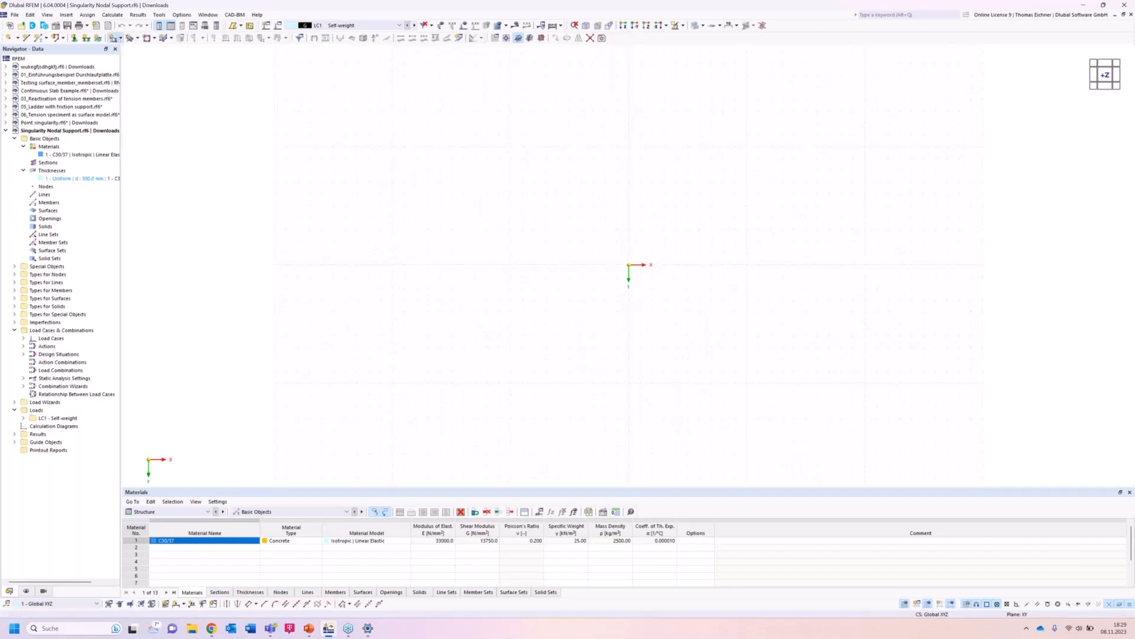
{"action": "left_click", "coordinate": [112, 38]}
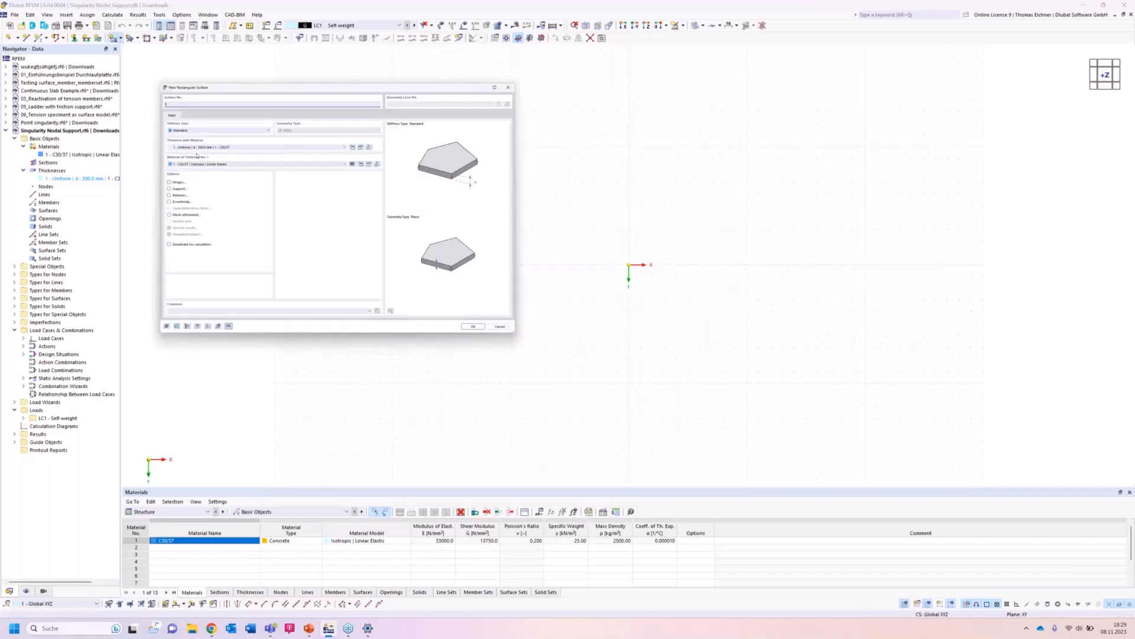
{"action": "left_click", "coordinate": [474, 327]}
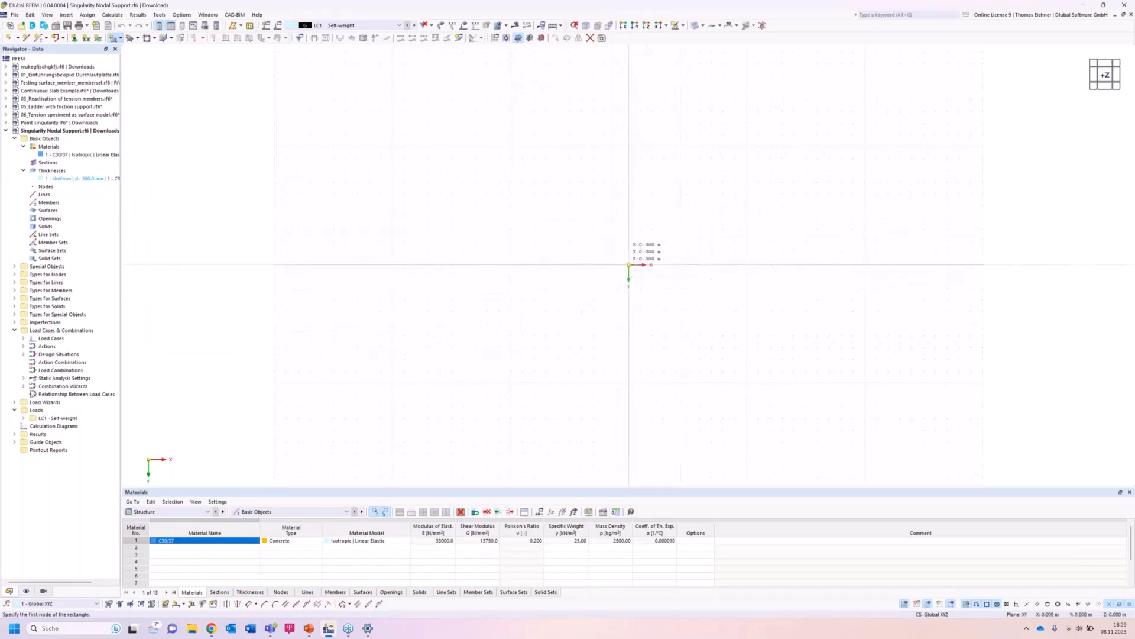
{"action": "left_click", "coordinate": [628, 264]}
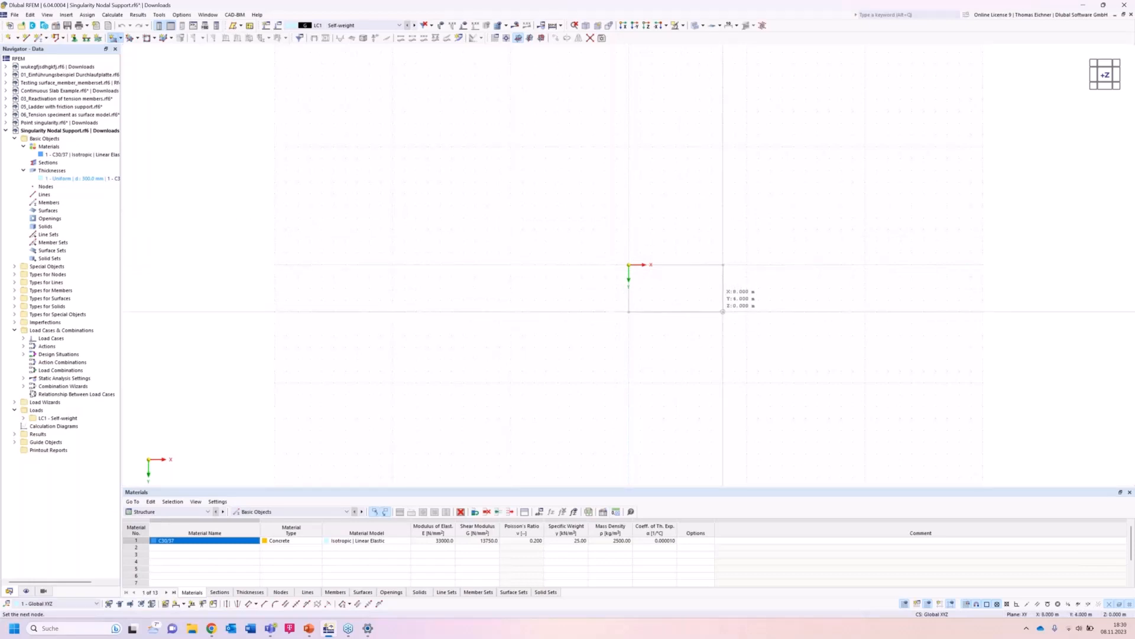
{"action": "left_click", "coordinate": [722, 312]}
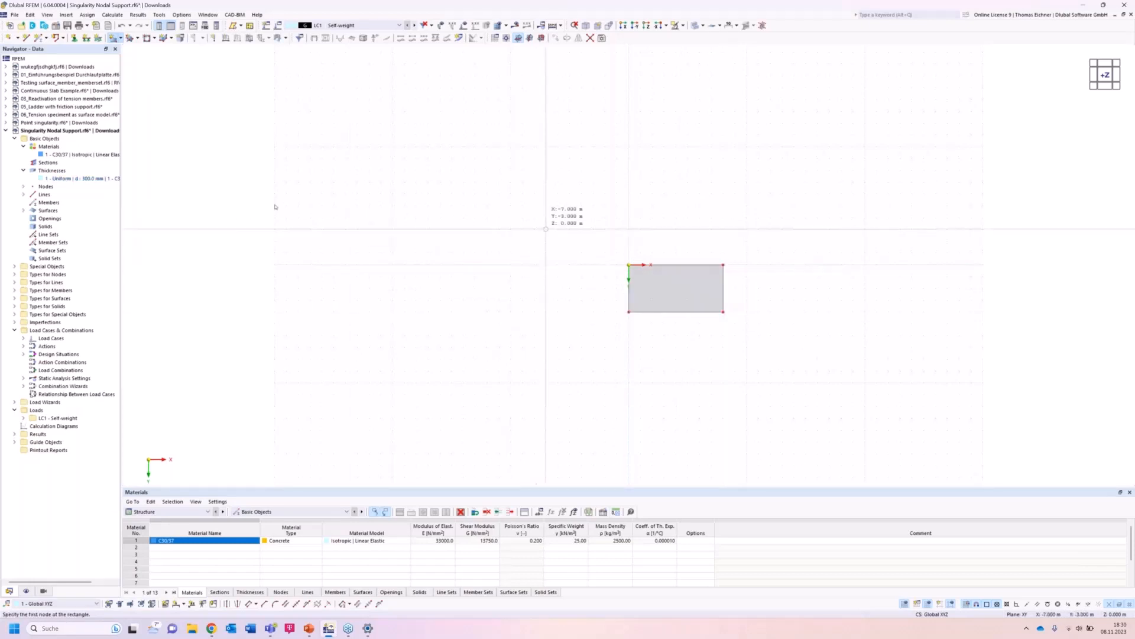
Place a new node inside the plate at X 2 m, Y 3 m.
{"action": "left_click", "coordinate": [9, 37]}
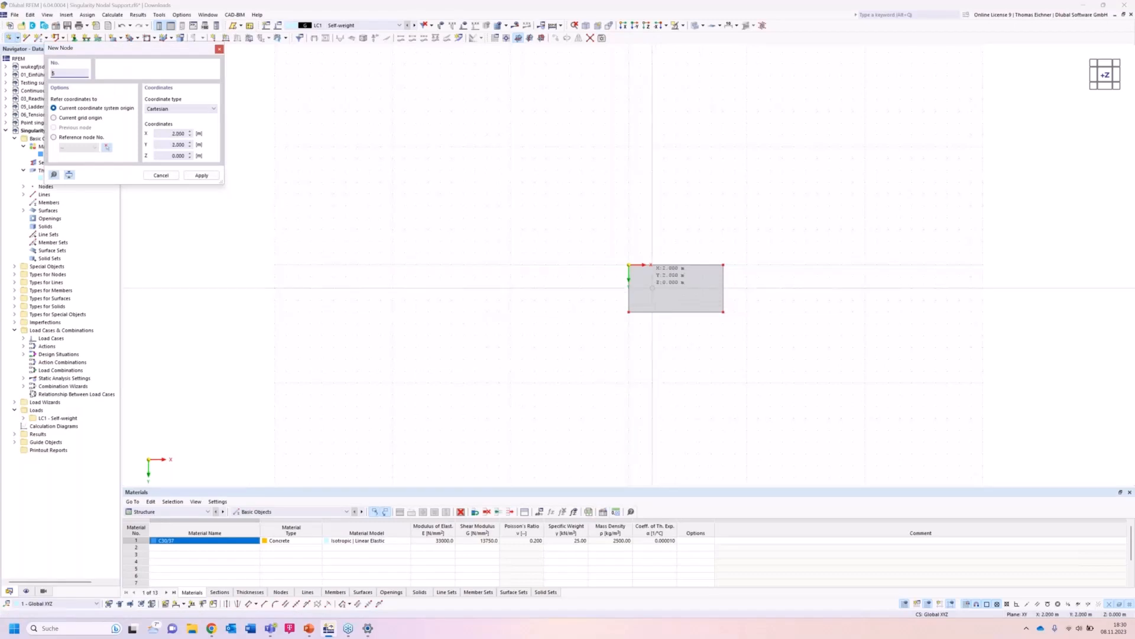
{"action": "left_click", "coordinate": [652, 288]}
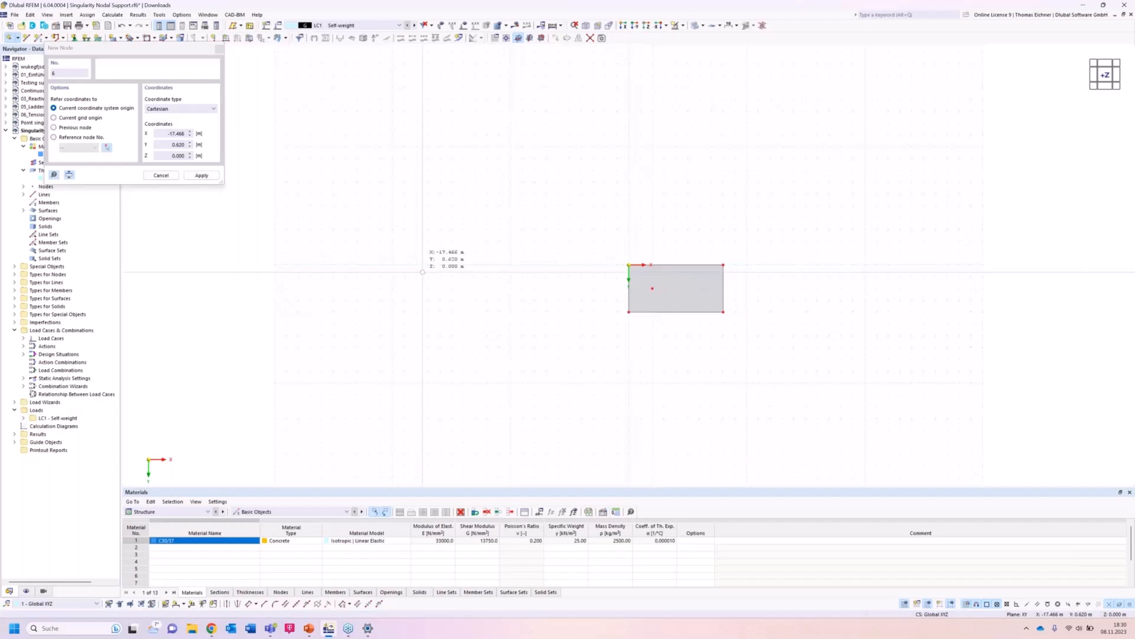
{"action": "key", "text": "Escape"}
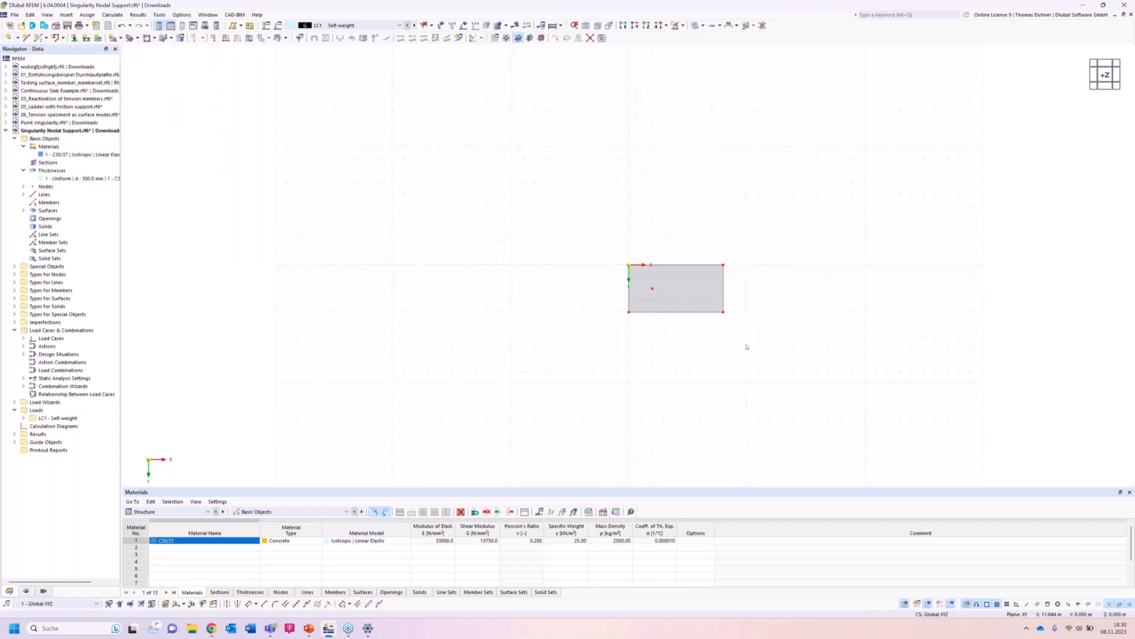
Assign hinged line supports to the plate's edge lines.
{"action": "middle_click_drag", "start_coordinate": [724, 268], "coordinate": [610, 262]}
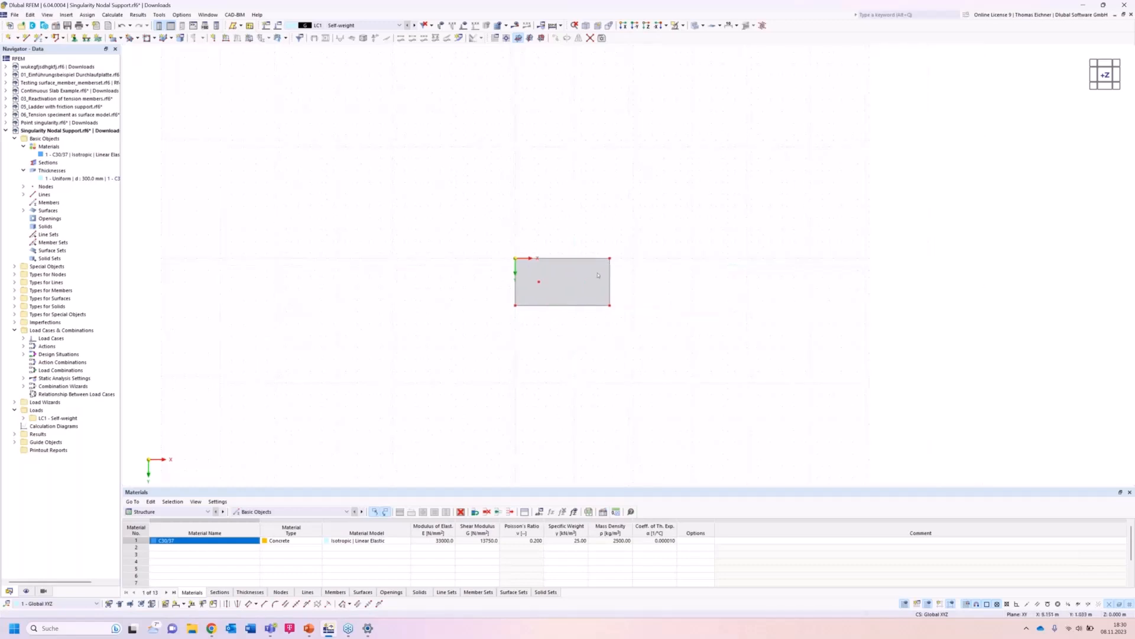
{"action": "left_click", "coordinate": [97, 39]}
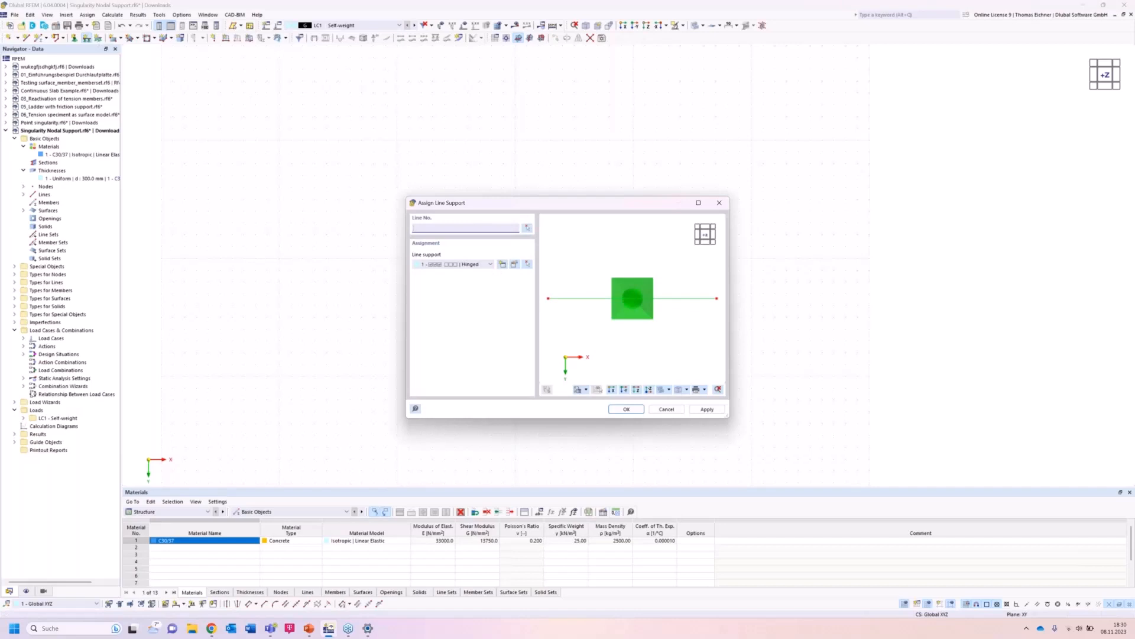
{"action": "left_click", "coordinate": [621, 410]}
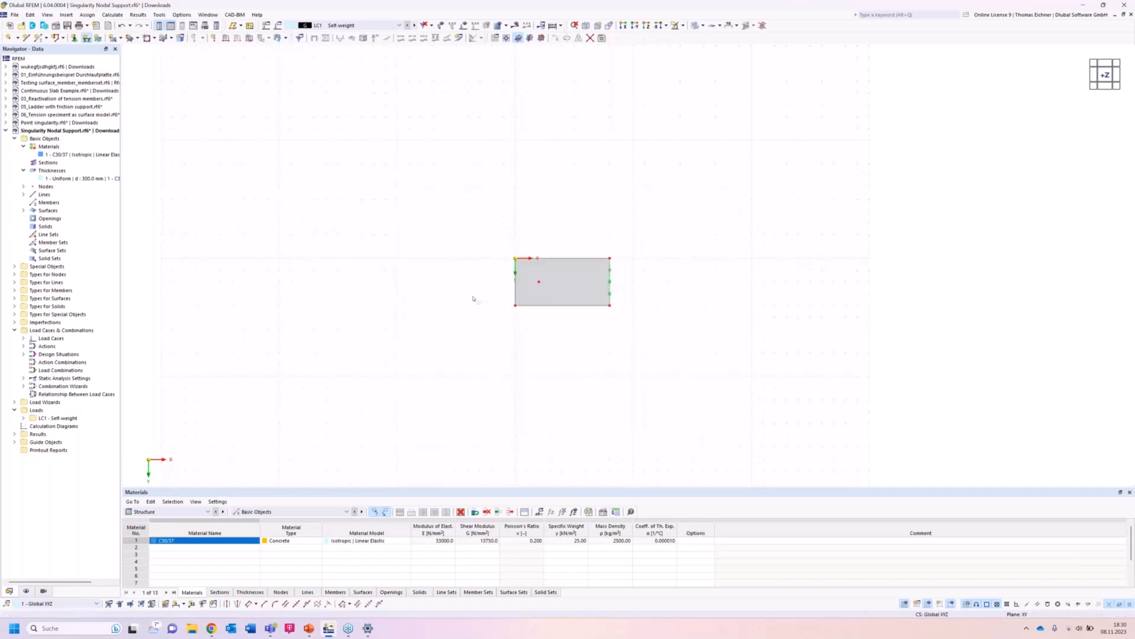
Assign a nodal support to the interior node of the plate.
{"action": "left_click", "coordinate": [74, 37]}
{"action": "scroll", "coordinate": [543, 287], "scroll_direction": "up", "scroll_amount": 4}
{"action": "right_click", "coordinate": [534, 276]}
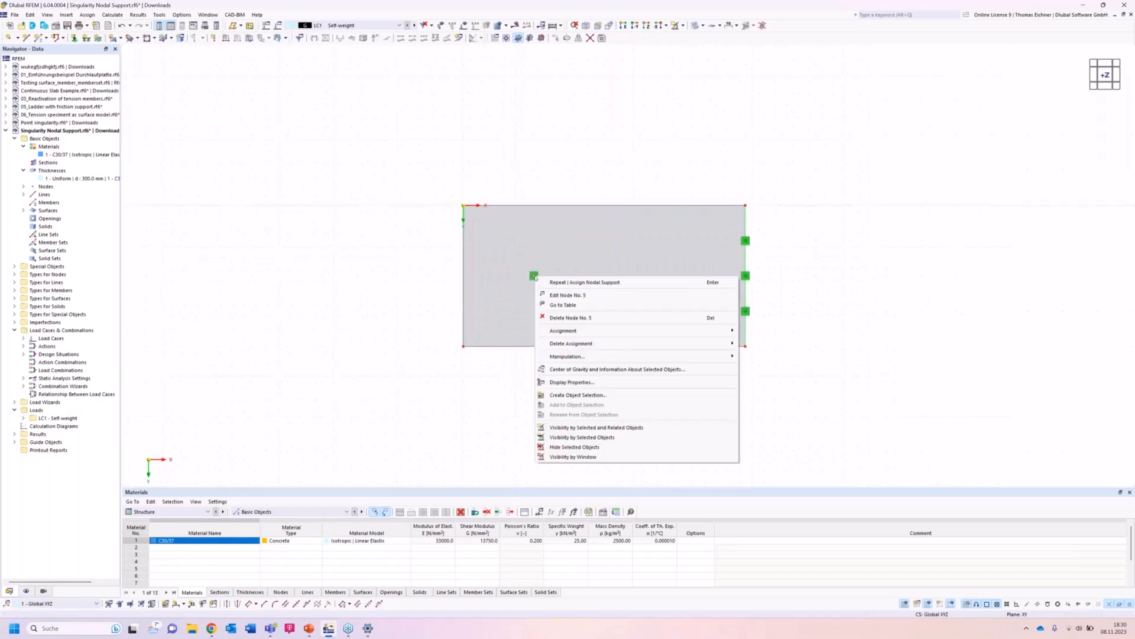
{"action": "key", "text": "Escape"}
{"action": "right_click", "coordinate": [534, 276]}
{"action": "left_click_drag", "start_coordinate": [585, 366], "coordinate": [625, 368]}
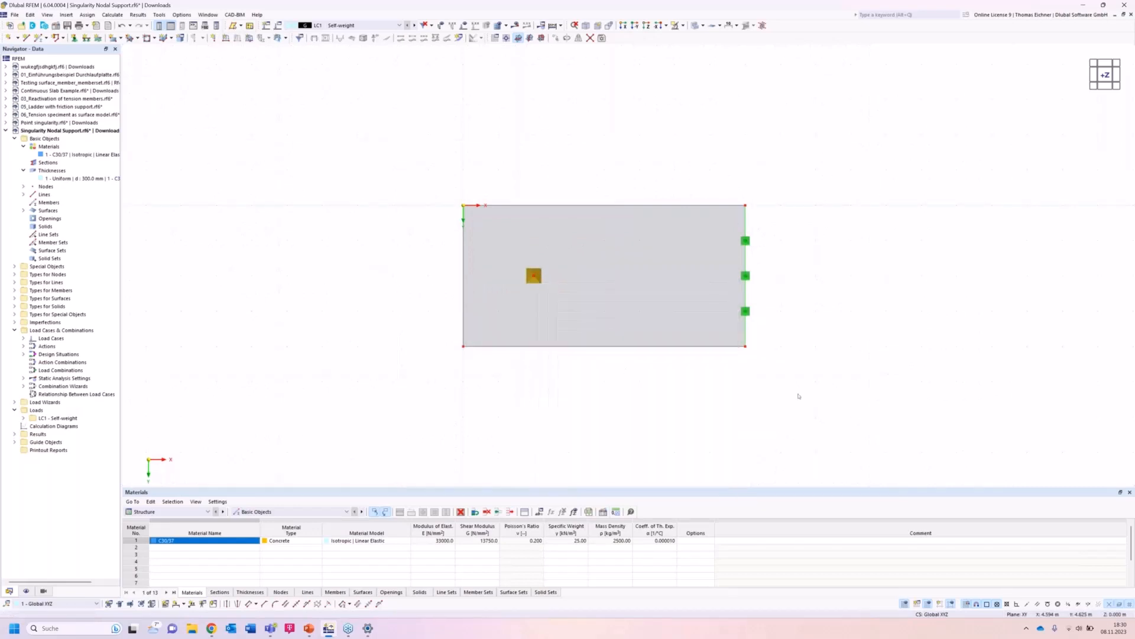
{"action": "left_click", "coordinate": [796, 394]}
{"action": "scroll", "coordinate": [796, 393], "scroll_direction": "down", "scroll_amount": 3}
{"action": "middle_click_drag", "start_coordinate": [883, 369], "coordinate": [791, 340]}
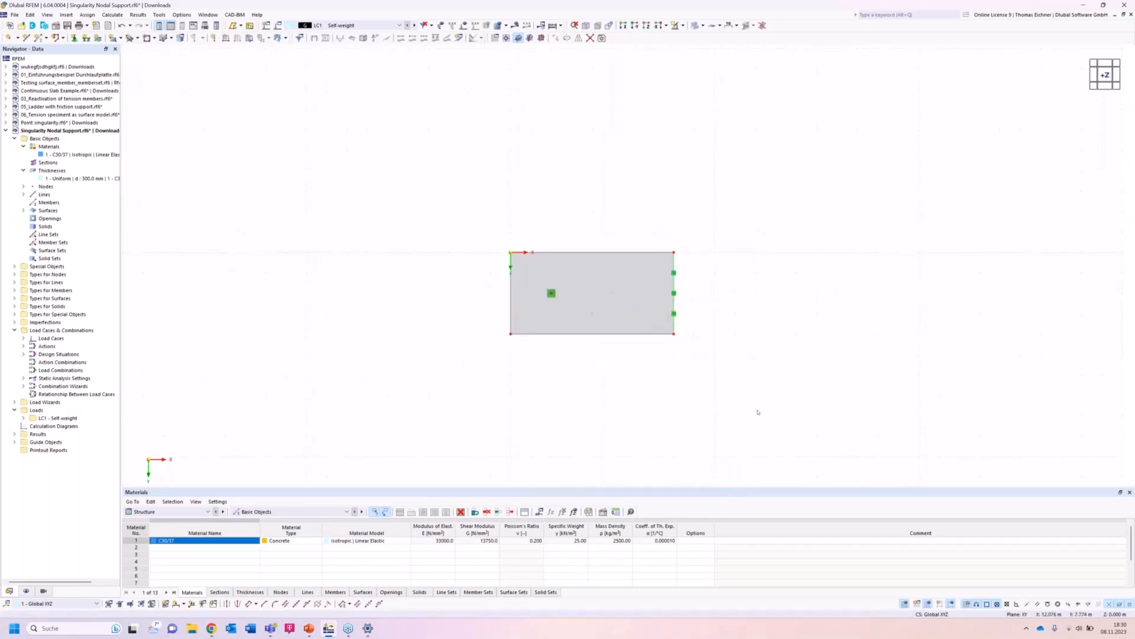
Apply a uniform surface load of 10 kN/m² to the plate in LC1.
{"action": "left_click", "coordinate": [249, 37]}
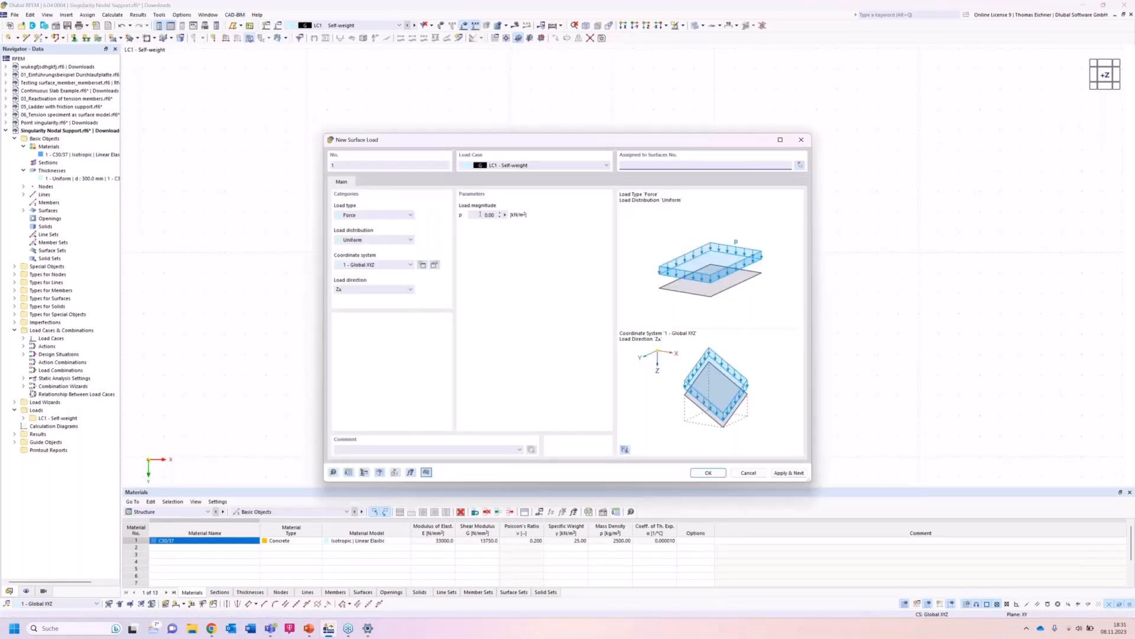
{"action": "type", "text": "10"}
{"action": "key", "text": "Tab"}
{"action": "key", "text": "Return"}
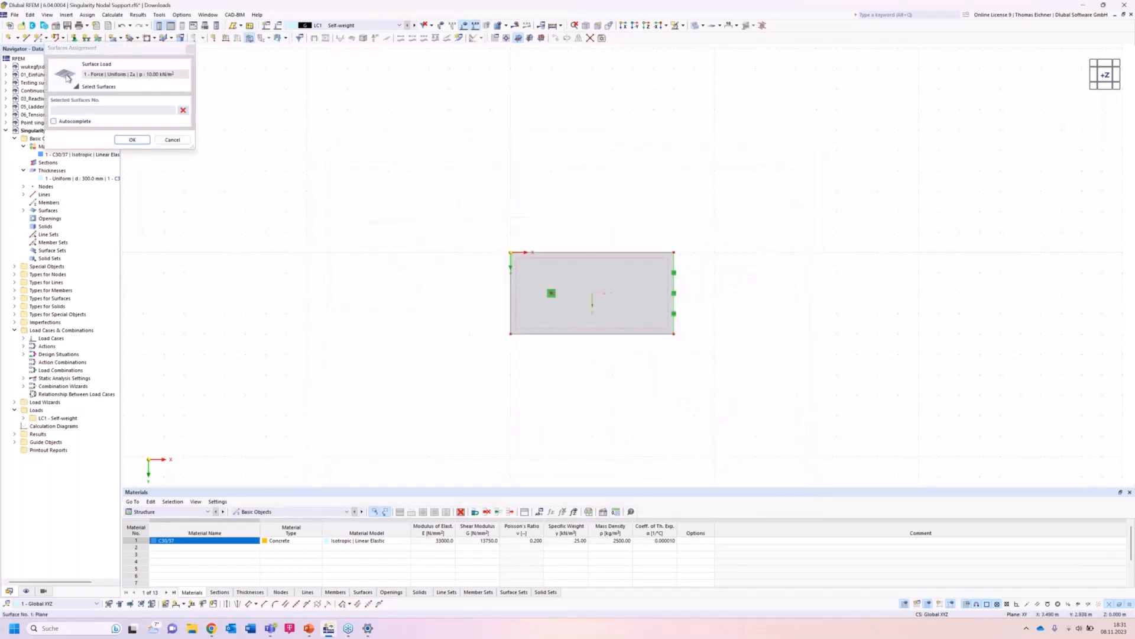
{"action": "left_click", "coordinate": [142, 141]}
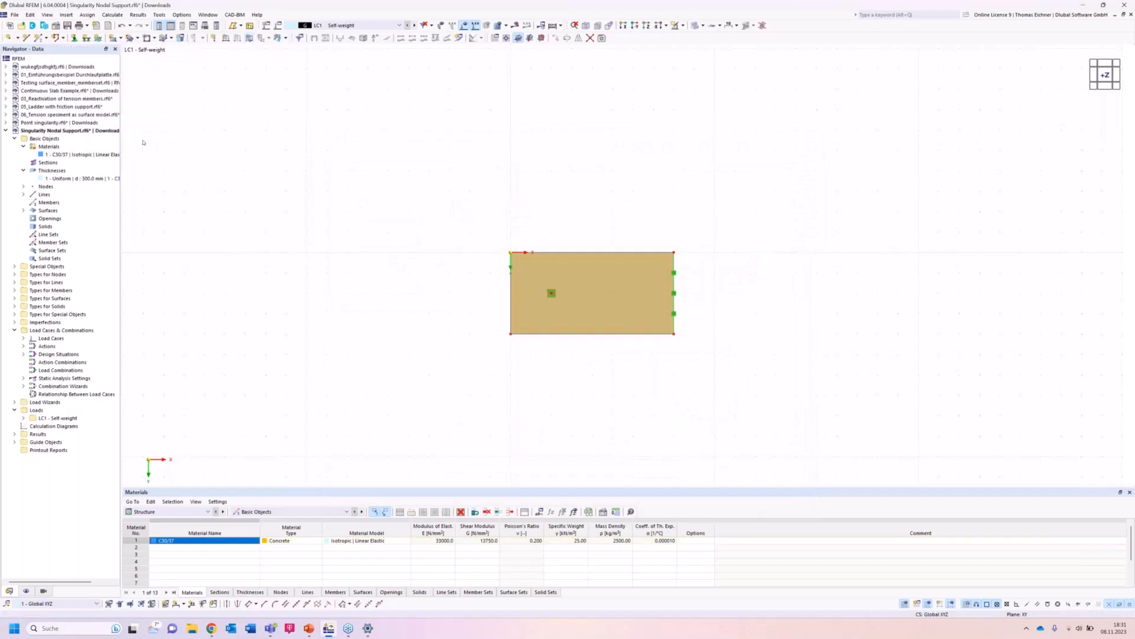
{"action": "left_click", "coordinate": [638, 235]}
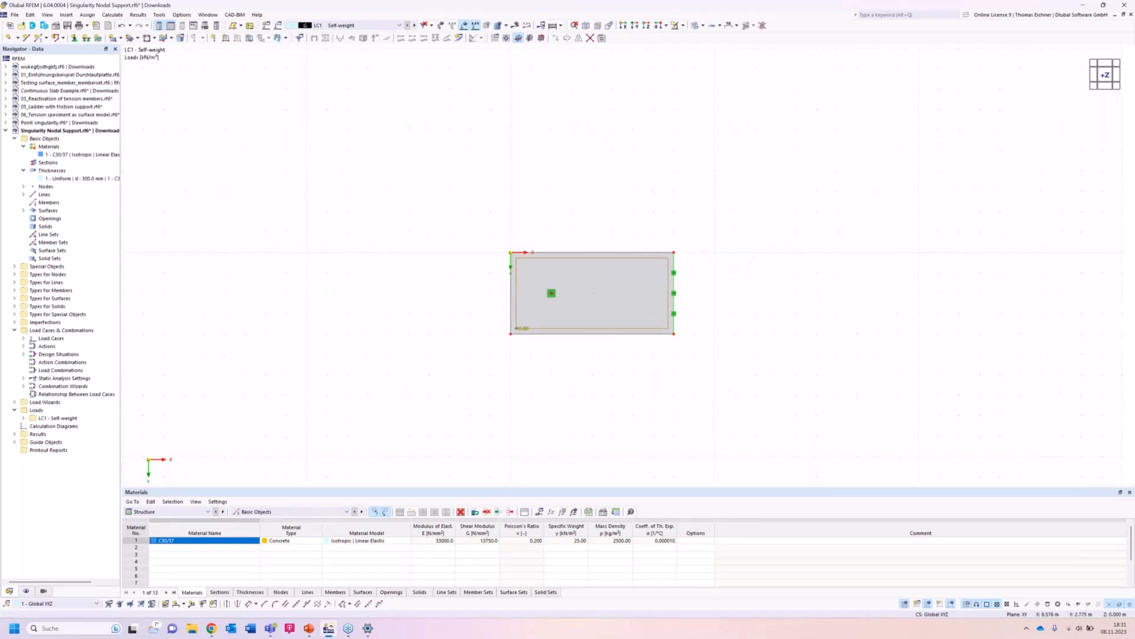
{"action": "middle_click_drag", "start_coordinate": [698, 245], "coordinate": [707, 215], "text": "ctrl"}
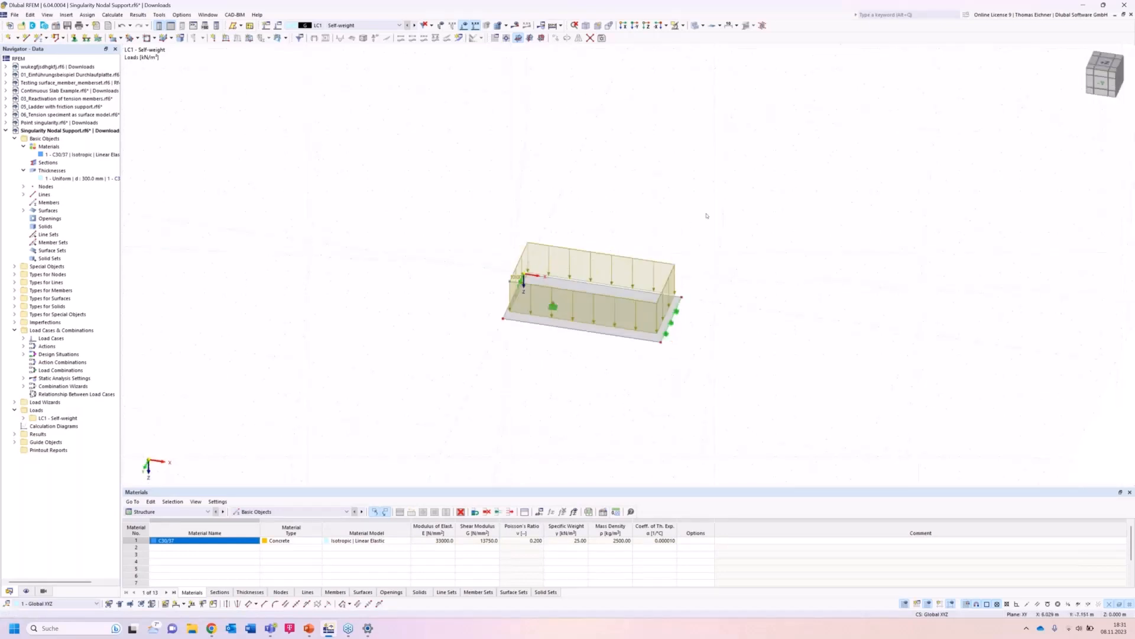
{"action": "right_click", "coordinate": [426, 406]}
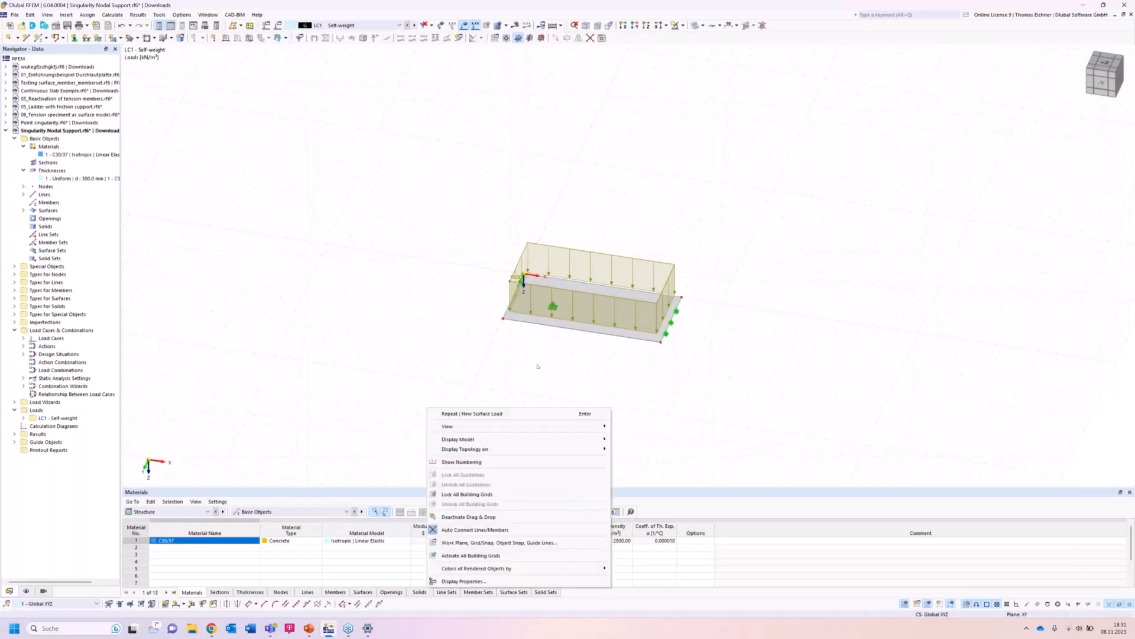
Copy the supported, loaded plate three times along X with a 10 m displacement.
{"action": "left_click", "coordinate": [502, 363]}
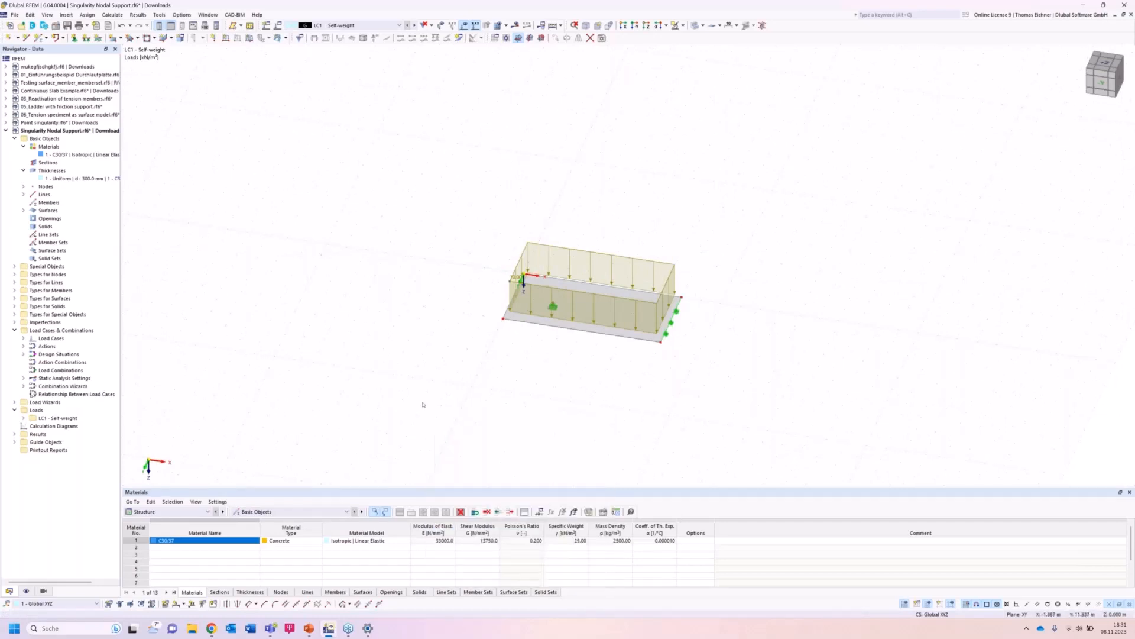
{"action": "left_click_drag", "start_coordinate": [423, 402], "coordinate": [843, 118]}
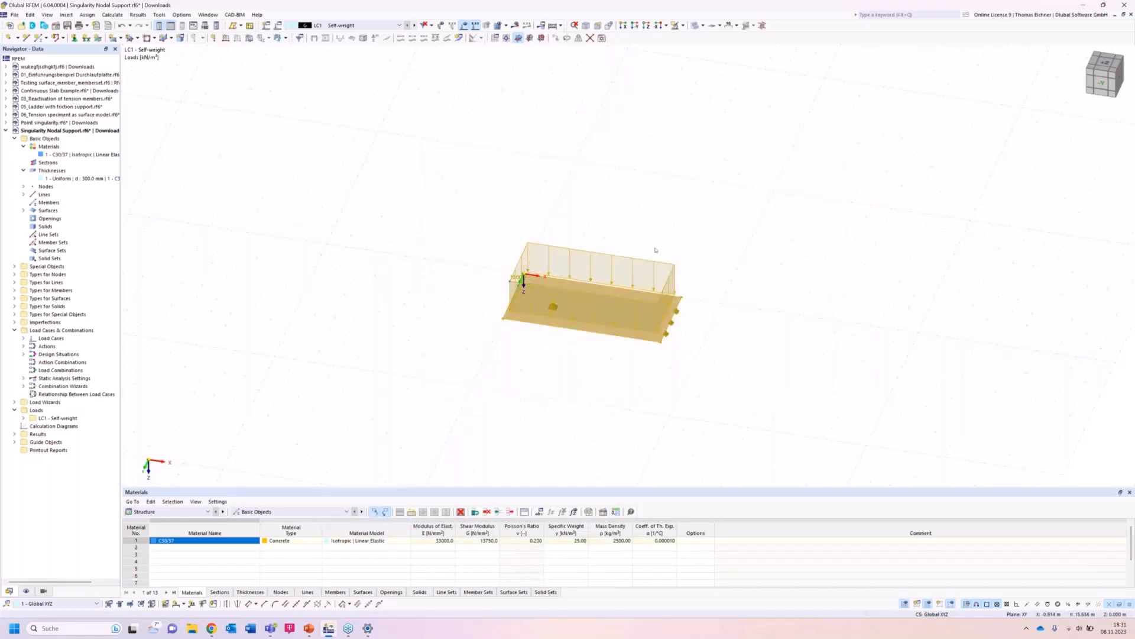
{"action": "right_click", "coordinate": [583, 326]}
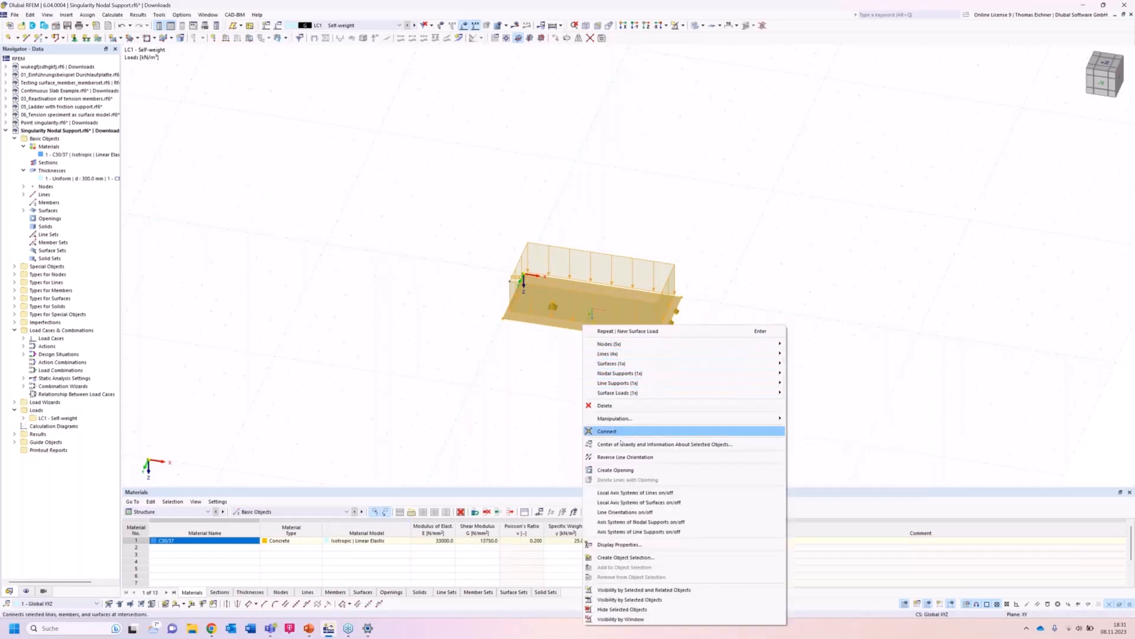
{"action": "mouse_move", "coordinate": [619, 420]}
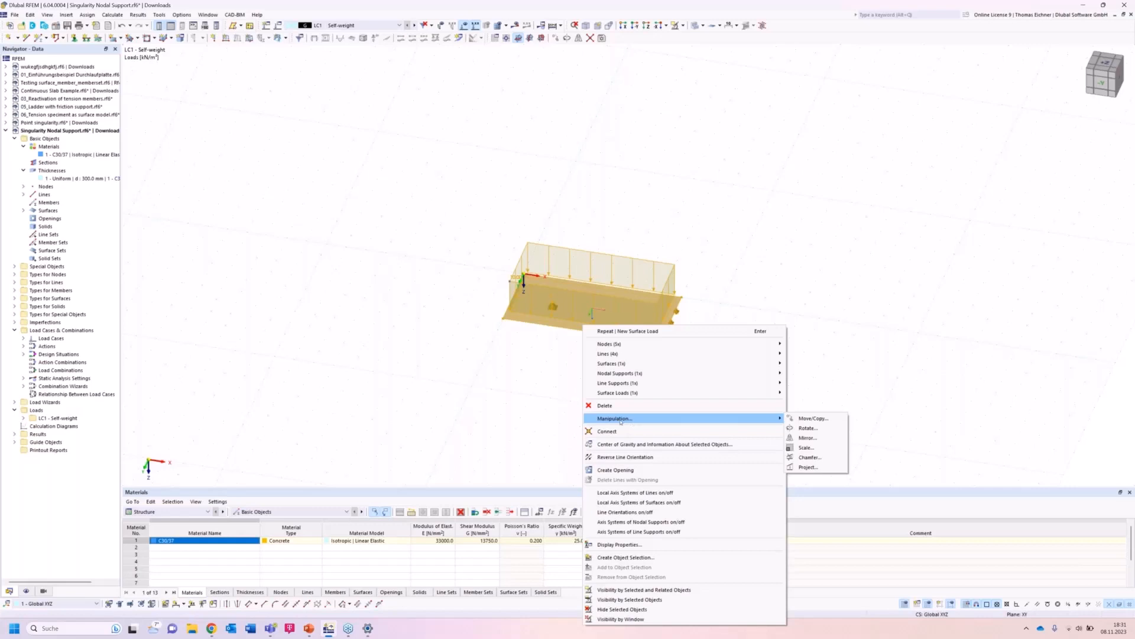
{"action": "left_click", "coordinate": [816, 421]}
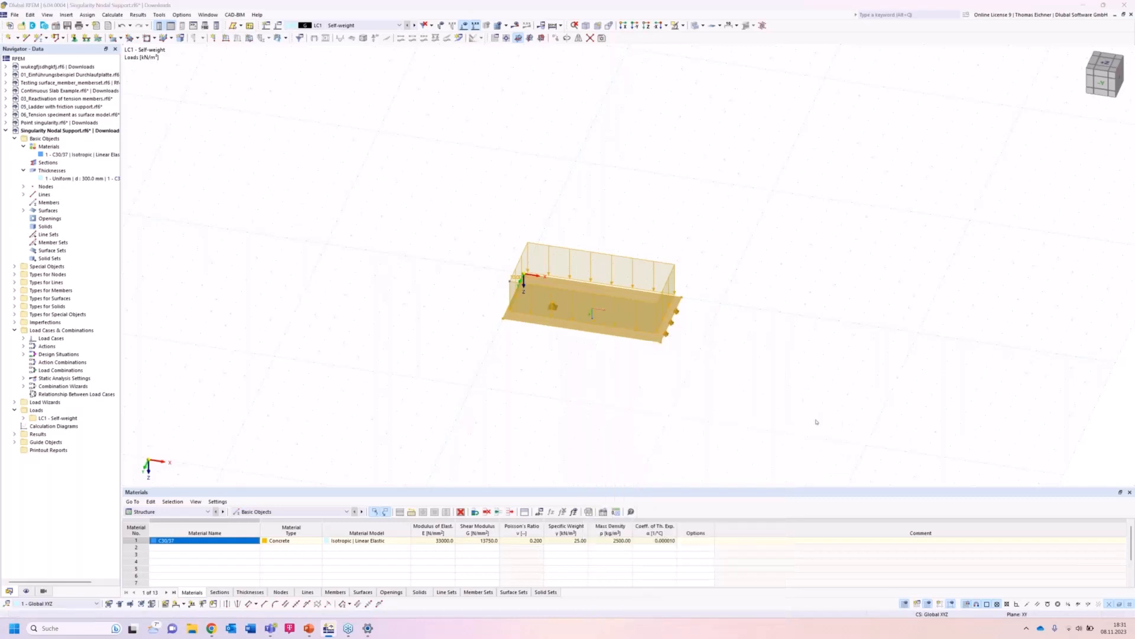
{"action": "left_click", "coordinate": [439, 235]}
{"action": "double_click", "coordinate": [530, 243]}
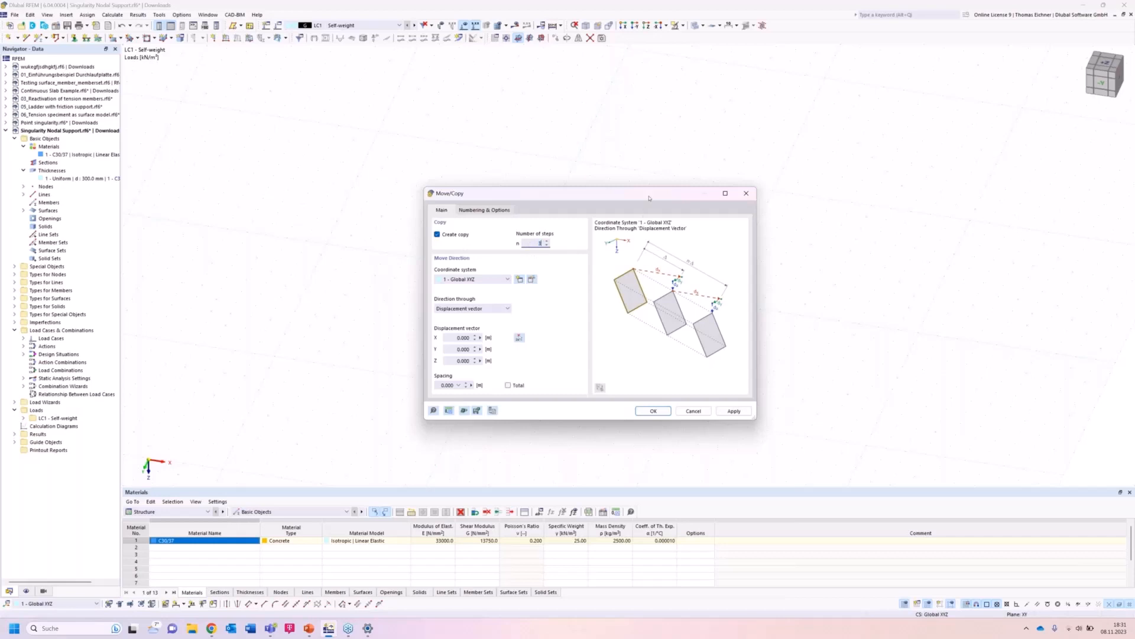
{"action": "left_click_drag", "start_coordinate": [648, 201], "coordinate": [308, 191]}
{"action": "double_click", "coordinate": [109, 332]}
{"action": "type", "text": "10"}
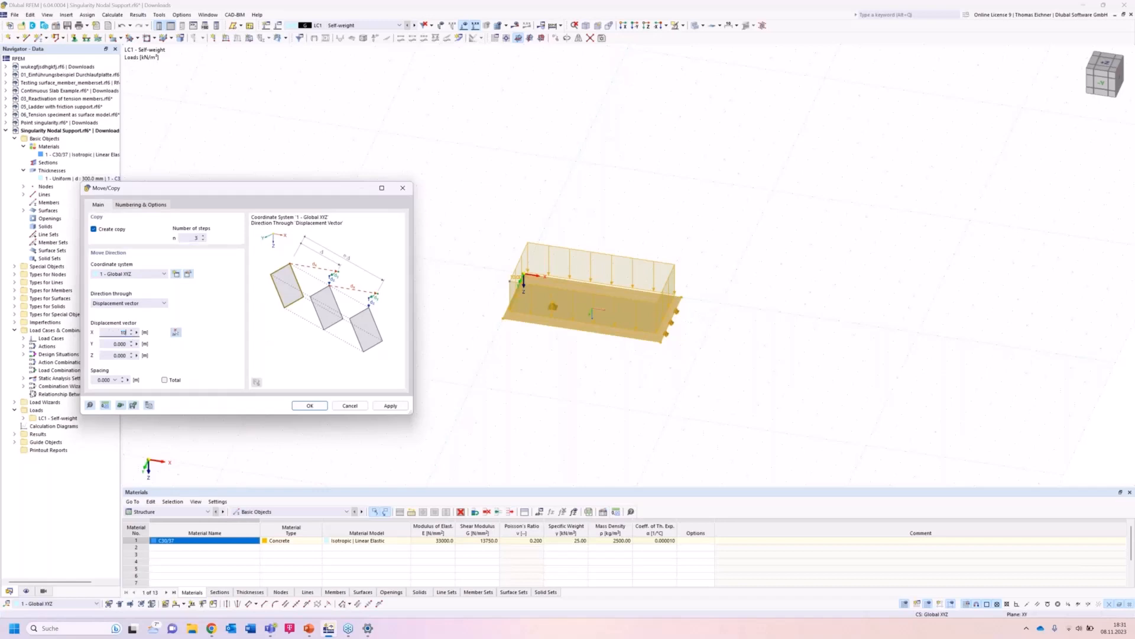
{"action": "left_click", "coordinate": [308, 406]}
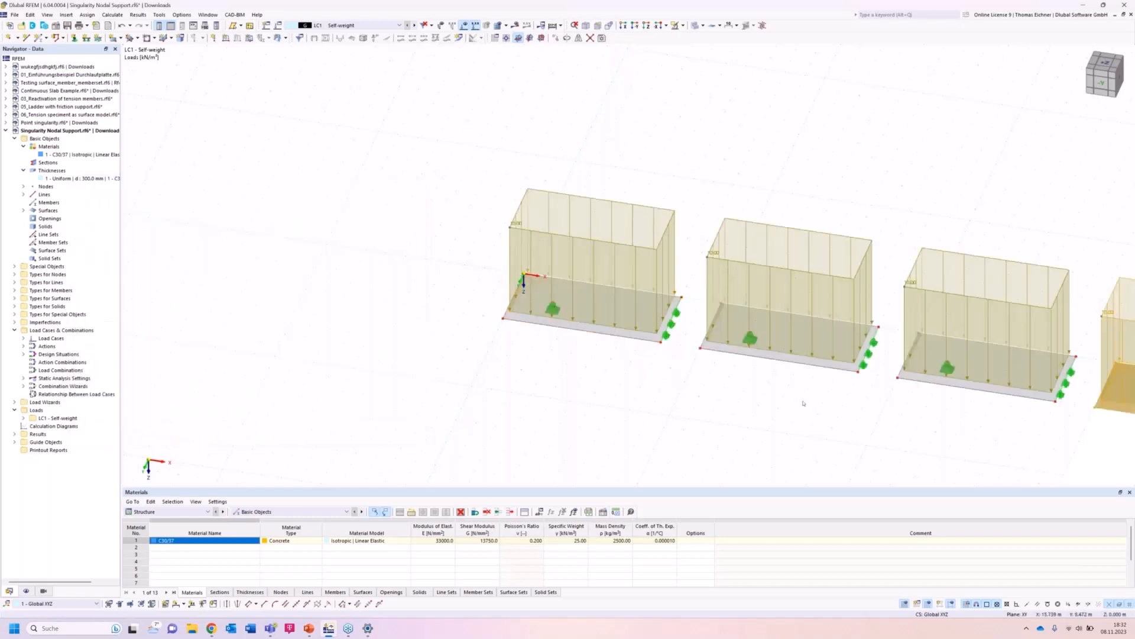
Create surface mesh refinements, setting target FE lengths of 2 m and 1 m for the first two.
{"action": "middle_click_drag", "start_coordinate": [681, 356], "coordinate": [429, 302]}
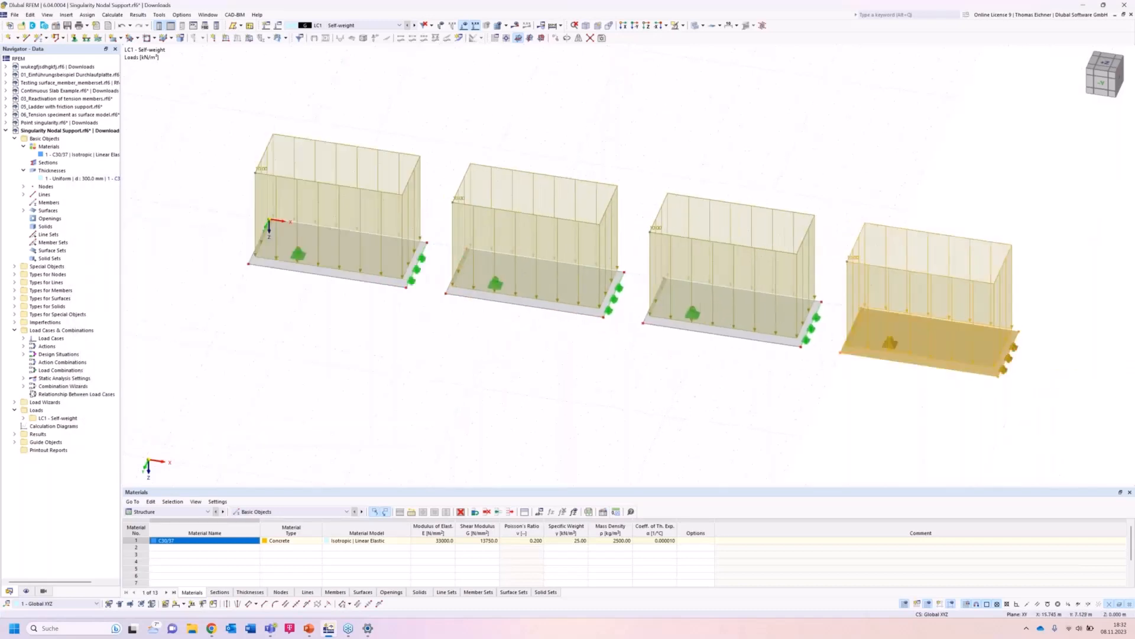
{"action": "scroll", "coordinate": [518, 368], "scroll_direction": "down", "scroll_amount": 3}
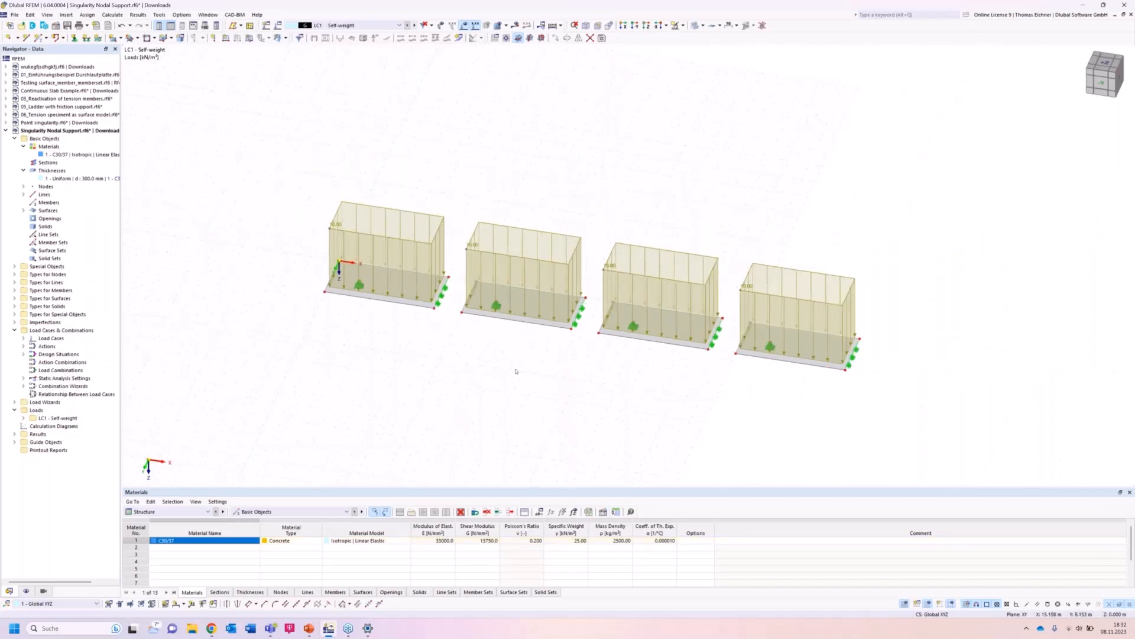
{"action": "middle_click_drag", "start_coordinate": [551, 372], "coordinate": [554, 375], "text": "ctrl"}
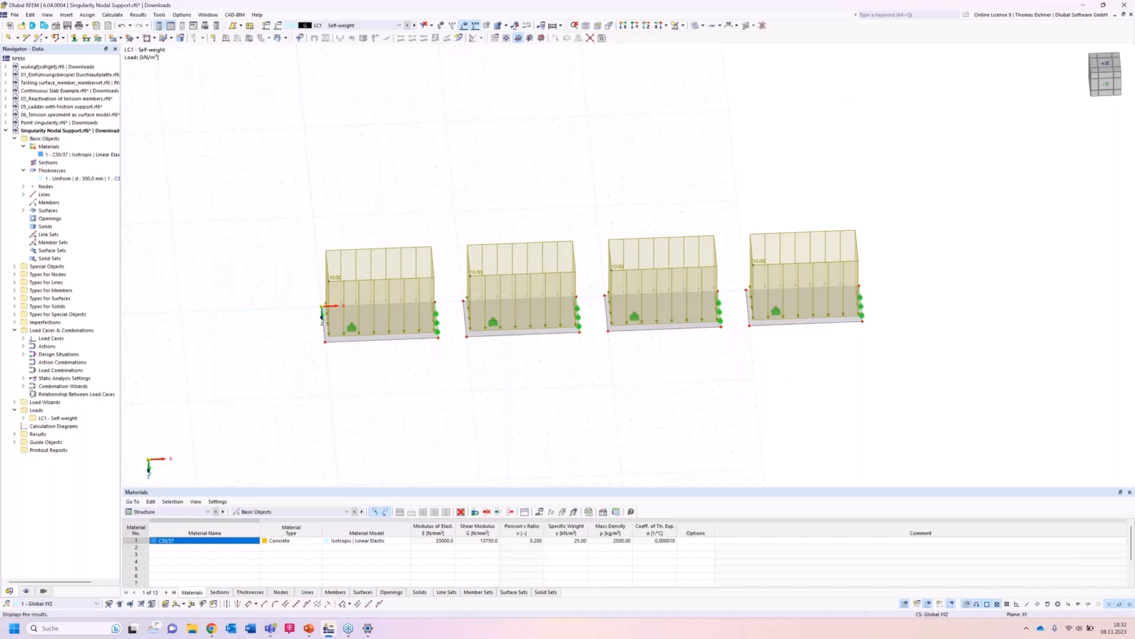
{"action": "left_click", "coordinate": [647, 25]}
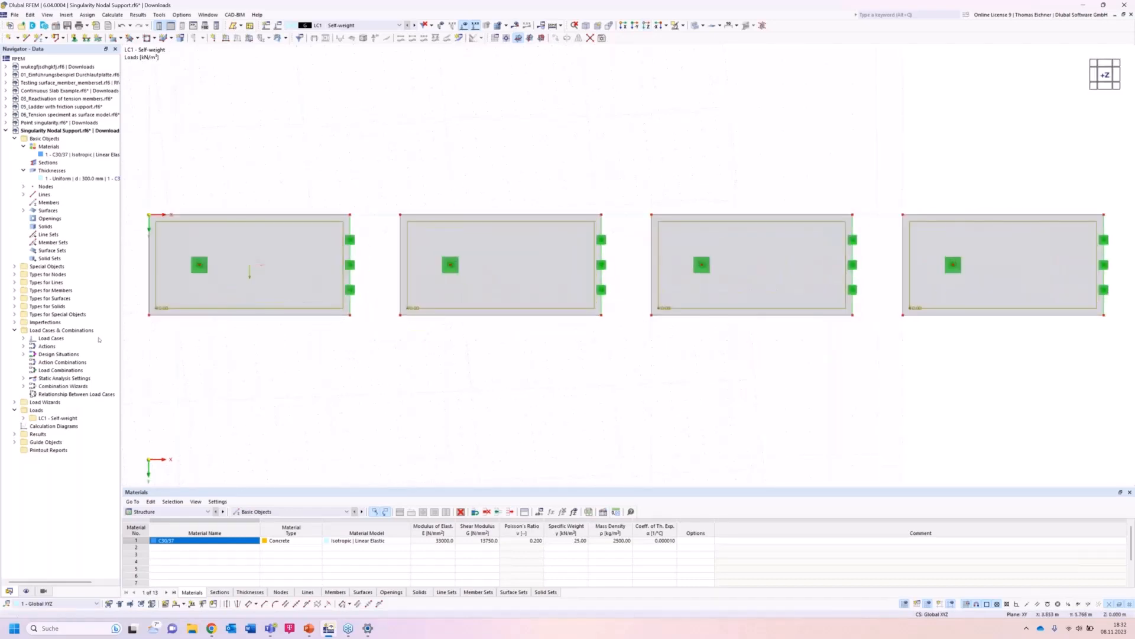
{"action": "left_click", "coordinate": [14, 298]}
{"action": "left_click", "coordinate": [64, 330]}
{"action": "double_click", "coordinate": [63, 330]}
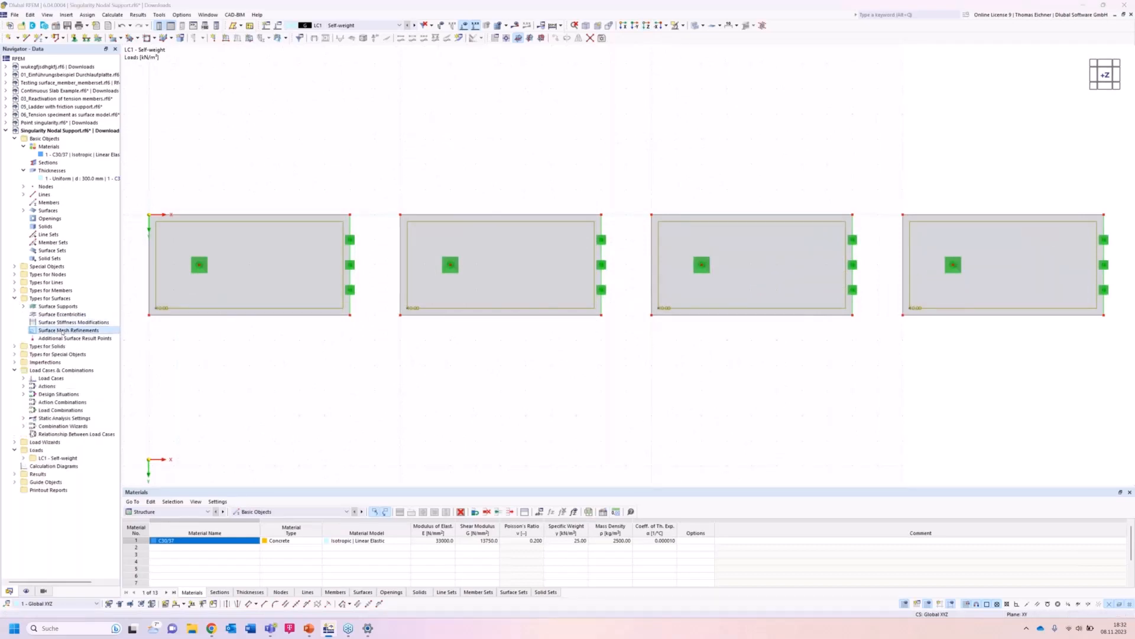
{"action": "left_click", "coordinate": [339, 433]}
{"action": "left_click", "coordinate": [340, 433]}
{"action": "left_click", "coordinate": [340, 433]}
{"action": "left_click", "coordinate": [359, 183]}
{"action": "left_click_drag", "start_coordinate": [452, 233], "coordinate": [506, 234]}
{"action": "type", "text": "2"}
{"action": "left_click", "coordinate": [379, 191]}
{"action": "left_click_drag", "start_coordinate": [455, 234], "coordinate": [521, 248]}
{"action": "type", "text": "1"}
Set the third and fourth mesh refinements to target FE lengths of 0.5 m and 0.1 m.
{"action": "left_click", "coordinate": [379, 199]}
{"action": "type", "text": "0"}
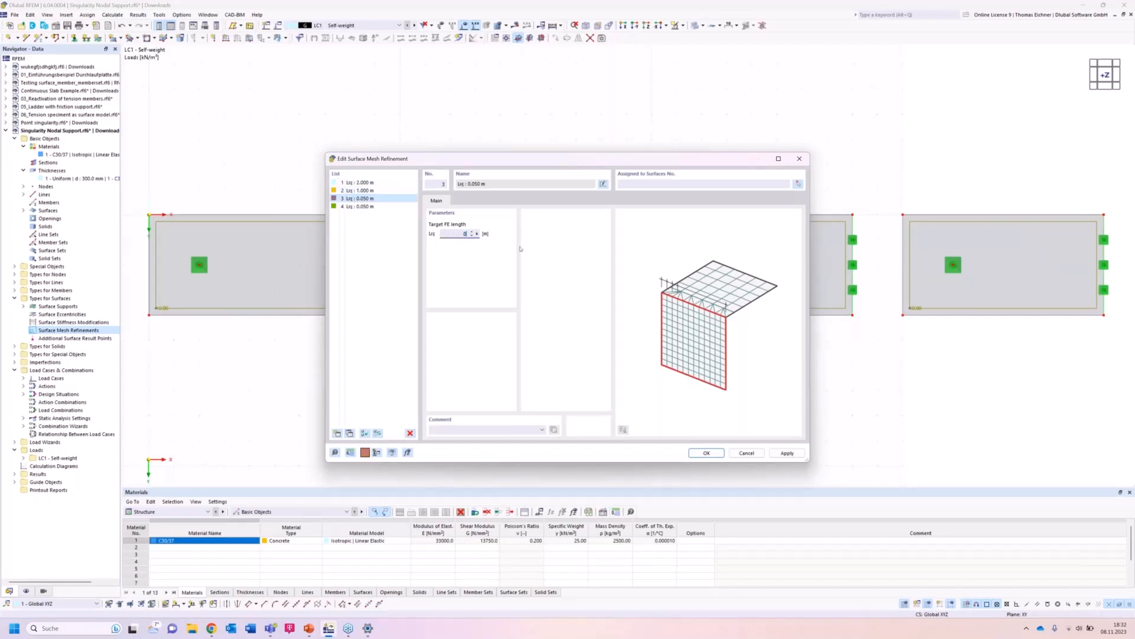
{"action": "type", "text": ".05"}
{"action": "left_click", "coordinate": [371, 207]}
{"action": "left_click_drag", "start_coordinate": [450, 235], "coordinate": [506, 244]}
{"action": "type", "text": "0"}
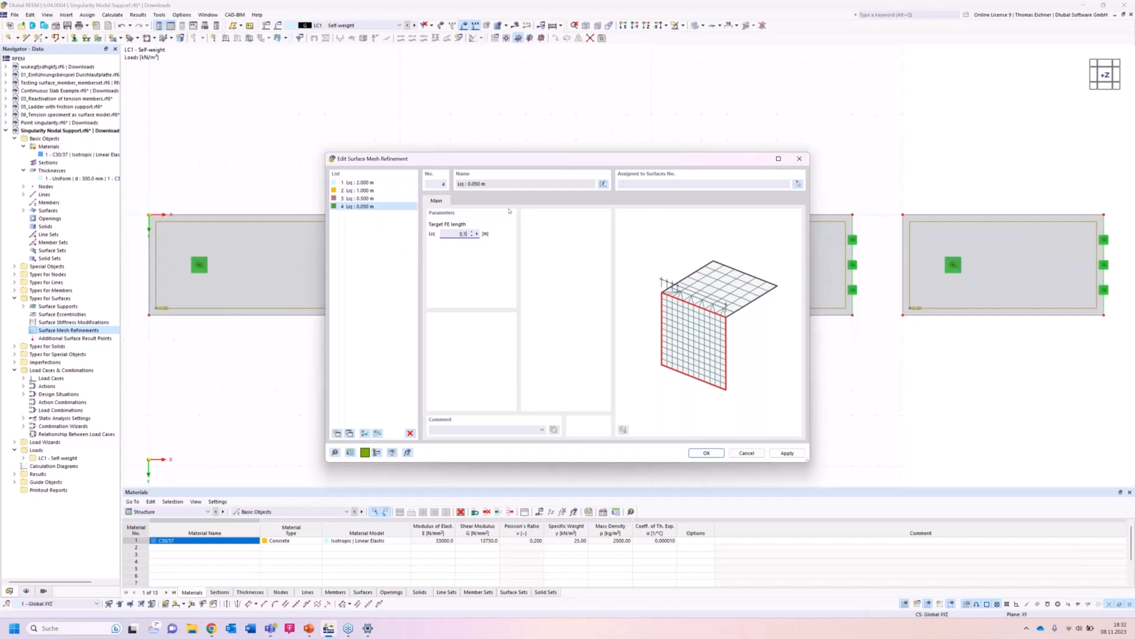
Assign the 2 m mesh refinement to the first plate.
{"action": "left_click", "coordinate": [378, 182]}
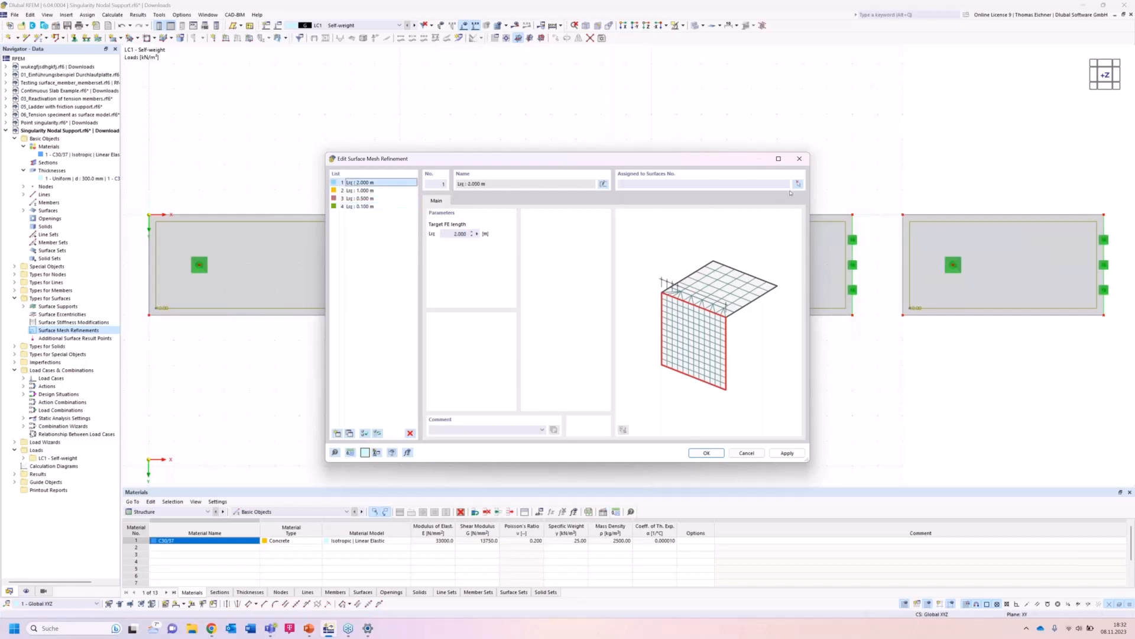
{"action": "left_click", "coordinate": [798, 184]}
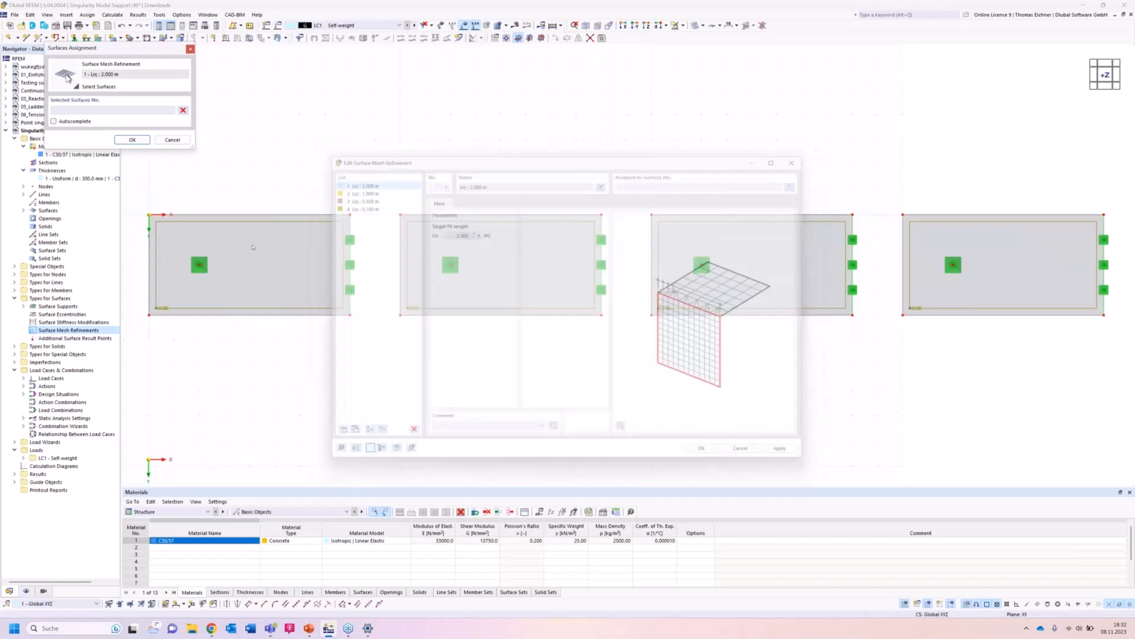
{"action": "left_click", "coordinate": [278, 278]}
{"action": "left_click", "coordinate": [133, 140]}
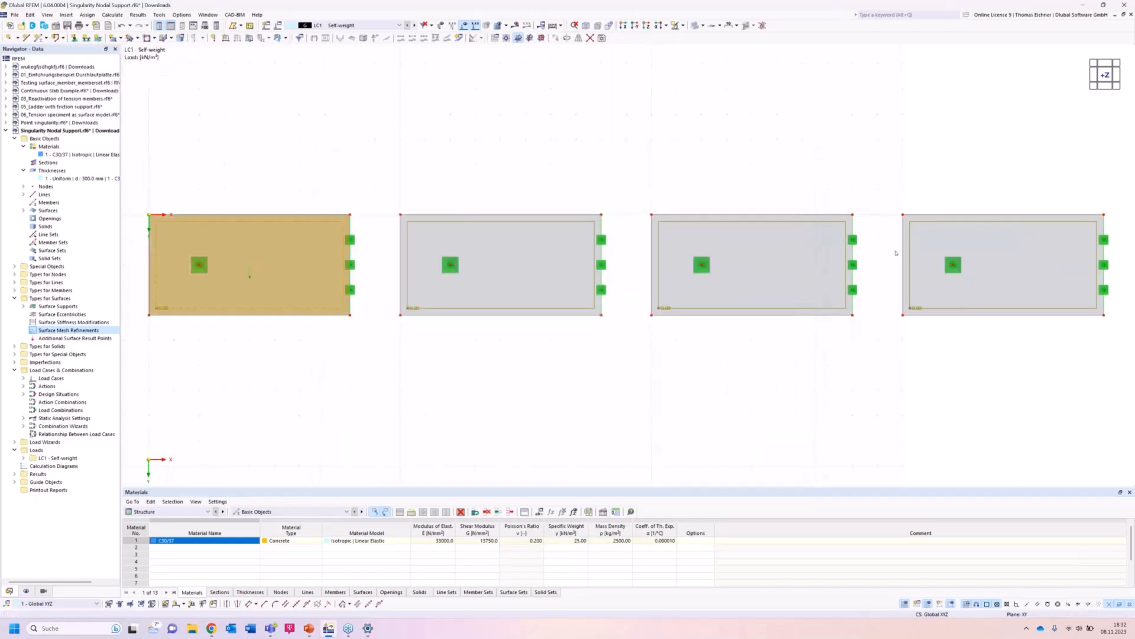
Assign the 1 m mesh refinement to the second plate.
{"action": "left_click", "coordinate": [379, 190]}
{"action": "left_click", "coordinate": [797, 184]}
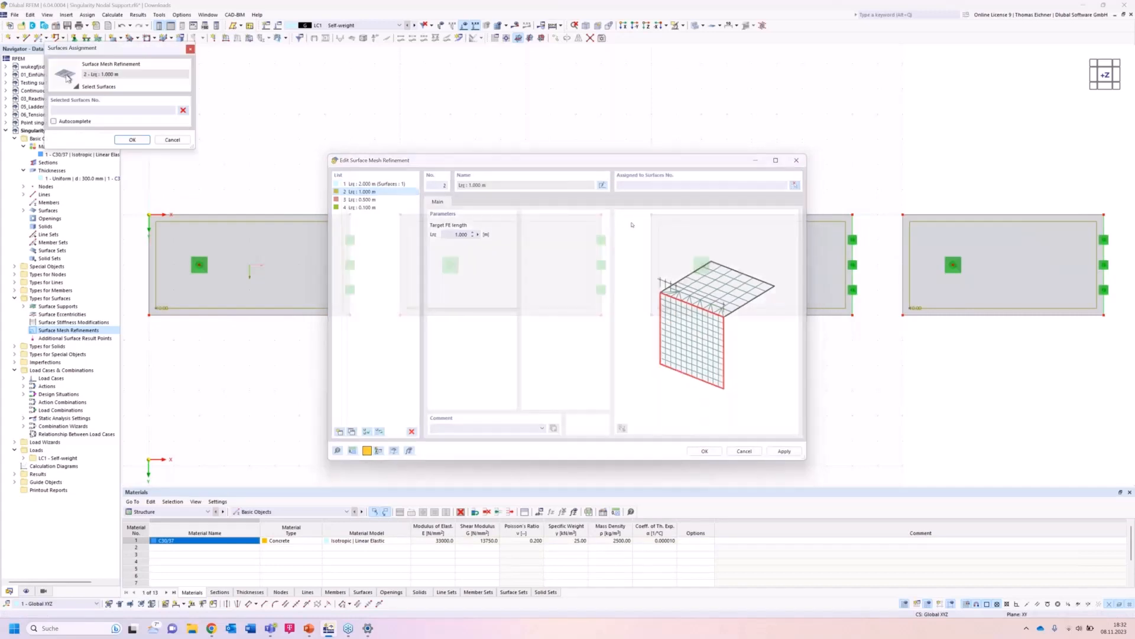
{"action": "left_click", "coordinate": [559, 237]}
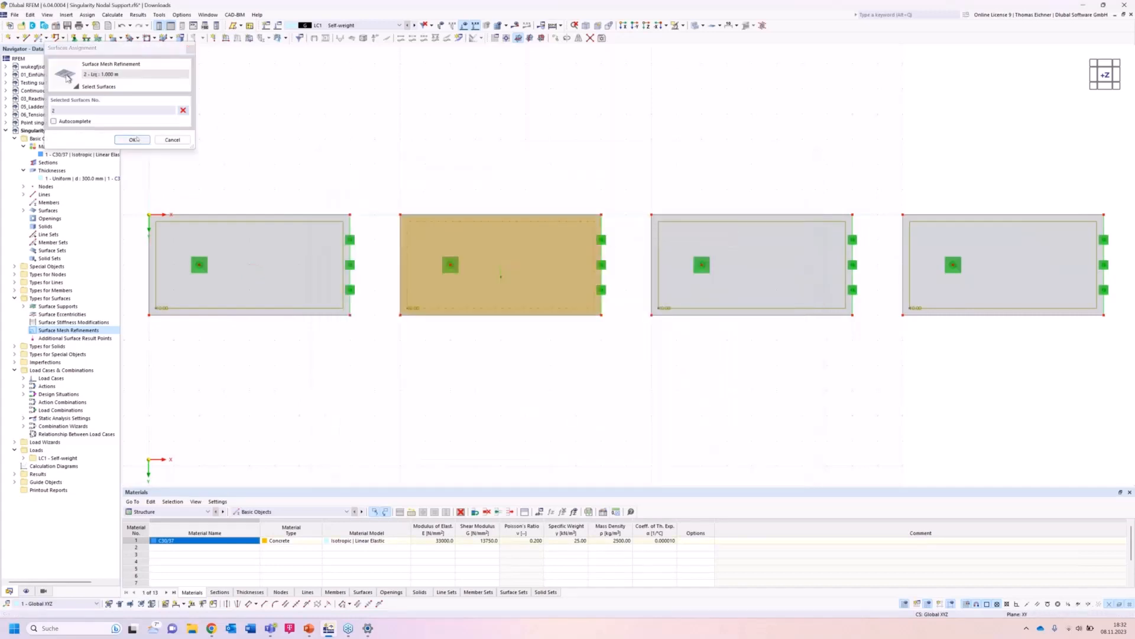
{"action": "left_click", "coordinate": [132, 140]}
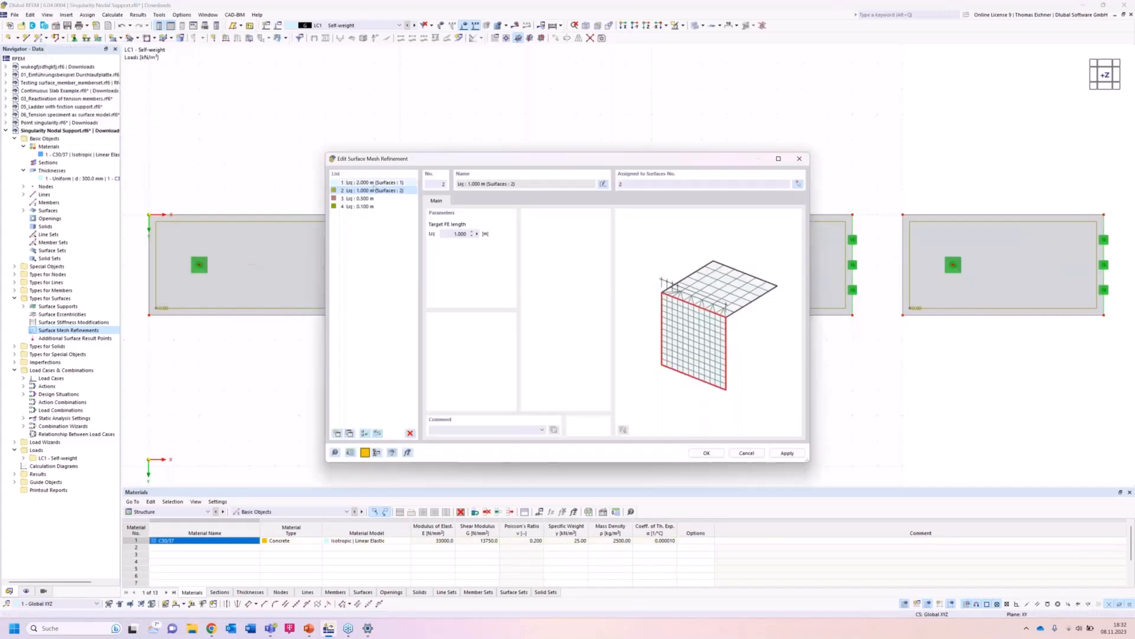
Assign the 0.5 m mesh refinement to the third plate.
{"action": "left_click", "coordinate": [798, 183]}
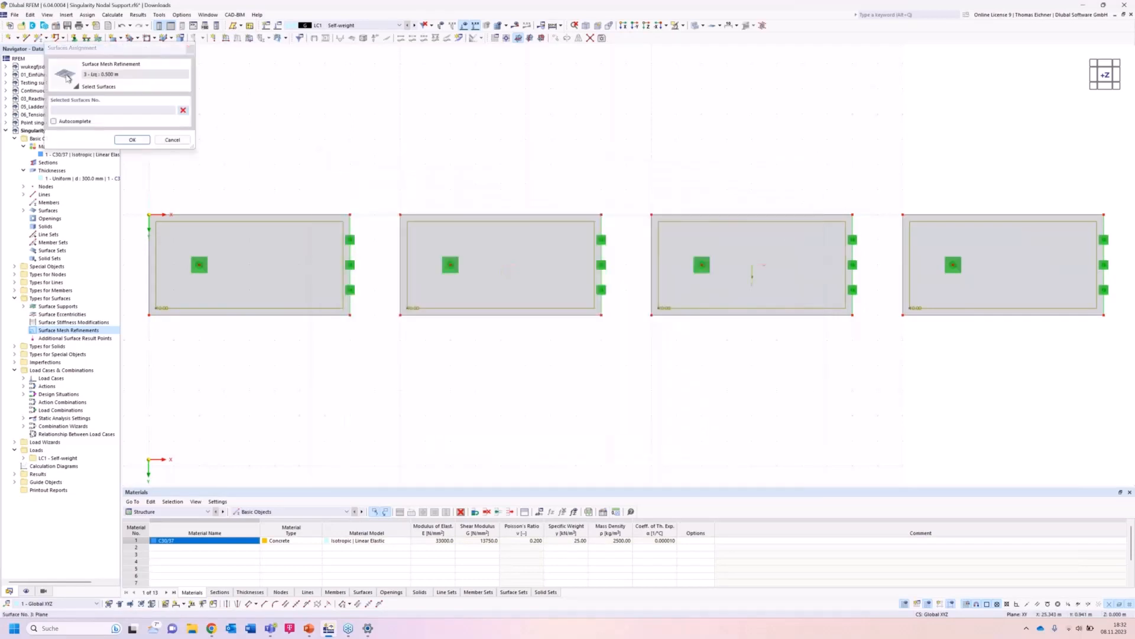
{"action": "left_click", "coordinate": [752, 275]}
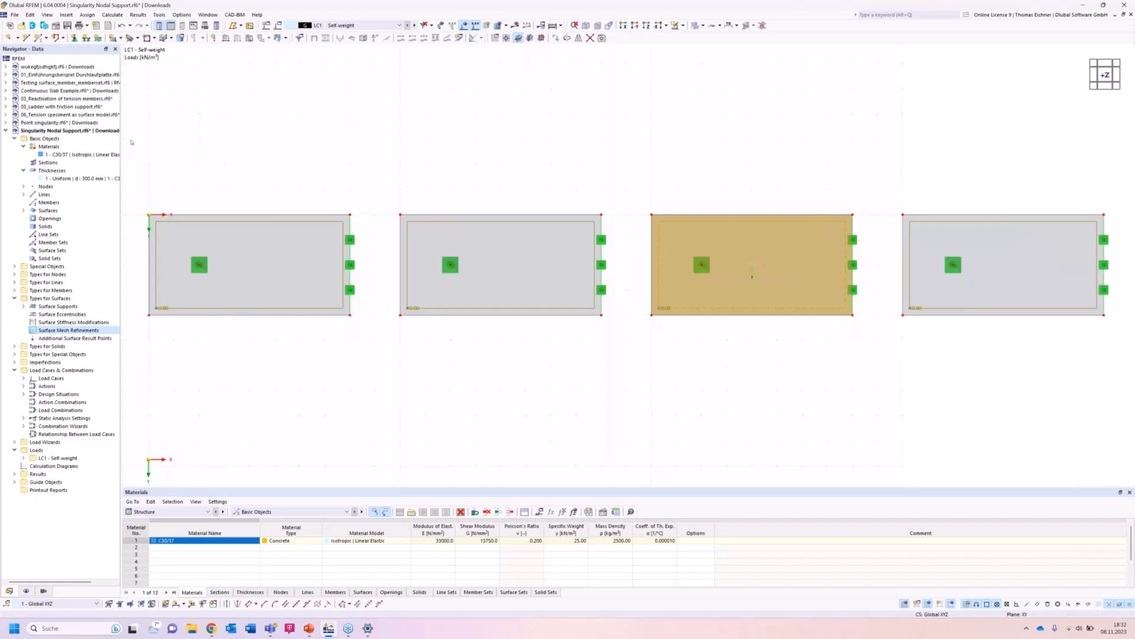
{"action": "left_click", "coordinate": [364, 206]}
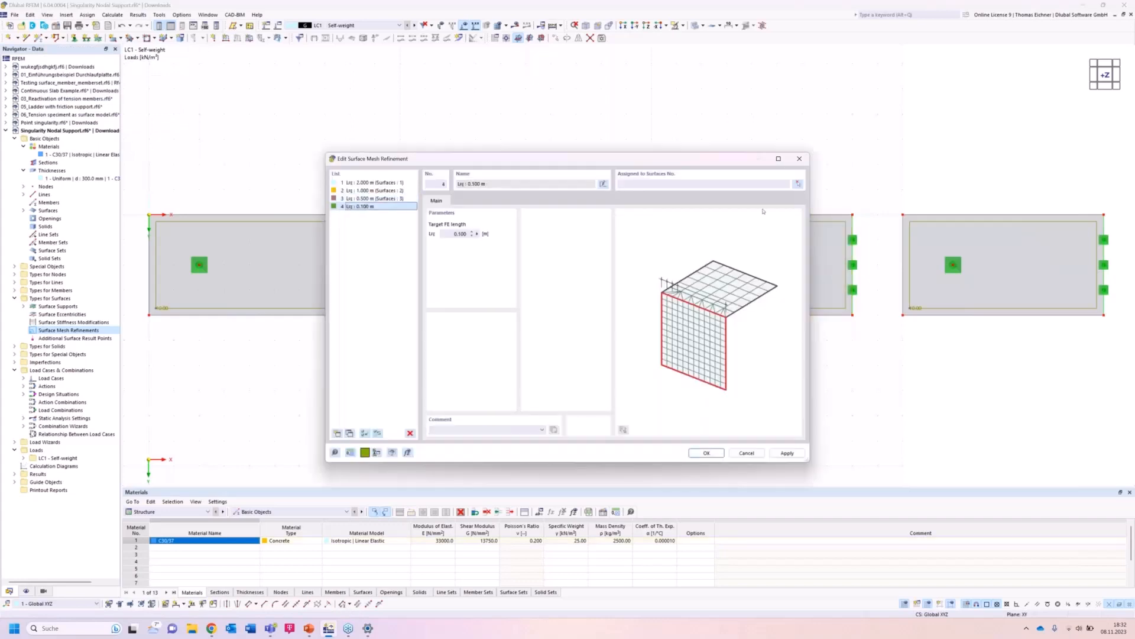
Assign the 0.1 m mesh refinement to the fourth plate and confirm the refinements.
{"action": "left_click", "coordinate": [800, 186]}
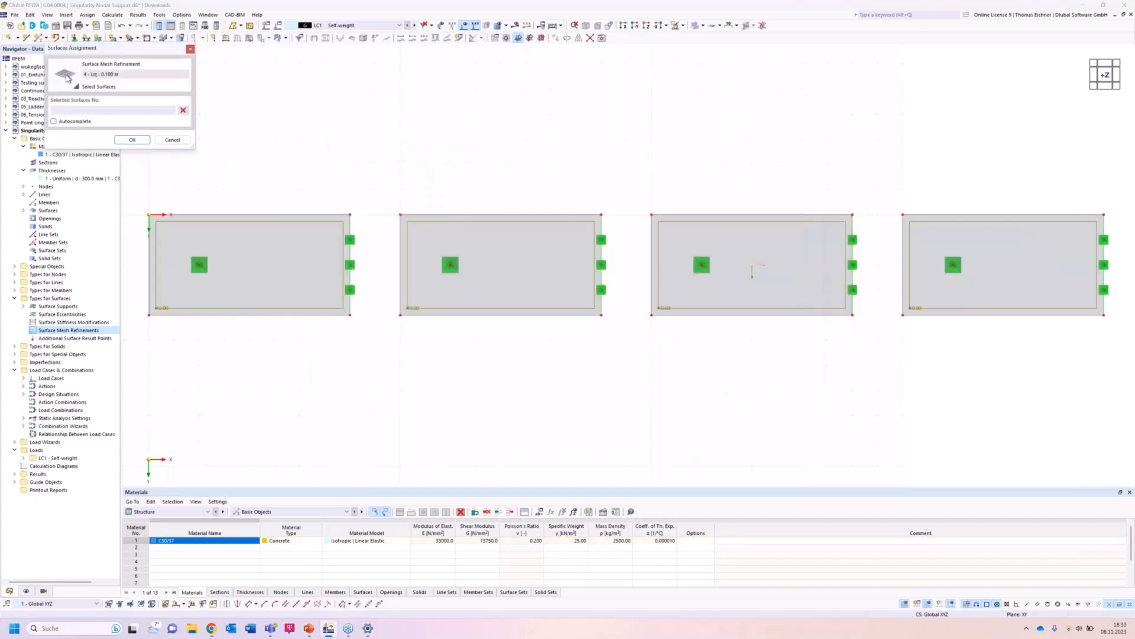
{"action": "left_click", "coordinate": [1004, 276]}
{"action": "left_click", "coordinate": [144, 143]}
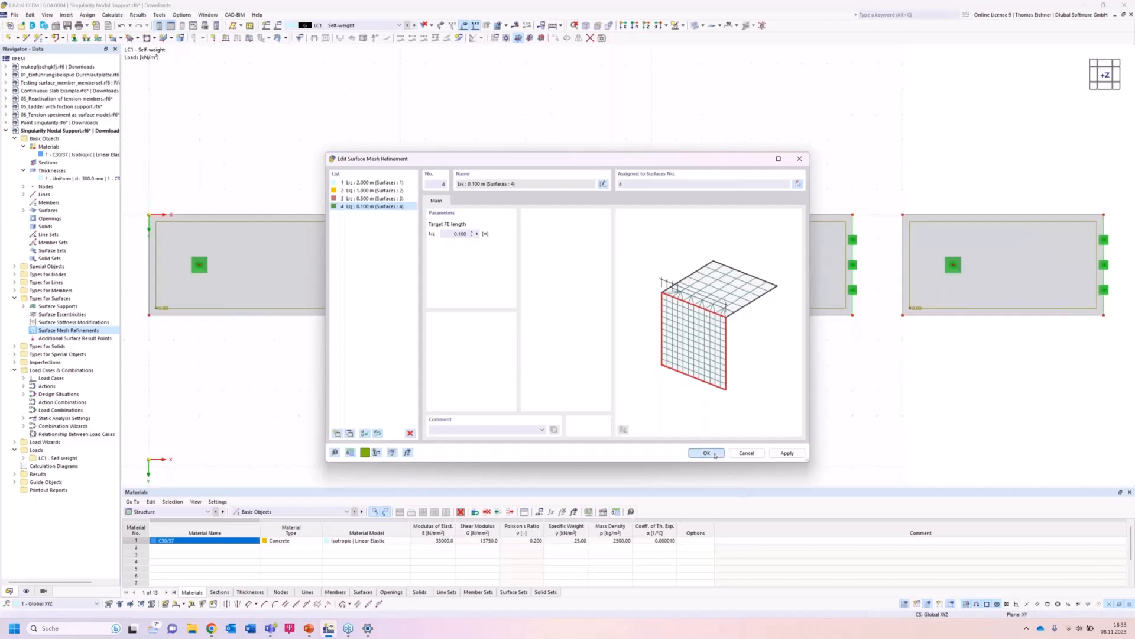
{"action": "left_click", "coordinate": [713, 454]}
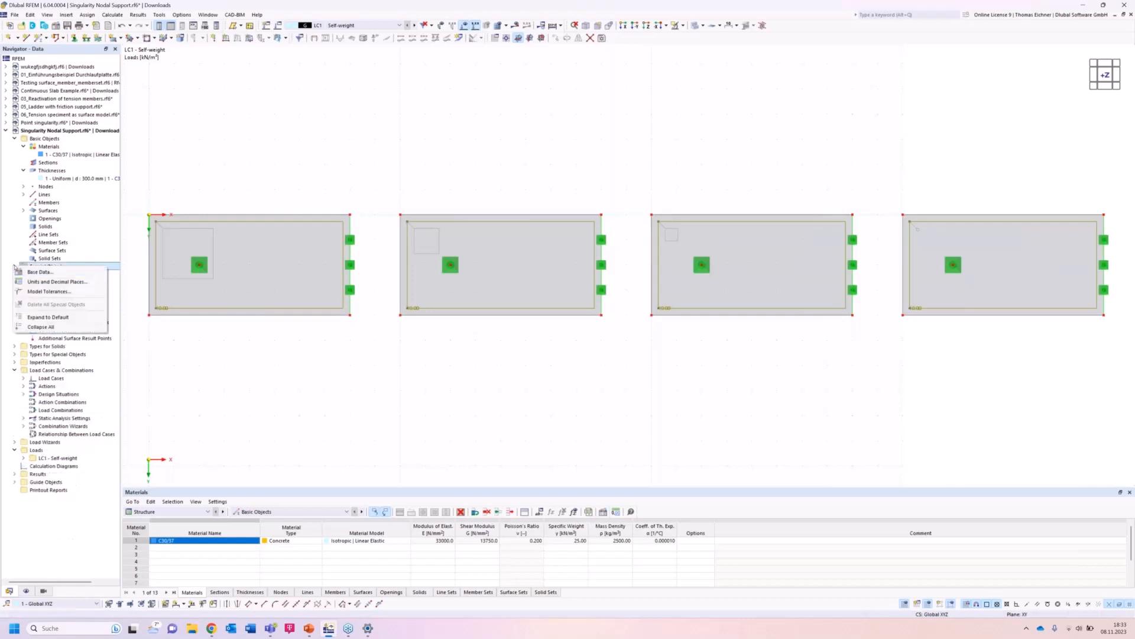
Create a result section from X 0, Y 2 m to X 38, Y 2 m running through all four plates.
{"action": "left_click", "coordinate": [13, 267]}
{"action": "left_click", "coordinate": [61, 306]}
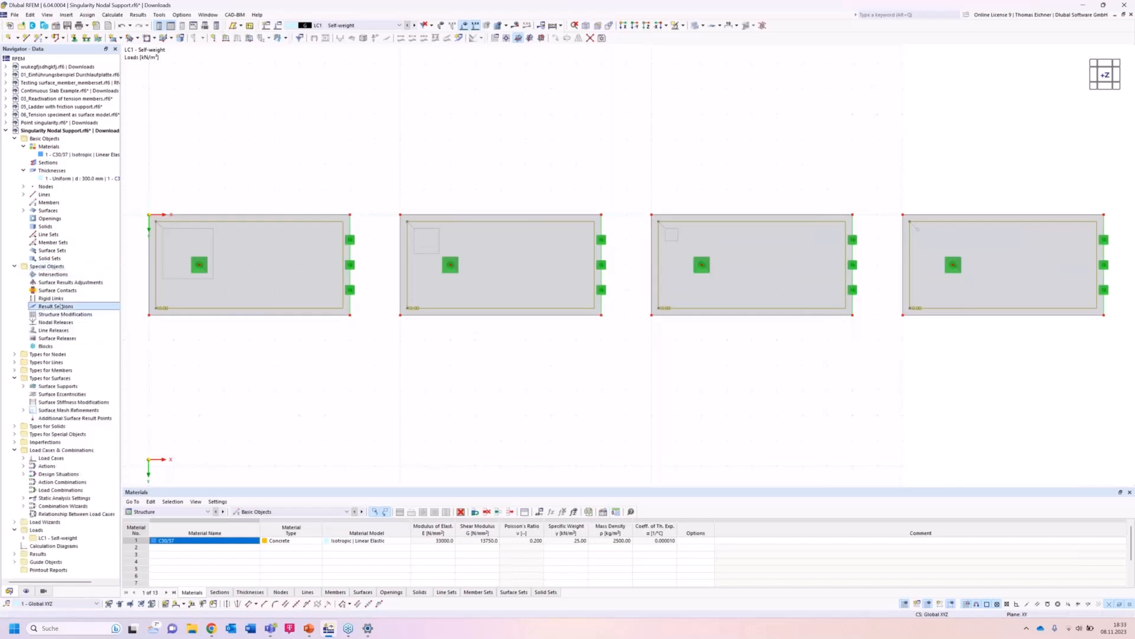
{"action": "double_click", "coordinate": [61, 306]}
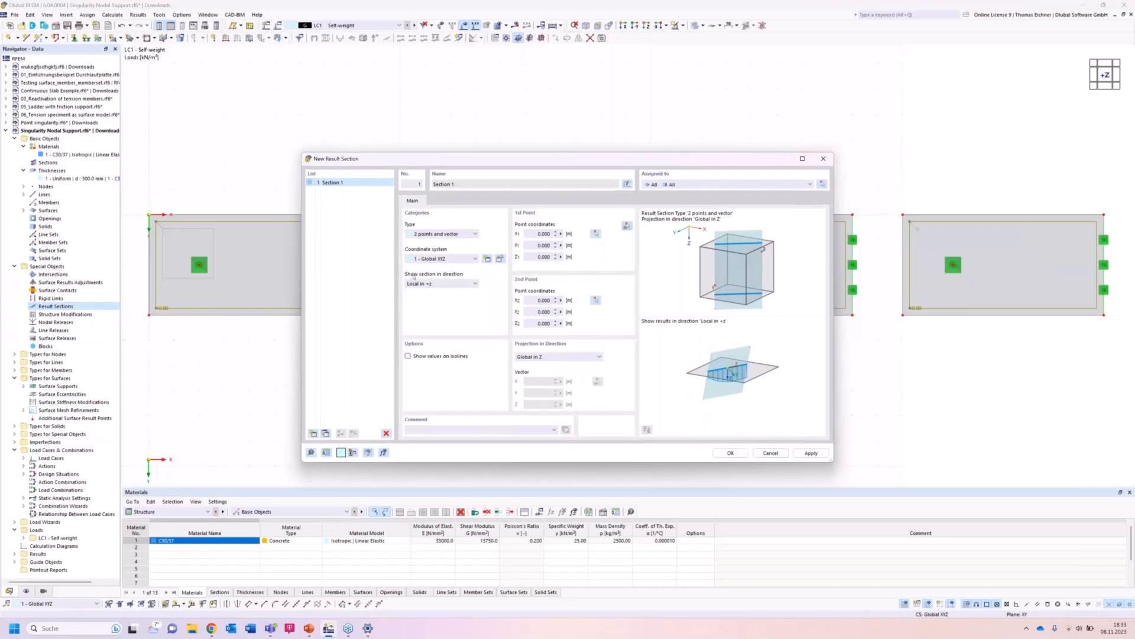
{"action": "left_click", "coordinate": [627, 226]}
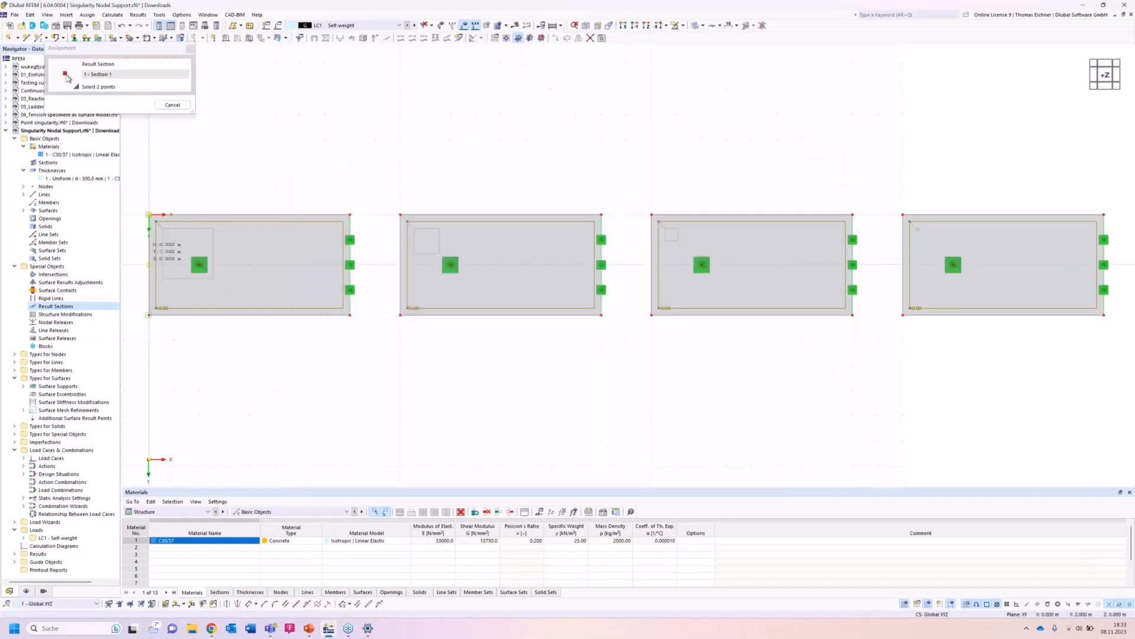
{"action": "left_click", "coordinate": [149, 265]}
{"action": "left_click", "coordinate": [1104, 264]}
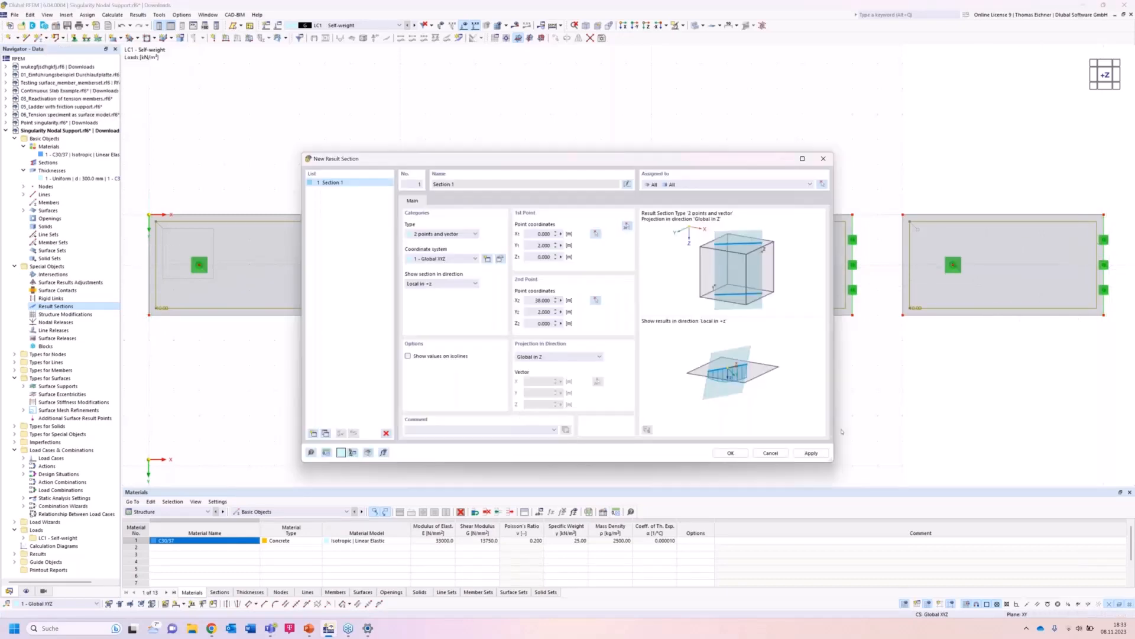
{"action": "key", "text": "Return"}
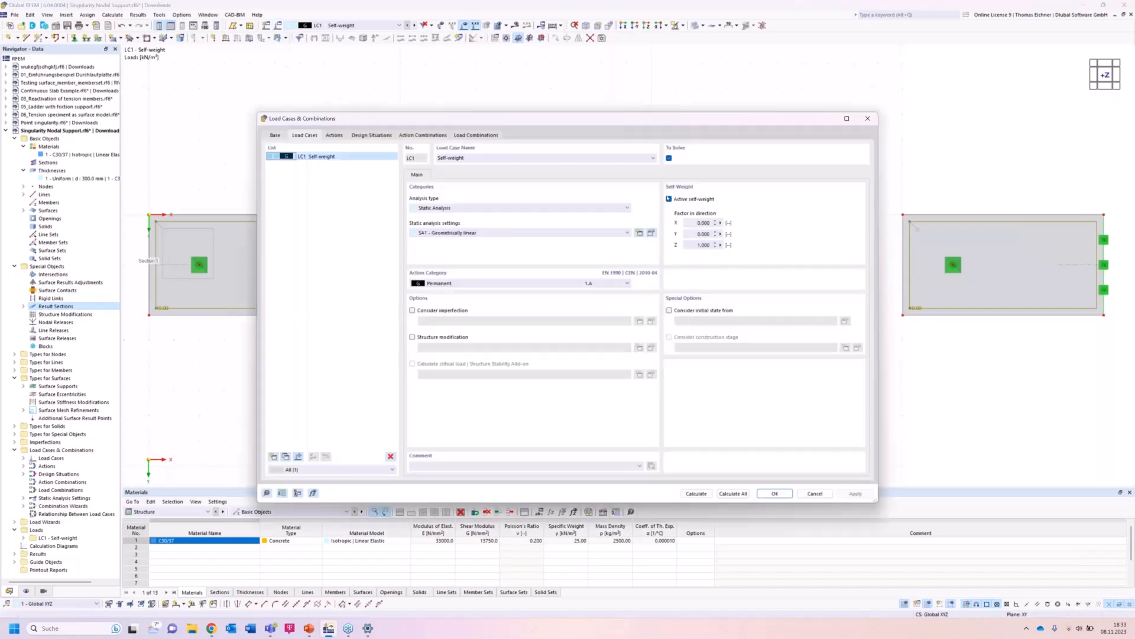
Deactivate self-weight in LC1 and run the calculation.
{"action": "left_click", "coordinate": [668, 199]}
{"action": "left_click_drag", "start_coordinate": [670, 122], "coordinate": [672, 124]}
{"action": "left_click_drag", "start_coordinate": [747, 132], "coordinate": [767, 131]}
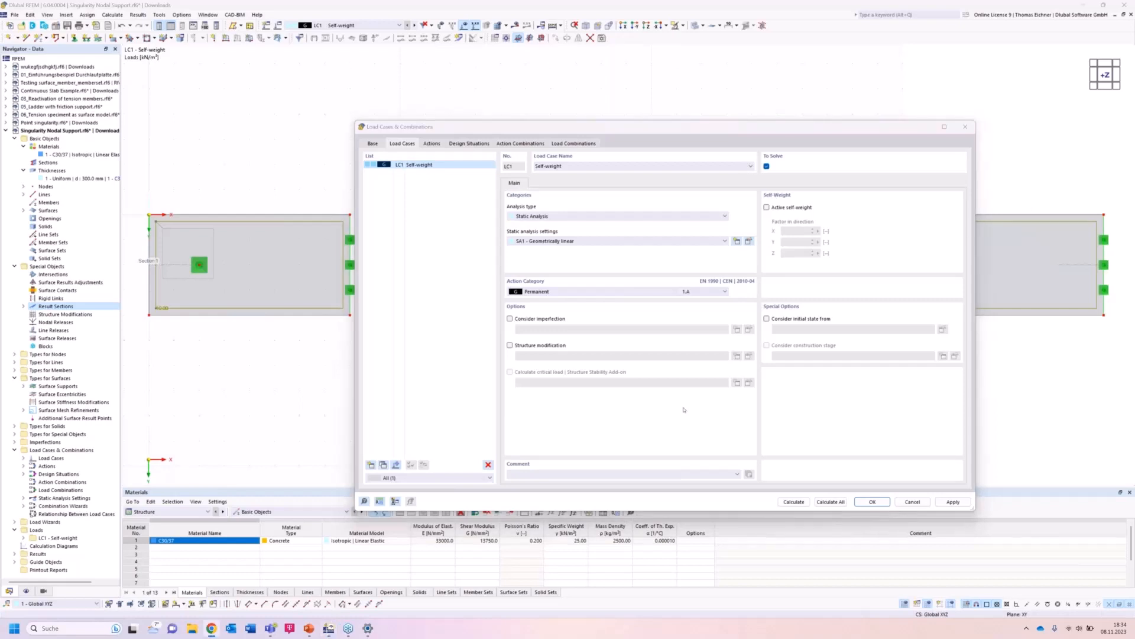
{"action": "left_click", "coordinate": [851, 418]}
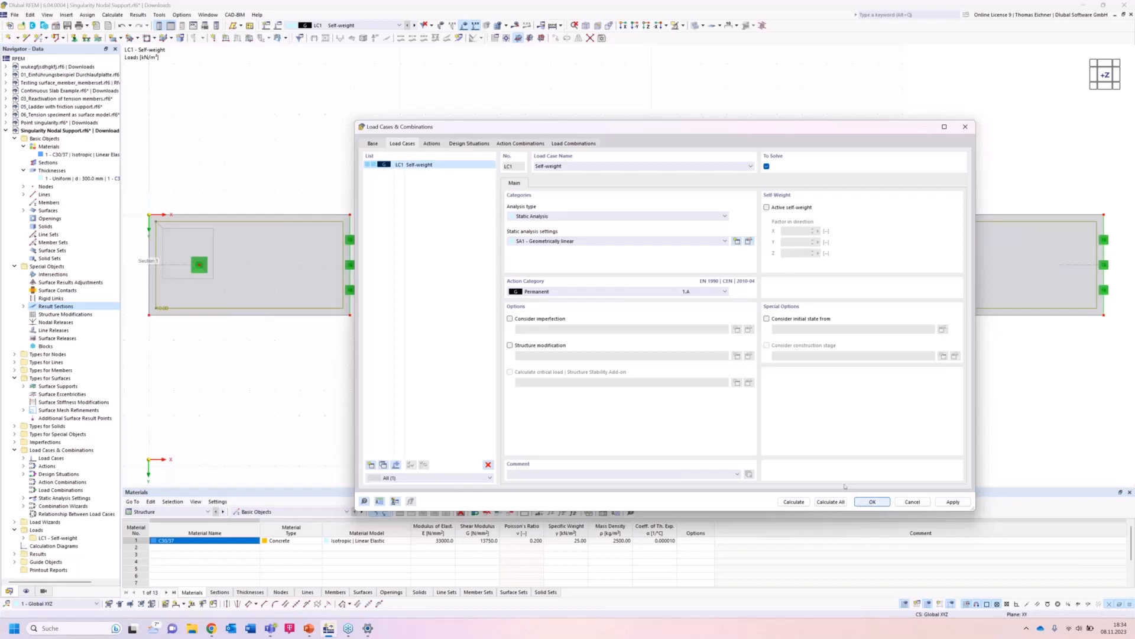
{"action": "left_click", "coordinate": [791, 502]}
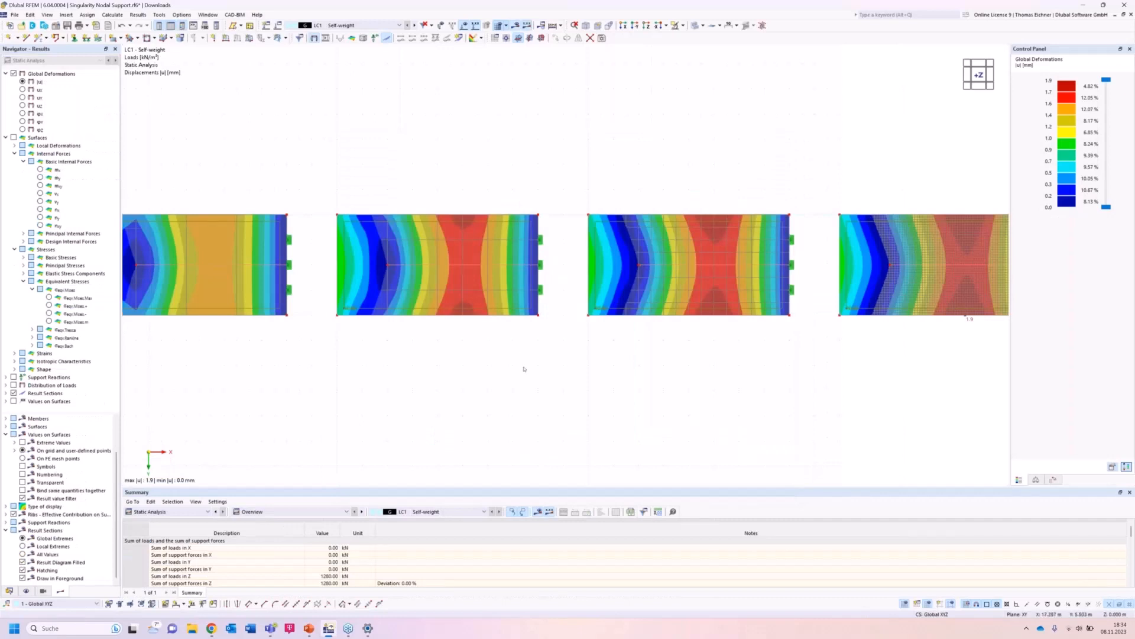
Show the result section deformations in the side view with local extremes displayed.
{"action": "middle_click_drag", "start_coordinate": [536, 360], "coordinate": [543, 223], "text": "ctrl"}
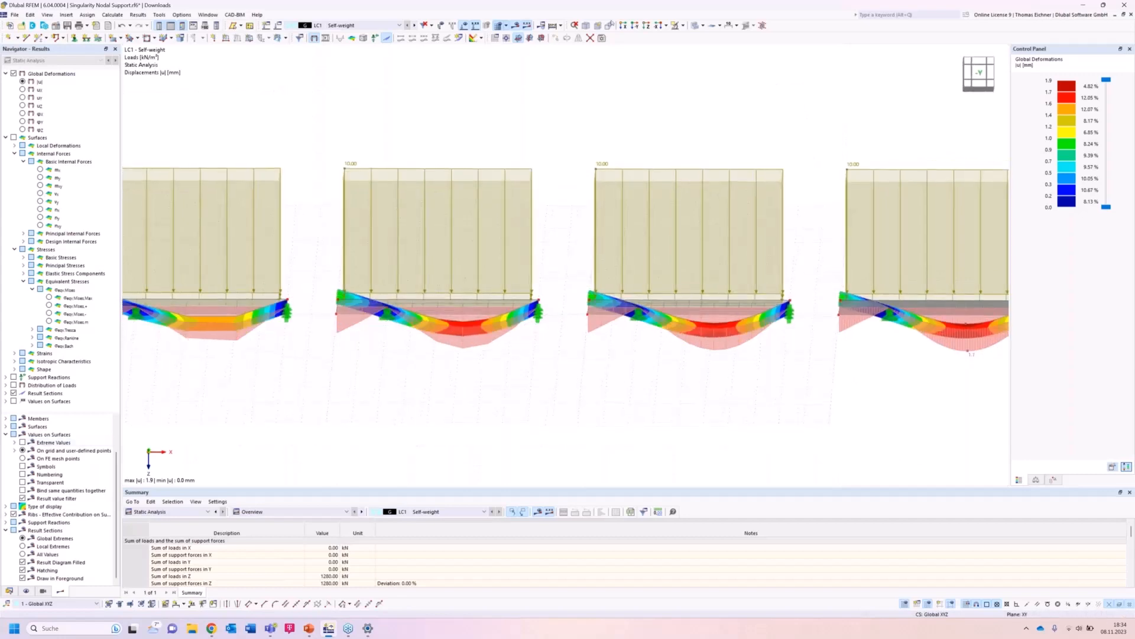
{"action": "left_click", "coordinate": [636, 26]}
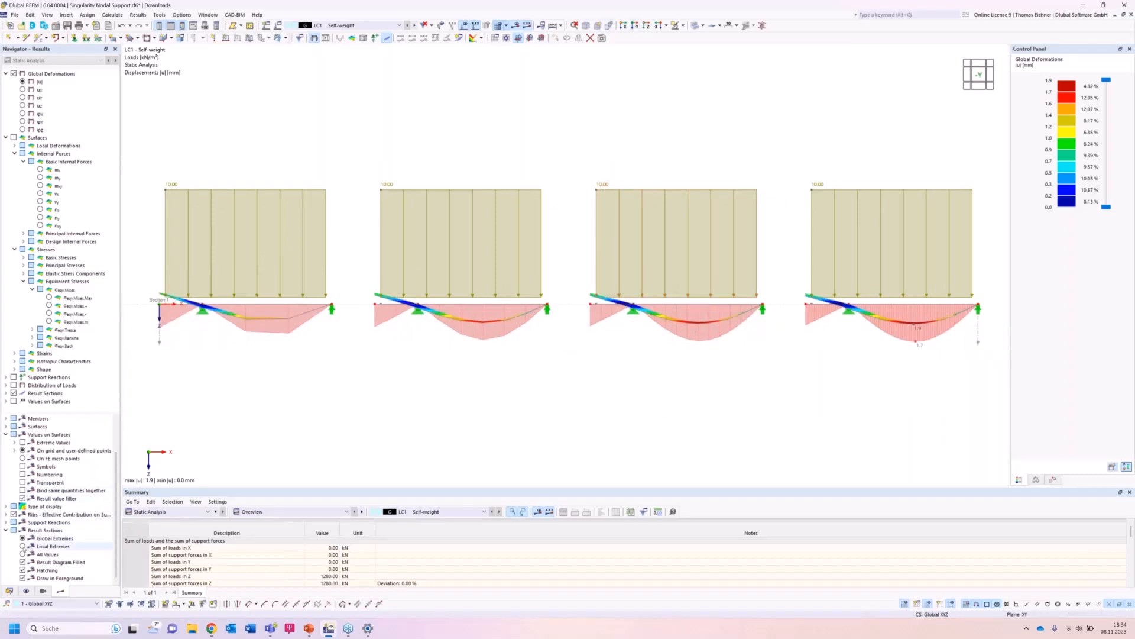
{"action": "left_click", "coordinate": [23, 546]}
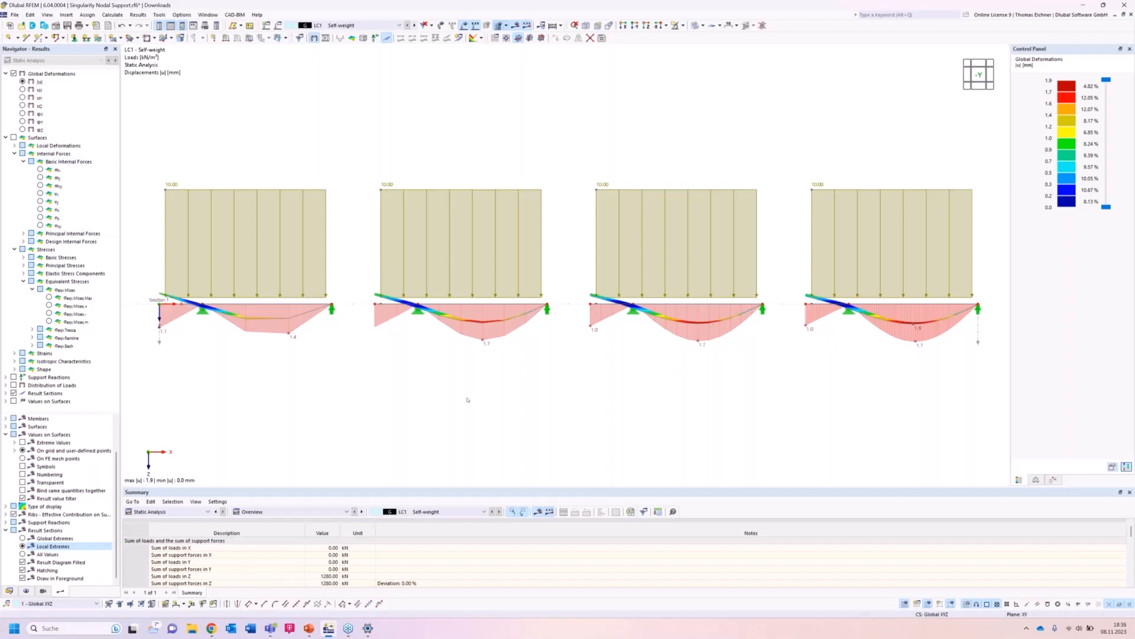
Display the mx bending moments of the plates along the result section.
{"action": "left_click", "coordinate": [40, 170]}
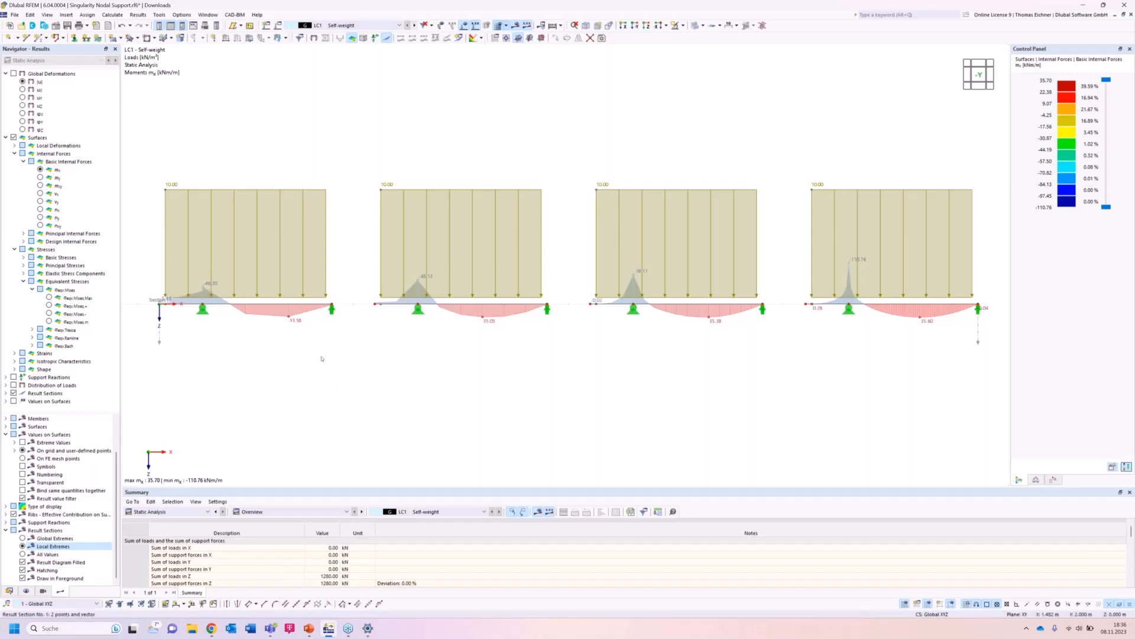
{"action": "right_click", "coordinate": [496, 373]}
{"action": "left_click", "coordinate": [404, 355]}
{"action": "middle_click_drag", "start_coordinate": [569, 363], "coordinate": [506, 368]}
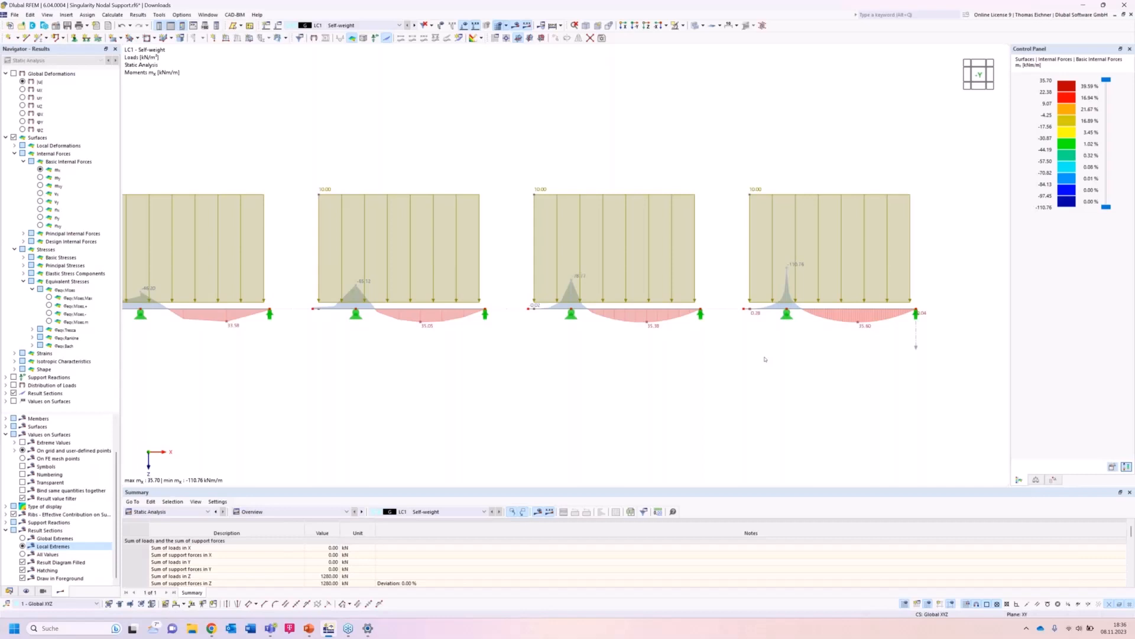
Edit the interior hinged nodal support to use an elastic vertical spring of 700 kN/m instead of a fixed uz.
{"action": "double_click", "coordinate": [357, 314]}
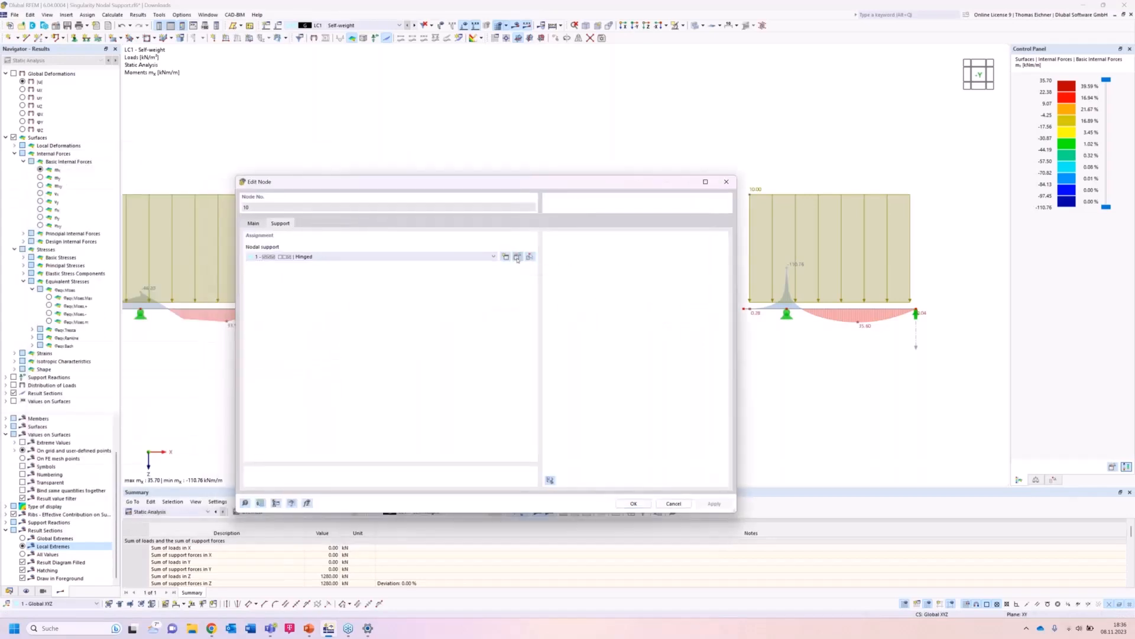
{"action": "left_click", "coordinate": [517, 257]}
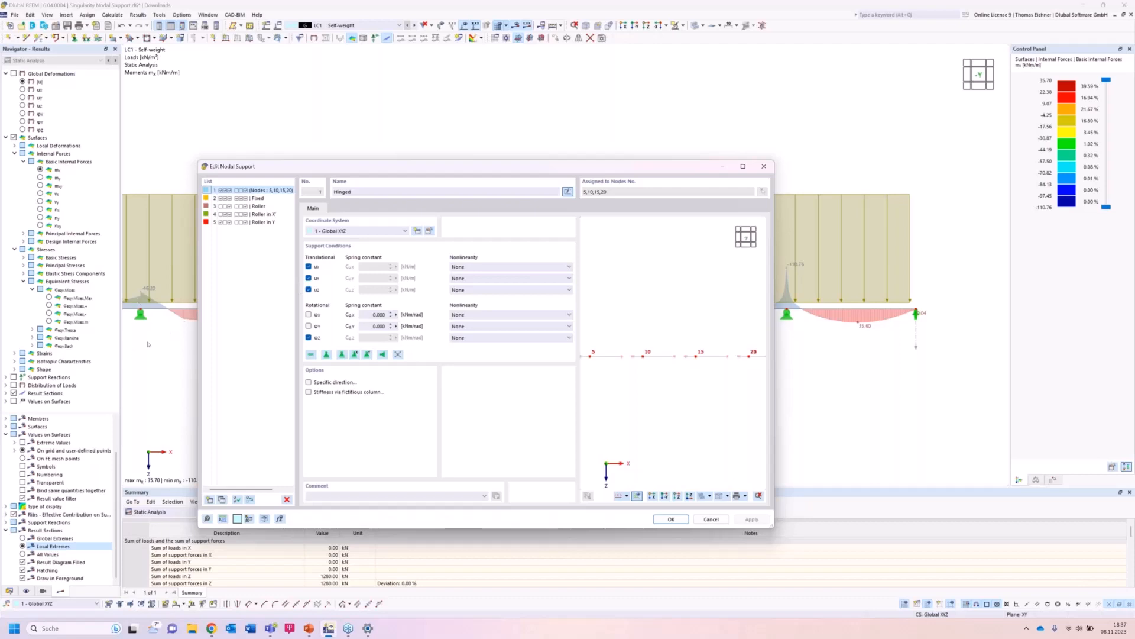
{"action": "left_click", "coordinate": [308, 289]}
{"action": "double_click", "coordinate": [372, 289]}
{"action": "left_click", "coordinate": [750, 519]}
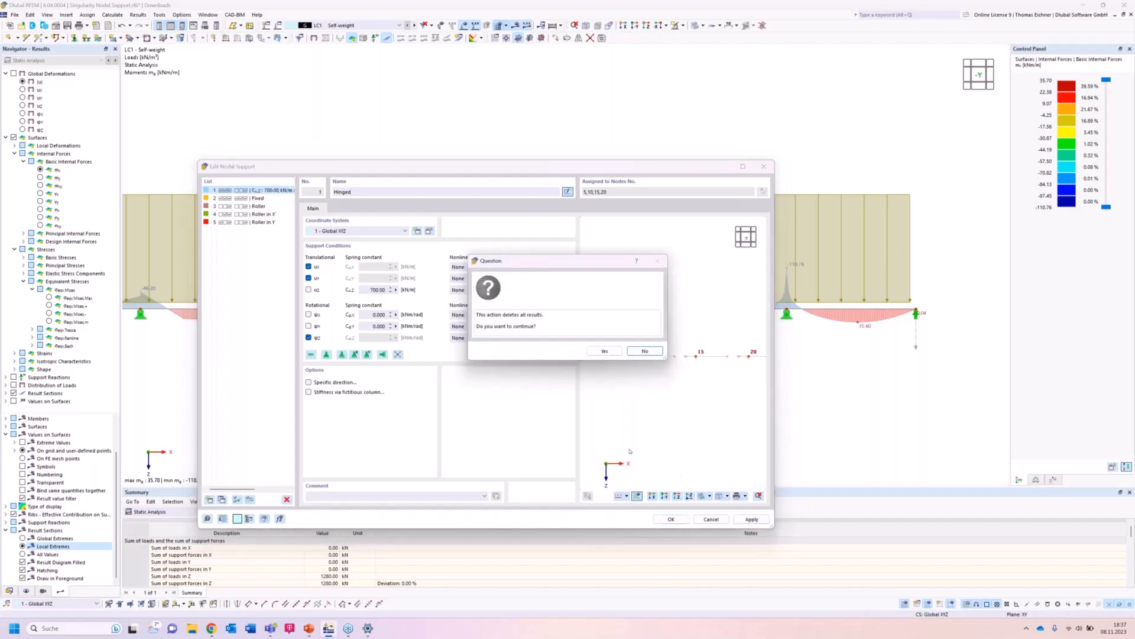
{"action": "left_click", "coordinate": [604, 351]}
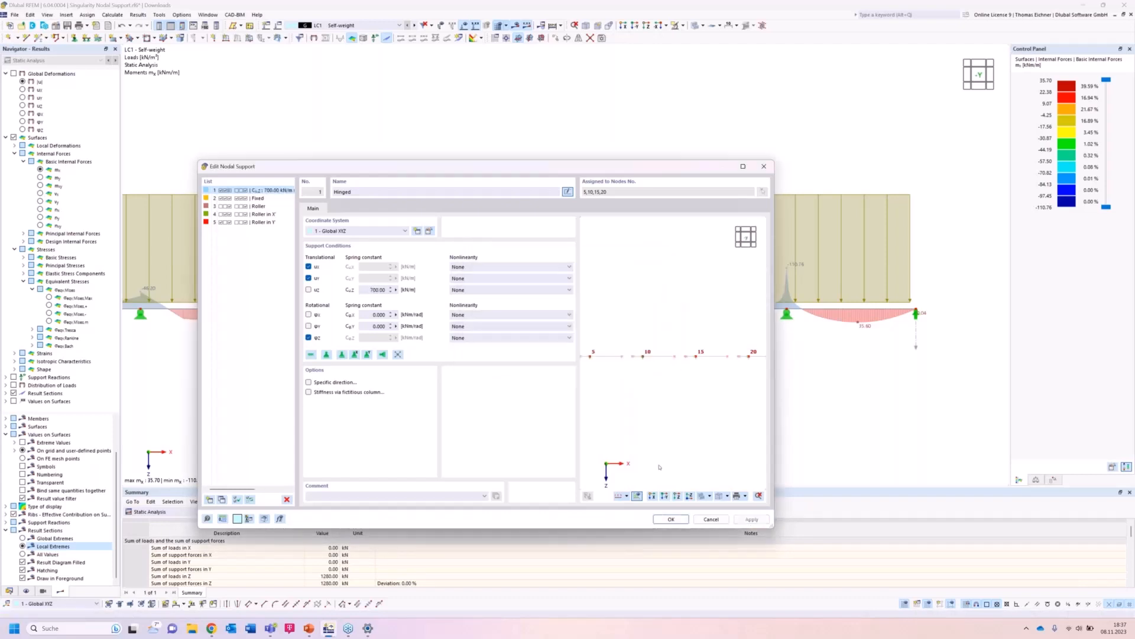
{"action": "left_click", "coordinate": [671, 519]}
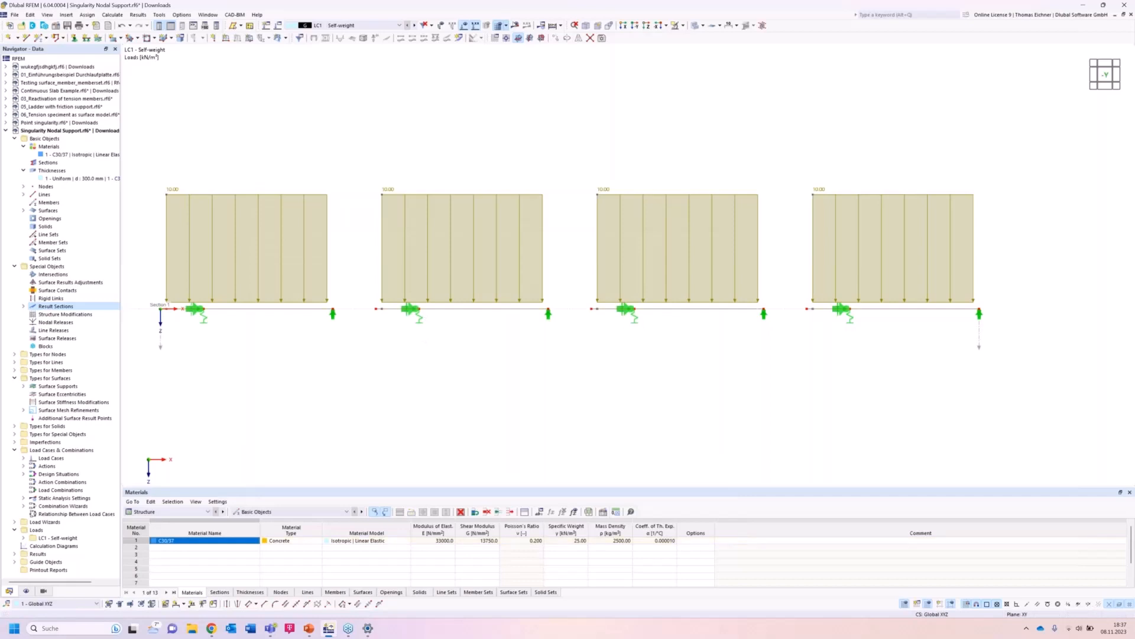
Recalculate and display the global deformations along the result section in the side view.
{"action": "left_click", "coordinate": [515, 25]}
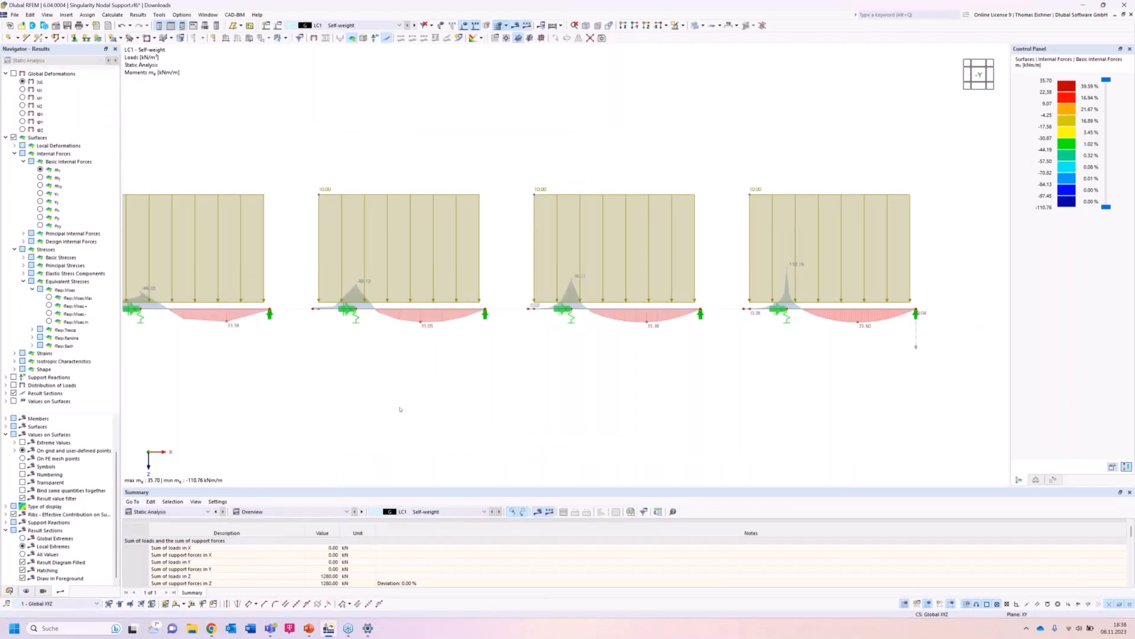
{"action": "middle_click_drag", "start_coordinate": [400, 409], "coordinate": [435, 409]}
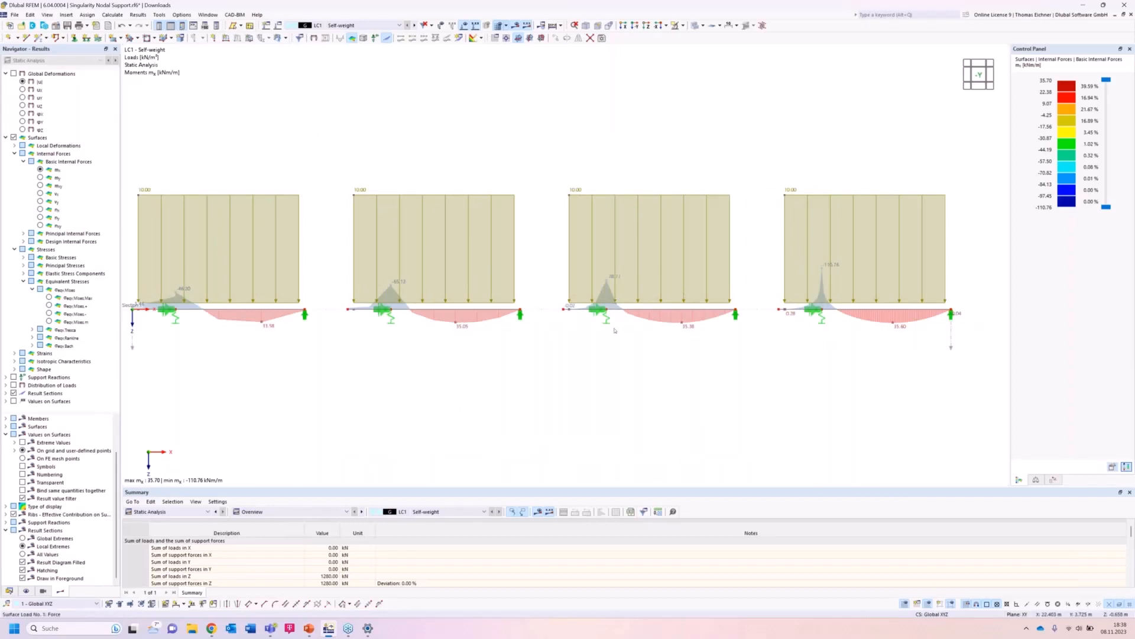
{"action": "middle_click_drag", "start_coordinate": [617, 348], "coordinate": [609, 411], "text": "ctrl"}
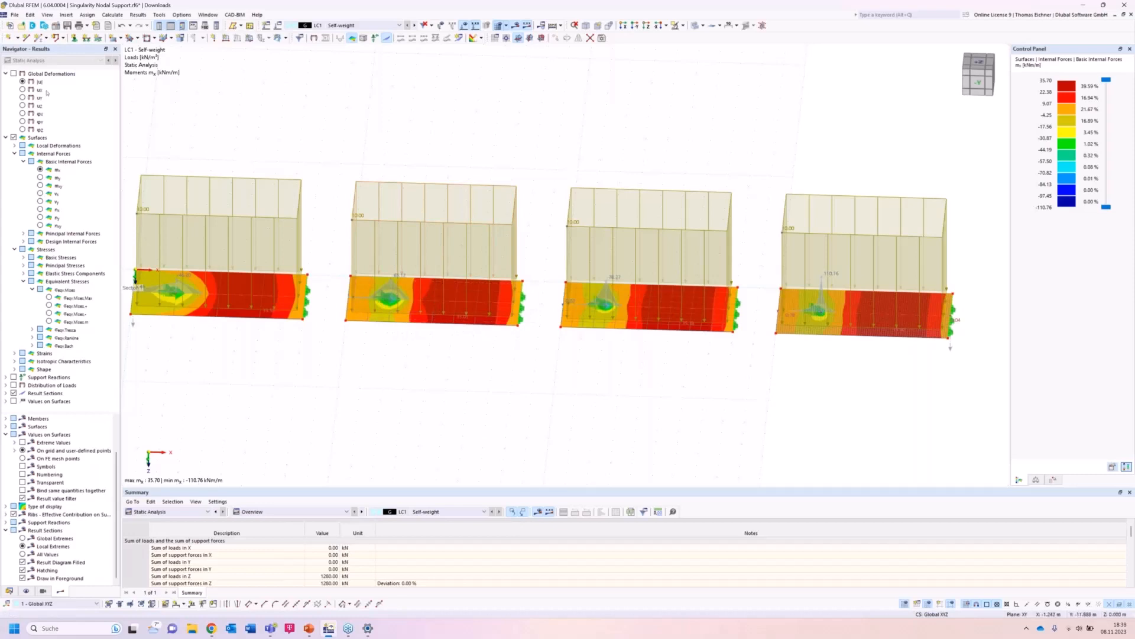
{"action": "left_click", "coordinate": [24, 81]}
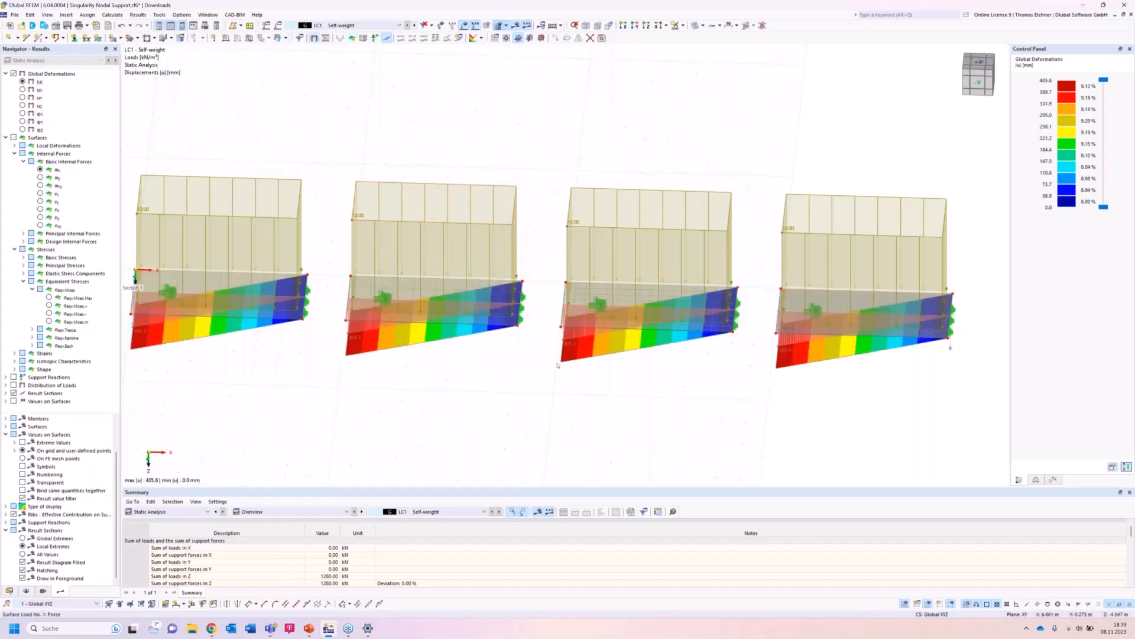
{"action": "left_click", "coordinate": [979, 82]}
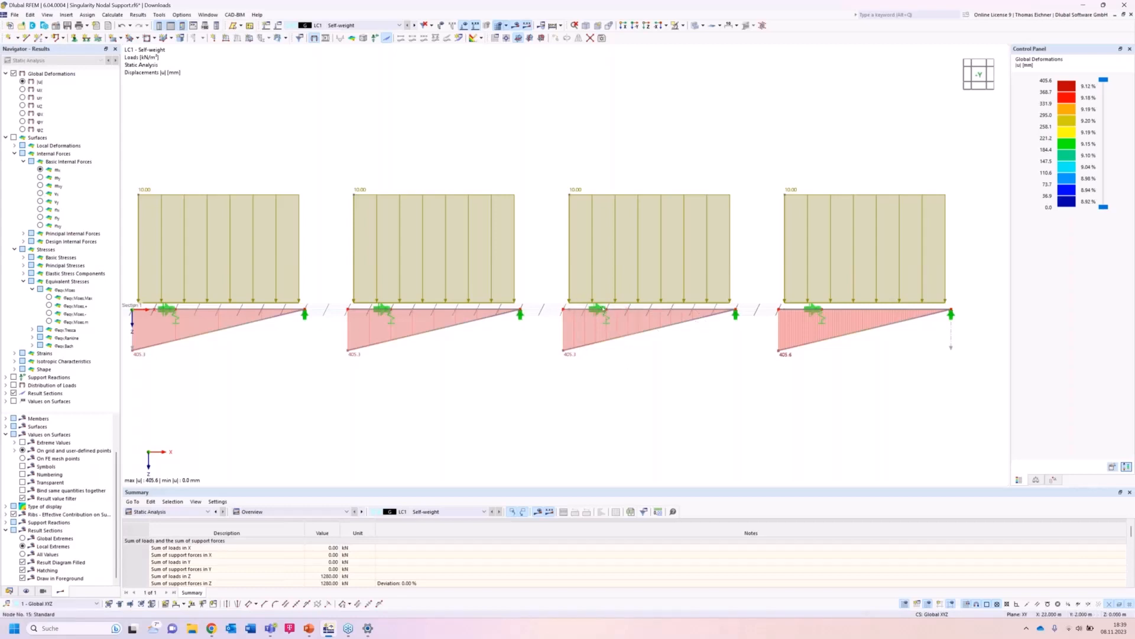
Open the interior nodal support and enable stiffness via a fictitious column.
{"action": "left_click", "coordinate": [600, 308]}
{"action": "double_click", "coordinate": [607, 320]}
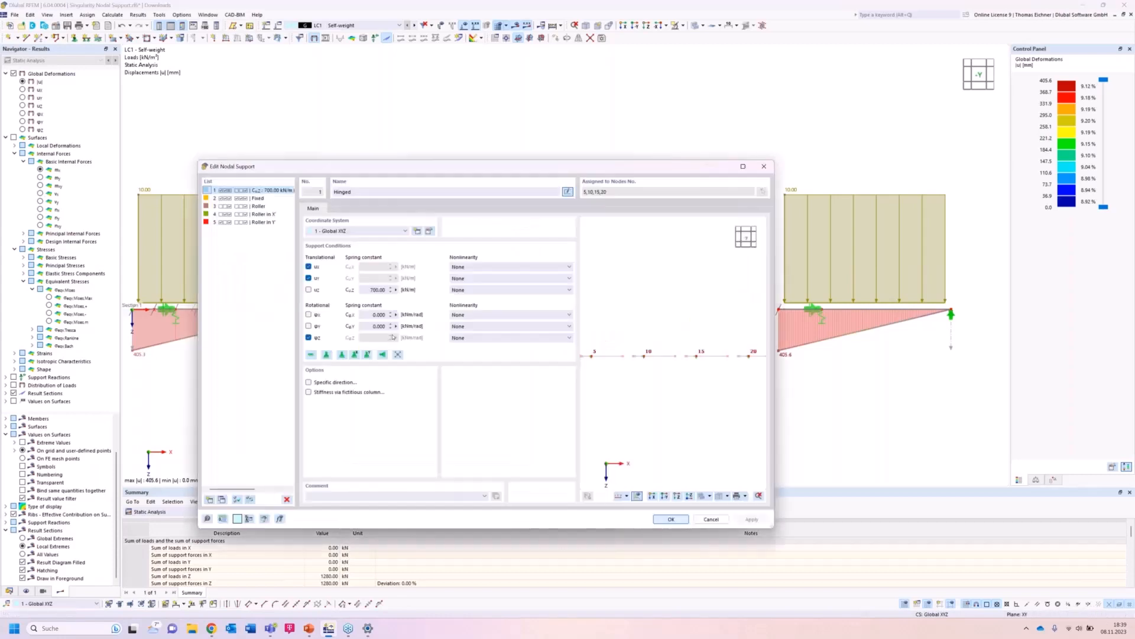
{"action": "double_click", "coordinate": [372, 290]}
{"action": "left_click_drag", "start_coordinate": [440, 174], "coordinate": [555, 210]}
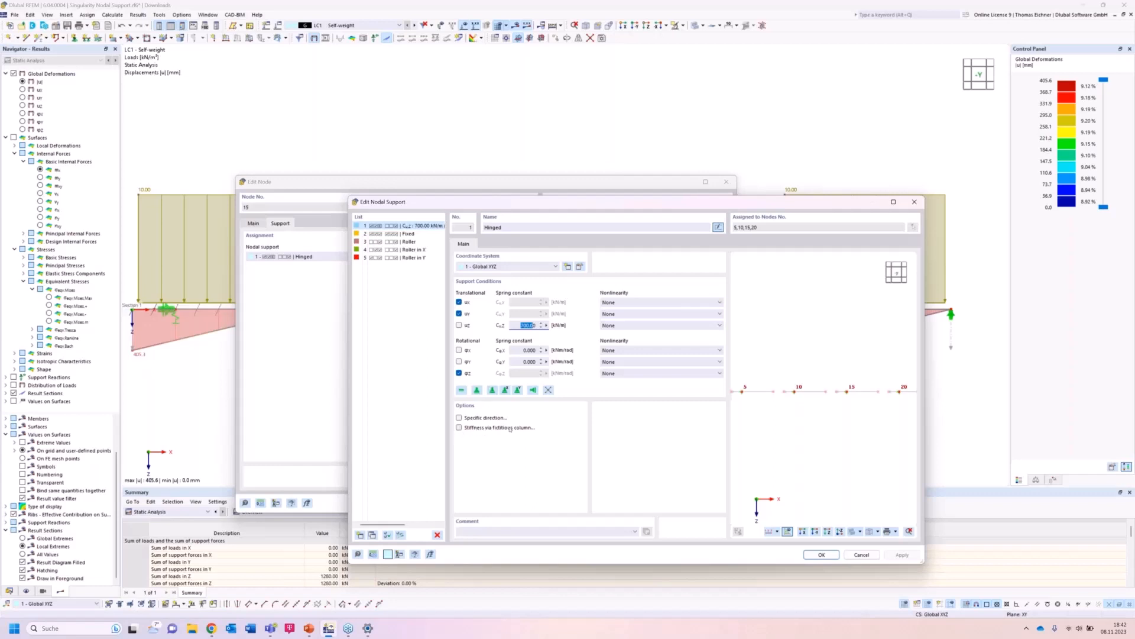
{"action": "left_click", "coordinate": [460, 427]}
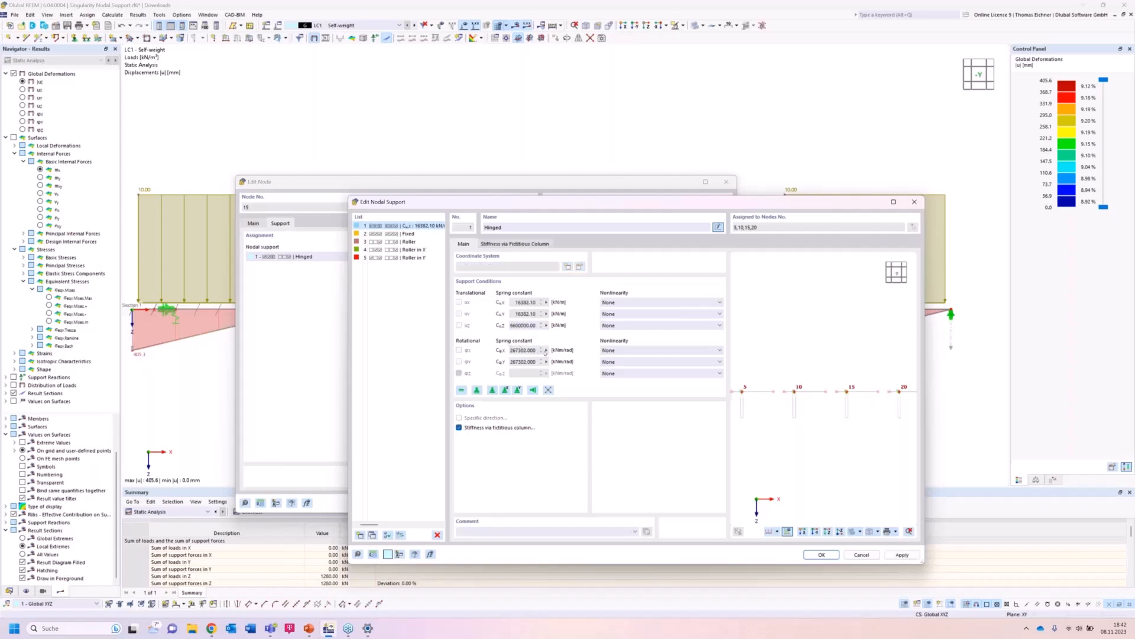
Set the fictitious column support model to elastic surface foundations with a 0.5 × 0.5 m rectangular column head.
{"action": "left_click", "coordinate": [525, 244]}
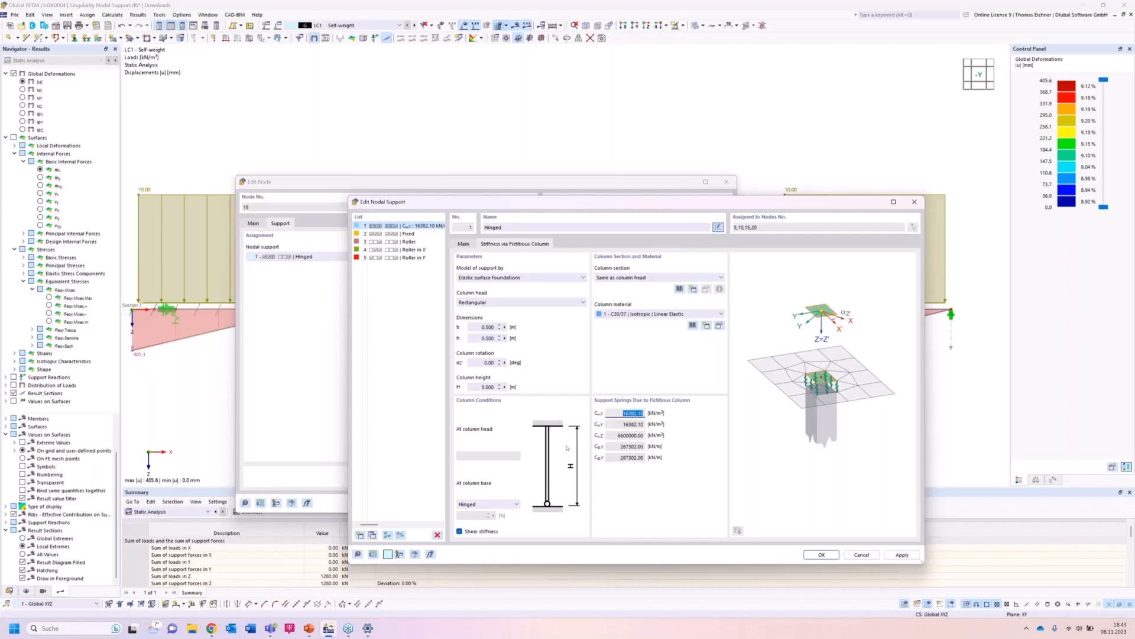
{"action": "double_click", "coordinate": [486, 387]}
{"action": "type", "text": "32"}
{"action": "left_click", "coordinate": [489, 363]}
{"action": "left_click", "coordinate": [483, 328]}
{"action": "left_click", "coordinate": [483, 338]}
{"action": "left_click", "coordinate": [521, 278]}
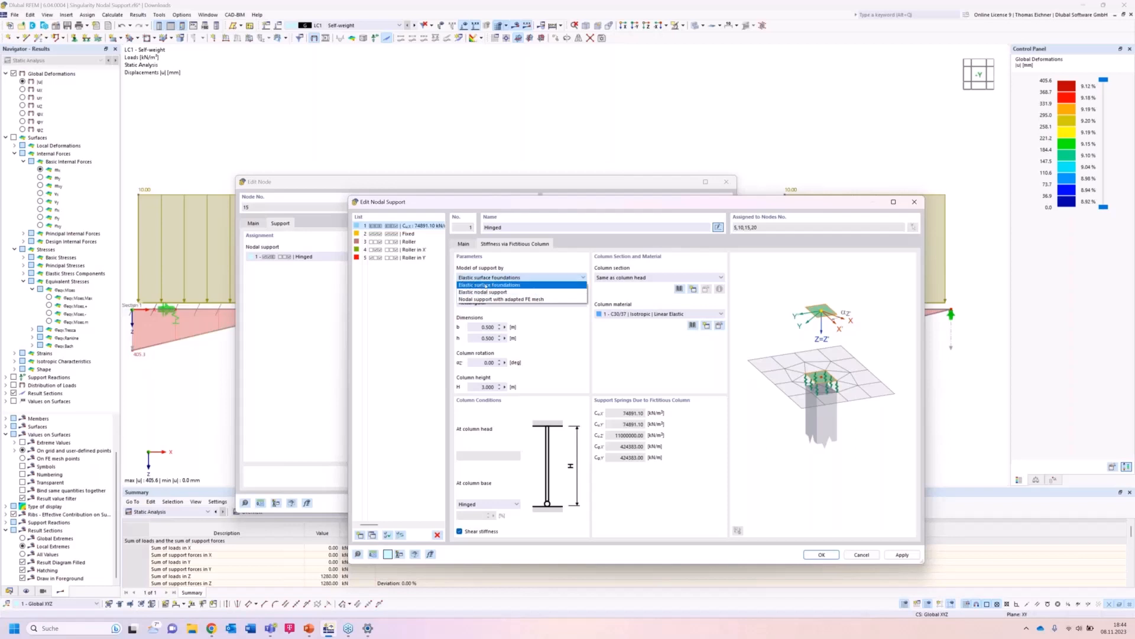
{"action": "left_click", "coordinate": [501, 285]}
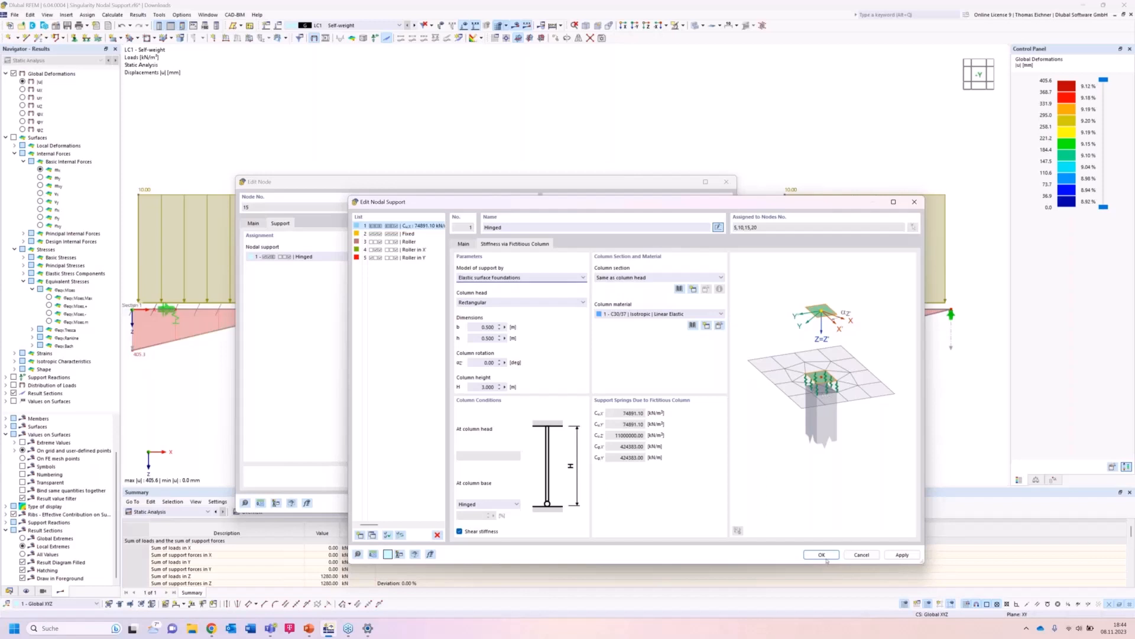
Set the fictitious column height to 3 m and confirm both support dialogs.
{"action": "double_click", "coordinate": [486, 387]}
{"action": "type", "text": "5"}
{"action": "key", "text": "Return"}
{"action": "type", "text": "3"}
{"action": "left_click", "coordinate": [486, 362]}
{"action": "left_click", "coordinate": [821, 554]}
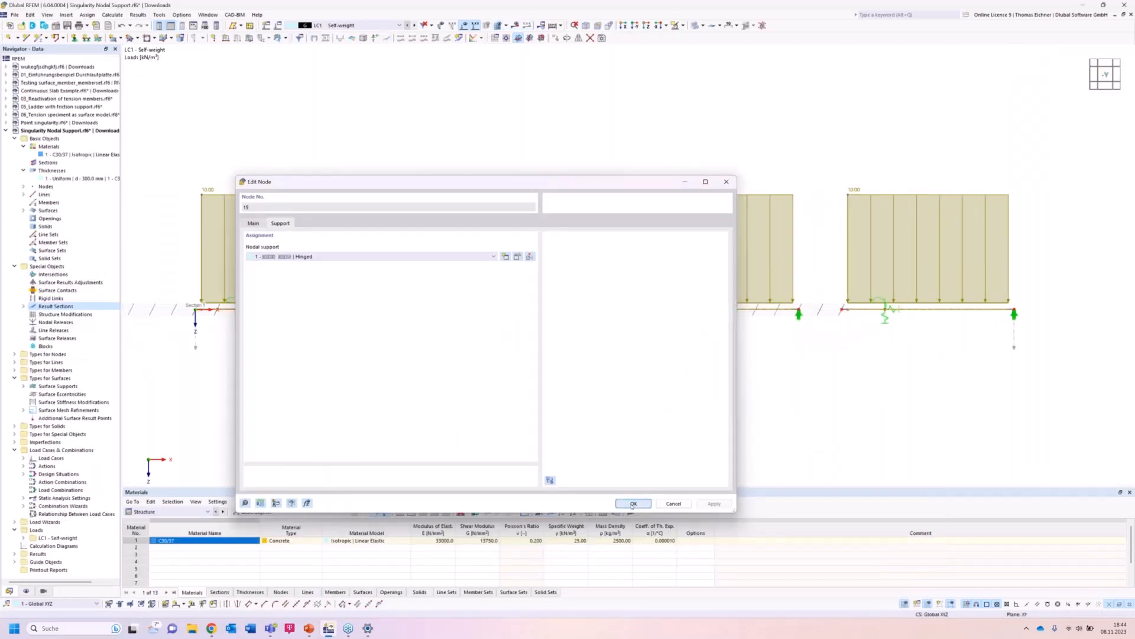
{"action": "left_click", "coordinate": [632, 504]}
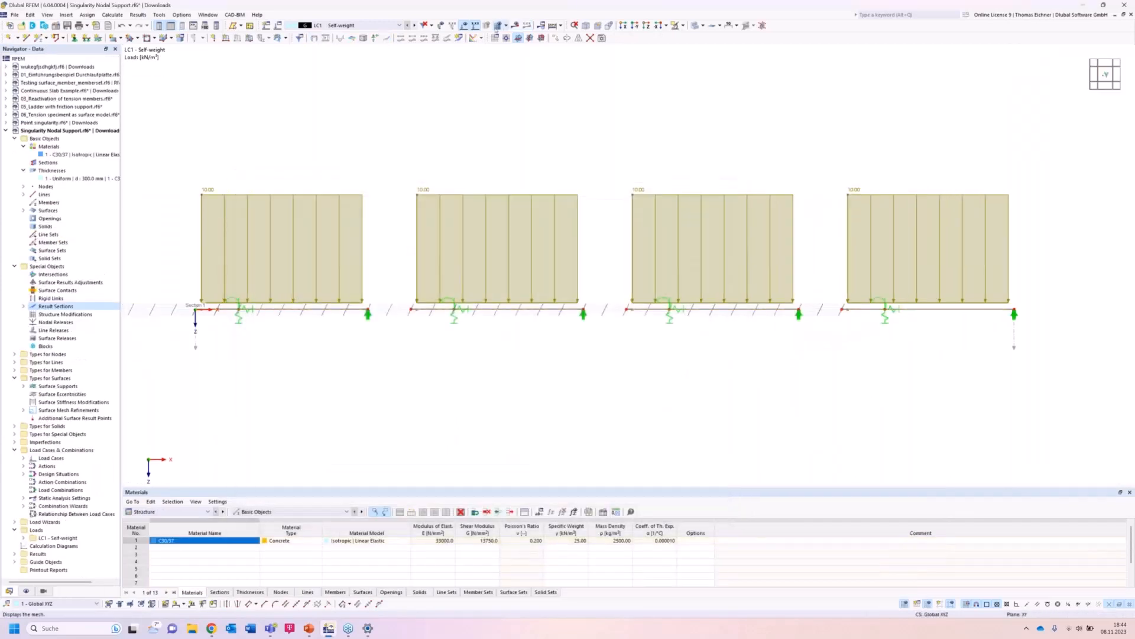
Recalculate and display the mx bending moments along the result section.
{"action": "left_click", "coordinate": [515, 25]}
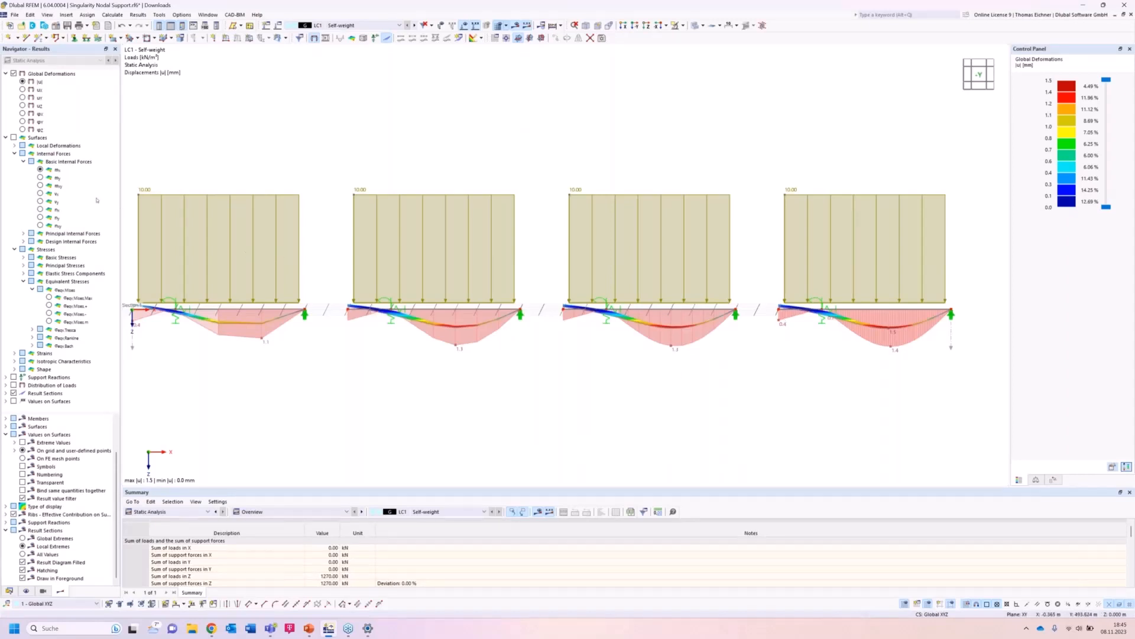
{"action": "left_click", "coordinate": [40, 169]}
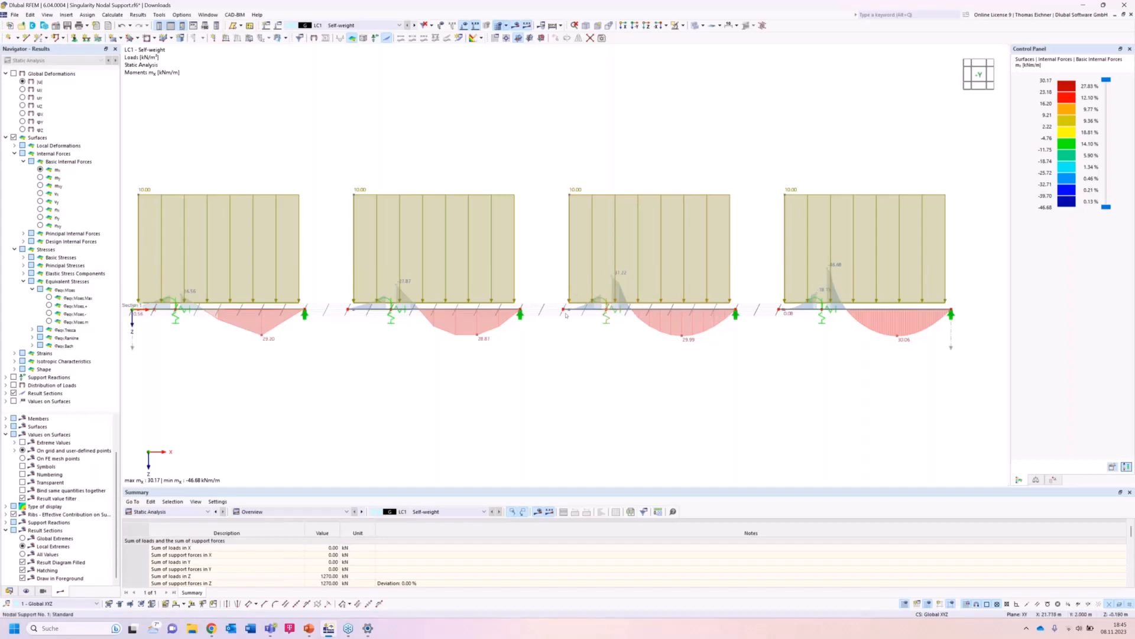
Review the fictitious column settings of the nodal support and close the dialogs without changes.
{"action": "double_click", "coordinate": [608, 320]}
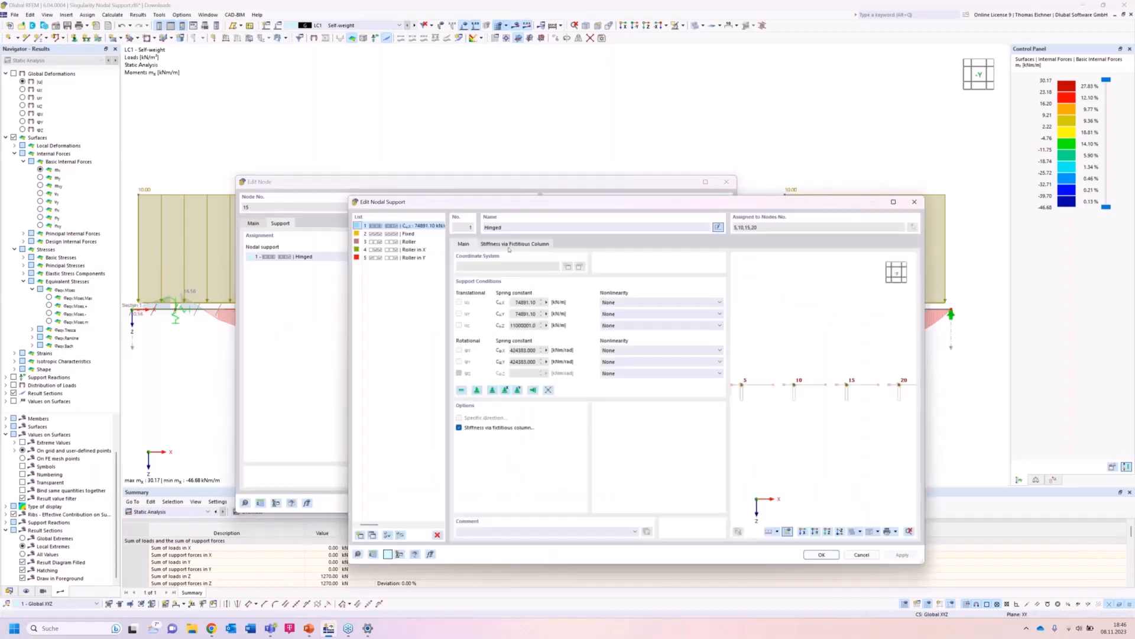
{"action": "left_click", "coordinate": [509, 244]}
{"action": "left_click", "coordinate": [486, 277]}
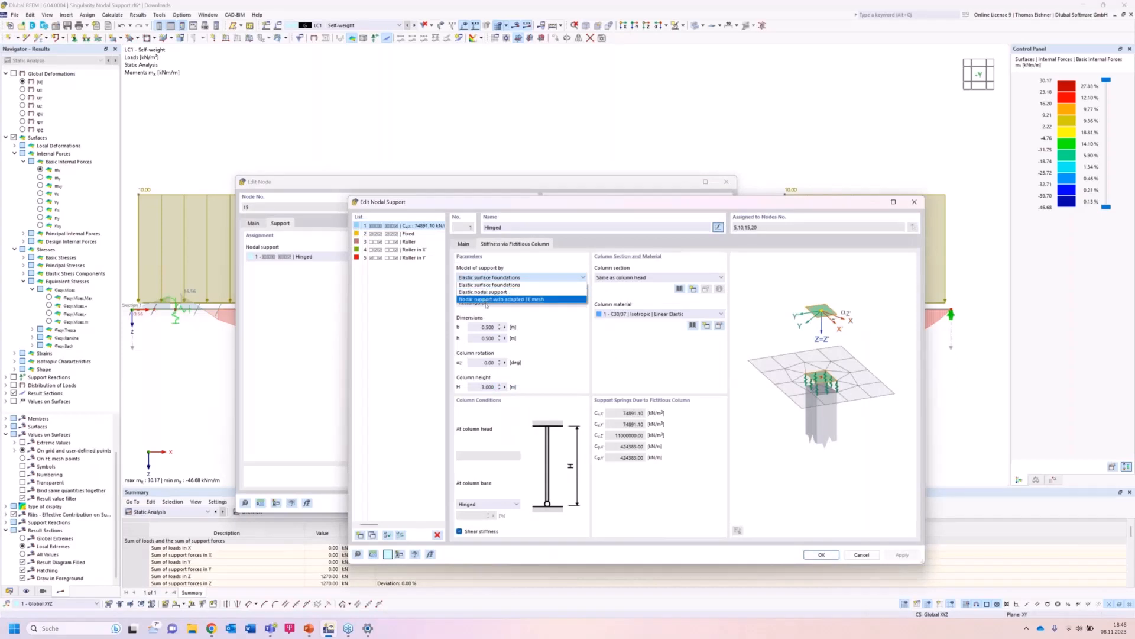
{"action": "left_click", "coordinate": [911, 204]}
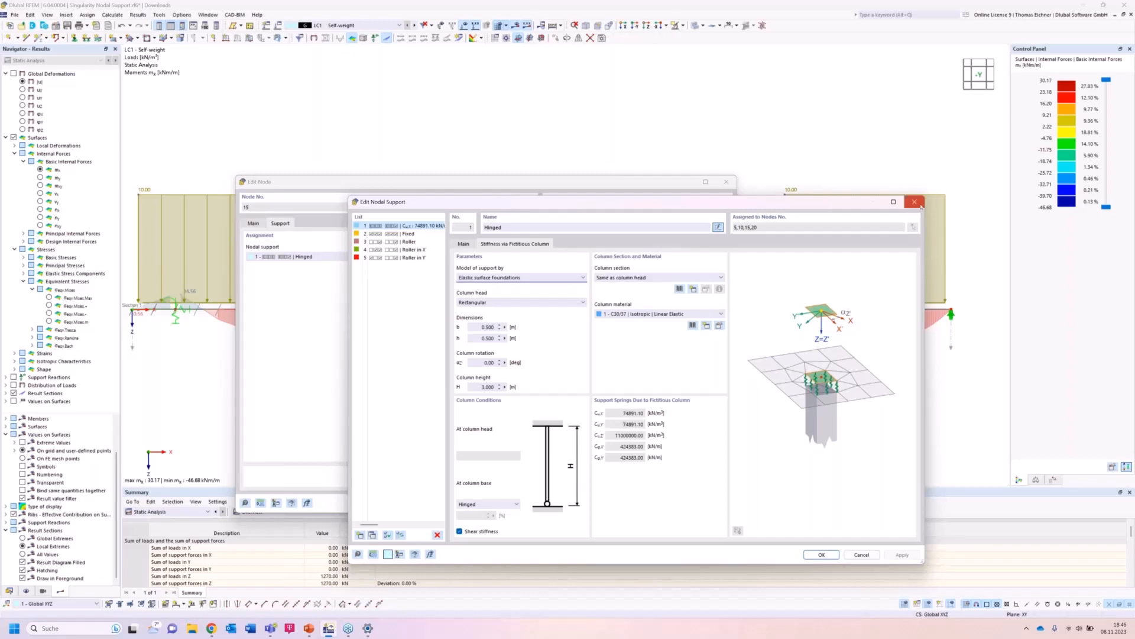
{"action": "left_click", "coordinate": [920, 204]}
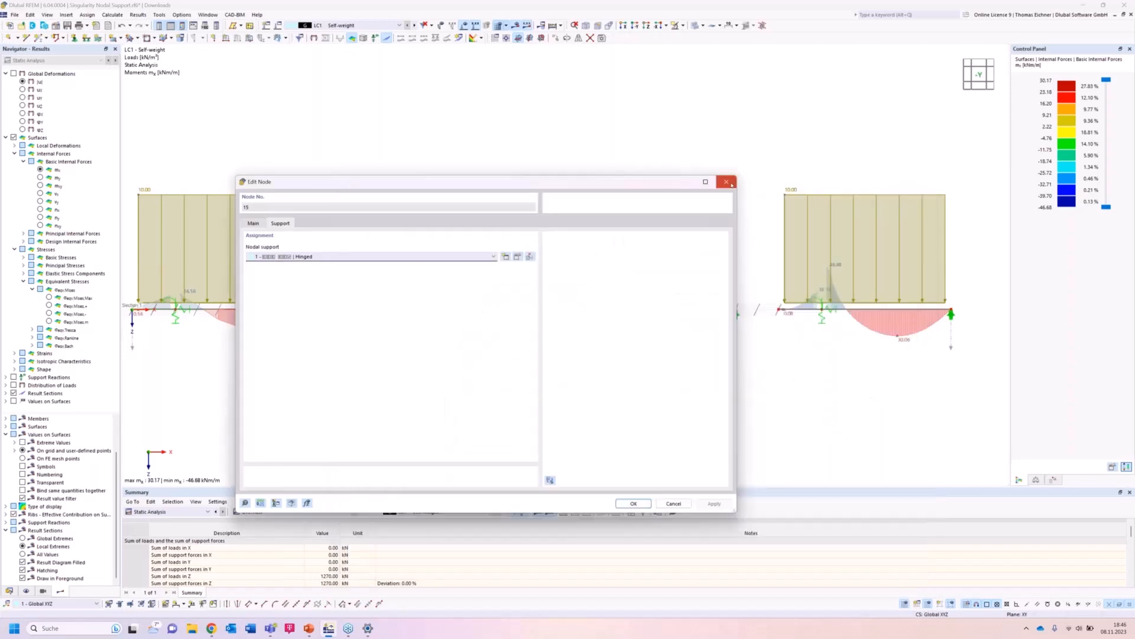
{"action": "left_click", "coordinate": [732, 184]}
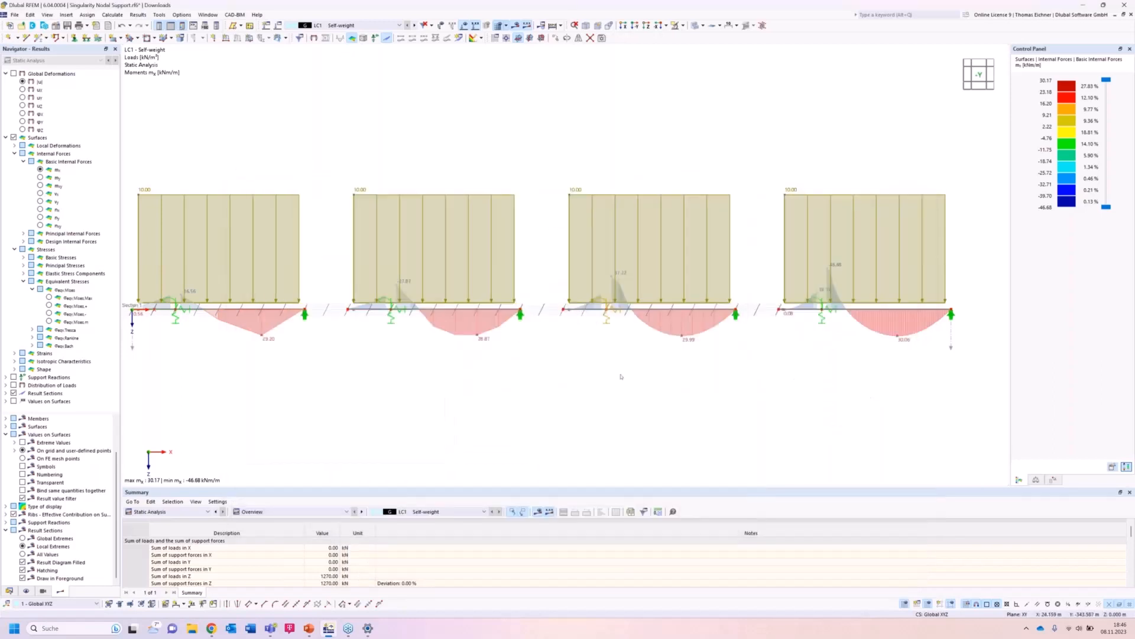
{"action": "scroll", "coordinate": [489, 376], "scroll_direction": "down", "scroll_amount": 1}
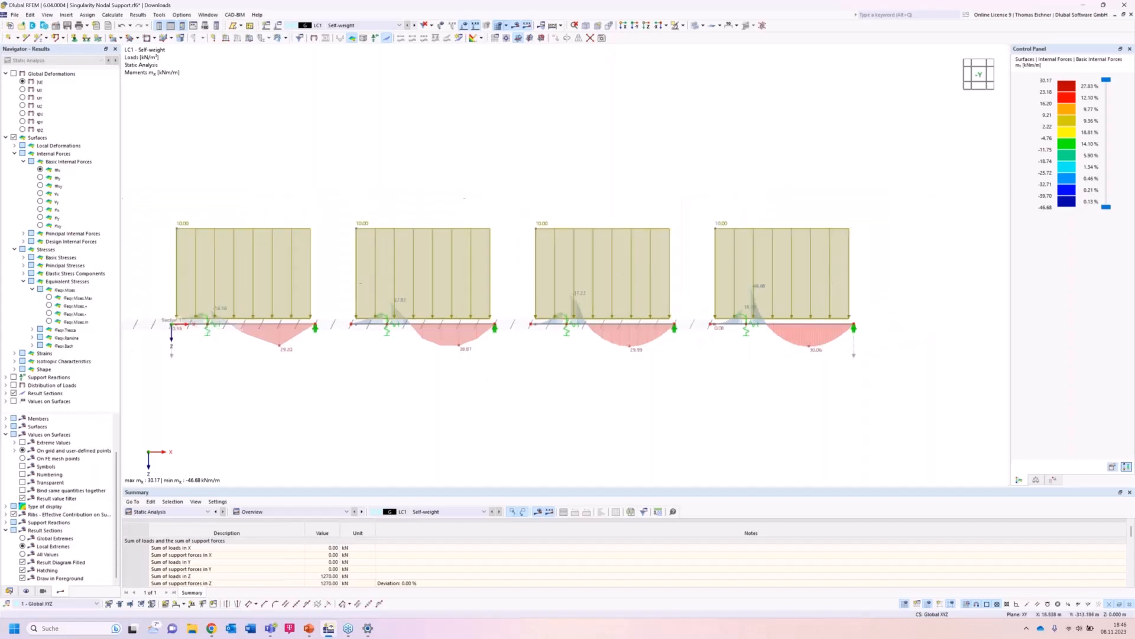
{"action": "scroll", "coordinate": [515, 380], "scroll_direction": "down", "scroll_amount": 1}
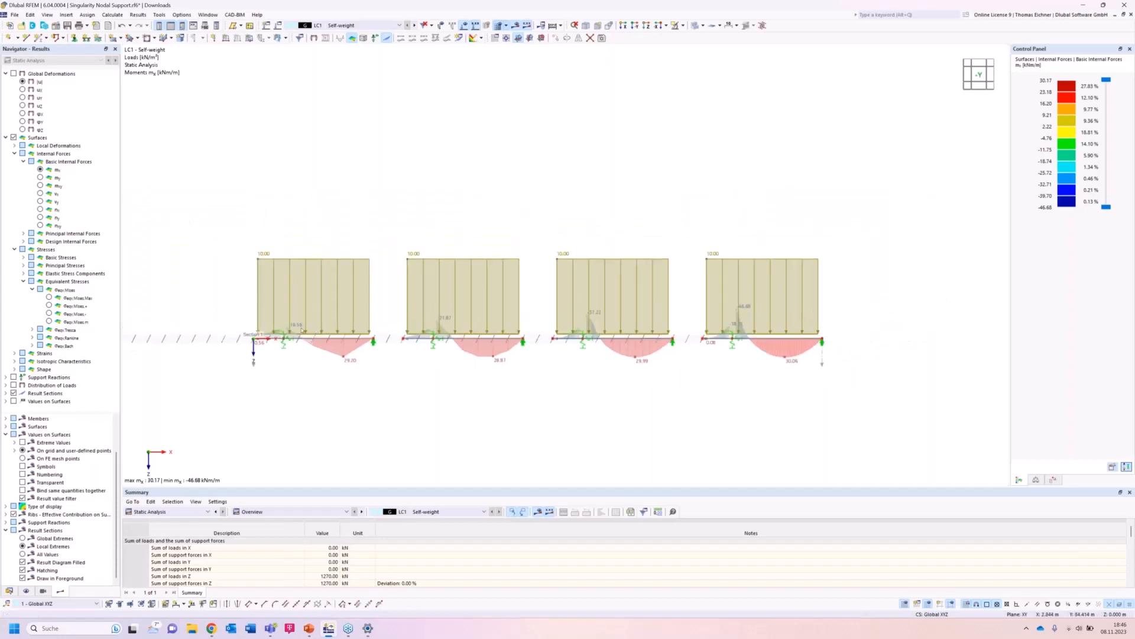
{"action": "scroll", "coordinate": [302, 330], "scroll_direction": "up", "scroll_amount": 1}
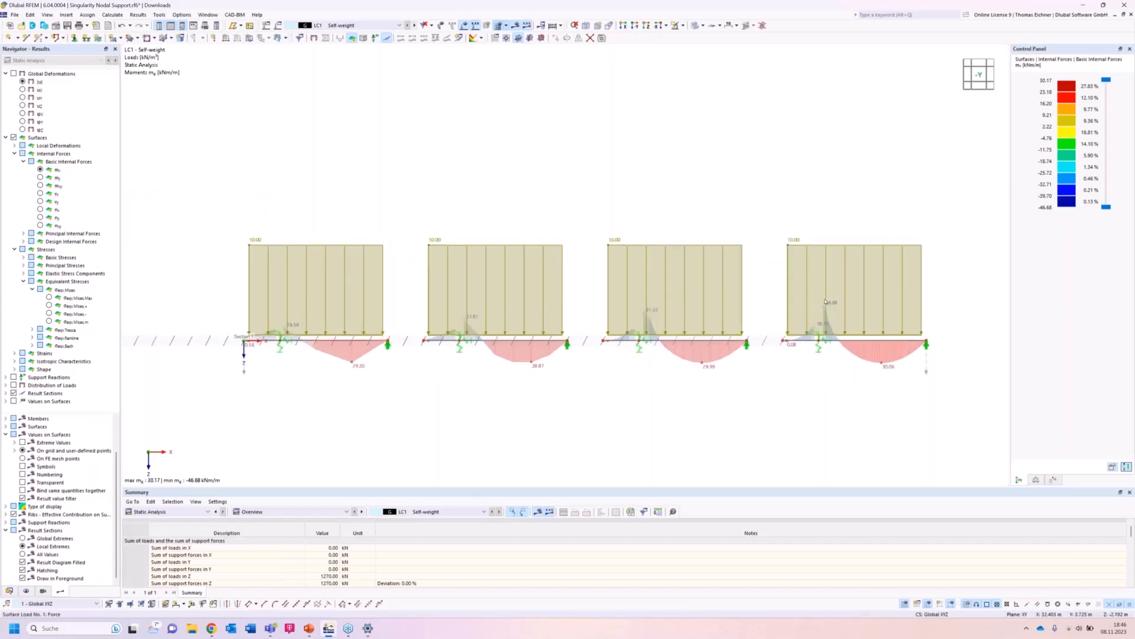